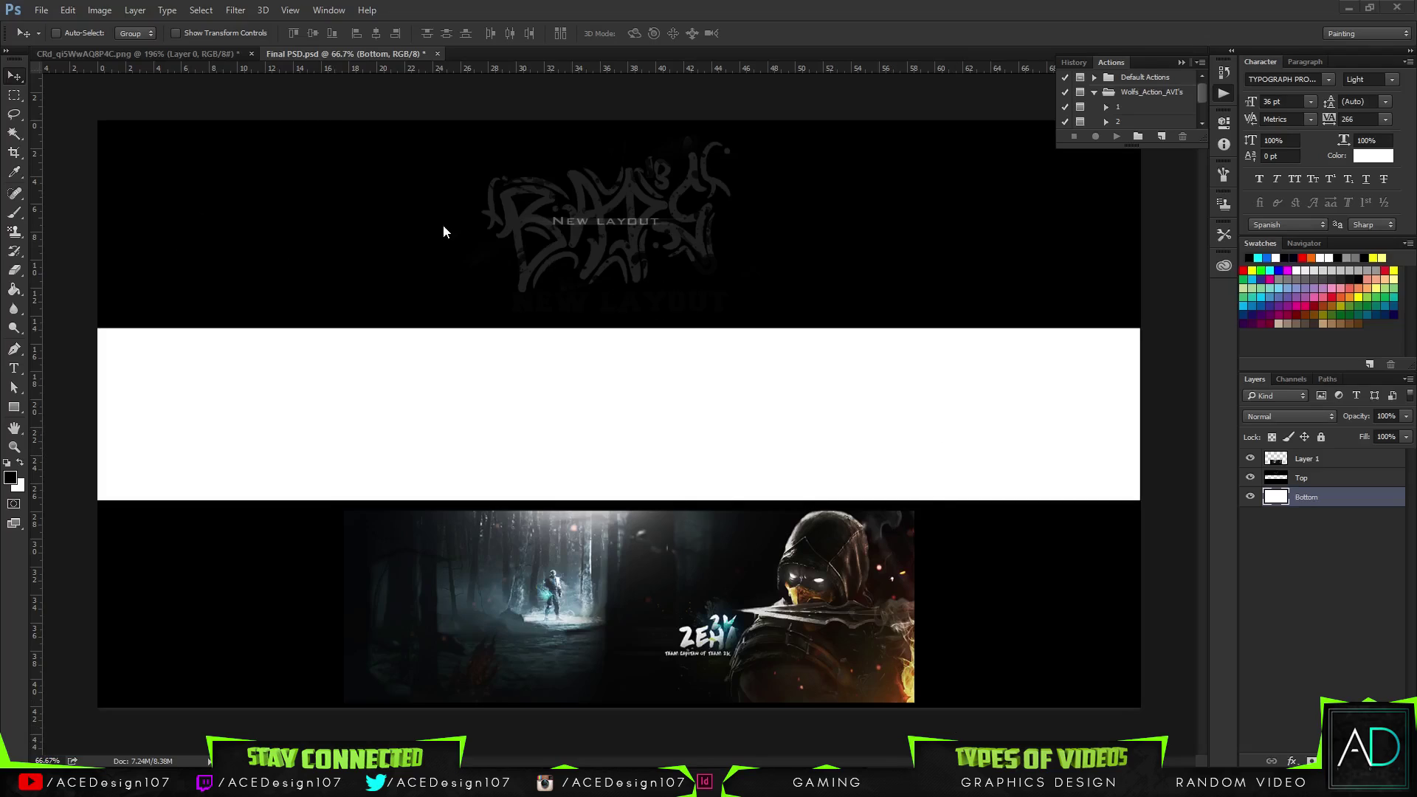
- Collapse the Actions panel and look over the source images in the Mortal Combat folder
click(1183, 63)
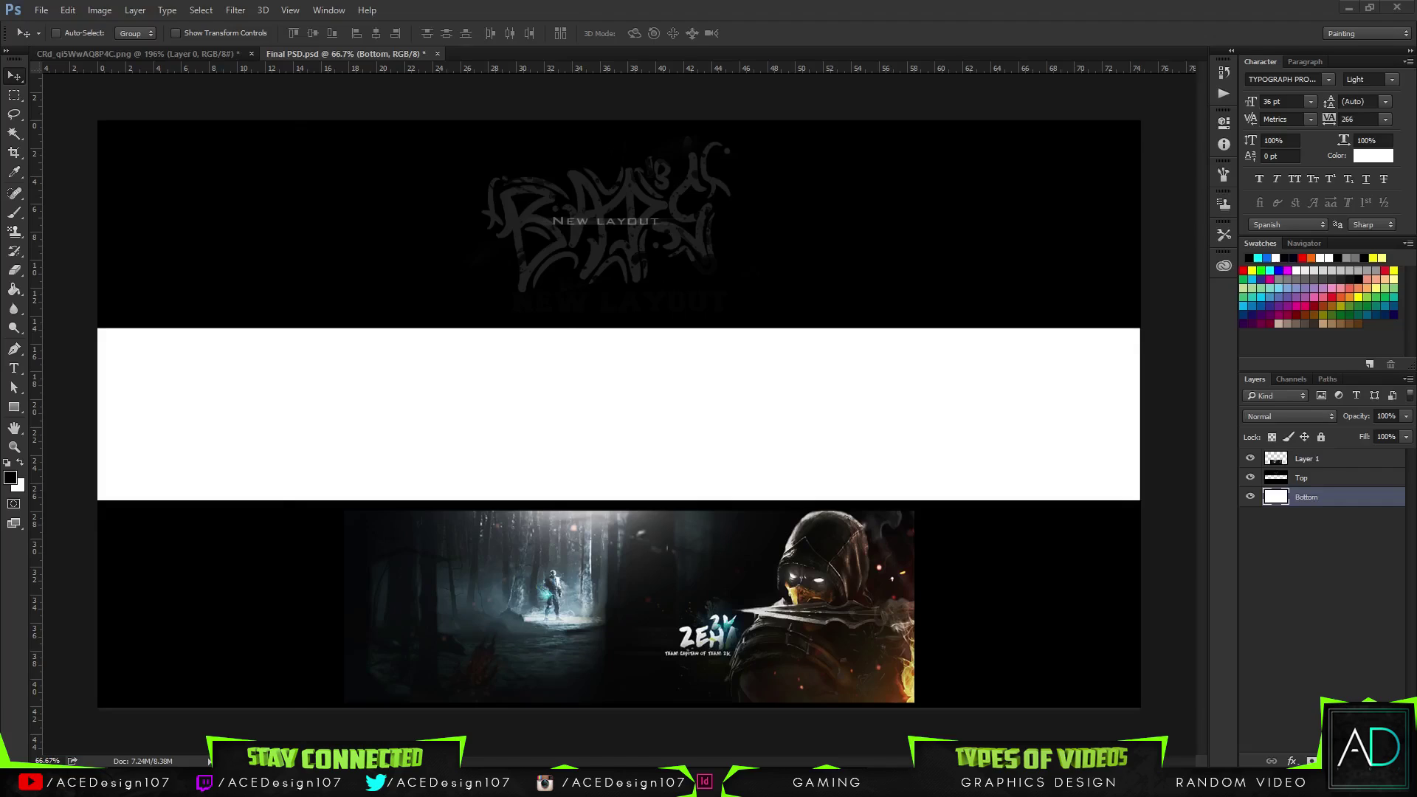
click(1348, 7)
click(765, 310)
drag(869, 354, 446, 174)
drag(203, 322, 260, 170)
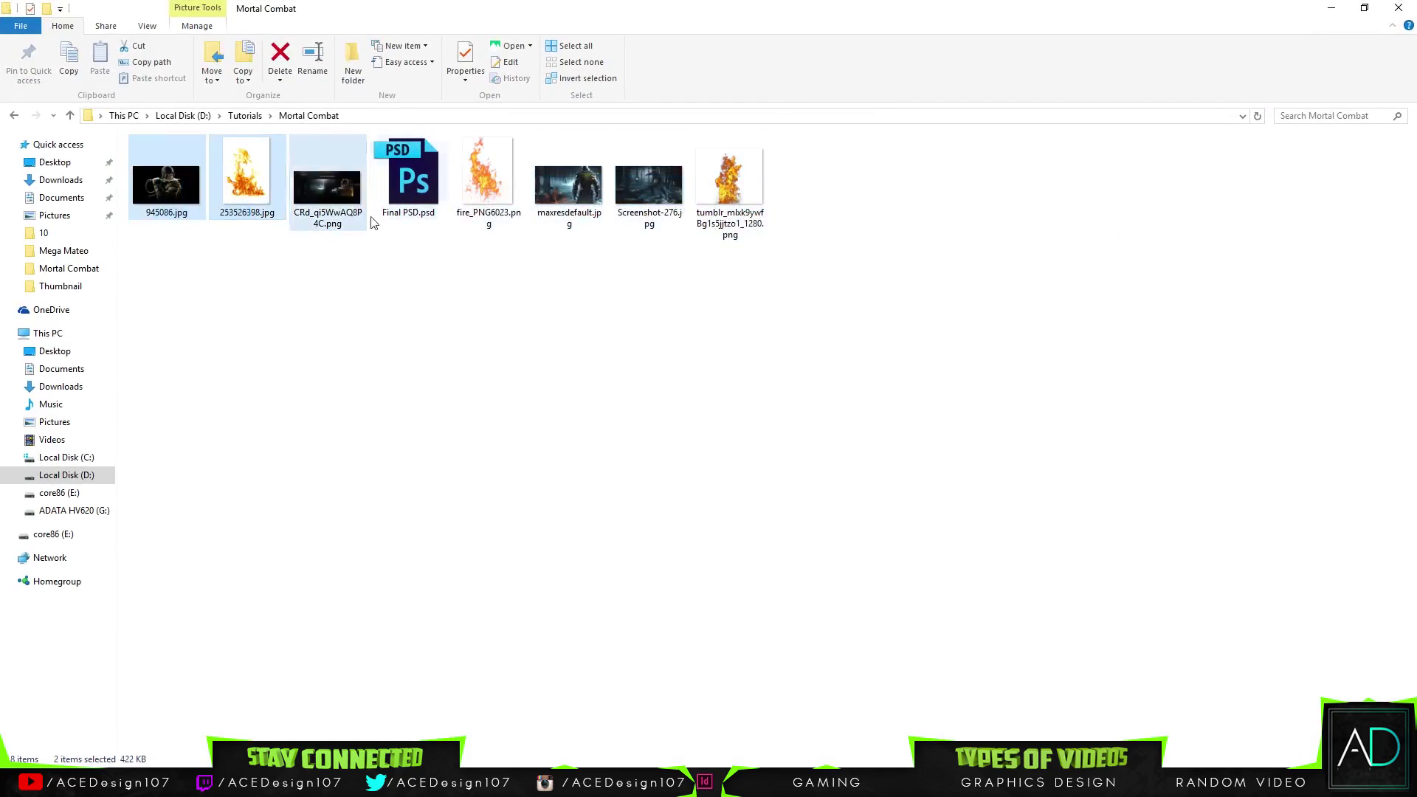
click(372, 217)
click(350, 265)
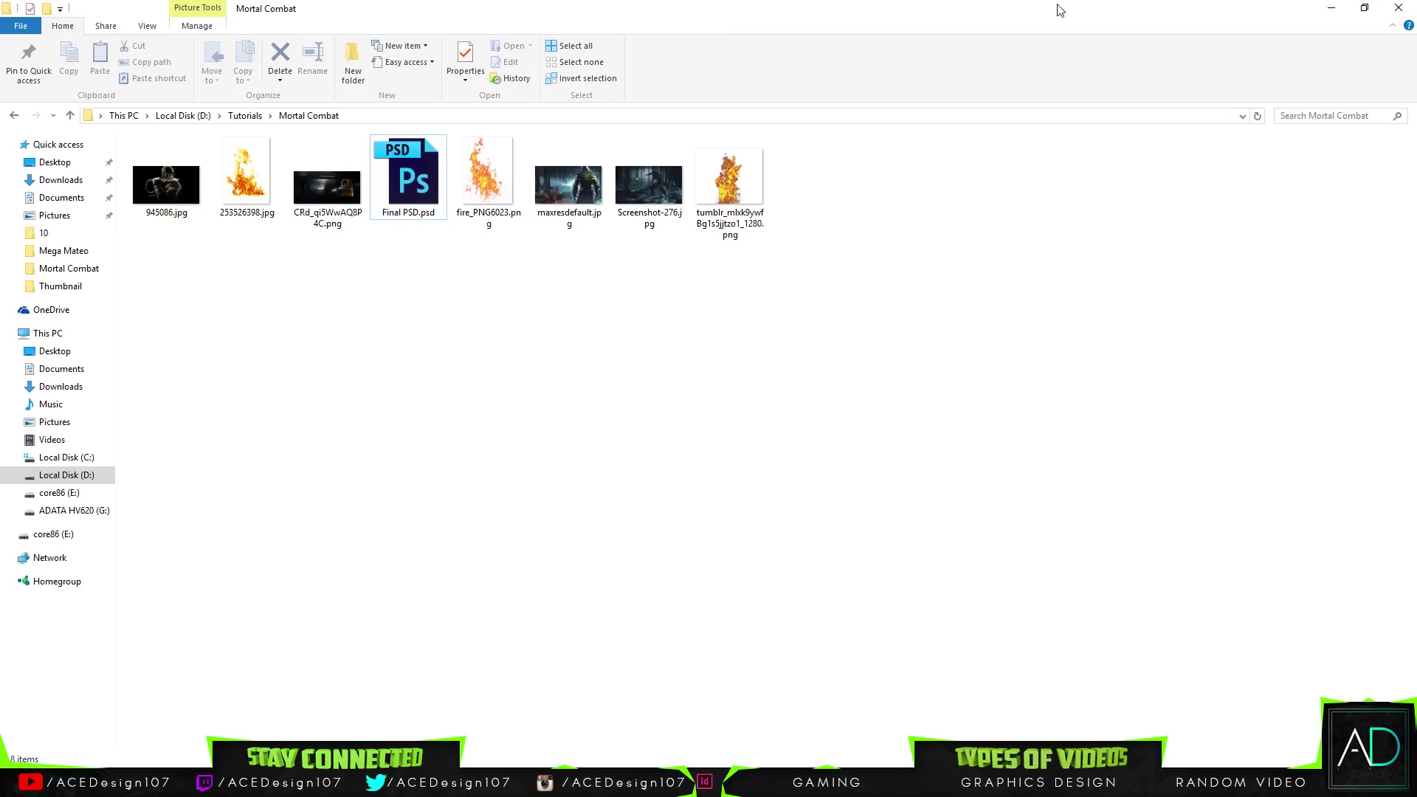
click(1332, 7)
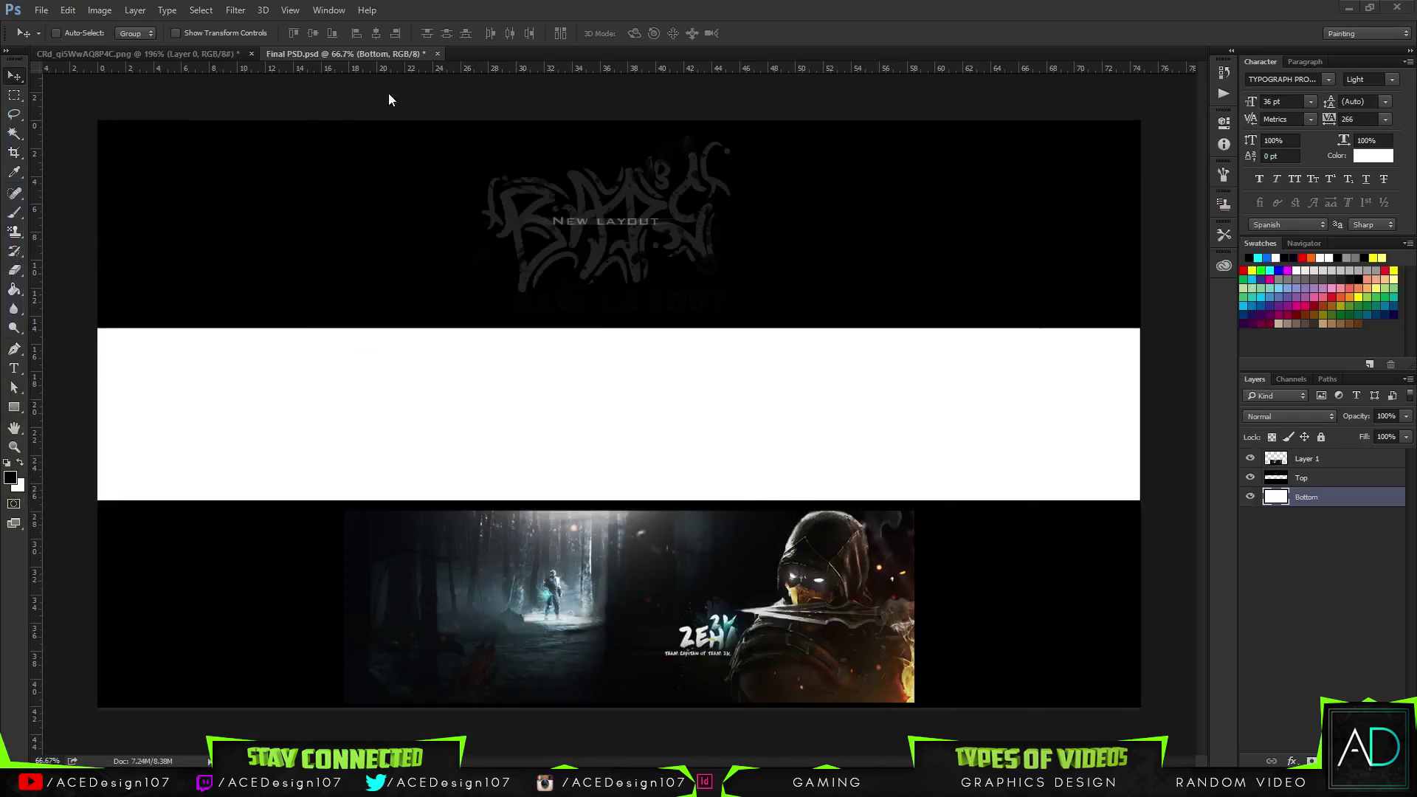
- Set the Type tool's font to LeviReBrushed Regular
key(t)
click(140, 28)
text(levi)
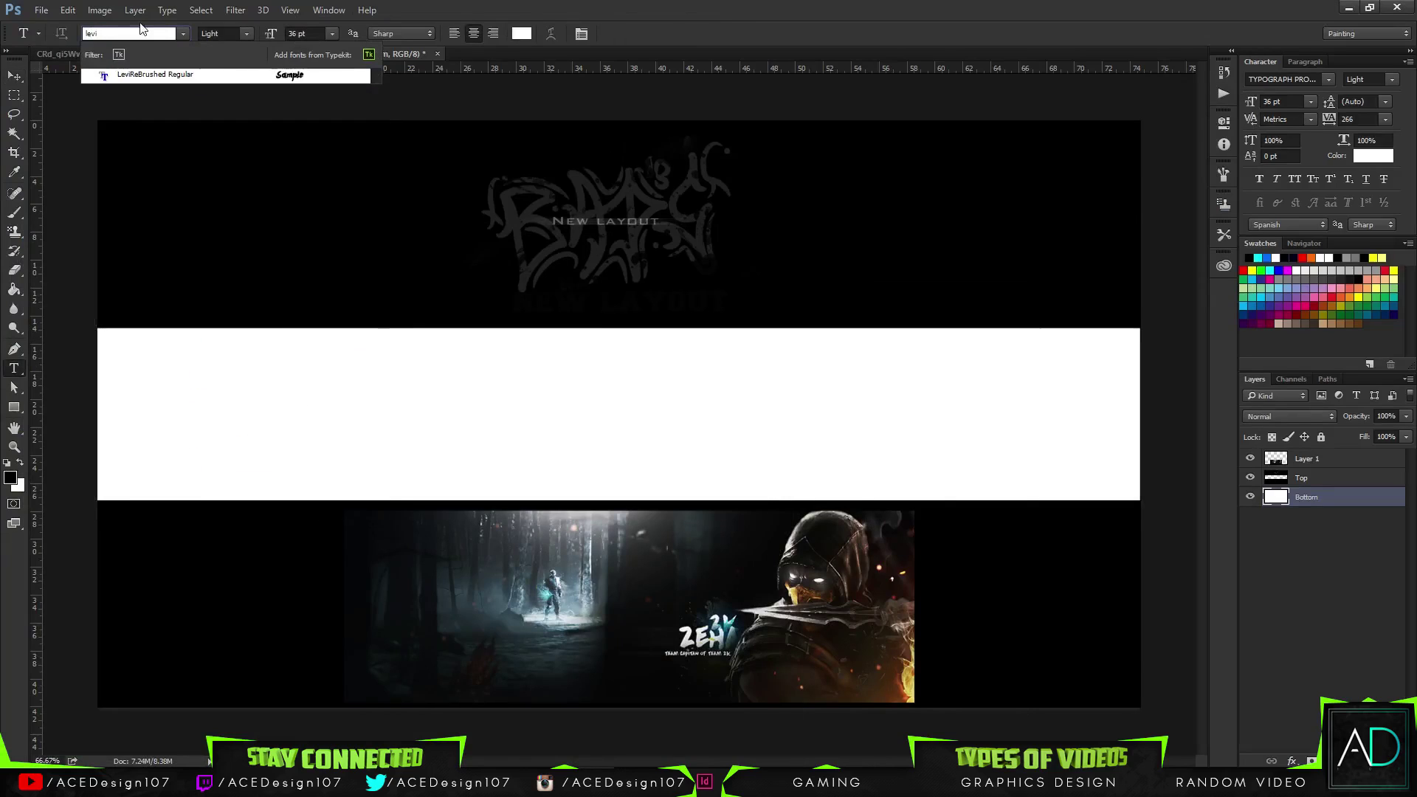
key(Return)
key(v)
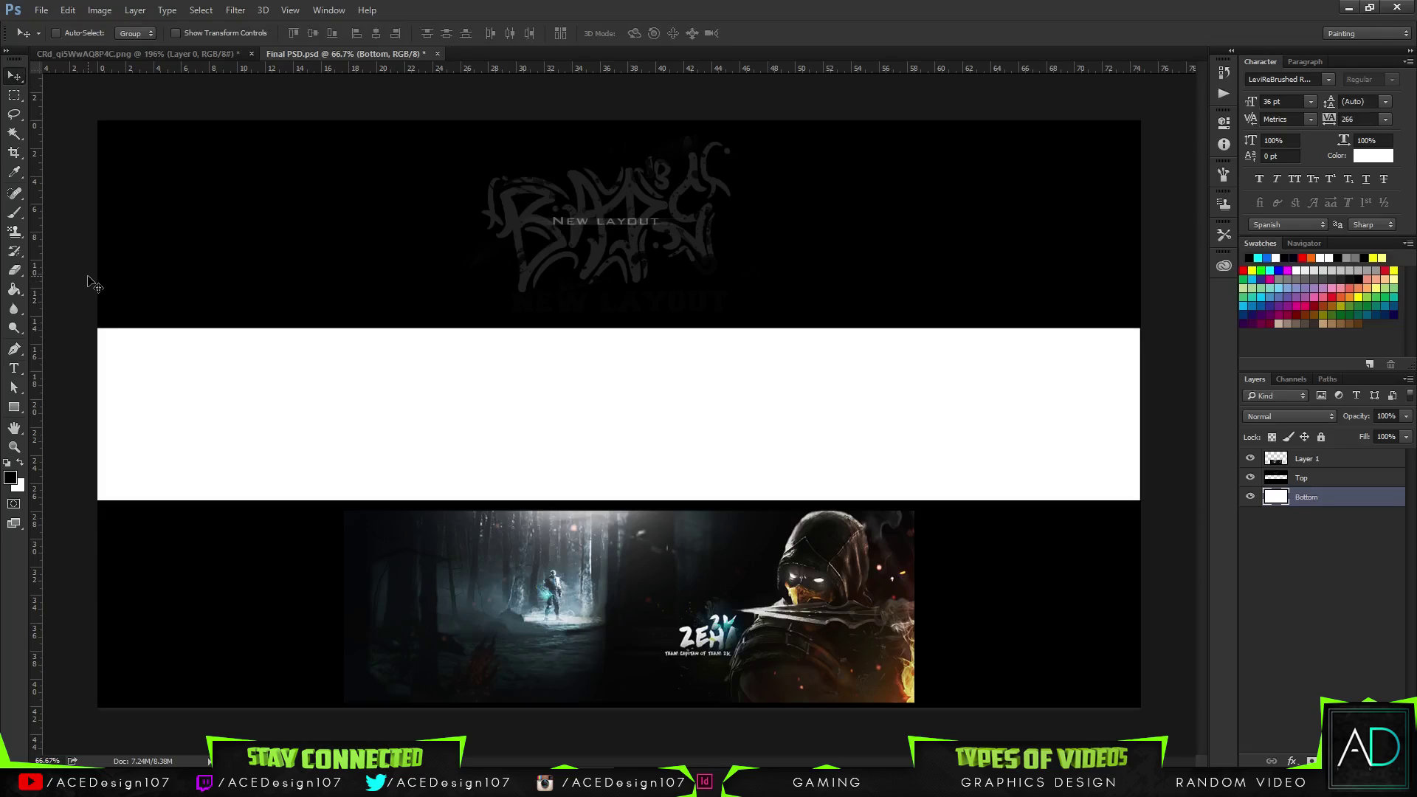
- Close the reference image CRd_qi5WwAQ8P4C.png without saving its changes
click(91, 53)
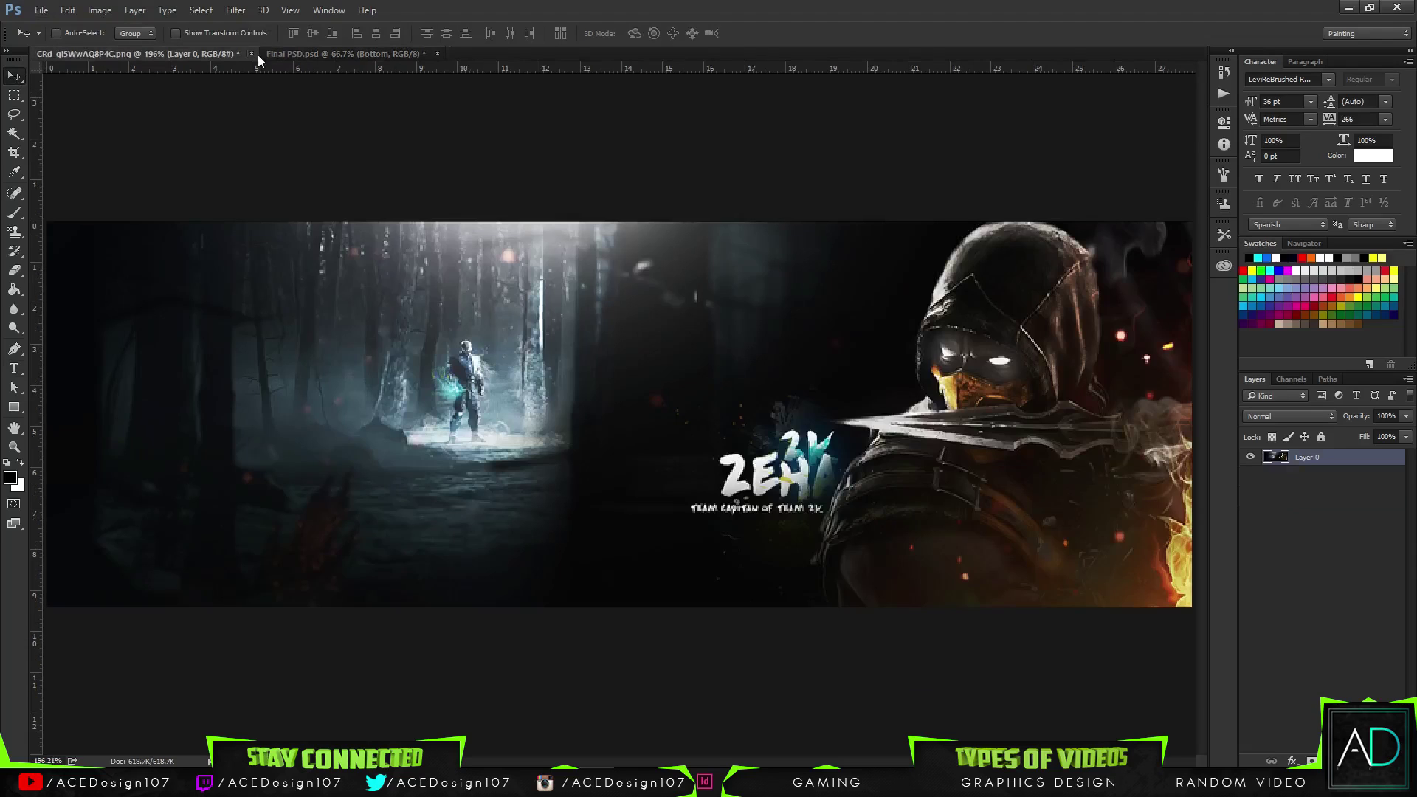
click(251, 54)
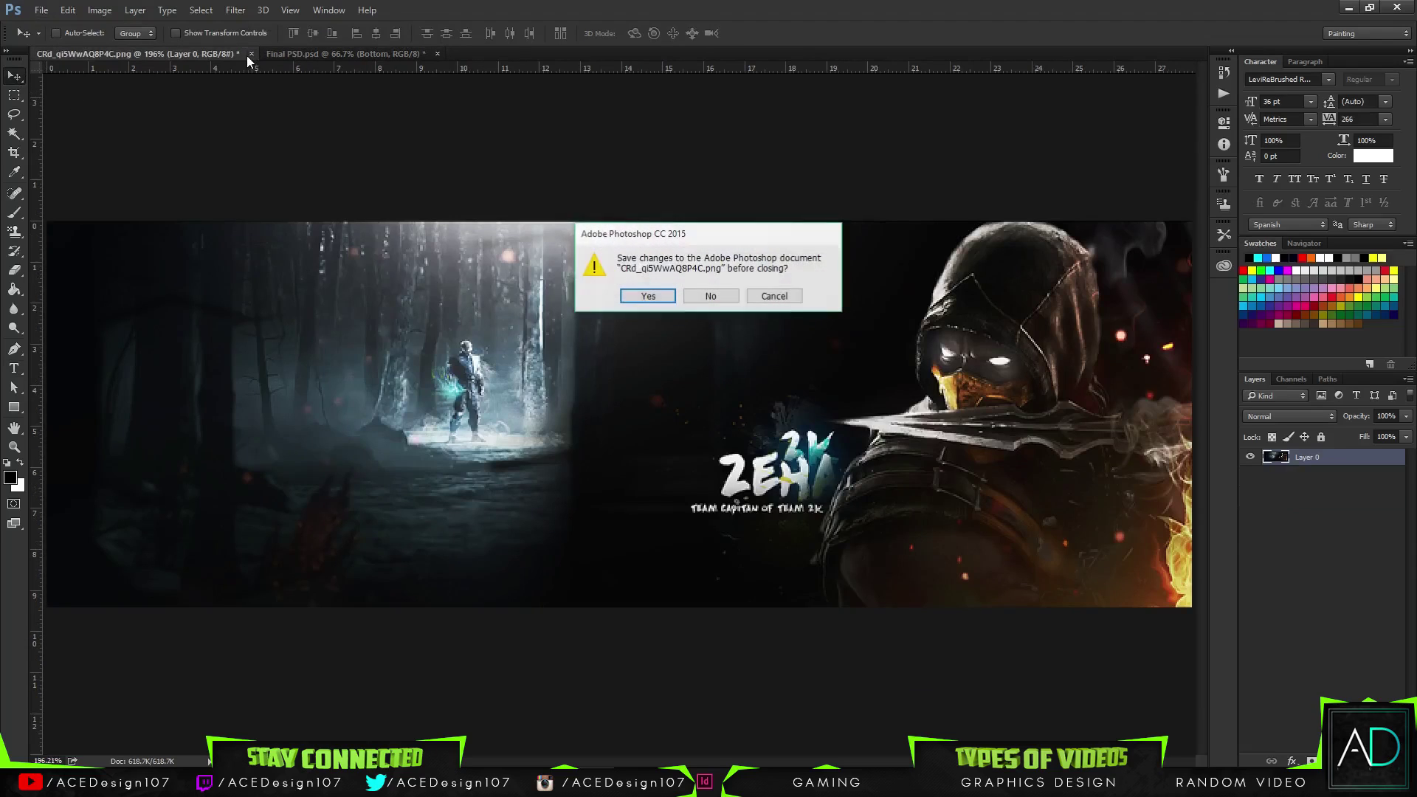
click(706, 297)
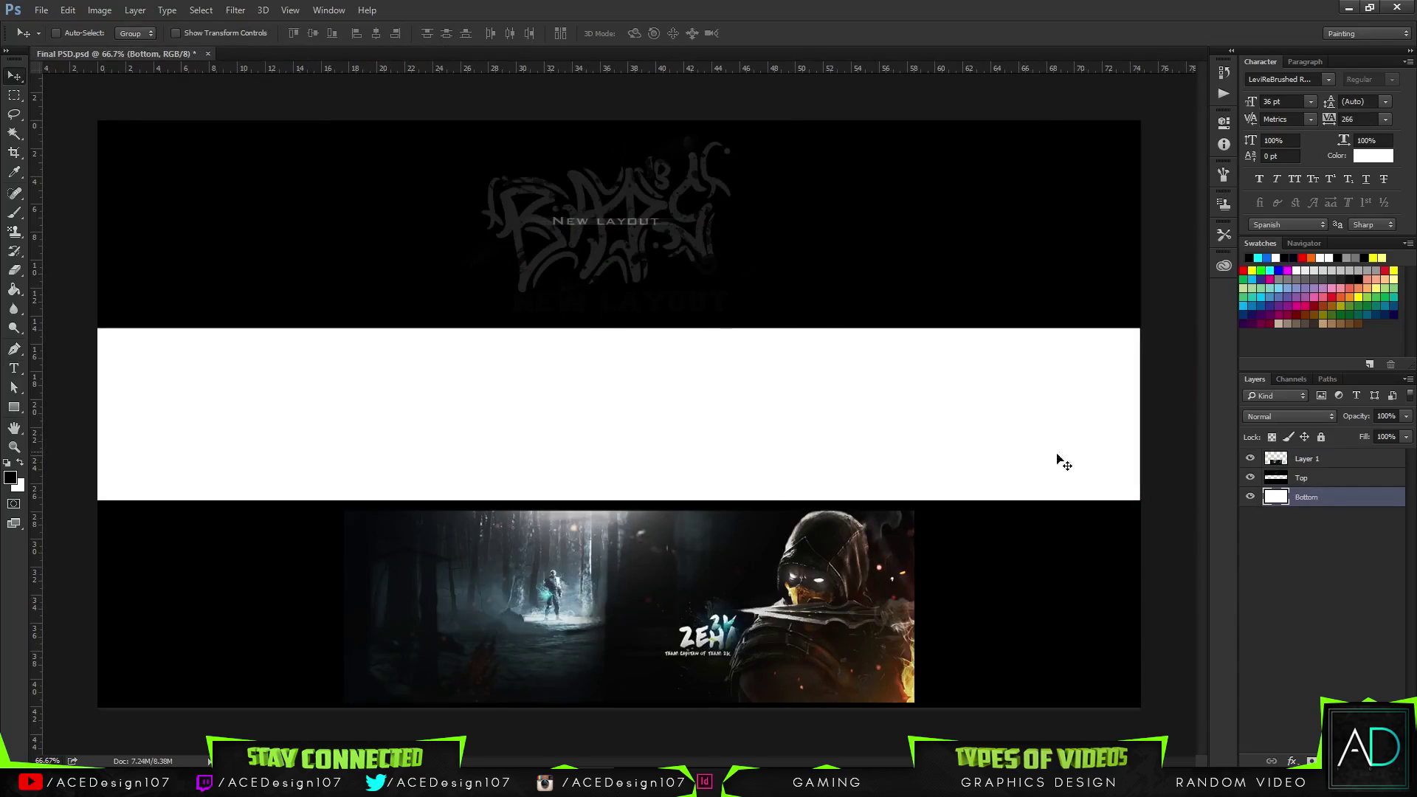
- Open Screenshot-276.jpg and maxresdefault.jpg from the Mortal Combat folder
click(41, 11)
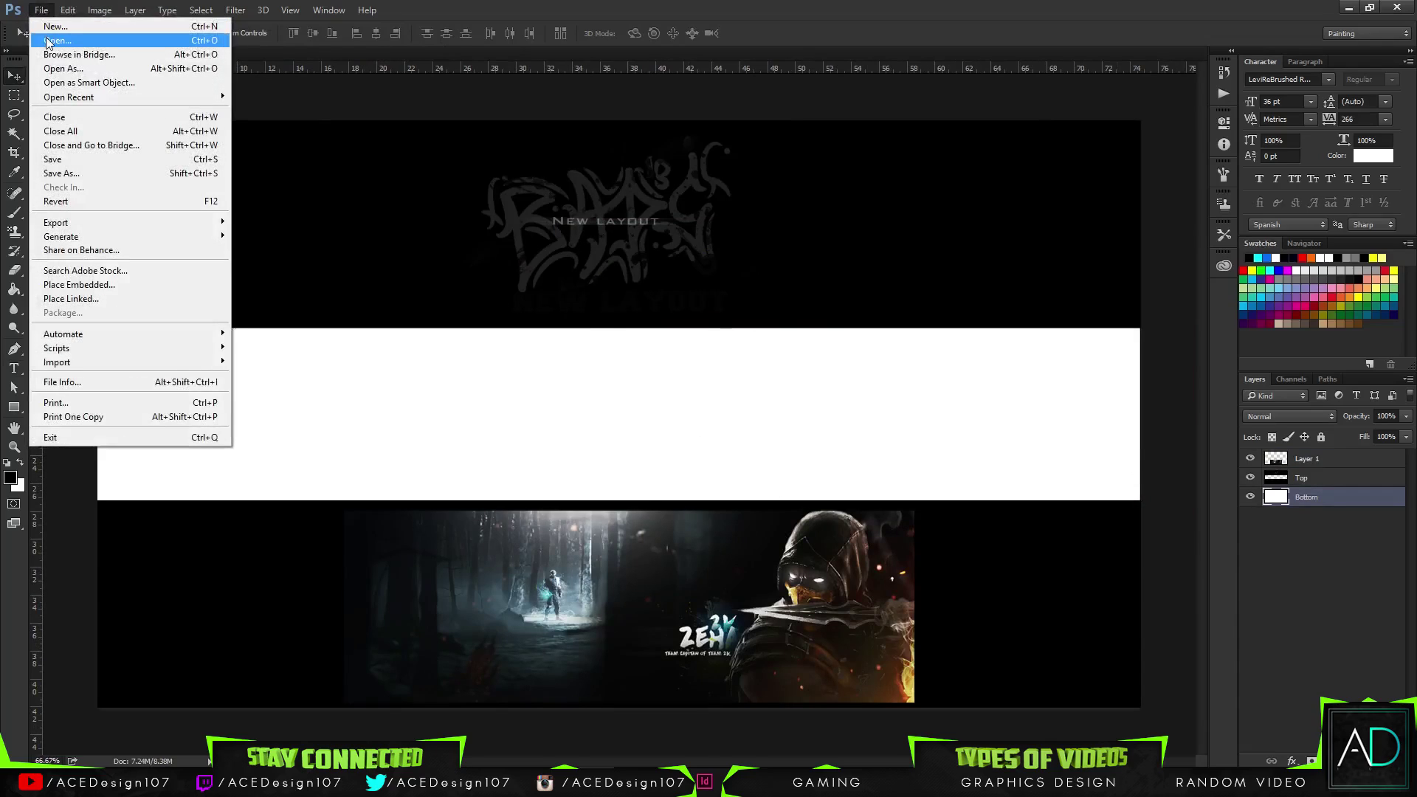
click(59, 38)
click(639, 158)
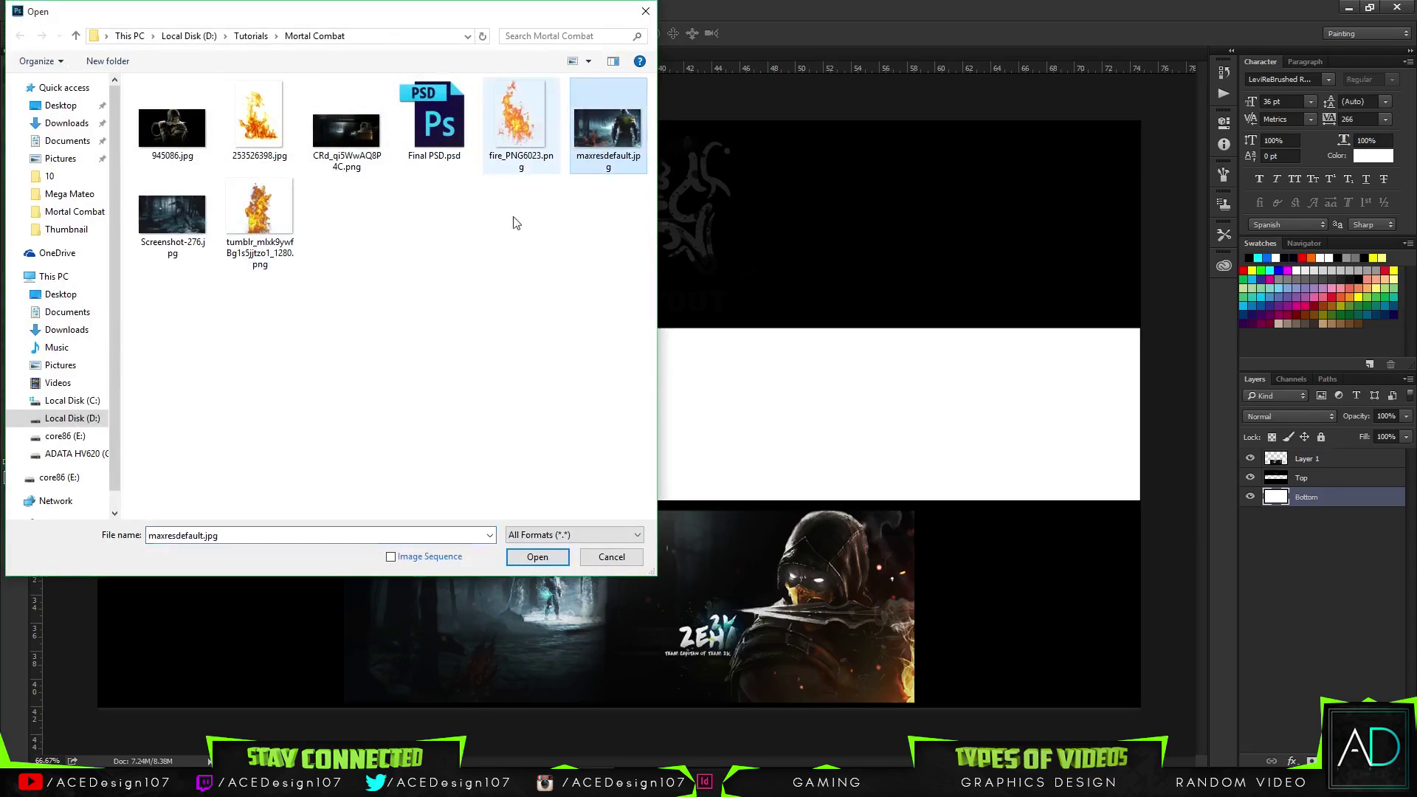
click(209, 222)
click(553, 558)
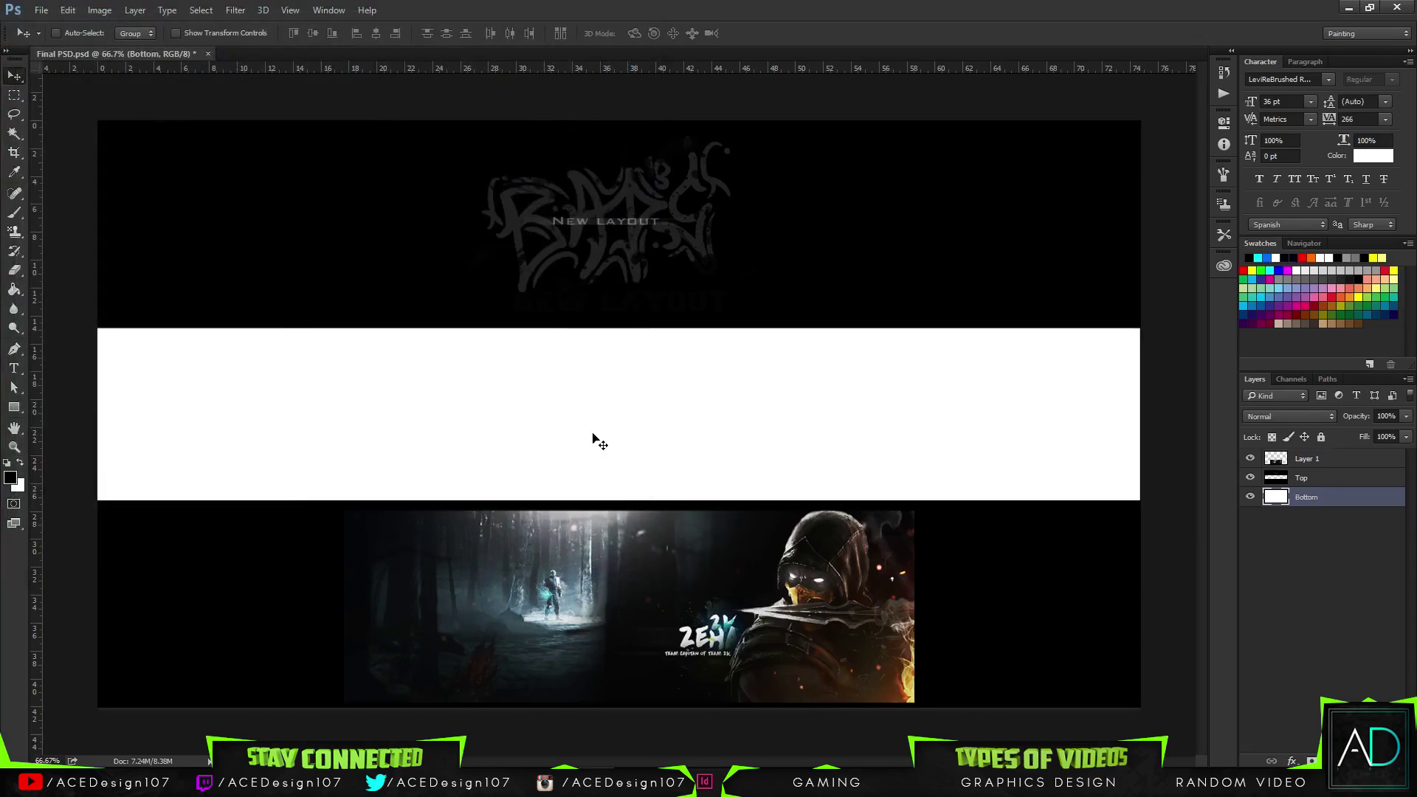
click(36, 10)
click(52, 39)
click(608, 125)
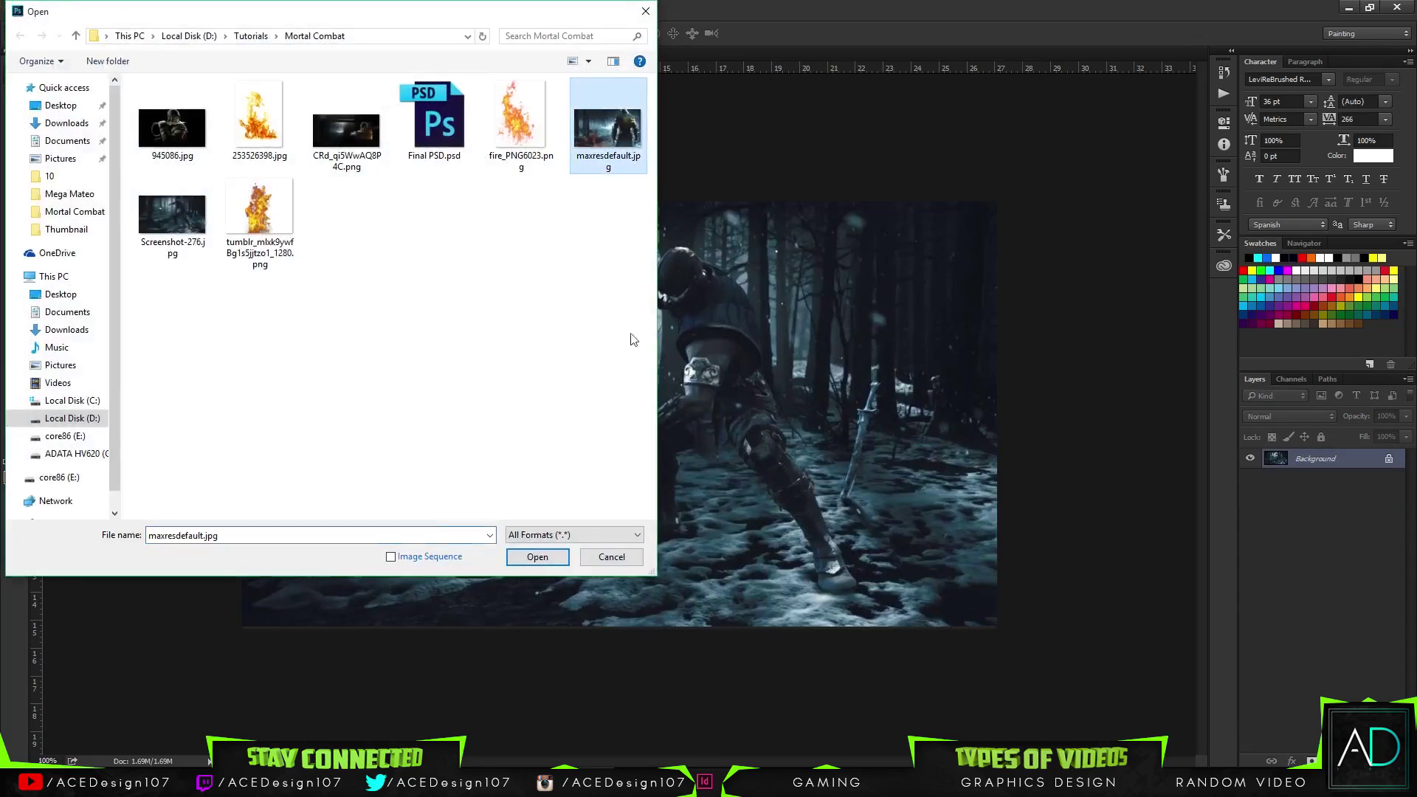
click(537, 558)
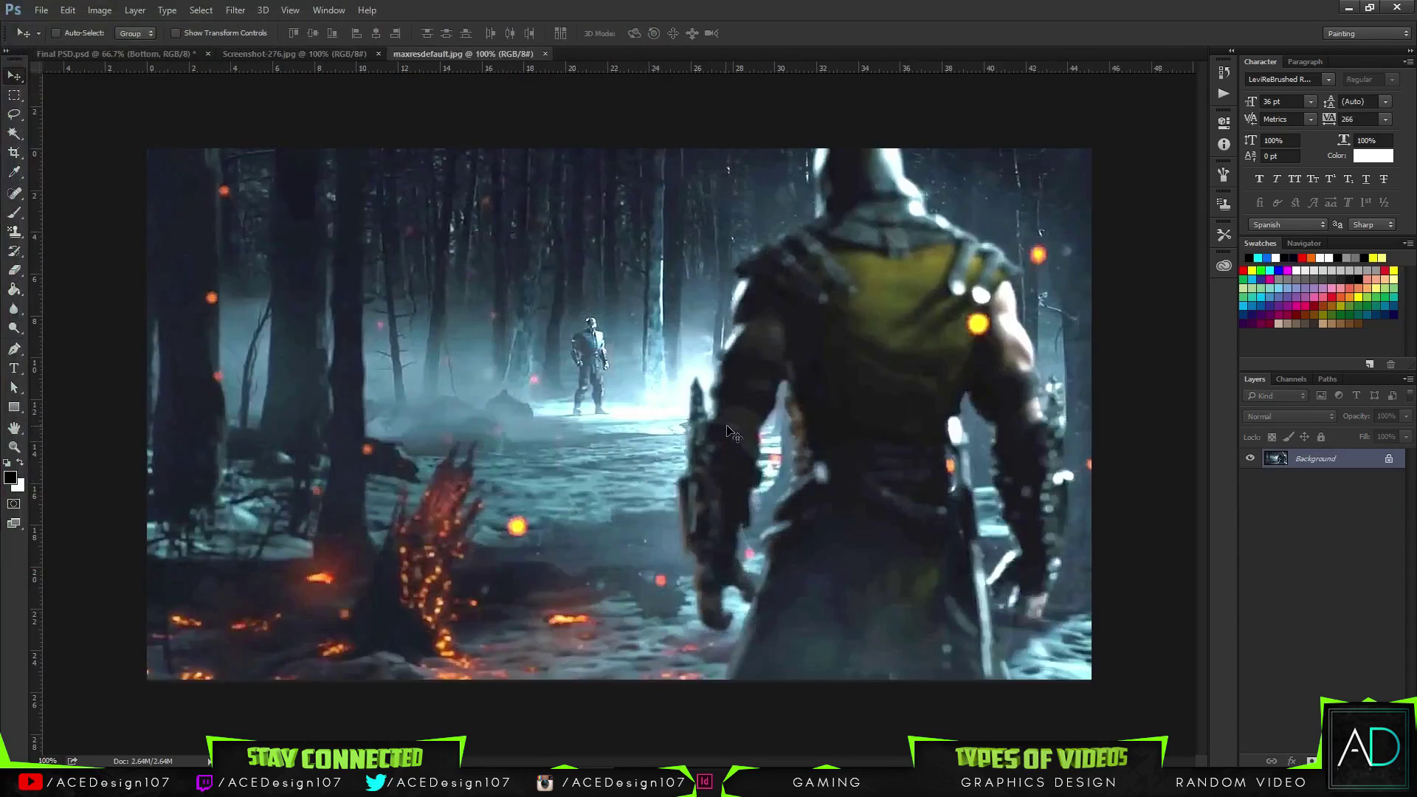
- Bring the maxresdefault.jpg image into Final PSD.psd below the Top layer, scale it to about 86% and place it mid-band
drag(524, 264, 359, 411)
drag(555, 341, 544, 257)
key(ctrl+t)
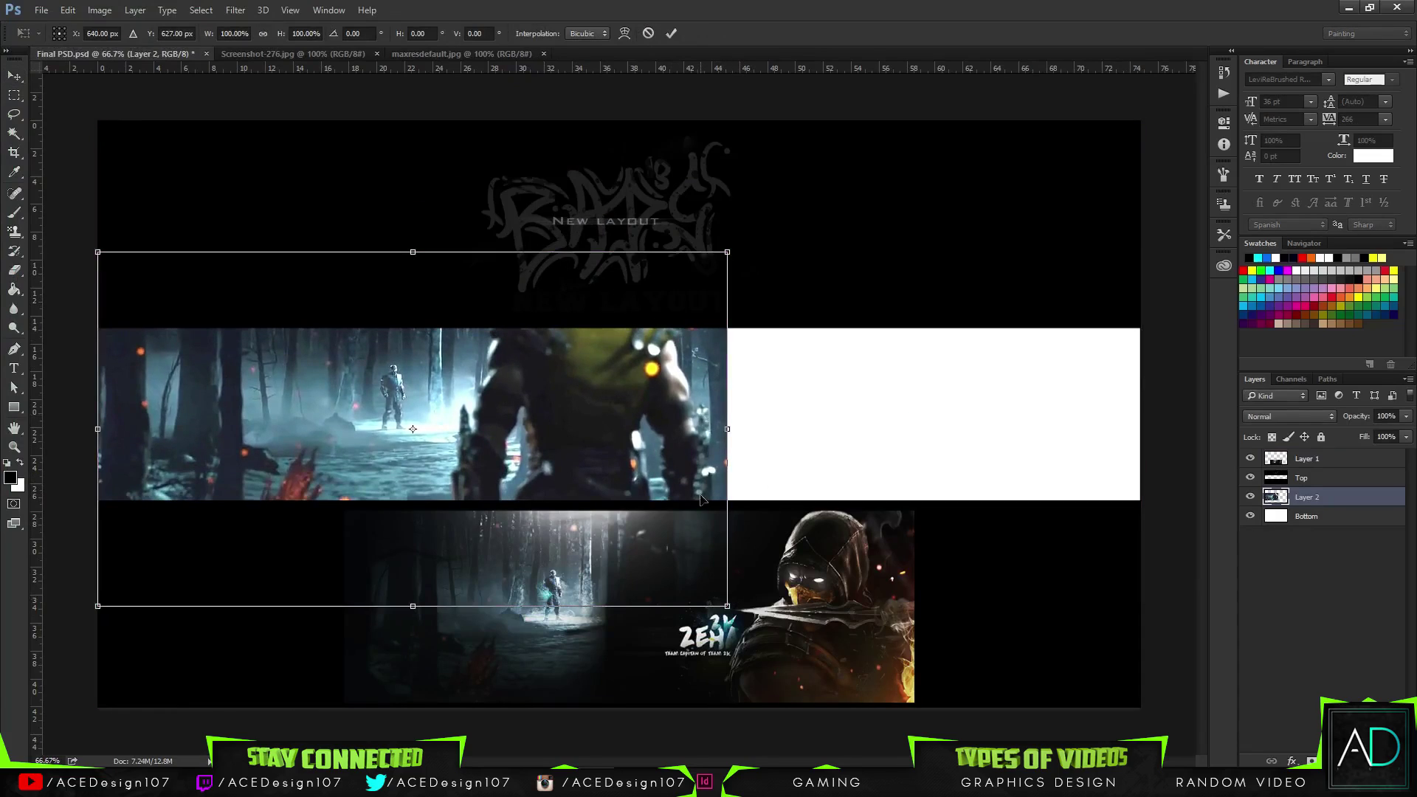
drag(727, 606, 638, 562)
drag(498, 421, 774, 440)
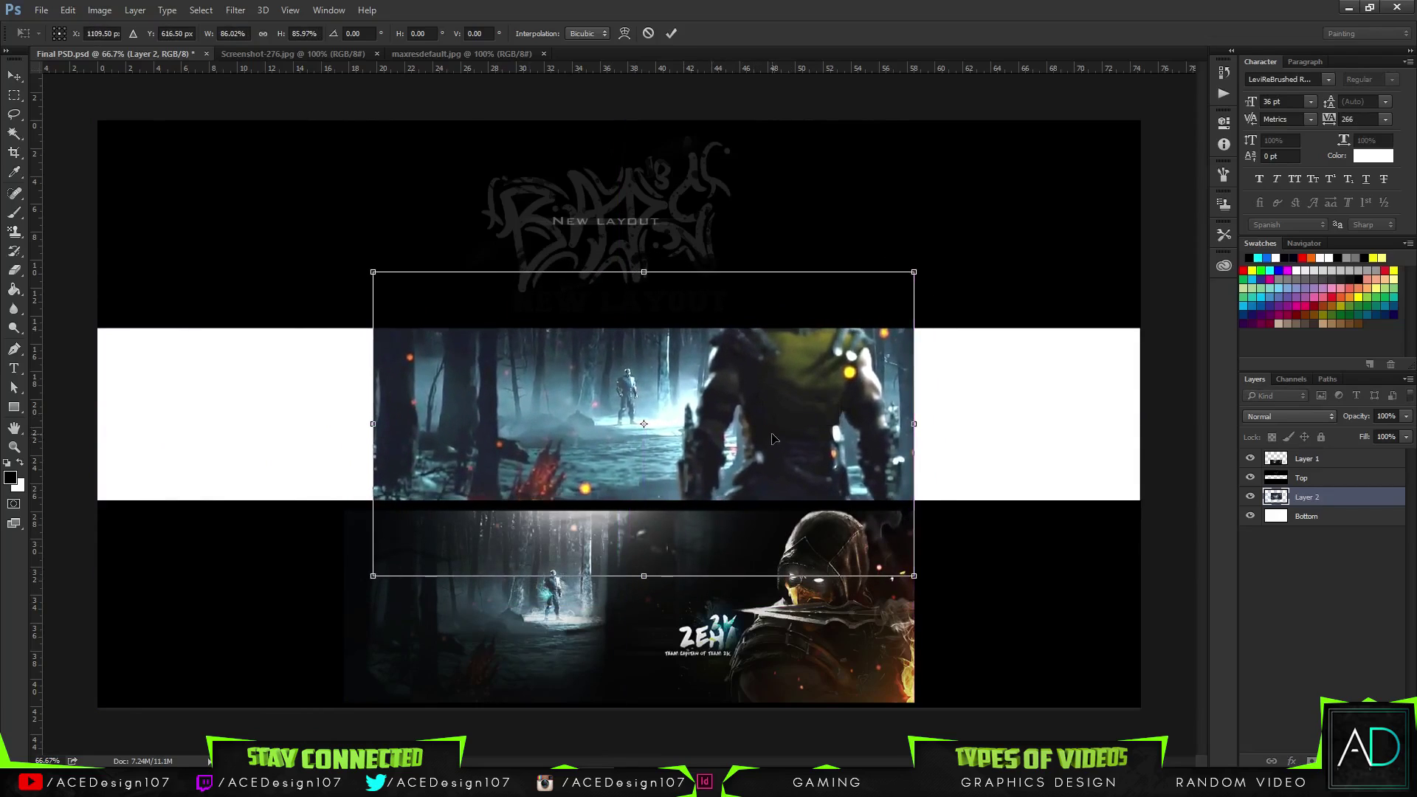
key(Return)
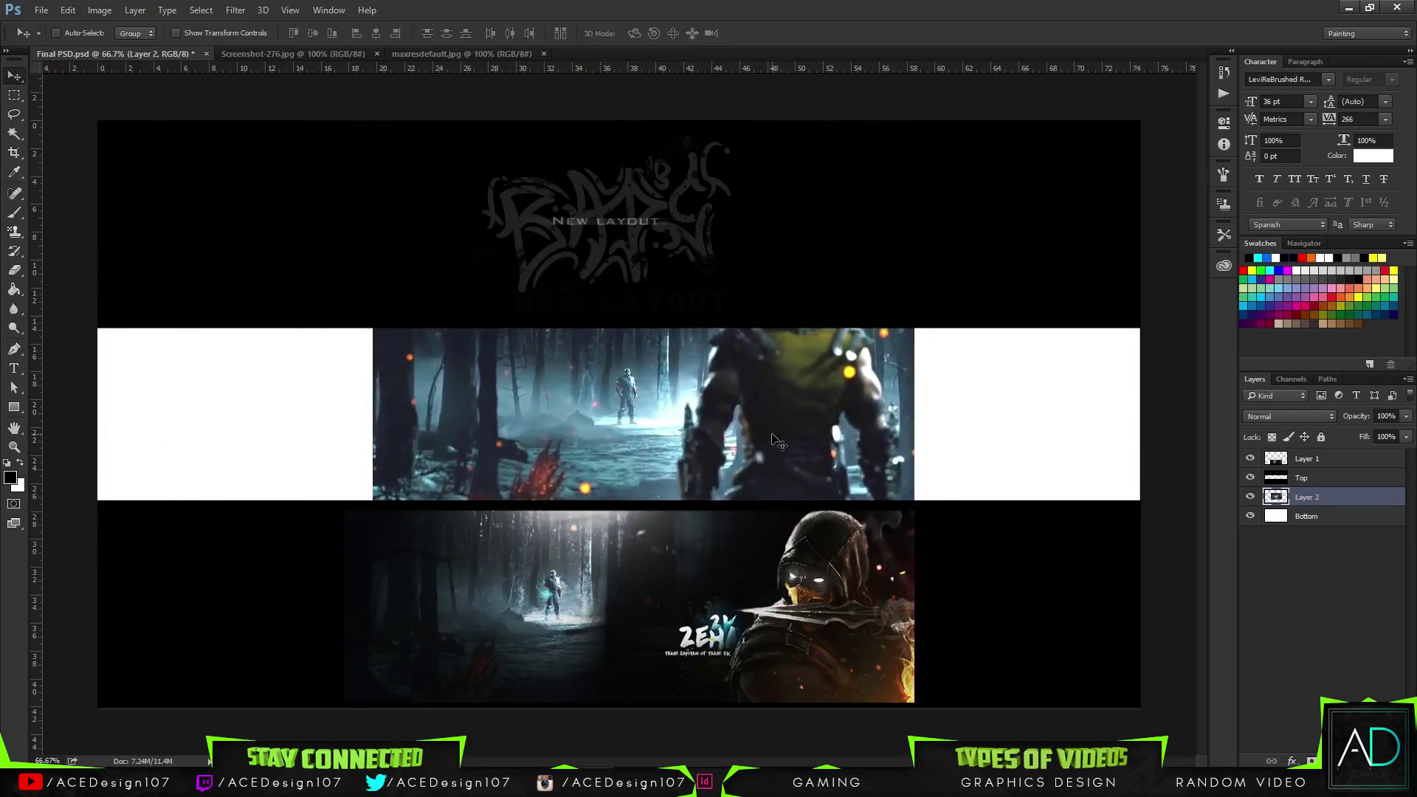
- Bring the Screenshot-276.jpg image into Final PSD.psd above Layer 2, lower its opacity to 36% and shift it over the forest scene
click(285, 55)
drag(150, 54, 477, 331)
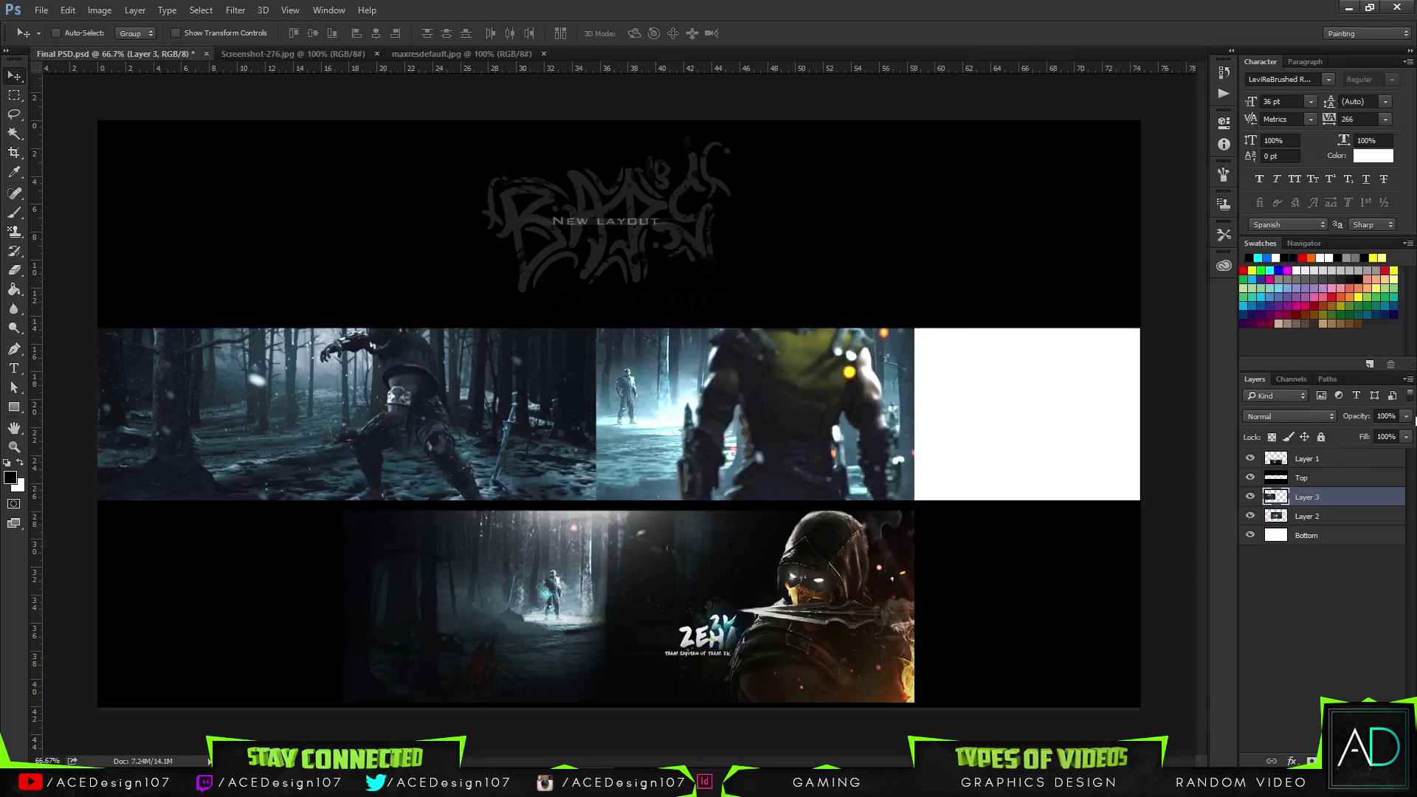
drag(1379, 430, 1353, 432)
drag(443, 410, 504, 429)
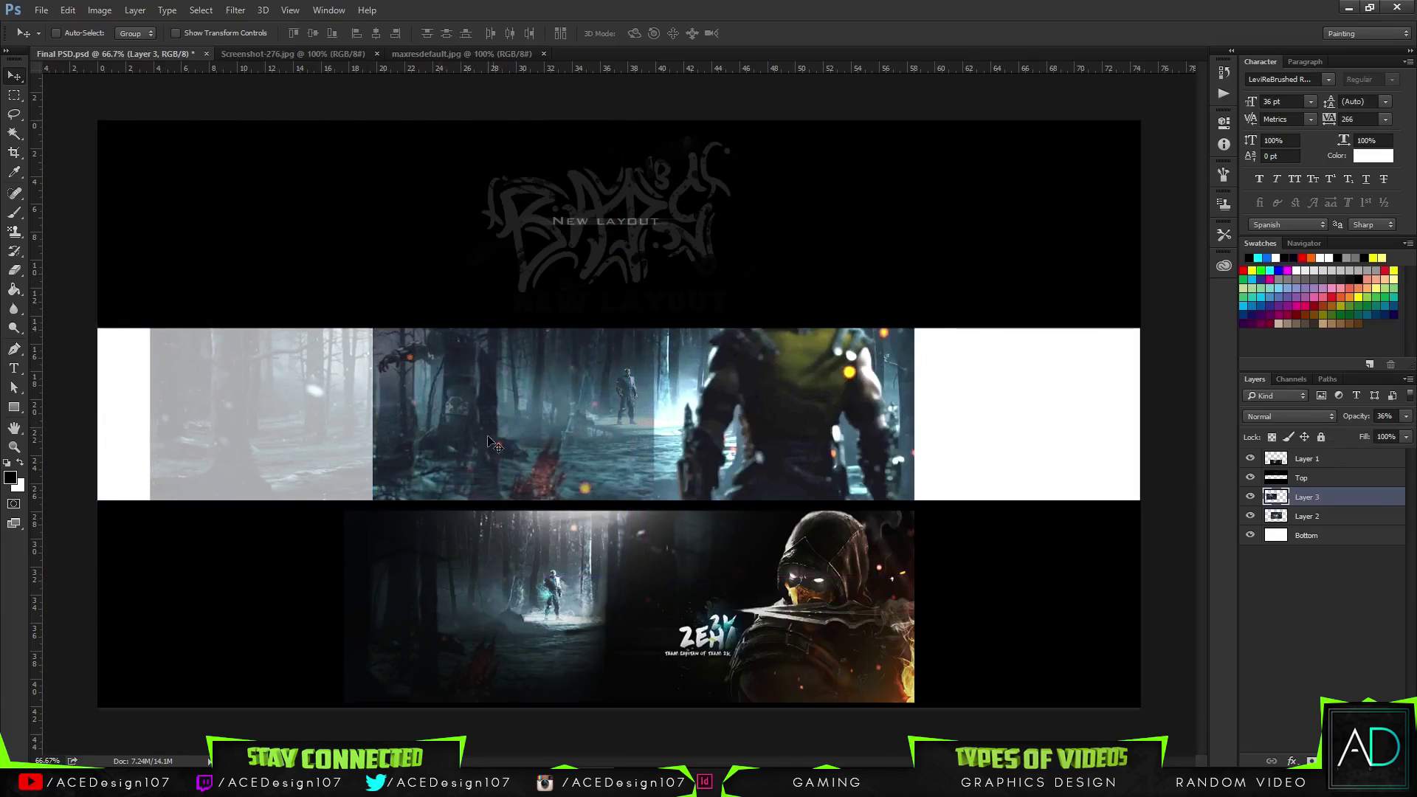
- Scale Layer 3 to about 120% and align its left edge with the left end of the band
key(ctrl+t)
drag(150, 576, 92, 608)
drag(229, 550, 274, 547)
drag(138, 606, 95, 631)
drag(277, 533, 281, 533)
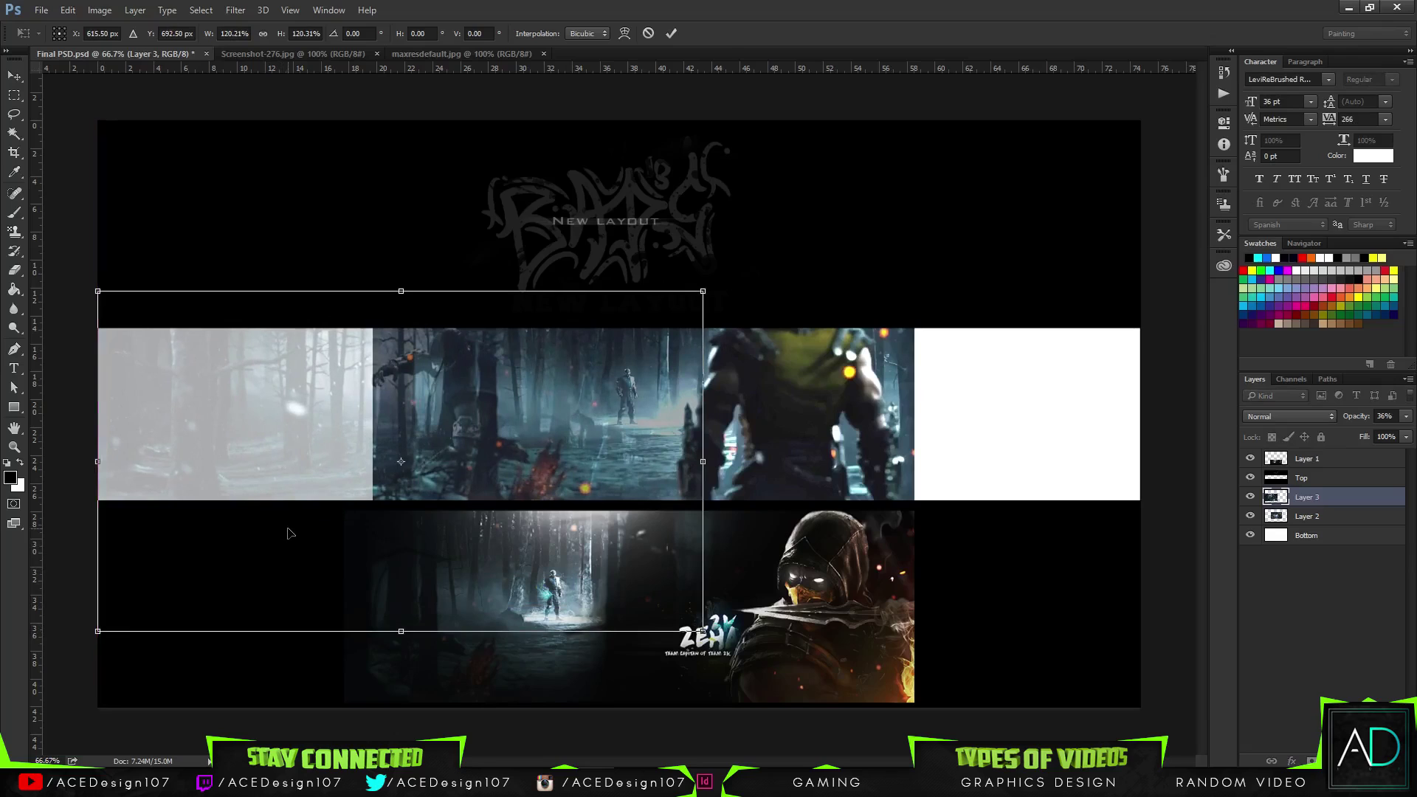
key(Return)
- Restore Layer 3 to 100% opacity and erase its right part with the soft 1000 px Eraser
key(e)
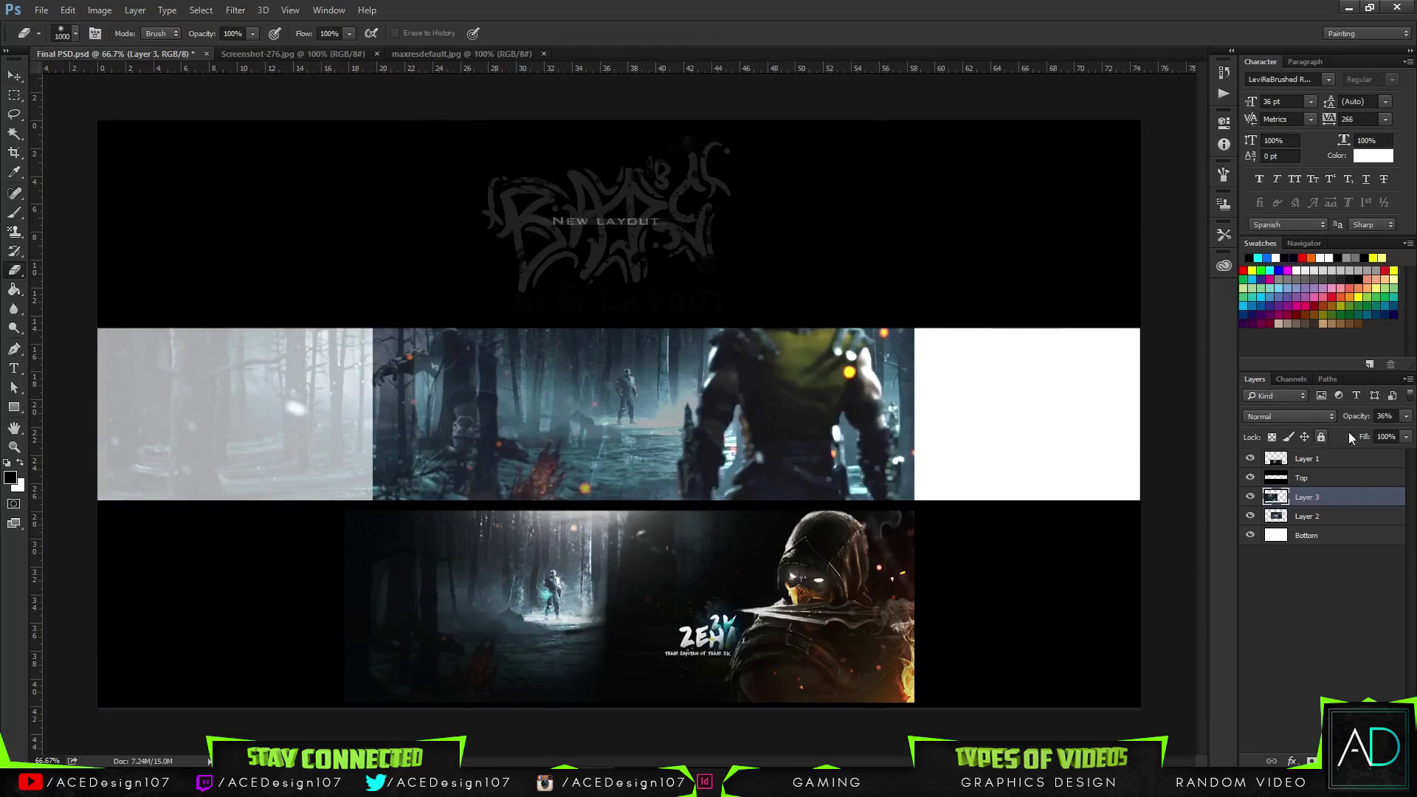
drag(1406, 438, 1408, 438)
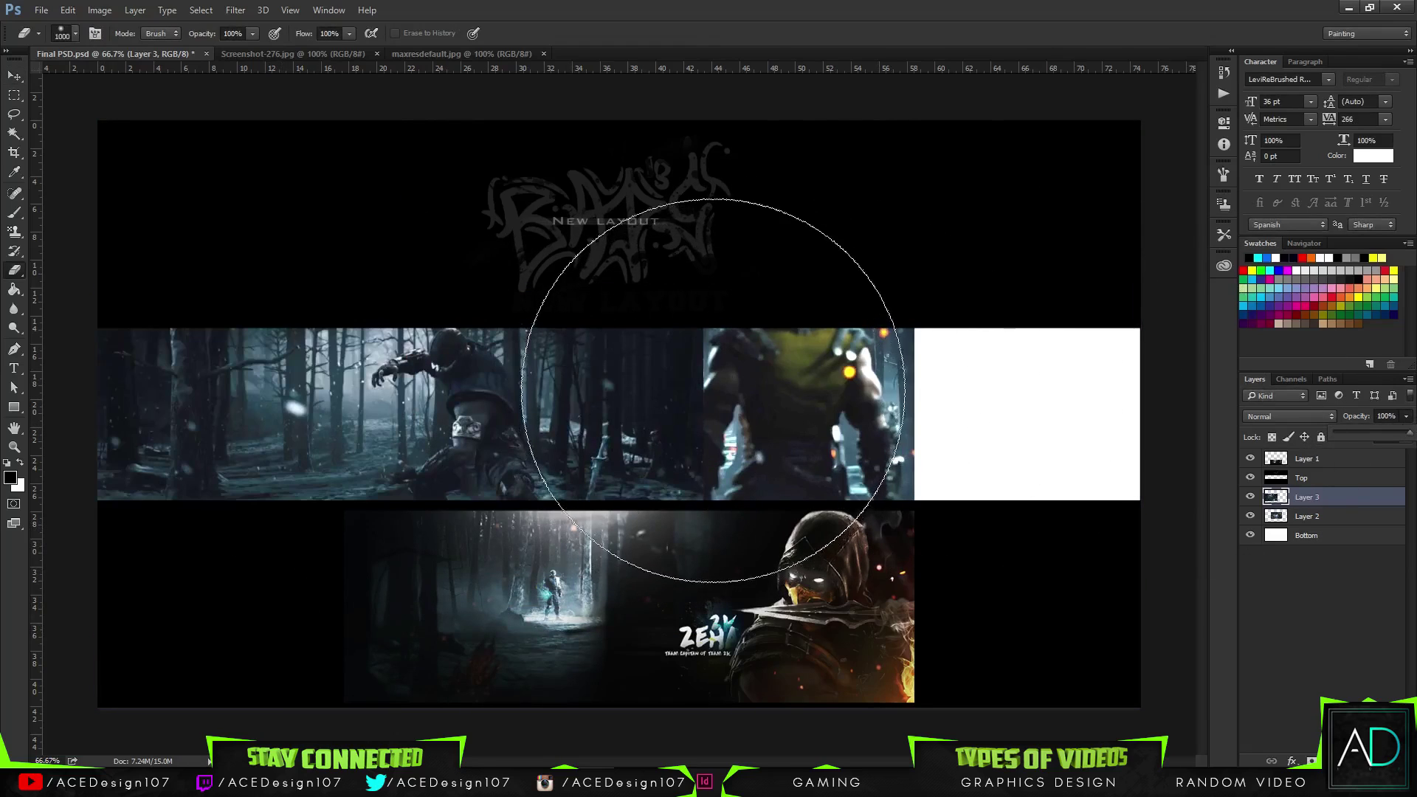
mouse_move(701, 379)
mouse_down()
mouse_move(805, 414)
mouse_move(670, 400)
mouse_up()
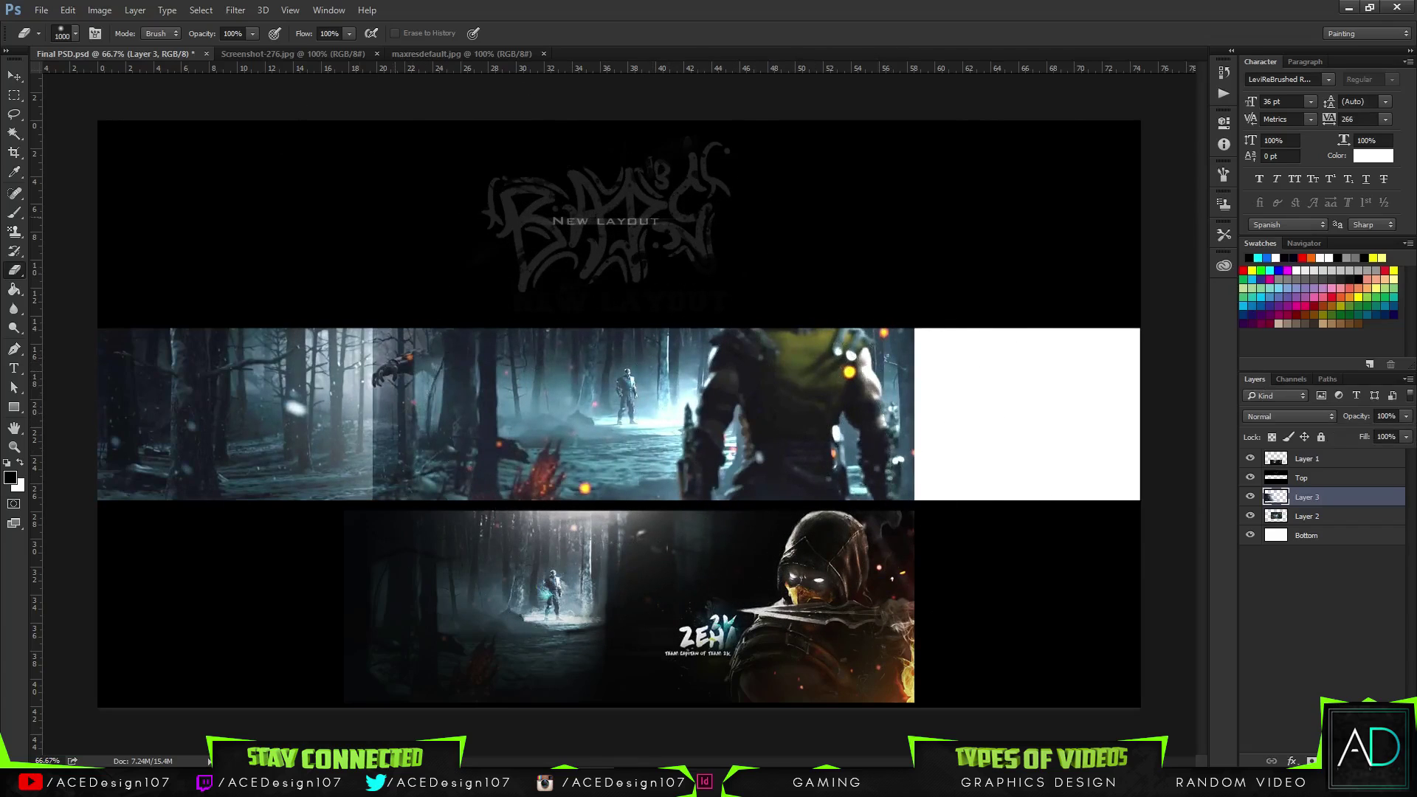
- Reduce the Eraser to 436 px, erase the rest of Layer 3's figure and soften the left edge of Layer 2
click(76, 34)
click(163, 78)
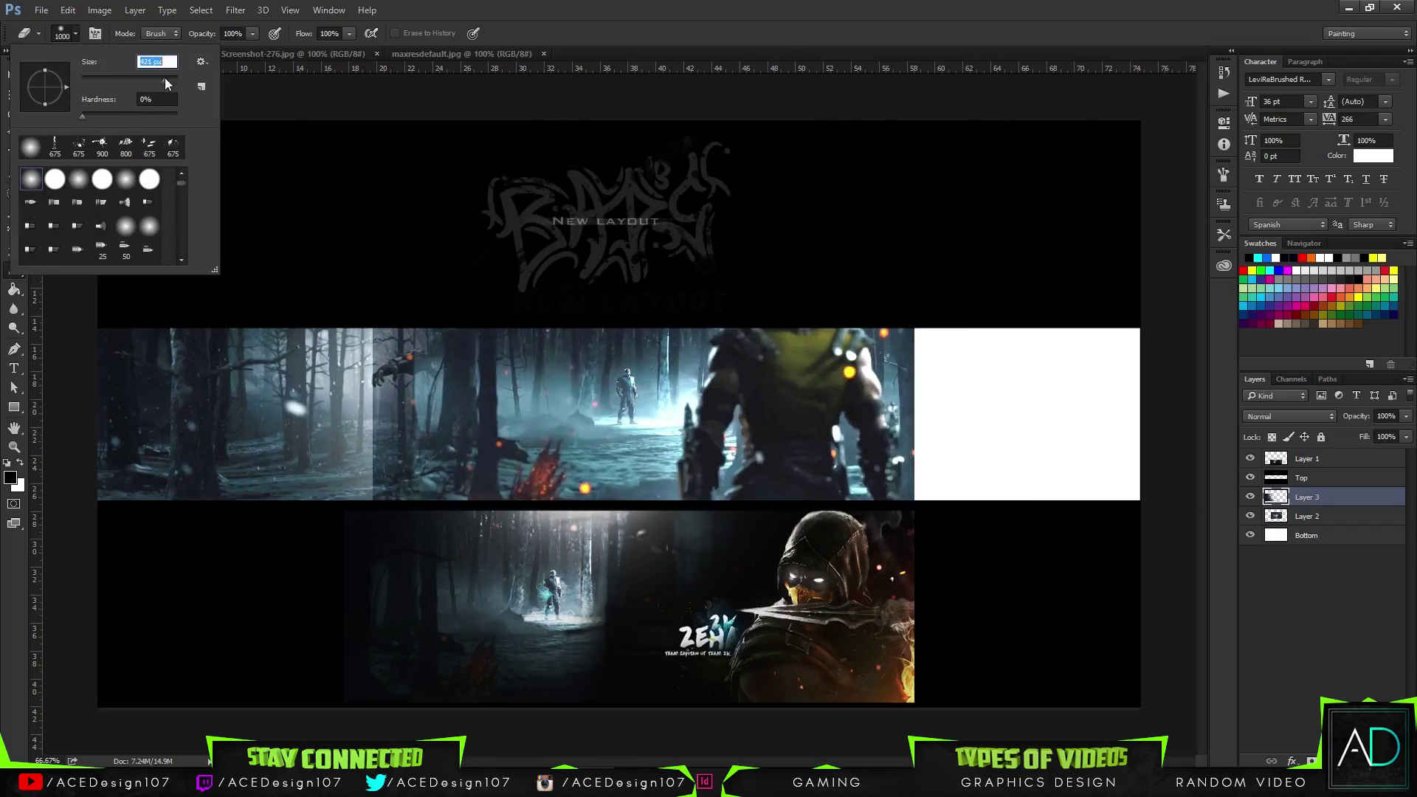
mouse_move(500, 350)
mouse_down()
mouse_move(501, 454)
mouse_move(508, 417)
mouse_up()
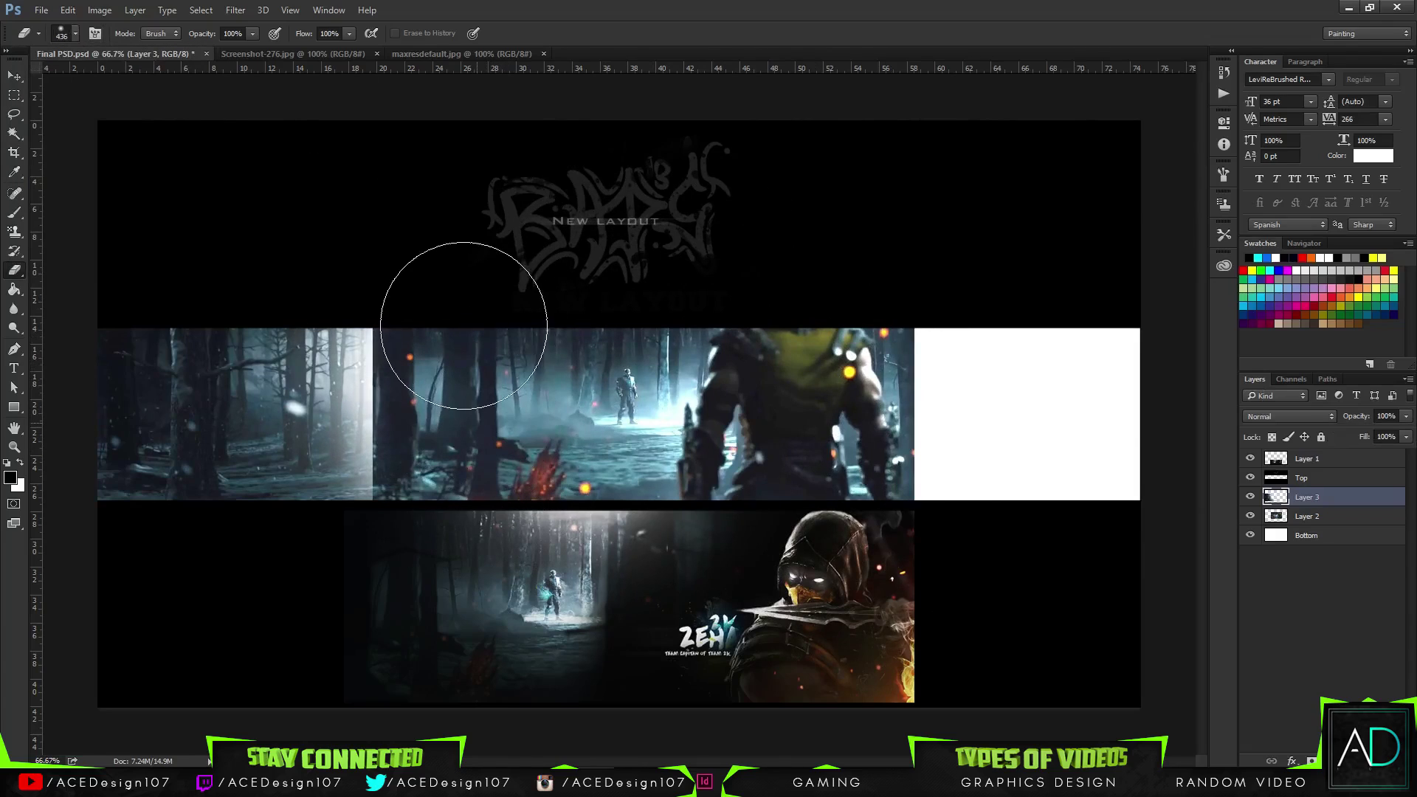
click(1332, 517)
mouse_move(316, 278)
mouse_down()
mouse_move(344, 452)
mouse_move(337, 281)
mouse_up()
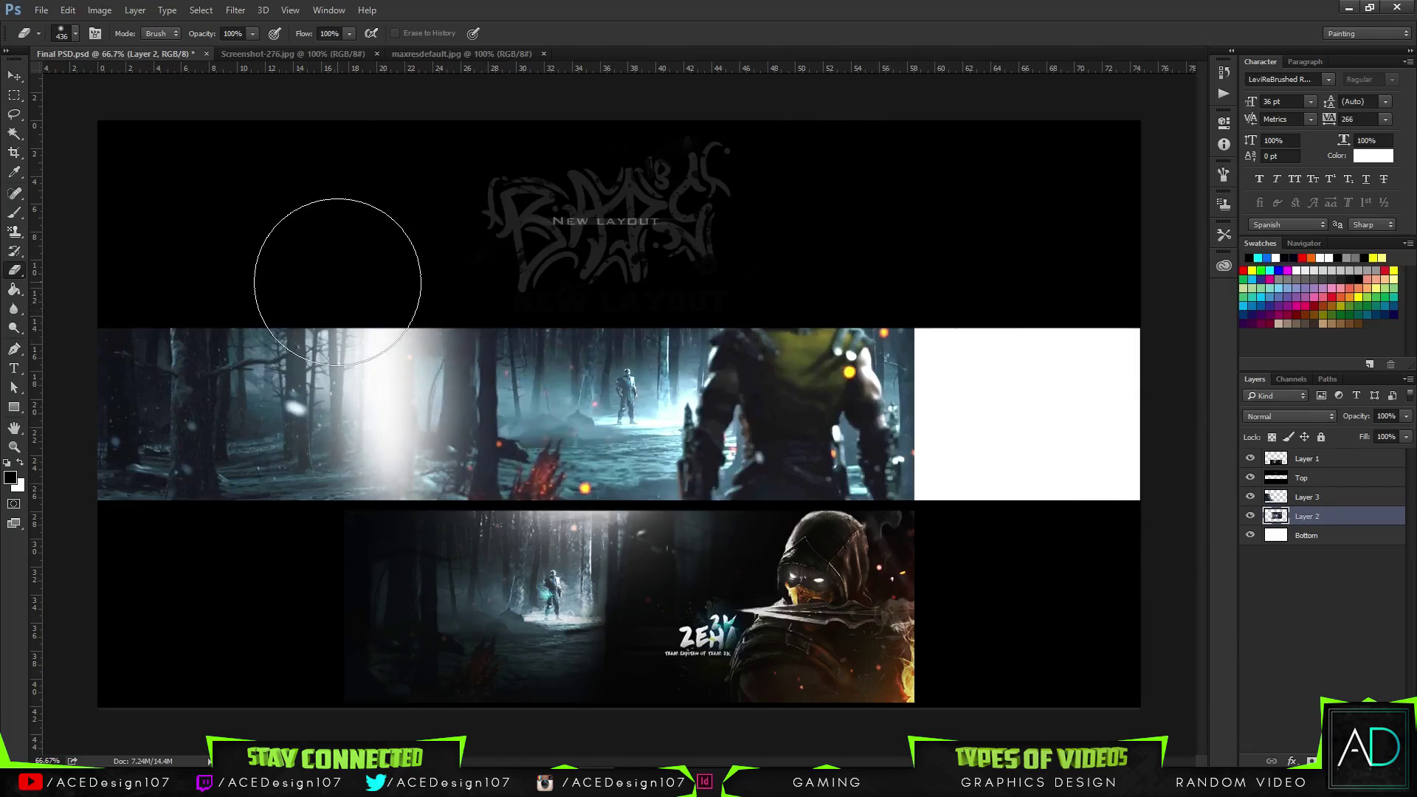
- Move Layer 3 to the right so its faded edge overlaps the softened edge of Layer 2
click(1354, 497)
key(v)
drag(370, 502, 466, 501)
key(e)
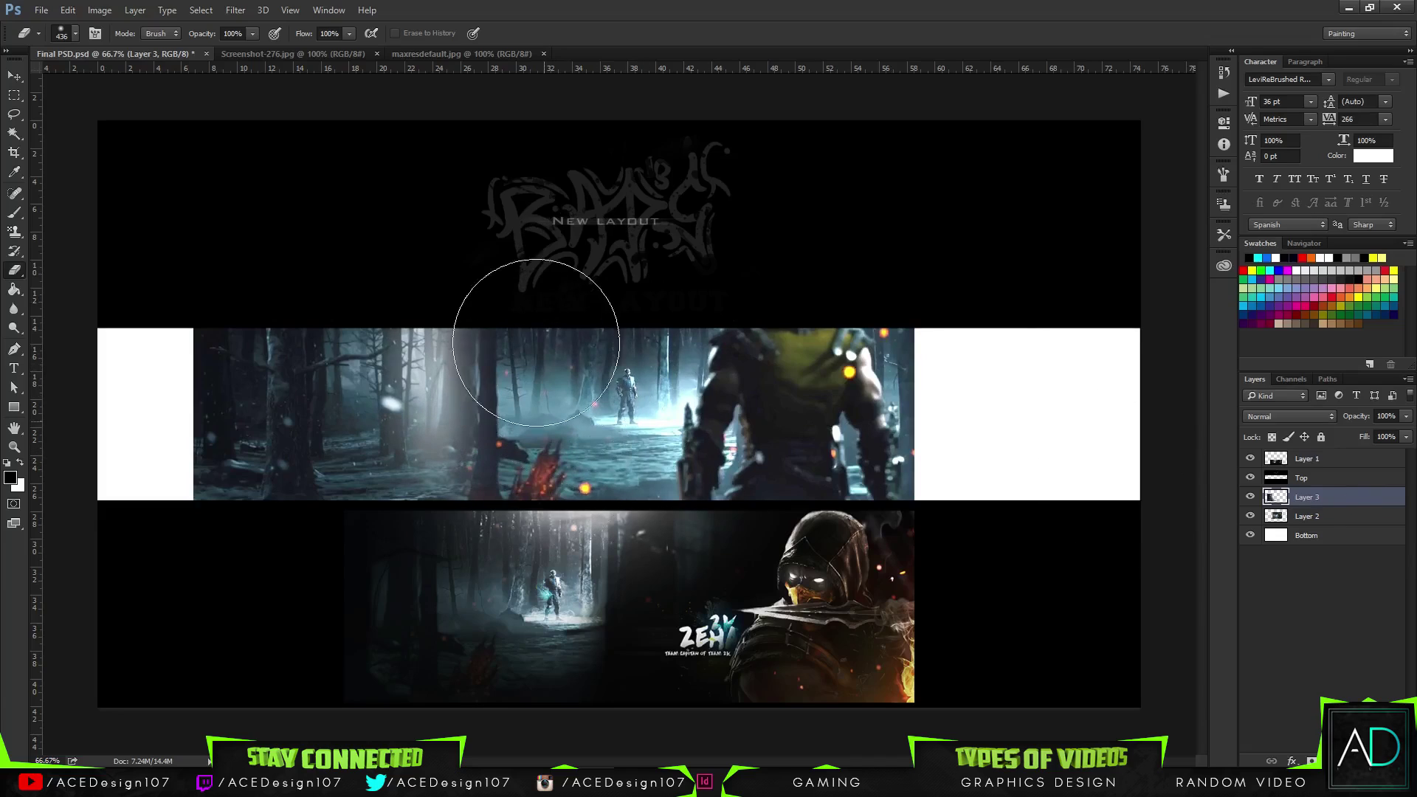
- Fill the Bottom layer with the black foreground color
click(1317, 537)
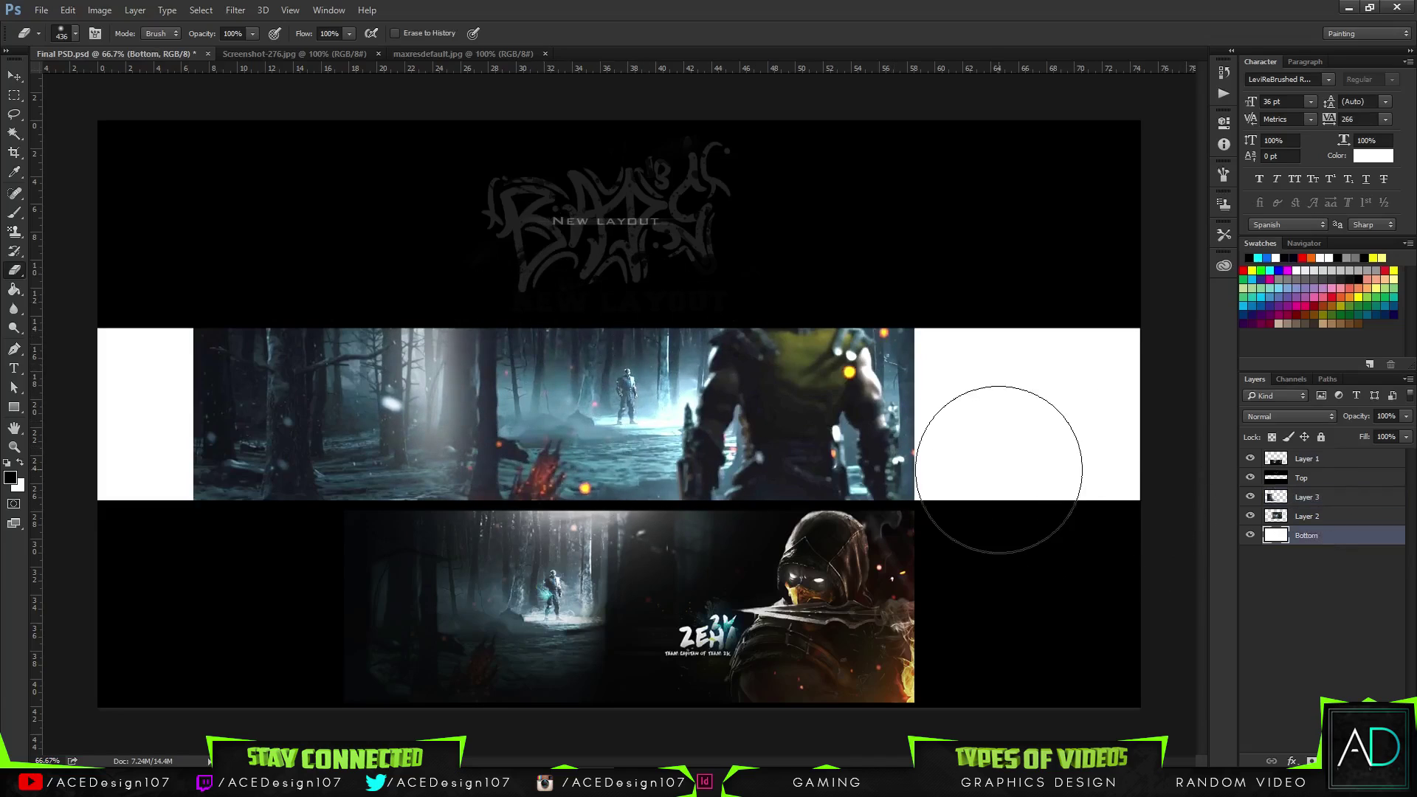
key(alt+BackSpace)
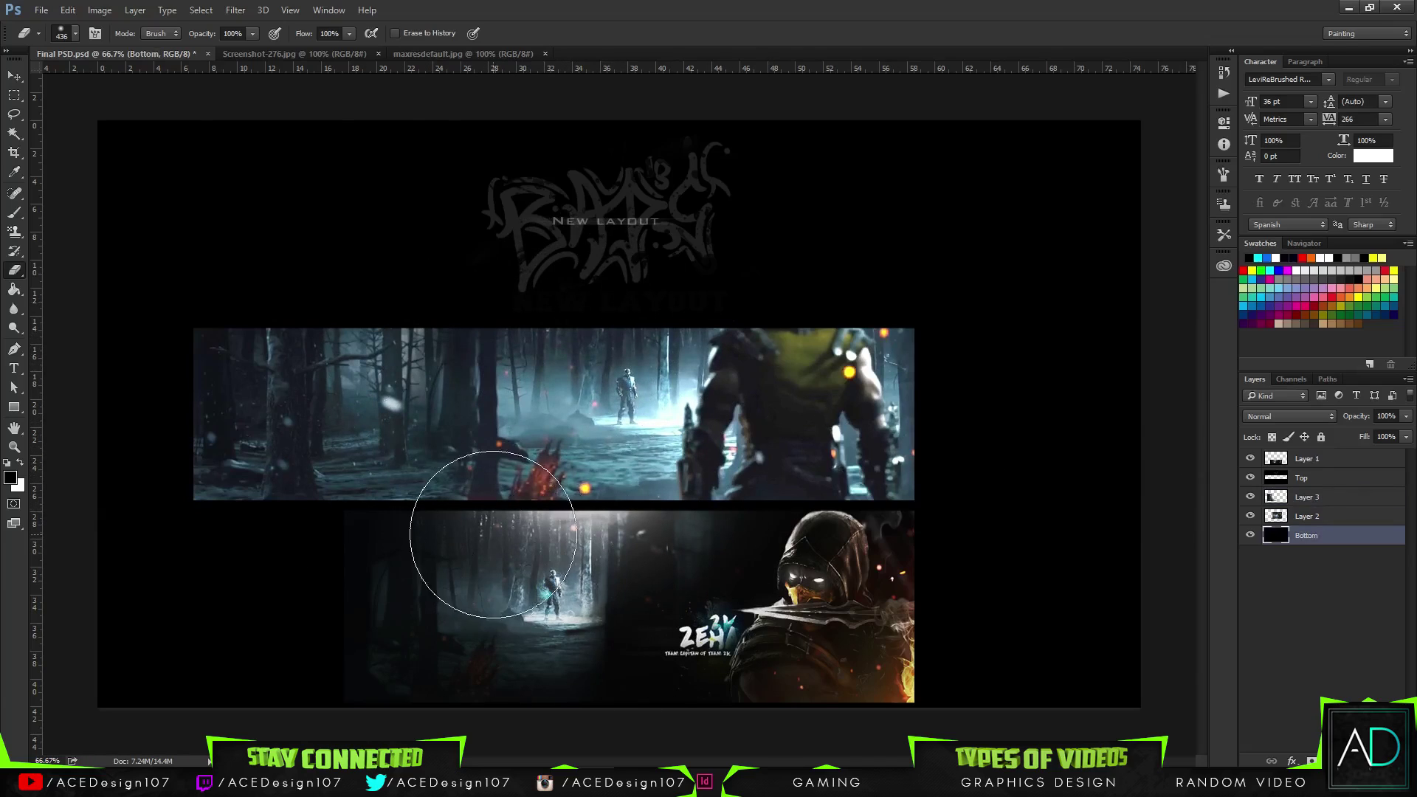
key(v)
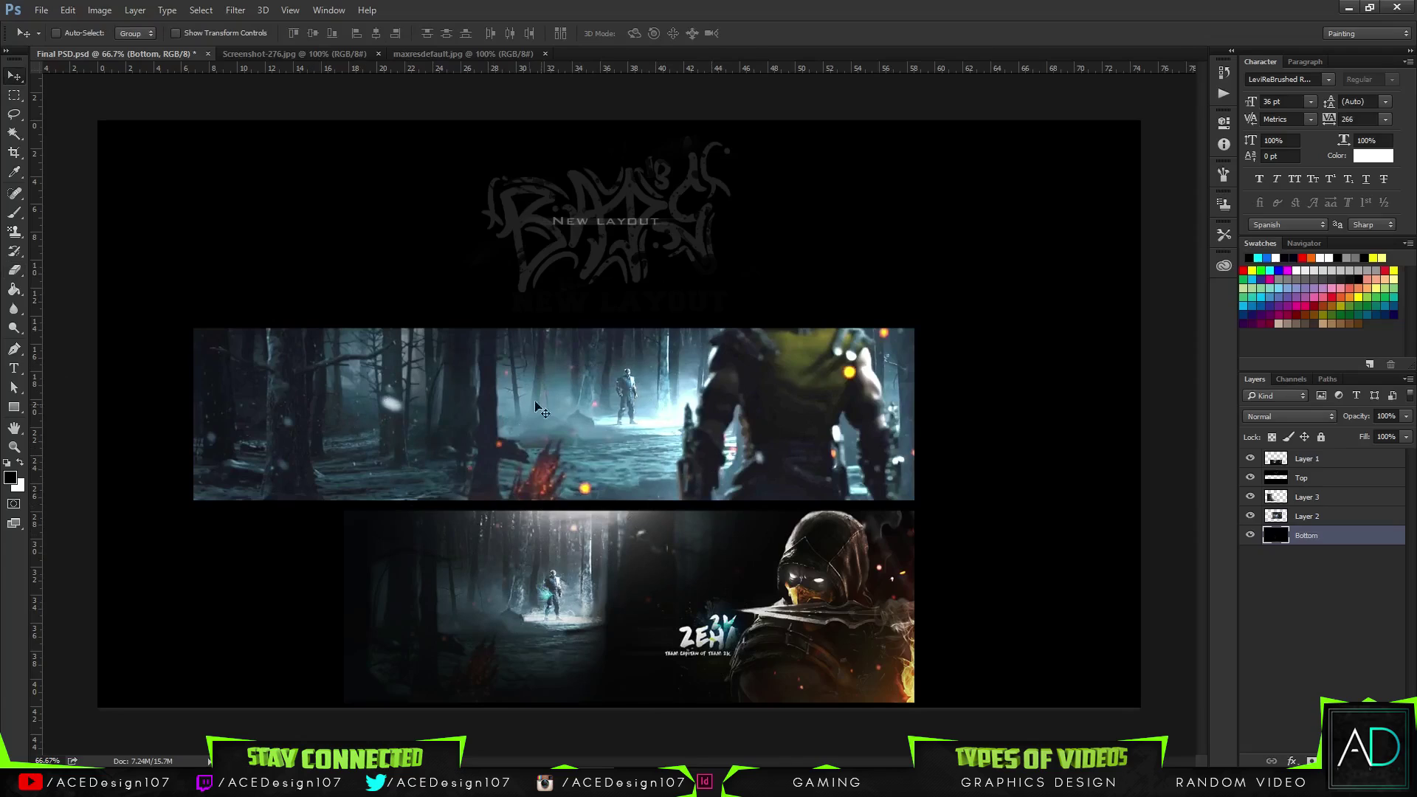
click(1324, 517)
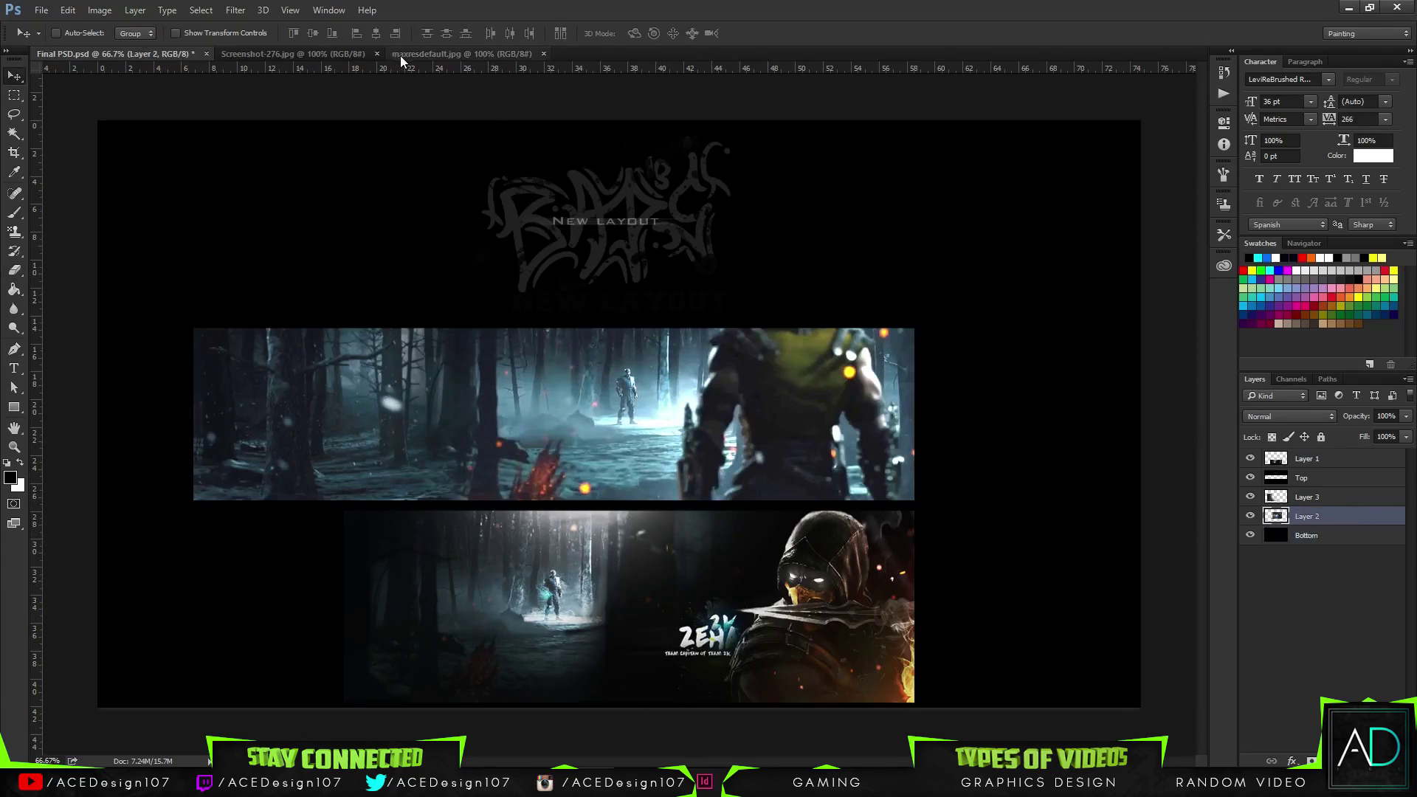
click(323, 54)
drag(732, 375, 475, 375)
key(ctrl+t)
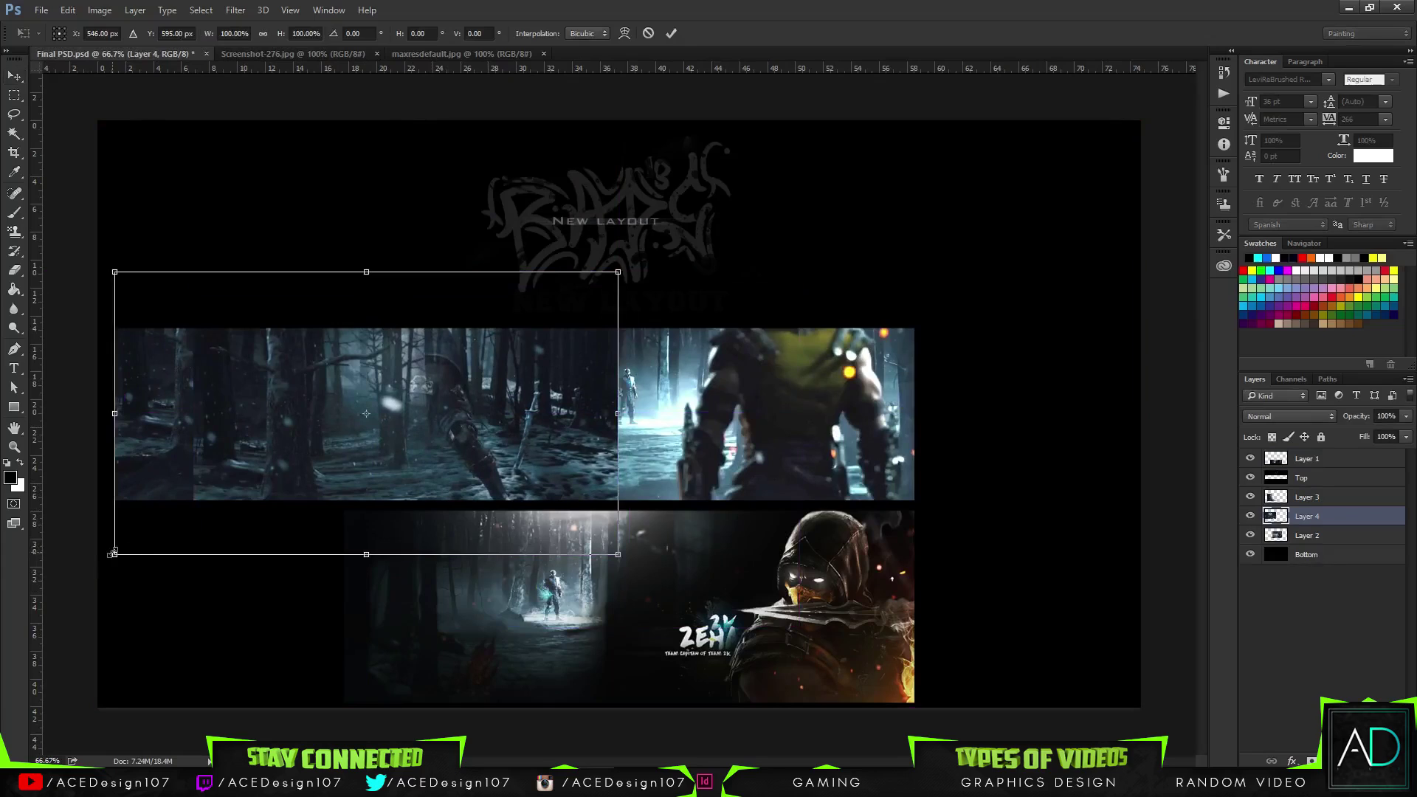
click(648, 34)
key(Delete)
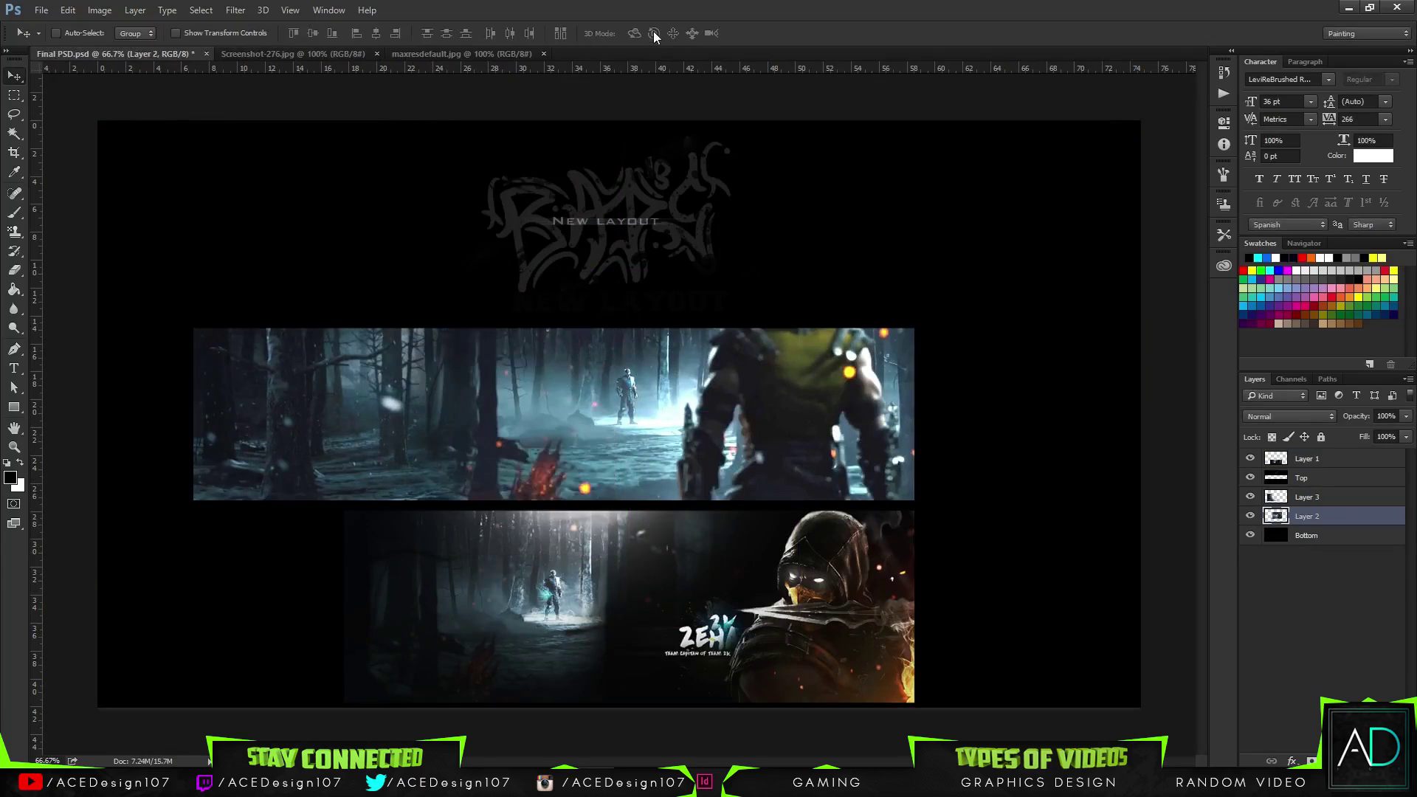
- Add another copy of the maxresdefault.jpg image above Layer 2 and enlarge it to span most of the band from its left end
click(410, 54)
drag(129, 101, 470, 374)
key(ctrl+t)
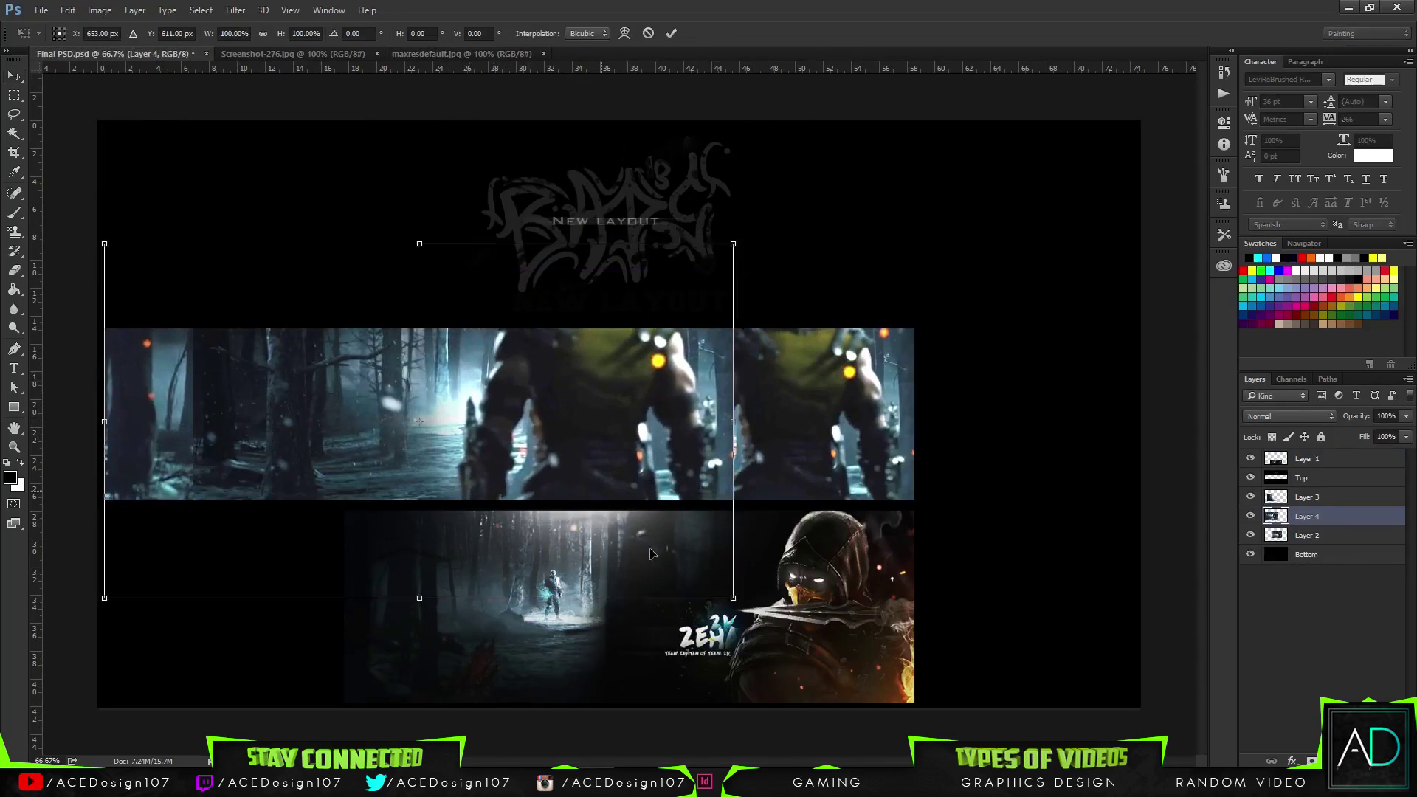
drag(738, 599, 1163, 636)
drag(388, 494, 385, 458)
key(Return)
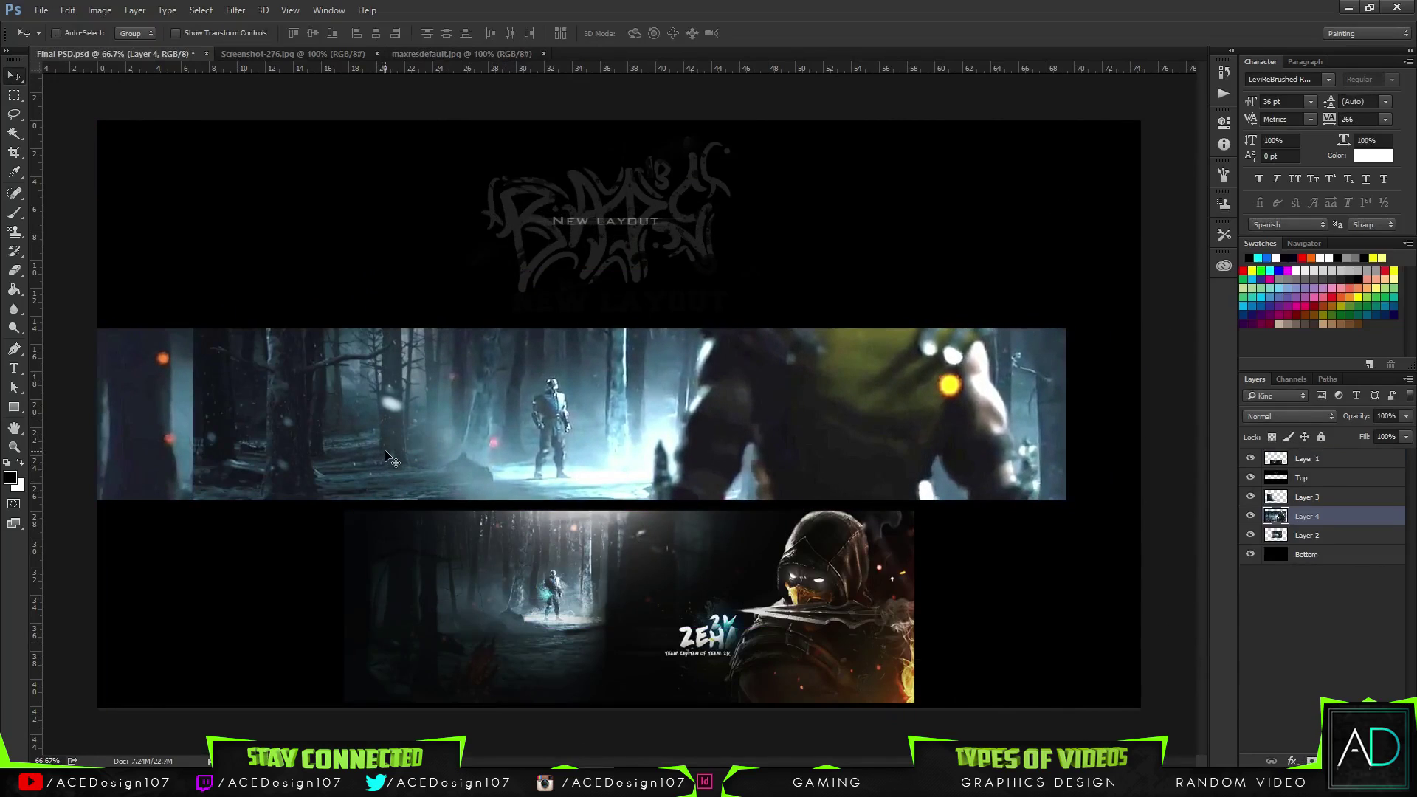
- Erase the large figure and the excess forest from Layer 4, and undo the stray erasure on Layer 3
key(e)
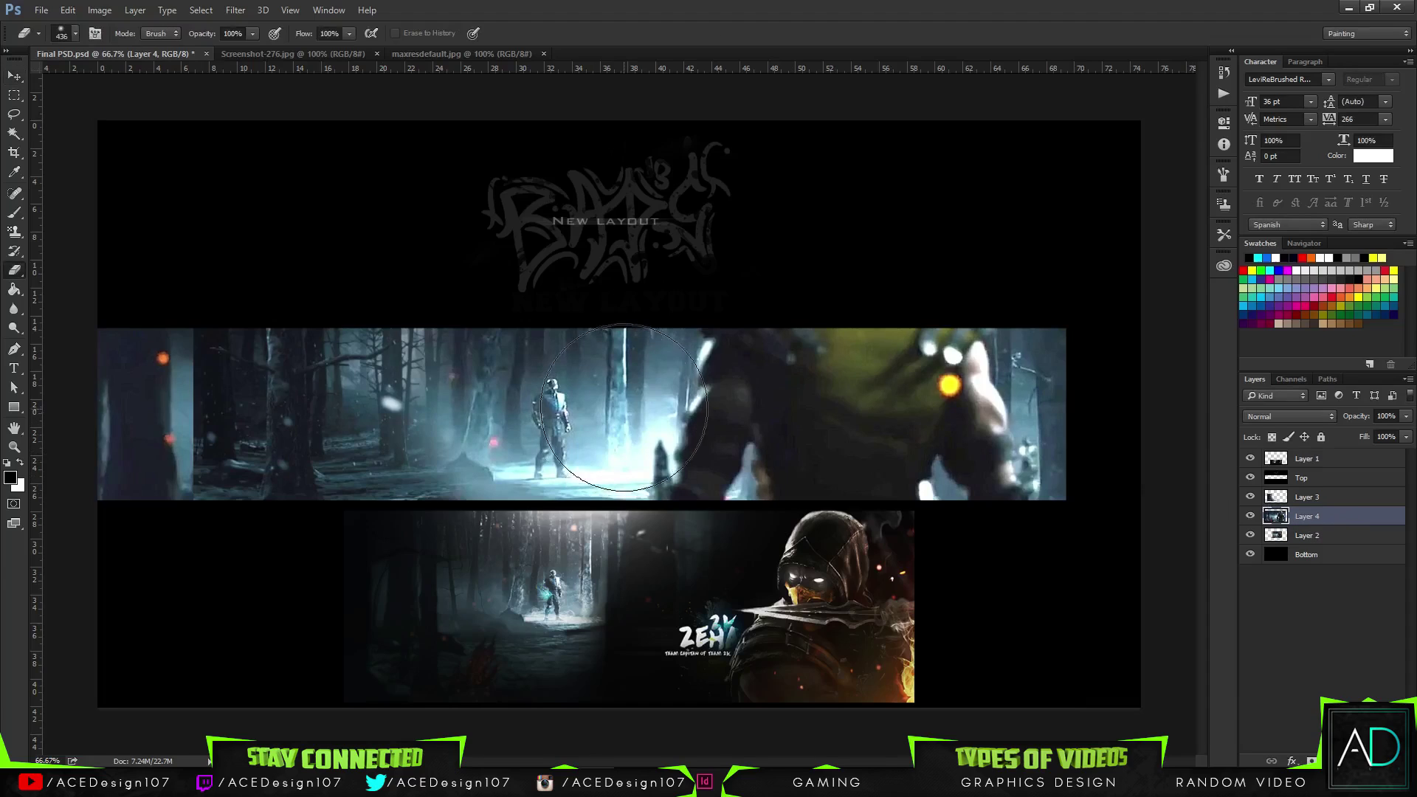
mouse_move(474, 301)
mouse_down()
mouse_move(726, 505)
mouse_move(438, 363)
mouse_move(529, 394)
mouse_move(490, 316)
mouse_move(638, 400)
mouse_move(524, 271)
mouse_move(715, 545)
mouse_move(750, 526)
mouse_move(968, 304)
mouse_move(1004, 548)
mouse_move(1017, 257)
mouse_move(1081, 470)
mouse_up()
mouse_move(347, 317)
mouse_down()
mouse_move(317, 497)
mouse_move(253, 380)
mouse_move(275, 413)
mouse_move(248, 402)
mouse_up()
click(1313, 497)
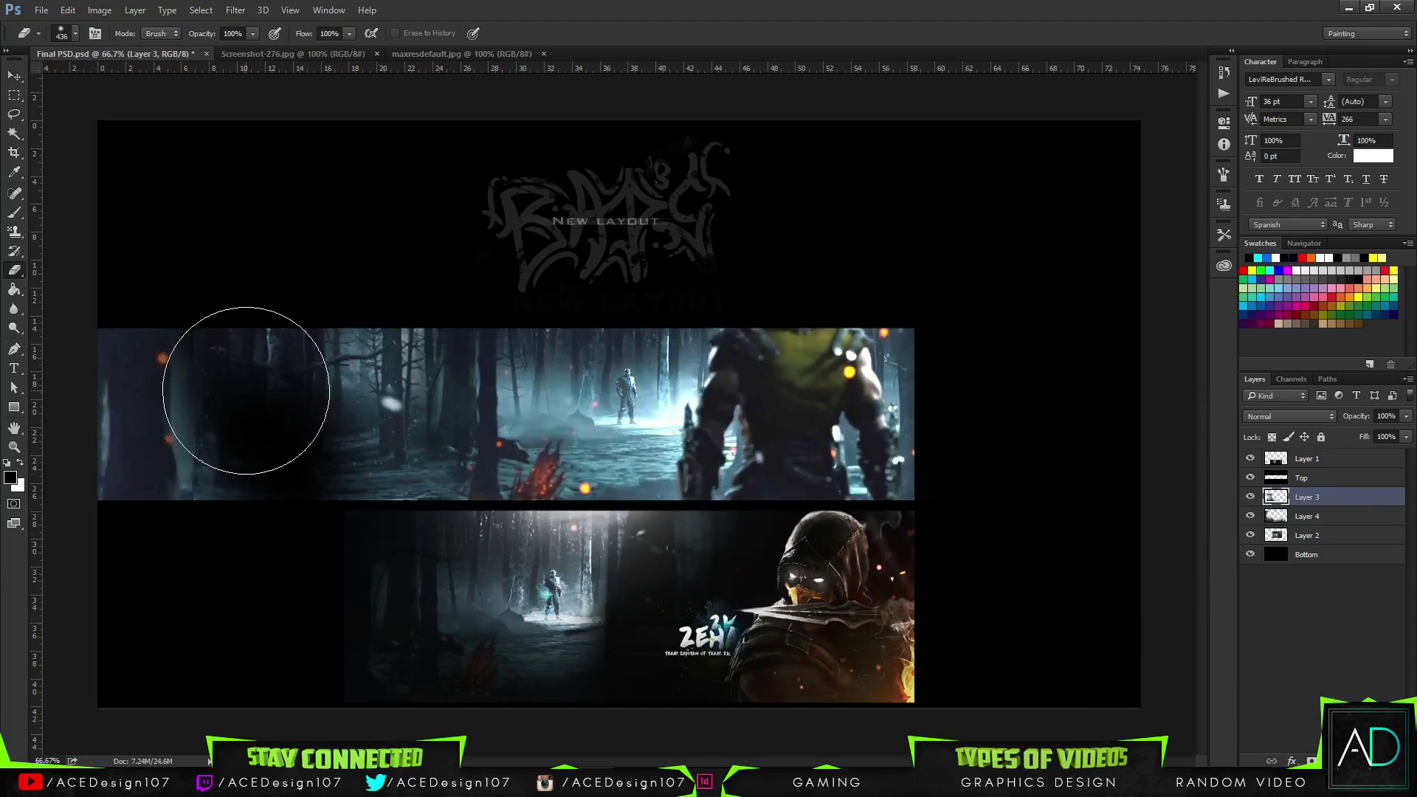
key(ctrl+z)
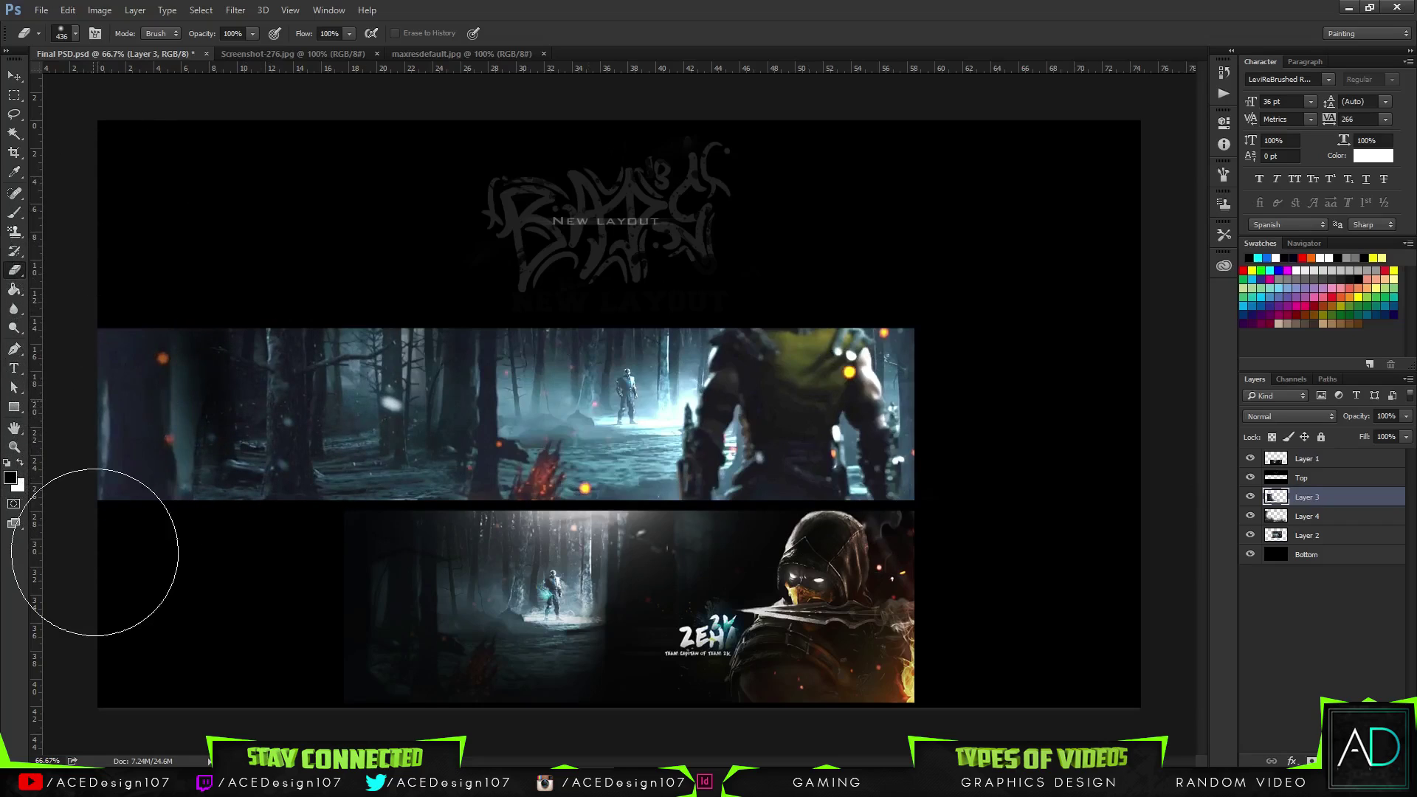
- Move Layer 3 below Layer 4 in the layer stack
click(1366, 538)
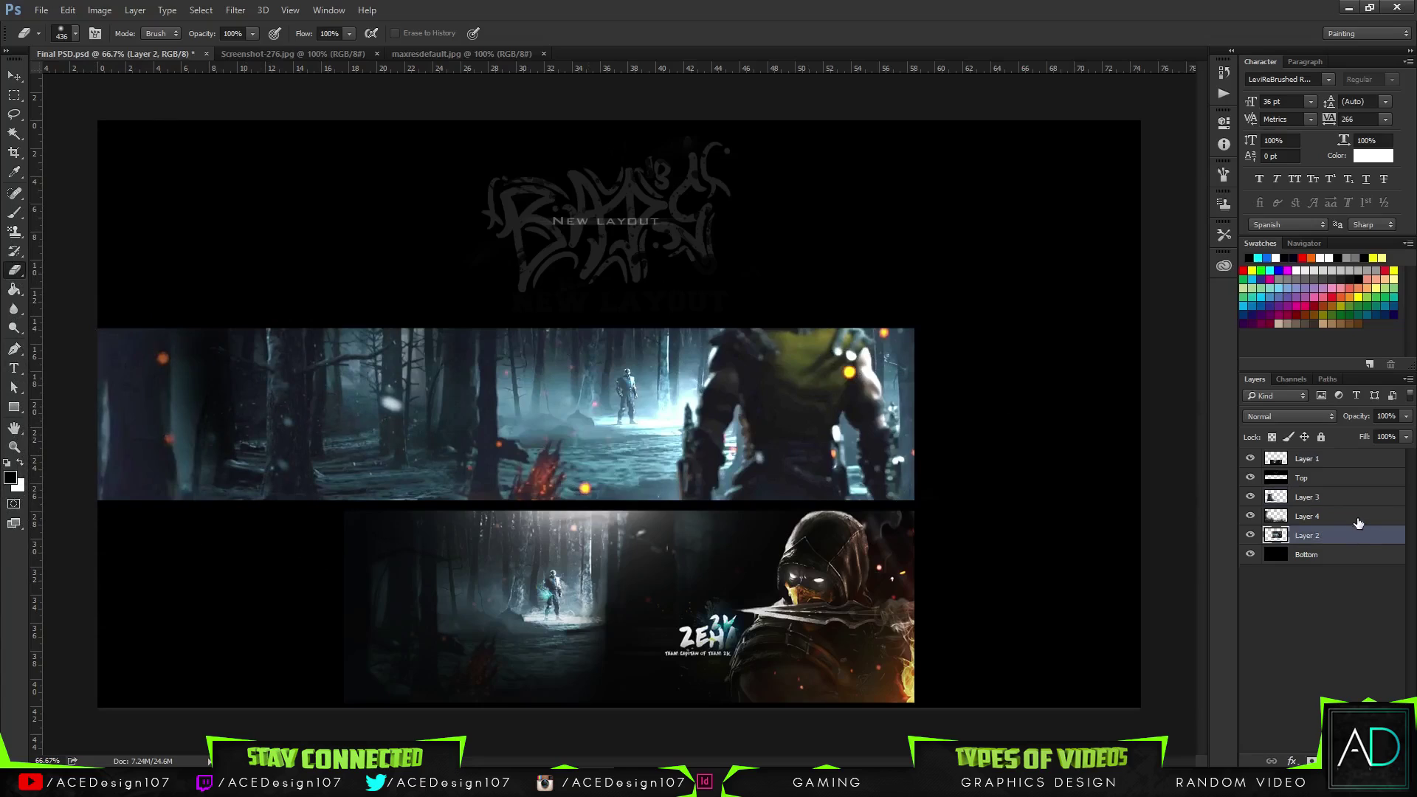
key(ctrl+t)
key(Escape)
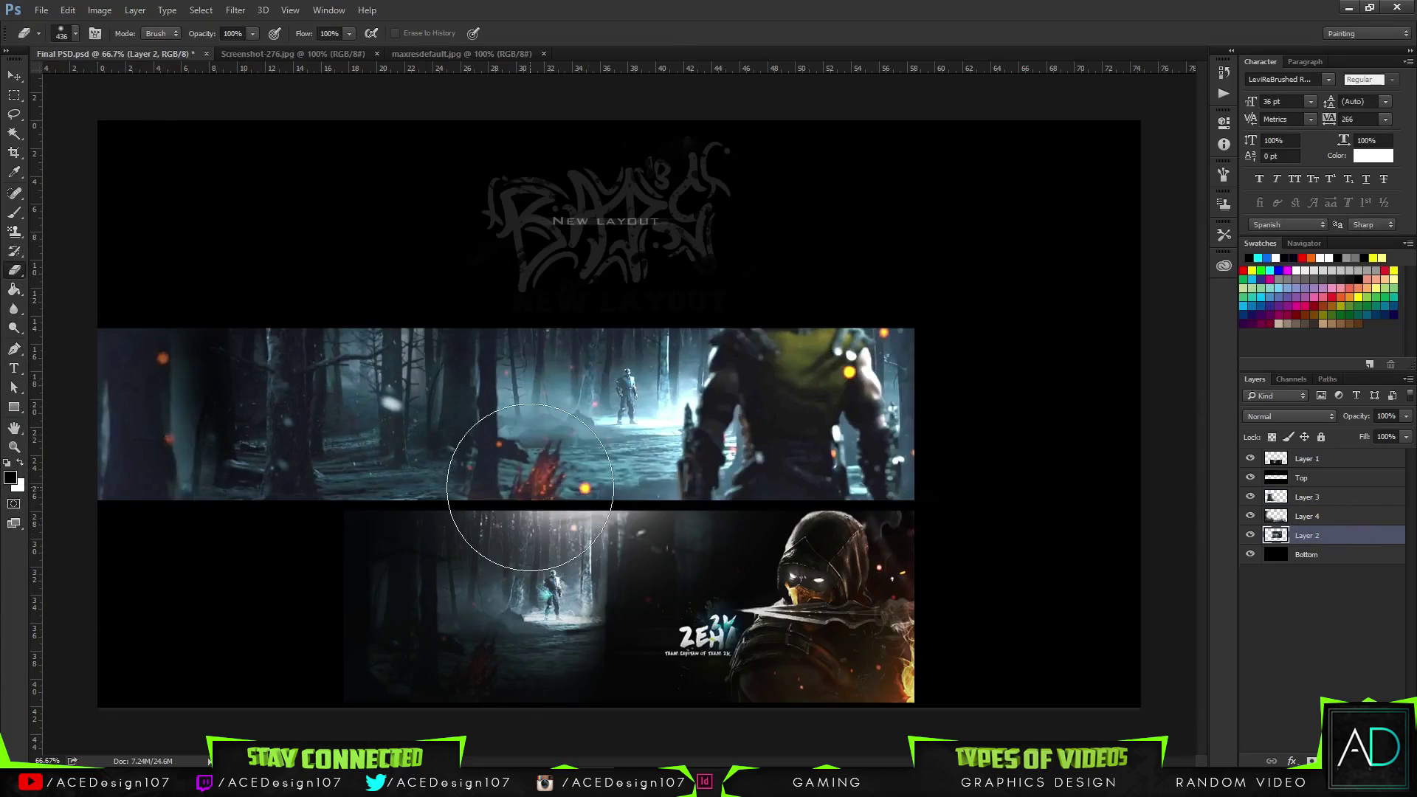
drag(1339, 503, 1342, 525)
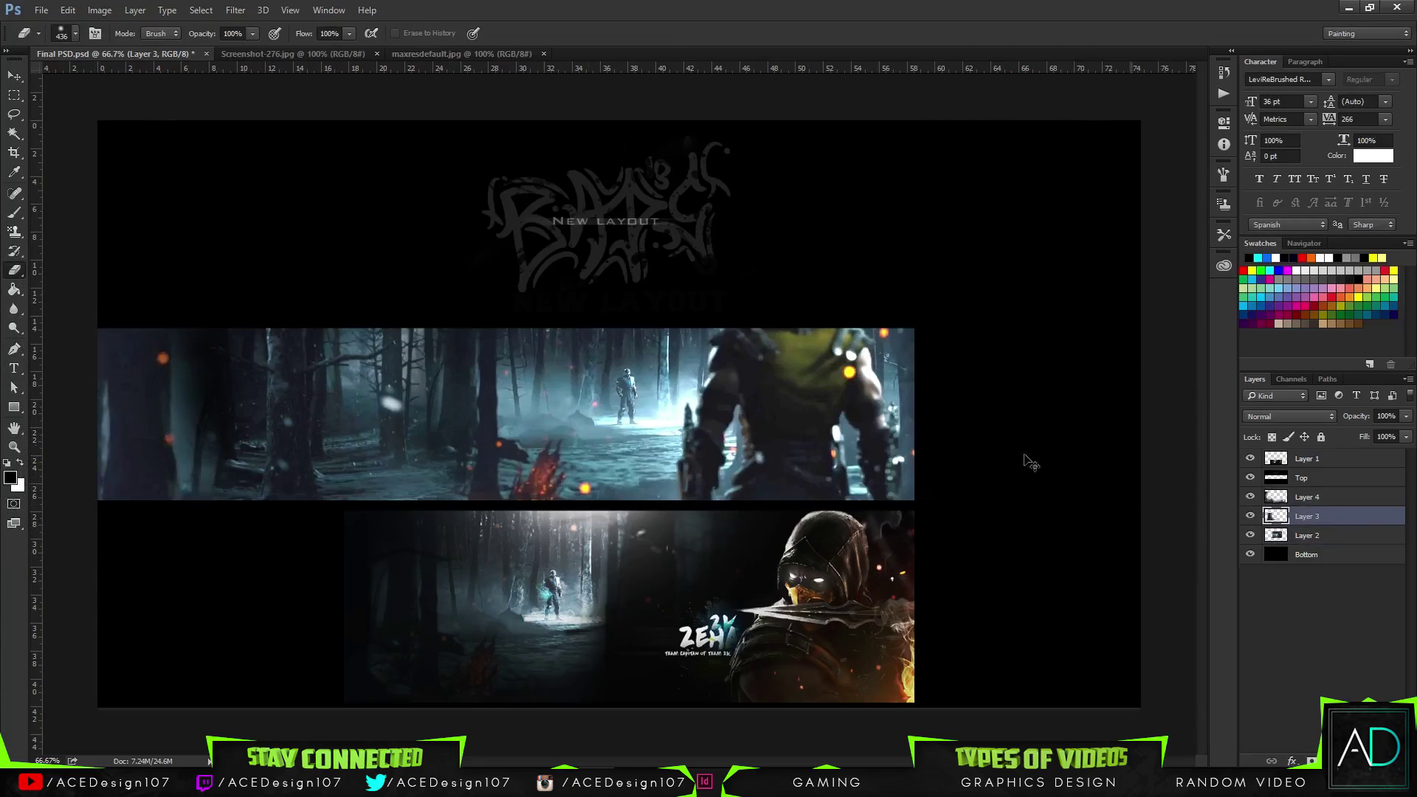
key(ctrl+t)
drag(805, 283, 944, 216)
key(ctrl+z)
click(670, 33)
- Enlarge Layer 4 to about 123% and erase its leftover parts over the burning stump and at the band's right end
click(1340, 501)
drag(1067, 207, 1293, 78)
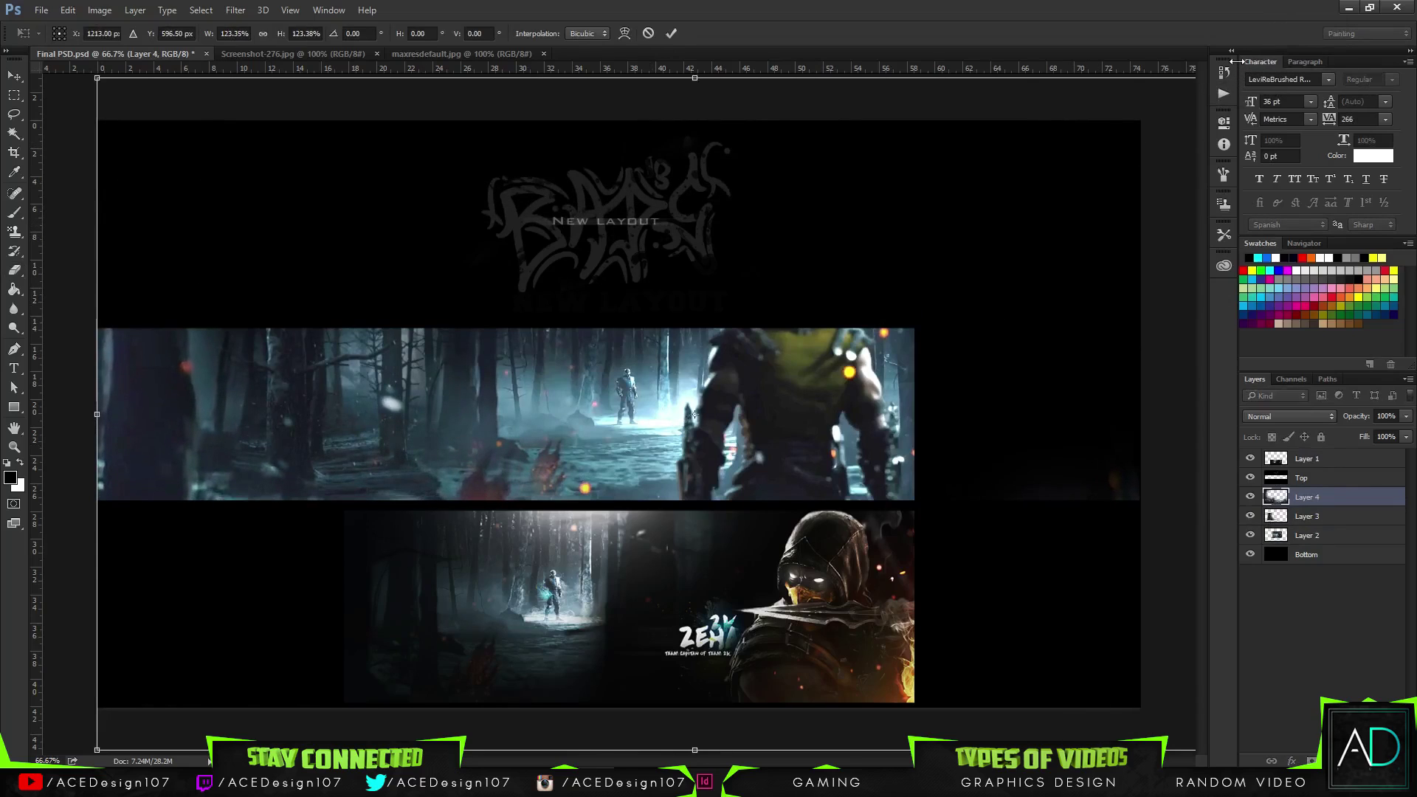
key(Return)
key(e)
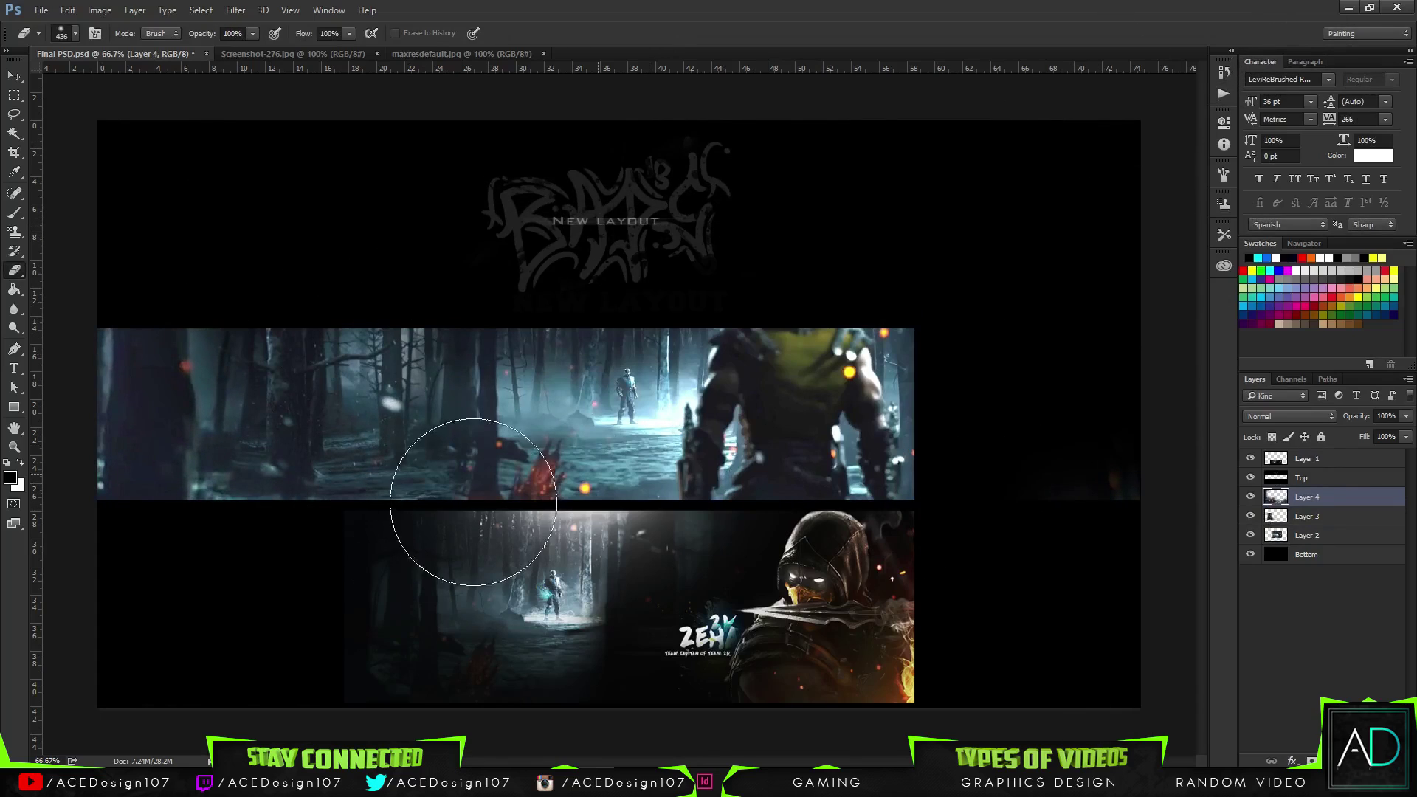
drag(1187, 496, 1060, 549)
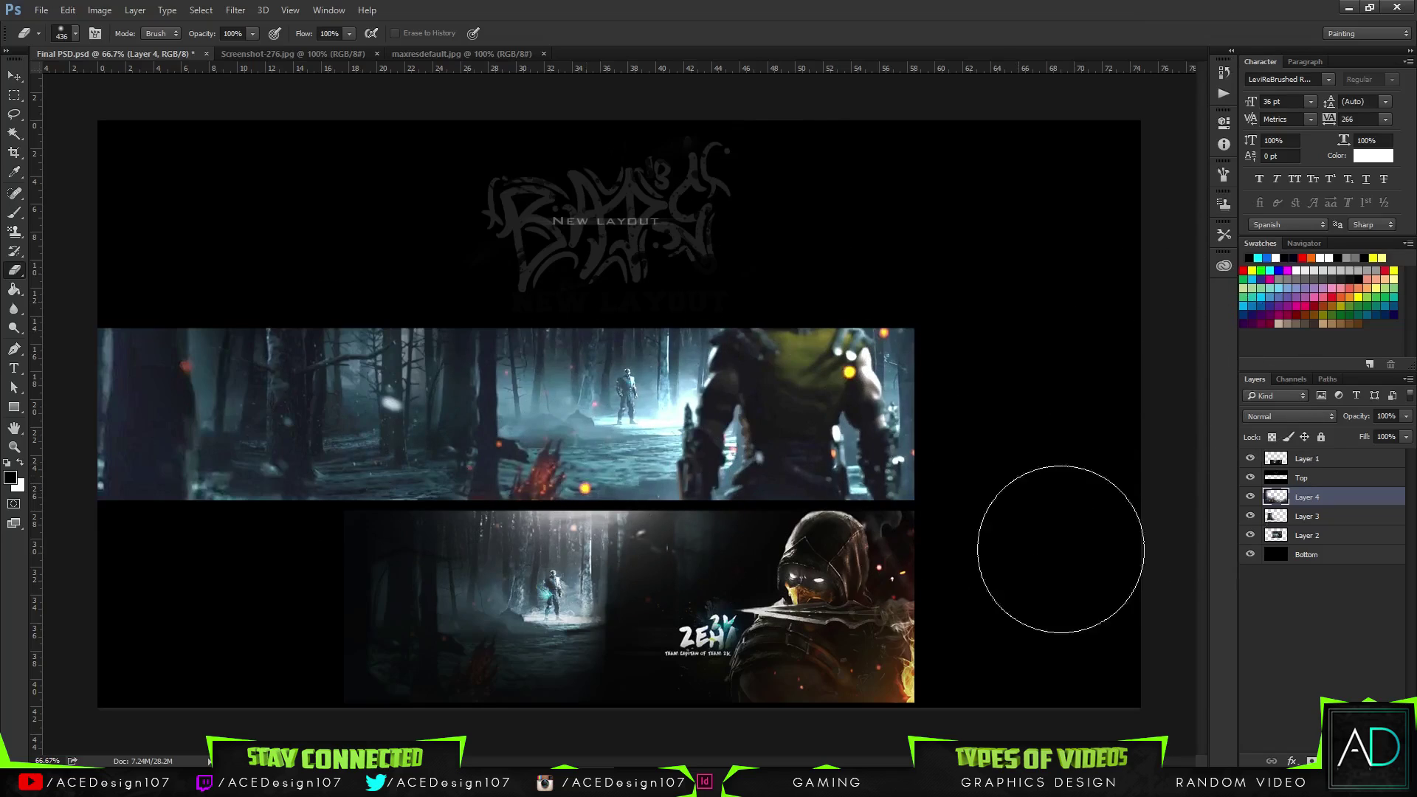
- Place Layer 4 below Layer 2 in the layer stack and shift its image slightly up and to the left
drag(1342, 500, 1336, 545)
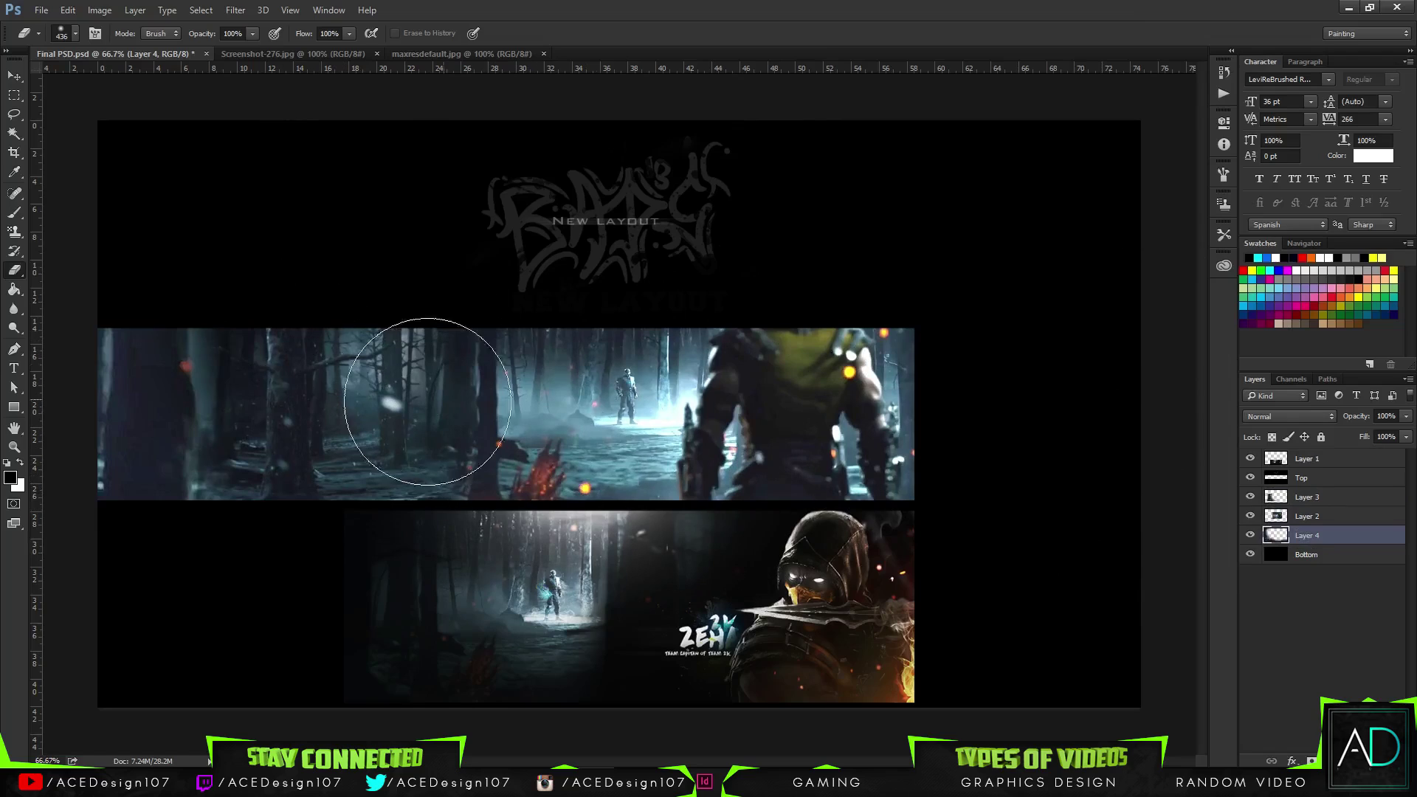
click(300, 386)
key(v)
mouse_move(299, 460)
mouse_down()
mouse_move(295, 606)
mouse_move(263, 471)
mouse_move(260, 329)
mouse_move(257, 424)
mouse_move(260, 405)
mouse_up()
key(ctrl+minus)
key(ctrl+minus)
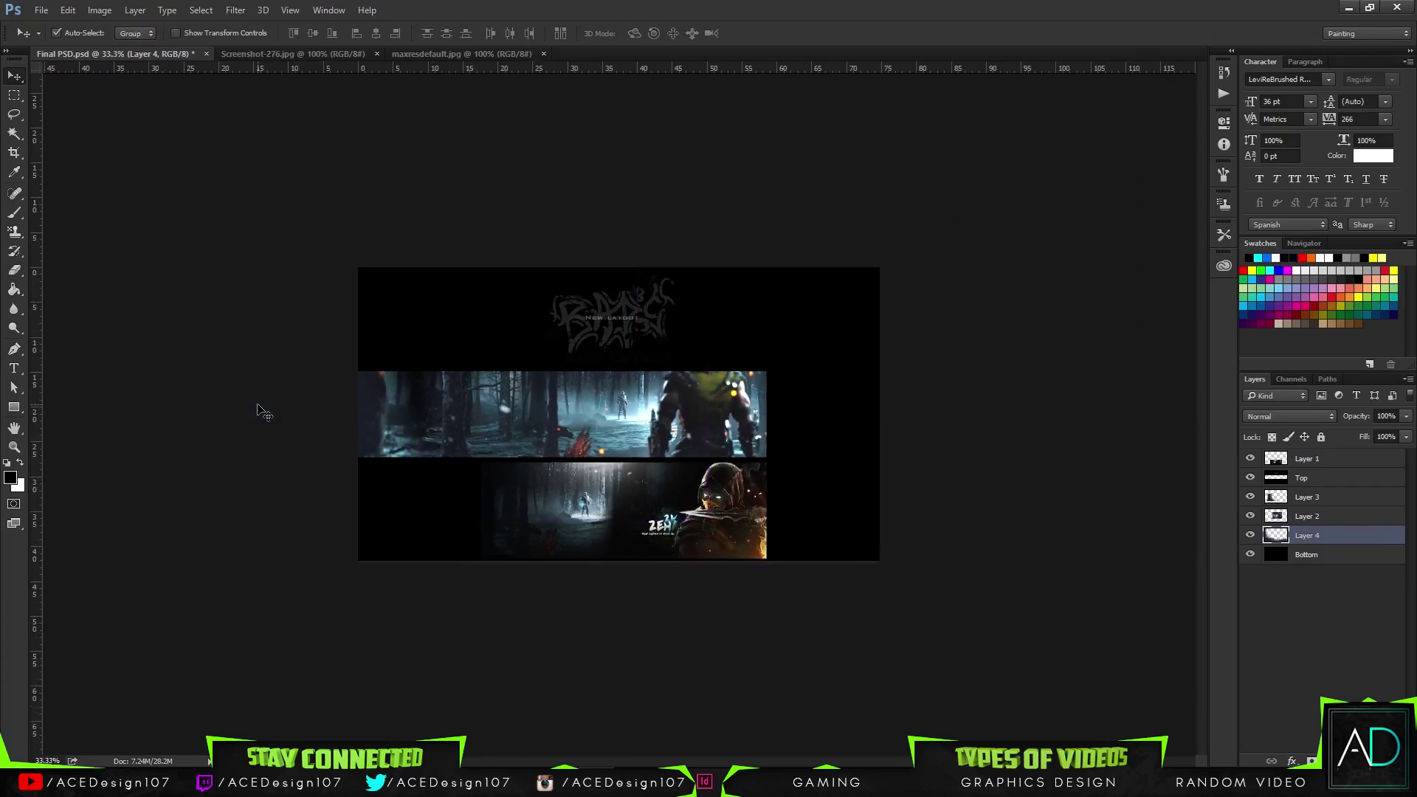
- Scale Layer 4 down to about 57% at the left end of the band
key(ctrl+t)
drag(928, 234, 680, 377)
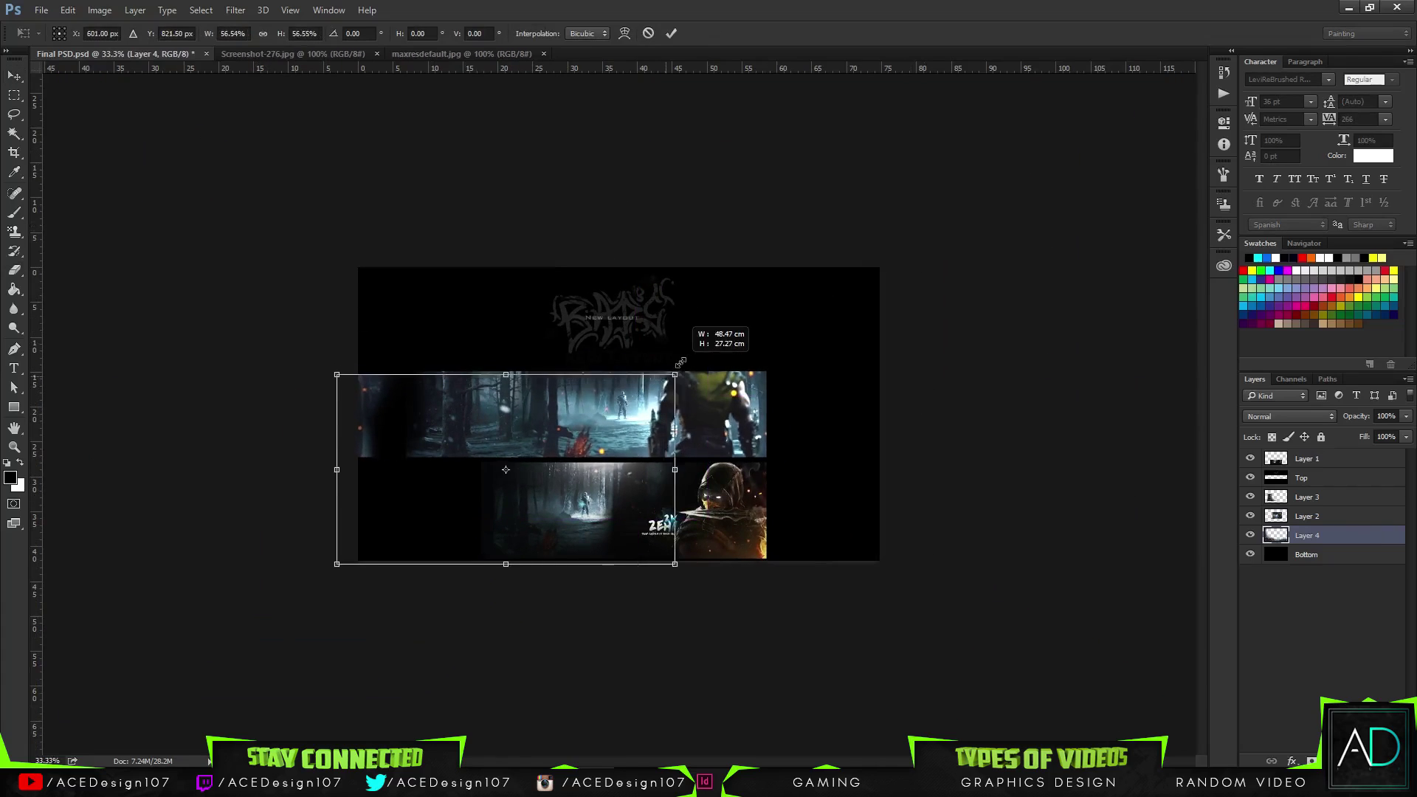
drag(314, 480, 357, 440)
key(ctrl+z)
key(Return)
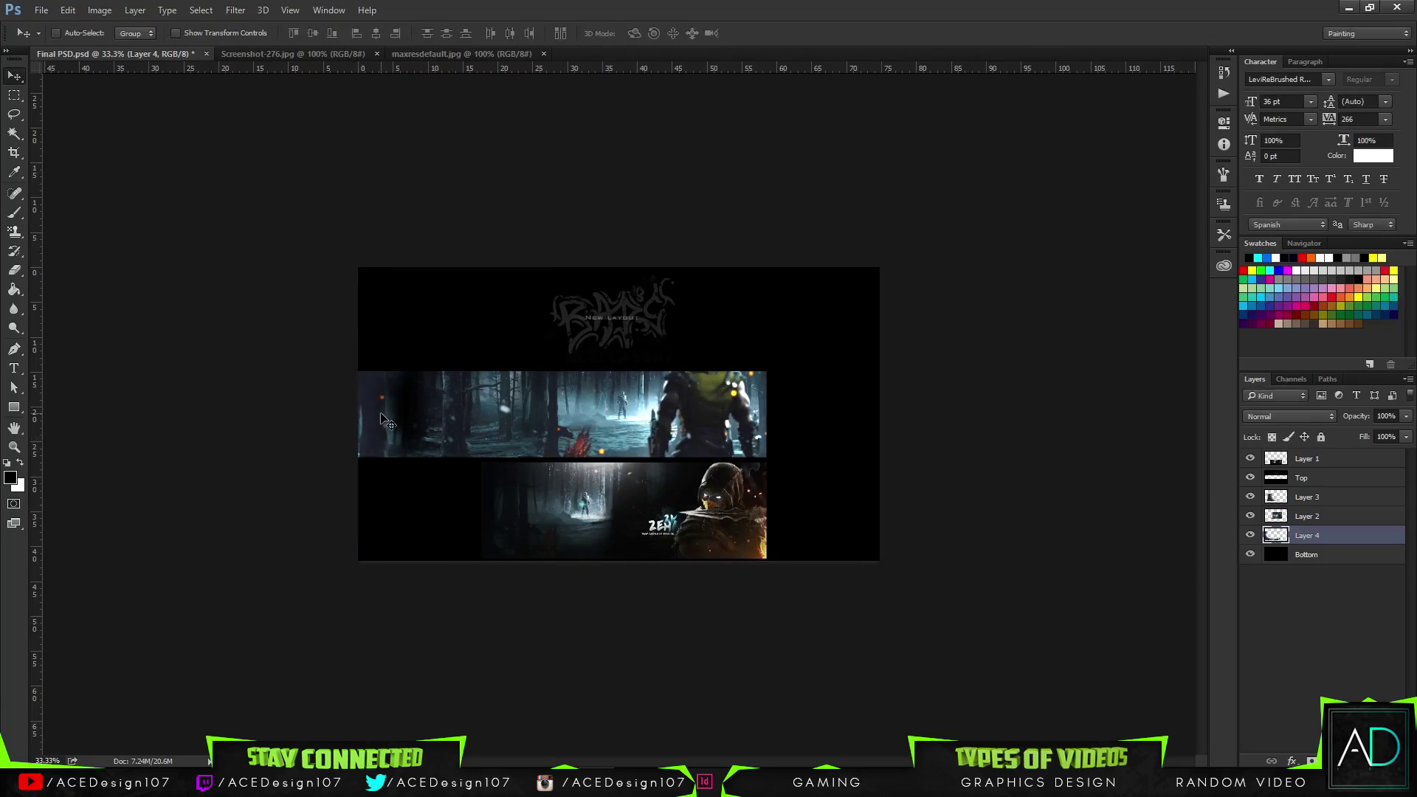
- Delete Layer 4 and bring up the maxresdefault.jpg document
key(Delete)
click(427, 52)
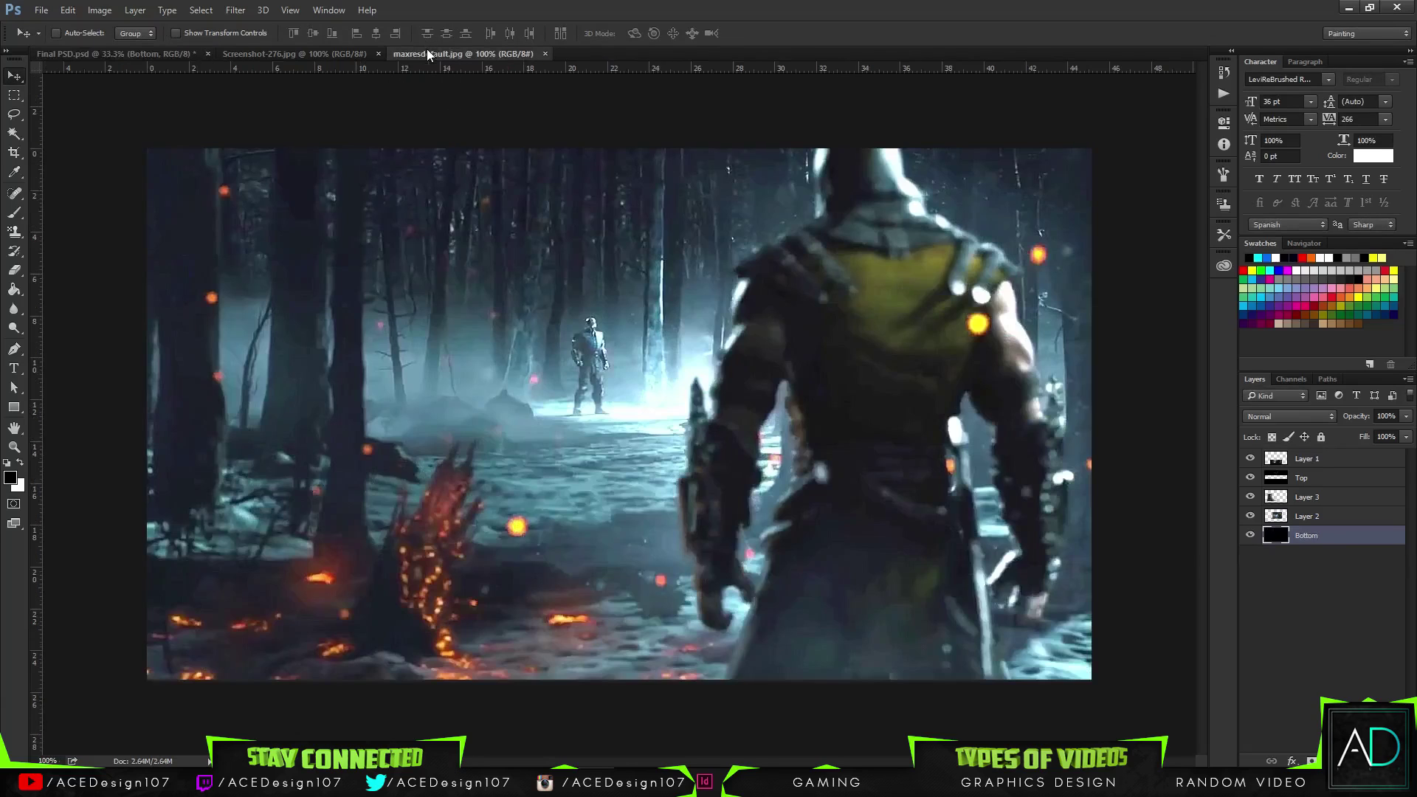
- Switch to Chrome and search Google Images for "mortal kombat x forest"
mouse_move(238, 783)
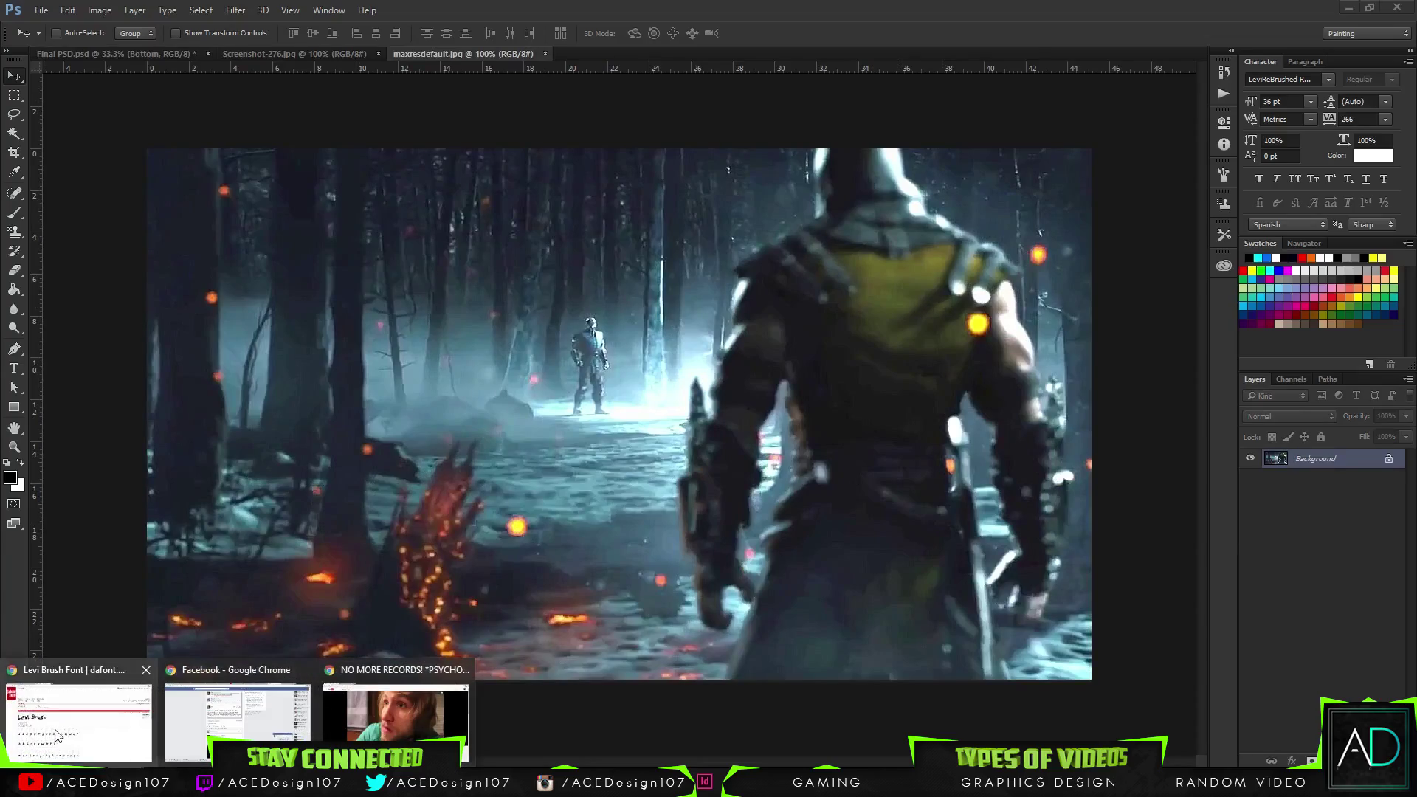
click(462, 670)
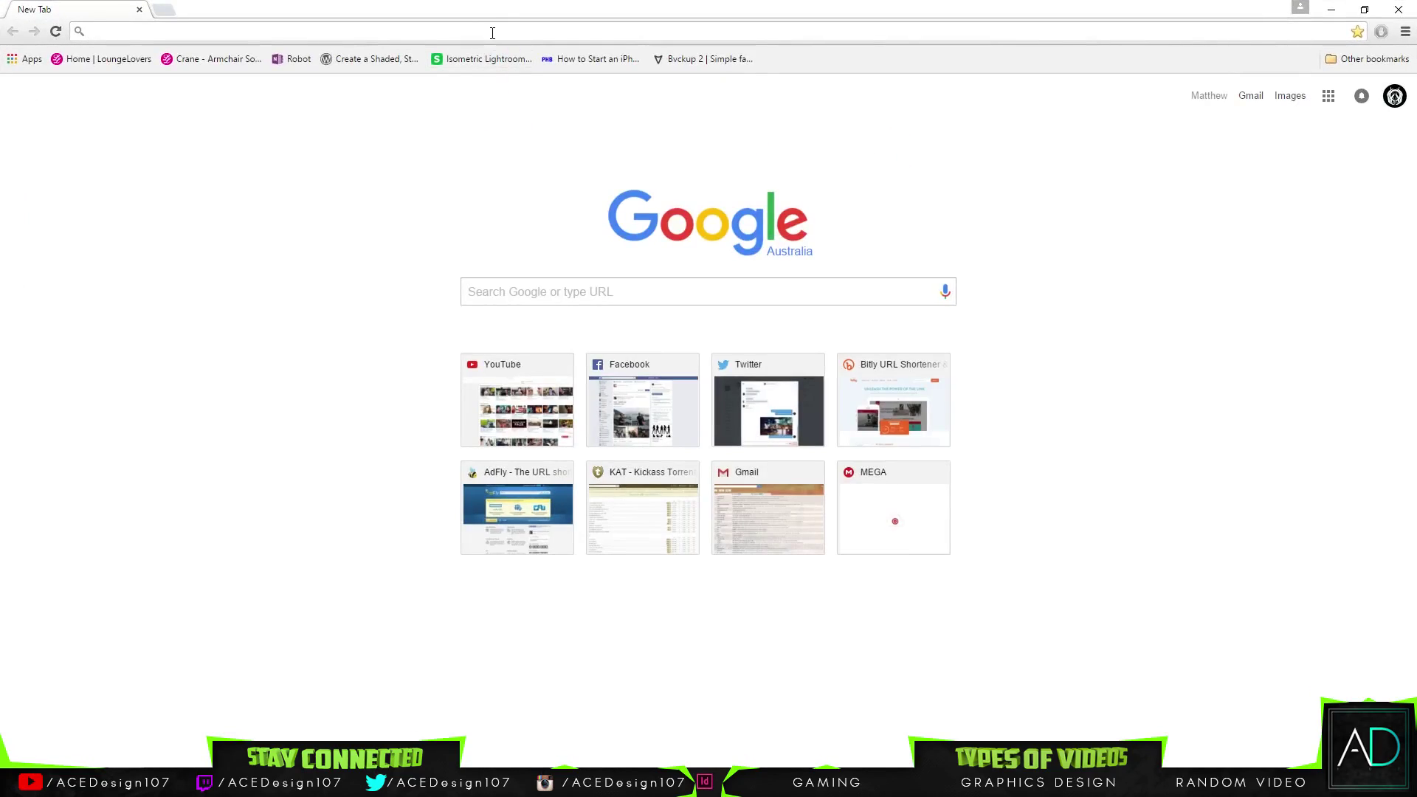
text(mortal)
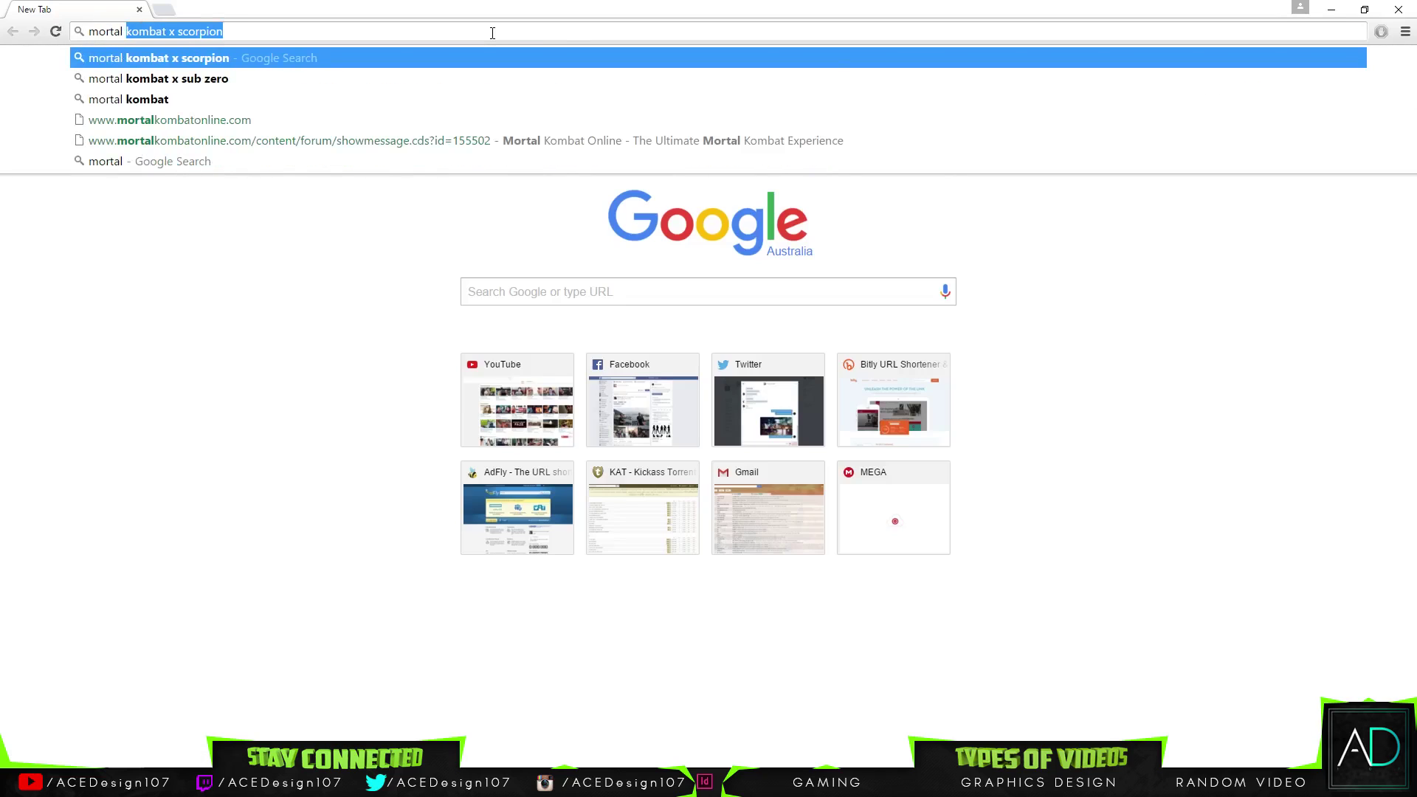
text( kombat x sco)
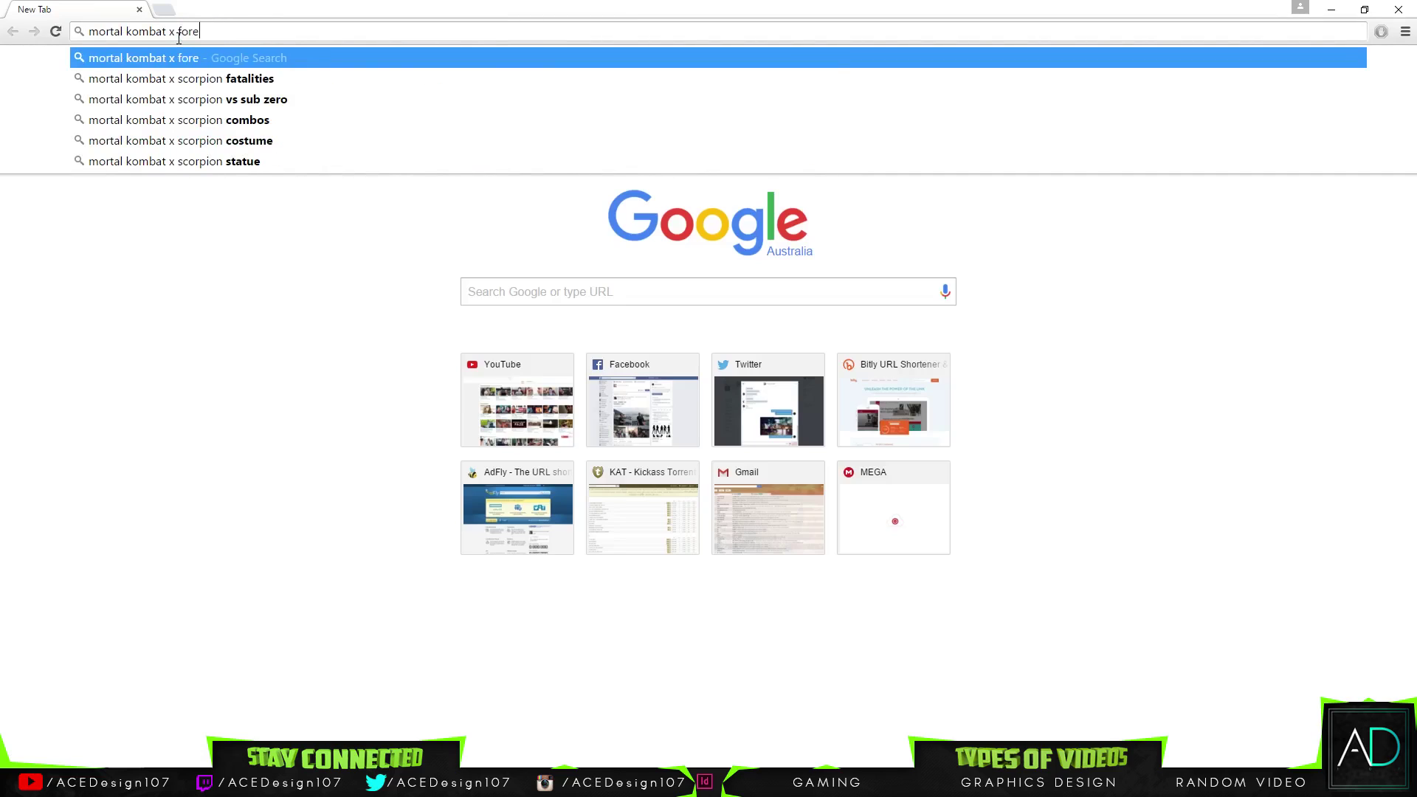
key(Return)
click(170, 120)
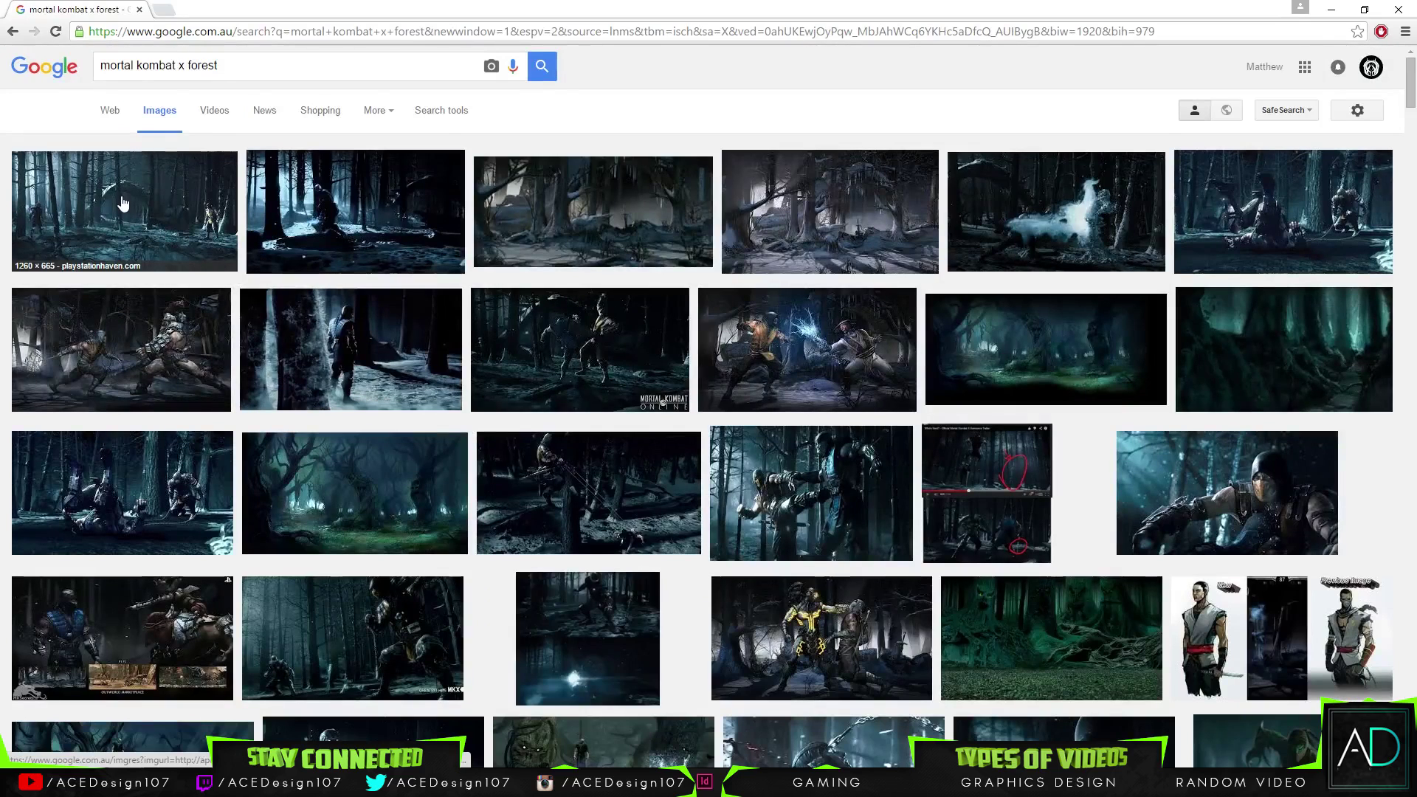
- Examine the image results for a forest scene that suits the banner background, previewing the Dead Woods picture
click(494, 406)
scroll(363, 480, down, 3)
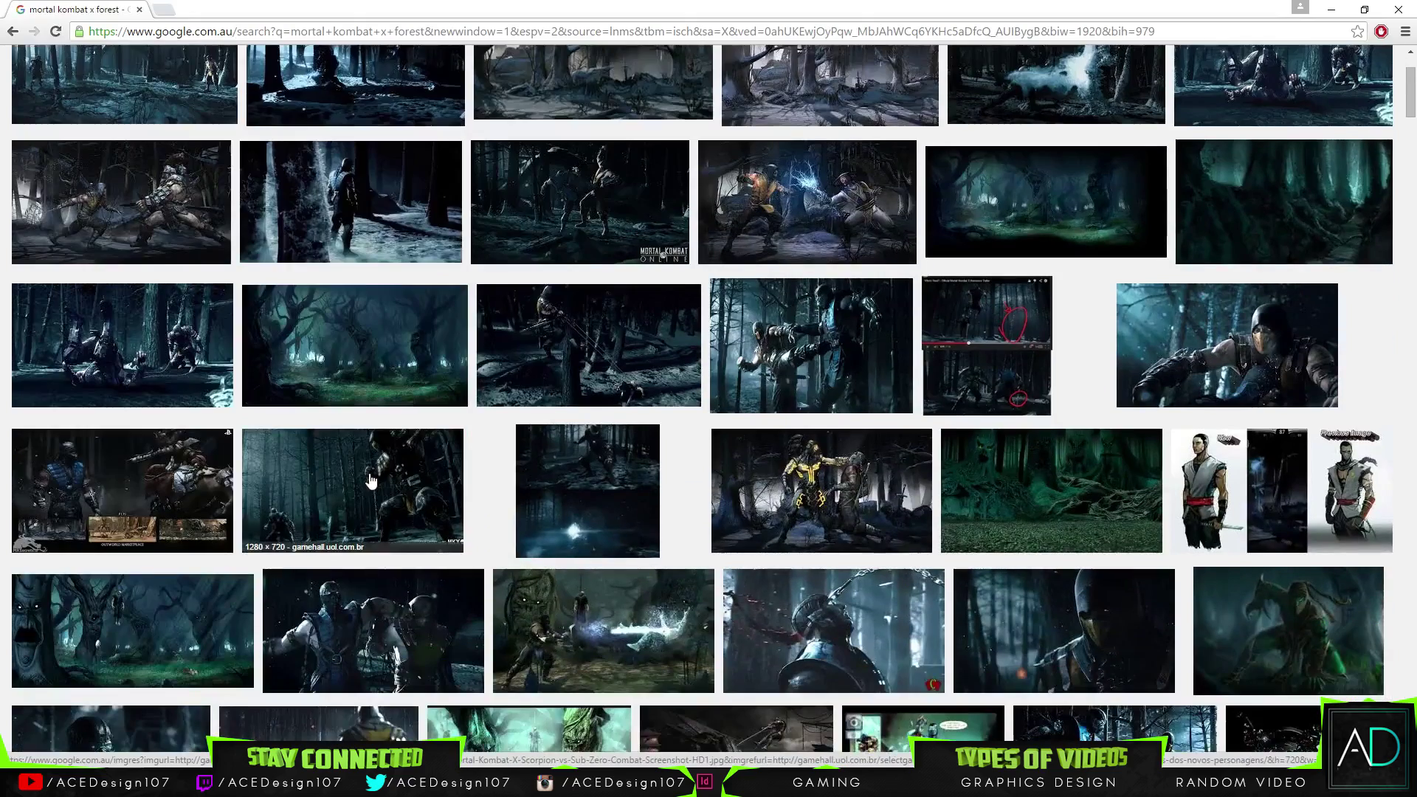
scroll(363, 479, down, 4)
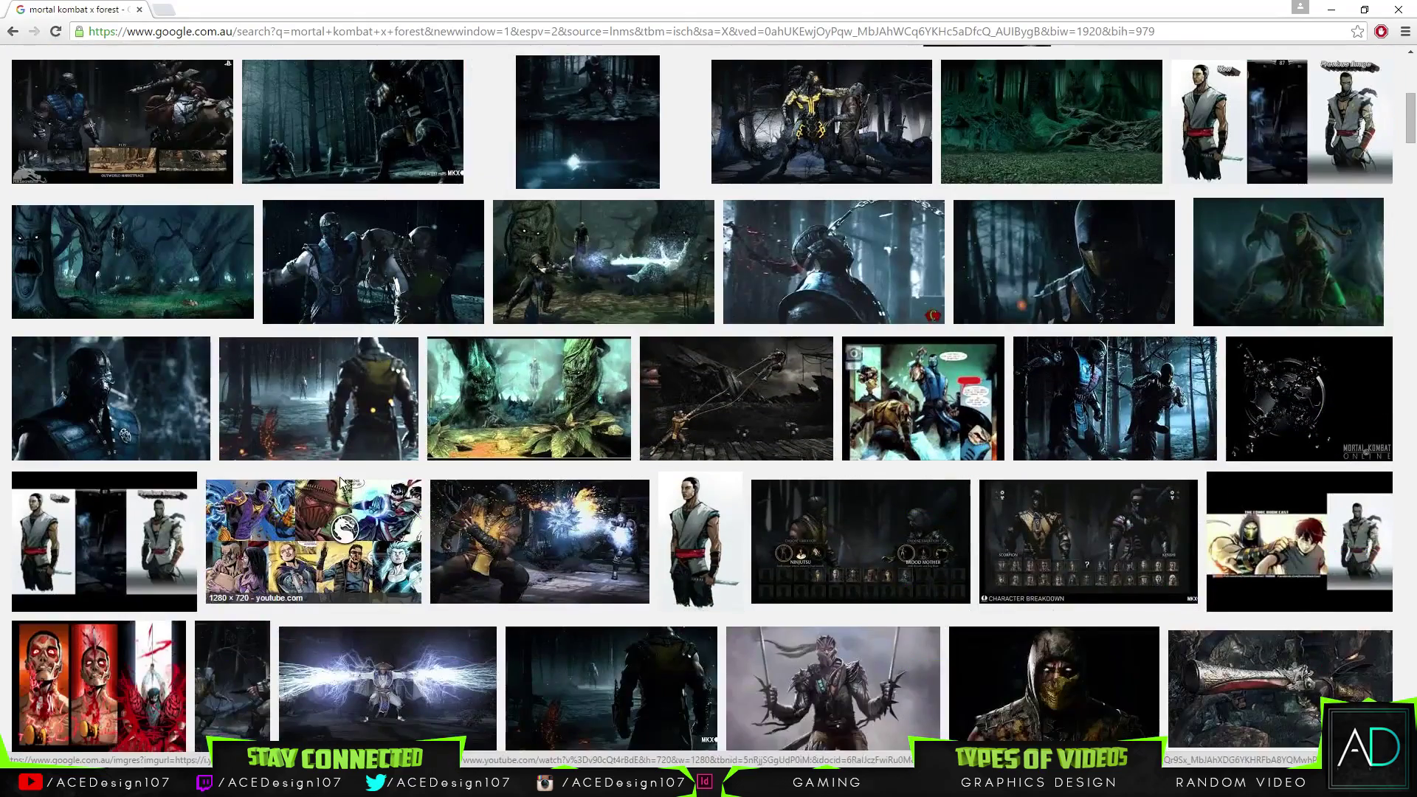
scroll(341, 483, down, 5)
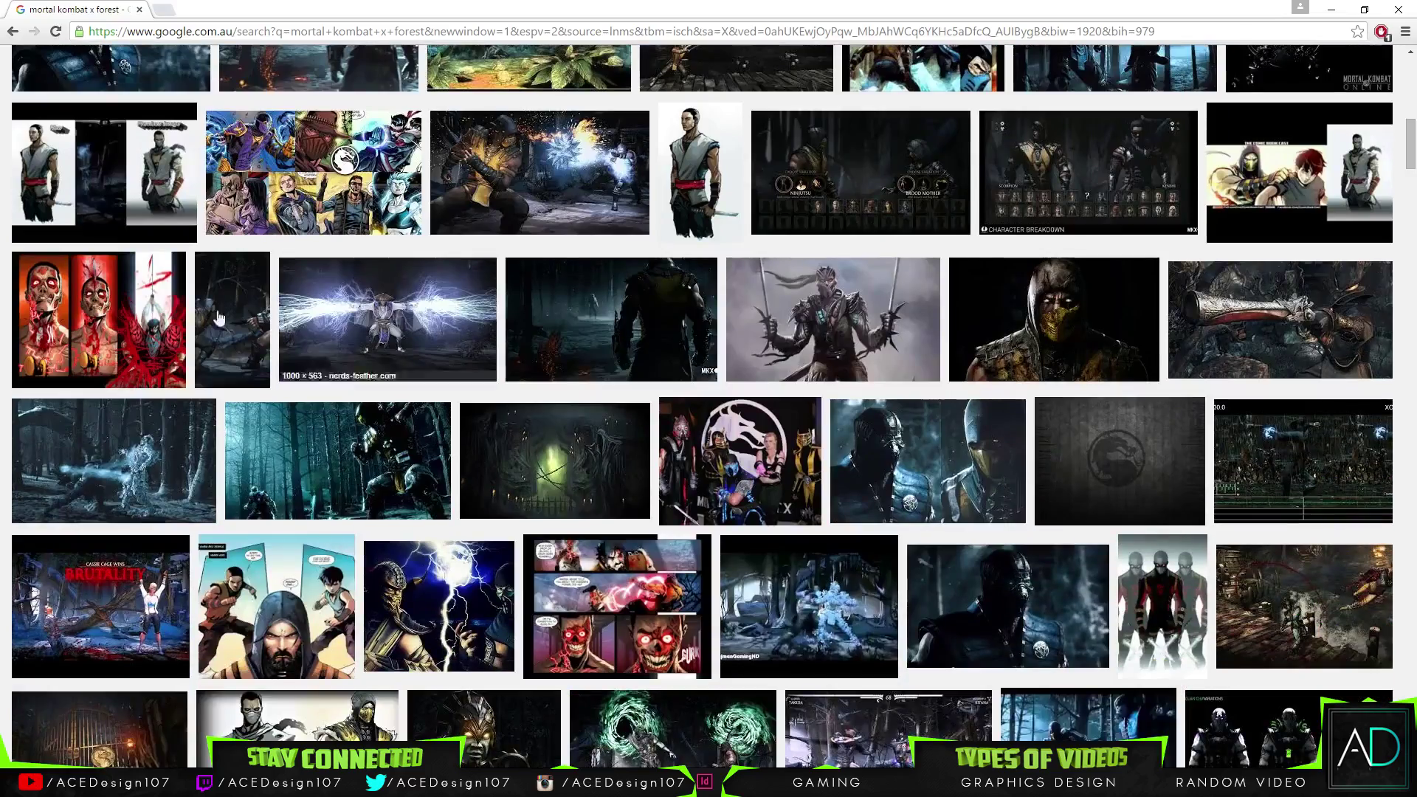
scroll(219, 317, up, 11)
scroll(632, 580, down, 6)
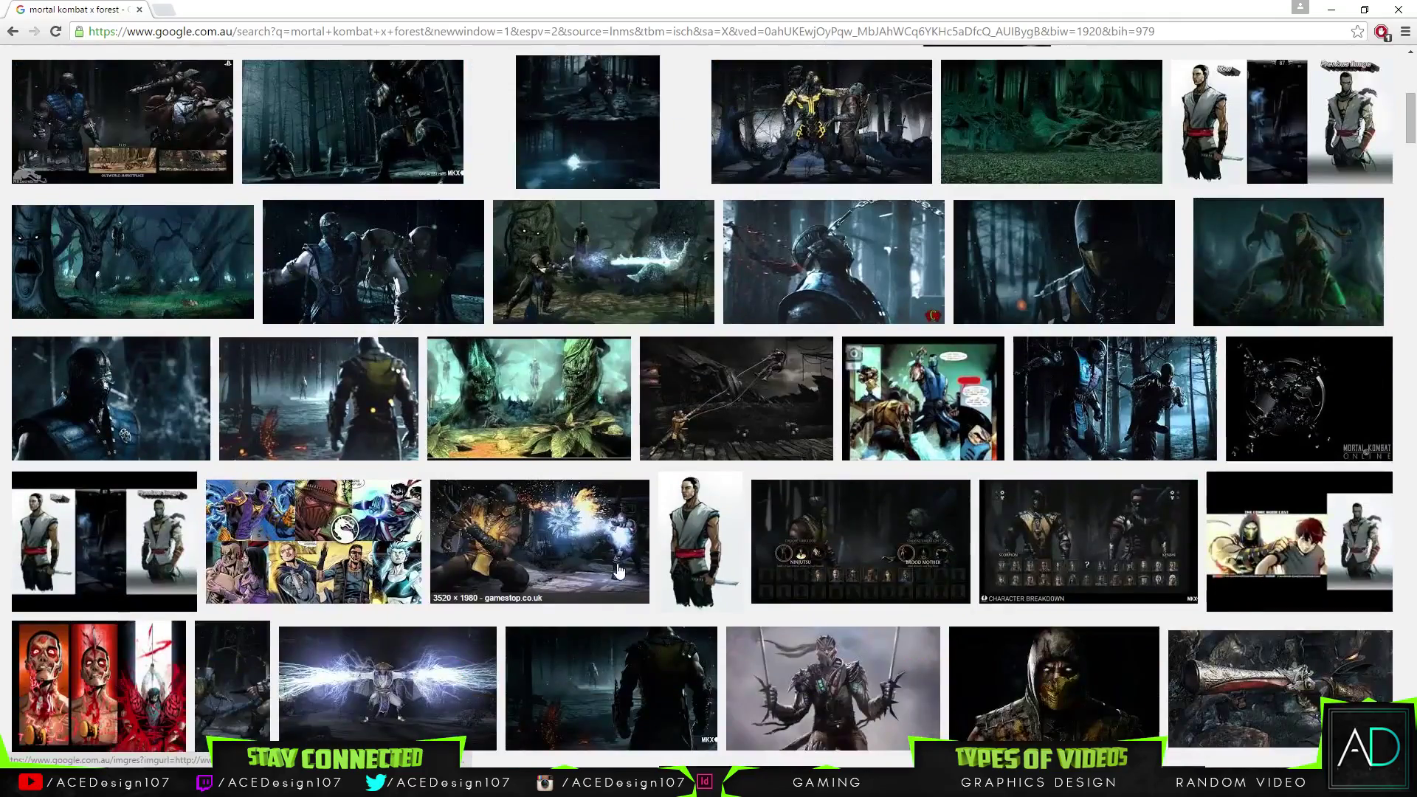
scroll(604, 562, down, 2)
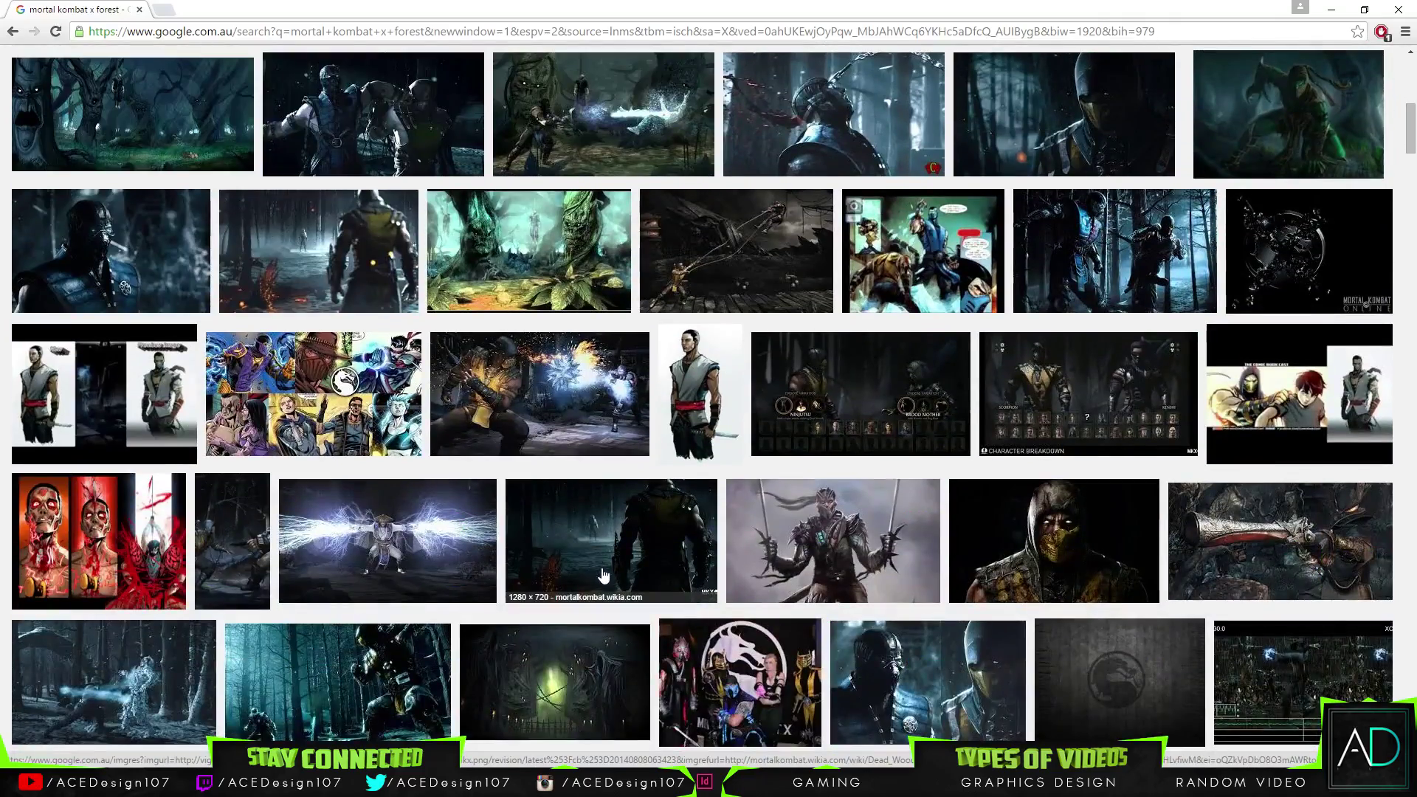
scroll(603, 575, down, 3)
click(620, 336)
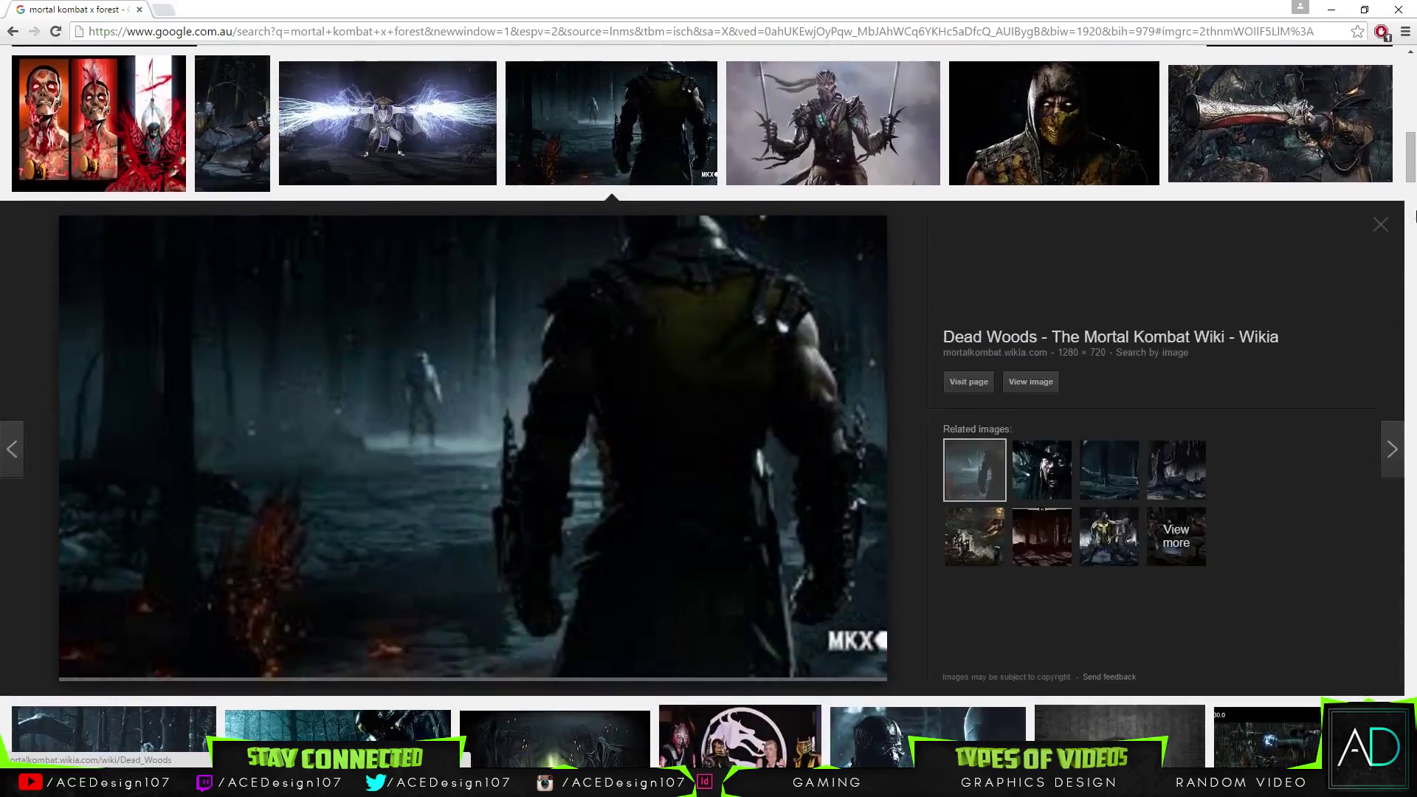
click(1384, 224)
scroll(1031, 437, down, 10)
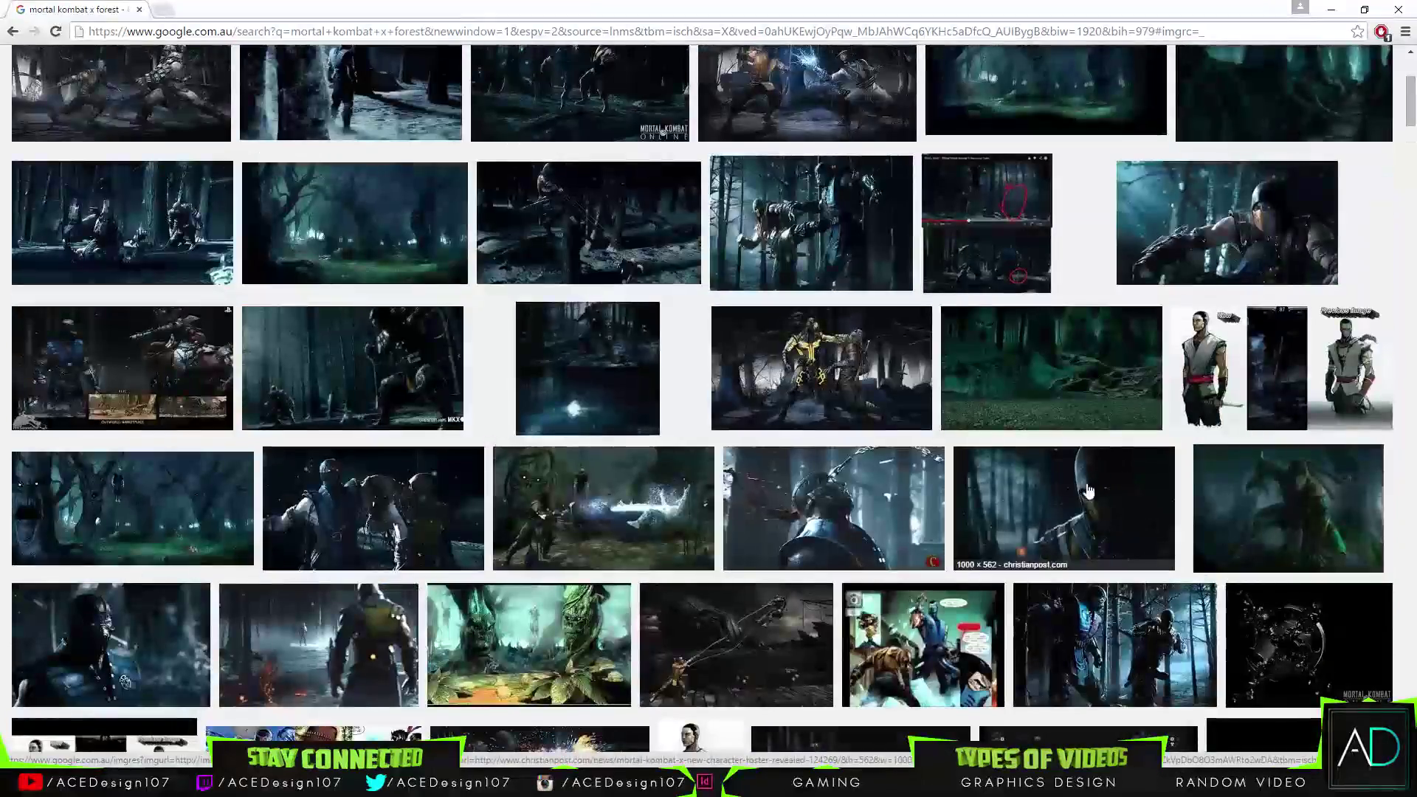
scroll(1032, 438, up, 4)
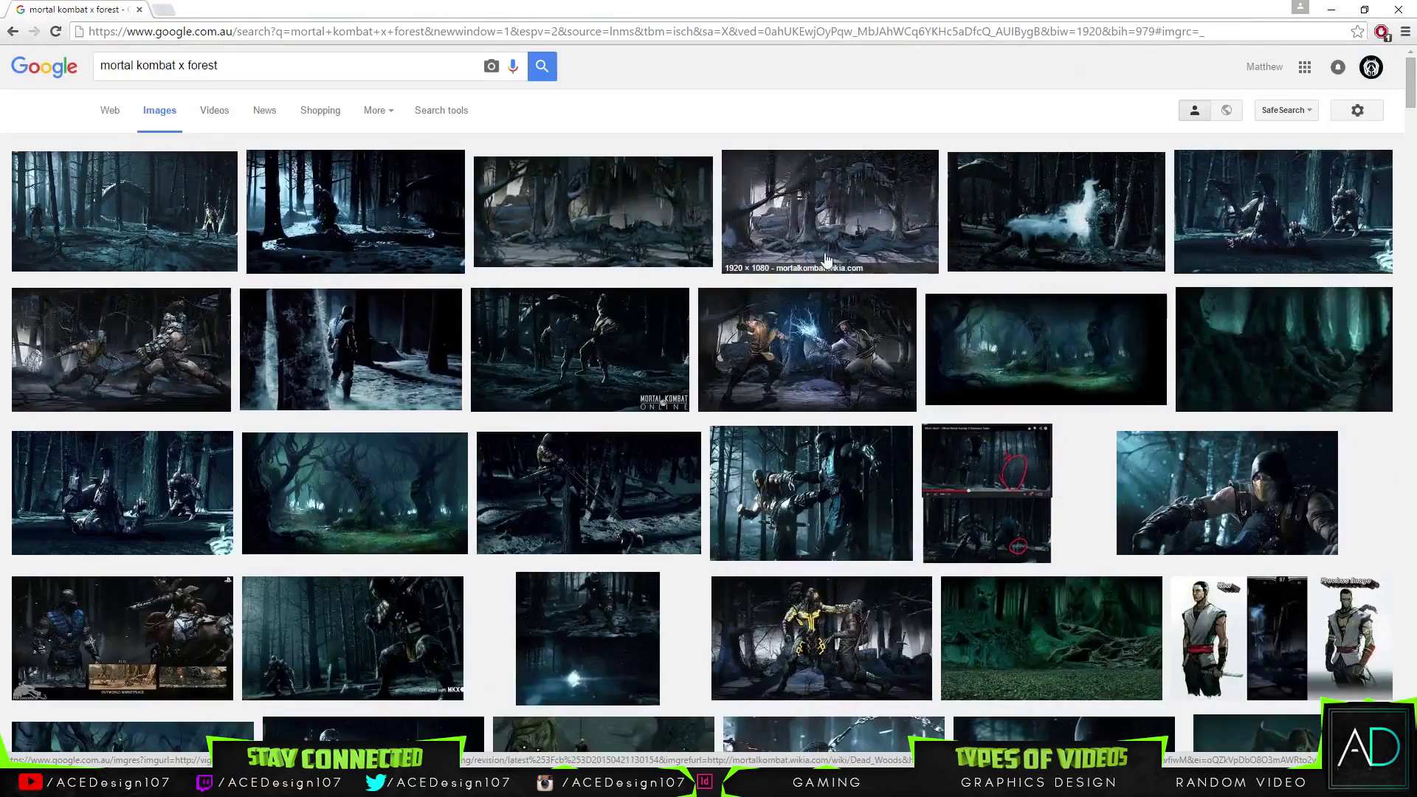
- View the Mortal Kombat X Toasty Edition forest image at full size and save it as maxresdefault (1).jpg in the Mortal Combat folder
click(650, 248)
click(299, 163)
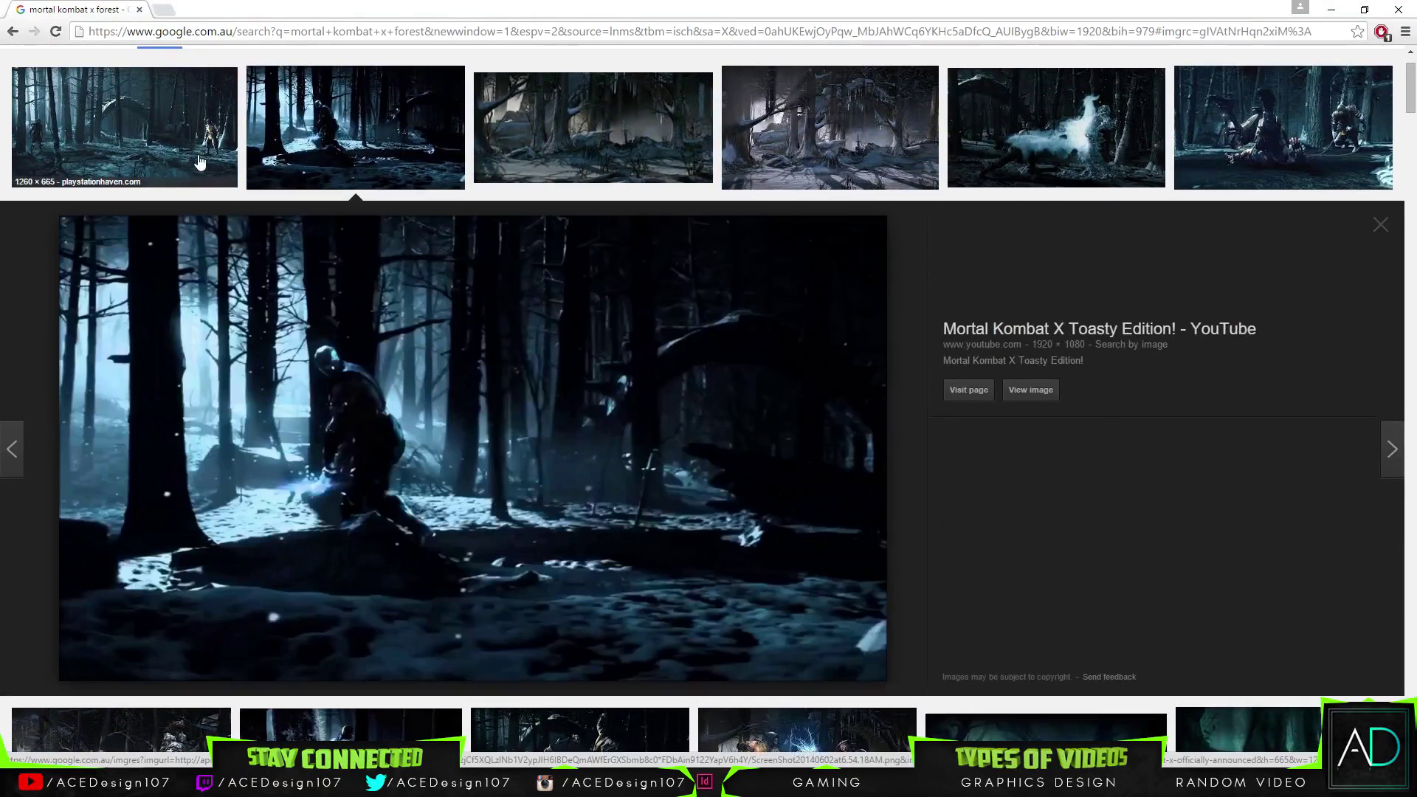
click(1031, 390)
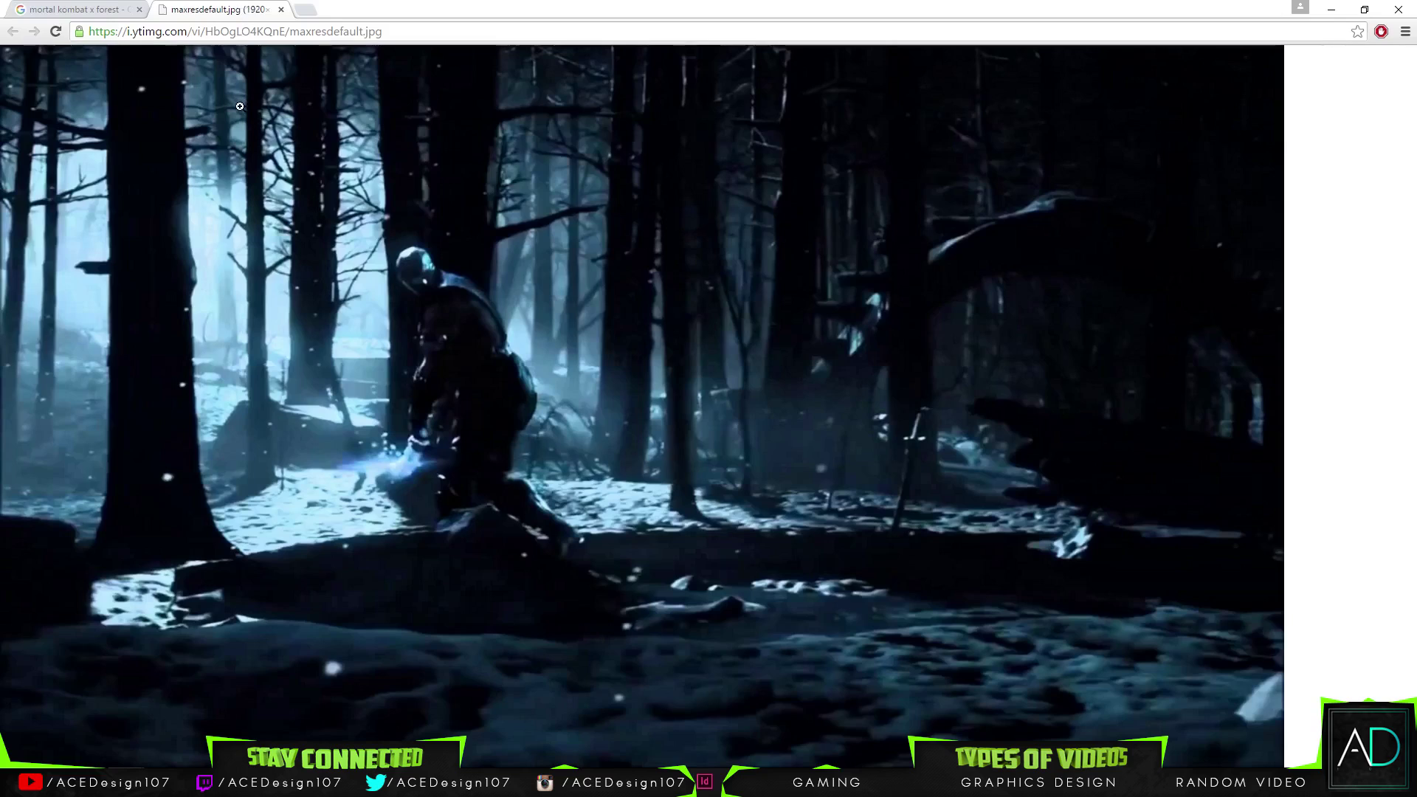
right_click(250, 117)
click(251, 117)
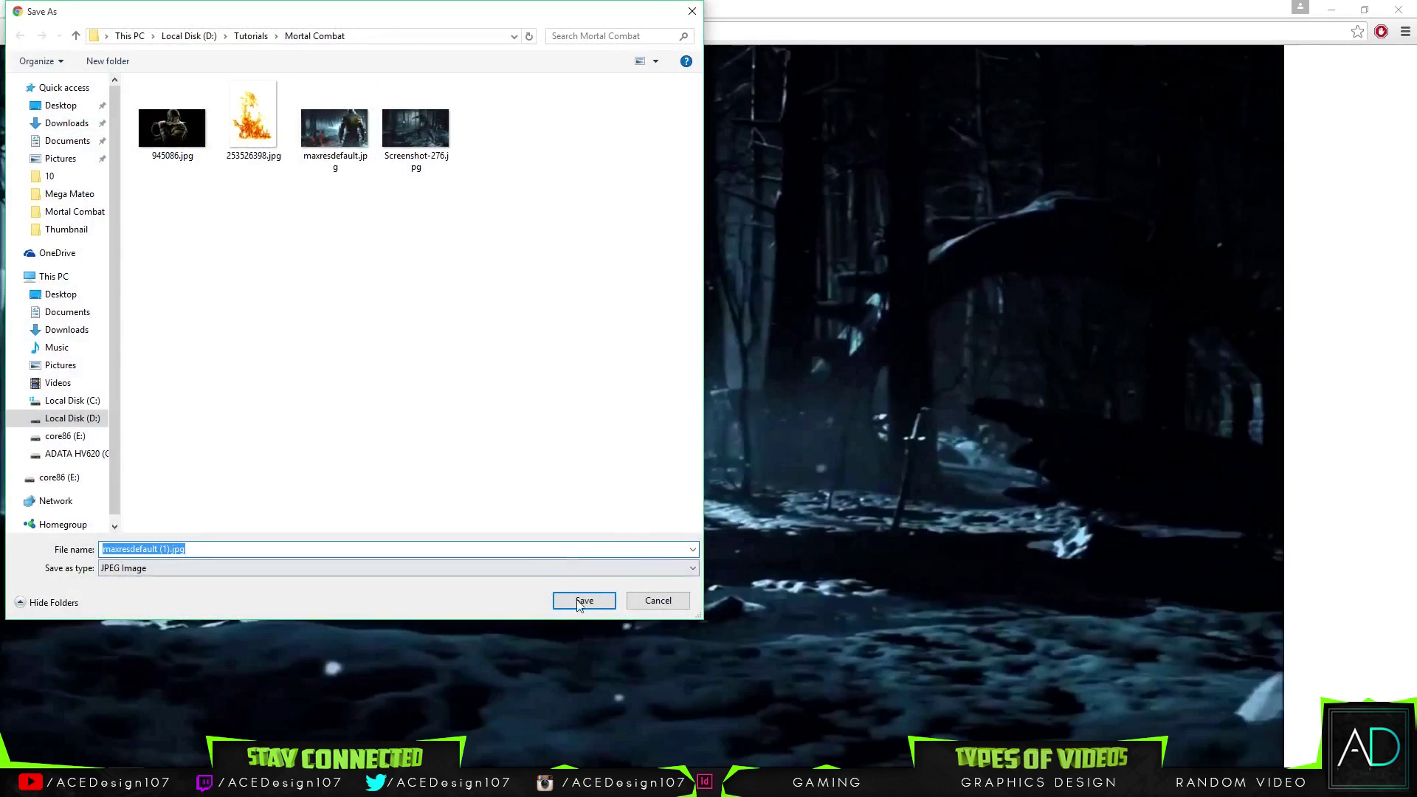
click(579, 598)
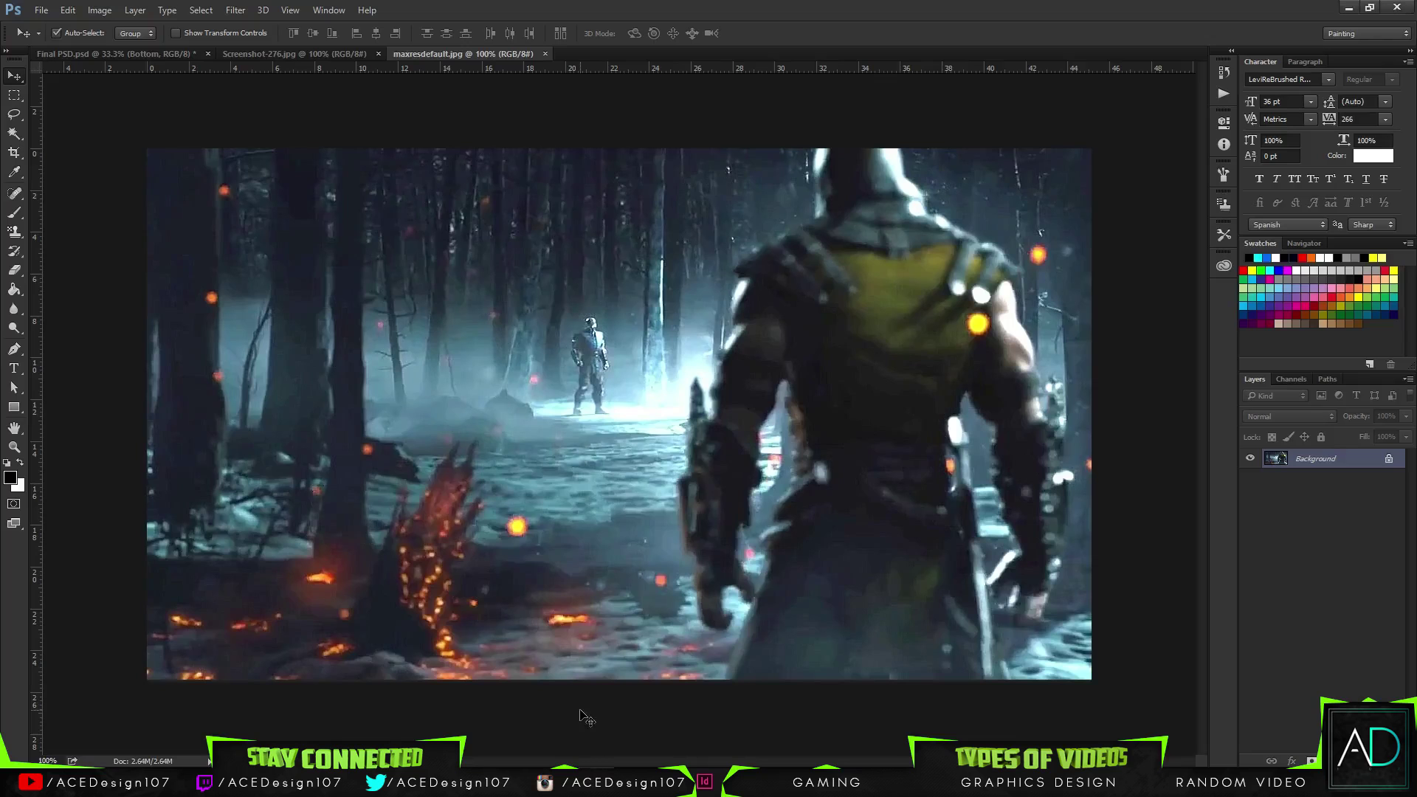
key(ctrl+o)
click(257, 244)
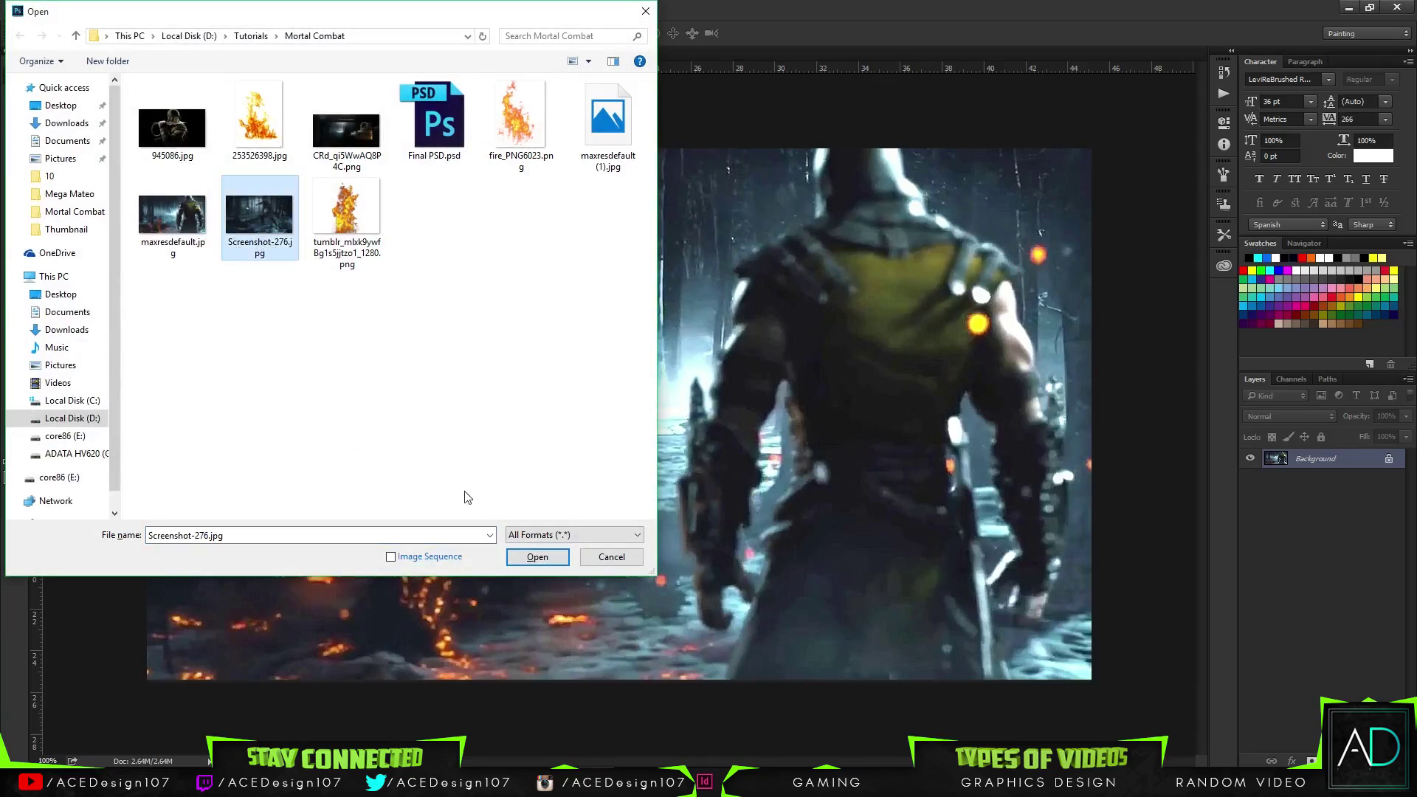
click(163, 244)
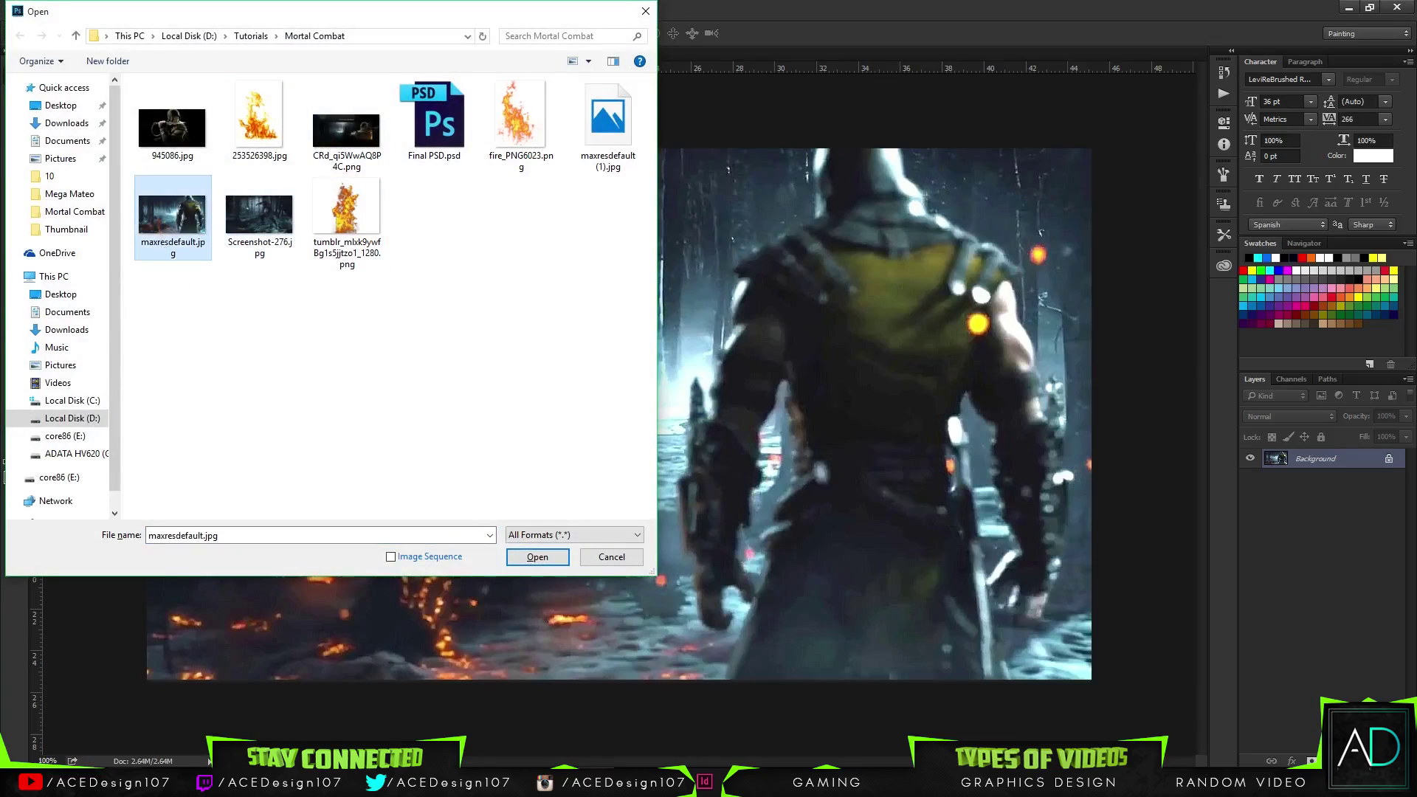
click(338, 726)
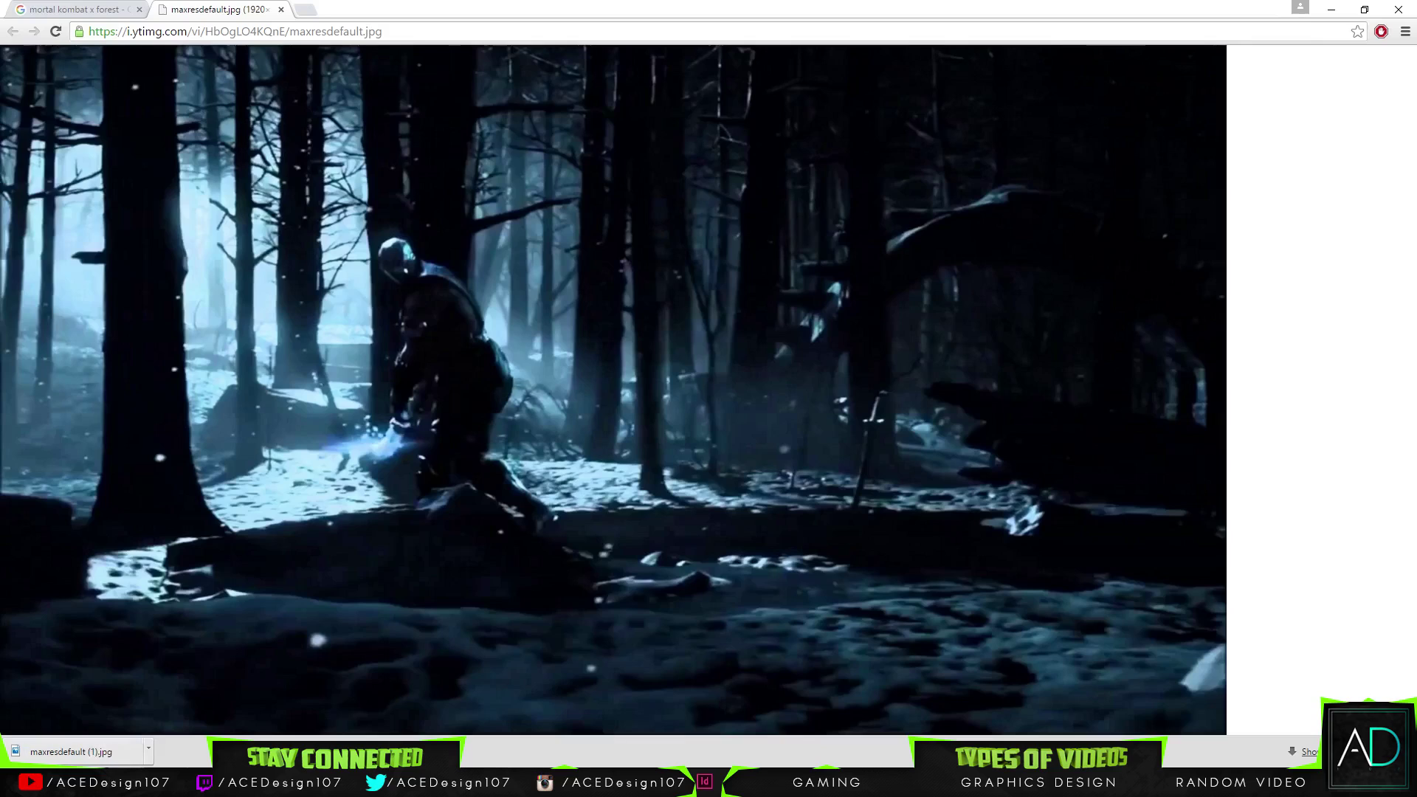
key(alt+Tab)
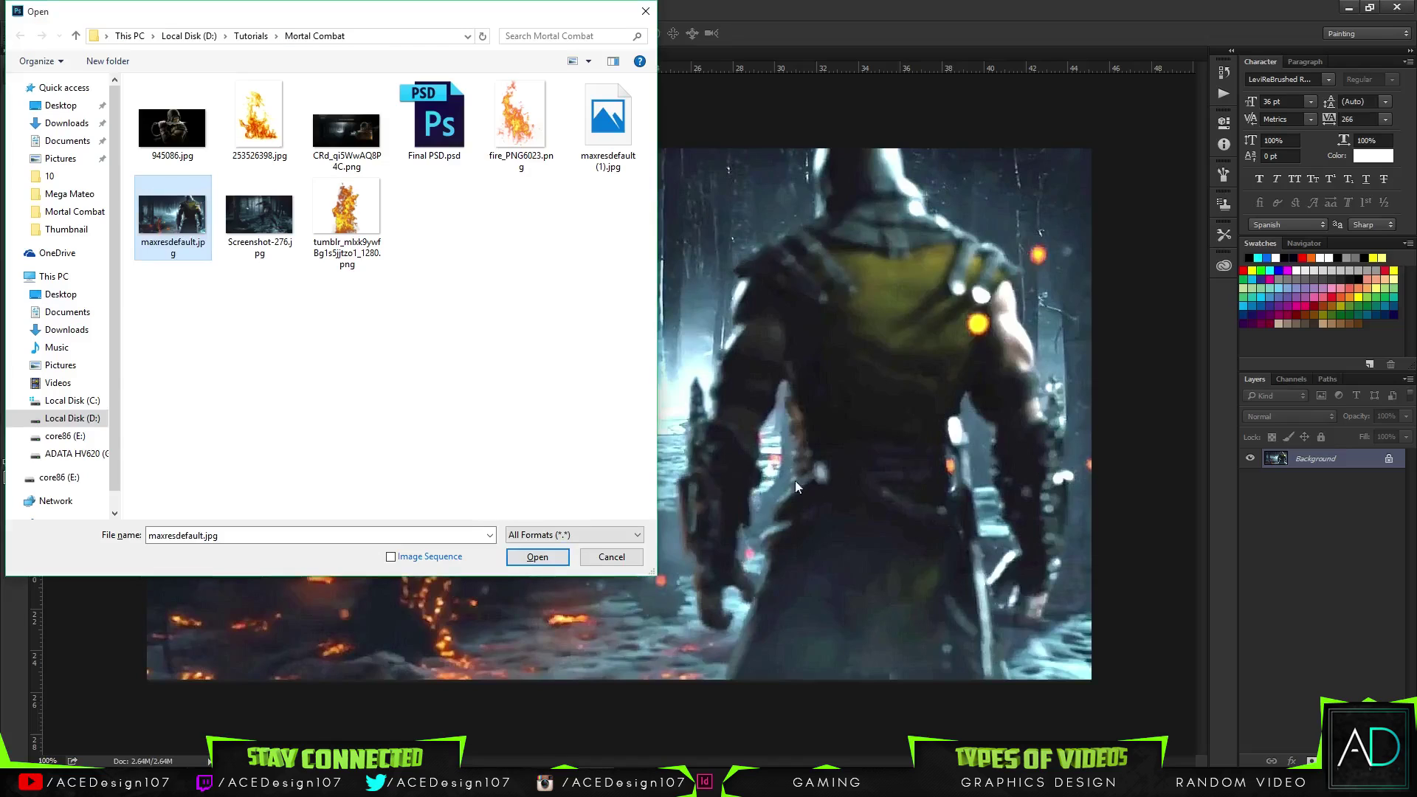
click(611, 557)
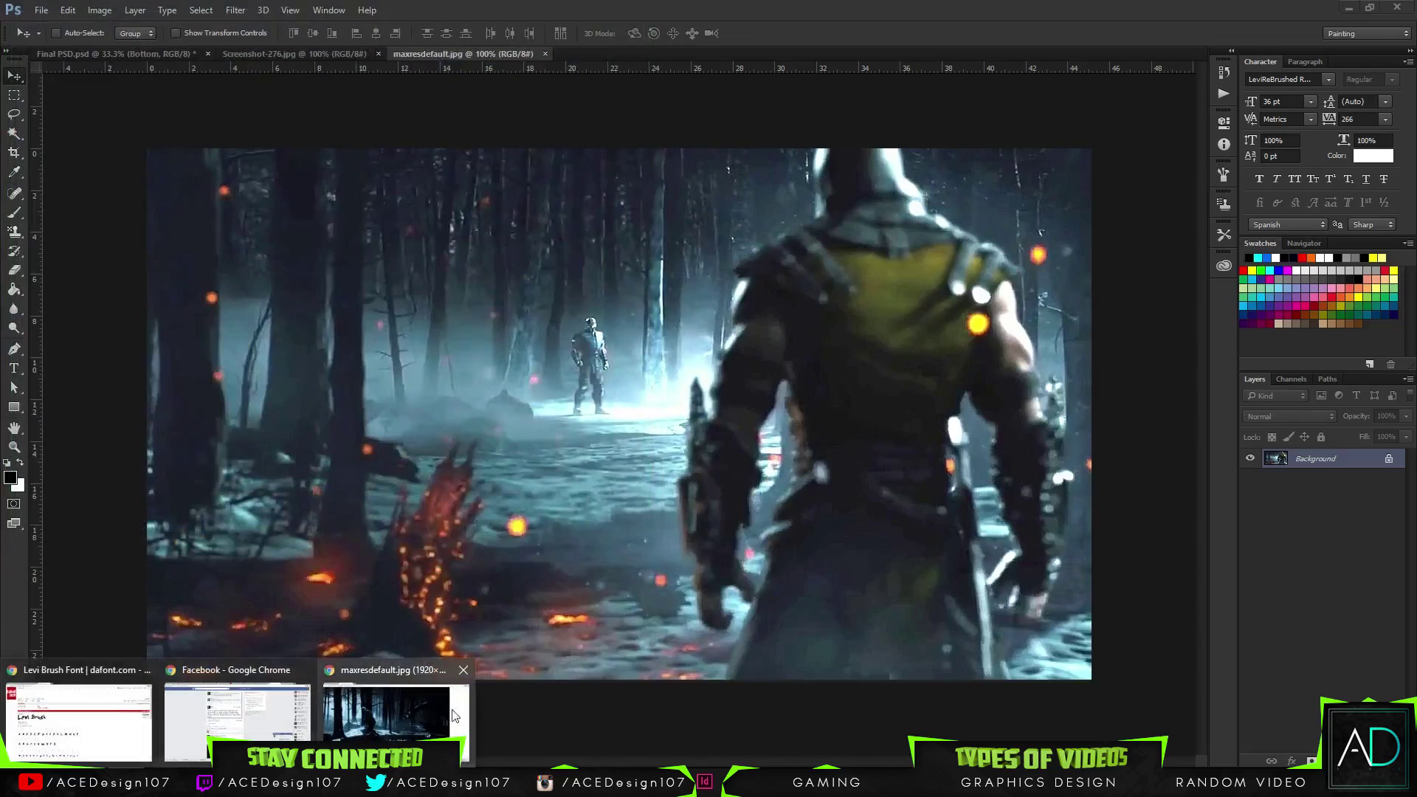
- Place maxresdefault (1).jpg in the open document, then transfer it into Final PSD.psd at the left end of the middle band
click(80, 762)
drag(71, 752, 709, 475)
key(Return)
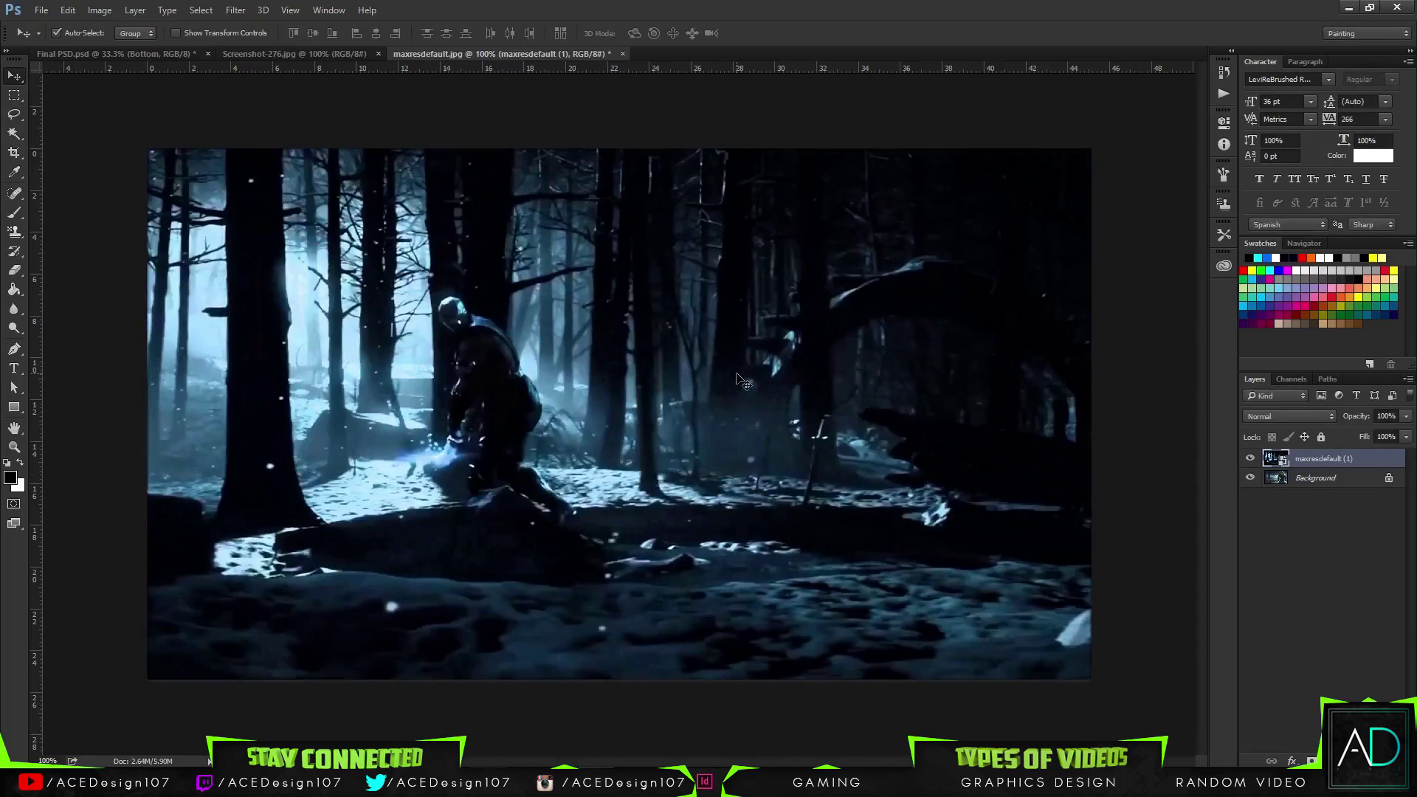
drag(599, 384, 333, 50)
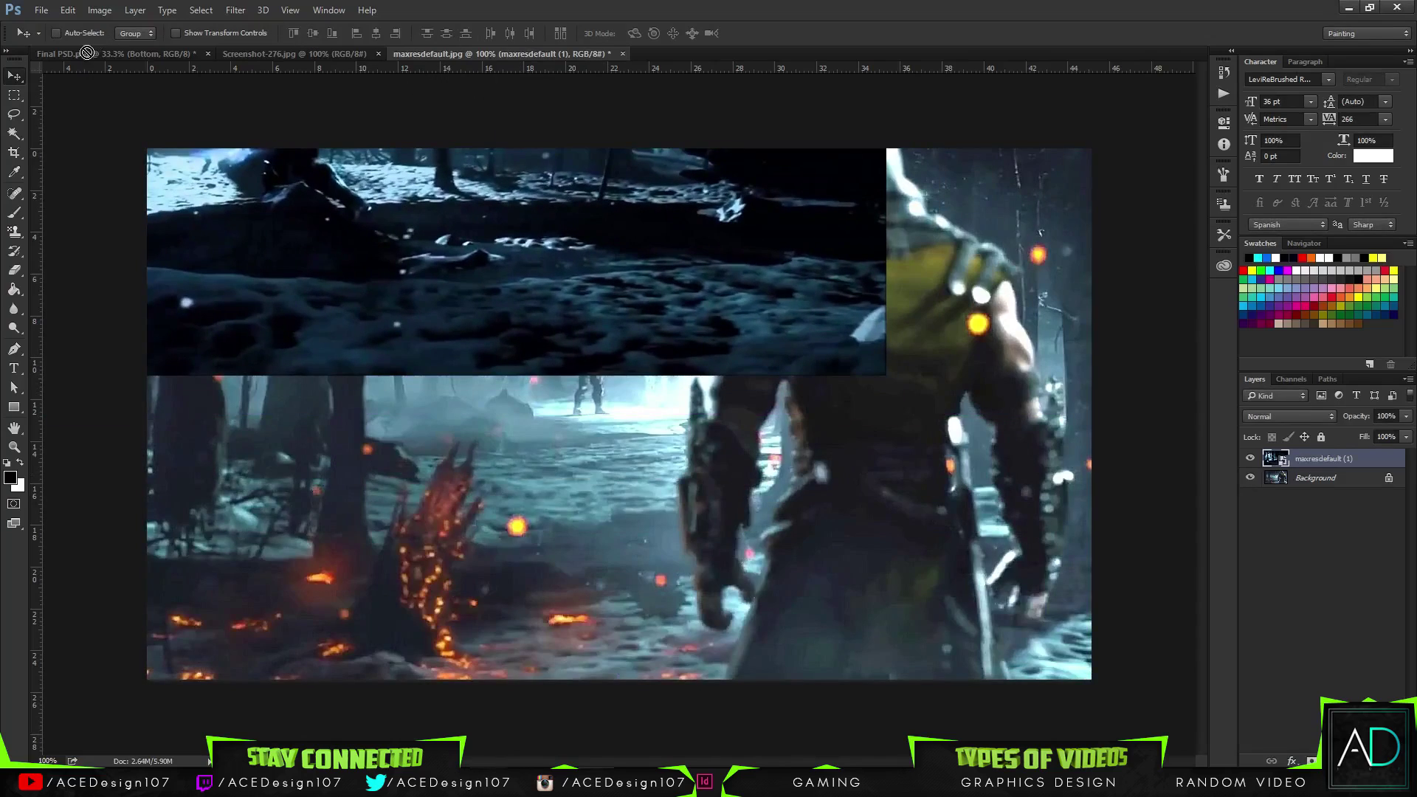
drag(81, 54, 547, 435)
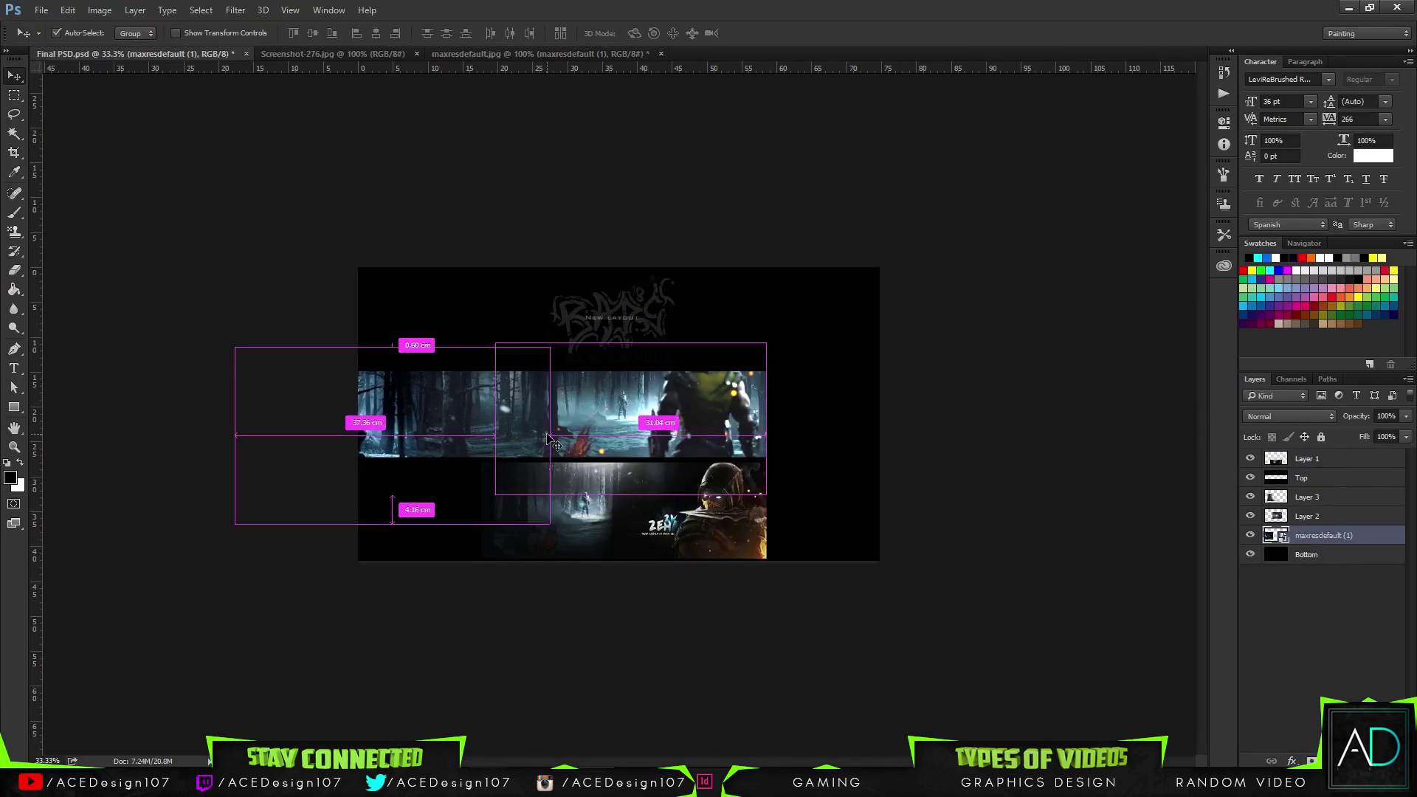
- Enlarge the transferred forest image to 73.70% from its upper-left corner, keeping its proportions
key(ctrl+plus)
key(ctrl+plus)
key(ctrl+t)
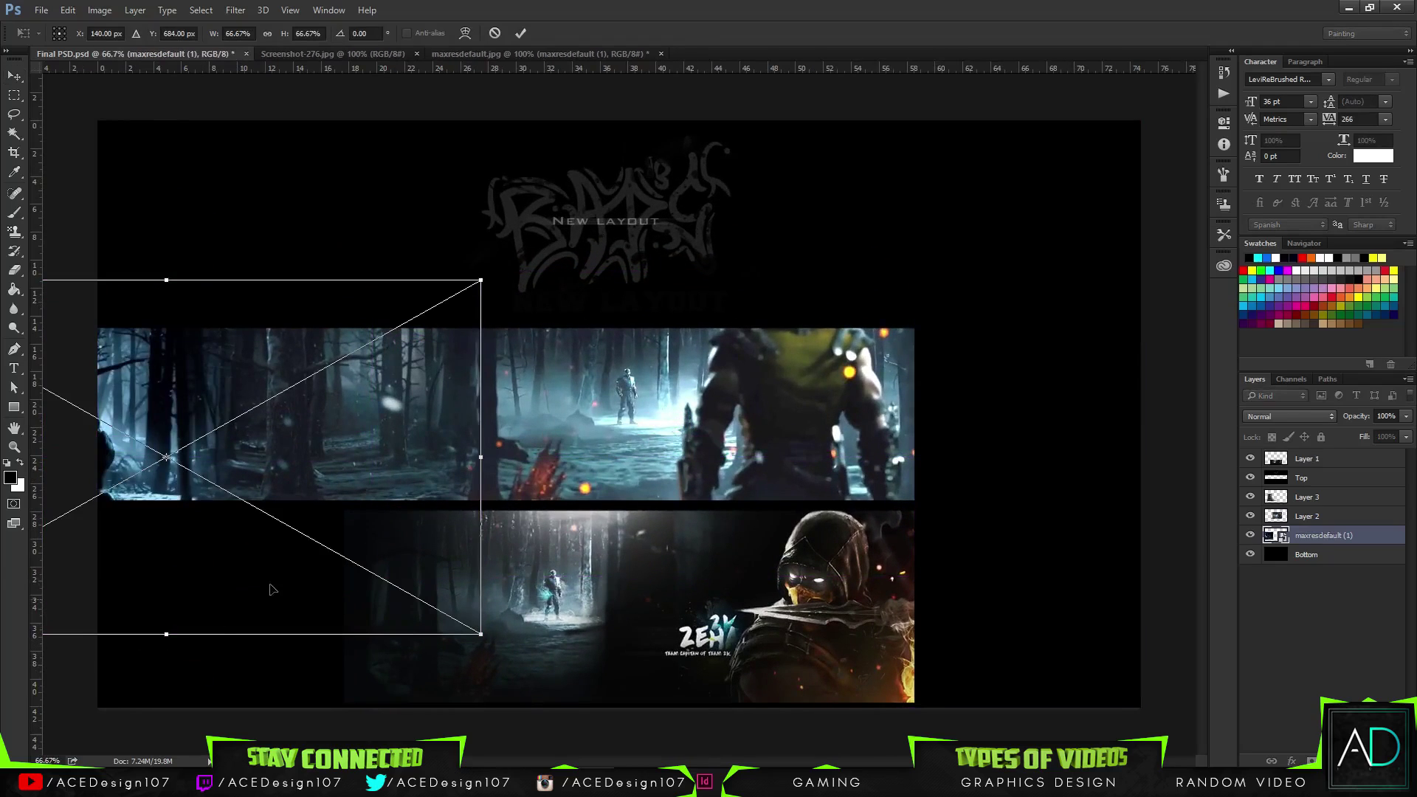
key(ctrl+minus)
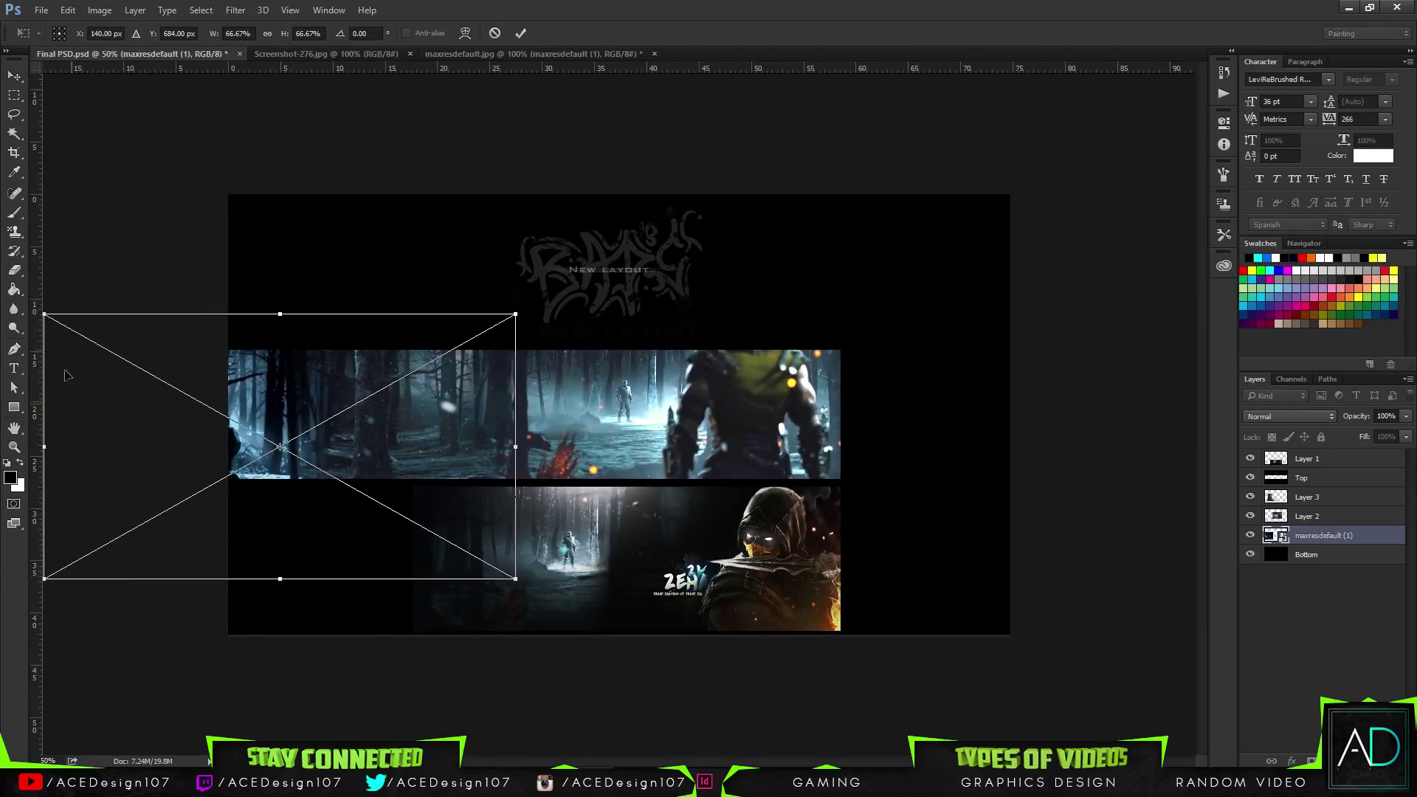
drag(45, 315, 0, 286)
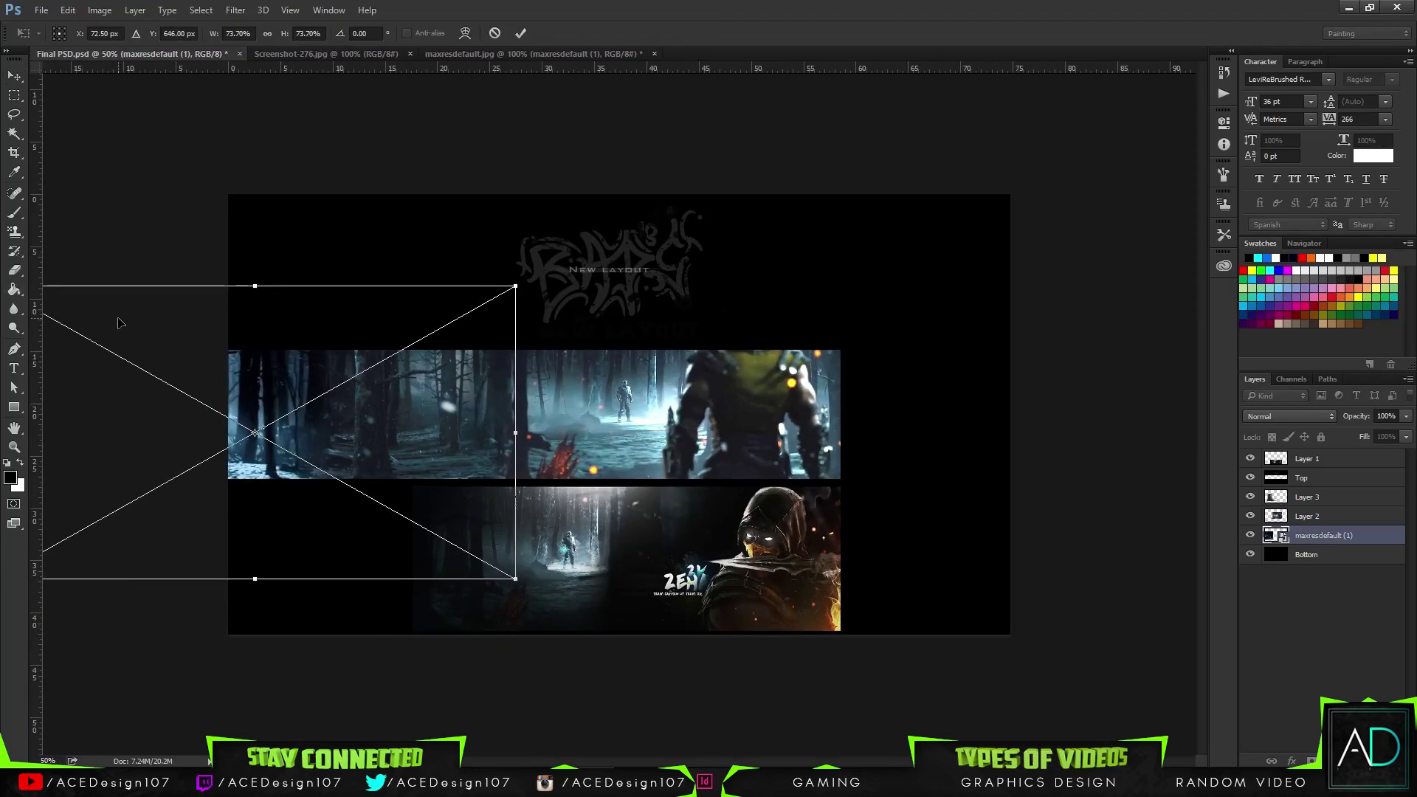
key(Return)
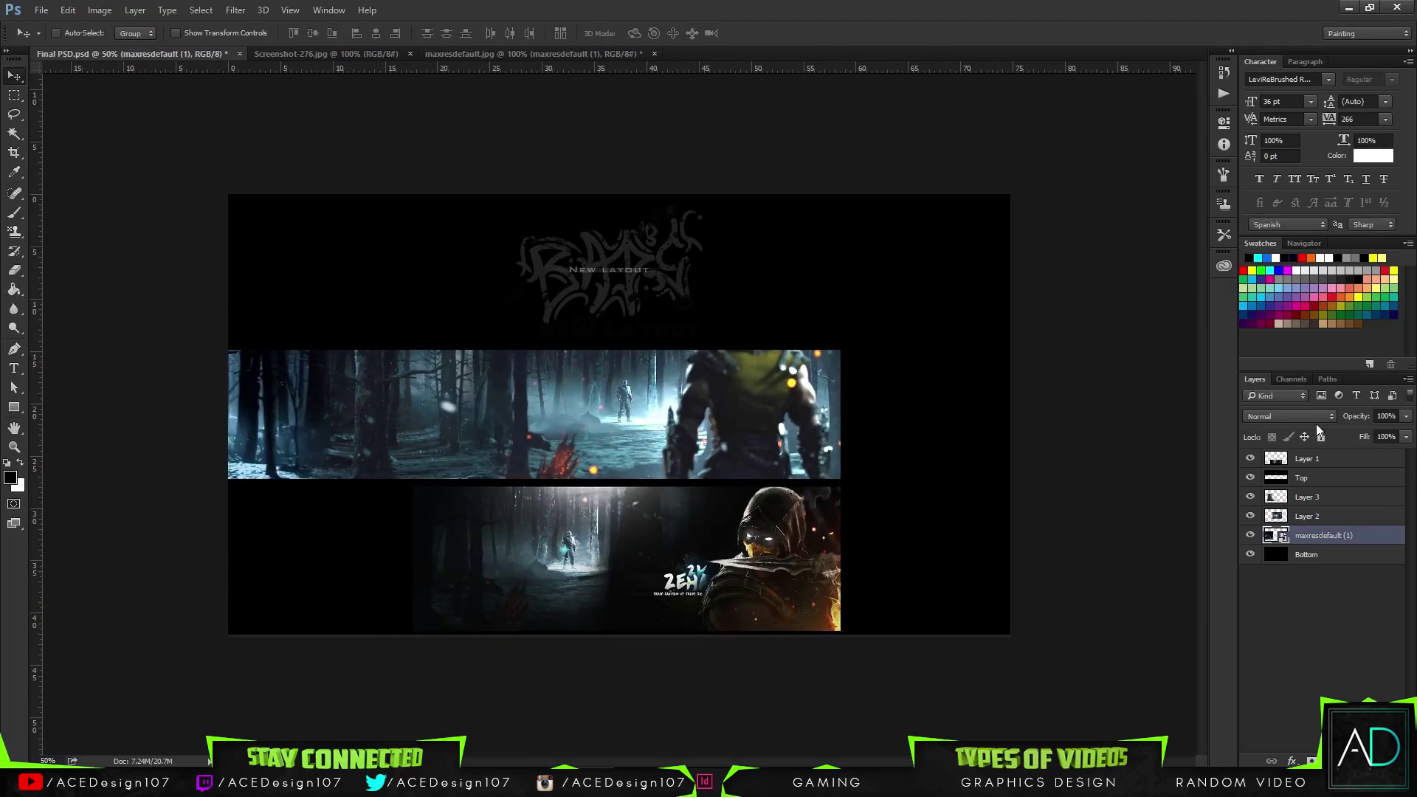
- Adjust the maxresdefault (1) layer with Hue/Saturation to hue -5, saturation -47 and lightness -12
key(ctrl+u)
mouse_move(674, 275)
mouse_down()
mouse_move(653, 279)
mouse_move(691, 283)
mouse_move(666, 287)
mouse_up()
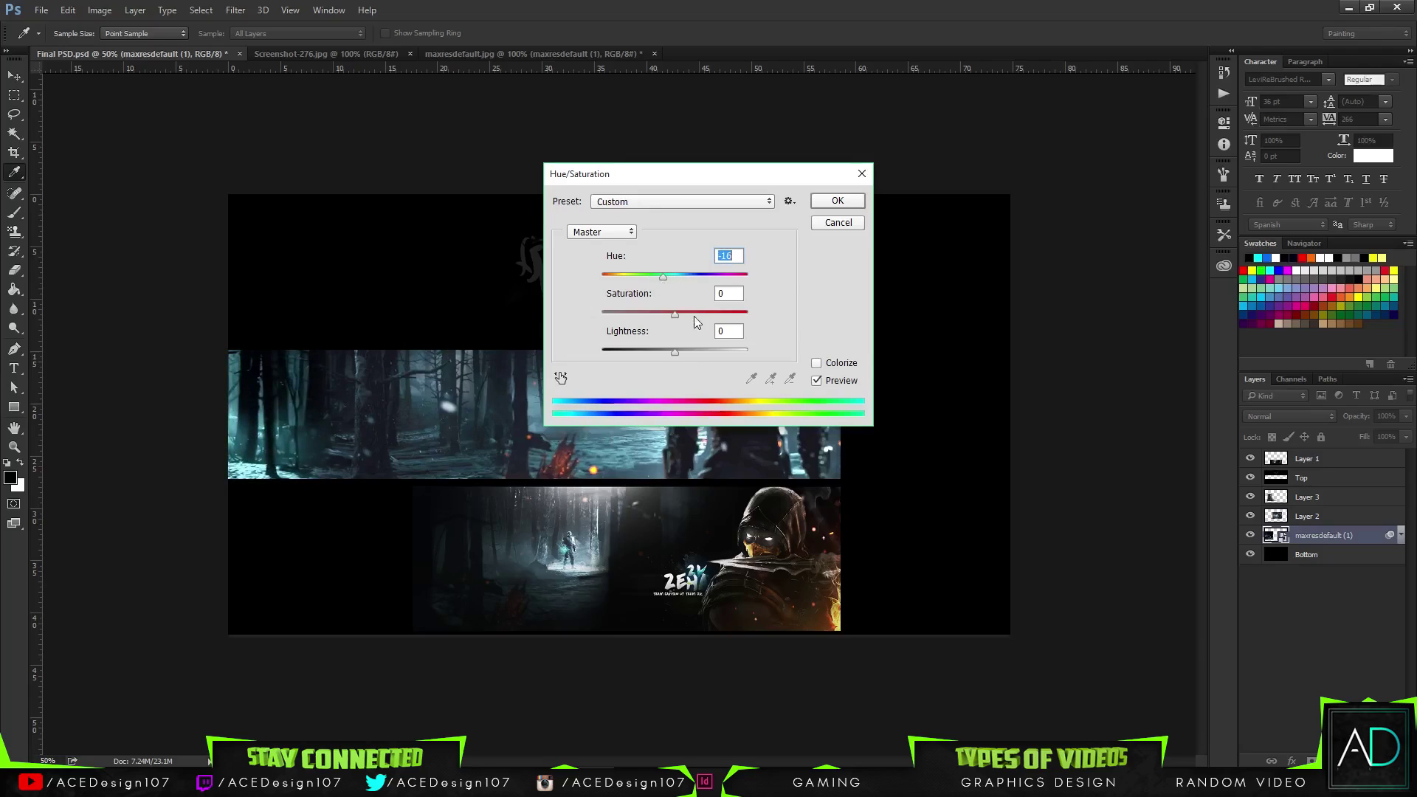
mouse_move(675, 351)
mouse_down()
mouse_move(621, 345)
mouse_move(692, 348)
mouse_move(666, 350)
mouse_up()
drag(662, 276, 641, 307)
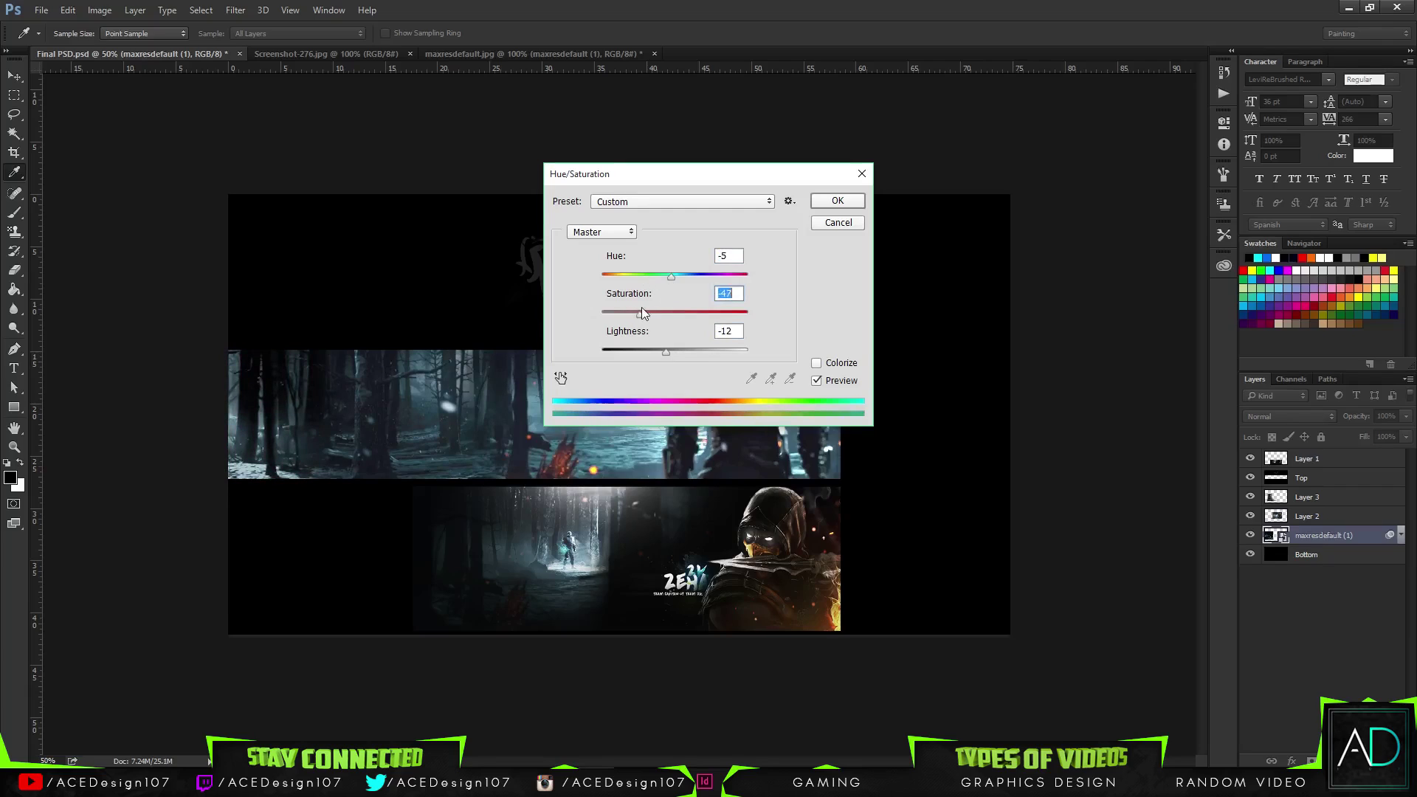
click(836, 202)
- Rasterize the maxresdefault (1) layer and shift it so its large dark tree stands at the band's left end
key(e)
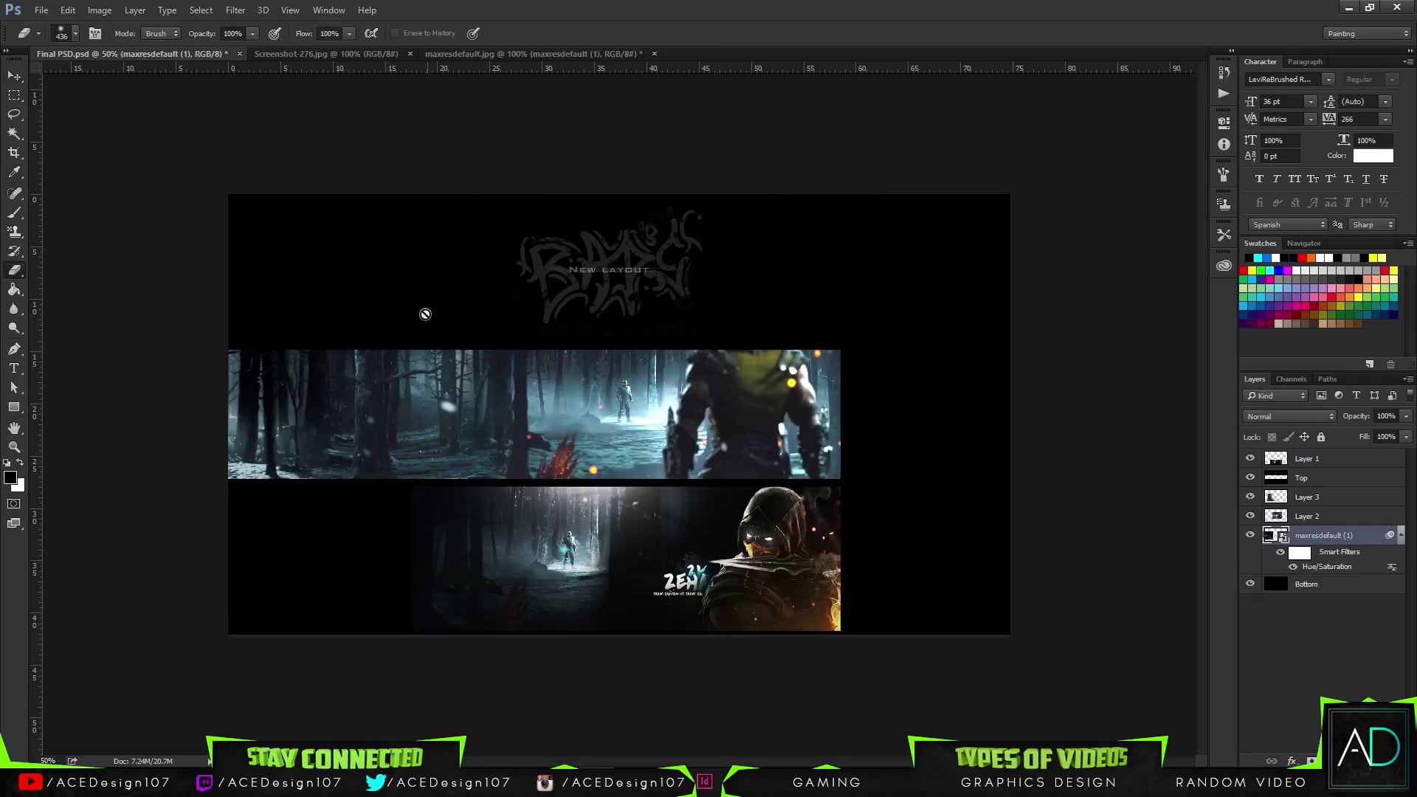
right_click(1341, 577)
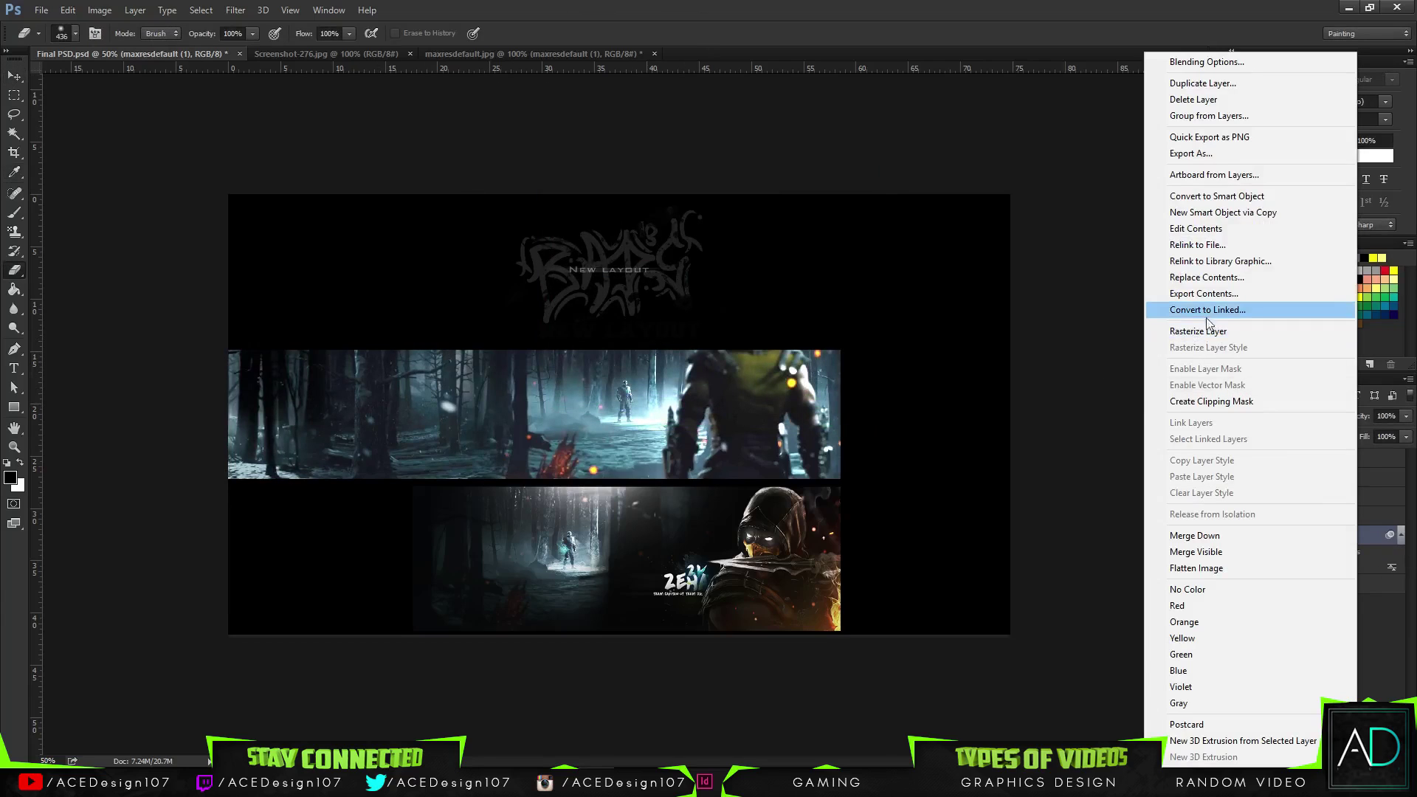
click(1181, 326)
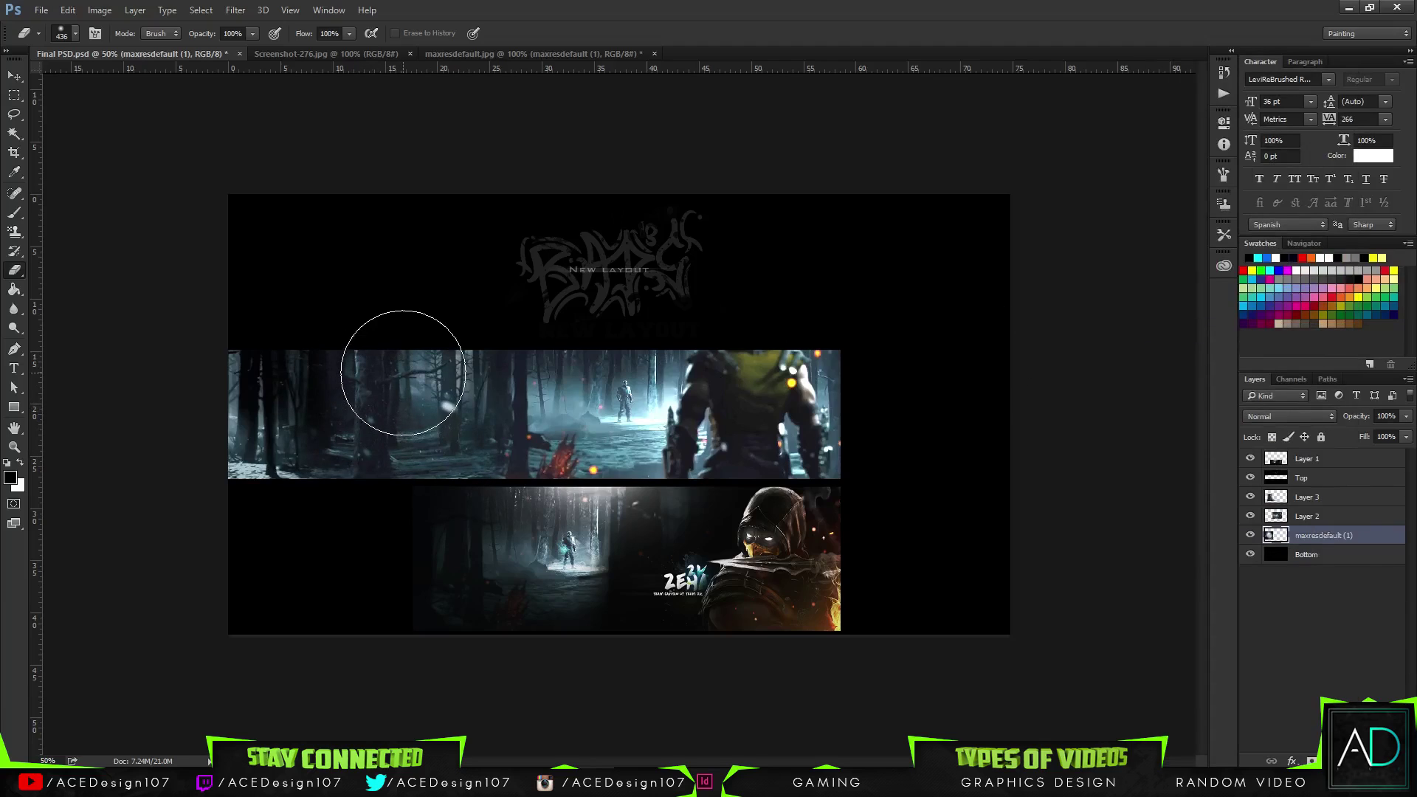
key(v)
mouse_move(324, 518)
mouse_down()
mouse_move(361, 521)
mouse_move(339, 500)
mouse_move(193, 500)
mouse_move(277, 459)
mouse_move(700, 470)
mouse_move(374, 460)
mouse_move(391, 467)
mouse_up()
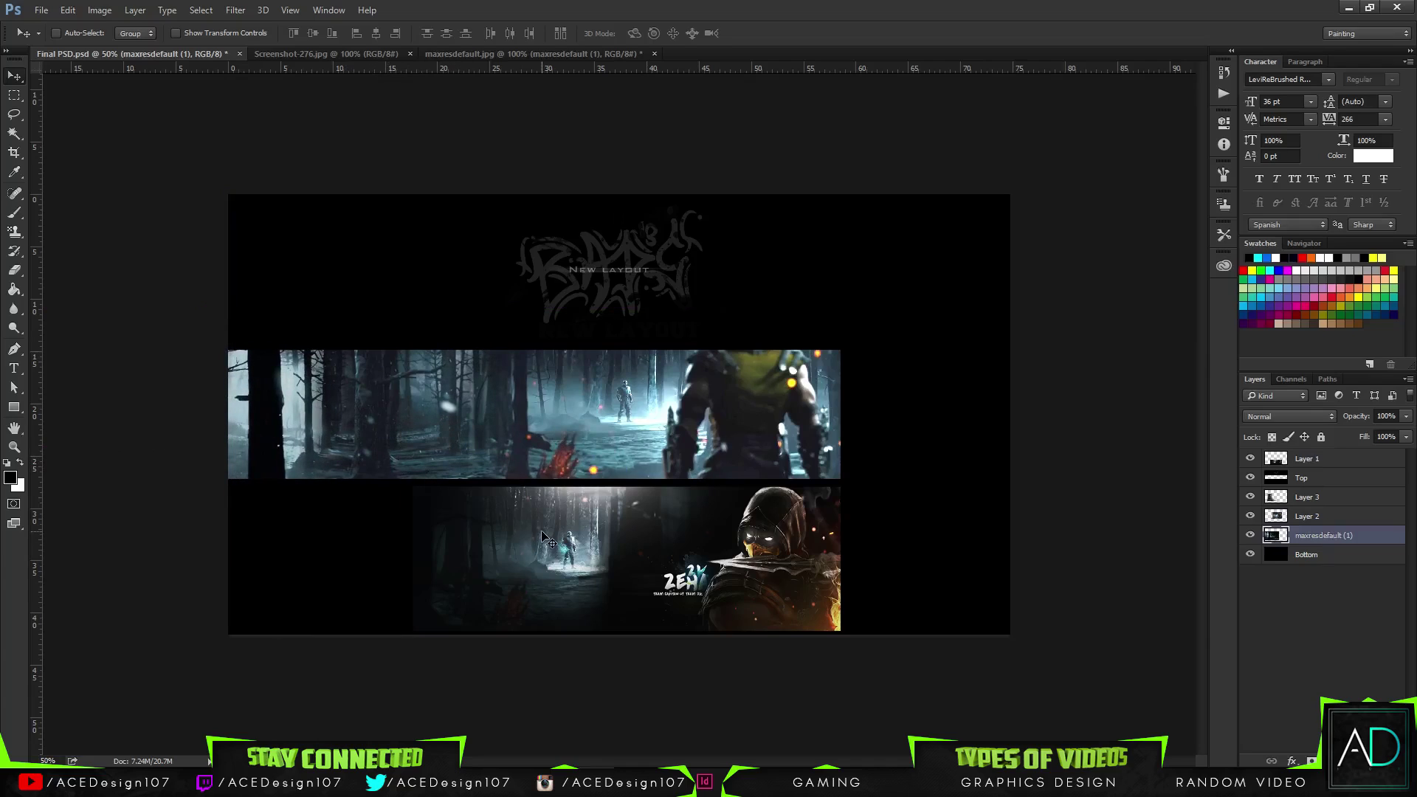
- Try erasing the seam near the band's left end on the maxresdefault (1) layer and on Layer 3, undoing both strokes
key(e)
drag(309, 450, 314, 552)
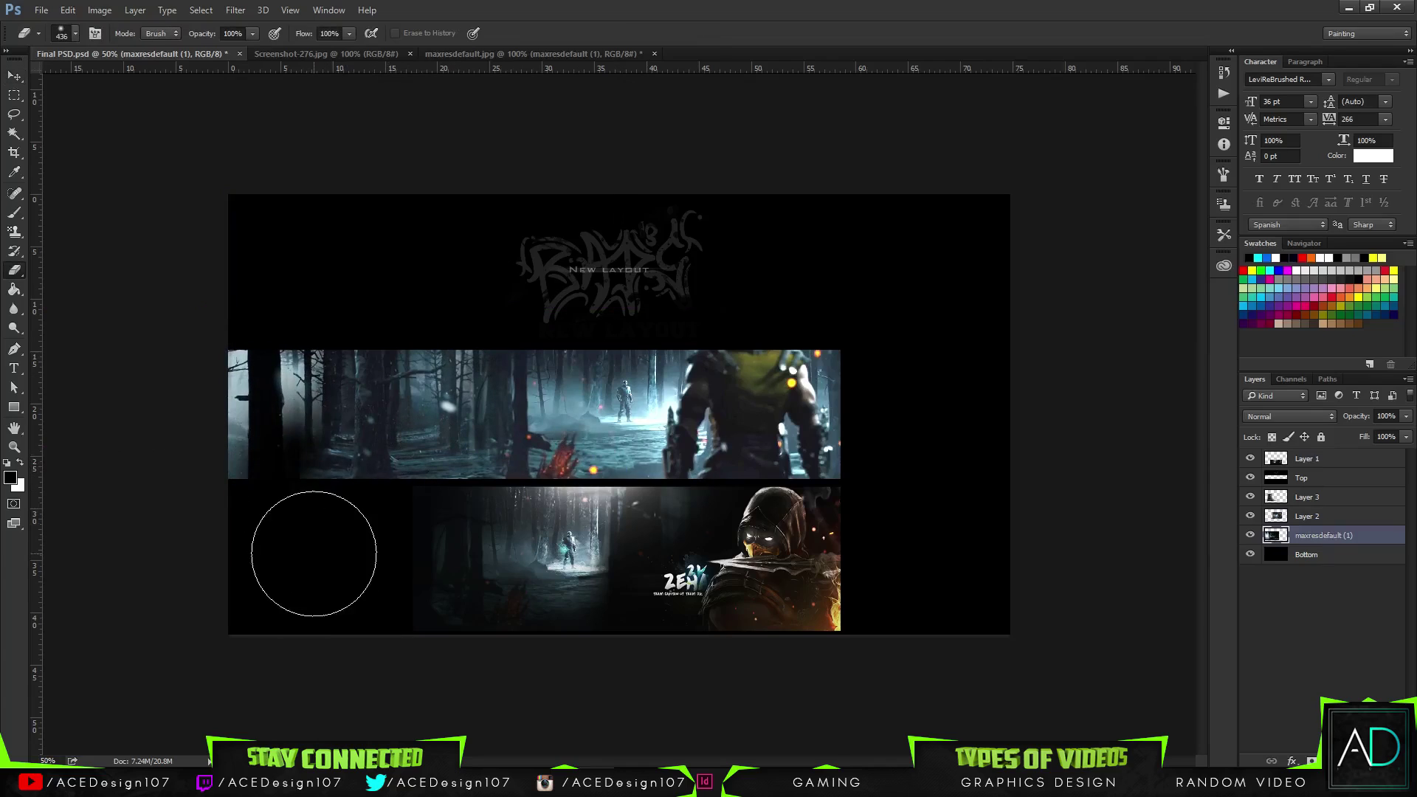
key(ctrl+z)
click(1311, 517)
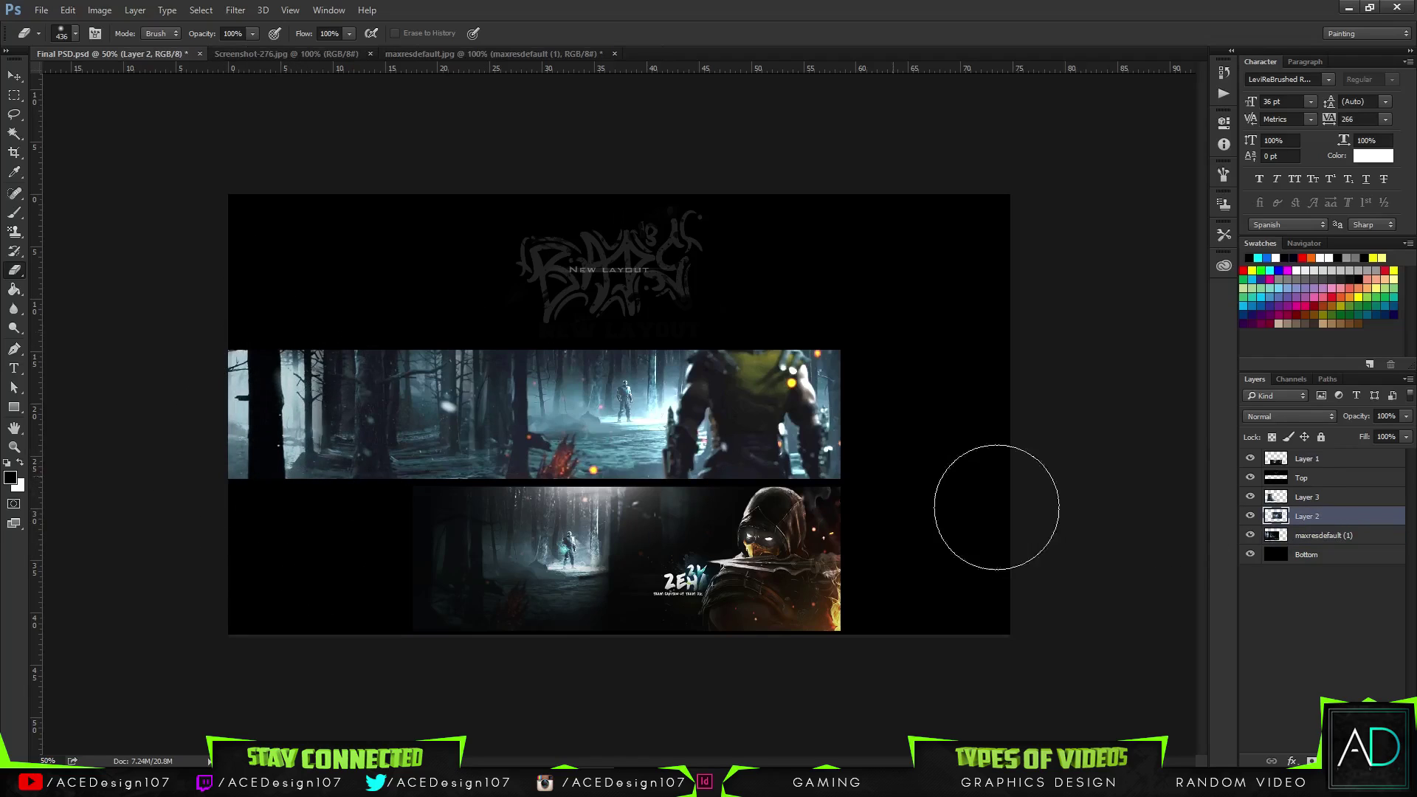
click(1306, 496)
drag(341, 316, 394, 472)
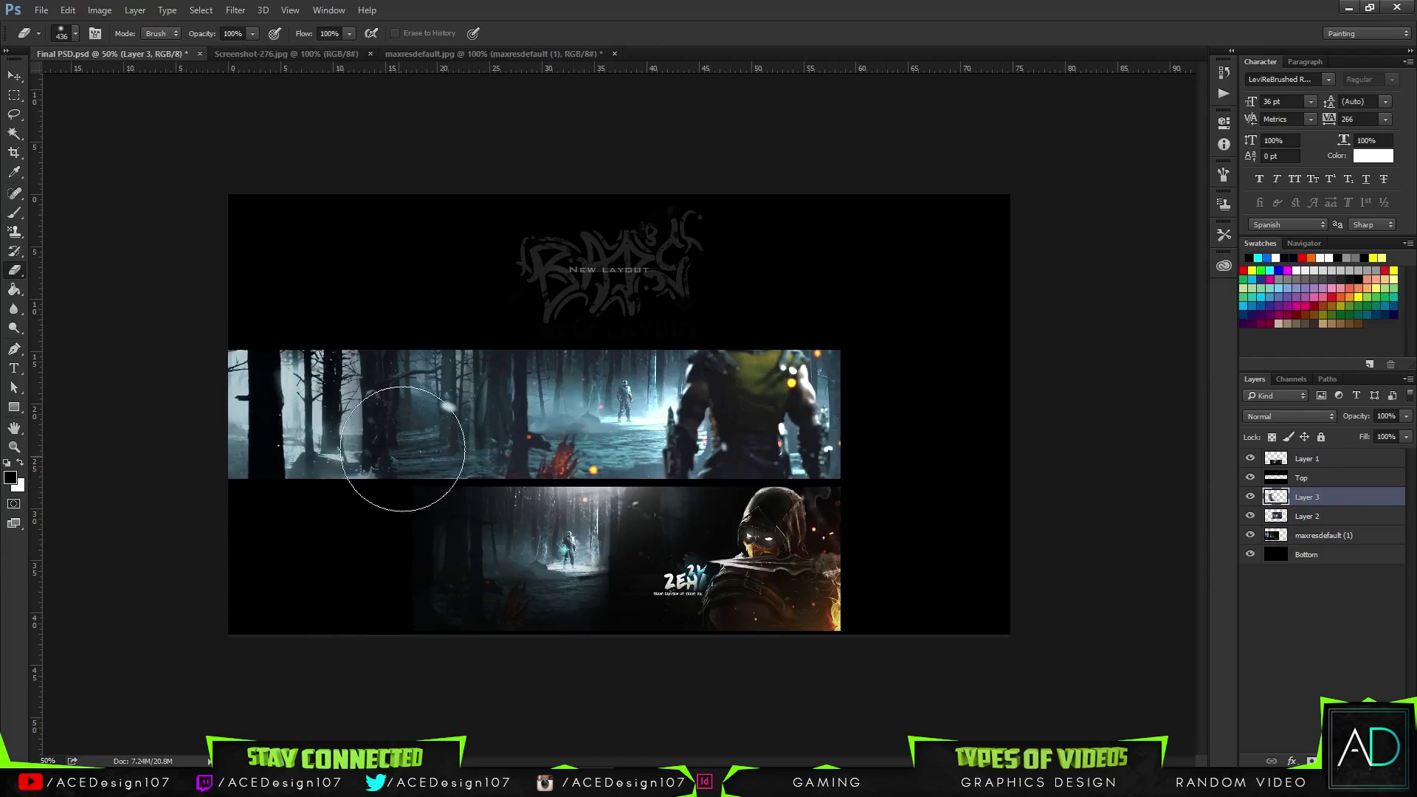
key(ctrl+z)
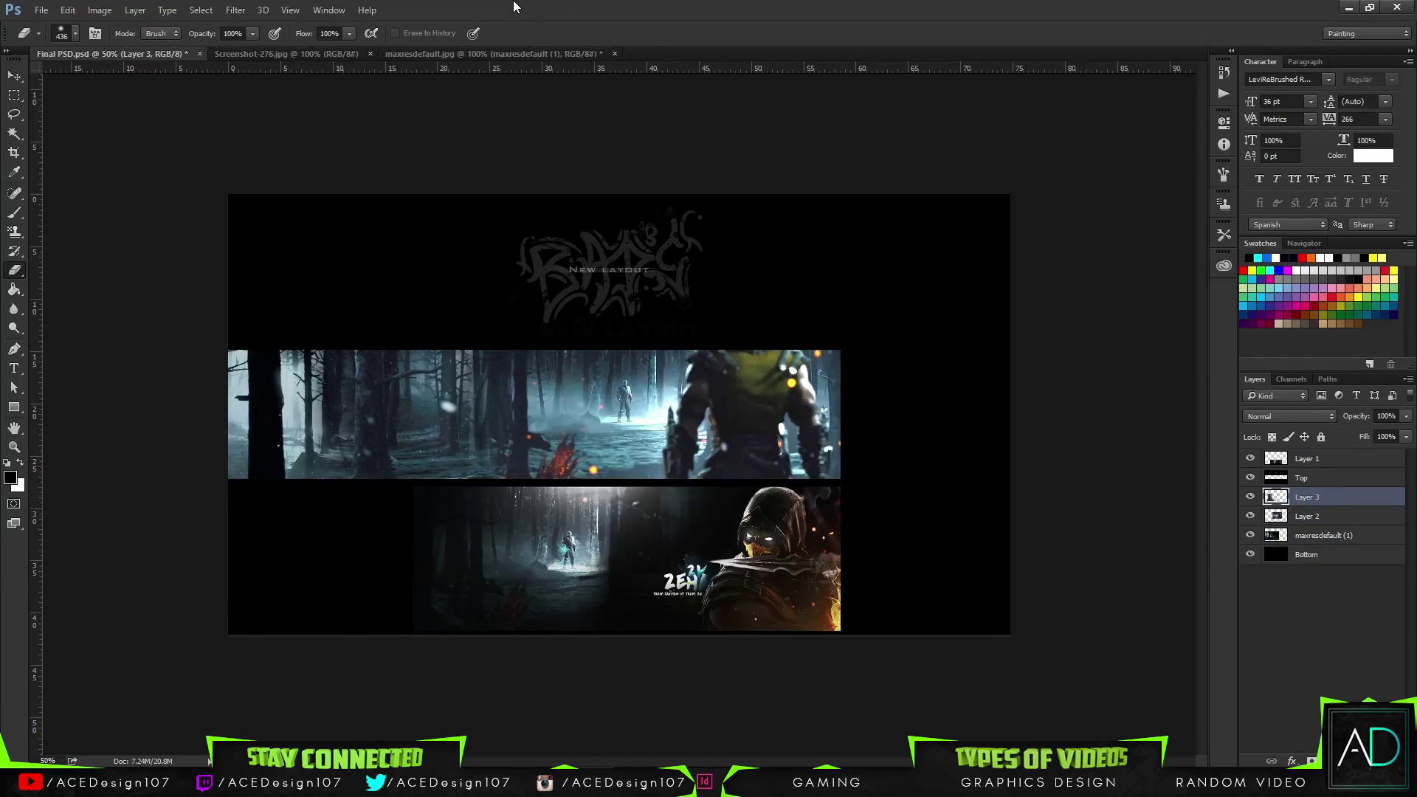
- Erase the figure seen from behind out of Layer 2 at the right side of the band, toggling layers to check what remains
key(ctrl+0)
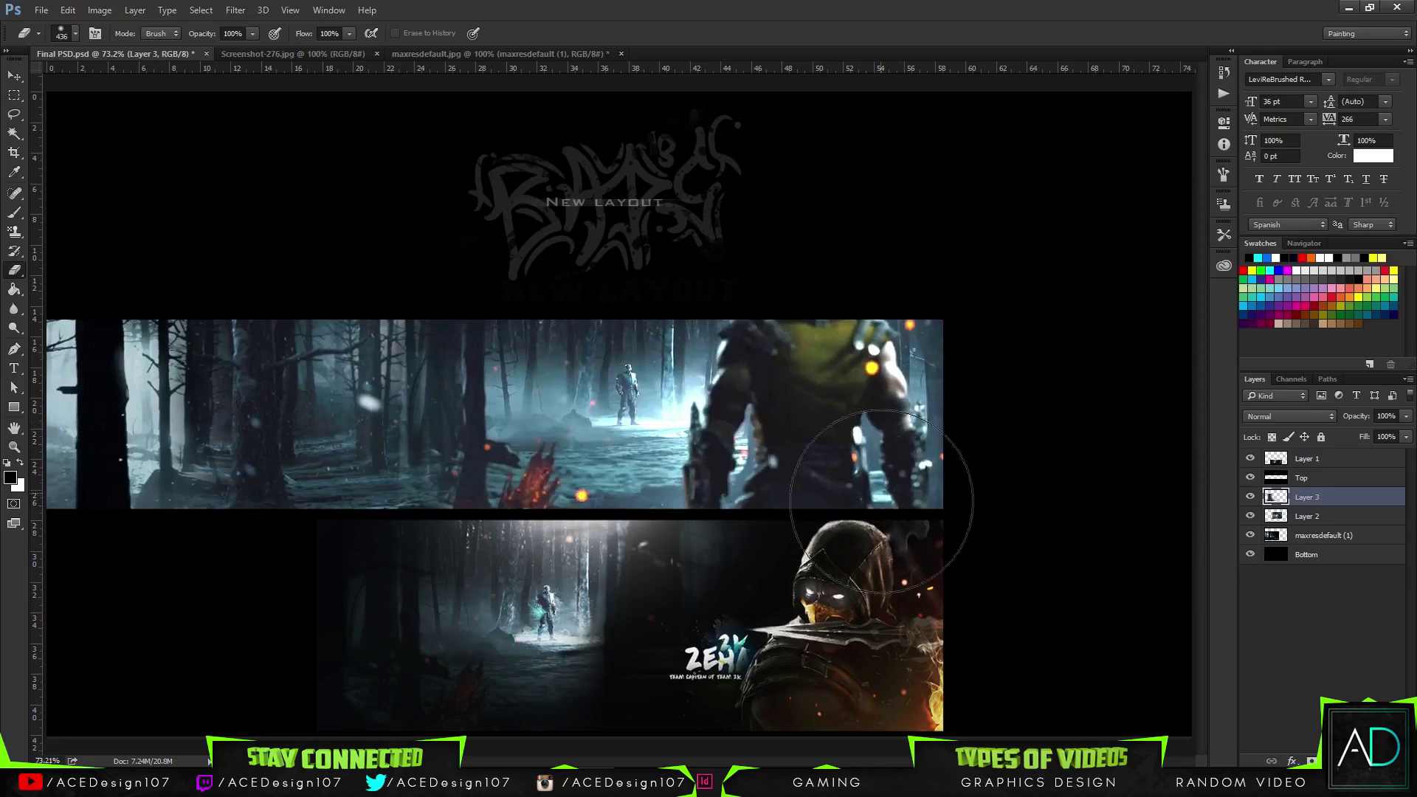
click(1321, 516)
mouse_move(895, 561)
mouse_down()
mouse_move(760, 490)
mouse_move(1024, 484)
mouse_move(869, 371)
mouse_move(919, 341)
mouse_move(1124, 409)
mouse_move(896, 297)
mouse_move(969, 347)
mouse_move(877, 385)
mouse_move(921, 474)
mouse_move(935, 555)
mouse_move(748, 479)
mouse_move(842, 487)
mouse_move(962, 552)
mouse_move(851, 488)
mouse_move(827, 439)
mouse_move(848, 529)
mouse_move(848, 373)
mouse_up()
click(1250, 516)
click(1250, 516)
click(1249, 536)
click(1249, 536)
click(1249, 535)
click(1249, 533)
click(1250, 502)
click(1249, 502)
mouse_move(835, 504)
mouse_down()
mouse_move(786, 451)
mouse_move(788, 371)
mouse_move(816, 509)
mouse_move(822, 357)
mouse_up()
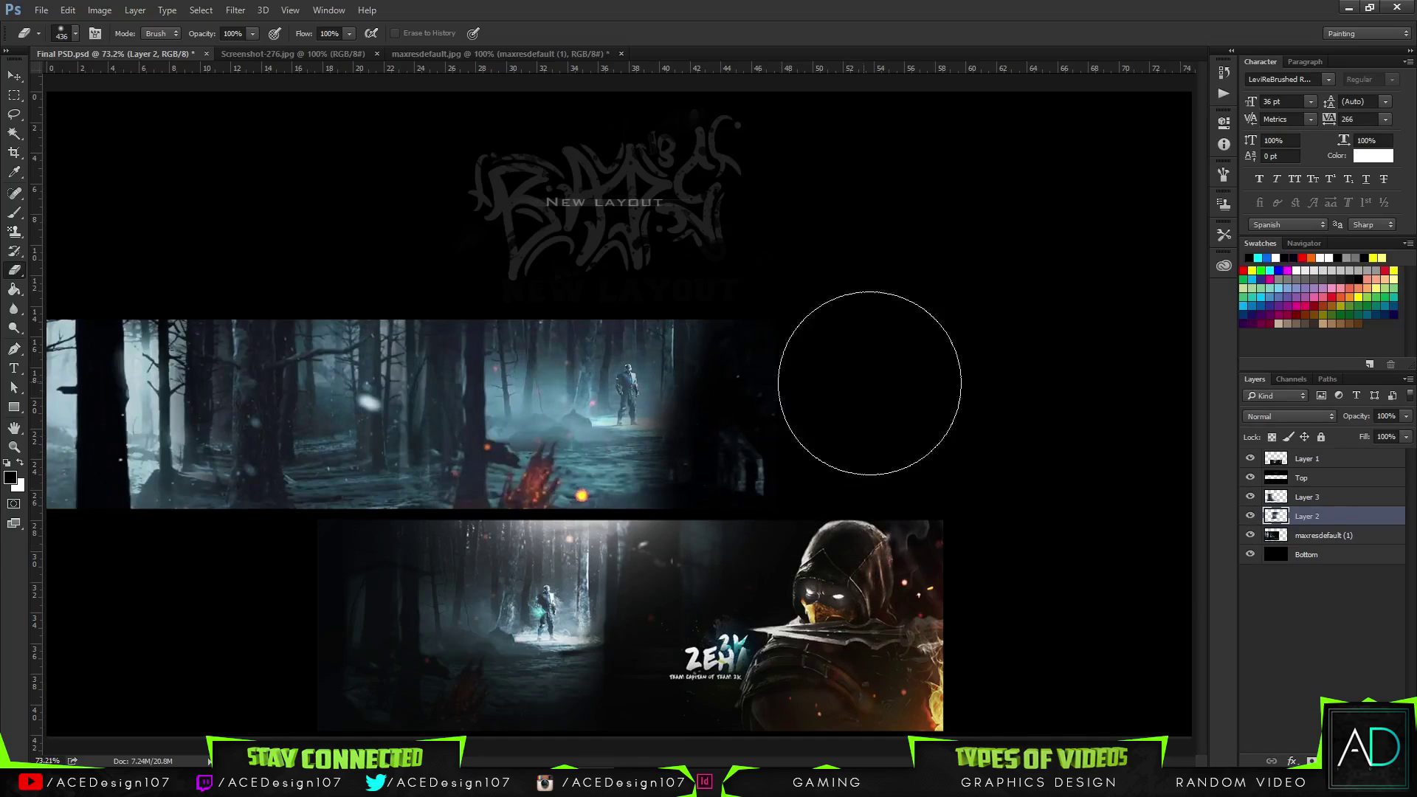
- Erase the leftover part of the maxresdefault (1) layer from the right side of the band
click(1251, 536)
click(1250, 535)
click(1317, 535)
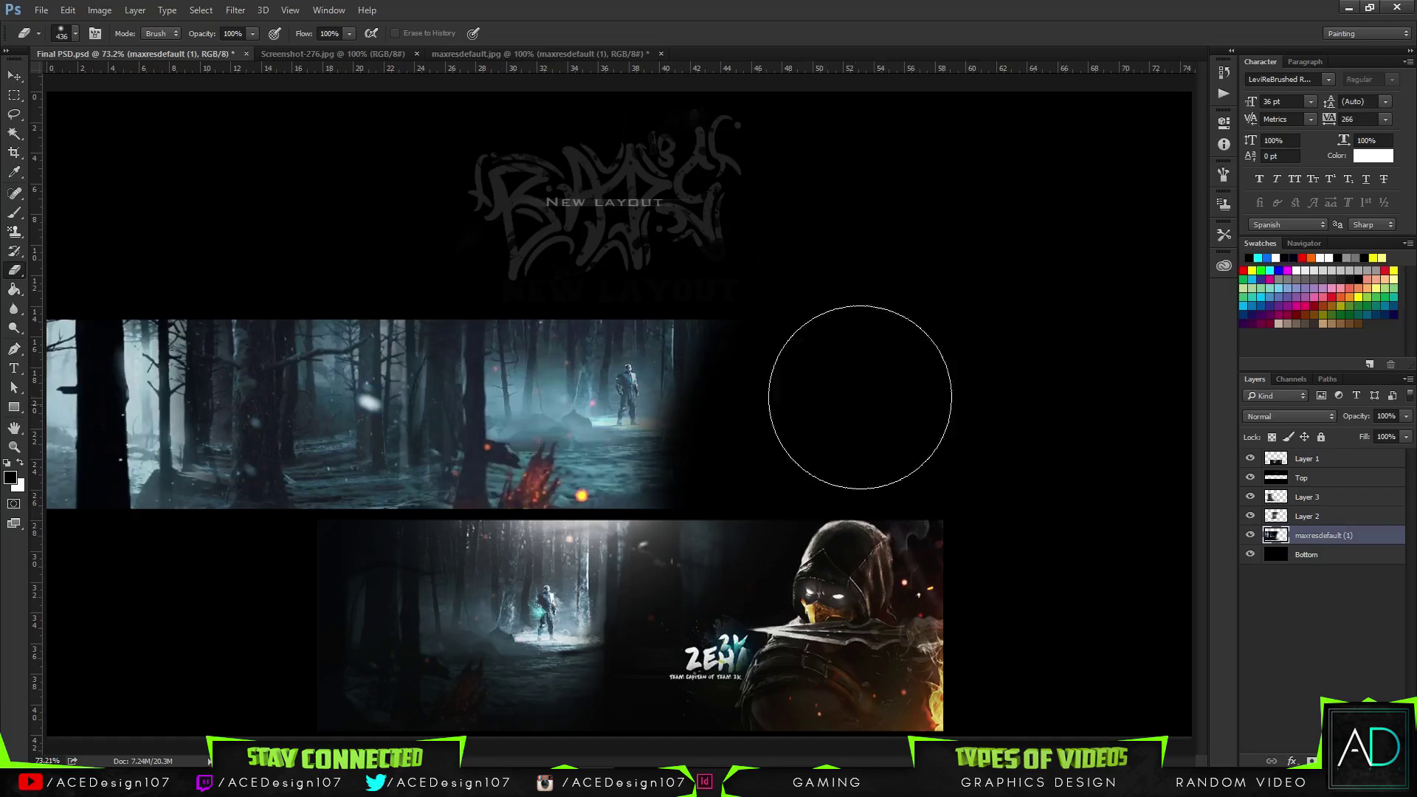
drag(868, 438, 922, 421)
- Open 945086.jpg from the Mortal Combat folder
click(41, 9)
click(41, 40)
click(345, 131)
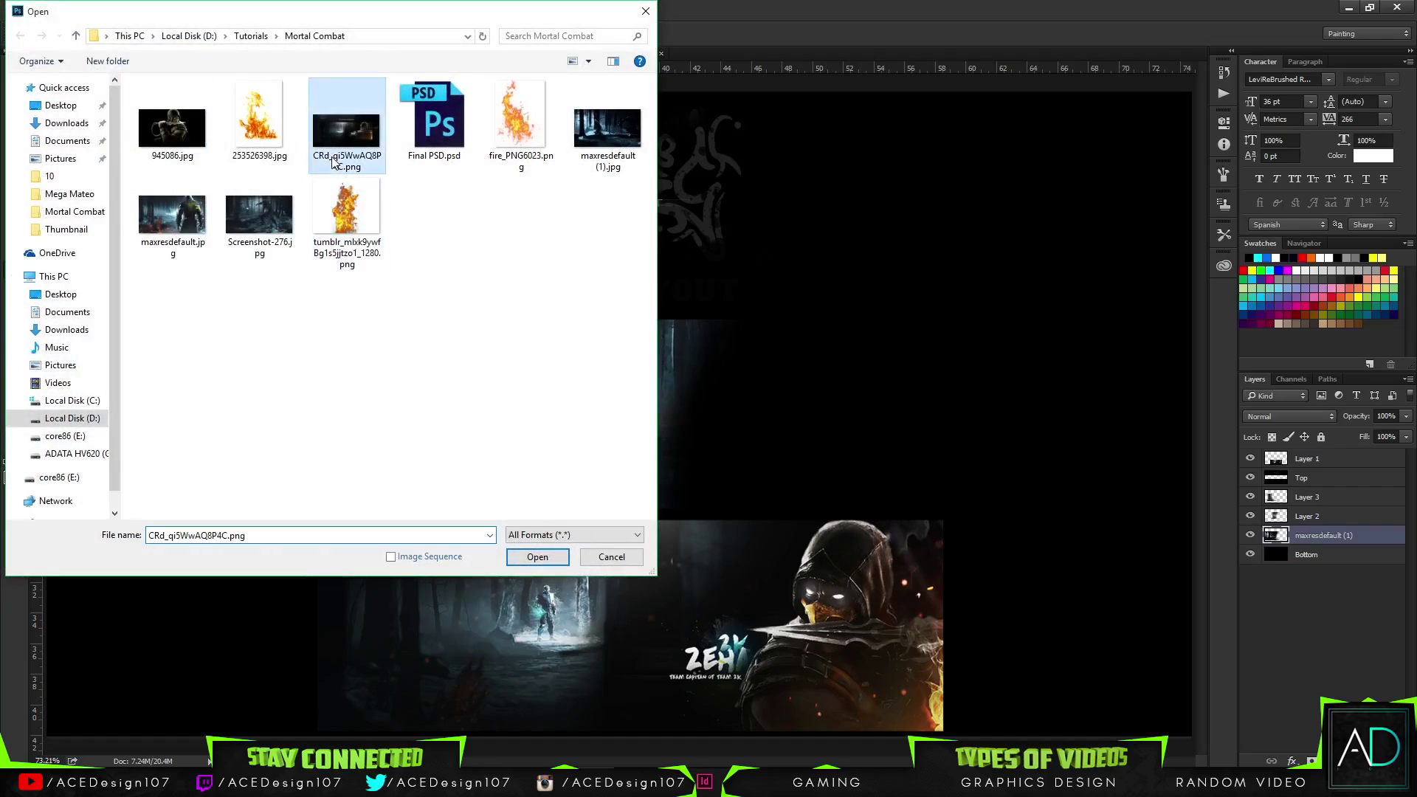
click(169, 128)
click(537, 560)
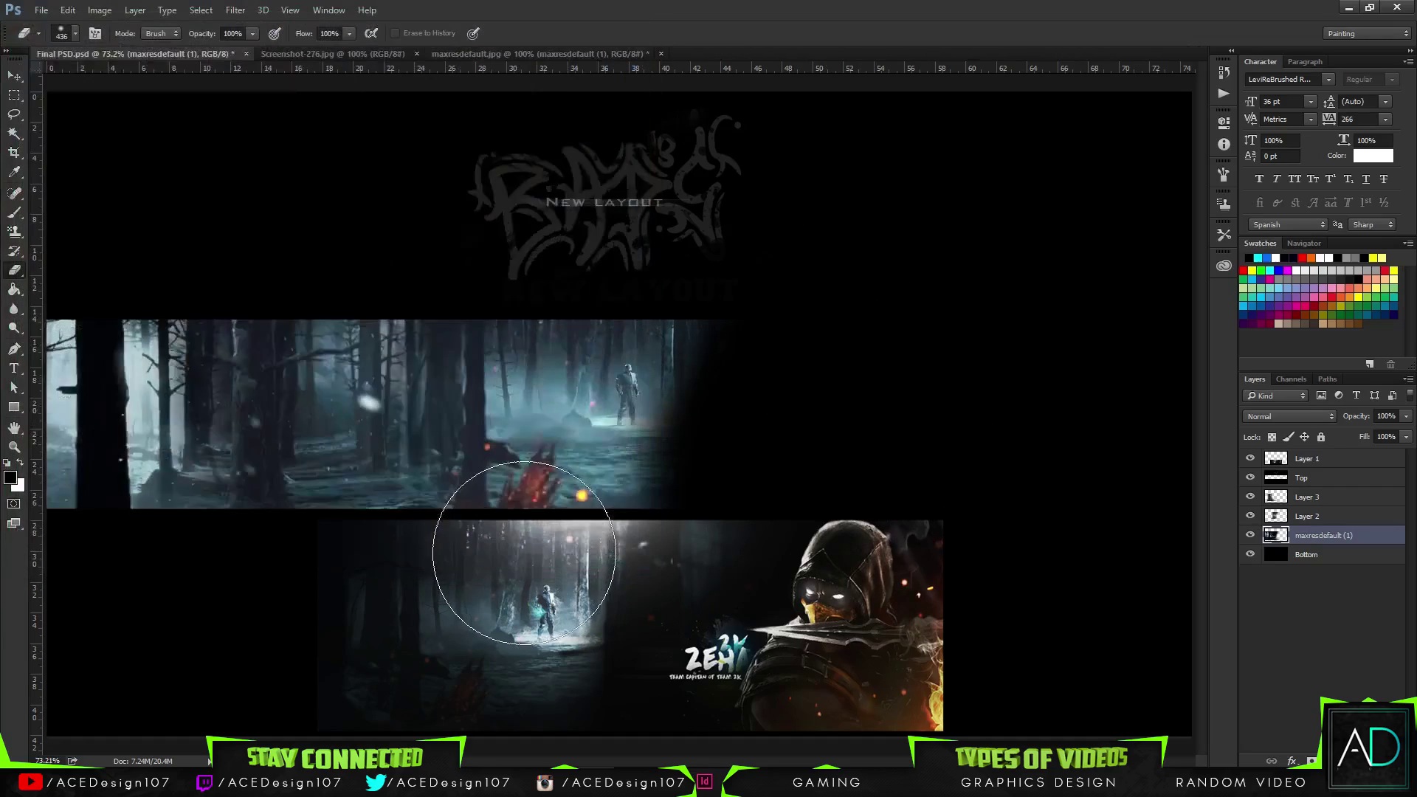
- Select the hooded figure with its blade and chain using the Quick Selection tool, starting with a 118 px brush
click(402, 210)
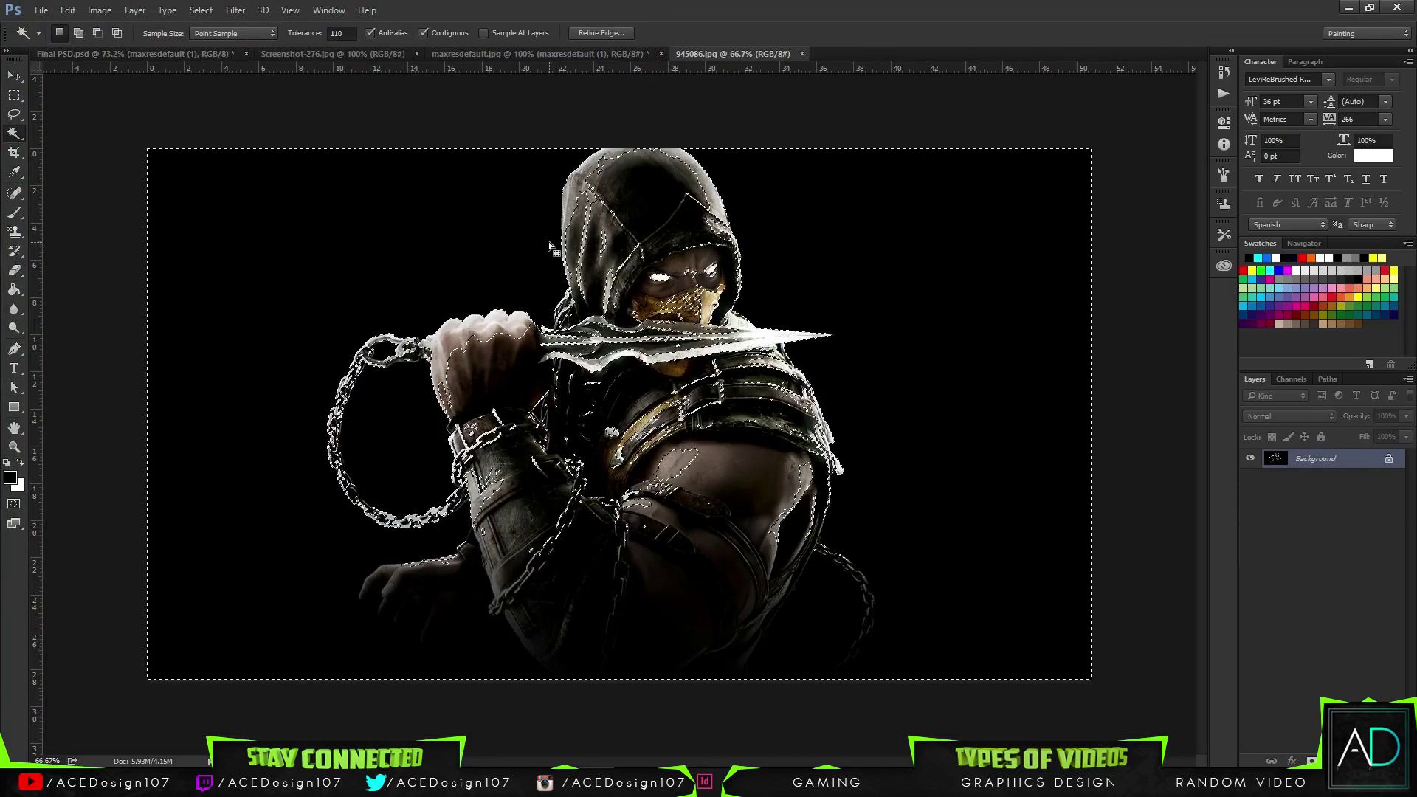
key(ctrl+d)
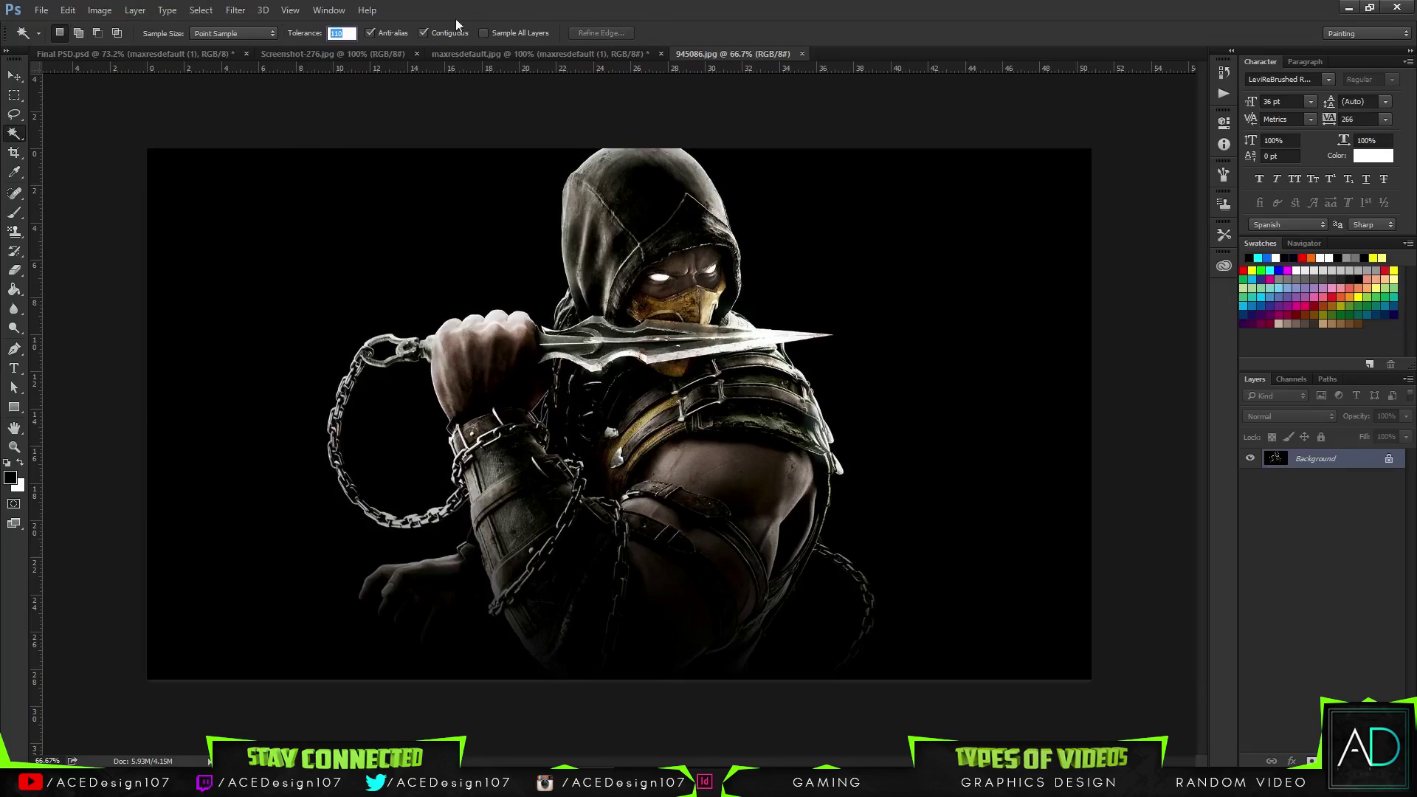
right_click(12, 141)
click(66, 134)
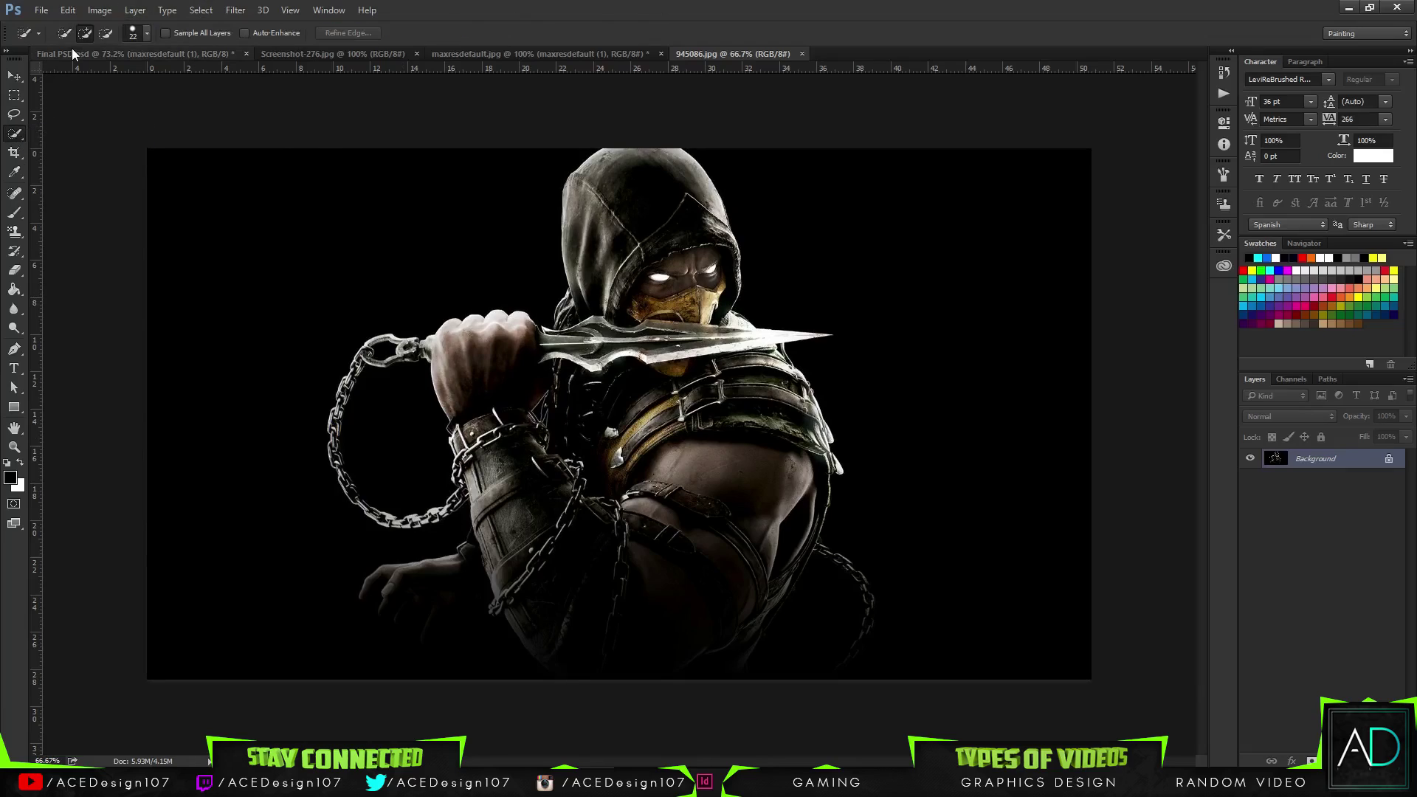
click(145, 37)
drag(105, 77, 144, 78)
drag(688, 459, 598, 546)
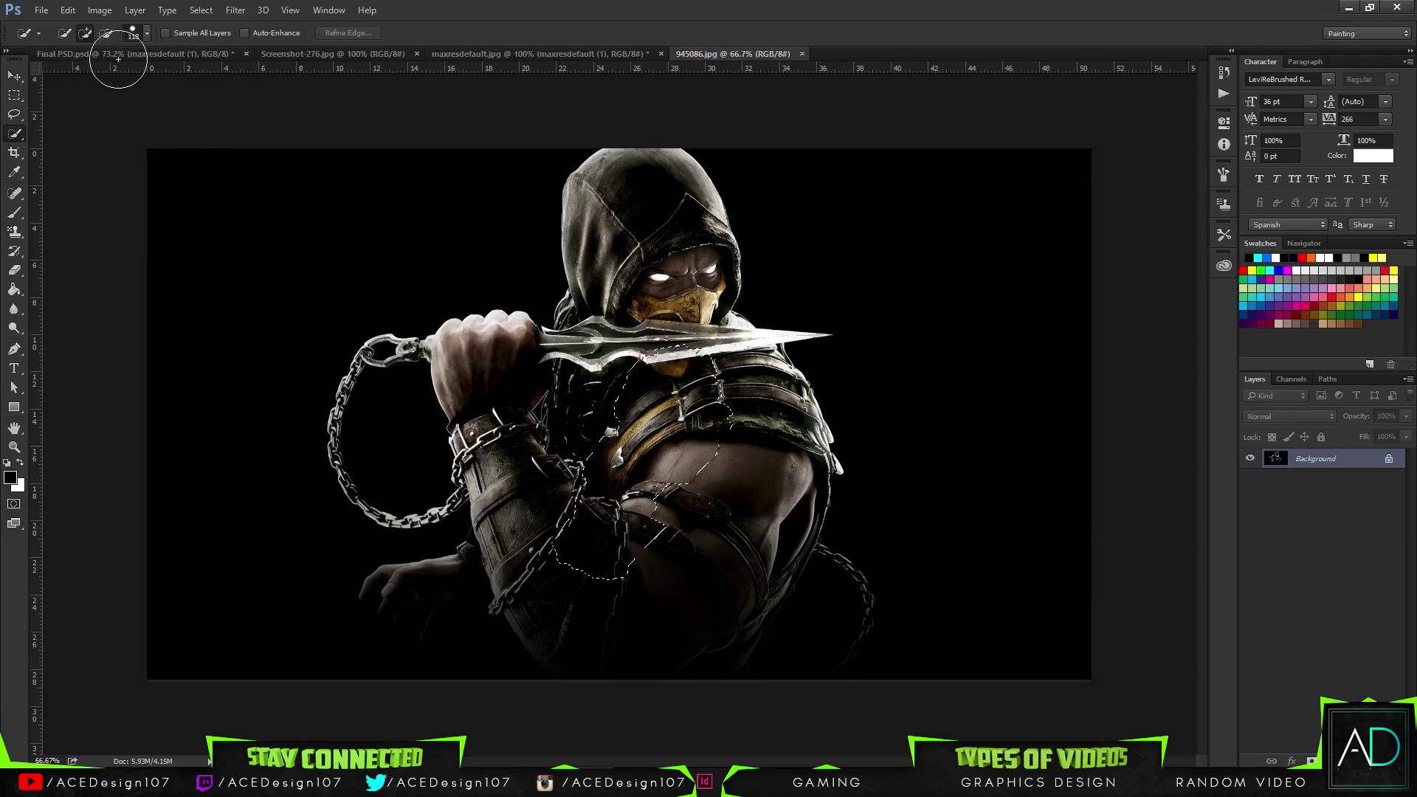
drag(554, 499, 478, 377)
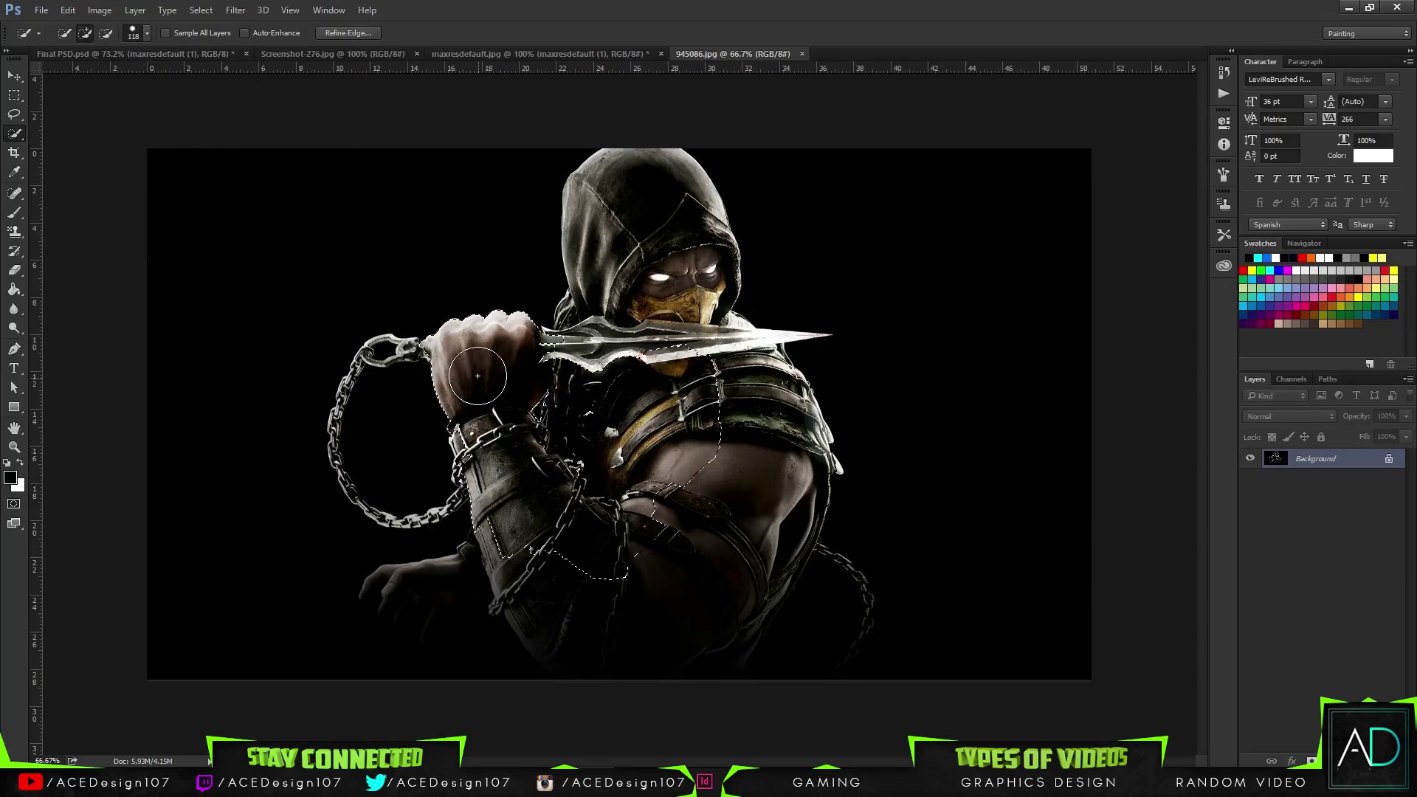
drag(559, 555, 500, 531)
mouse_move(550, 620)
mouse_down()
mouse_move(601, 590)
mouse_move(694, 609)
mouse_move(726, 561)
mouse_move(745, 456)
mouse_move(698, 623)
mouse_move(733, 579)
mouse_move(752, 584)
mouse_move(742, 610)
mouse_move(780, 542)
mouse_up()
mouse_move(762, 431)
mouse_down()
mouse_move(798, 442)
mouse_move(749, 385)
mouse_up()
drag(651, 252, 602, 239)
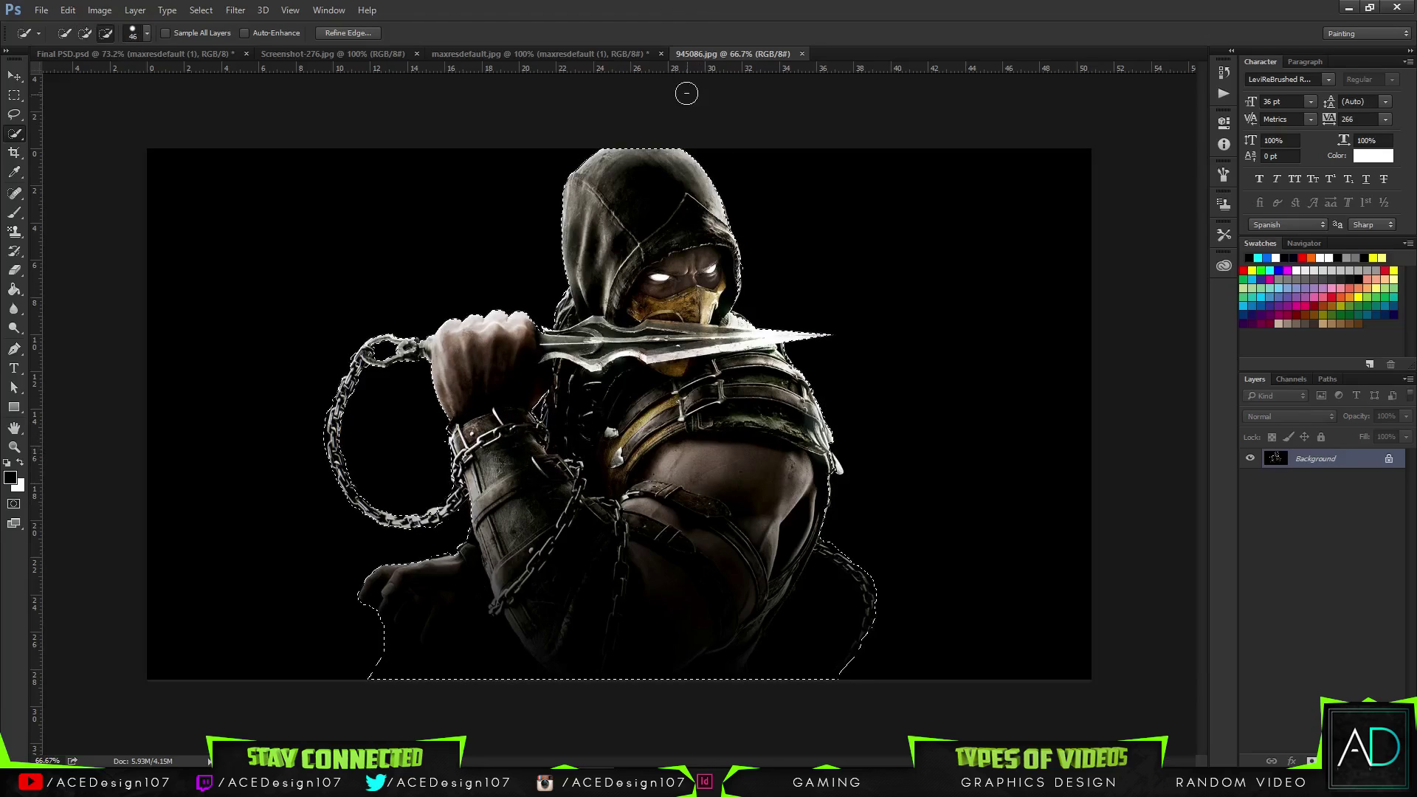
- Cut the selected figure out of 945086.jpg, transfer it to Final PSD.psd and stack its layer above Layer 3
key(ctrl+BackSpace)
key(ctrl+d)
key(v)
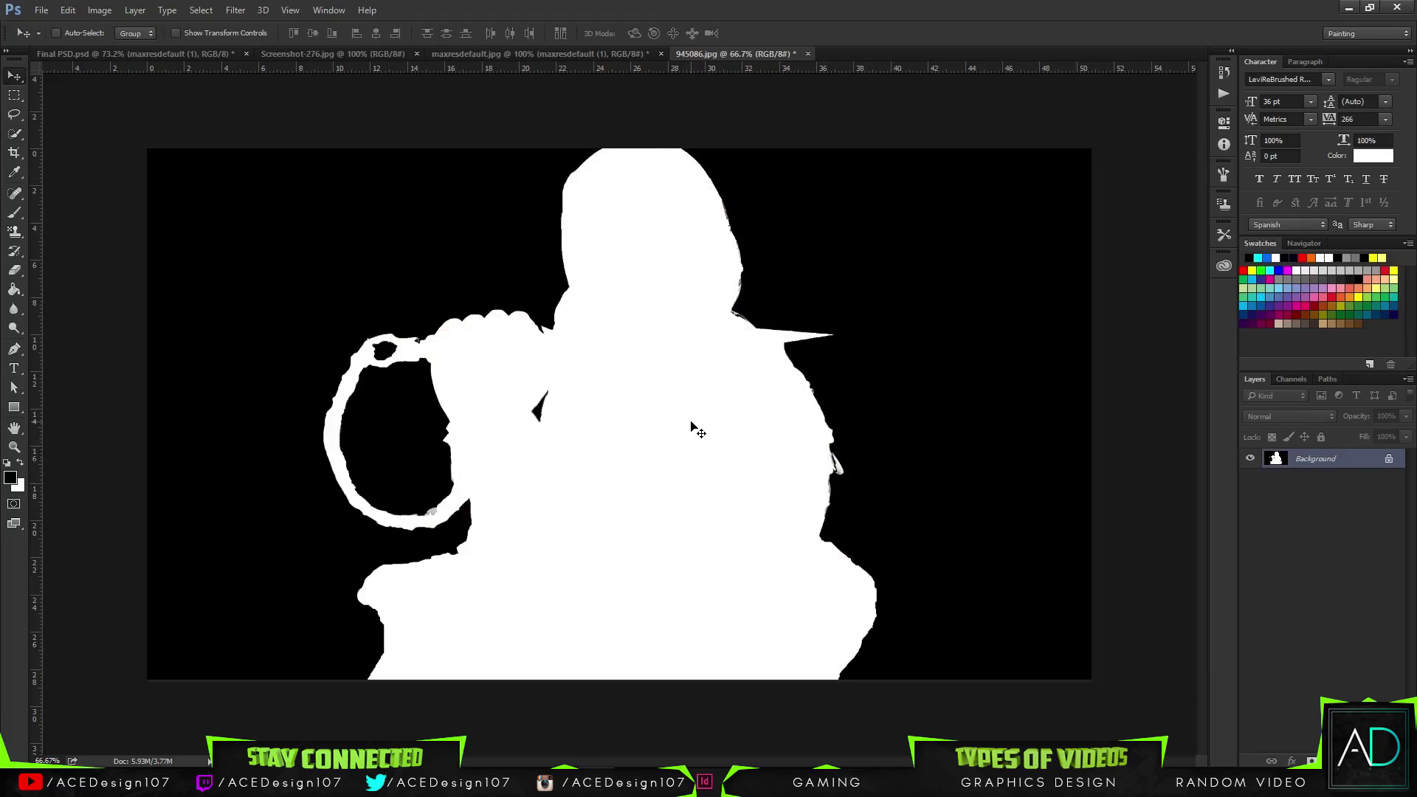
key(ctrl+v)
drag(697, 432, 779, 440)
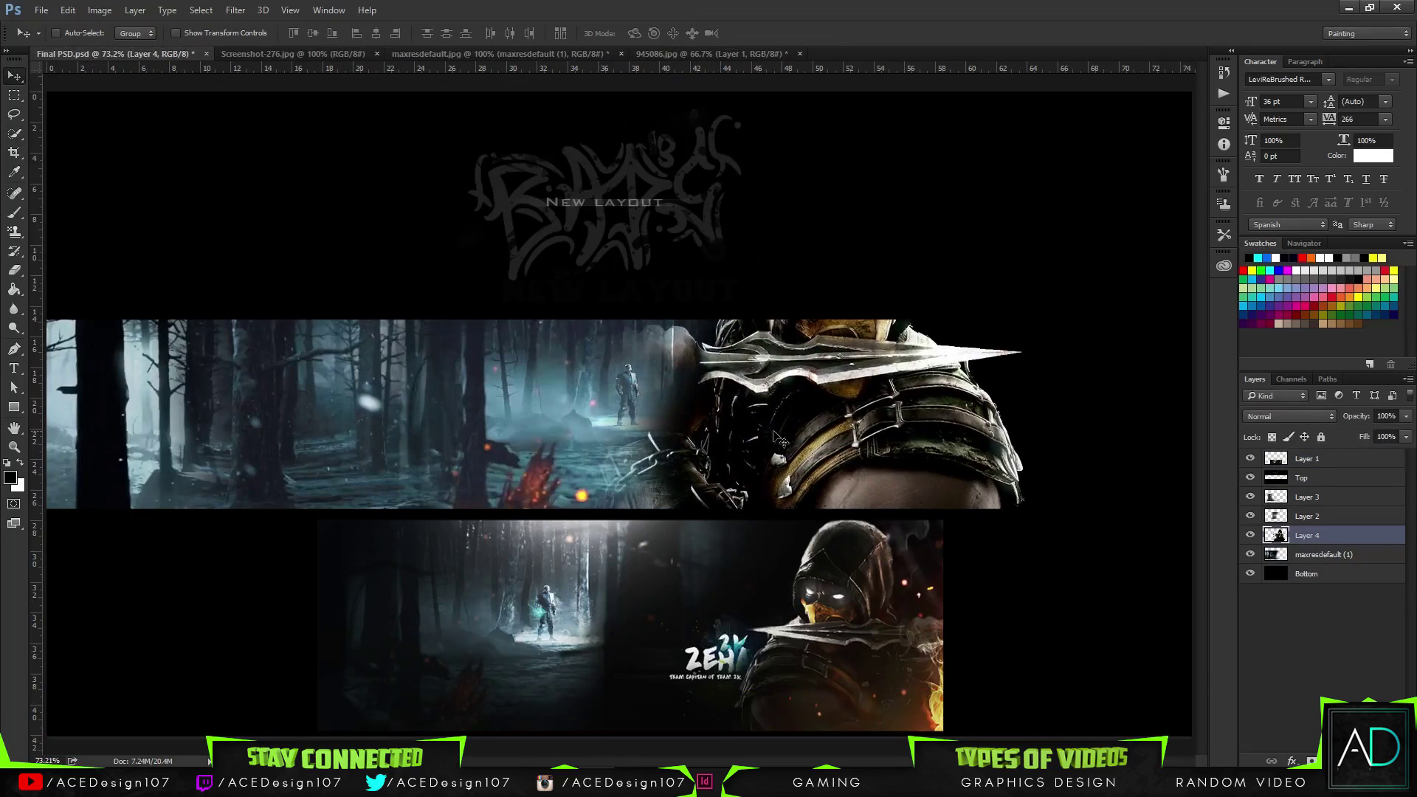
drag(1363, 541, 1360, 488)
- Scale the hooded figure down to about 54% so its head and blade fit inside the middle band
key(ctrl+t)
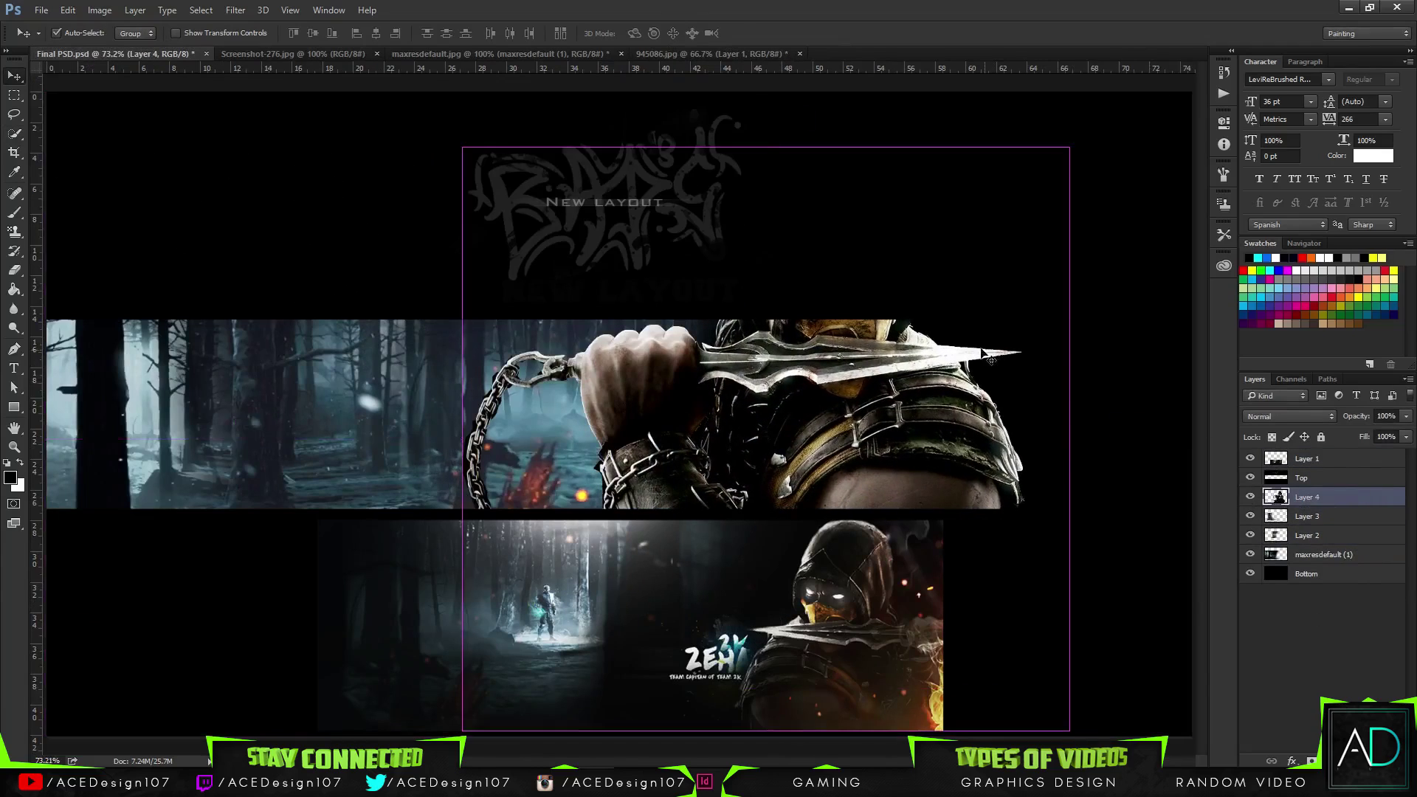
drag(1069, 147, 892, 318)
drag(727, 456, 814, 438)
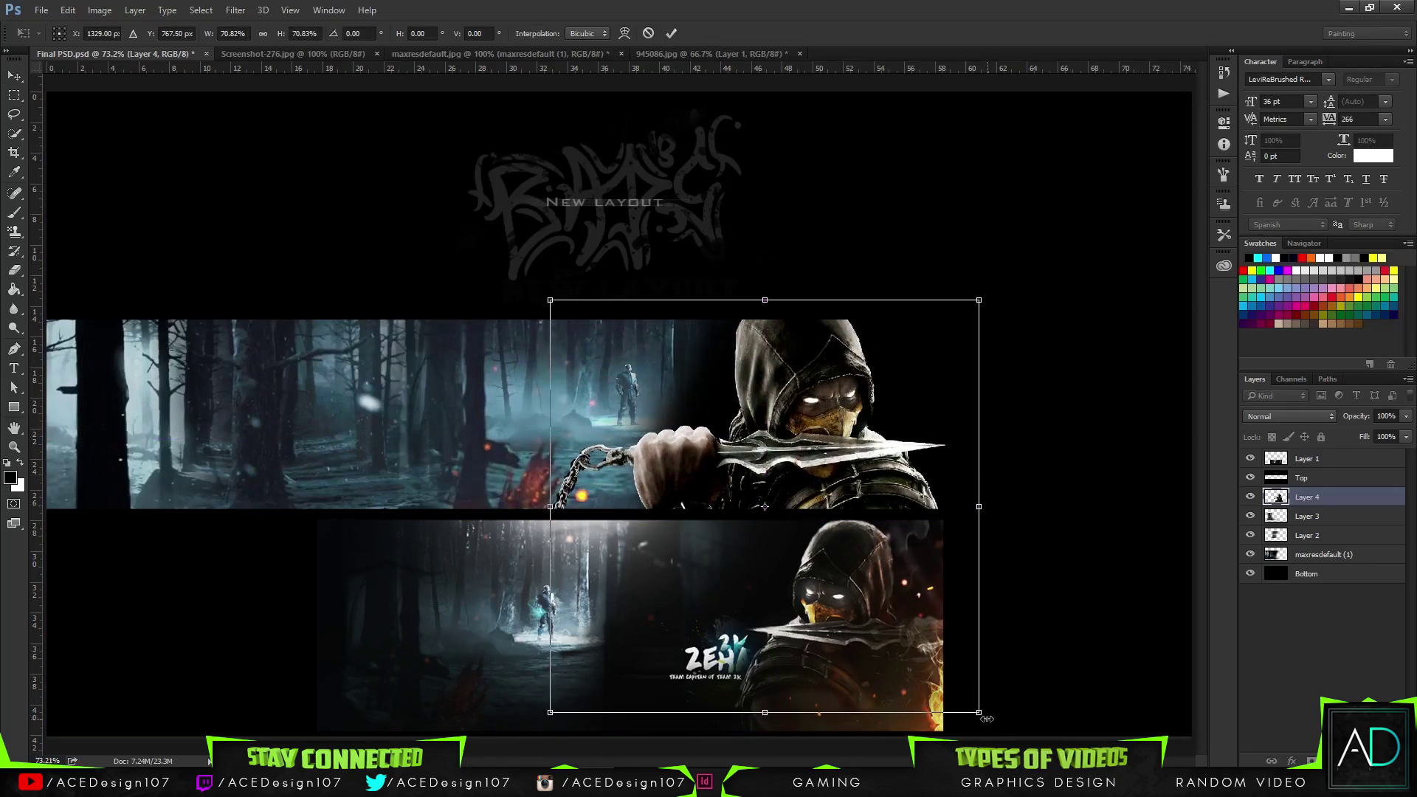
drag(988, 718, 885, 620)
right_click(786, 456)
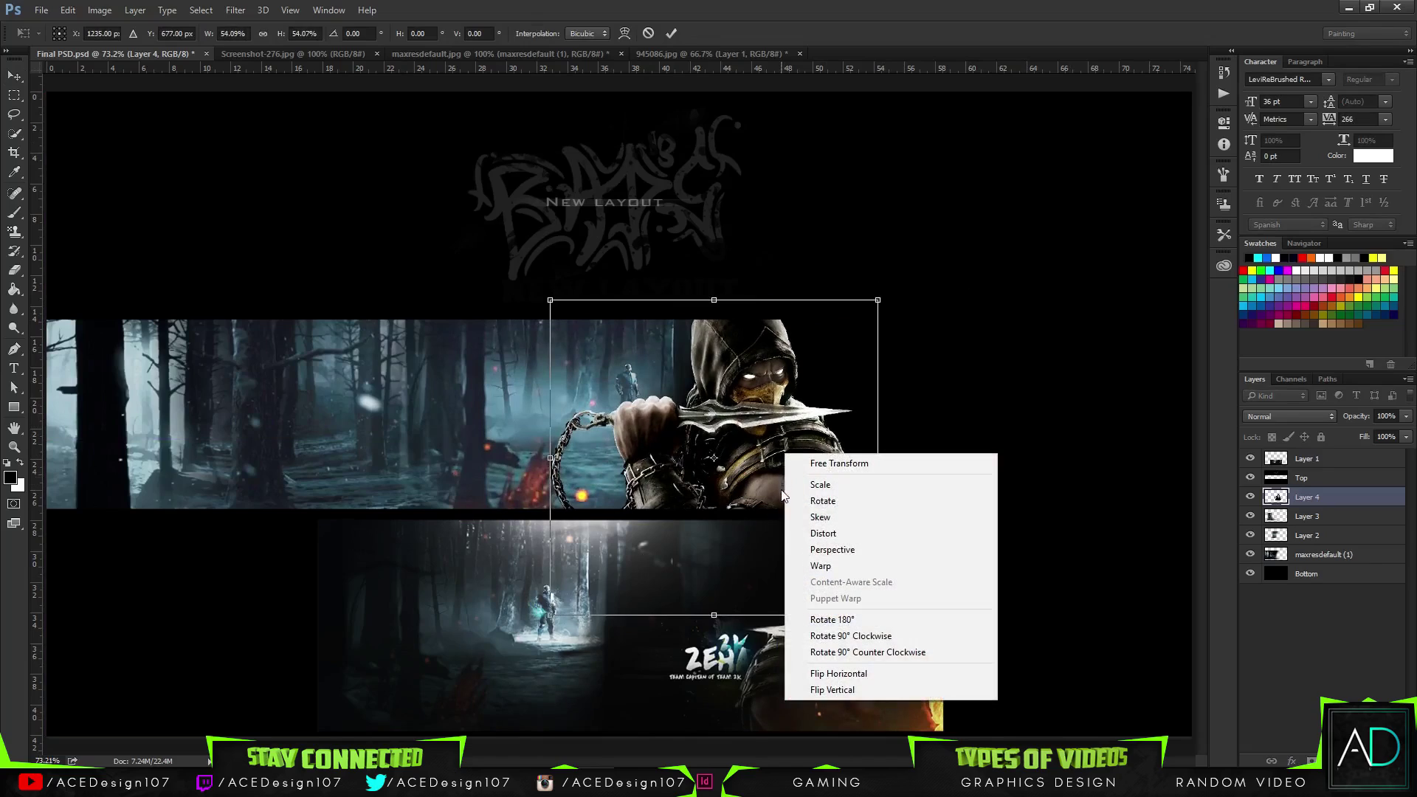
click(844, 672)
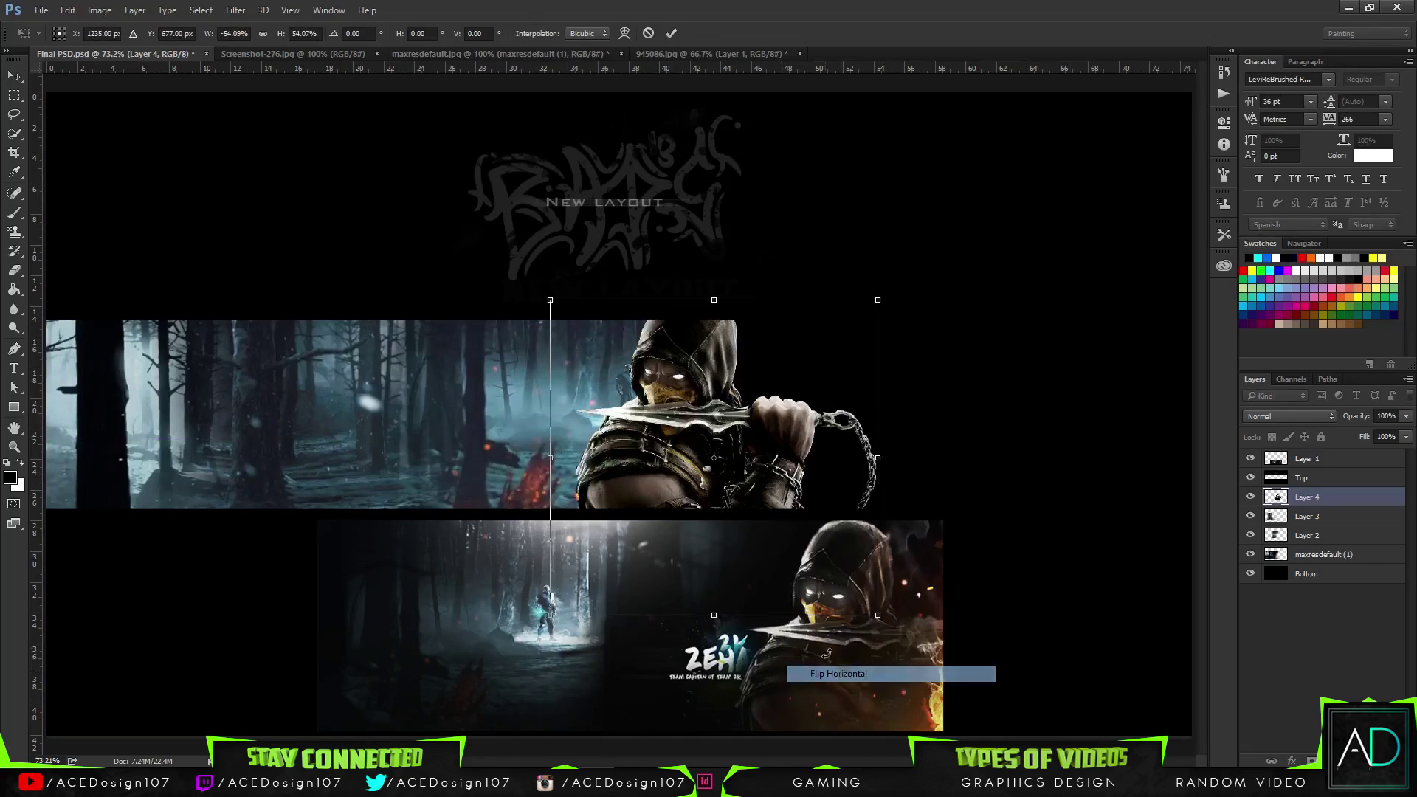
drag(762, 410, 808, 416)
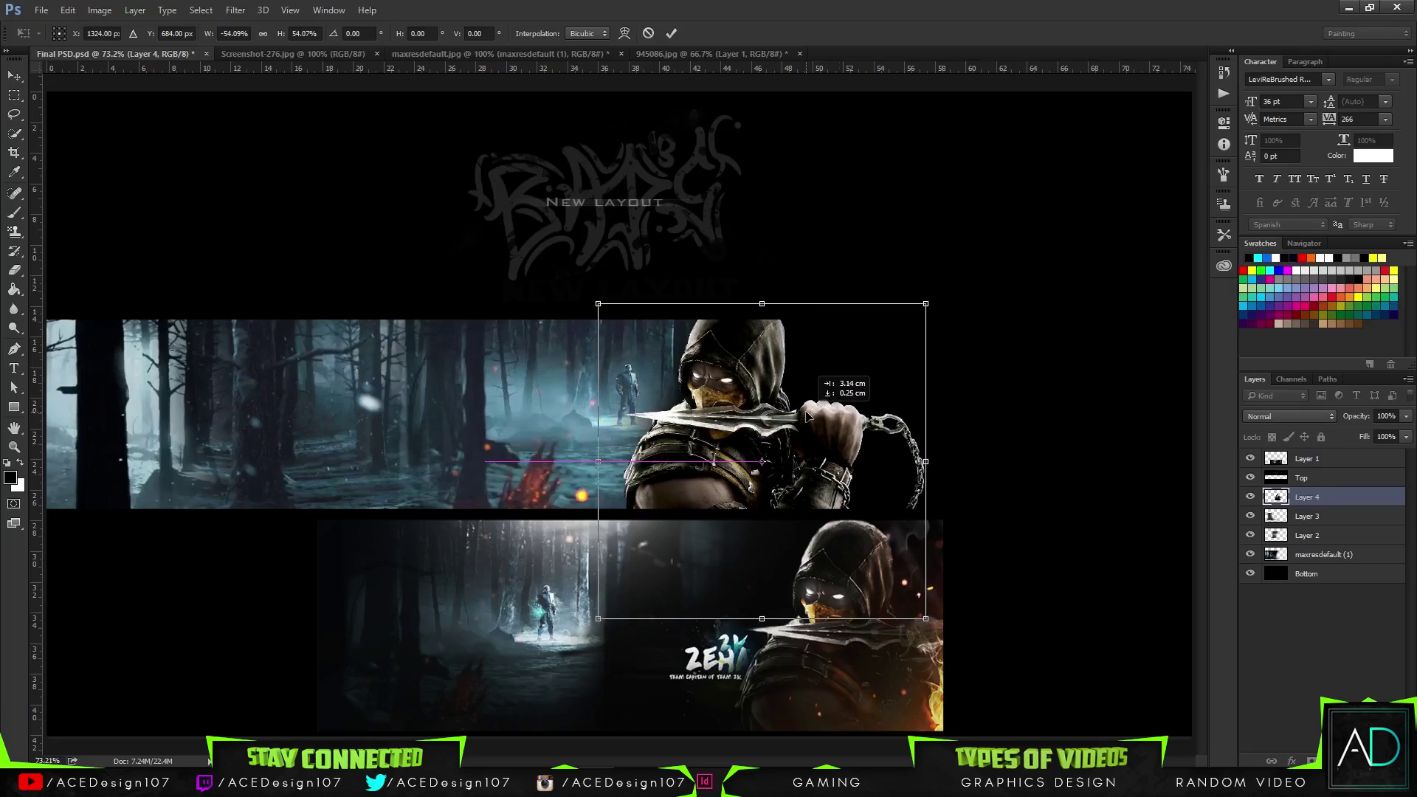
drag(806, 413, 806, 413)
click(649, 34)
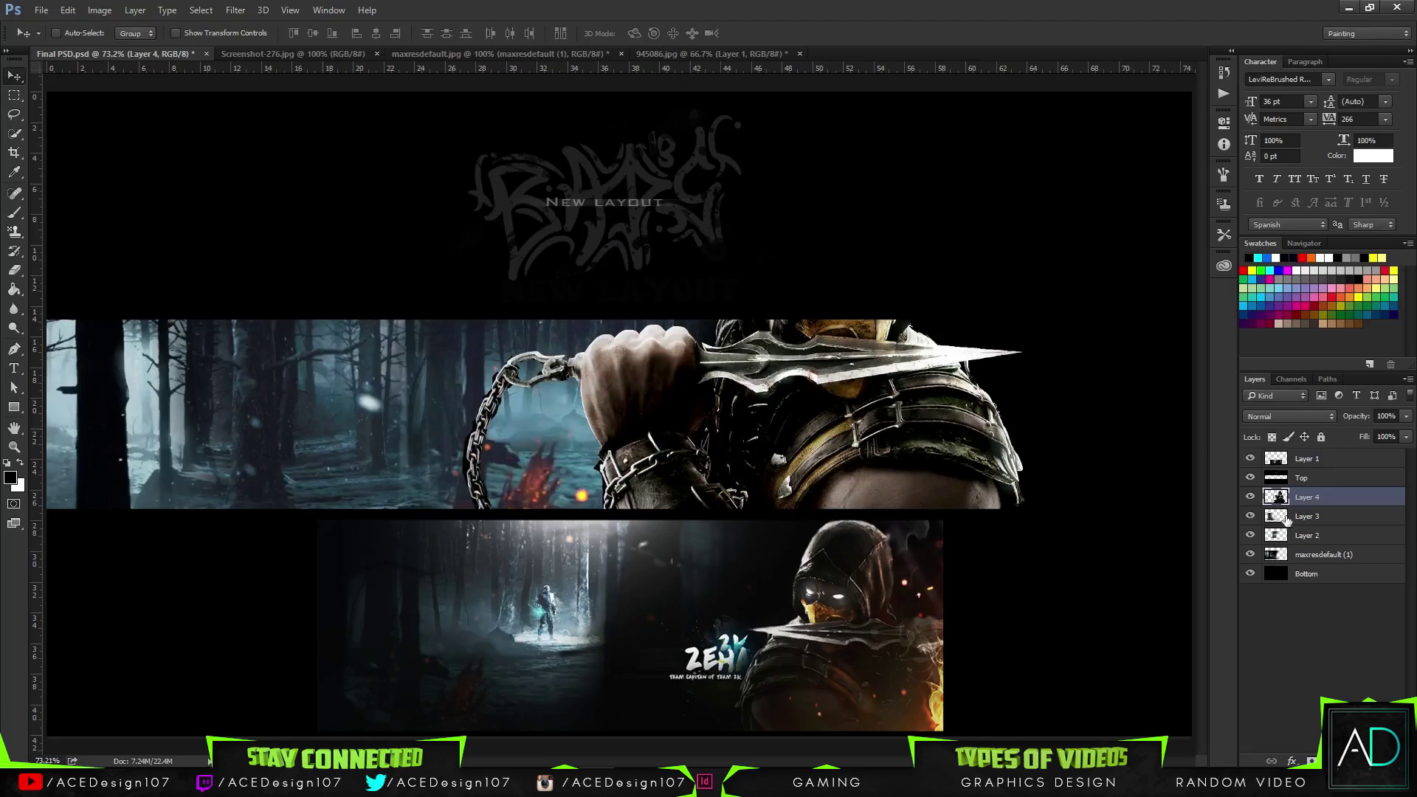
- Delete the hooded figure's layer and step back through the earlier erasing to restore the full forest scenes
drag(1285, 517, 1305, 541)
key(Delete)
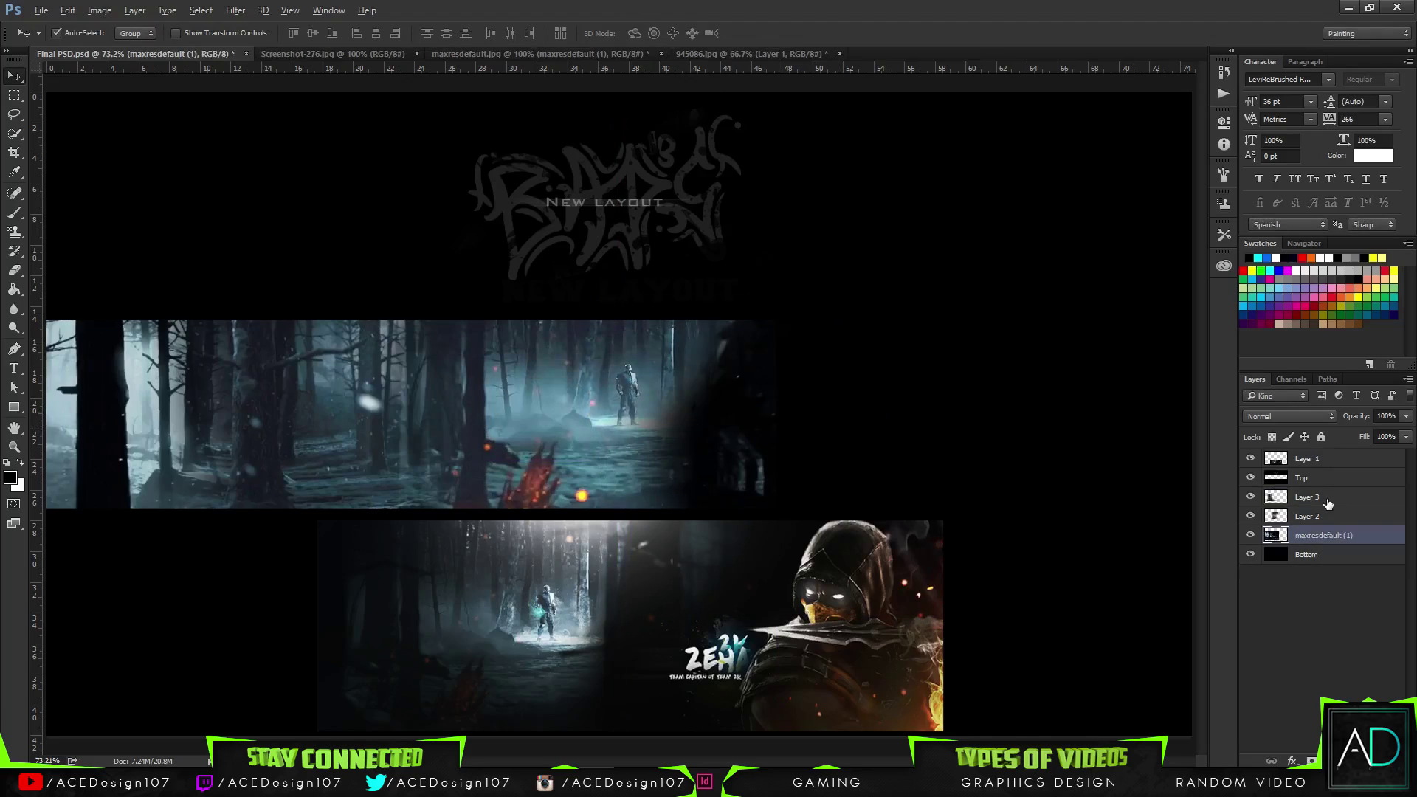
key(ctrl+alt+z)
key(ctrl+alt+z)
key(ctrl+alt+z)
key(ctrl+alt+z)
key(ctrl+alt+z)
key(ctrl+alt+z)
key(ctrl+alt+z)
key(ctrl+alt+z)
key(ctrl+alt+z)
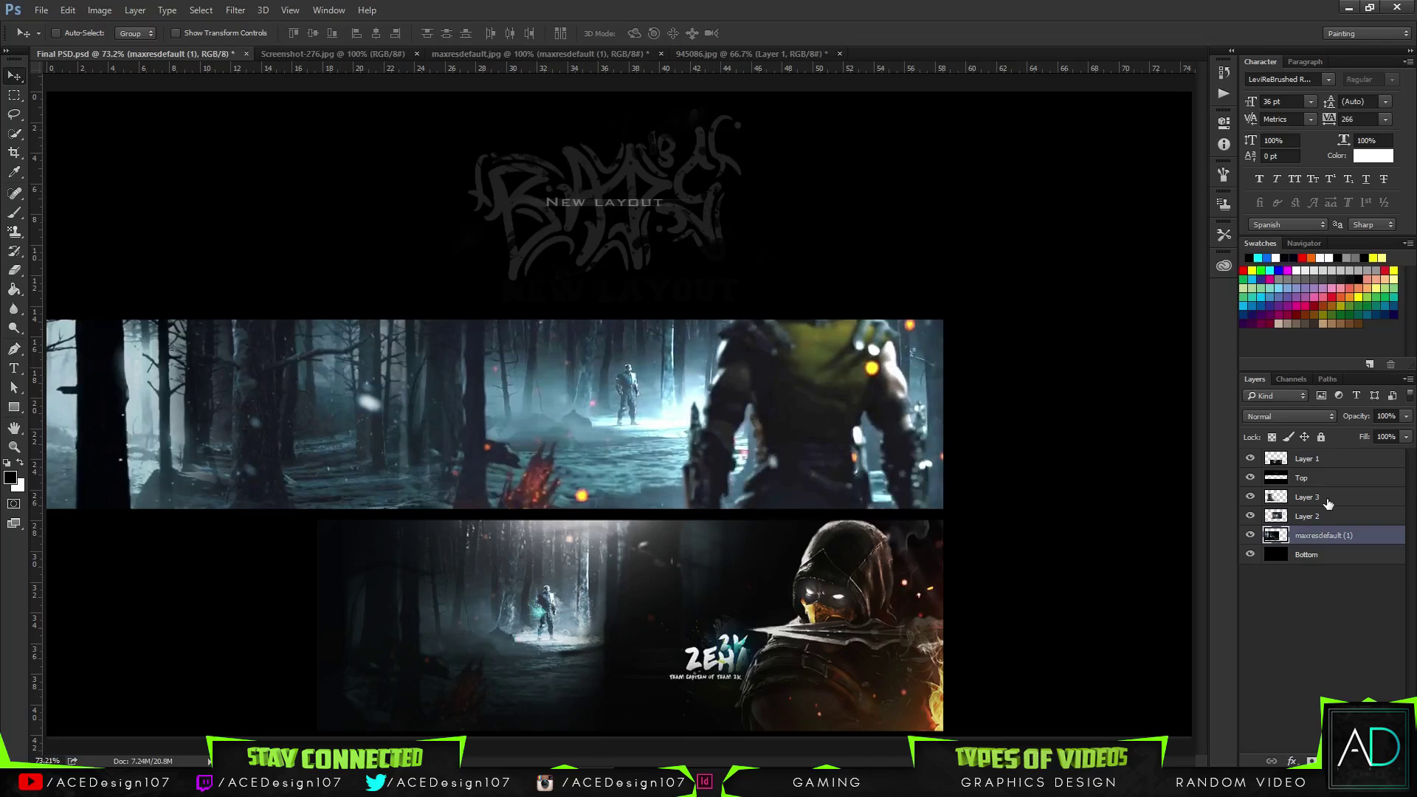
- Check the forest overlap by hiding and reshowing Layer 2, and touch up the maxresdefault (1) layer with the Eraser
click(1356, 517)
click(1250, 518)
click(1249, 518)
click(1319, 541)
key(e)
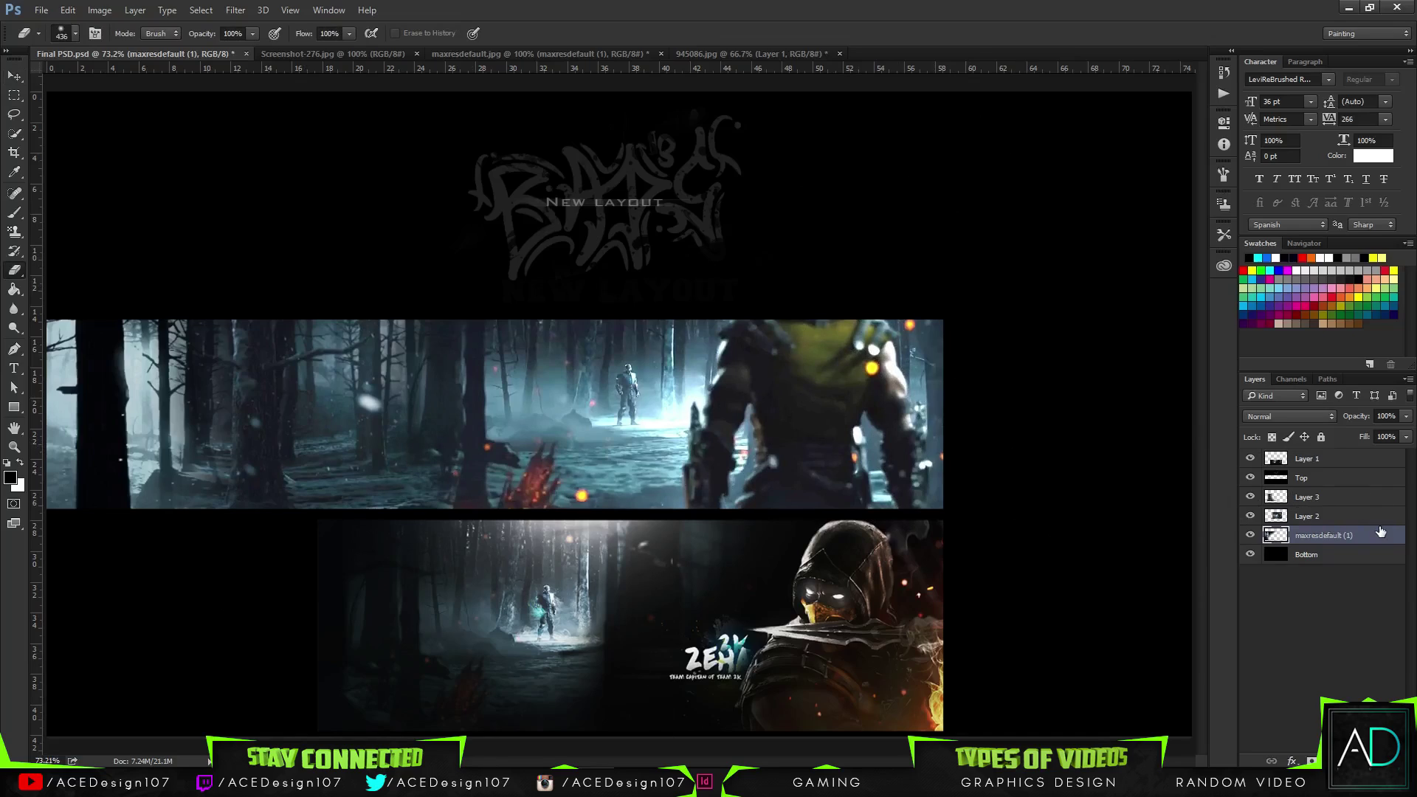
- Group Layer 3, Layer 2 and maxresdefault (1), and merge a duplicate of the group into a single layer
shift+click(1353, 501)
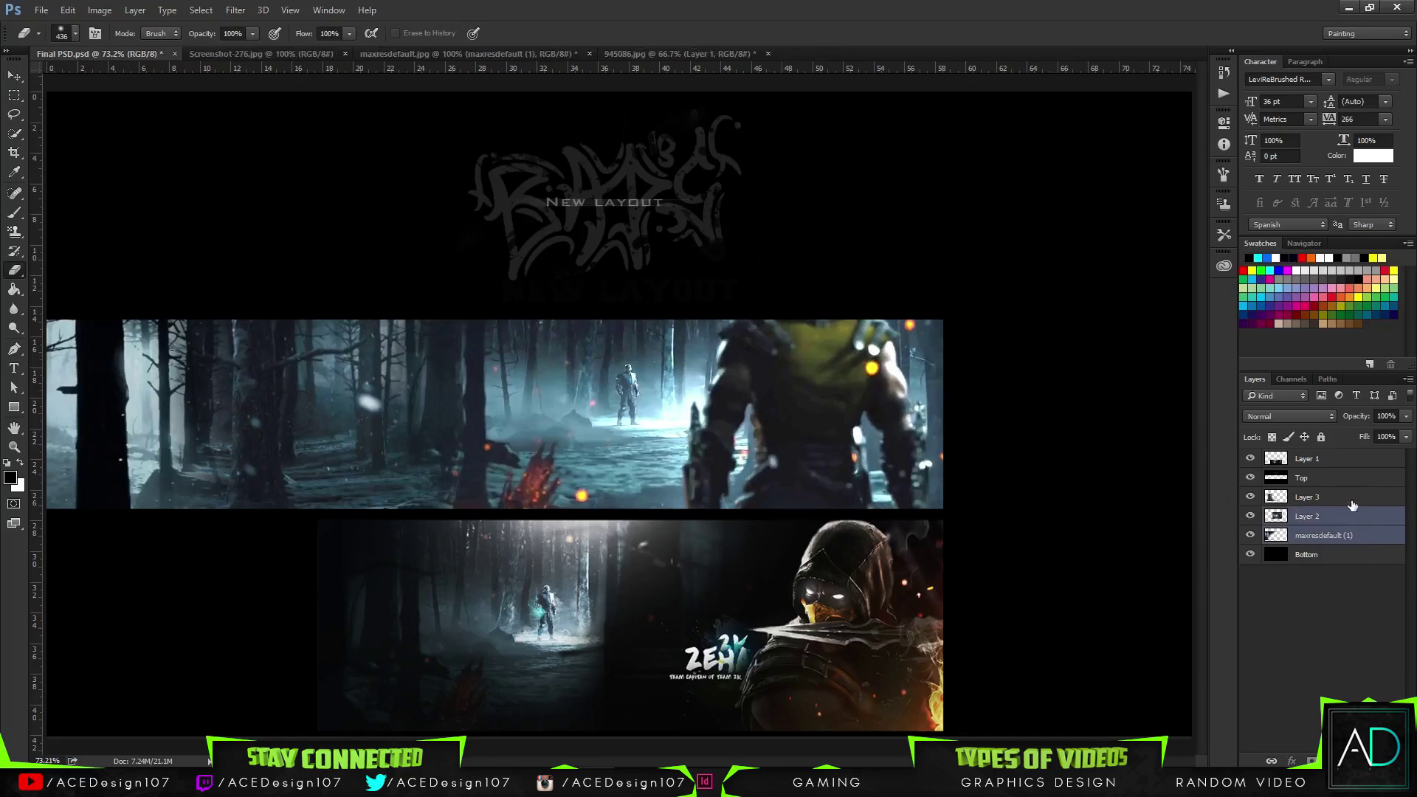
key(ctrl+g)
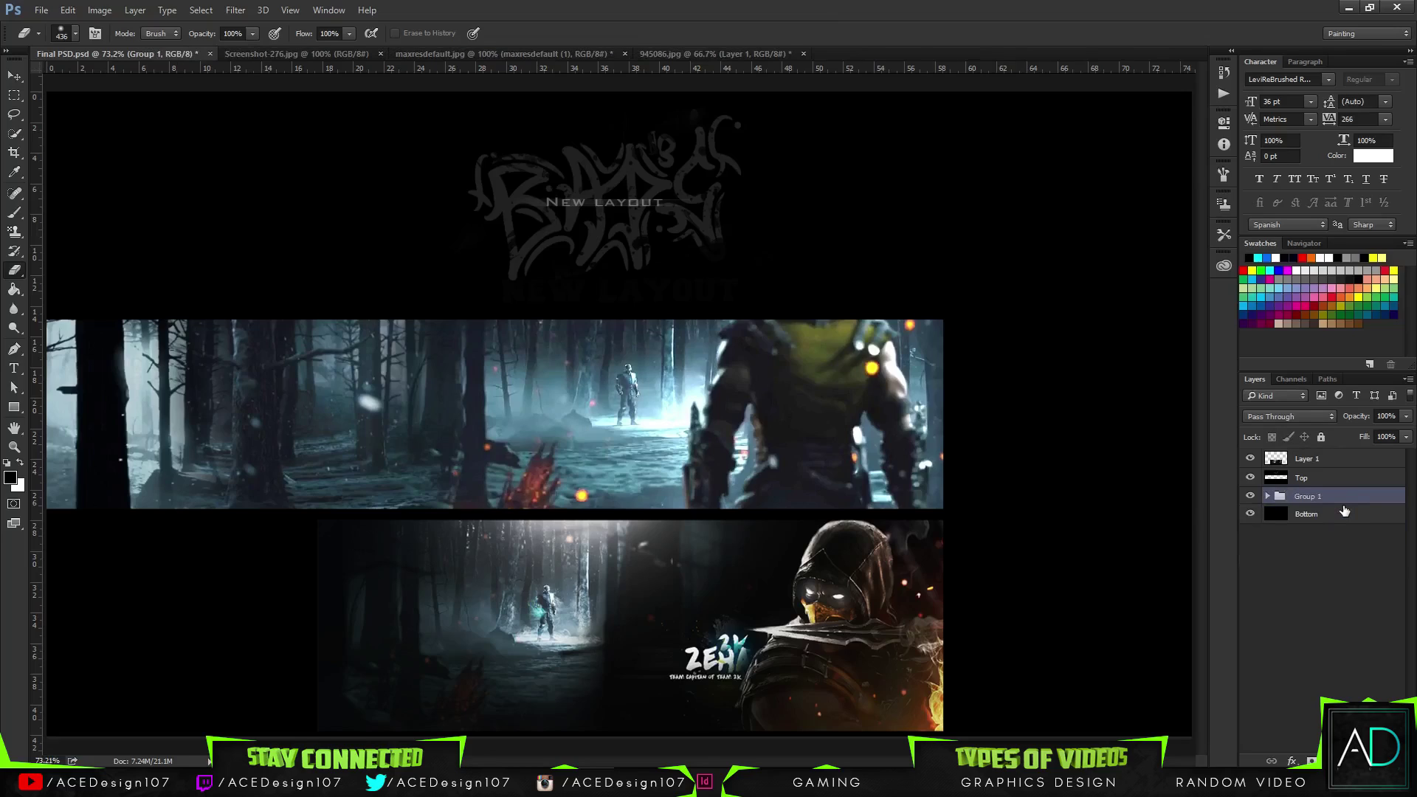
key(ctrl+j)
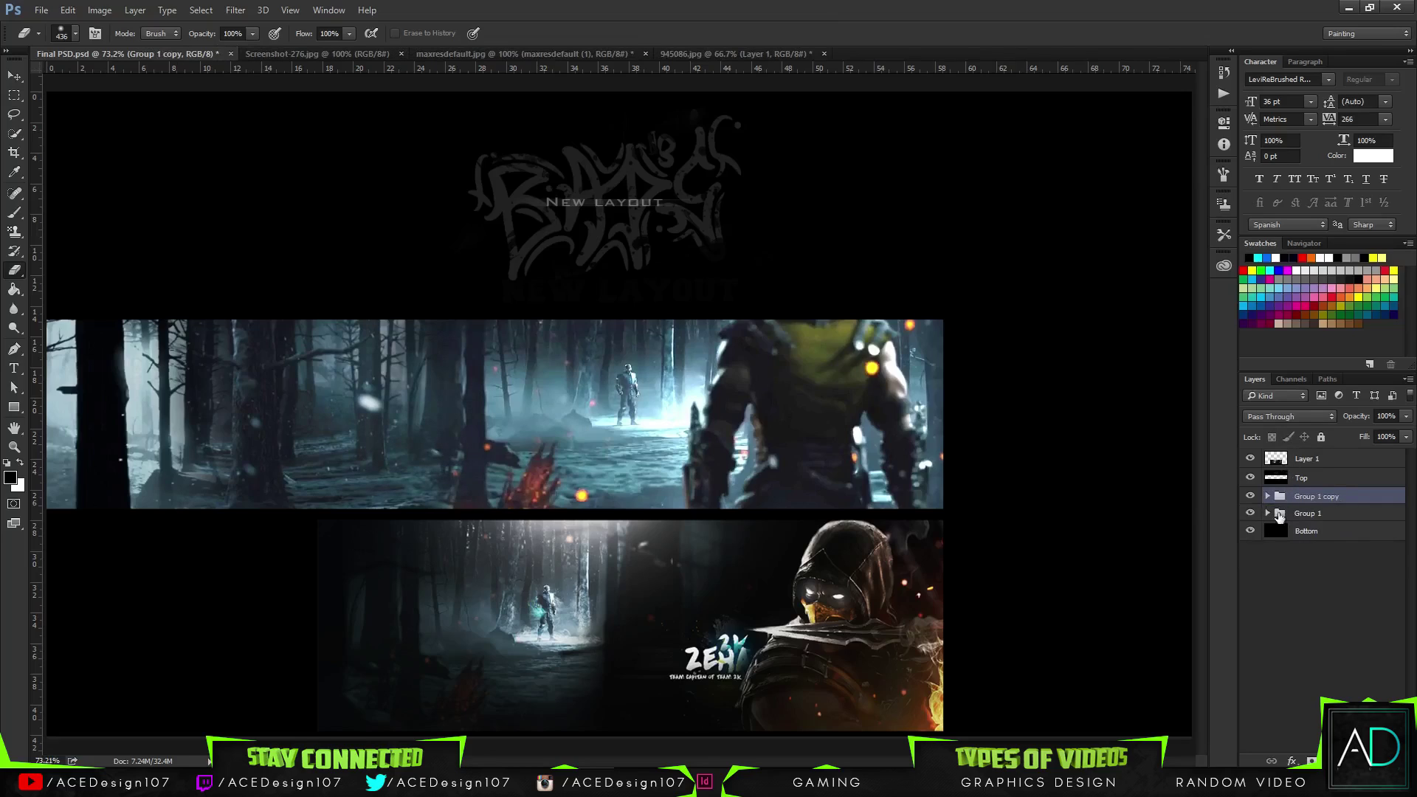
key(ctrl+e)
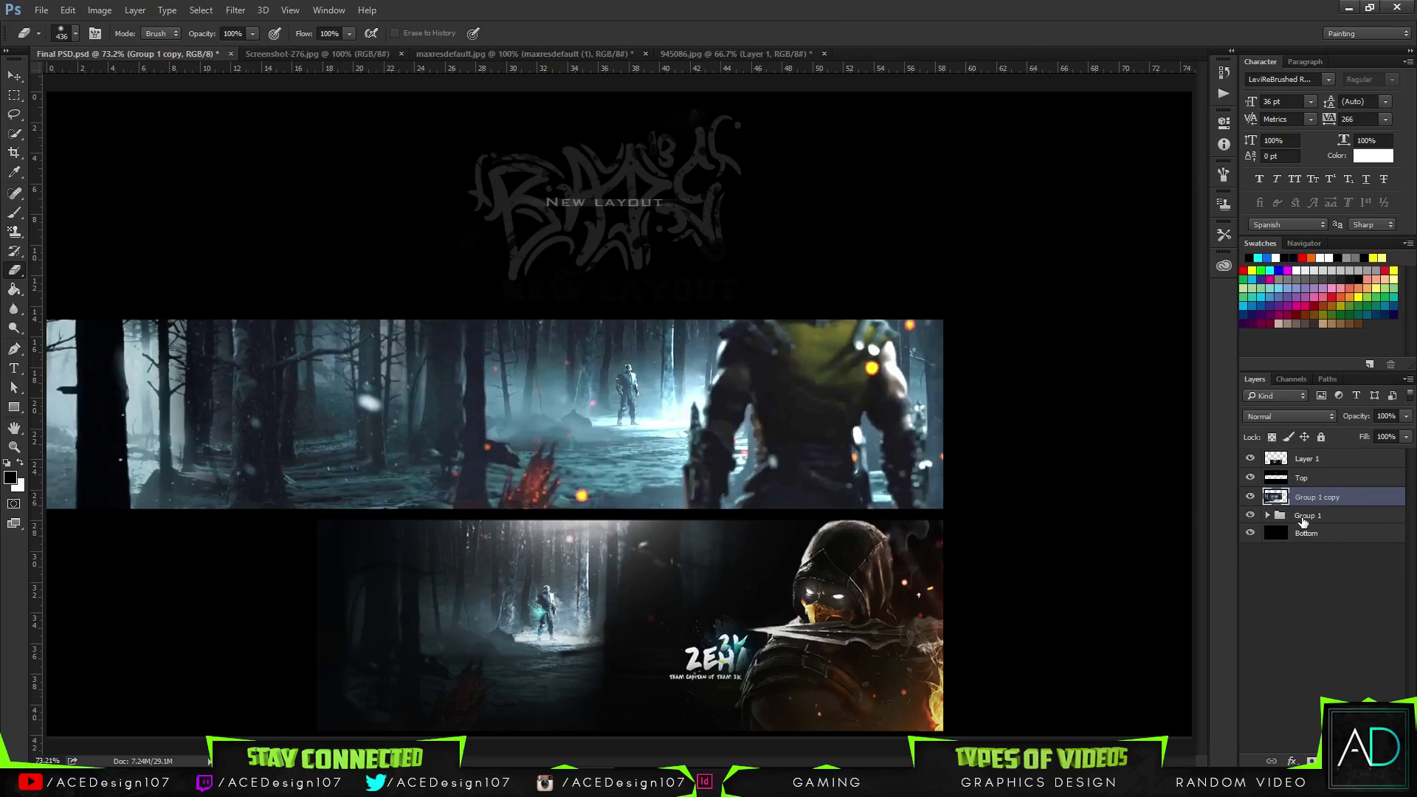
- Rename the original group Back up and the merged layer Backing, and hide the Back up group
double_click(1303, 516)
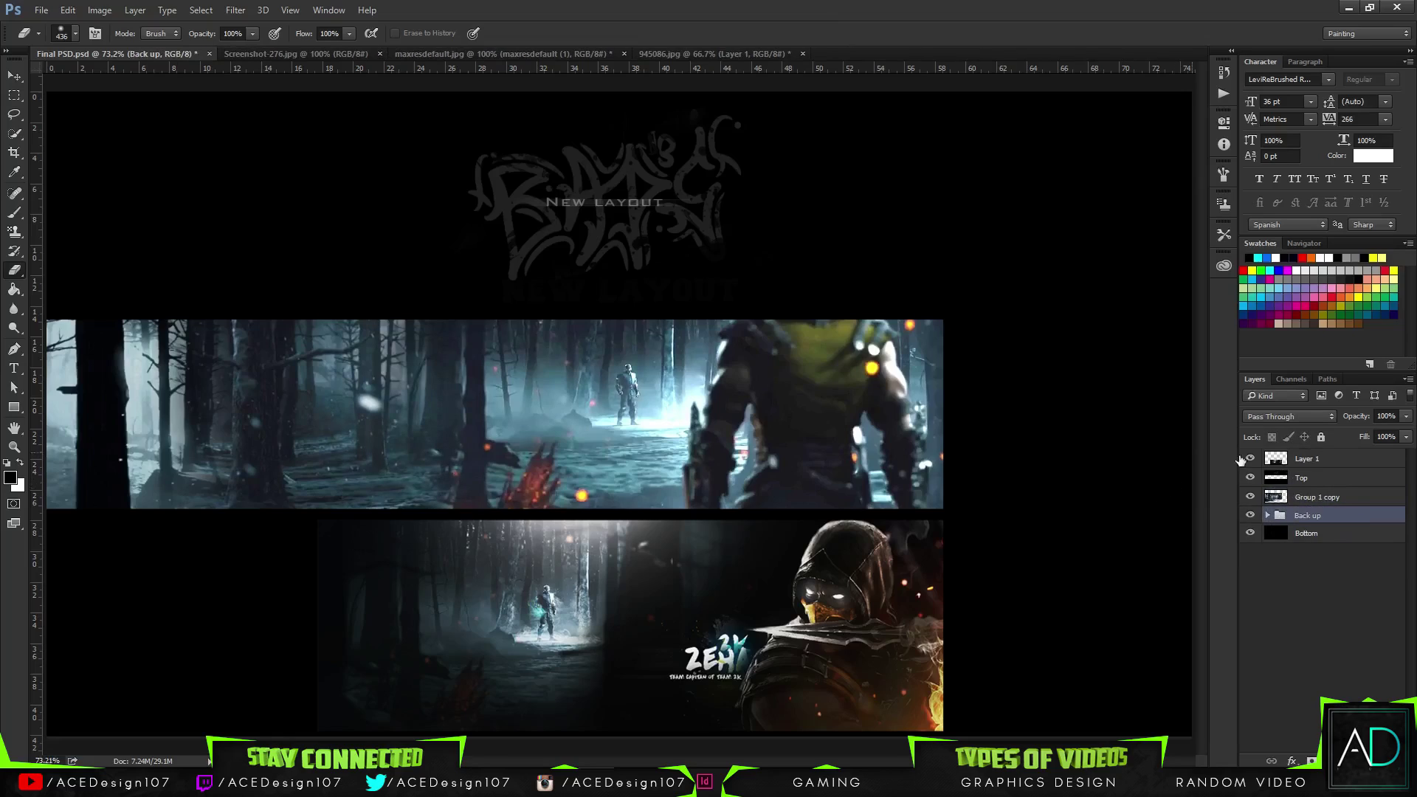
double_click(1326, 498)
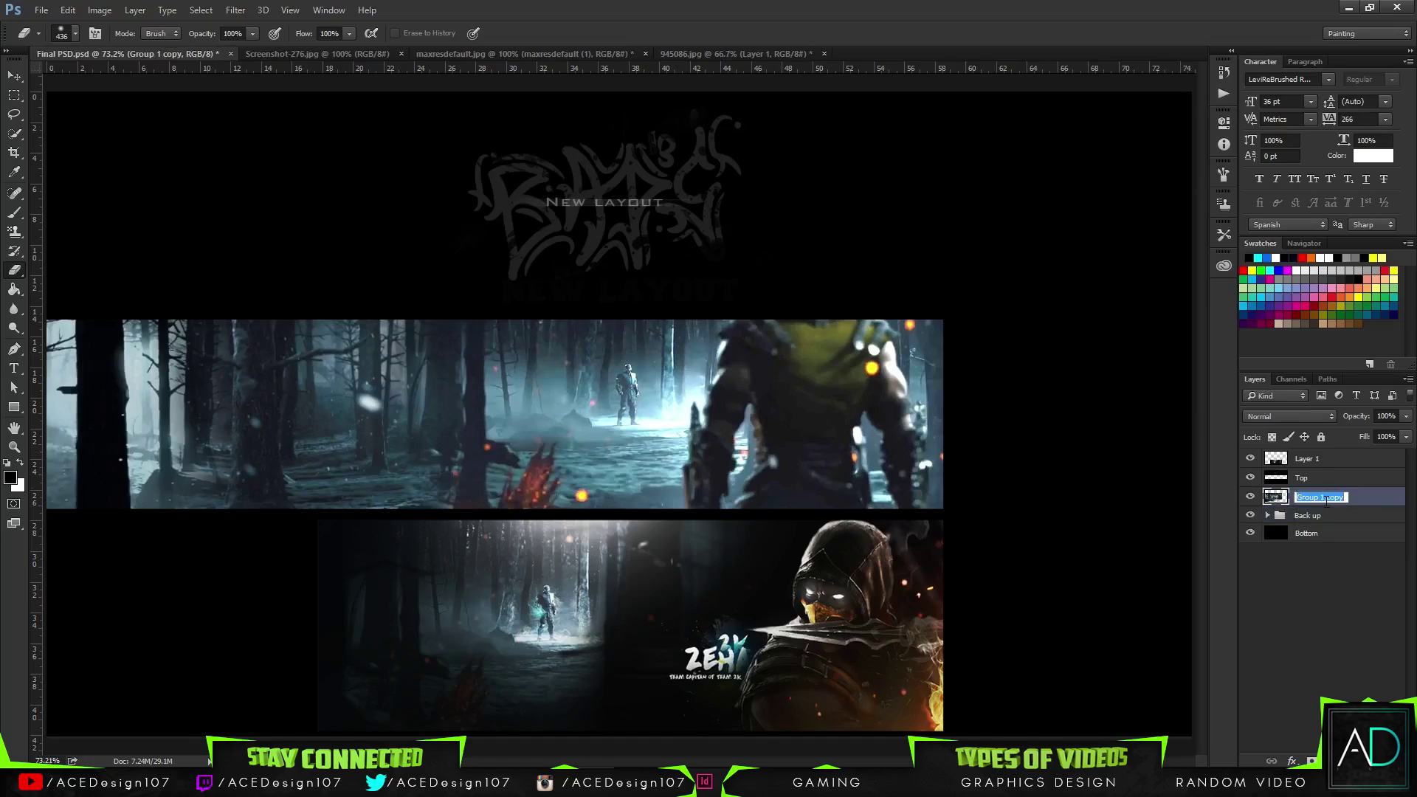
key(Return)
click(1251, 515)
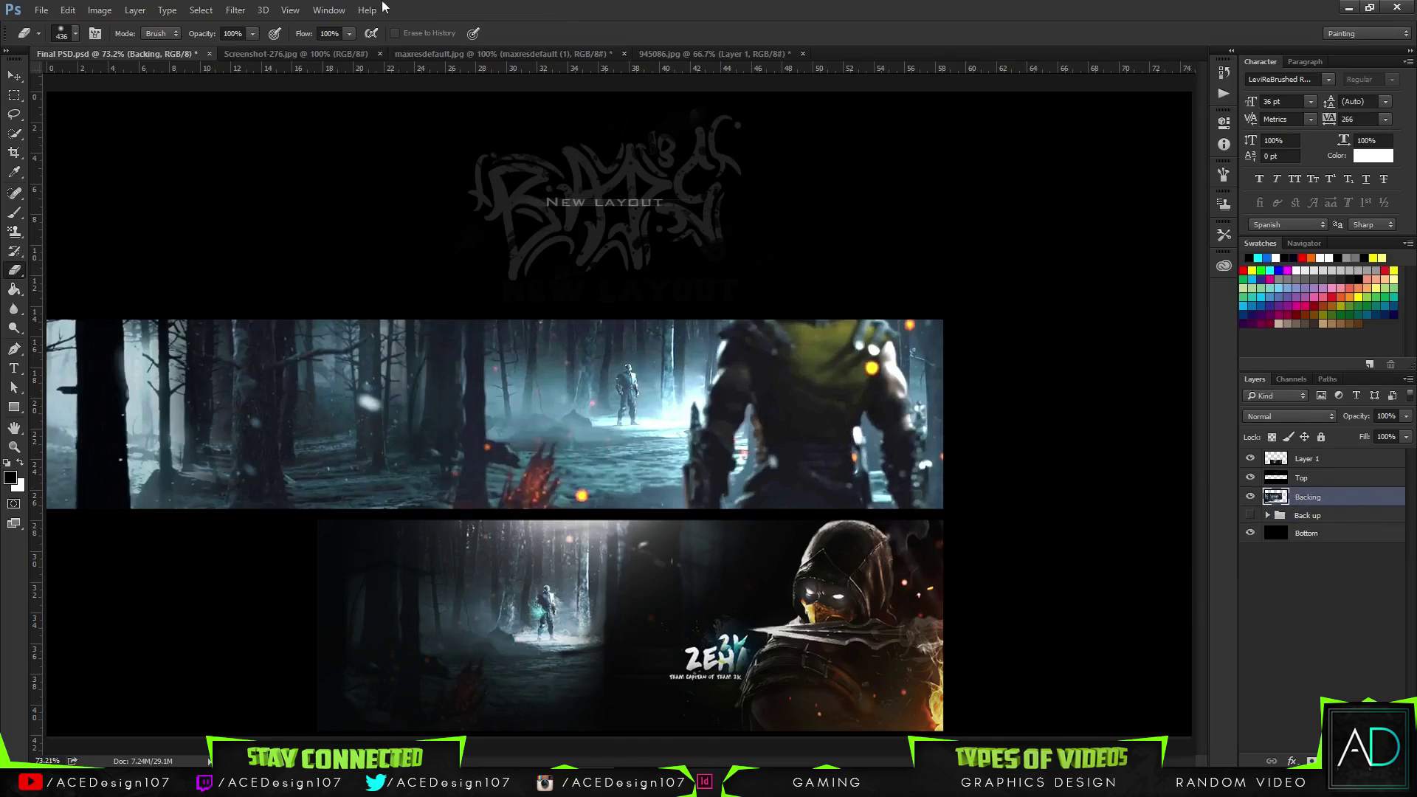
- Bring the cut-out hooded figure from 945086.jpg into Final PSD.psd, on a layer above Backing
click(704, 57)
key(v)
drag(510, 242, 554, 465)
drag(555, 472, 631, 262)
- Scale the hooded figure down to about 42% and flip it horizontally
key(ctrl+t)
drag(1086, 225, 865, 417)
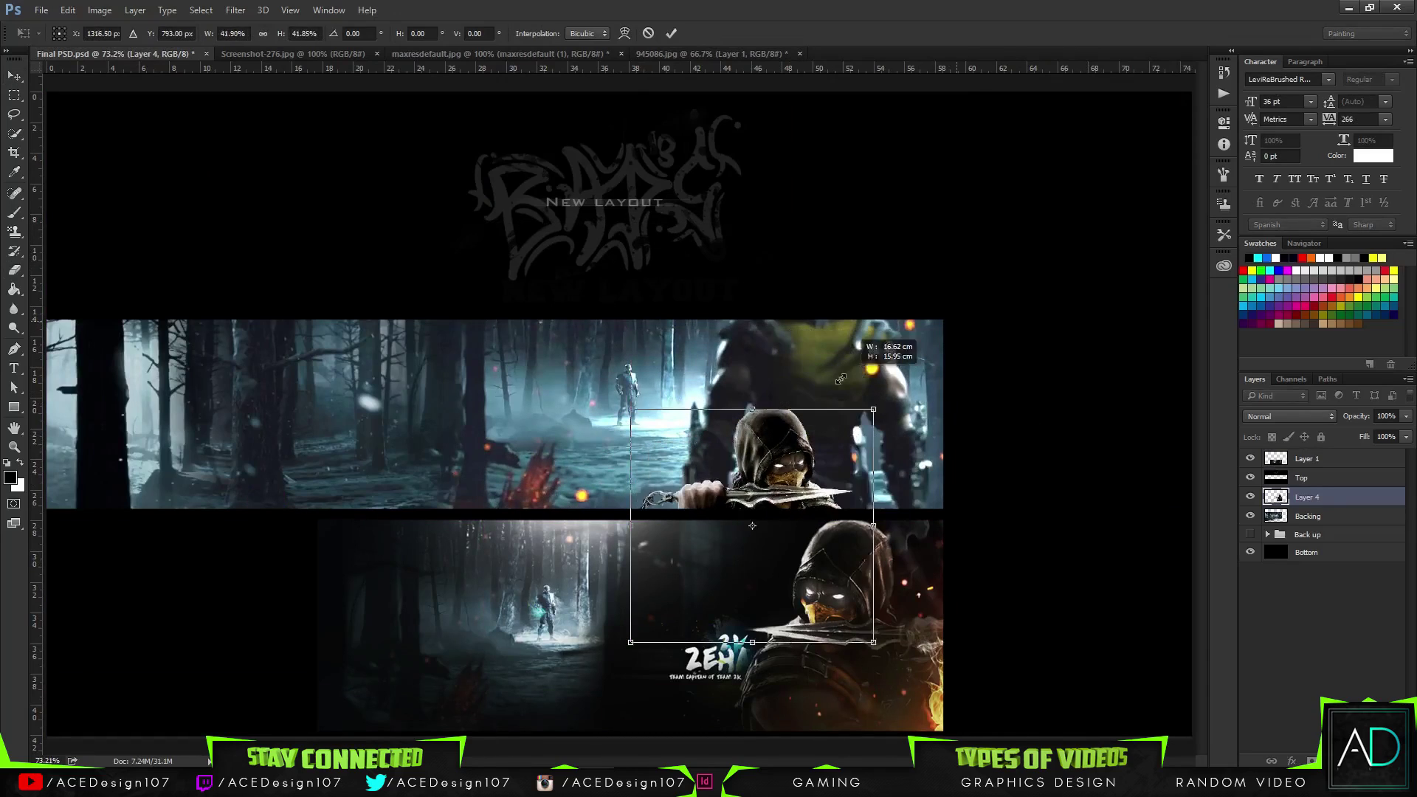
right_click(775, 443)
click(812, 664)
- Enlarge the flipped figure to about 48% and place it over the large green fighter at the banner's right end
drag(825, 495, 932, 387)
drag(973, 533, 1030, 587)
drag(918, 477, 881, 448)
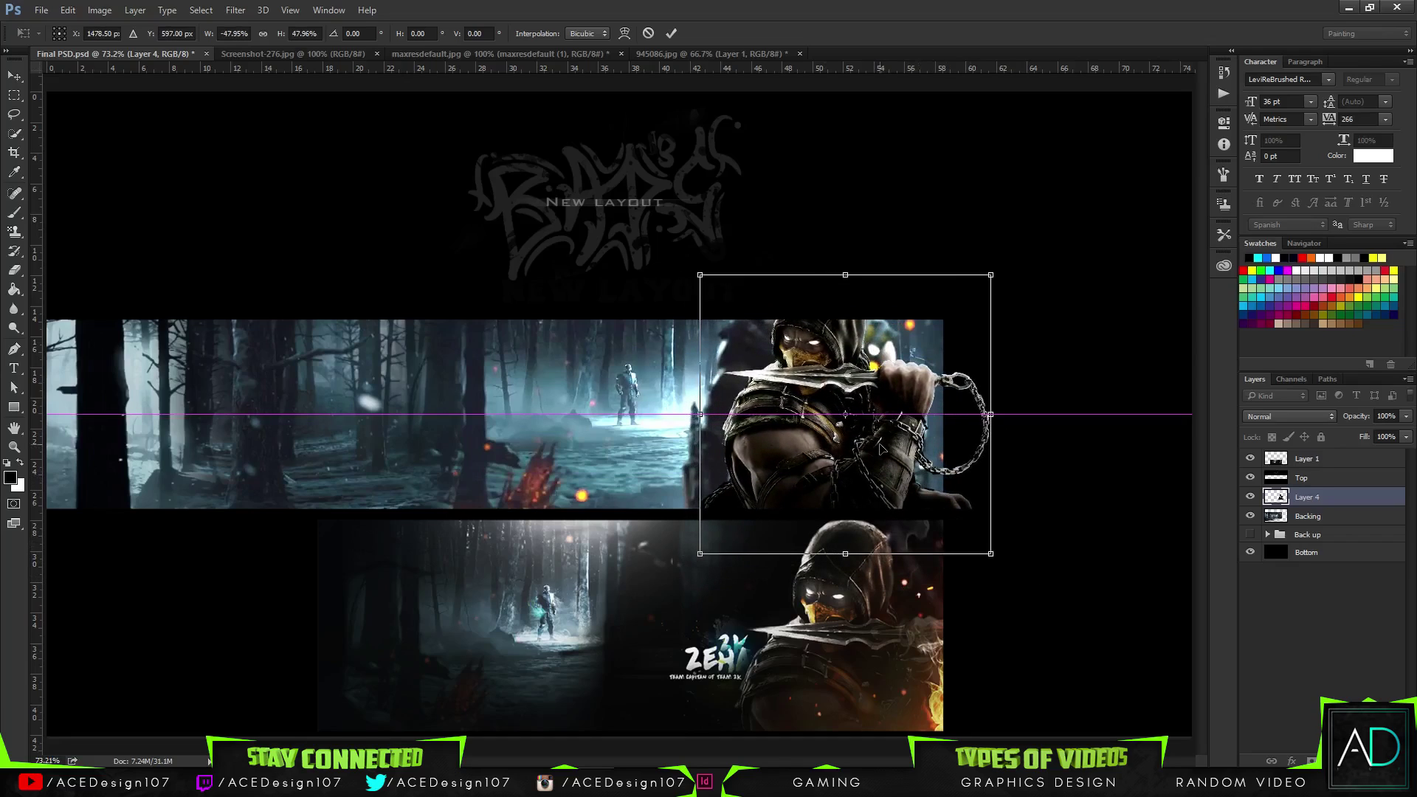
drag(989, 554, 1011, 574)
drag(920, 471, 927, 504)
drag(1013, 604, 1003, 588)
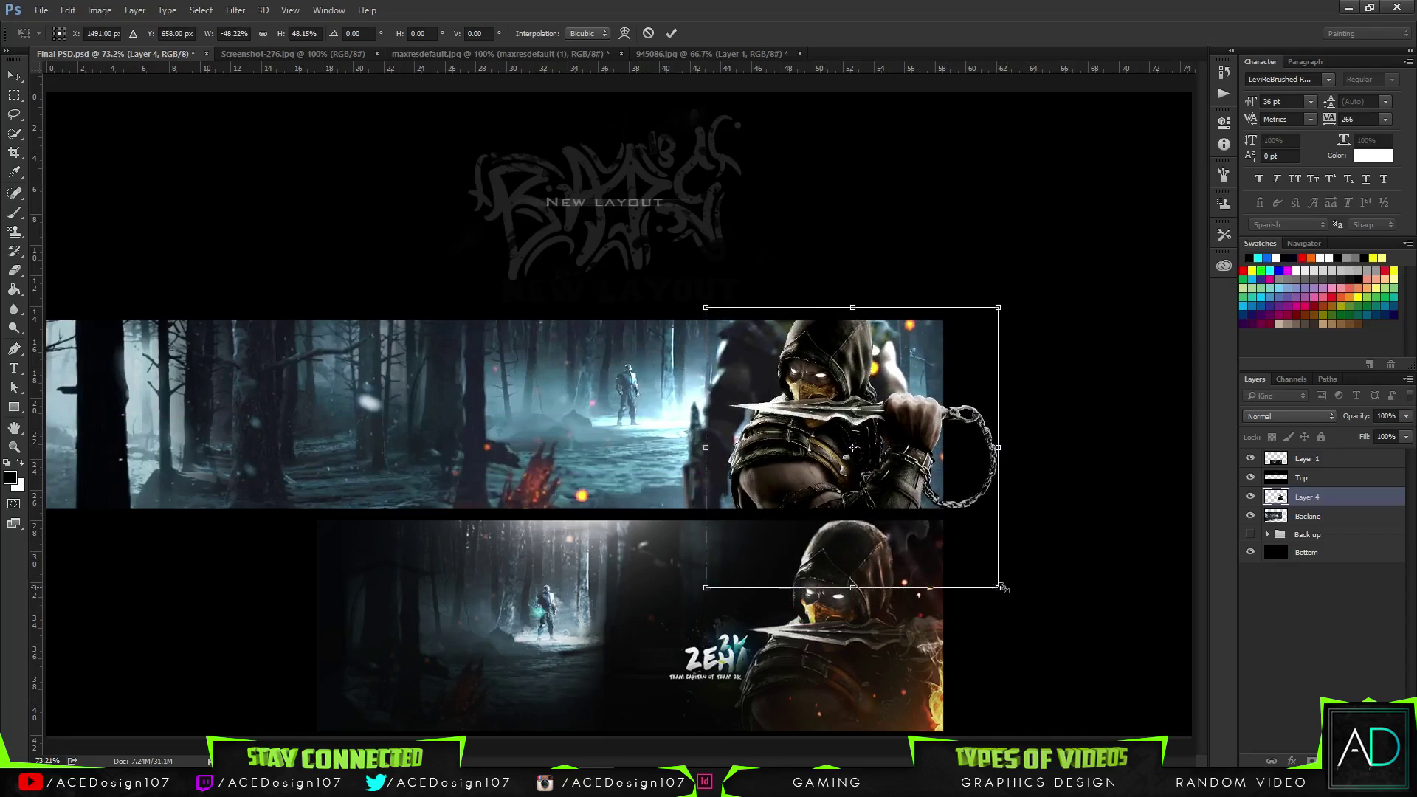
key(Return)
drag(880, 420, 885, 432)
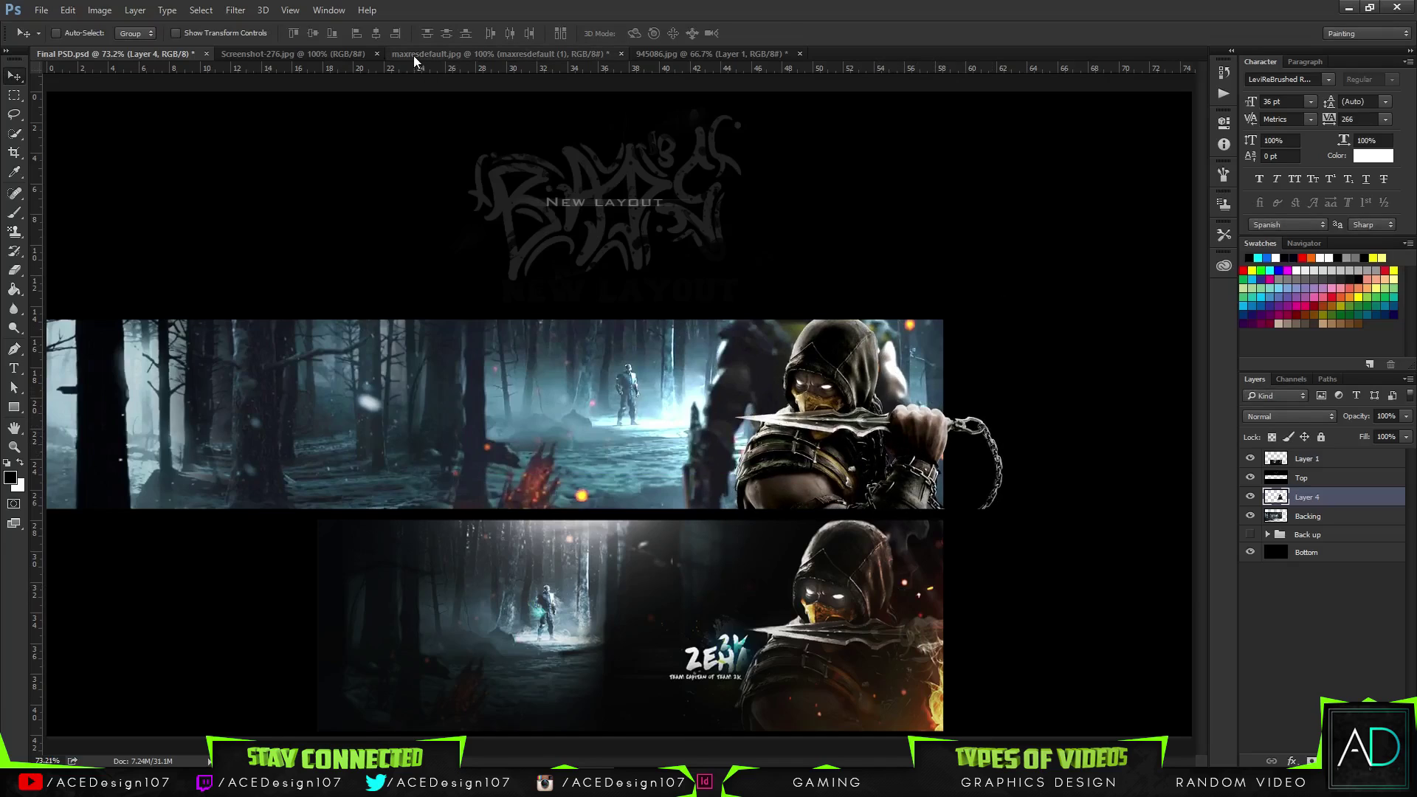
- Bring the dark forest image from maxresdefault.jpg into Final PSD.psd and enlarge it across the right part of the band
click(491, 51)
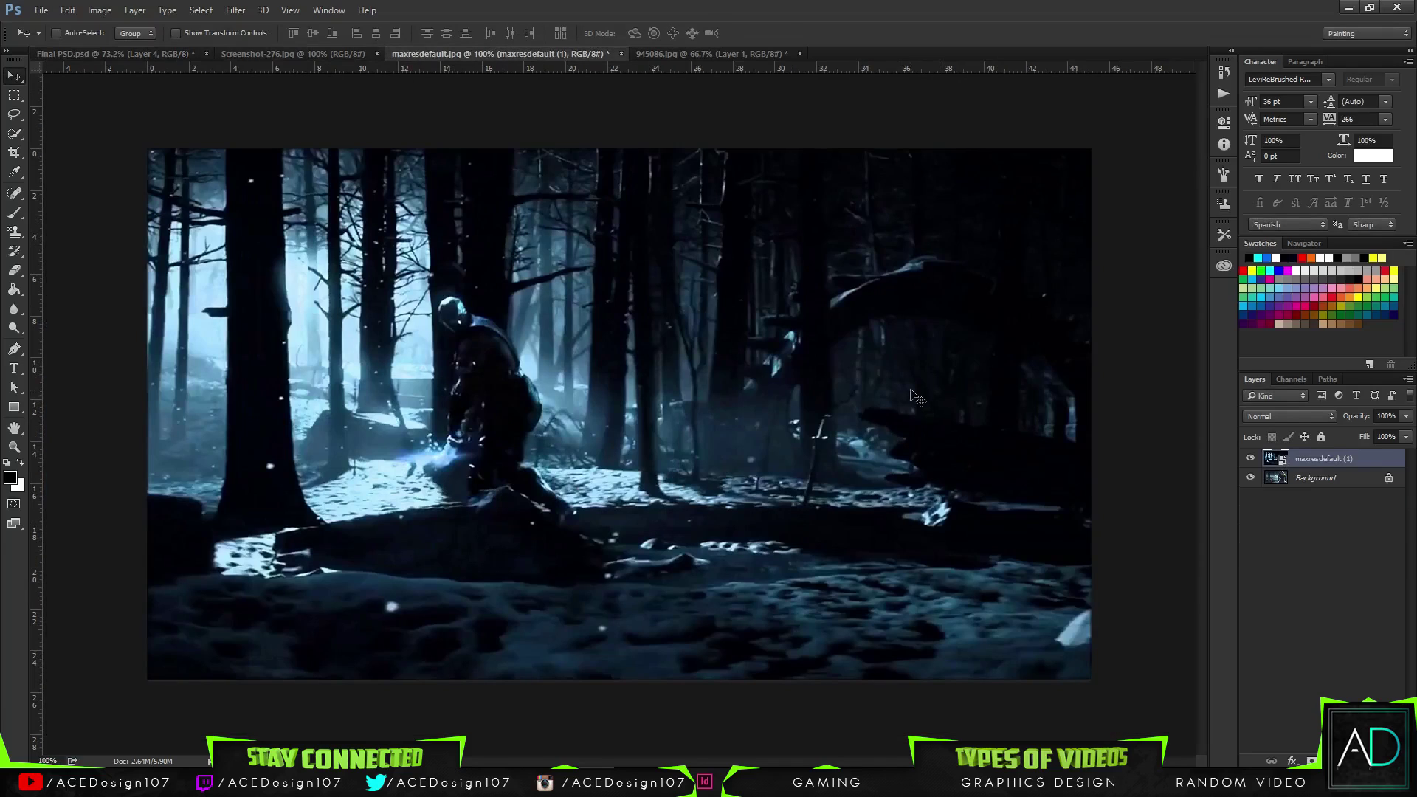
drag(493, 294, 765, 370)
key(ctrl+t)
drag(576, 265, 115, 81)
drag(561, 309, 952, 519)
key(Return)
- Rasterize the added forest layer, erase its left part, and try erasing it over the hooded figure
key(e)
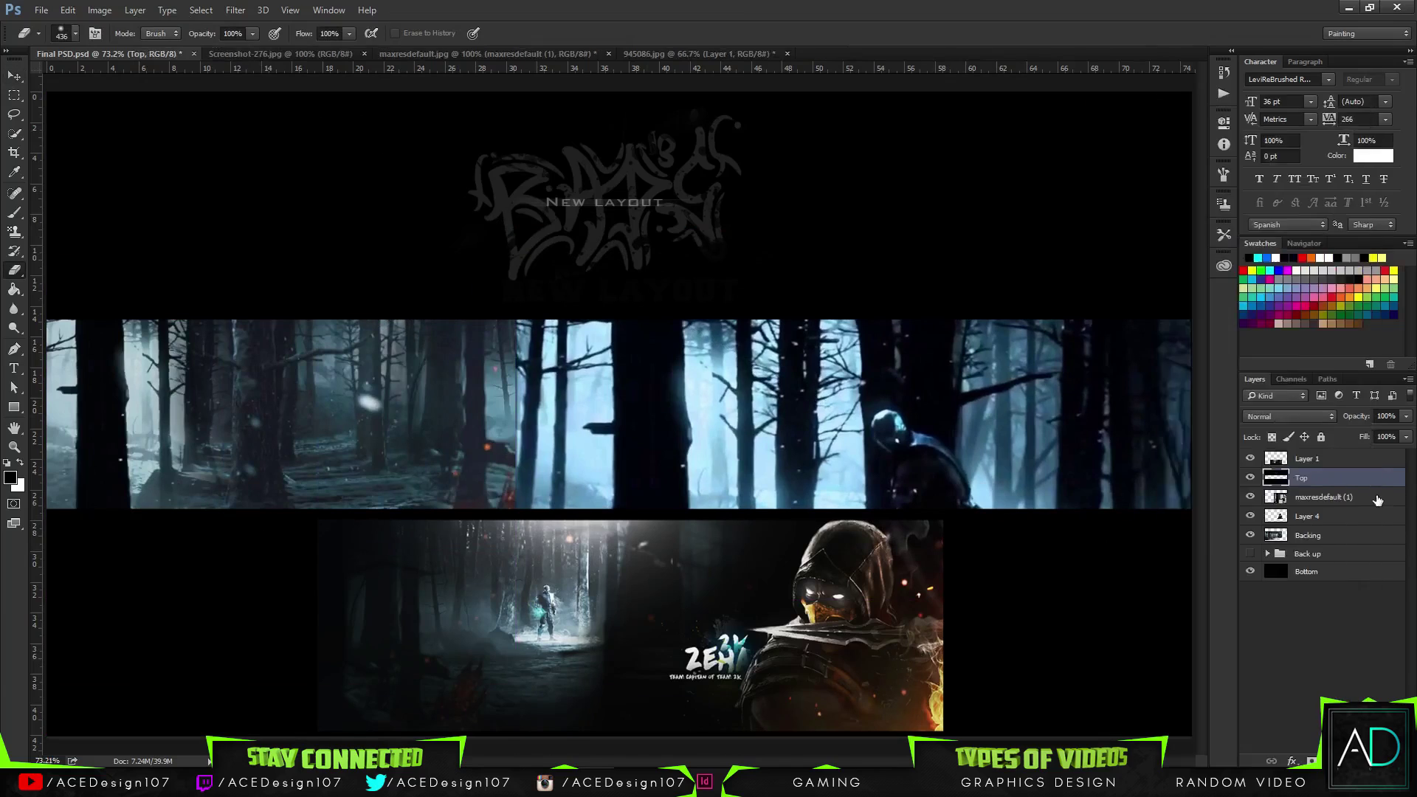
right_click(1375, 496)
click(1259, 329)
mouse_move(606, 291)
mouse_down()
mouse_move(475, 434)
mouse_move(525, 519)
mouse_move(611, 293)
mouse_move(622, 516)
mouse_move(621, 461)
mouse_move(718, 397)
mouse_up()
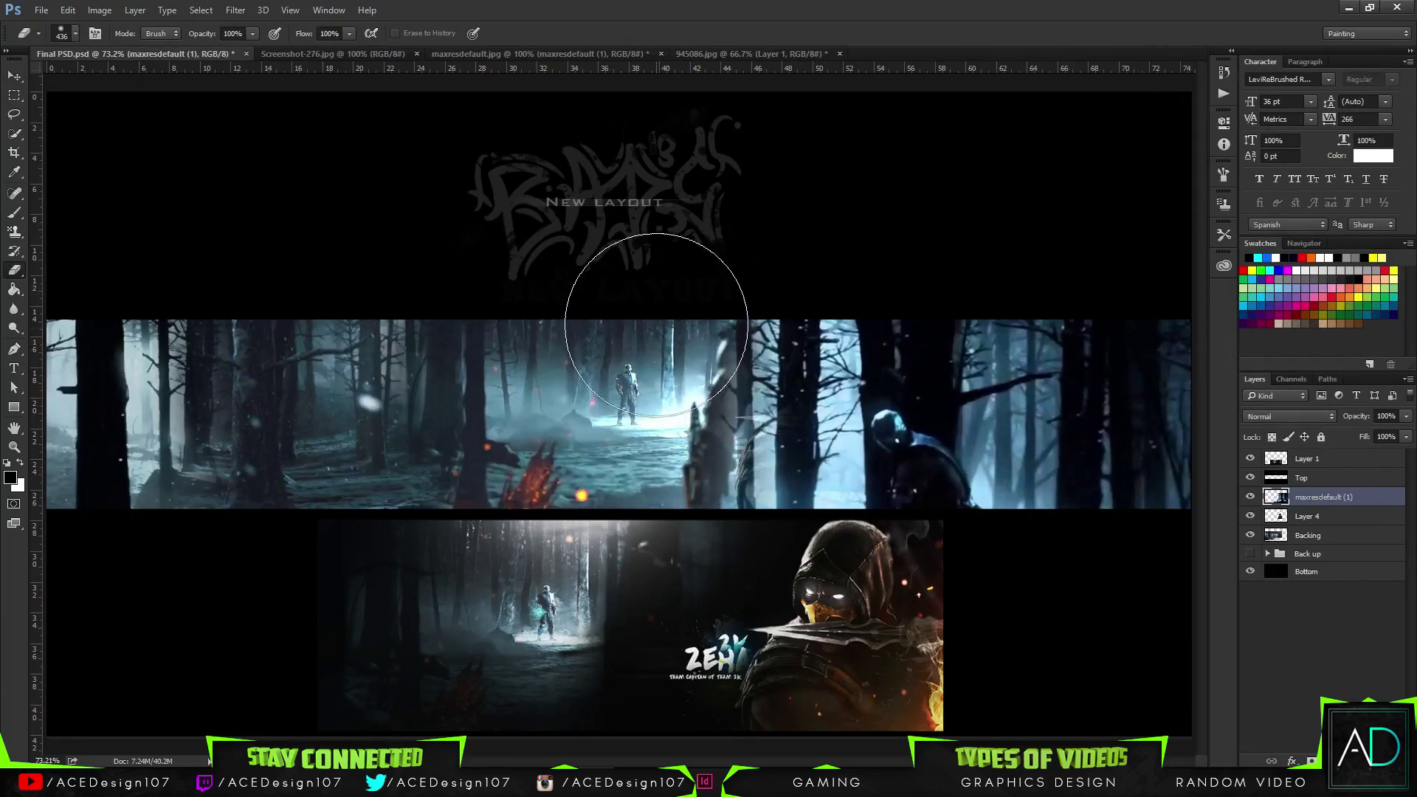
drag(949, 275, 913, 510)
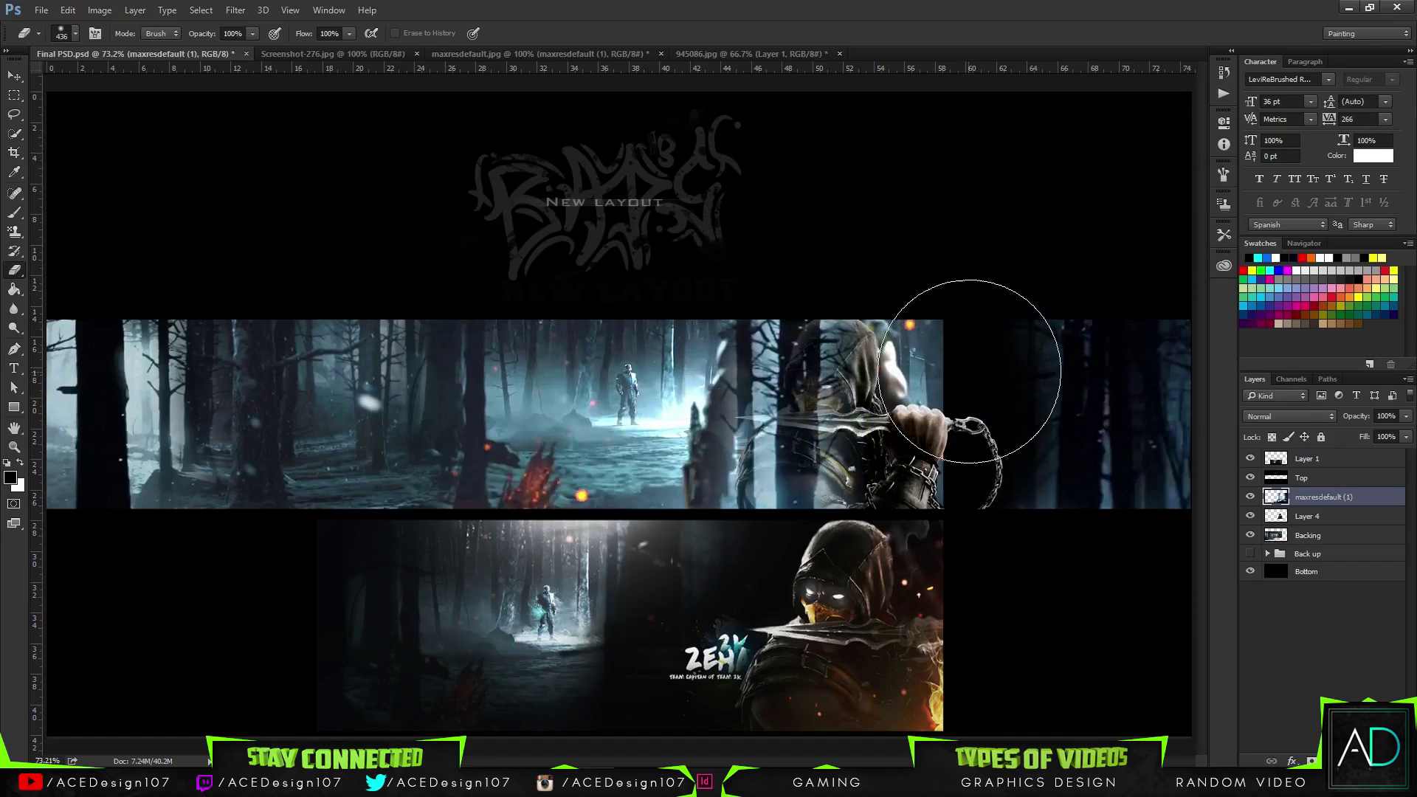
key(ctrl+z)
- Erase more of the added forest layer on its right side and shift the layer left
mouse_move(1048, 408)
mouse_down()
mouse_move(1176, 606)
mouse_move(1144, 282)
mouse_move(1017, 522)
mouse_move(1004, 326)
mouse_move(994, 417)
mouse_up()
key(v)
drag(997, 537, 941, 538)
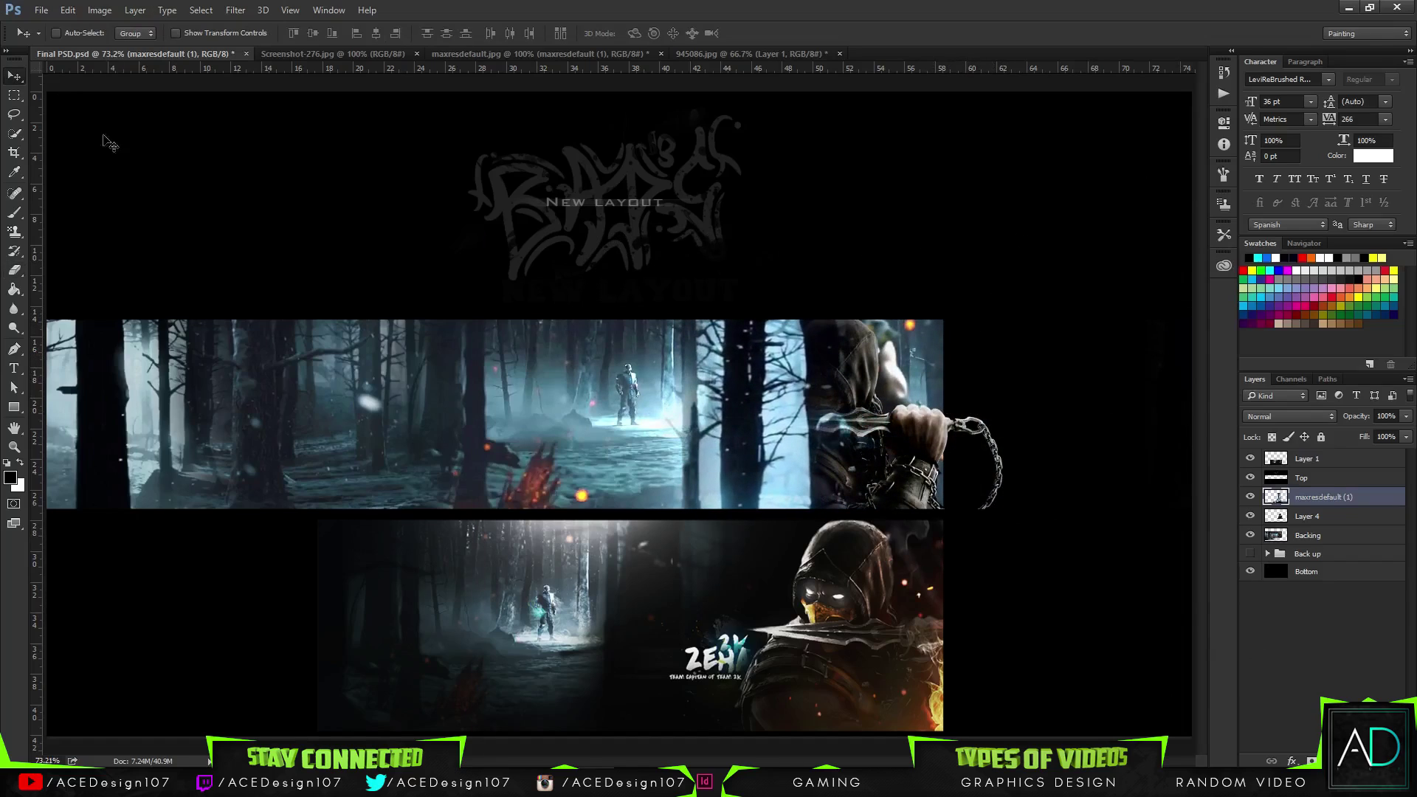
- Stack the added forest layer beneath Layer 4 and erase its left edge with a 436 px Eraser at 100% hardness
key(b)
key(e)
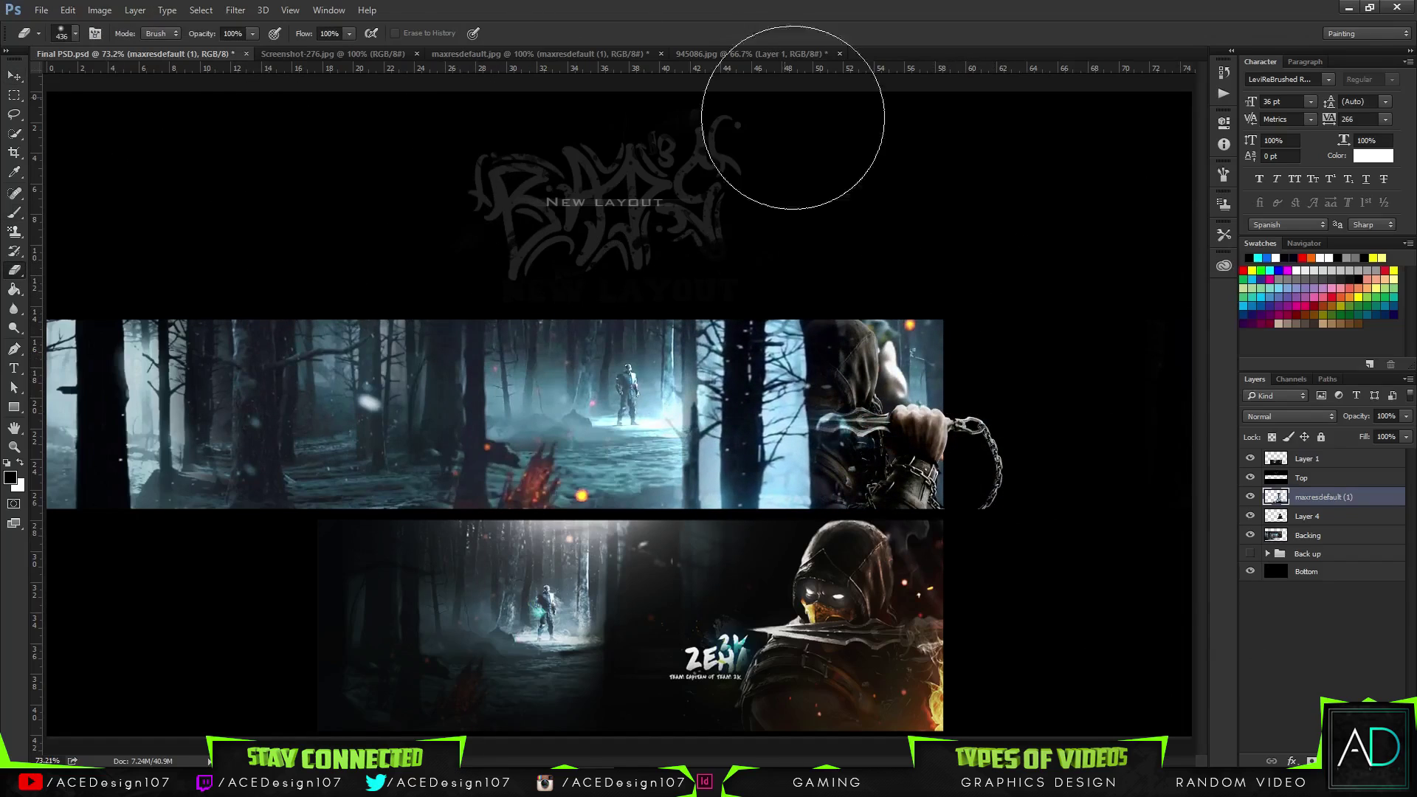
drag(1321, 498, 1323, 524)
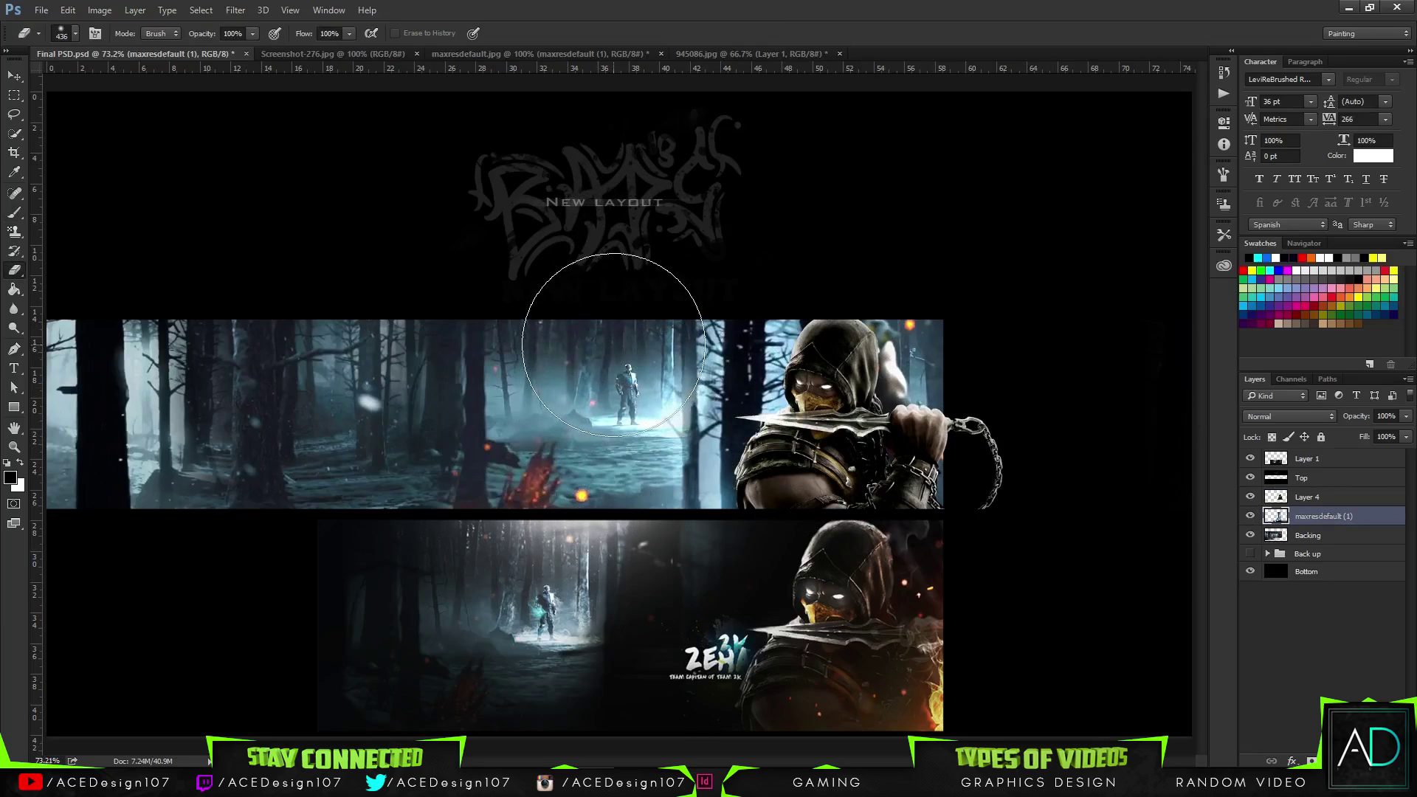
click(76, 34)
drag(107, 120, 178, 120)
drag(596, 344, 580, 340)
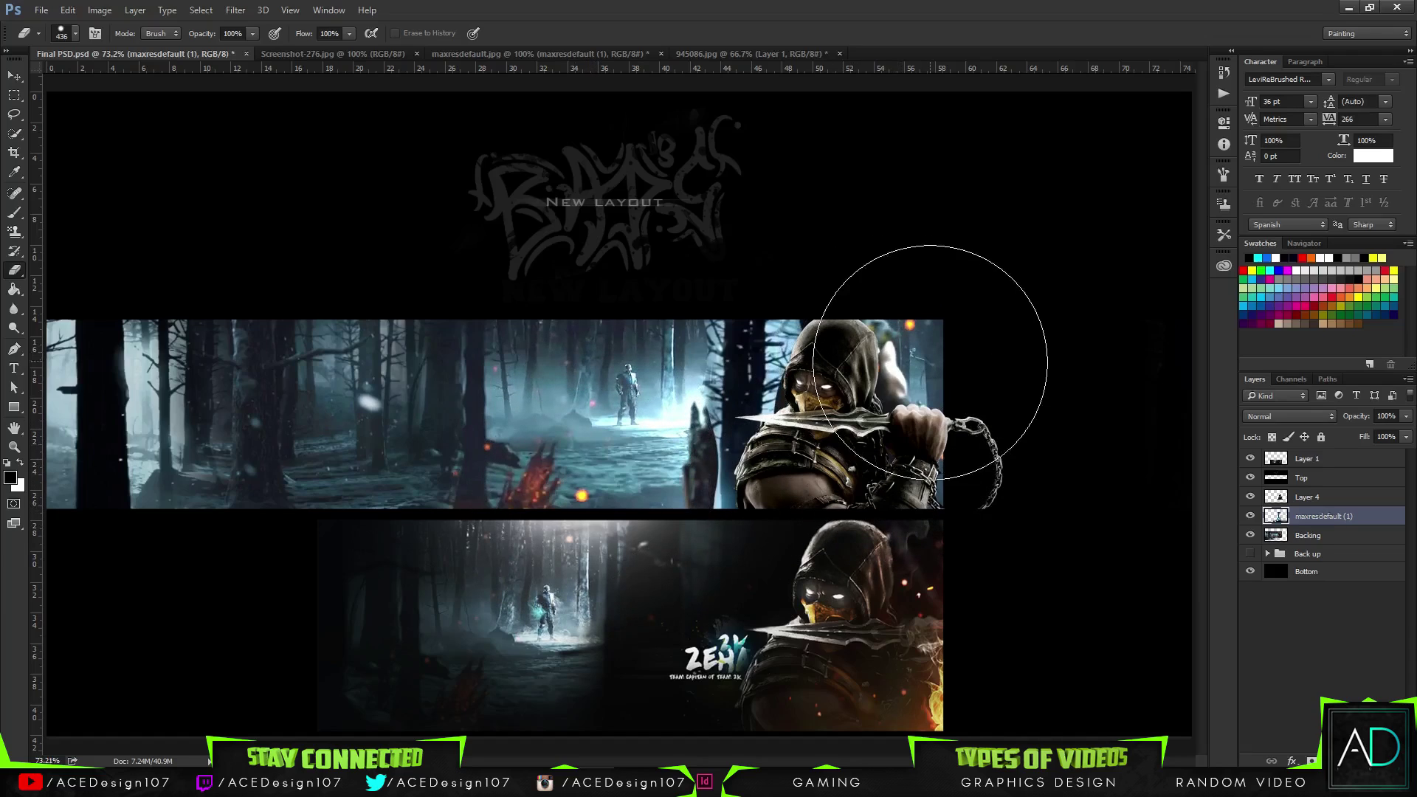
- Enlarge the added forest layer and reposition its trees just behind the hooded figure's left side
key(ctrl+t)
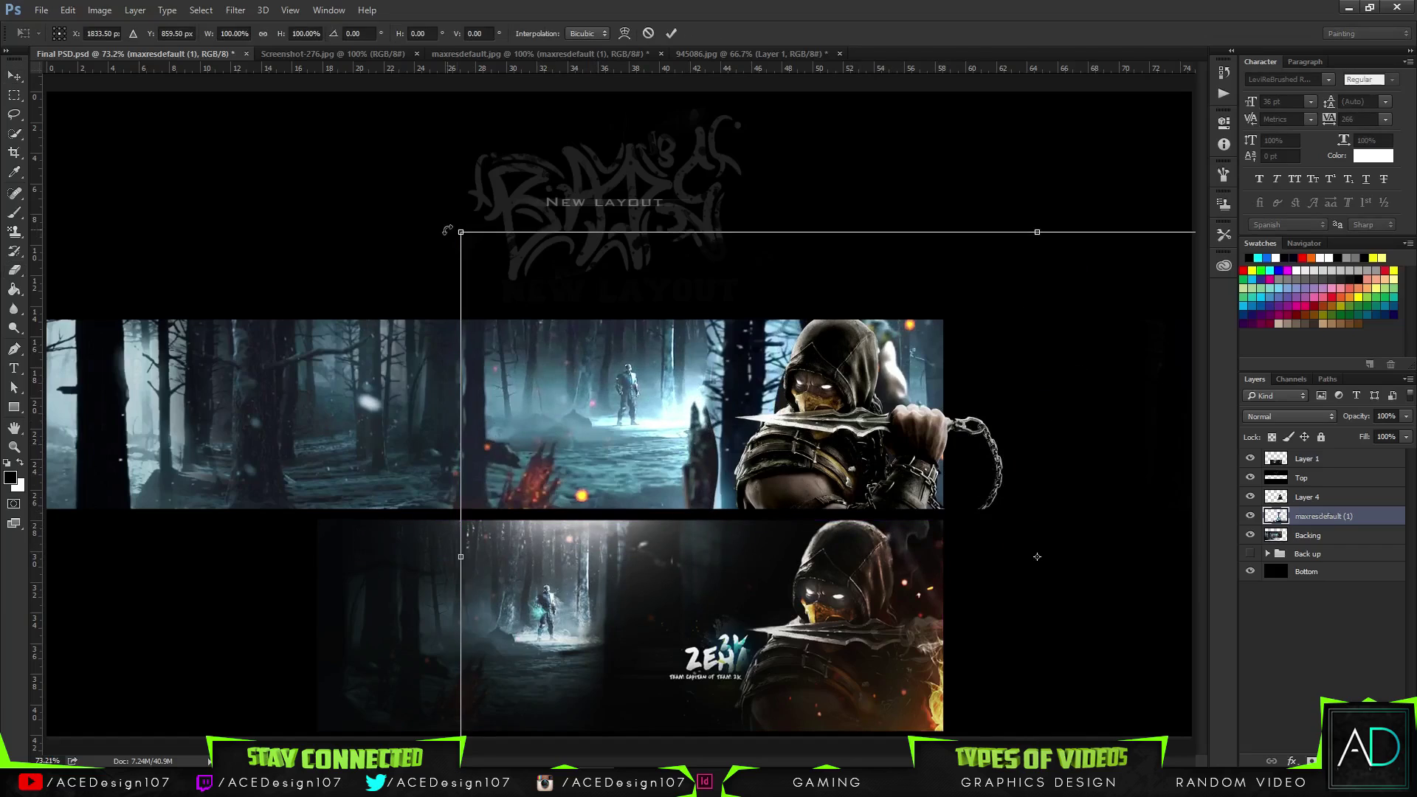
drag(462, 233, 335, 107)
drag(636, 278, 764, 324)
drag(440, 197, 200, 64)
drag(601, 279, 746, 344)
key(Return)
- Soften the 436 px Eraser's edge and delete the added maxresdefault (1) forest layer
key(e)
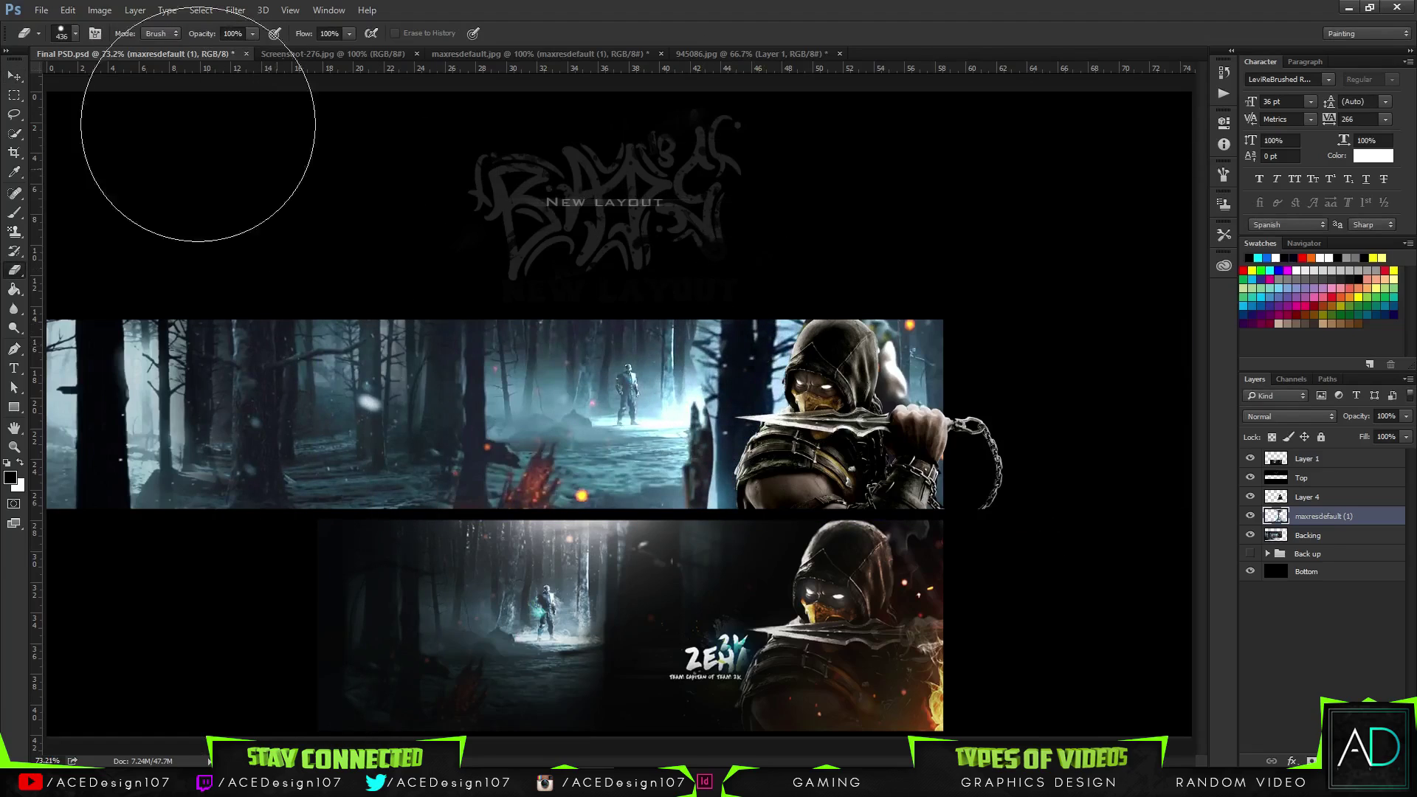
click(76, 33)
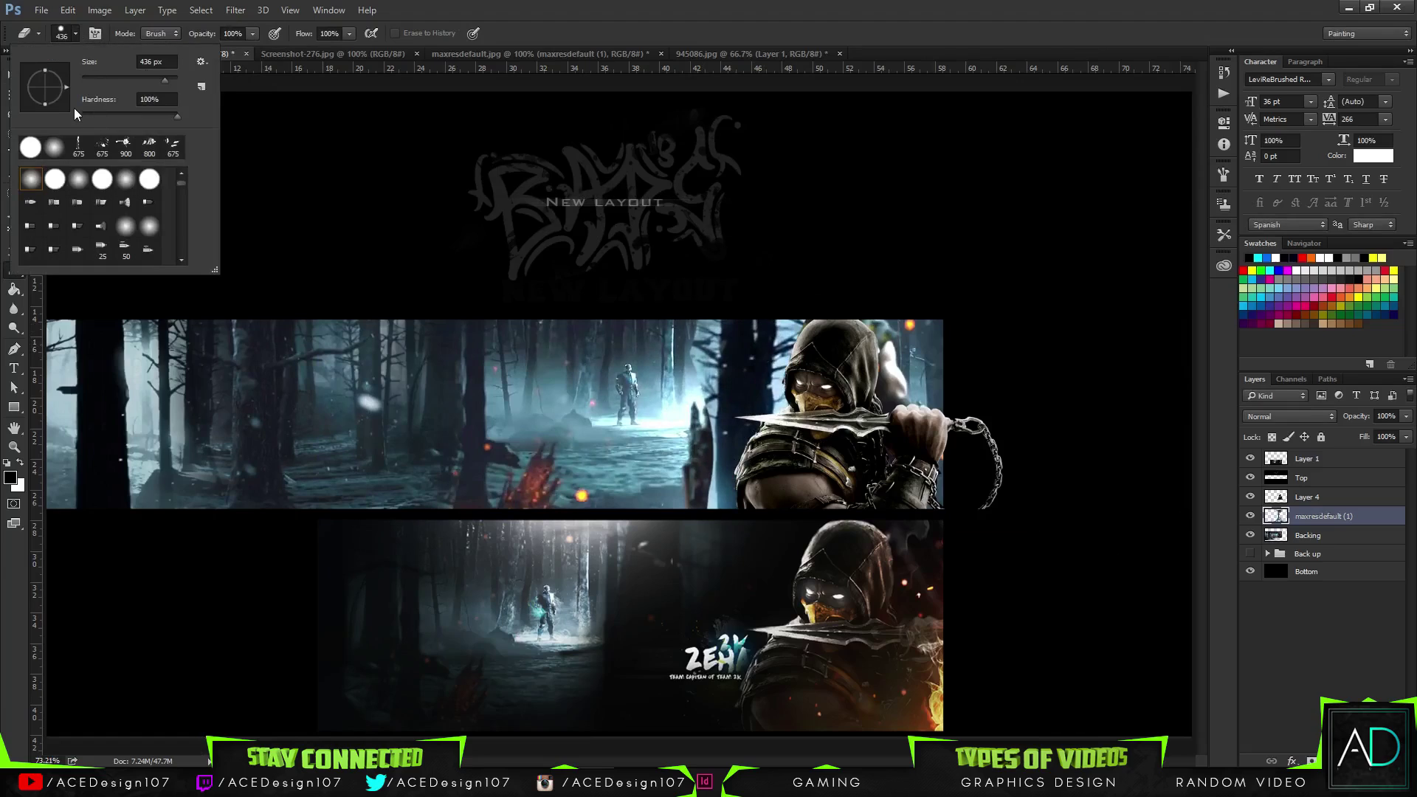
key(Return)
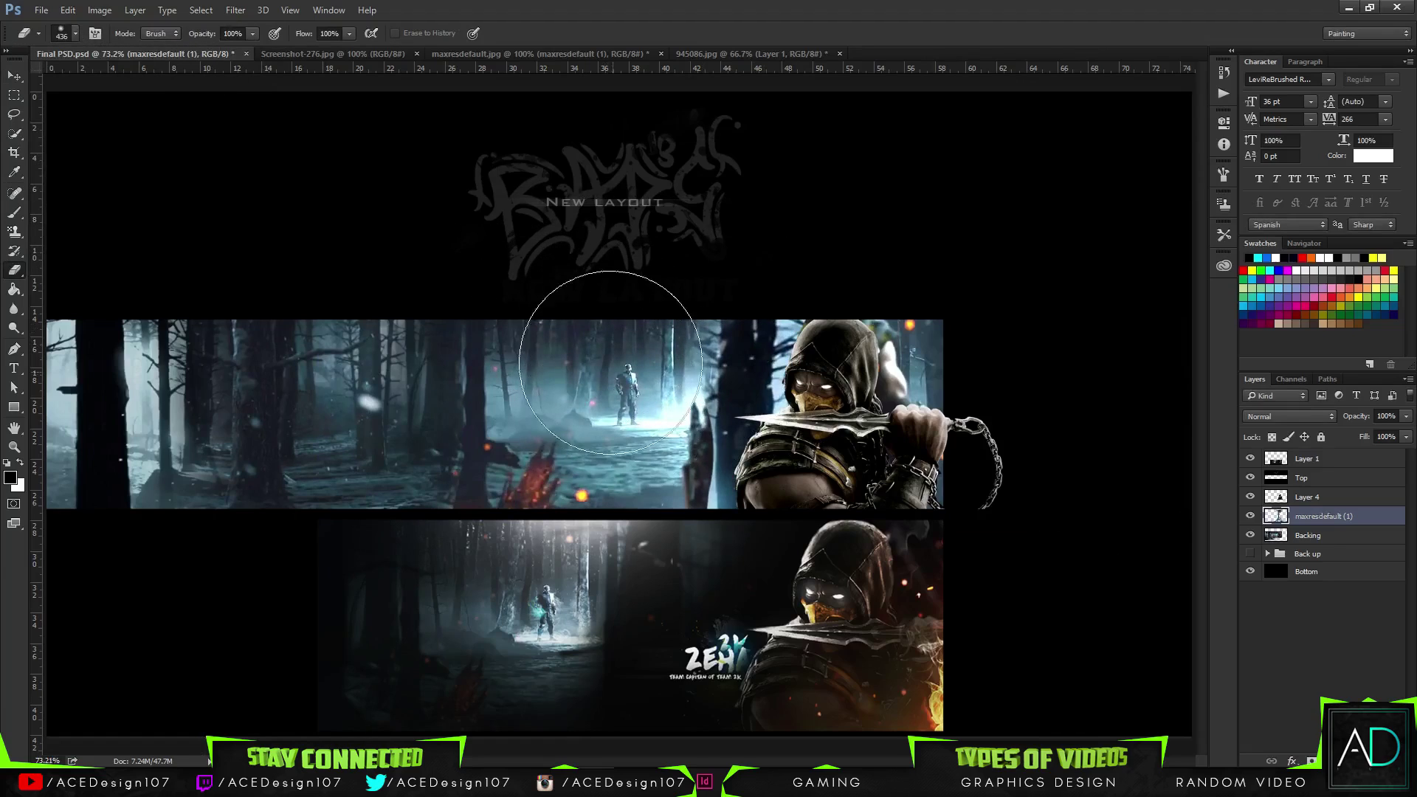
key(Delete)
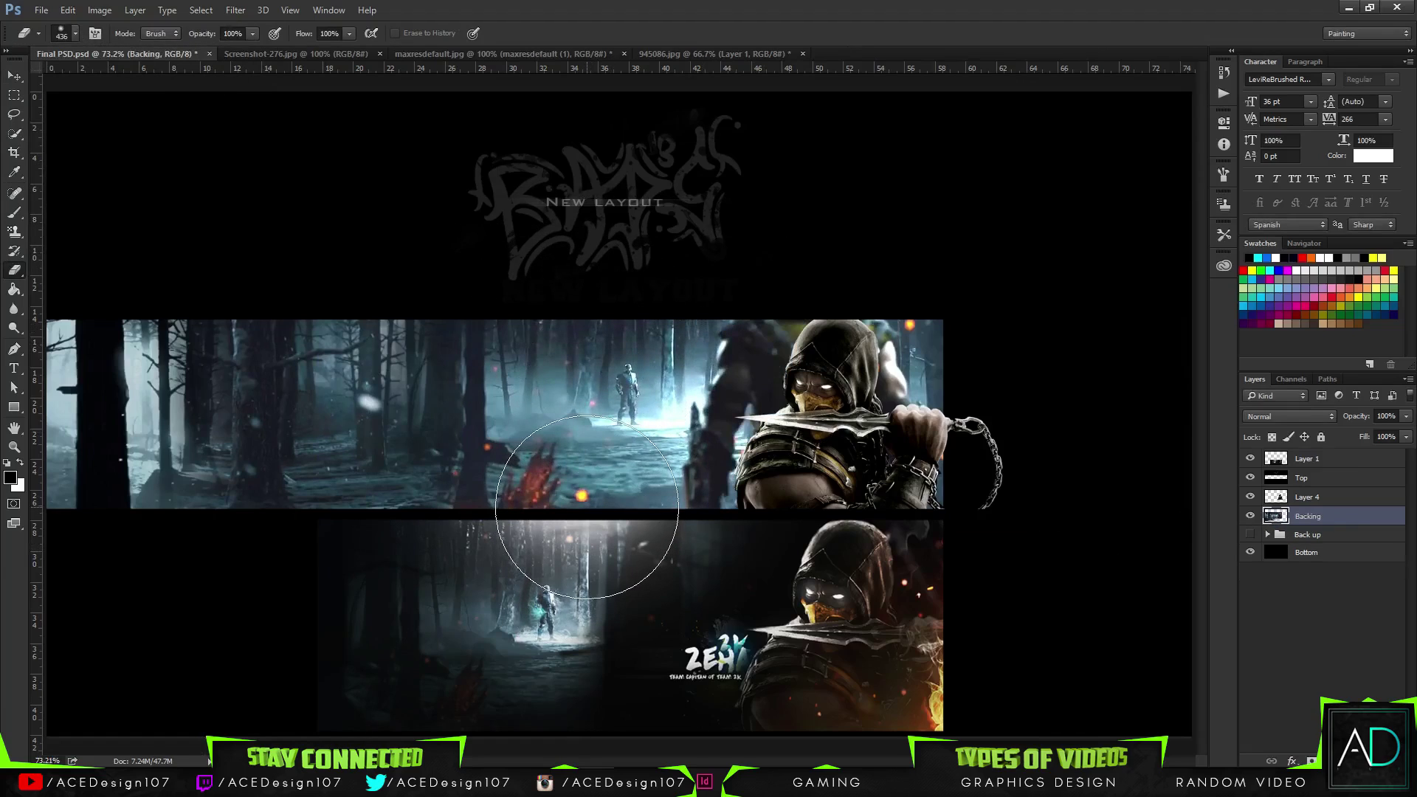
- Rename the hooded figure's layer Render and add an empty layer directly above Backing
double_click(1308, 498)
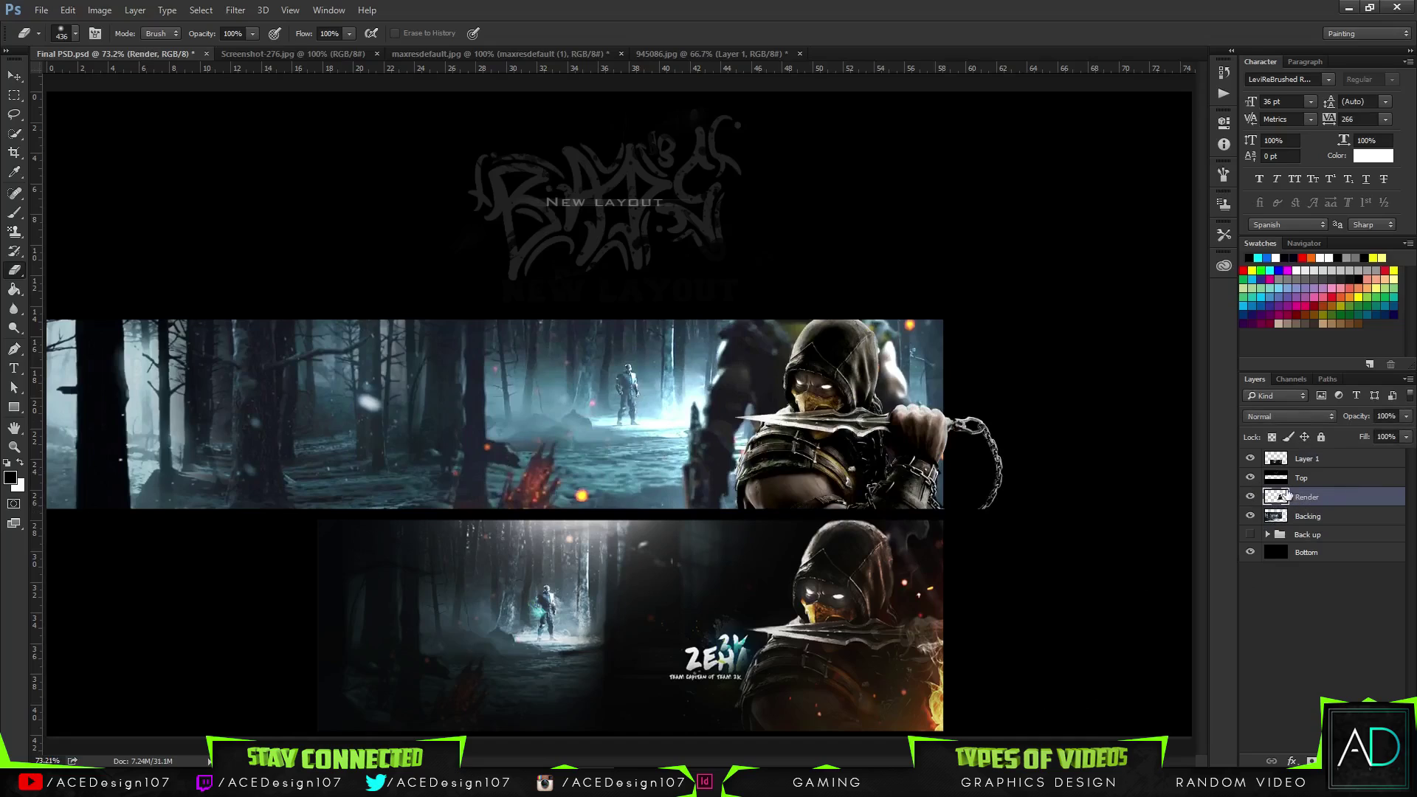
click(1365, 517)
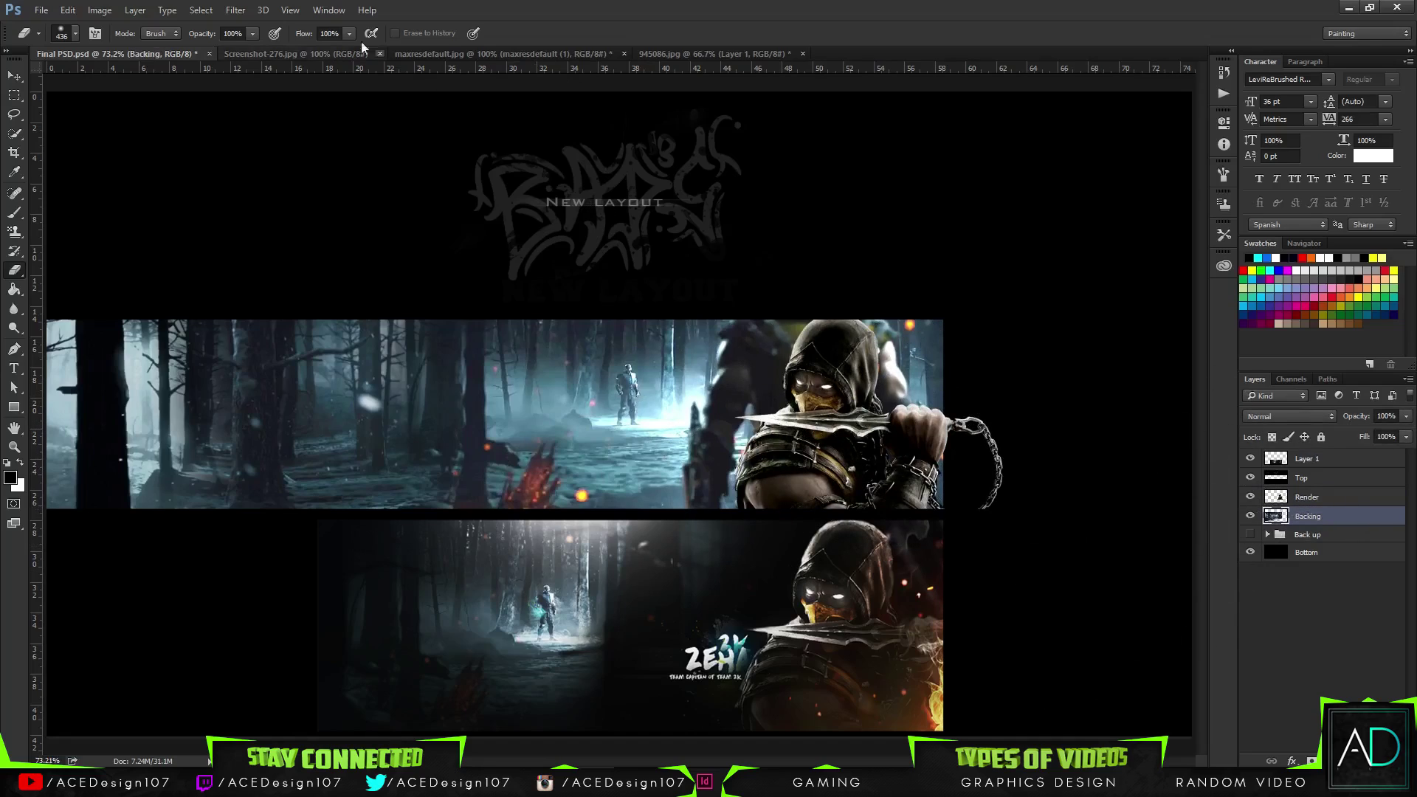
key(ctrl+shift+alt+n)
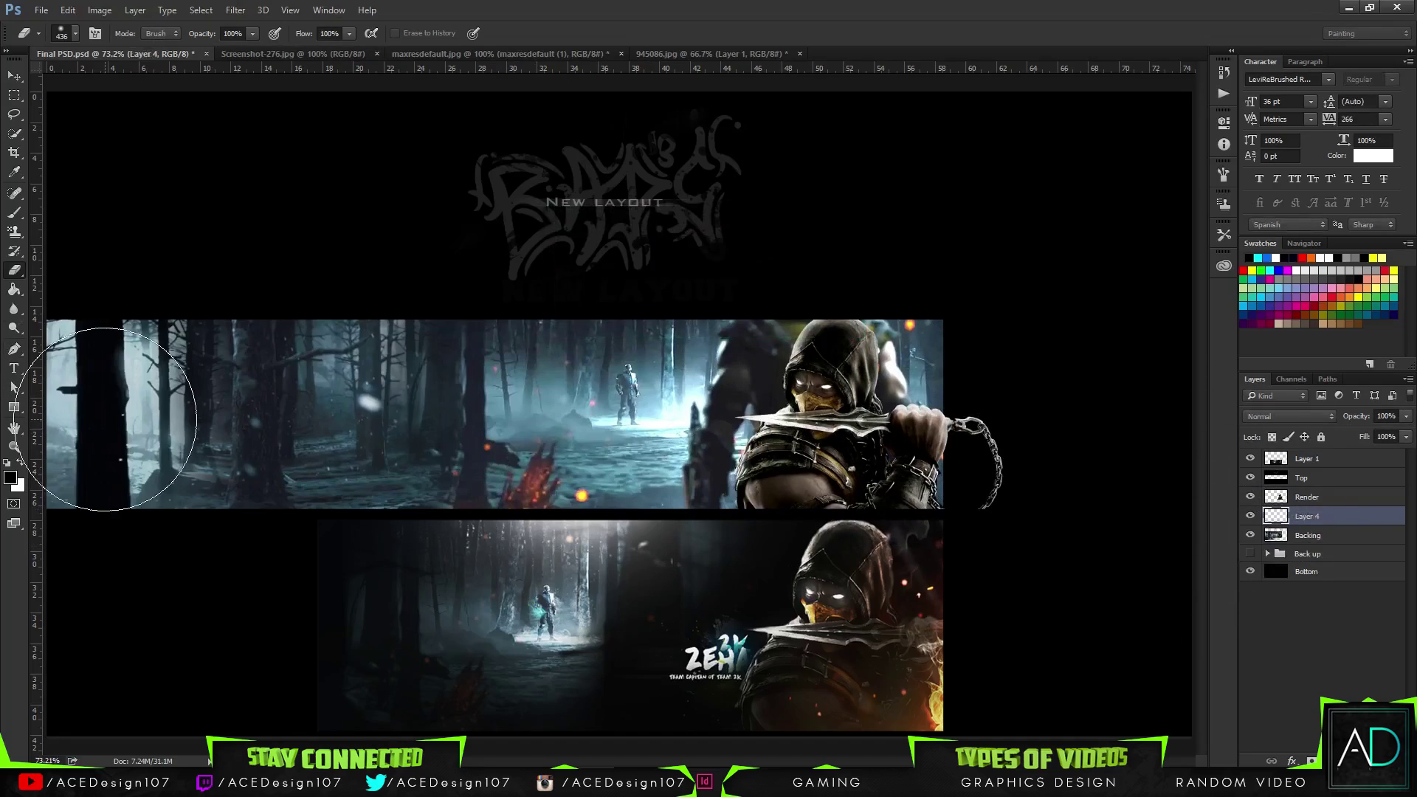
- Paint black shading around and behind the hooded figure on Layer 4 with a soft round 400 px brush at 0% hardness
key(b)
click(75, 34)
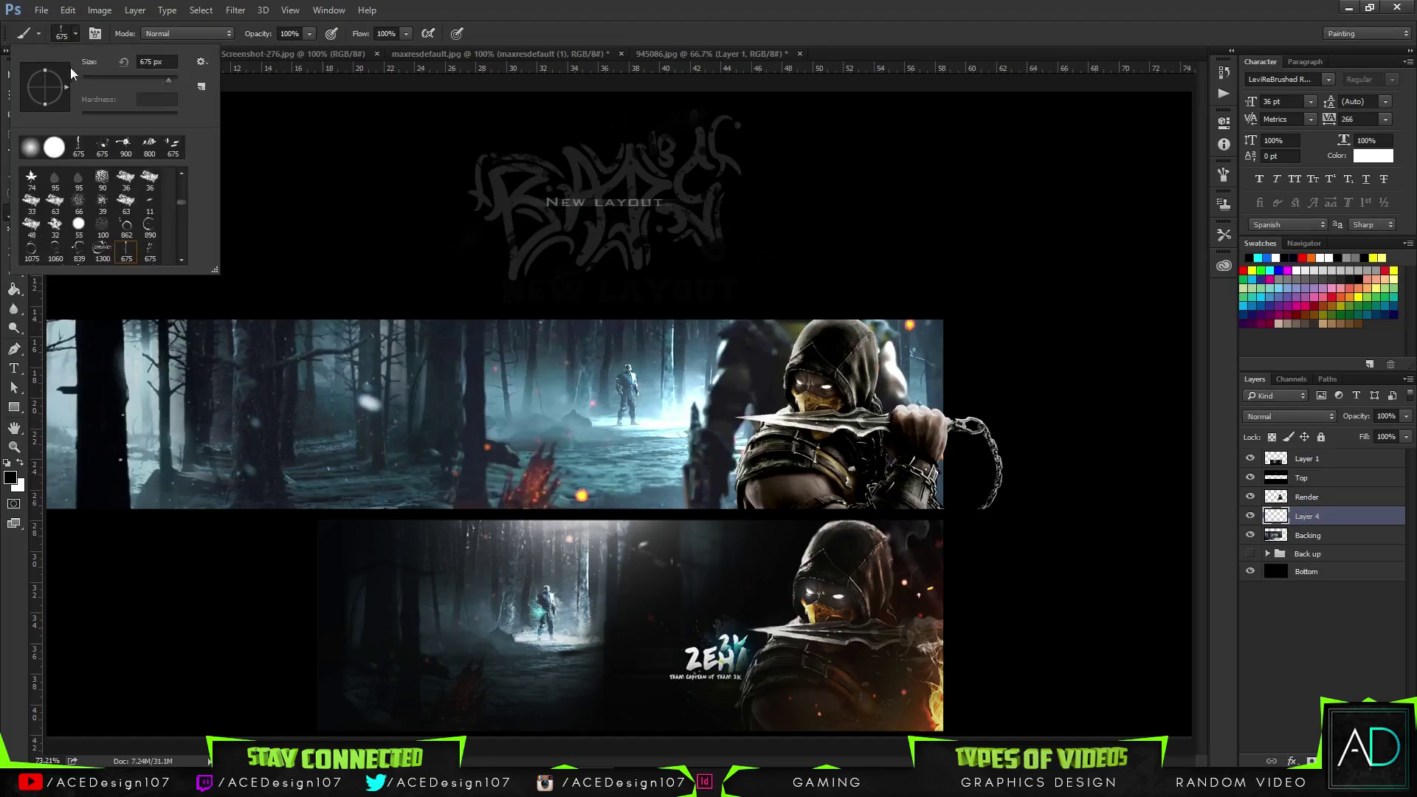
click(30, 147)
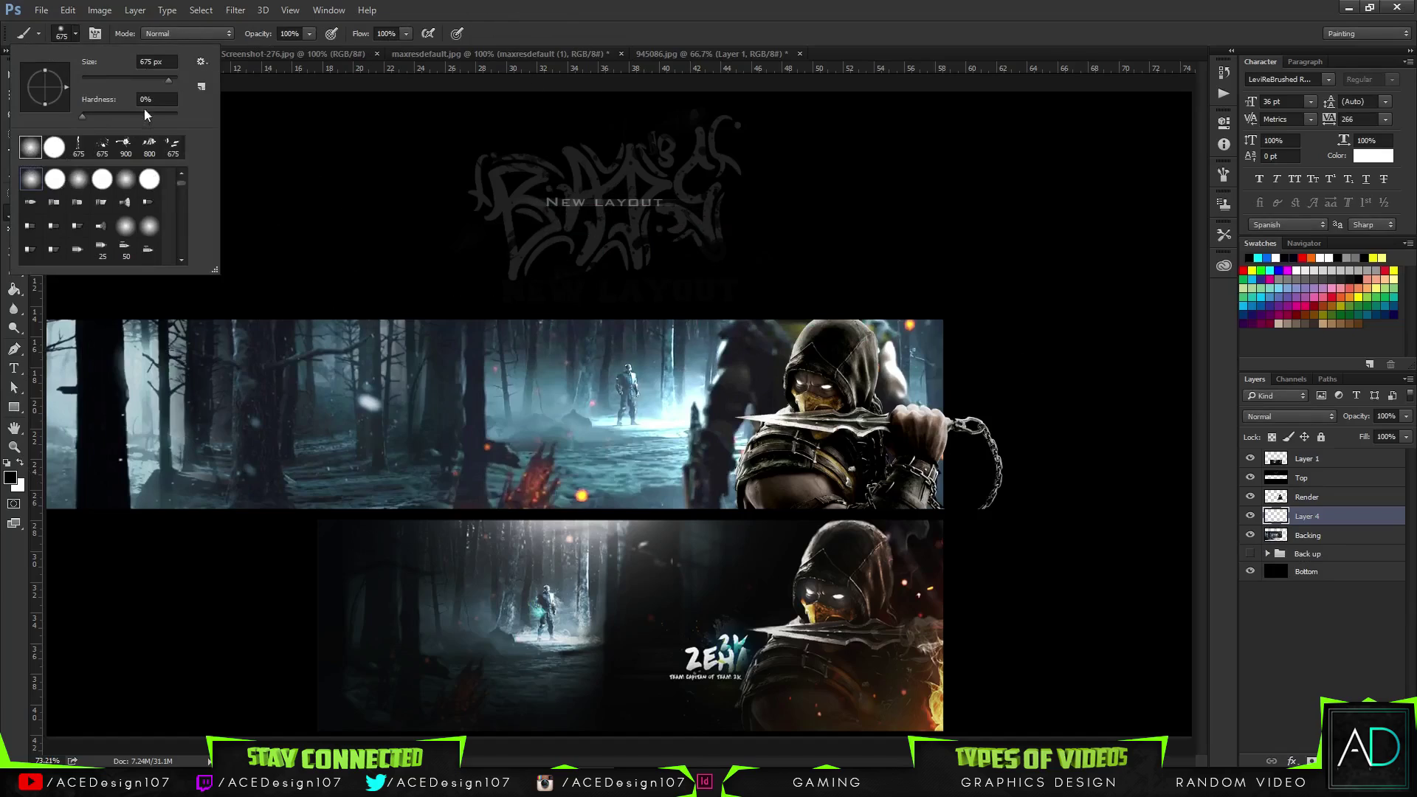
text(4300)
key(BackSpace)
key(BackSpace)
key(BackSpace)
text(00)
key(Return)
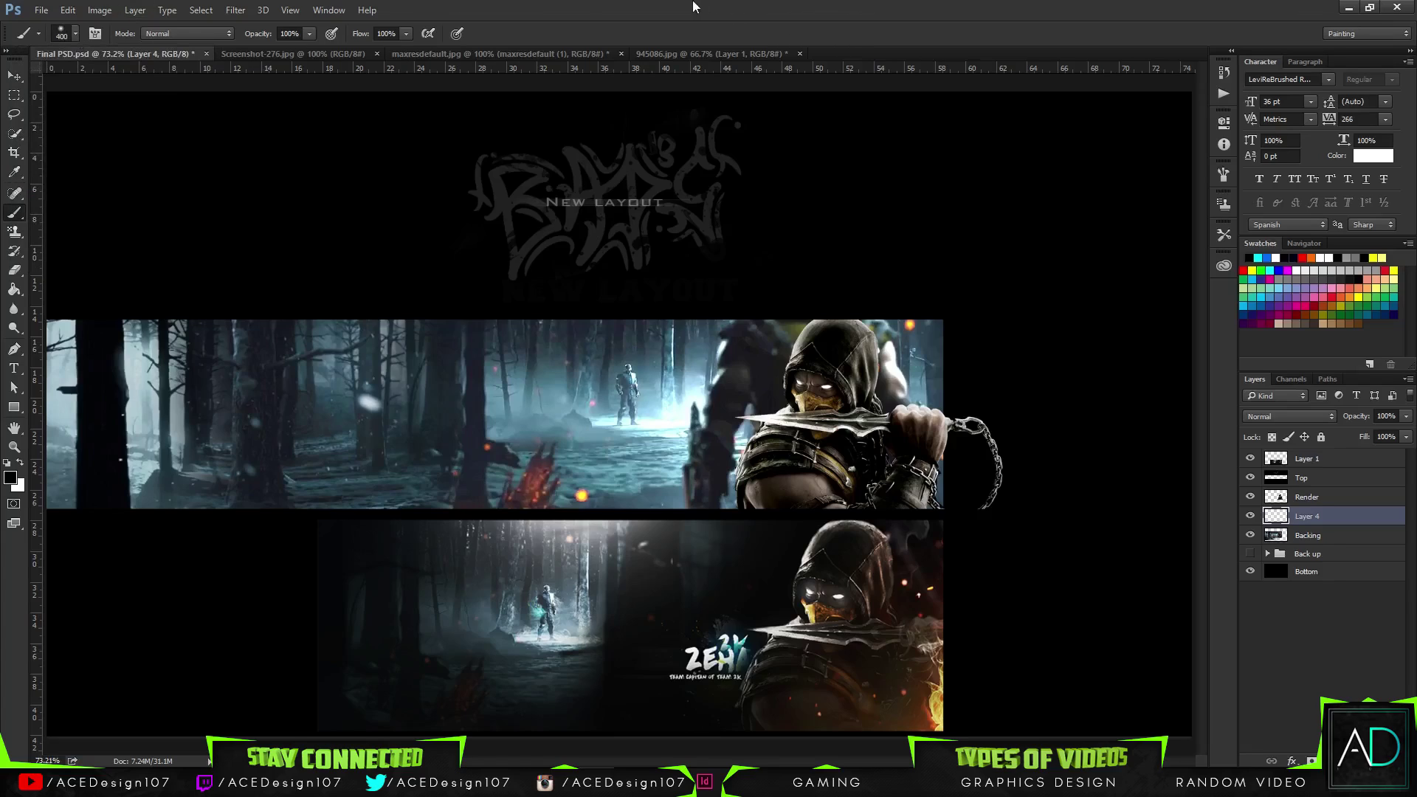
mouse_move(778, 505)
mouse_down()
mouse_move(816, 490)
mouse_move(933, 516)
mouse_move(871, 325)
mouse_move(948, 324)
mouse_move(856, 266)
mouse_move(954, 536)
mouse_move(817, 388)
mouse_move(848, 518)
mouse_move(843, 578)
mouse_move(734, 494)
mouse_move(727, 517)
mouse_move(775, 587)
mouse_move(704, 627)
mouse_move(693, 590)
mouse_move(443, 563)
mouse_move(785, 569)
mouse_move(669, 573)
mouse_move(850, 507)
mouse_move(775, 518)
mouse_move(799, 453)
mouse_move(753, 399)
mouse_up()
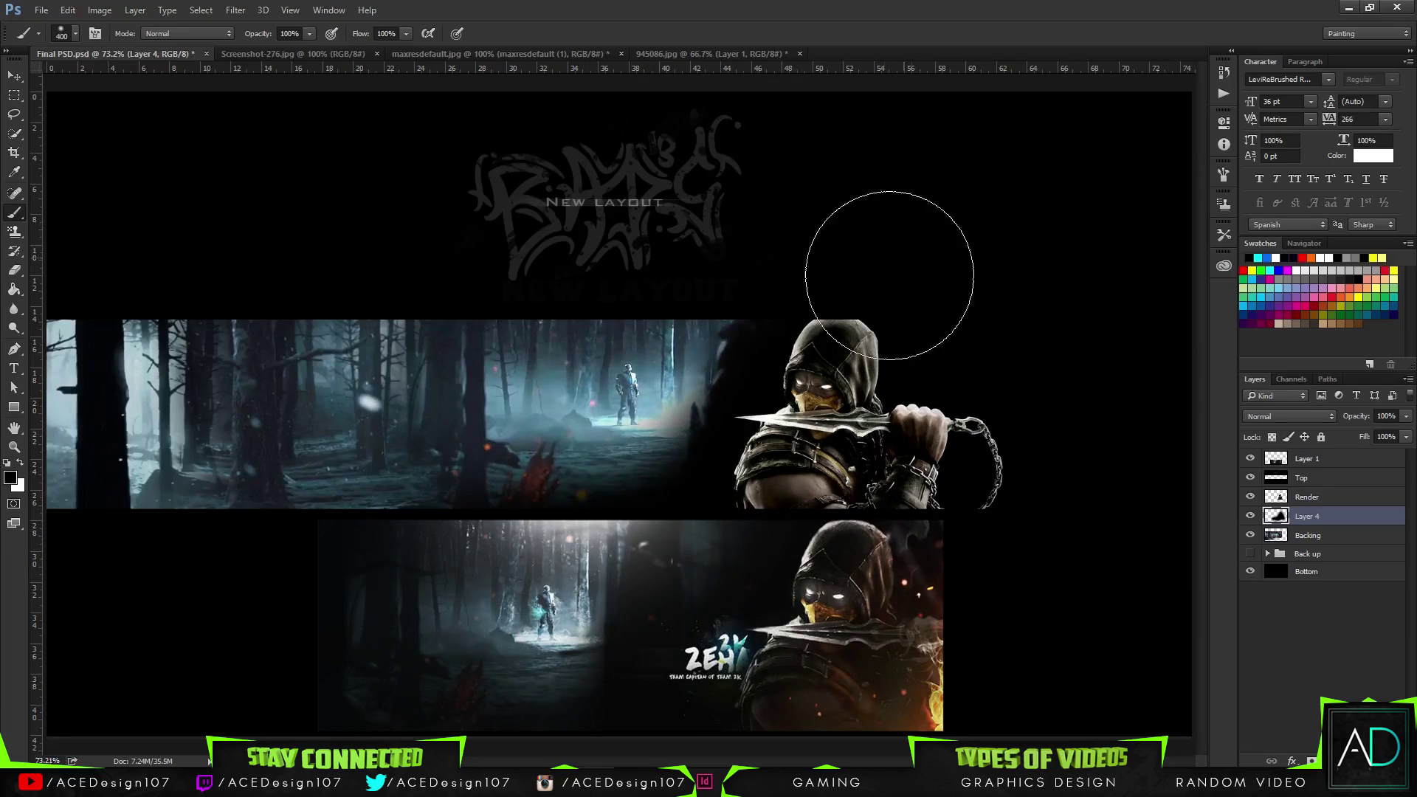
- Move the Render figure left so its whole chain fits inside the banner's right end
click(1339, 497)
key(v)
drag(922, 512, 866, 509)
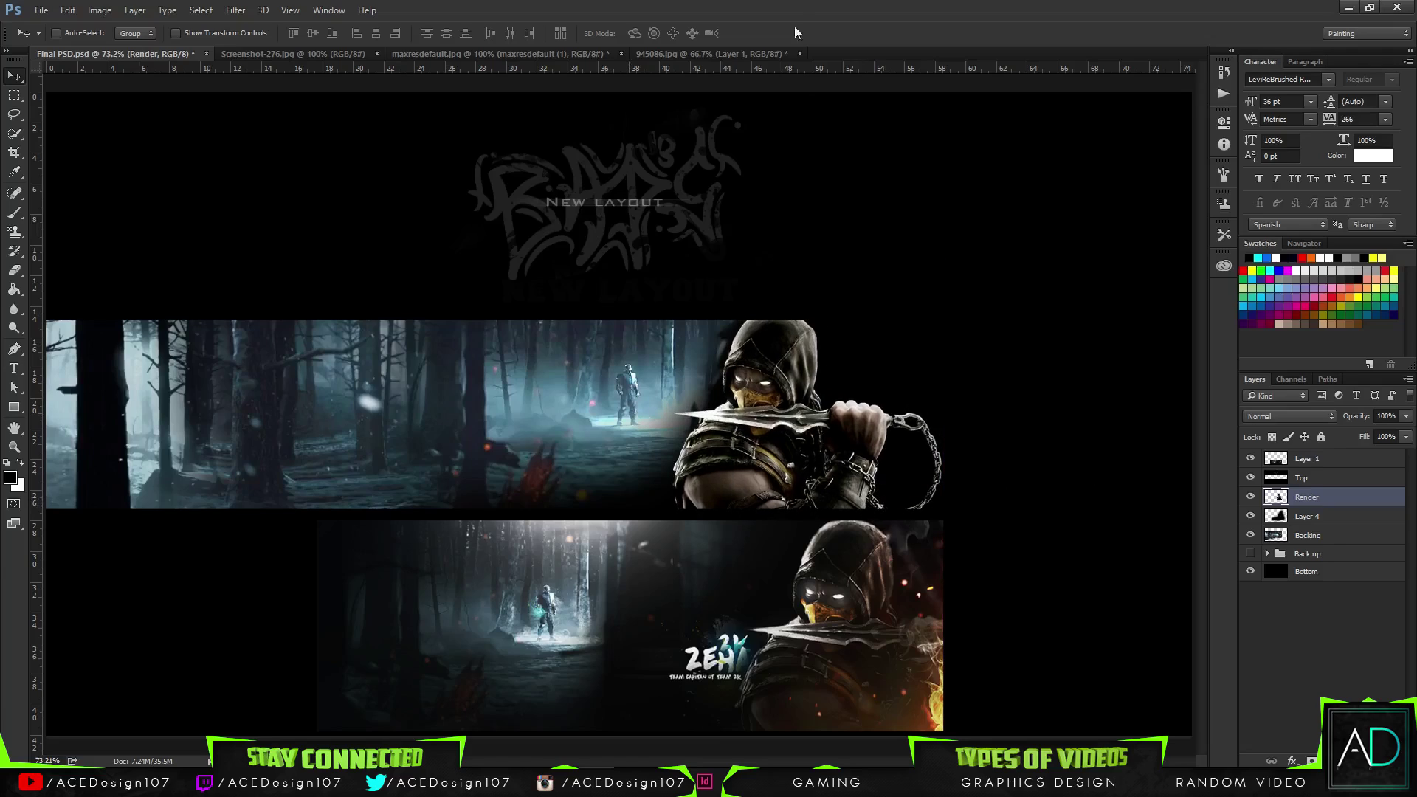
- Lower the opacity of the black shading on Layer 4 to 94%
key(b)
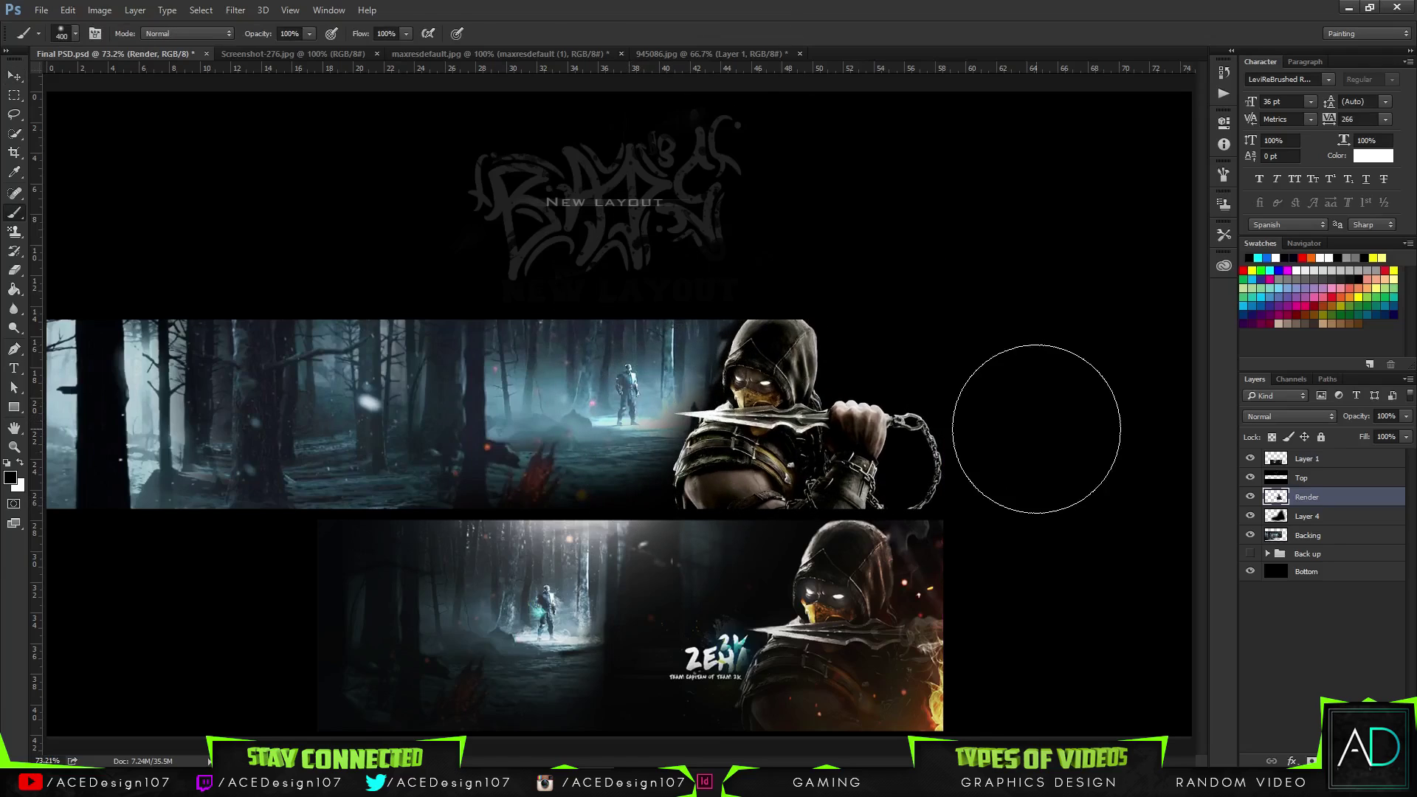
click(1357, 516)
mouse_move(1396, 436)
mouse_down()
mouse_move(1362, 429)
mouse_move(1401, 439)
mouse_up()
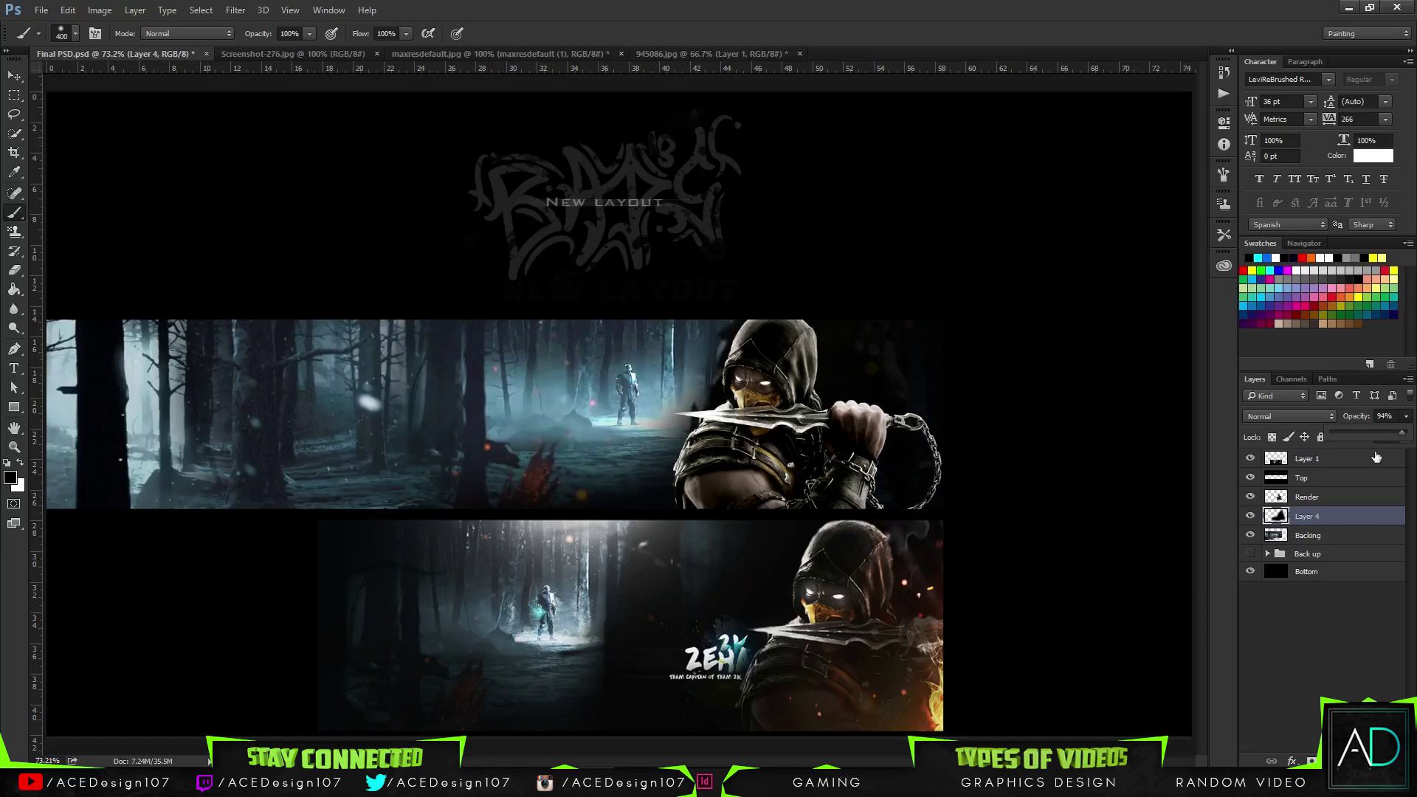
- Apply a 2.7-pixel Gaussian Blur to the Backing layer's rectangular area behind the hooded figure and clear the selection
click(1347, 540)
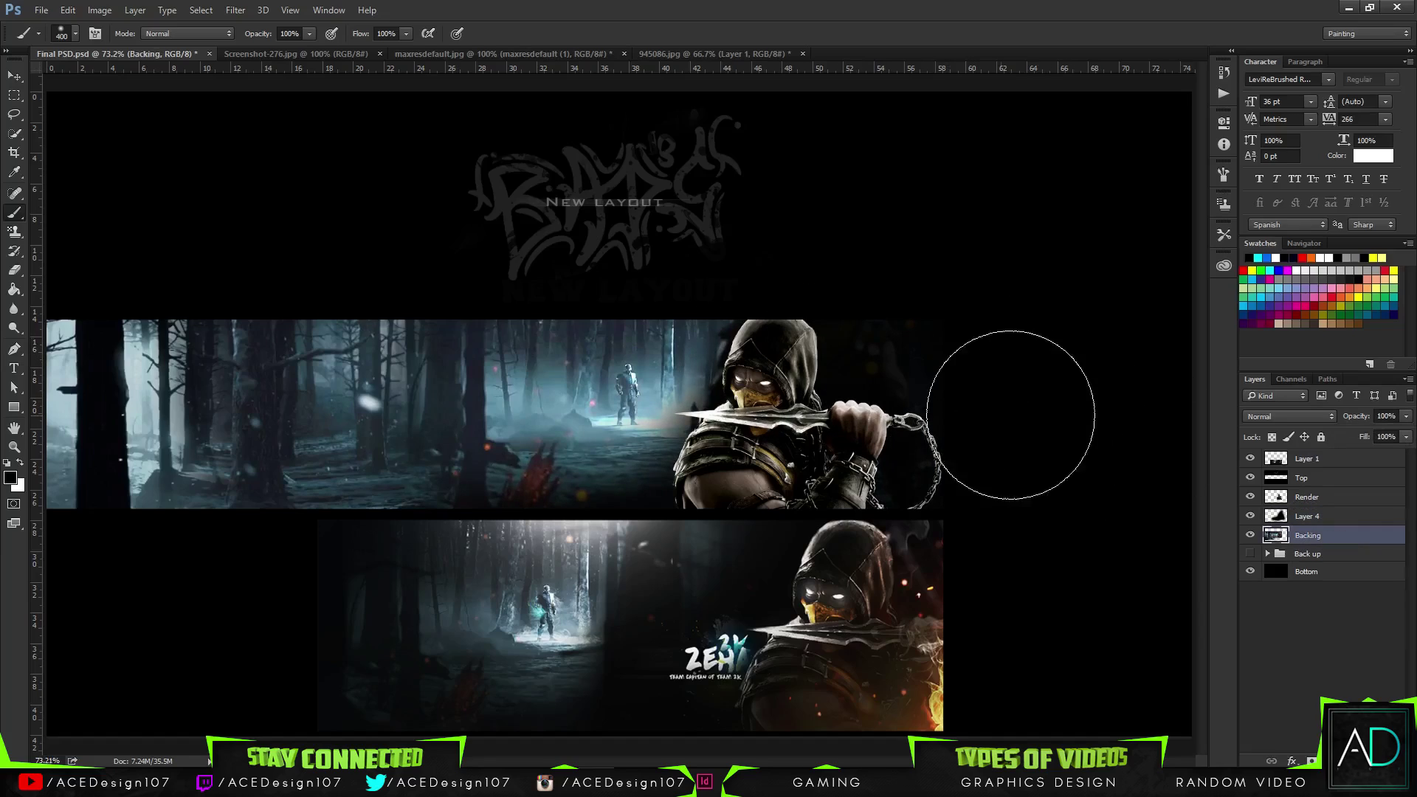
key(m)
drag(963, 515, 982, 548)
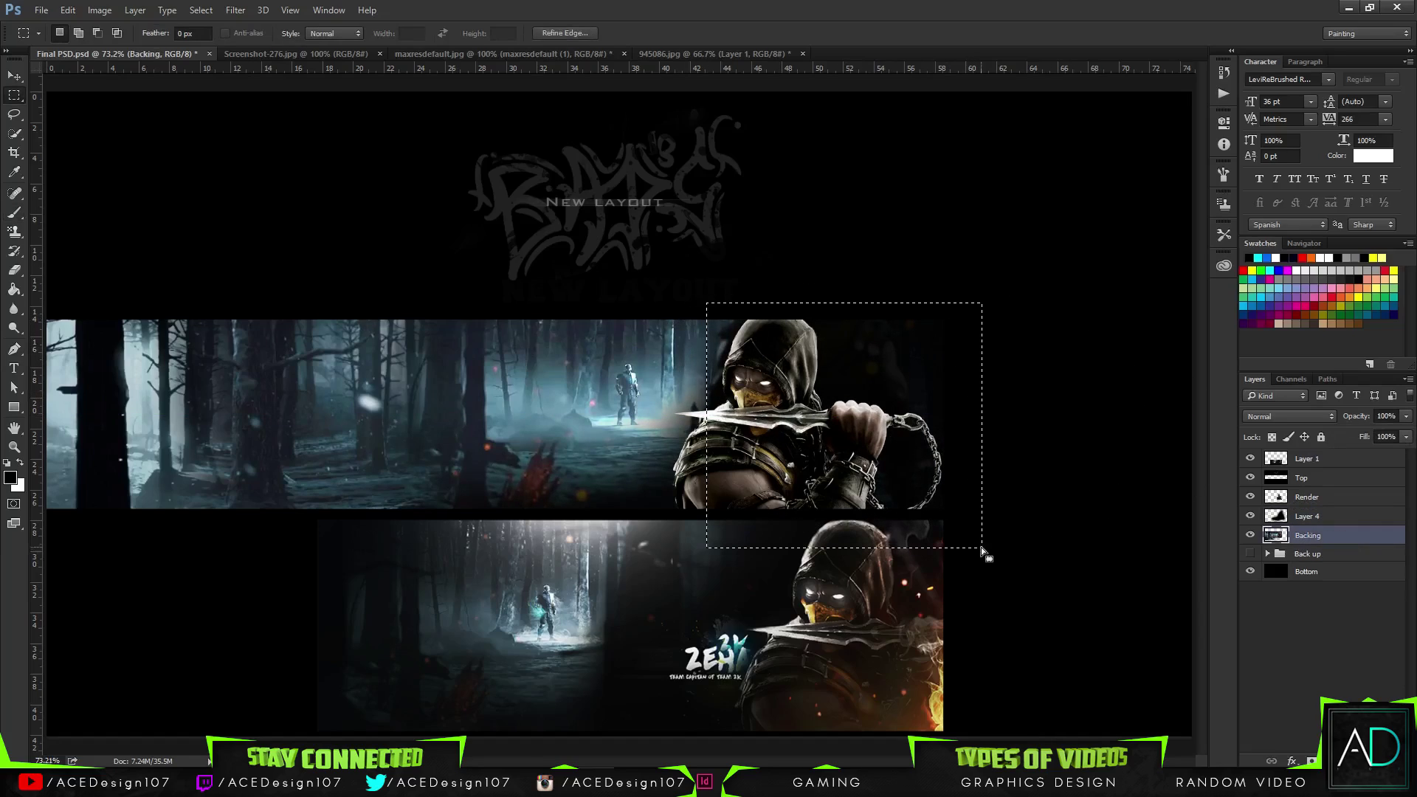
click(235, 9)
mouse_move(255, 173)
click(481, 230)
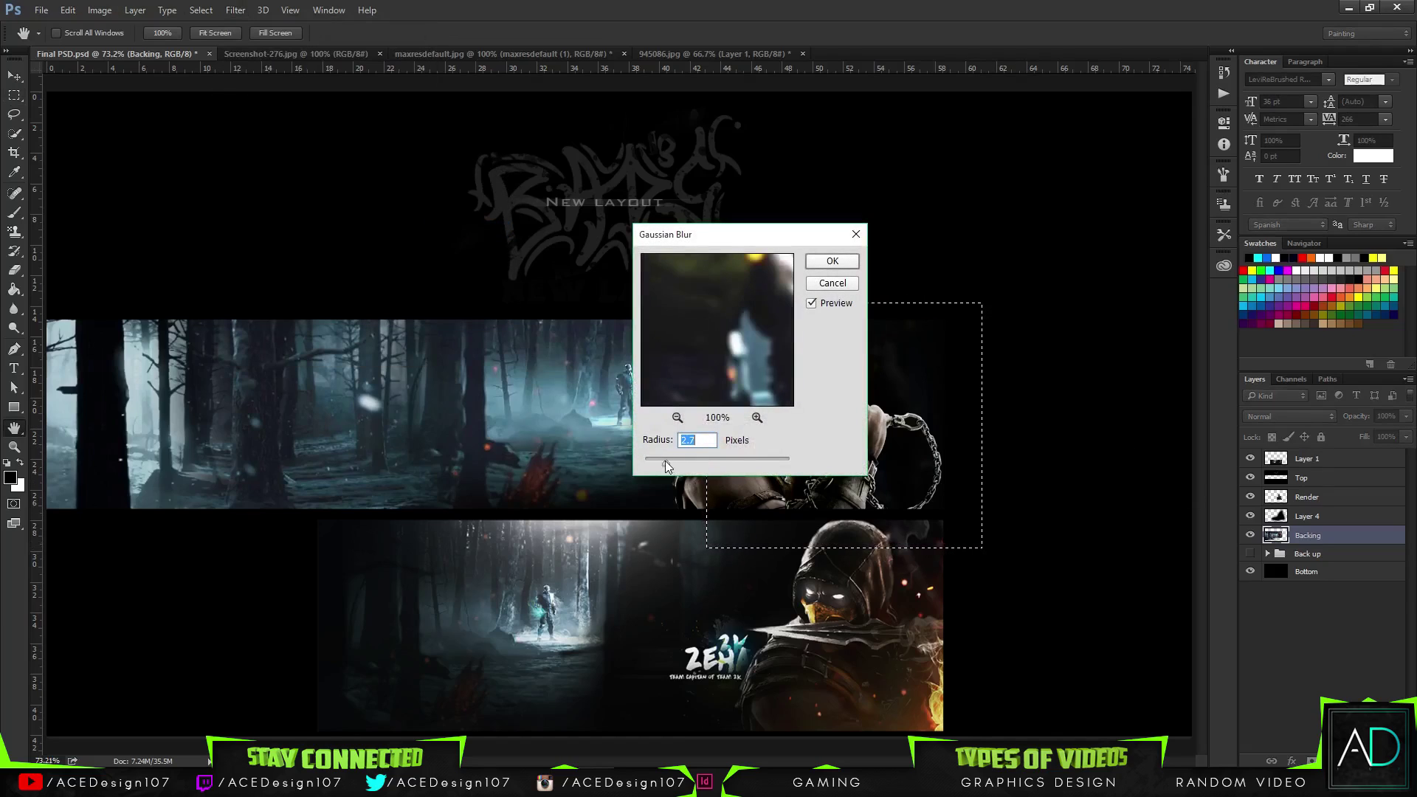
click(831, 260)
key(b)
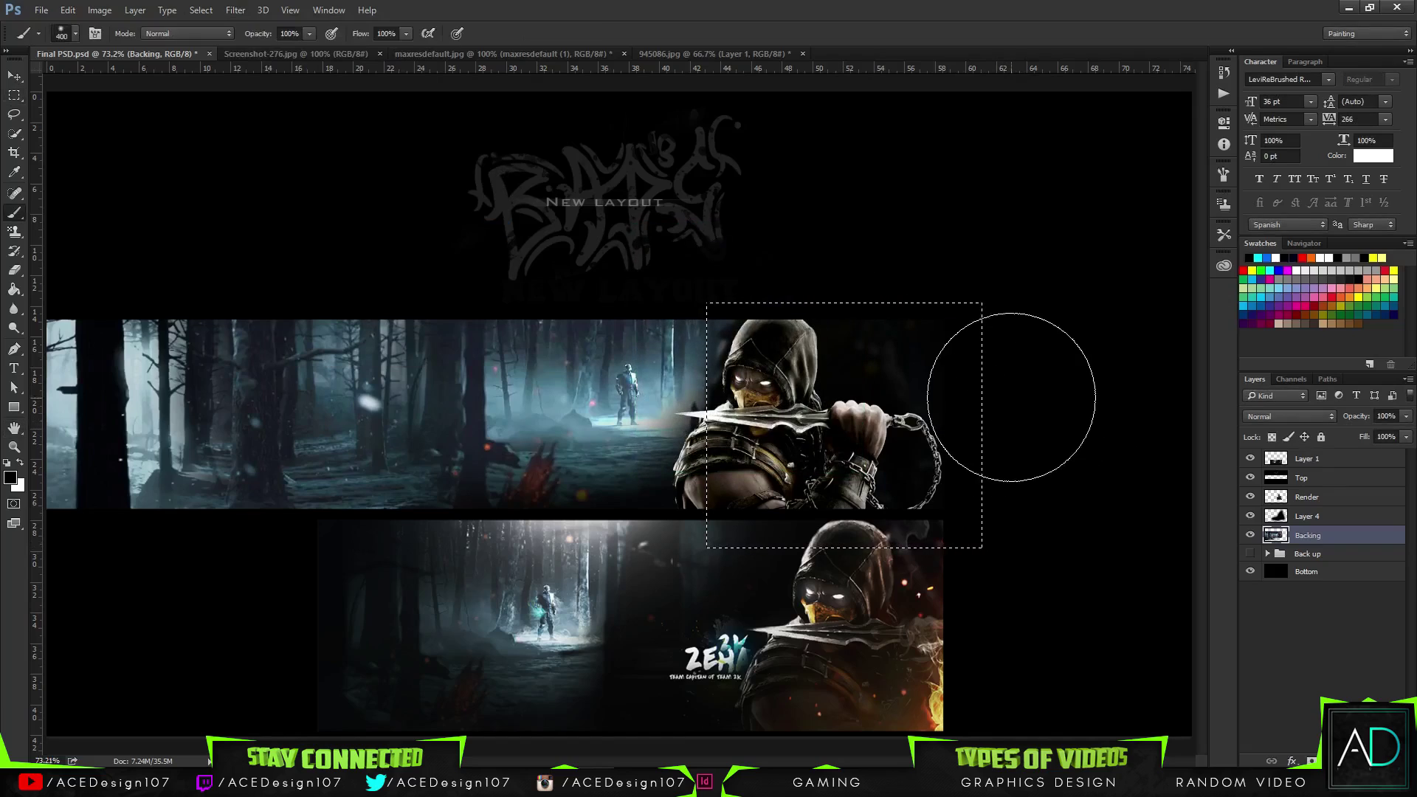
key(ctrl+d)
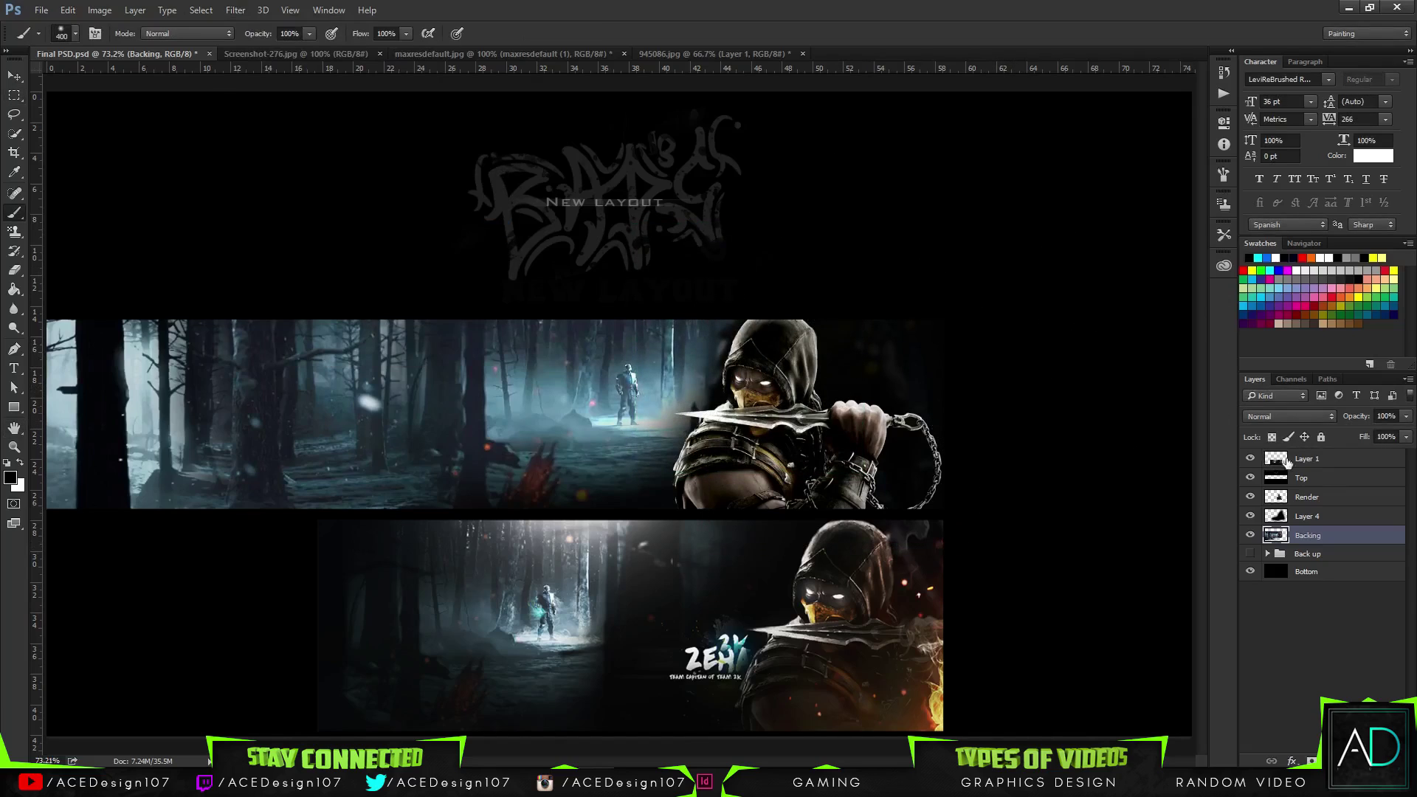
- Paint more black shading on Layer 4 along the forest's upper and lower edges beside the hooded figure
click(1341, 521)
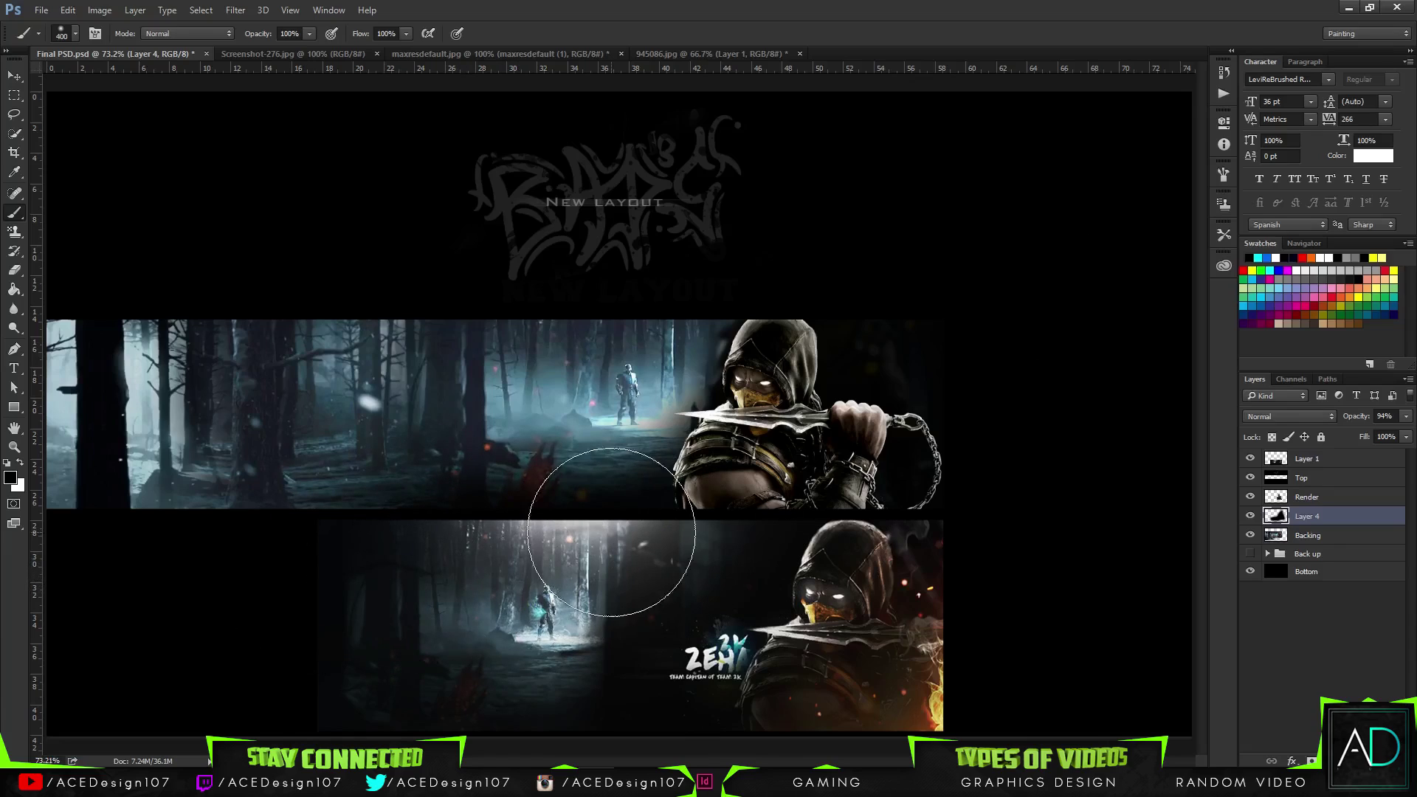
drag(670, 244, 991, 140)
drag(624, 302, 950, 147)
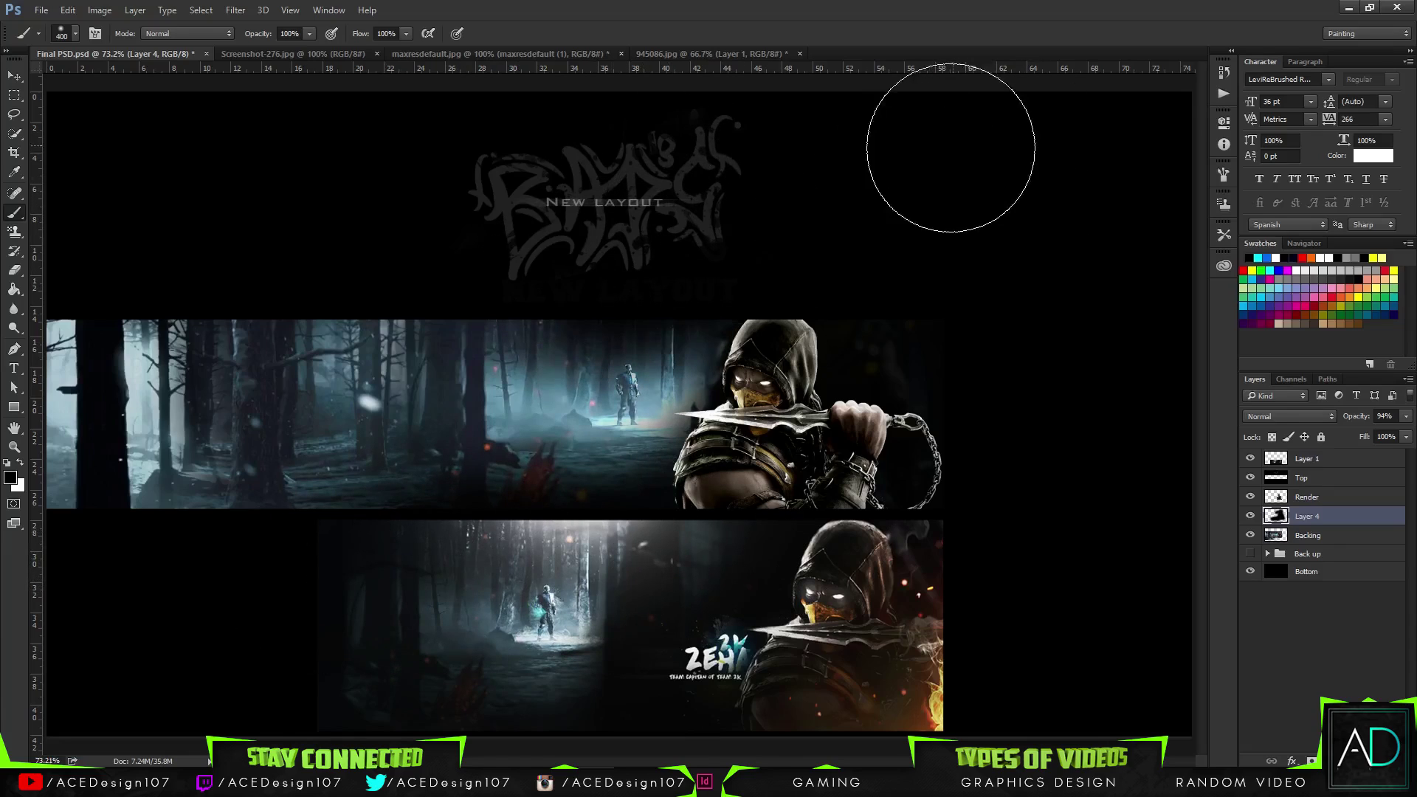
key(ctrl+alt+z)
key(ctrl+alt+z)
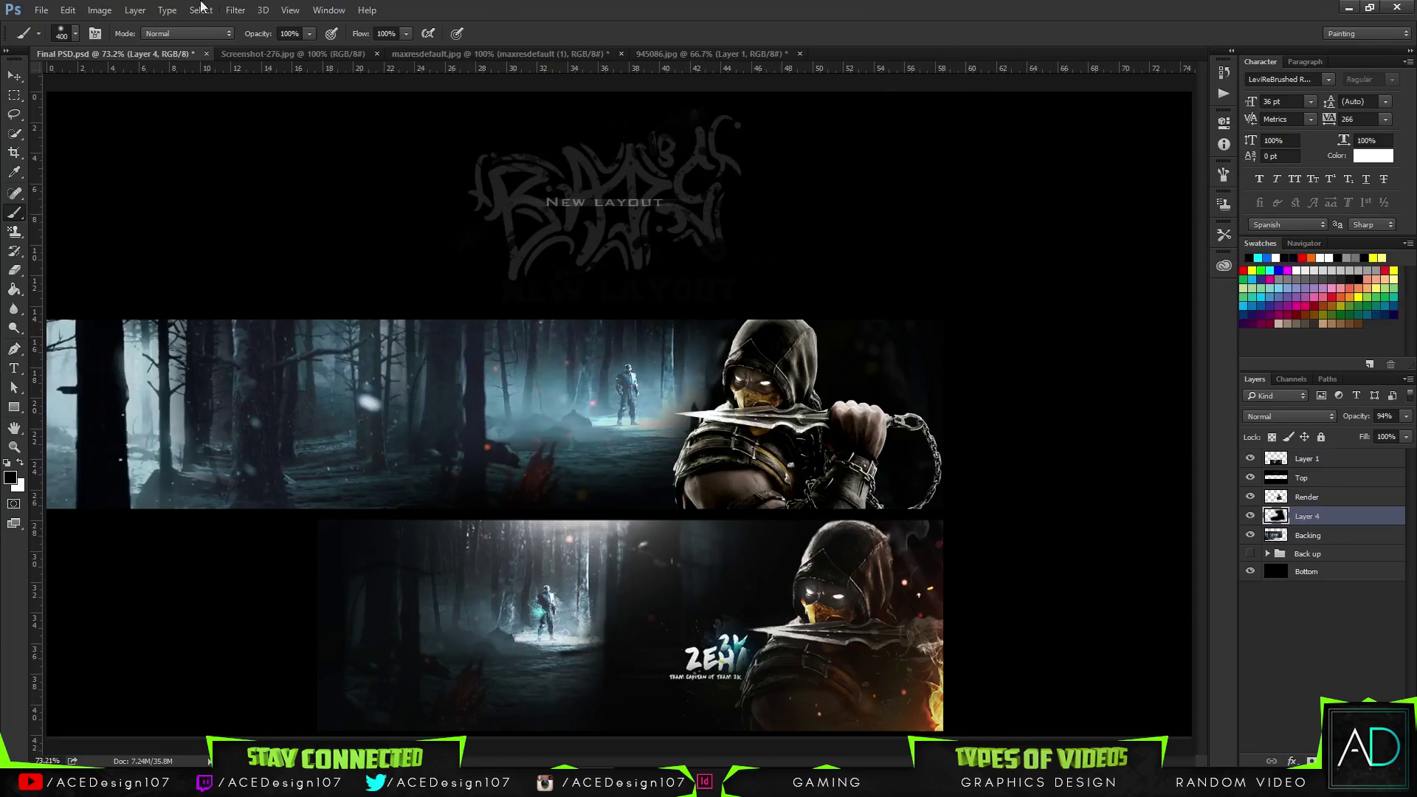
- Open Final.psd from the 2D bear Twitter Header Tutorial [EP 3] folder inside ACEDesign107 Videos
click(37, 10)
click(52, 33)
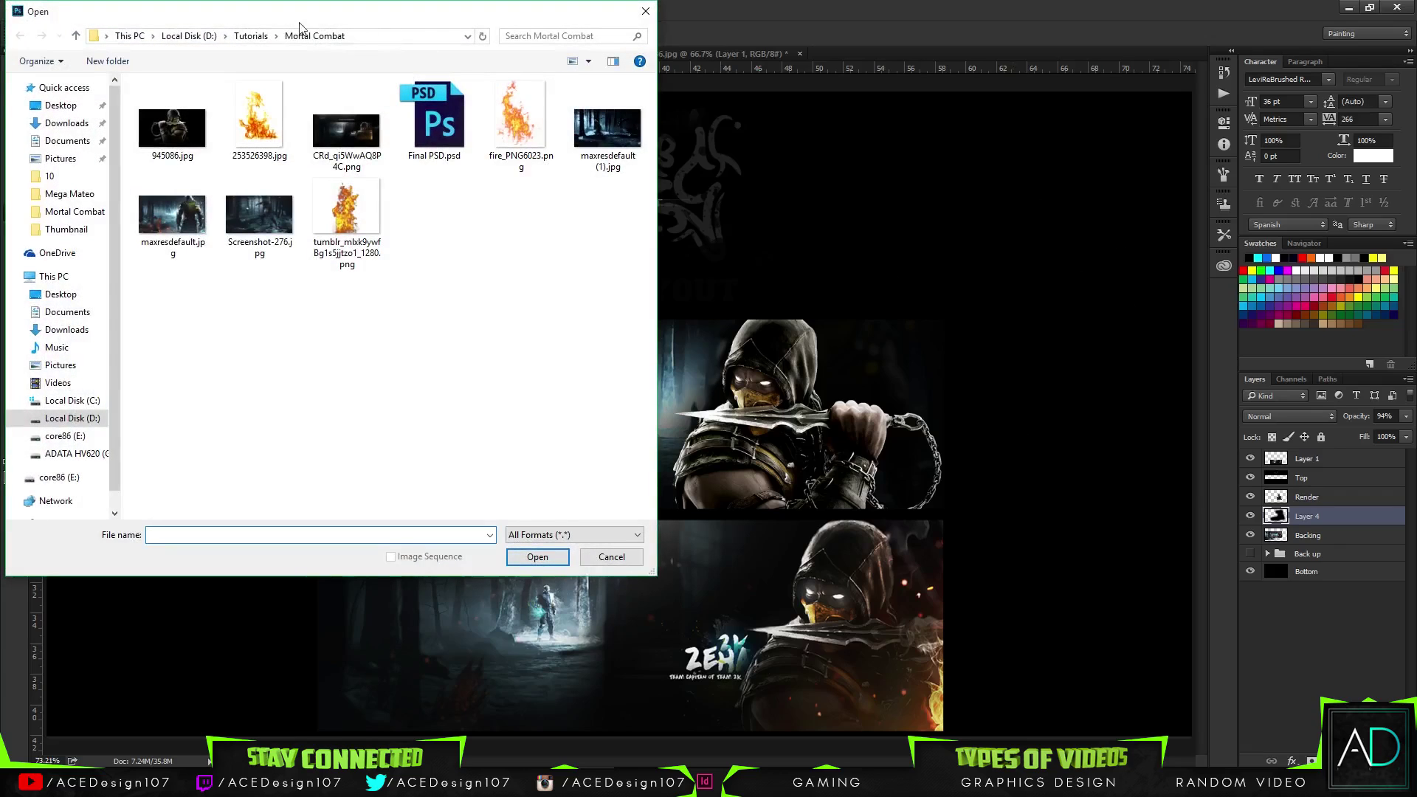
click(249, 37)
click(189, 36)
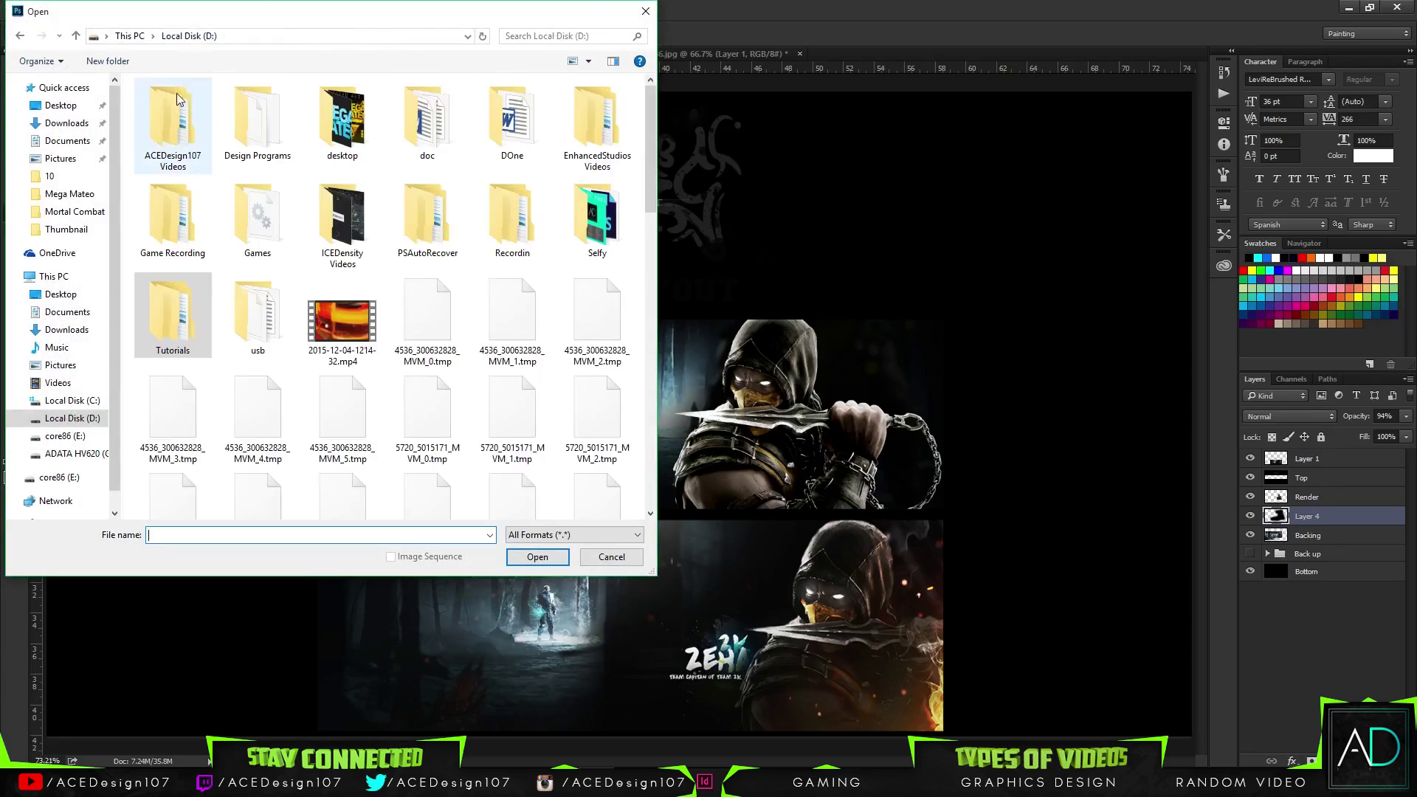
double_click(179, 114)
double_click(177, 105)
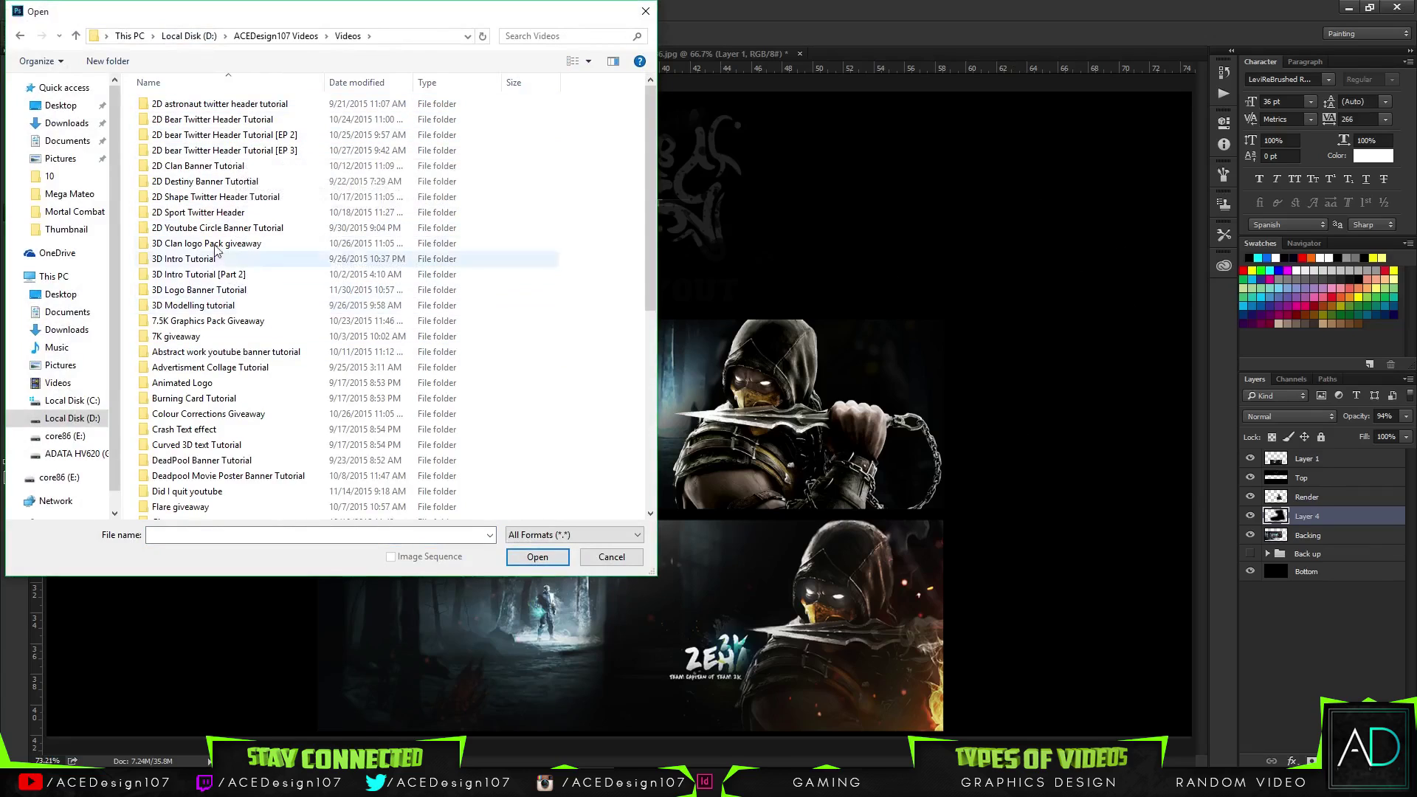
double_click(187, 153)
double_click(182, 138)
double_click(183, 145)
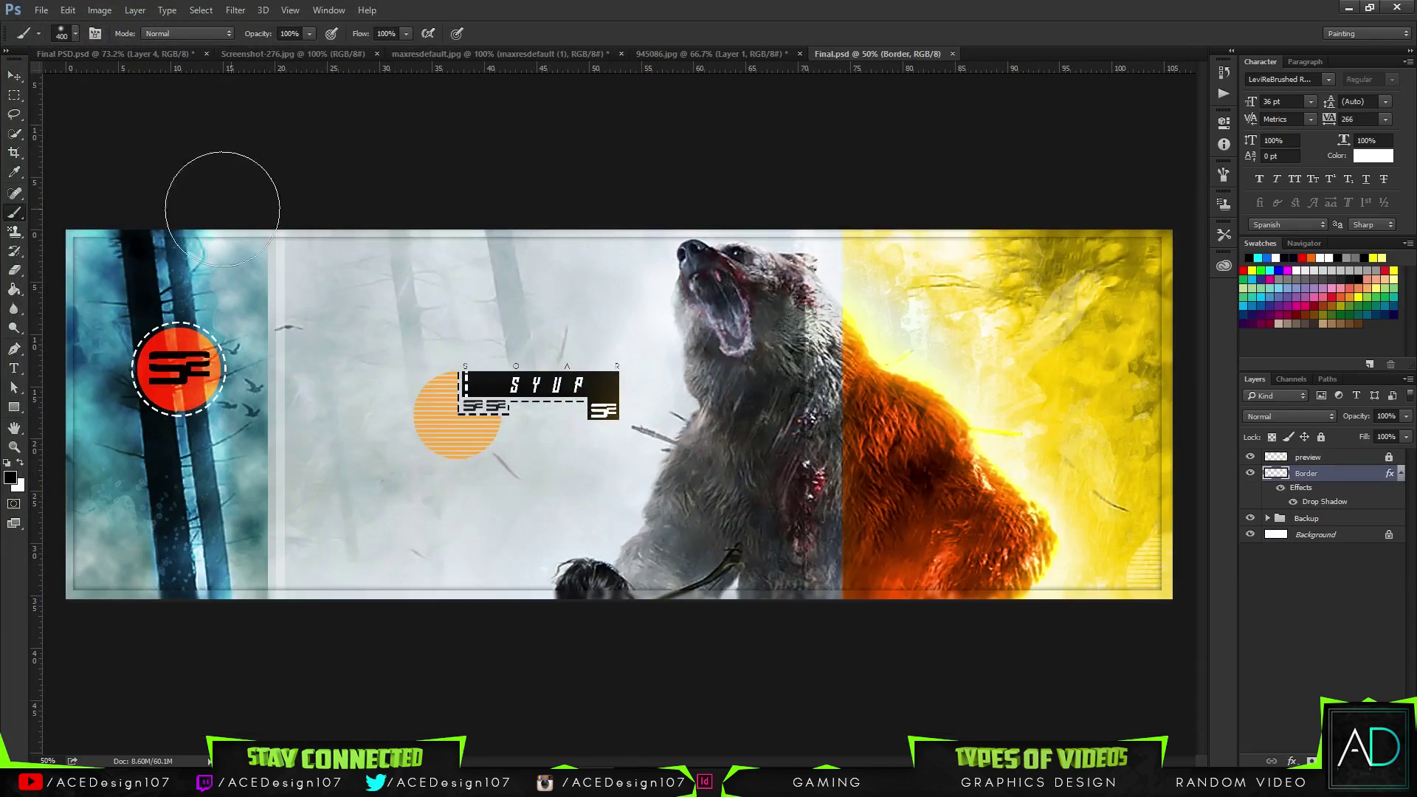
- Expand the Backup group and toggle the visibility of its lowest layers to identify the forest artwork
click(15, 76)
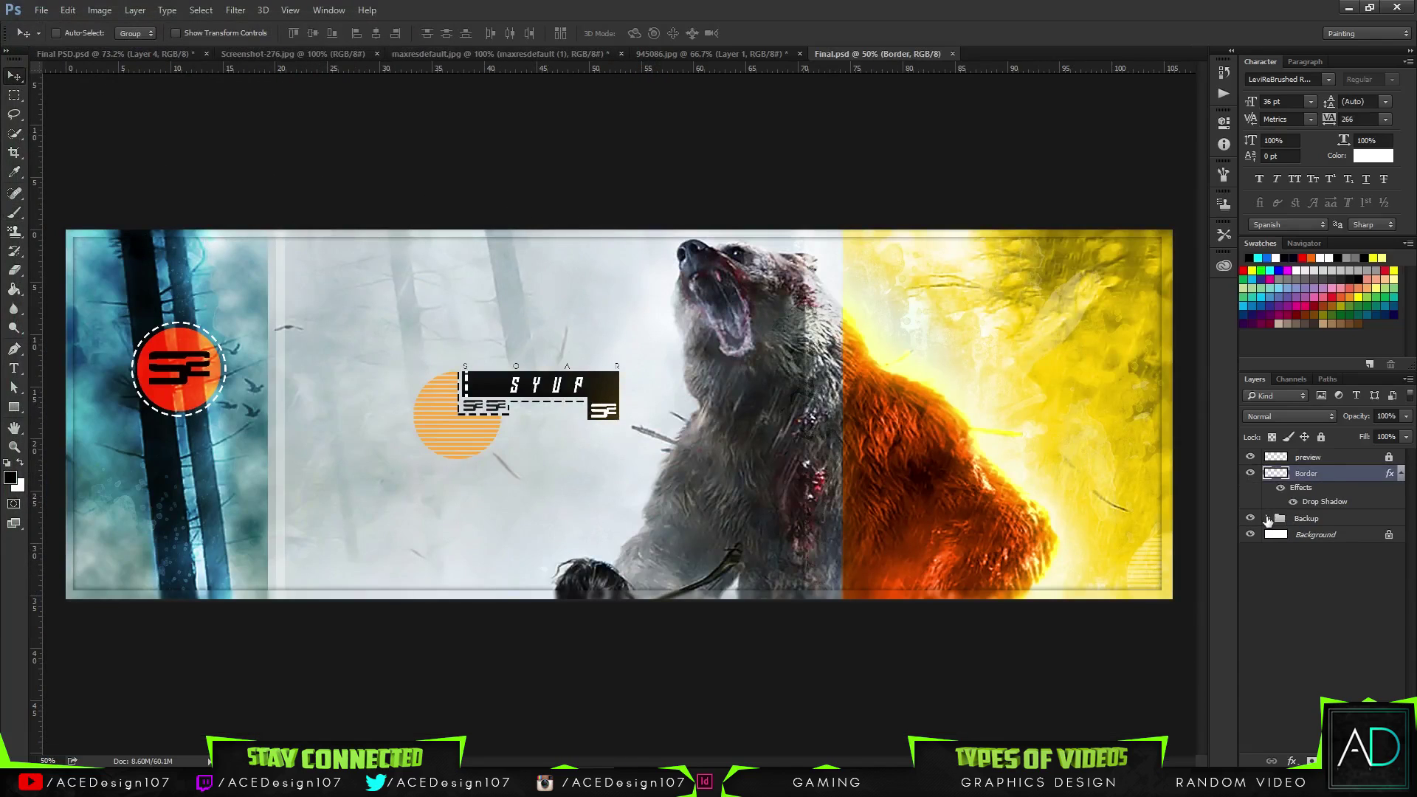
click(1267, 519)
scroll(1321, 560, down, 3)
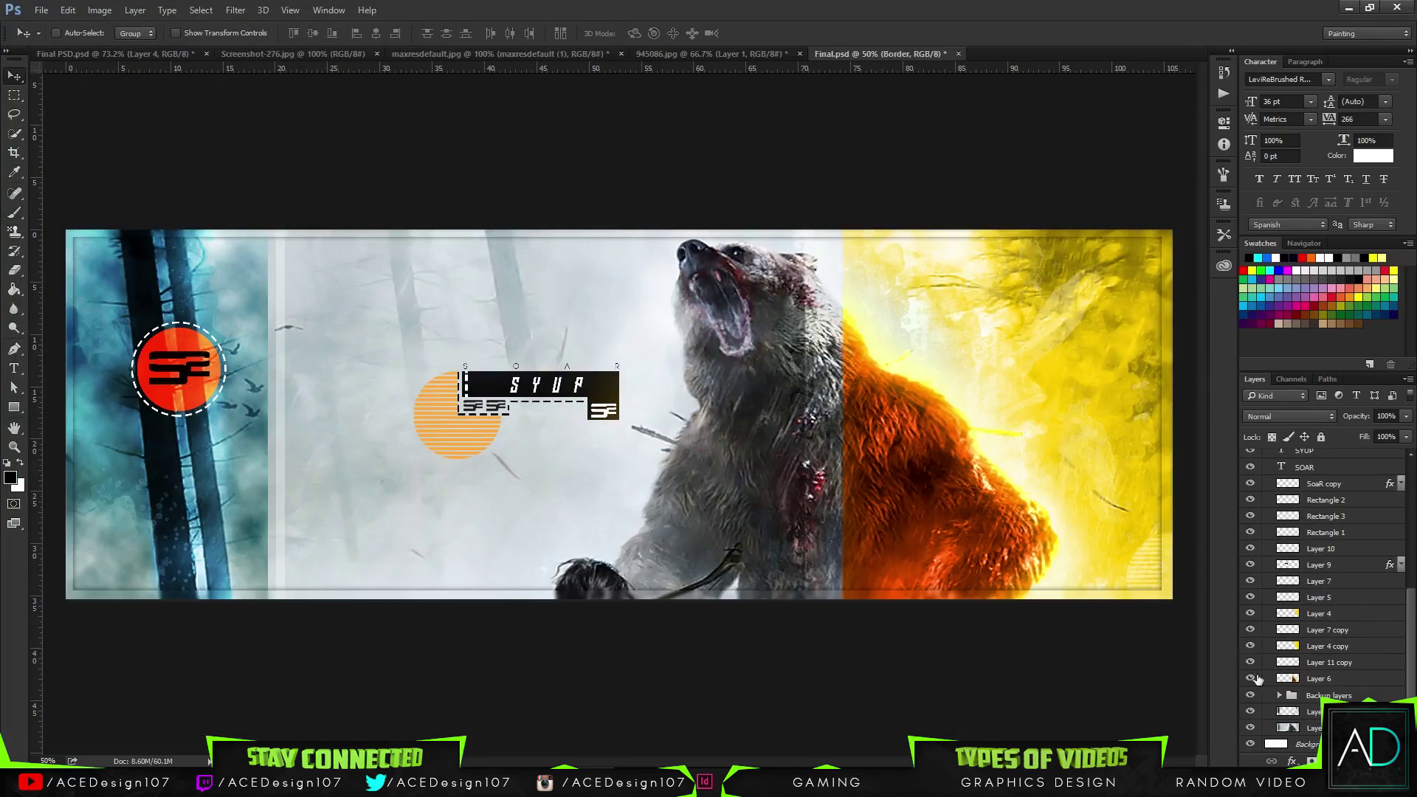
click(1248, 713)
click(1247, 712)
click(1247, 726)
click(1248, 727)
click(1248, 712)
click(1248, 728)
click(1247, 728)
click(1250, 712)
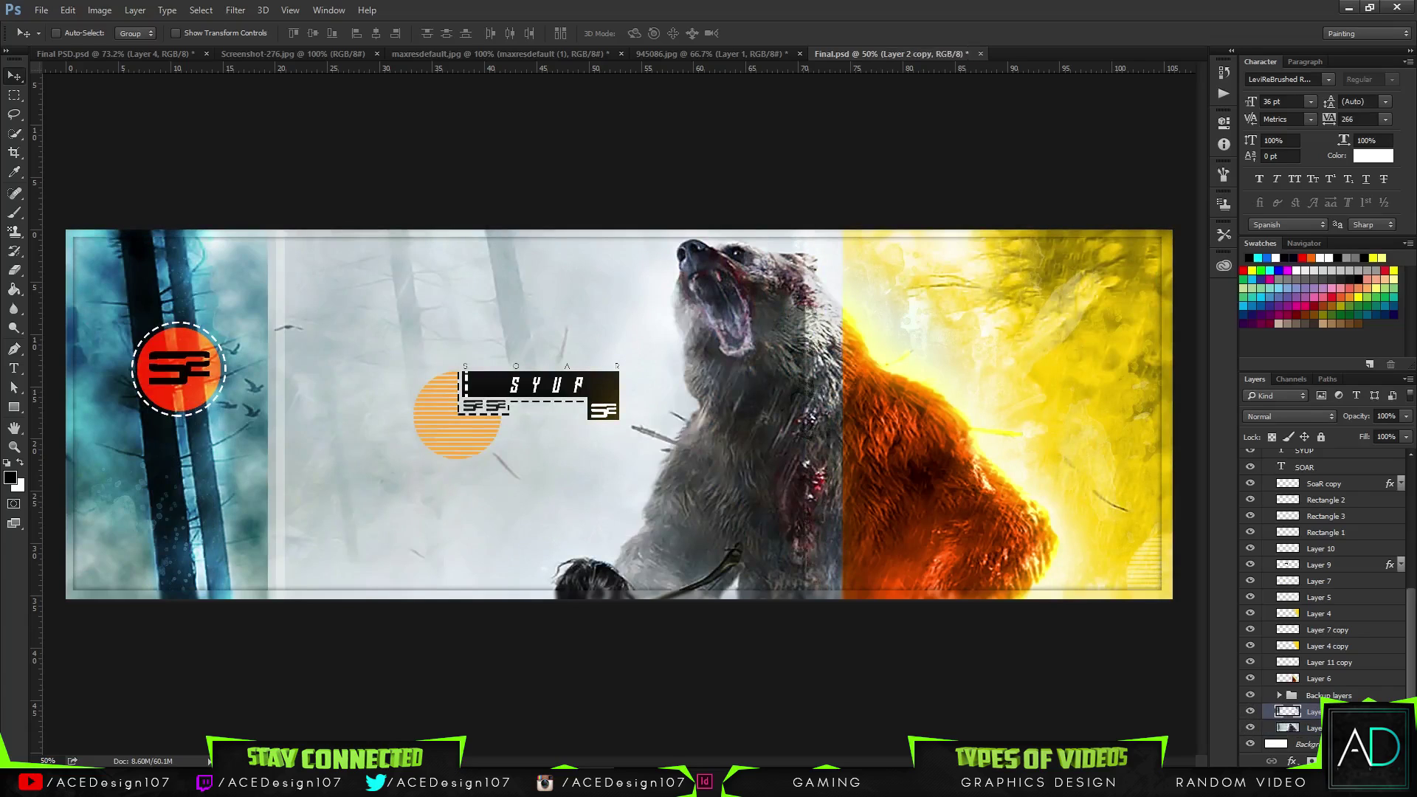
key(b)
mouse_move(358, 391)
mouse_down()
mouse_move(308, 337)
mouse_move(211, 116)
mouse_move(150, 55)
mouse_move(979, 610)
mouse_move(967, 600)
mouse_up()
key(ctrl+z)
- Copy the Layer 2 copy forest into Final PSD.psd directly beneath Render and flip it horizontally
key(v)
drag(891, 528, 701, 306)
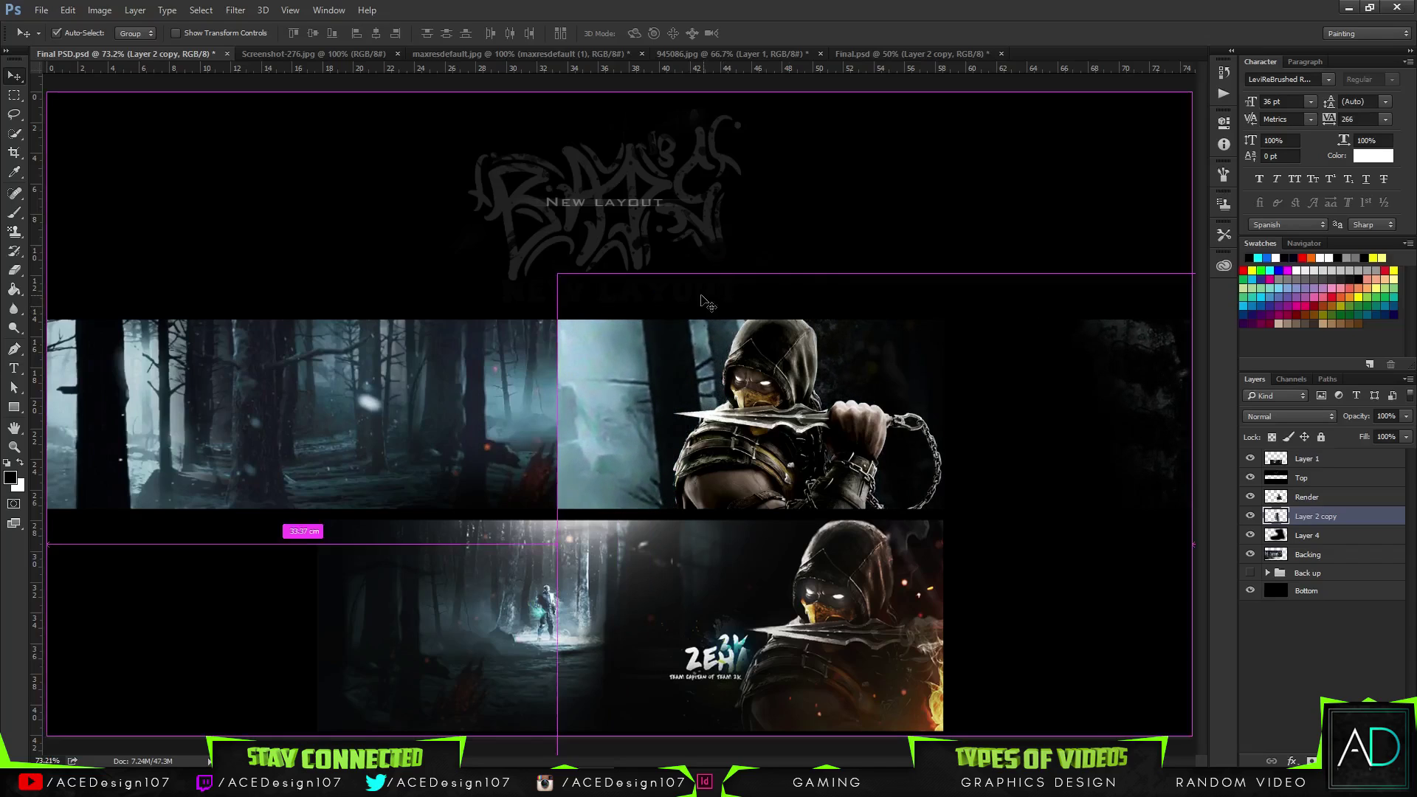
key(ctrl+t)
right_click(712, 405)
click(749, 626)
- Reposition the flipped forest so its dark tree trunk stands just behind the hooded figure's left side
drag(1070, 434, 375, 389)
drag(836, 389, 341, 377)
drag(880, 398, 729, 395)
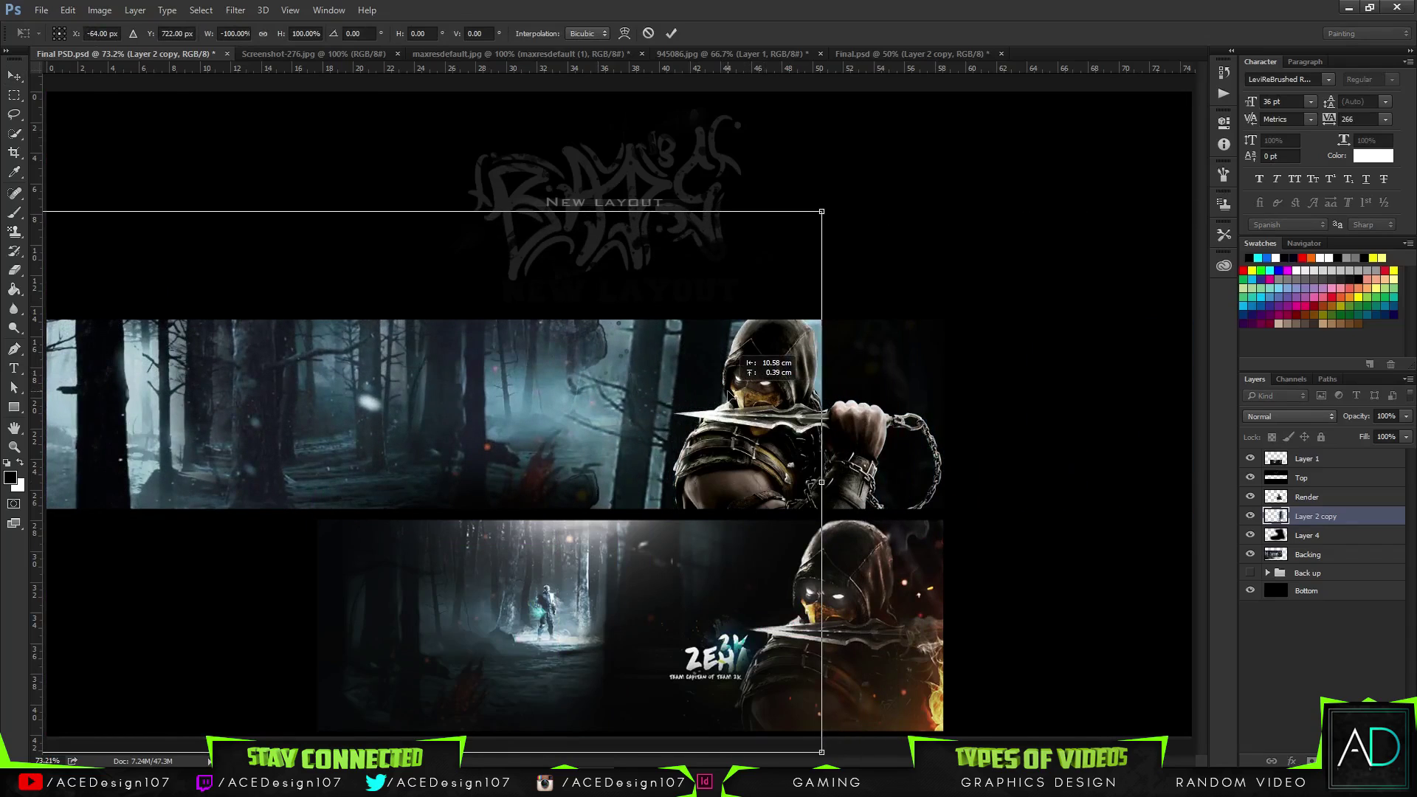
key(Return)
- Erase the flipped forest over the distant figure and behind the hooded figure's right side with the soft 436 px Eraser
key(ctrl+minus)
key(ctrl+minus)
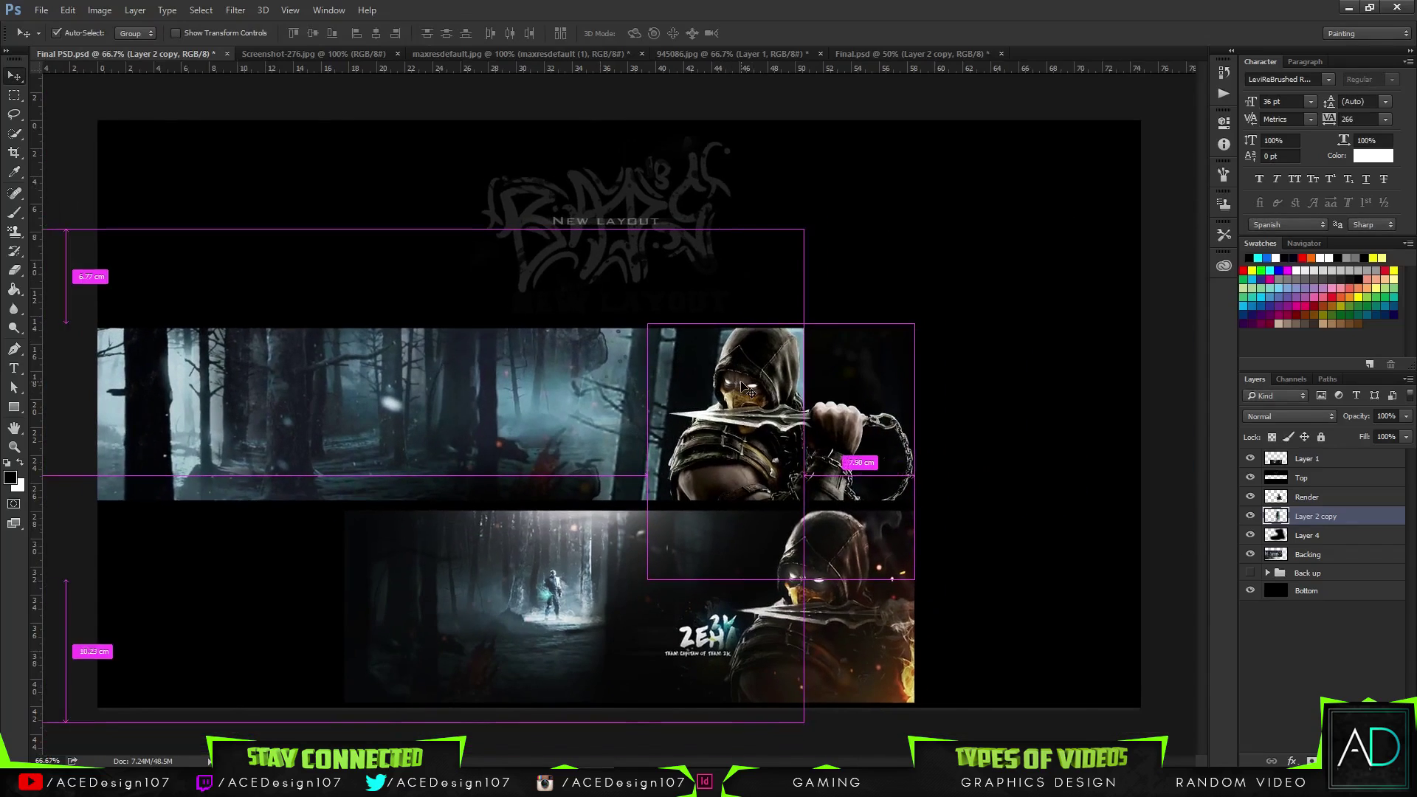
key(e)
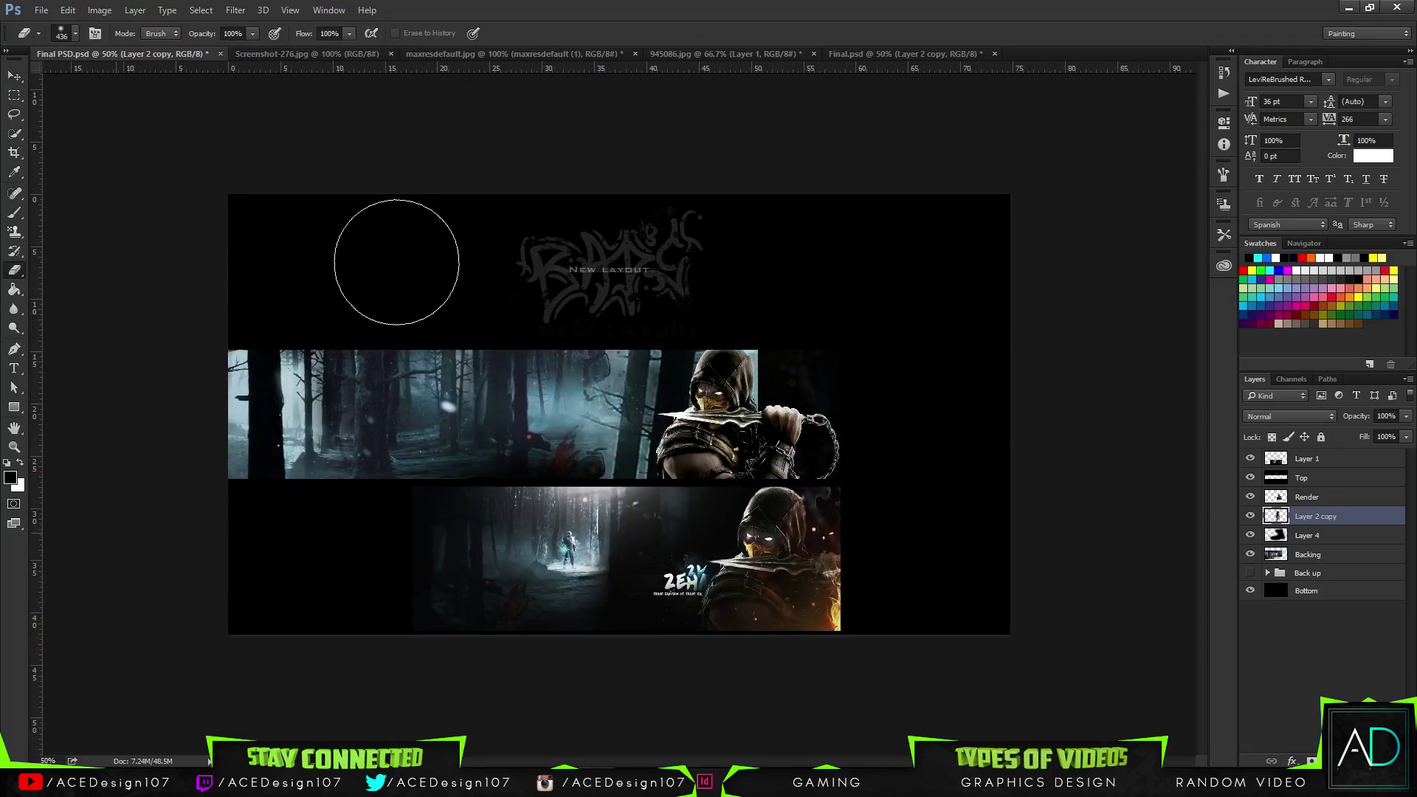
mouse_move(592, 354)
mouse_down()
mouse_move(591, 315)
mouse_move(546, 413)
mouse_move(551, 335)
mouse_move(552, 481)
mouse_move(569, 308)
mouse_move(543, 485)
mouse_up()
click(76, 34)
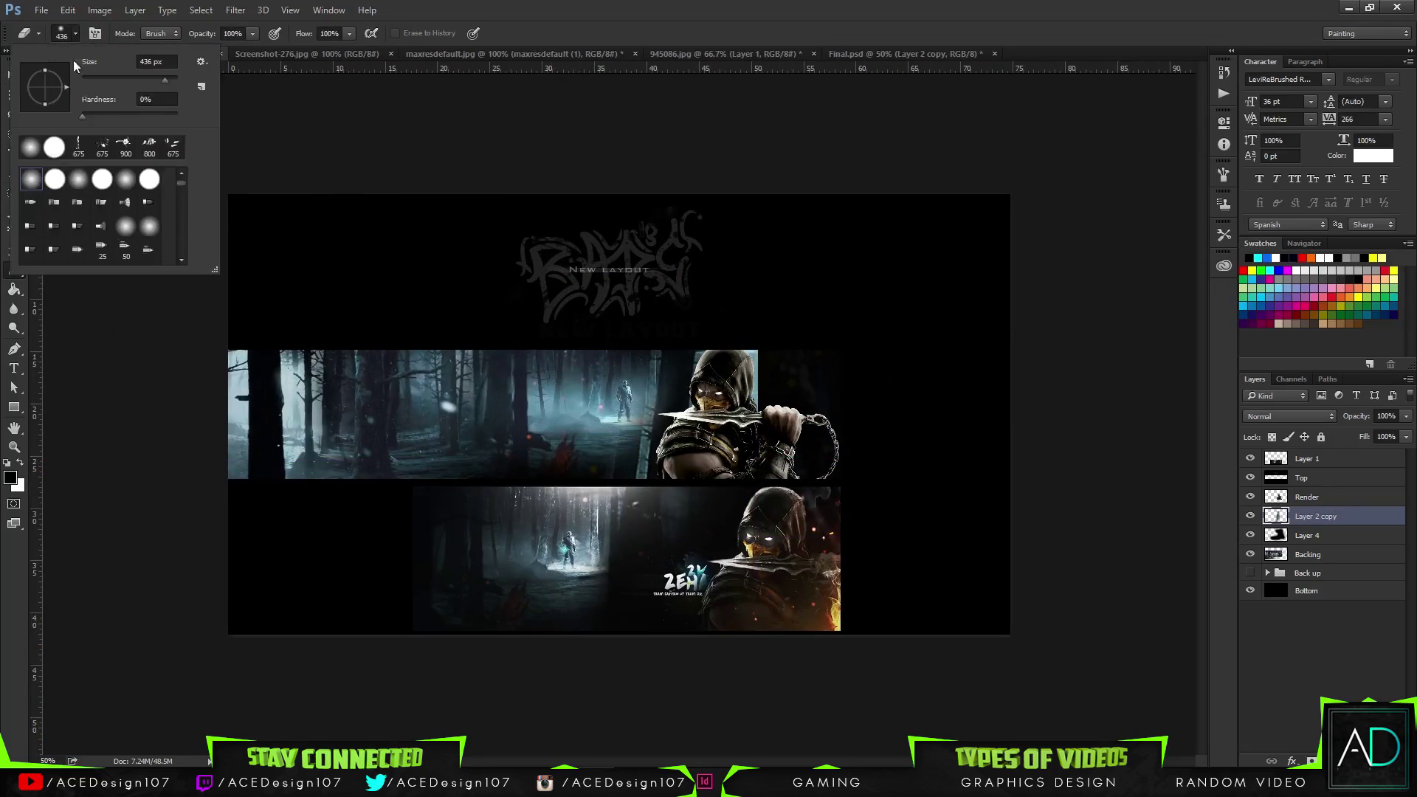
mouse_move(564, 332)
mouse_down()
mouse_move(548, 413)
mouse_move(575, 355)
mouse_up()
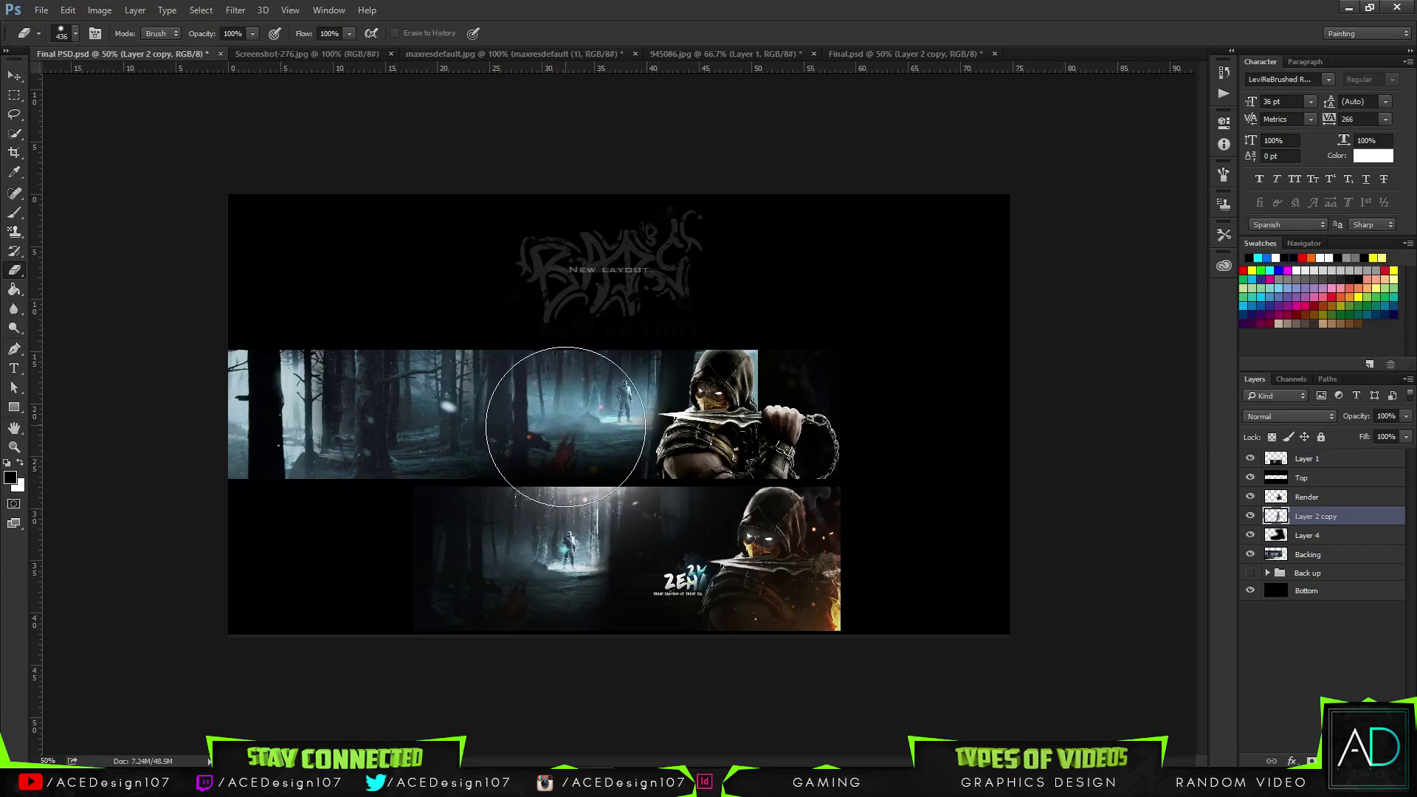
mouse_move(849, 321)
mouse_down()
mouse_move(846, 510)
mouse_move(772, 339)
mouse_move(827, 526)
mouse_move(808, 389)
mouse_move(828, 579)
mouse_move(769, 451)
mouse_move(765, 383)
mouse_up()
- Duplicate Layer 2 copy, merge the duplicate back into it, and shift the tree slightly left of the hooded figure
key(v)
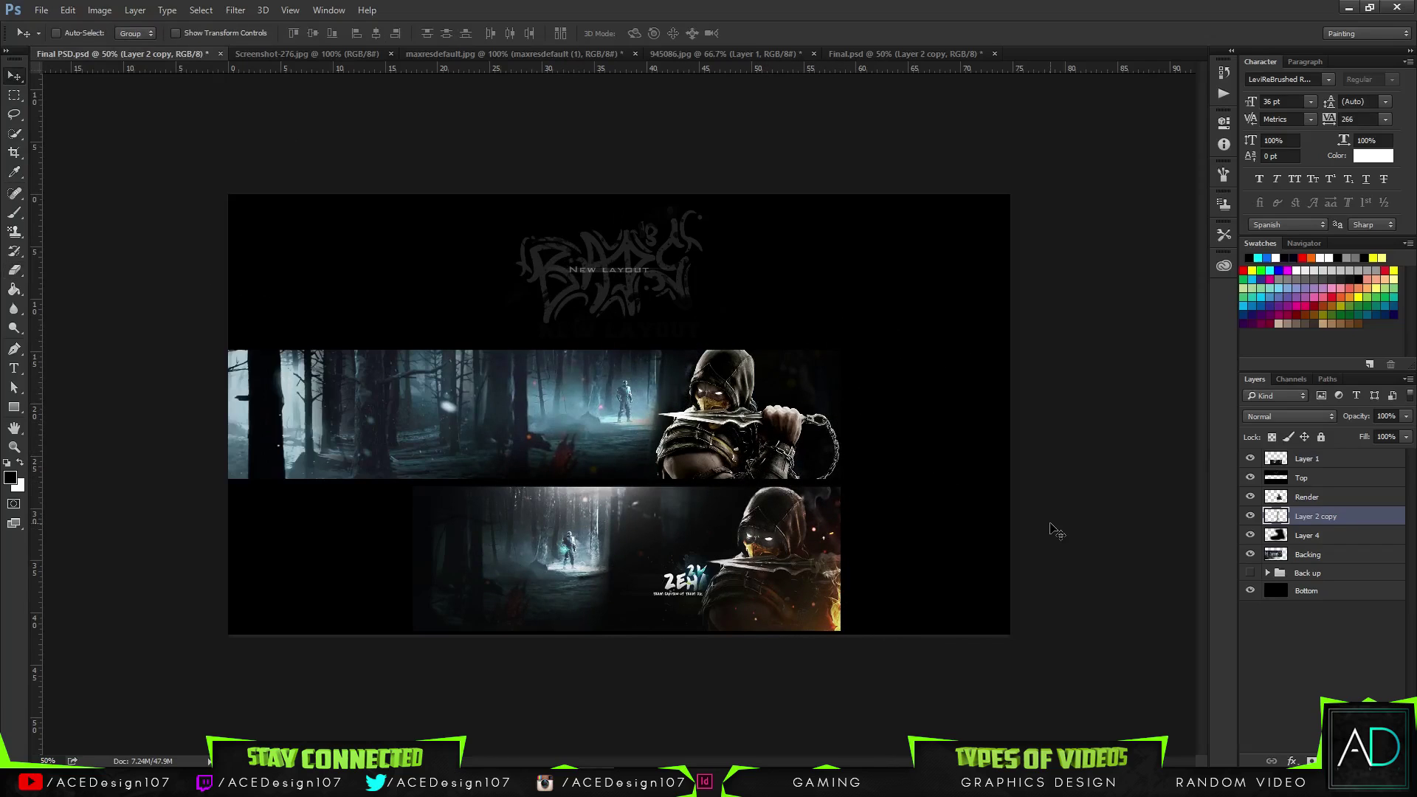
key(ctrl+j)
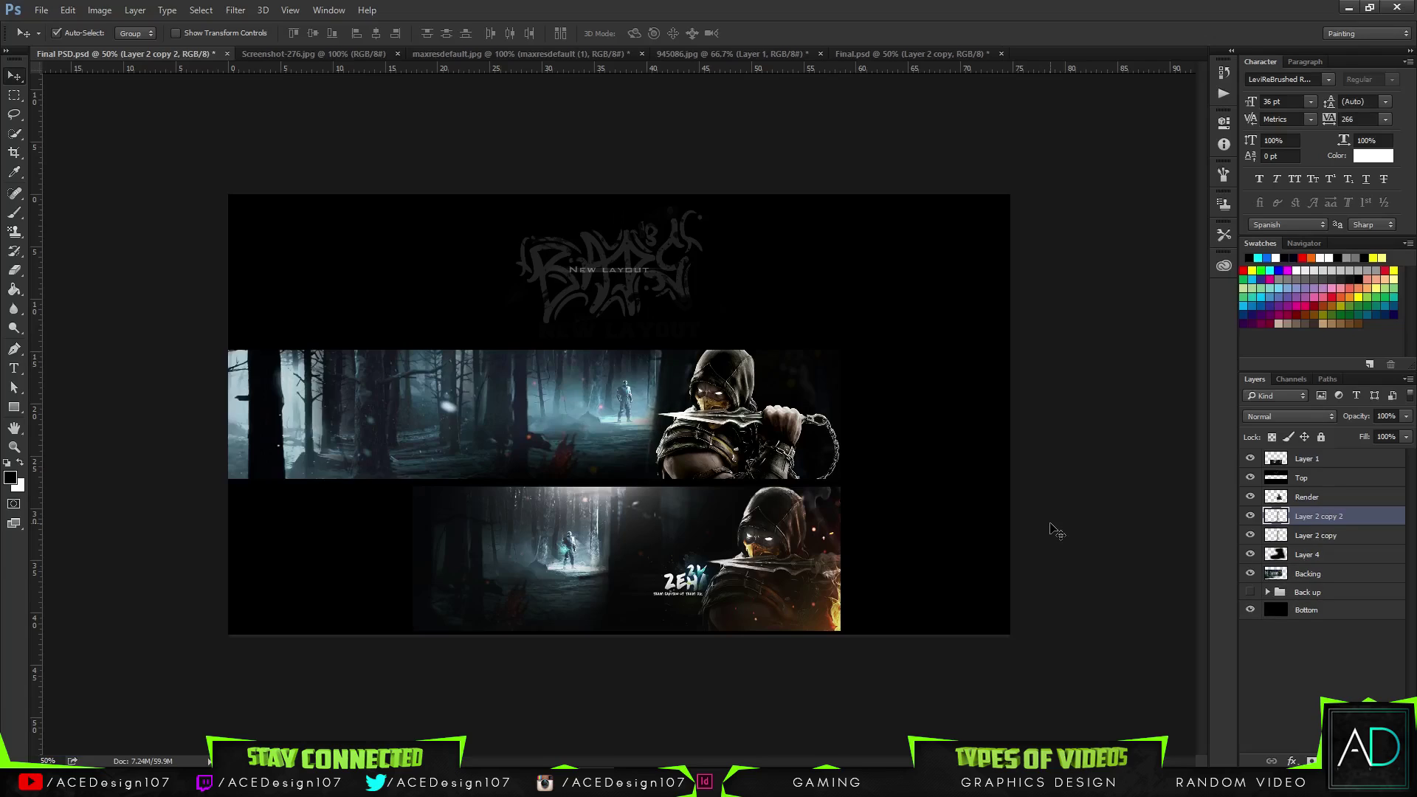
key(ctrl+e)
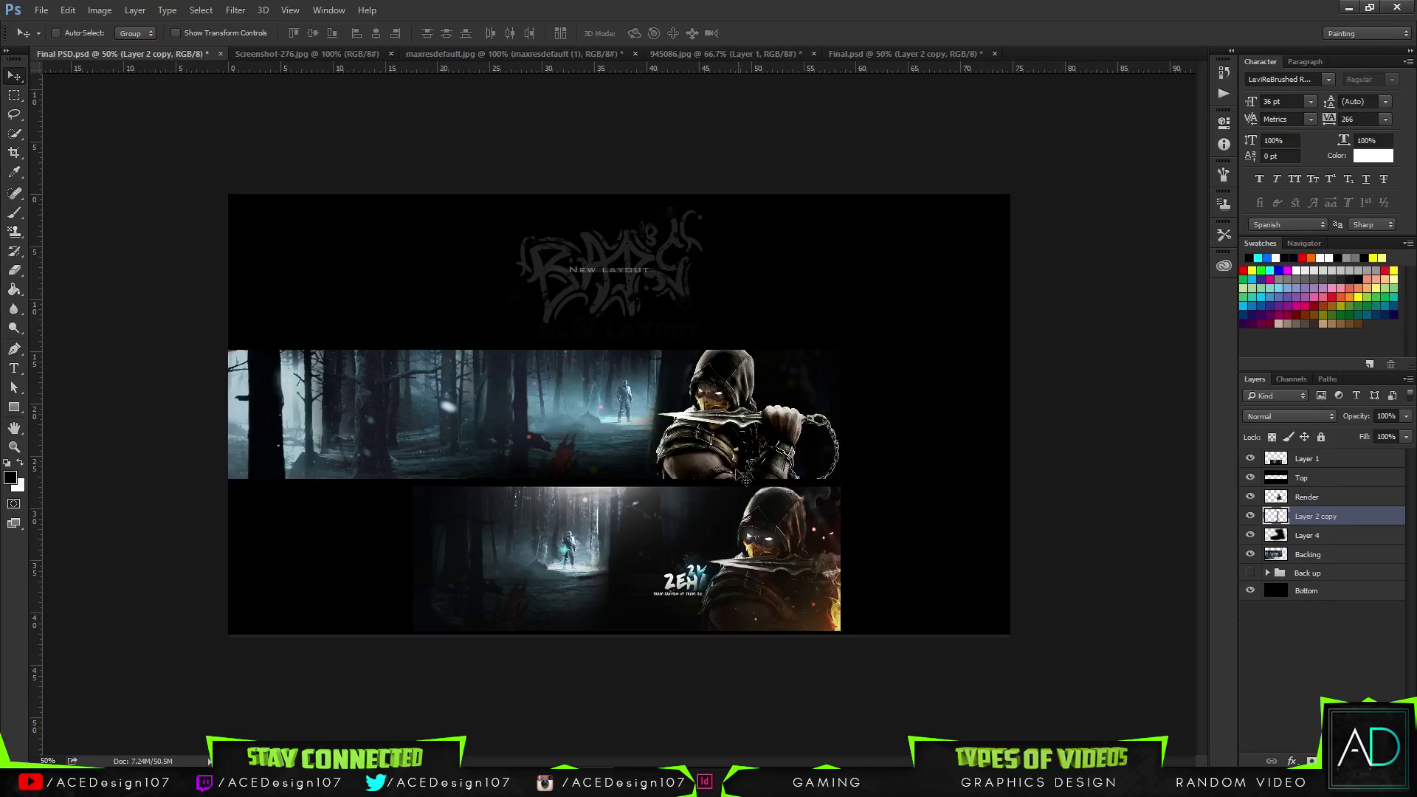
drag(694, 473, 673, 469)
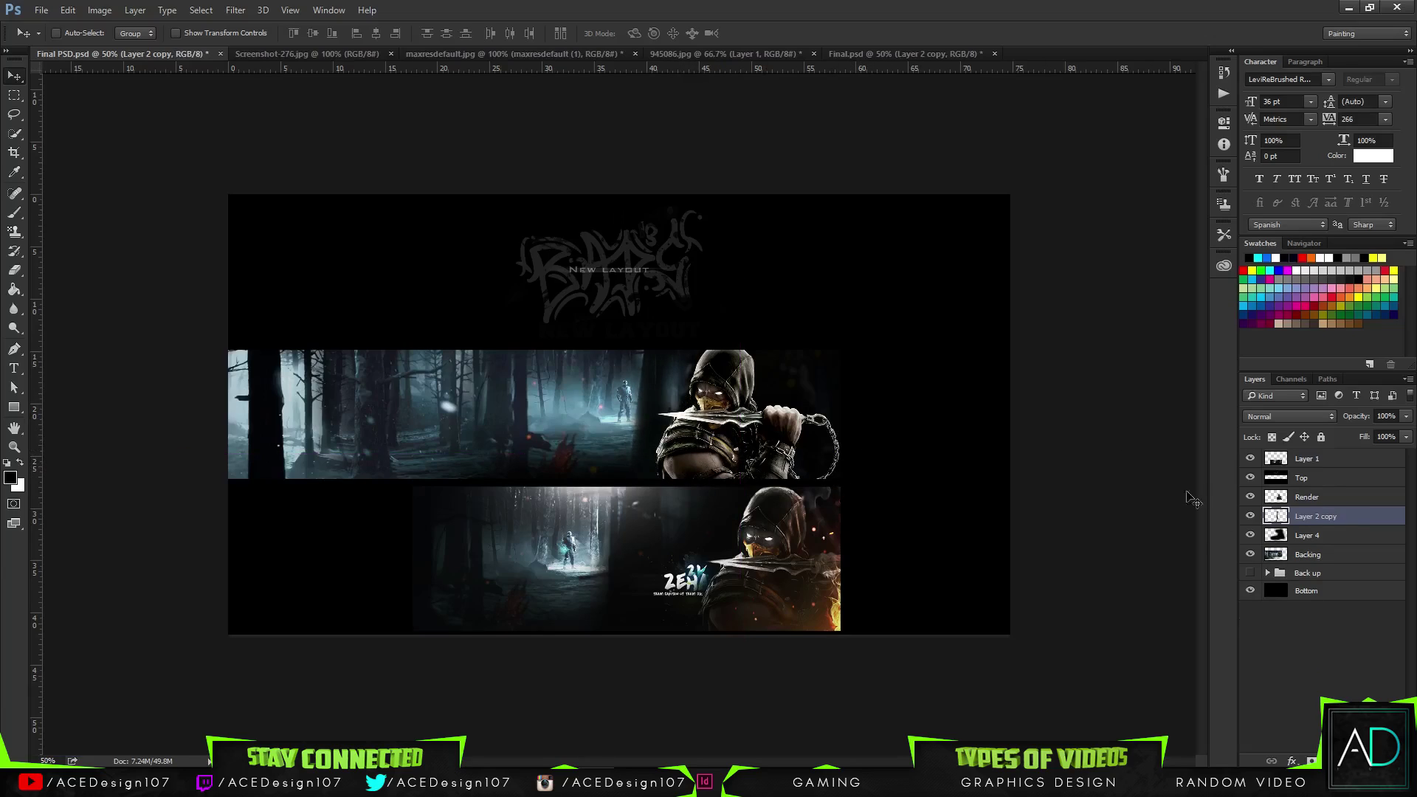
- Duplicate the Backing layer, shift the copy right, and erase its left edge and the part beyond the banner's right end
click(1334, 555)
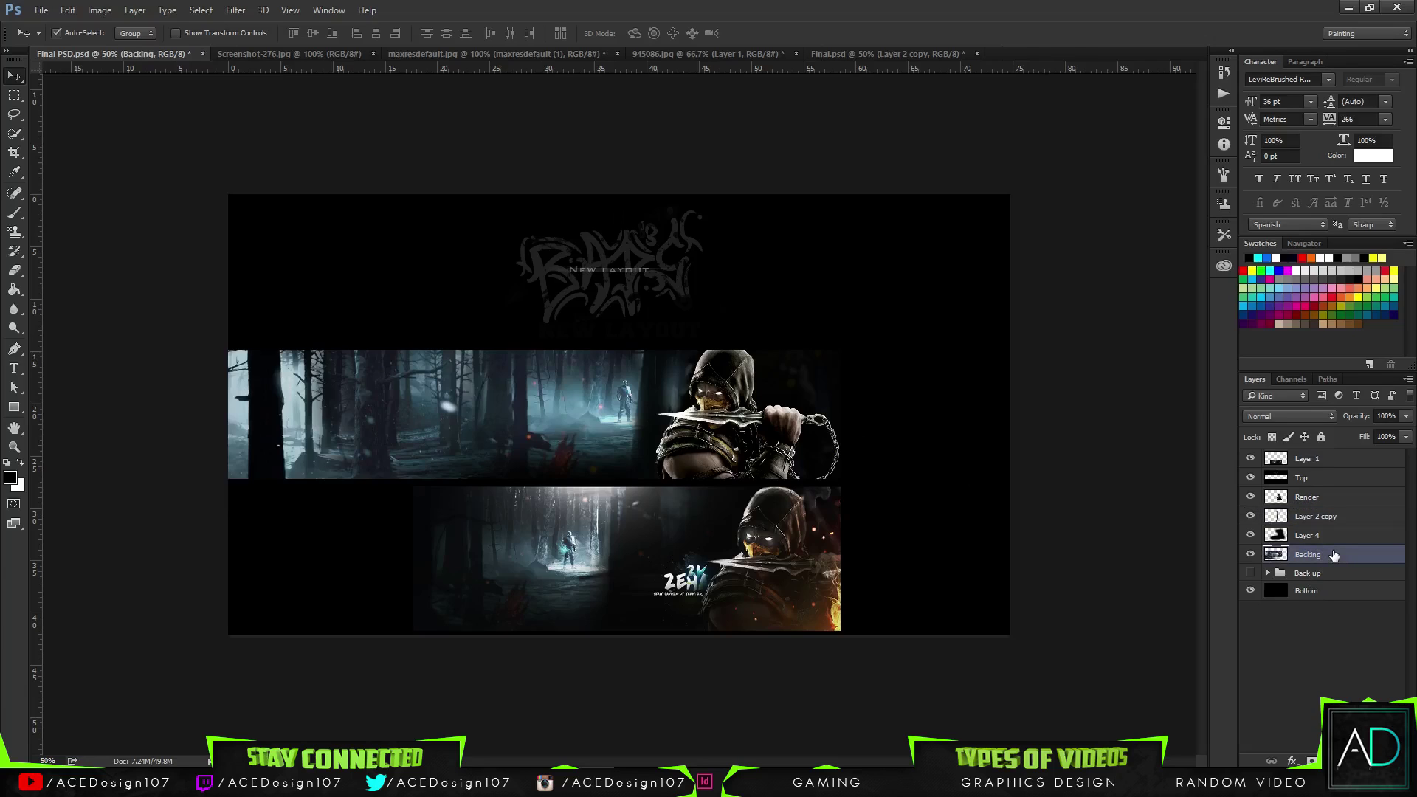
key(ctrl+j)
drag(361, 555, 569, 558)
key(e)
mouse_move(544, 351)
mouse_down()
mouse_move(439, 368)
mouse_move(439, 598)
mouse_move(509, 345)
mouse_move(545, 388)
mouse_move(536, 509)
mouse_up()
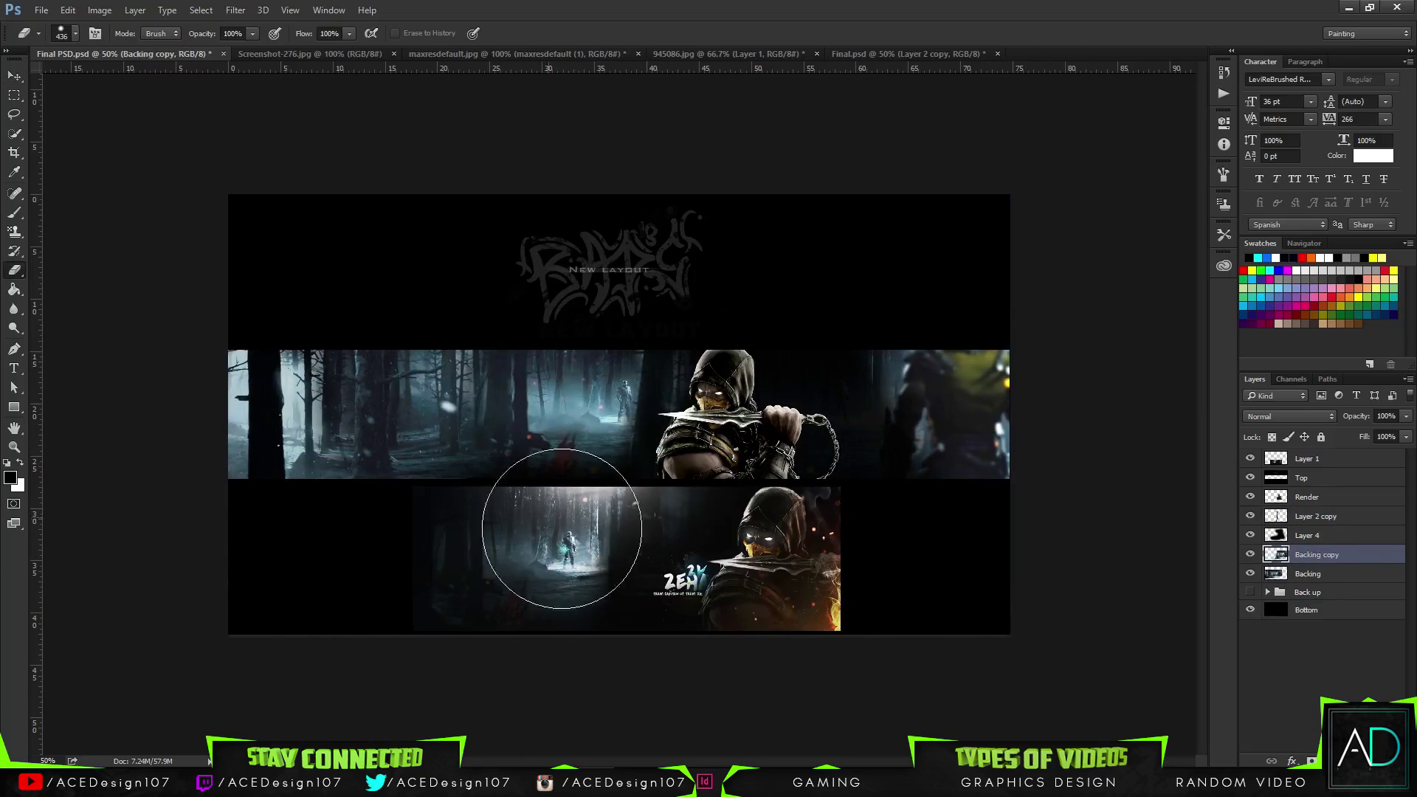
drag(870, 364, 939, 310)
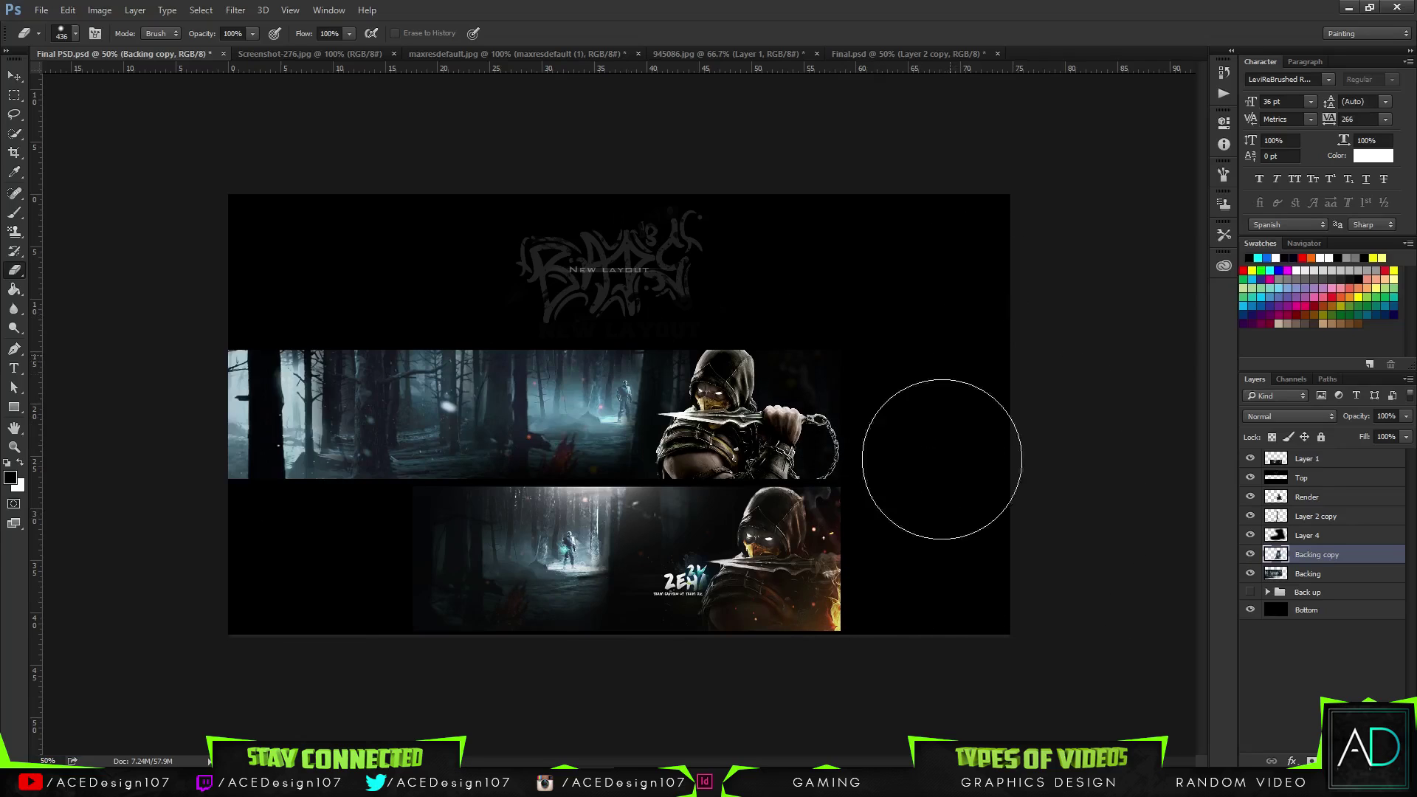
- Add a black Multiply drop shadow to the Render layer with 100% opacity, 0 px distance and 16% spread
key(ctrl+0)
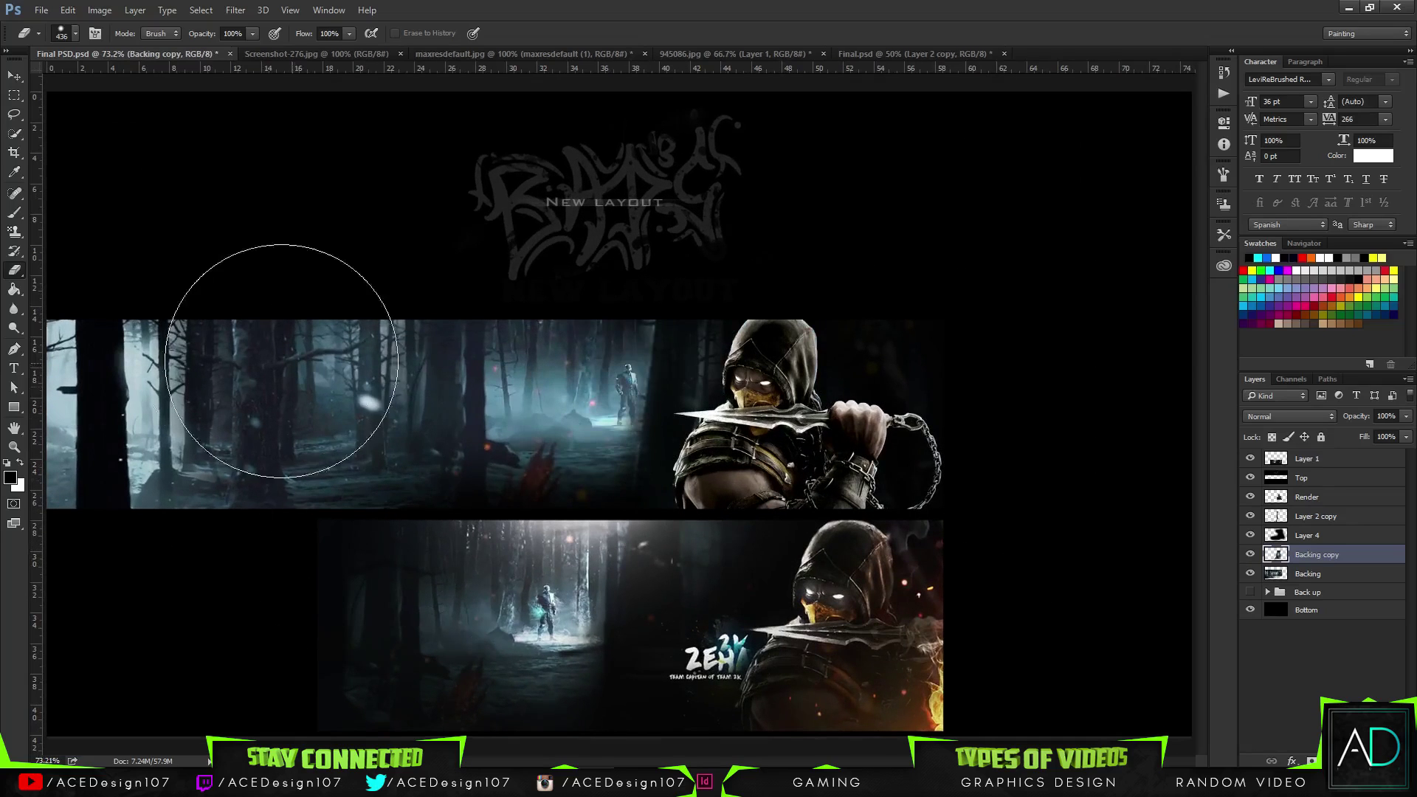
right_click(1355, 499)
click(1196, 104)
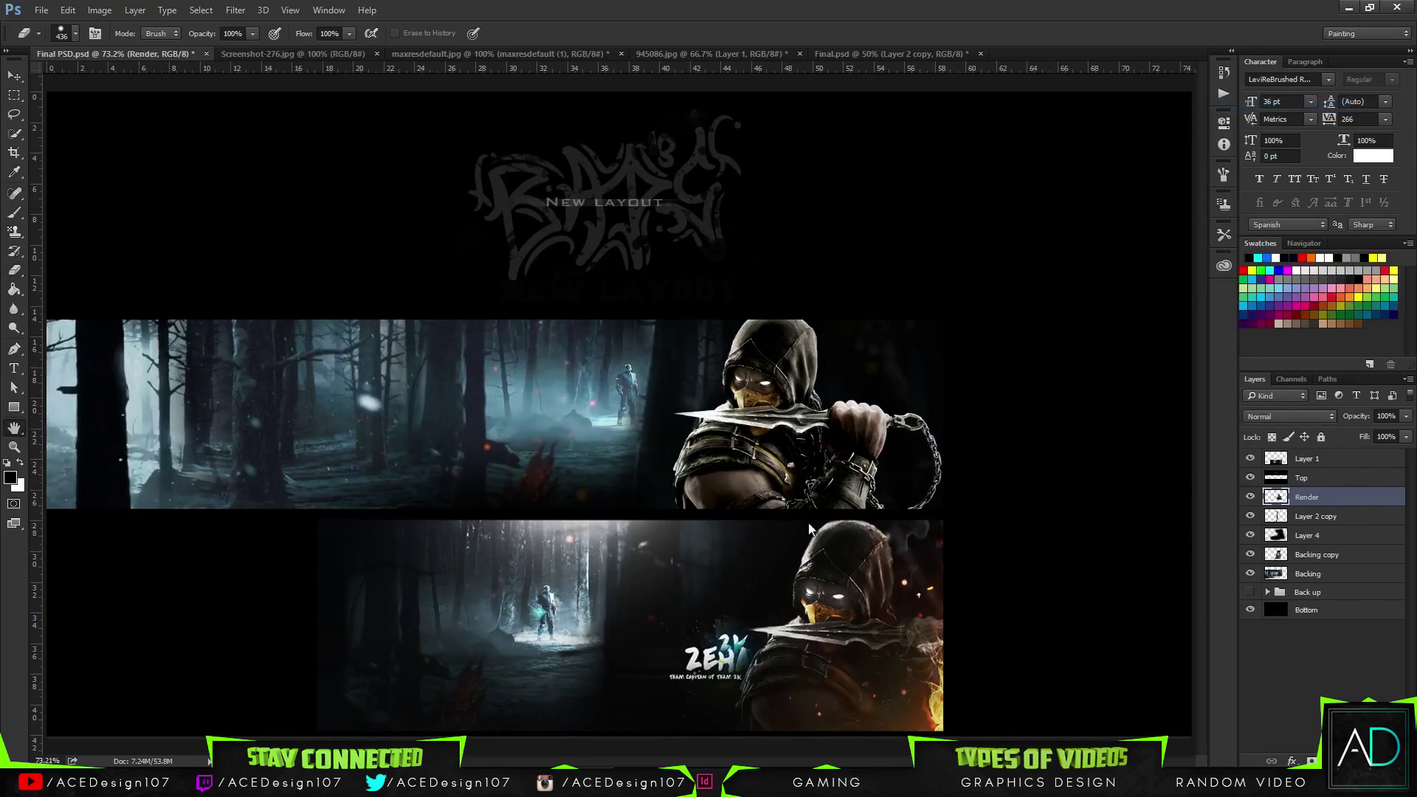
click(768, 400)
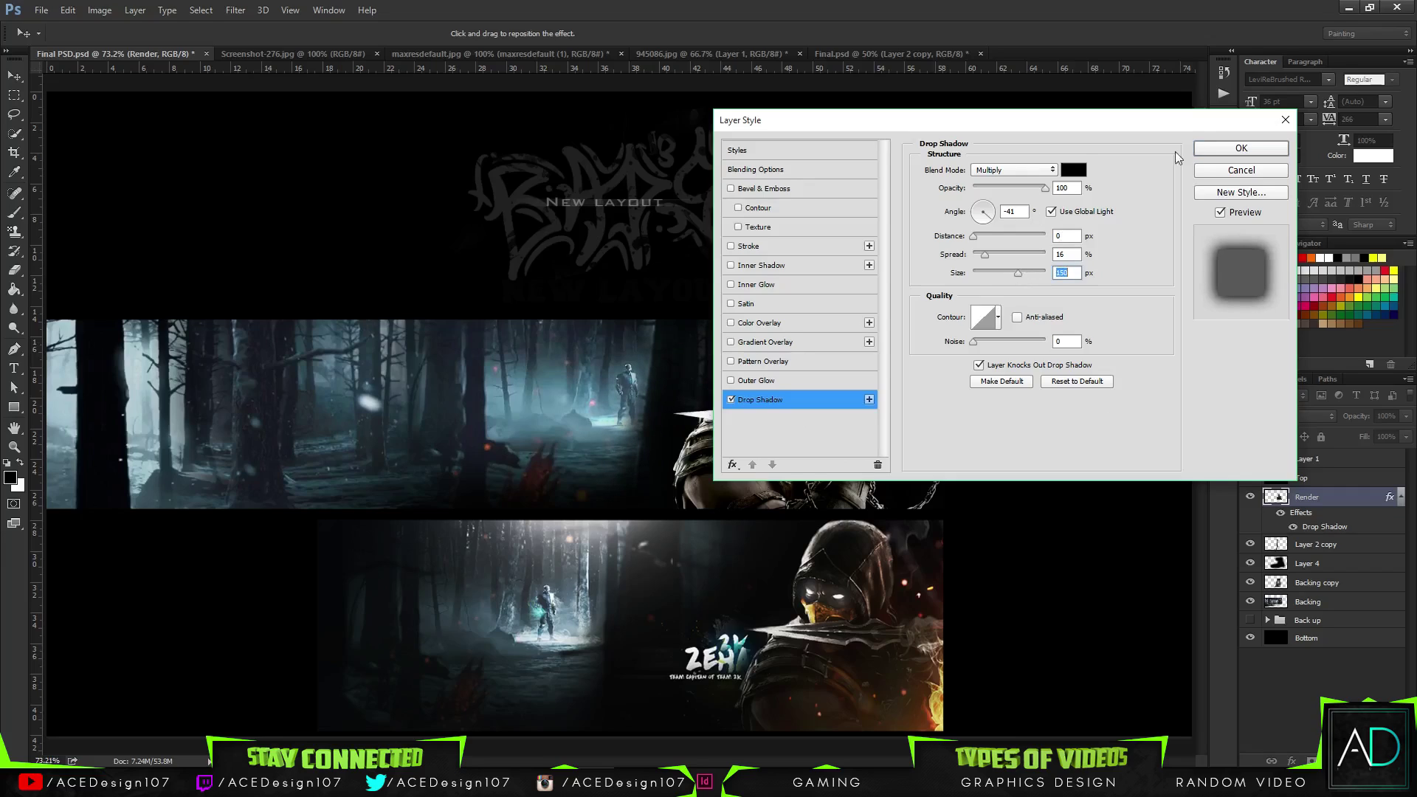
click(1218, 148)
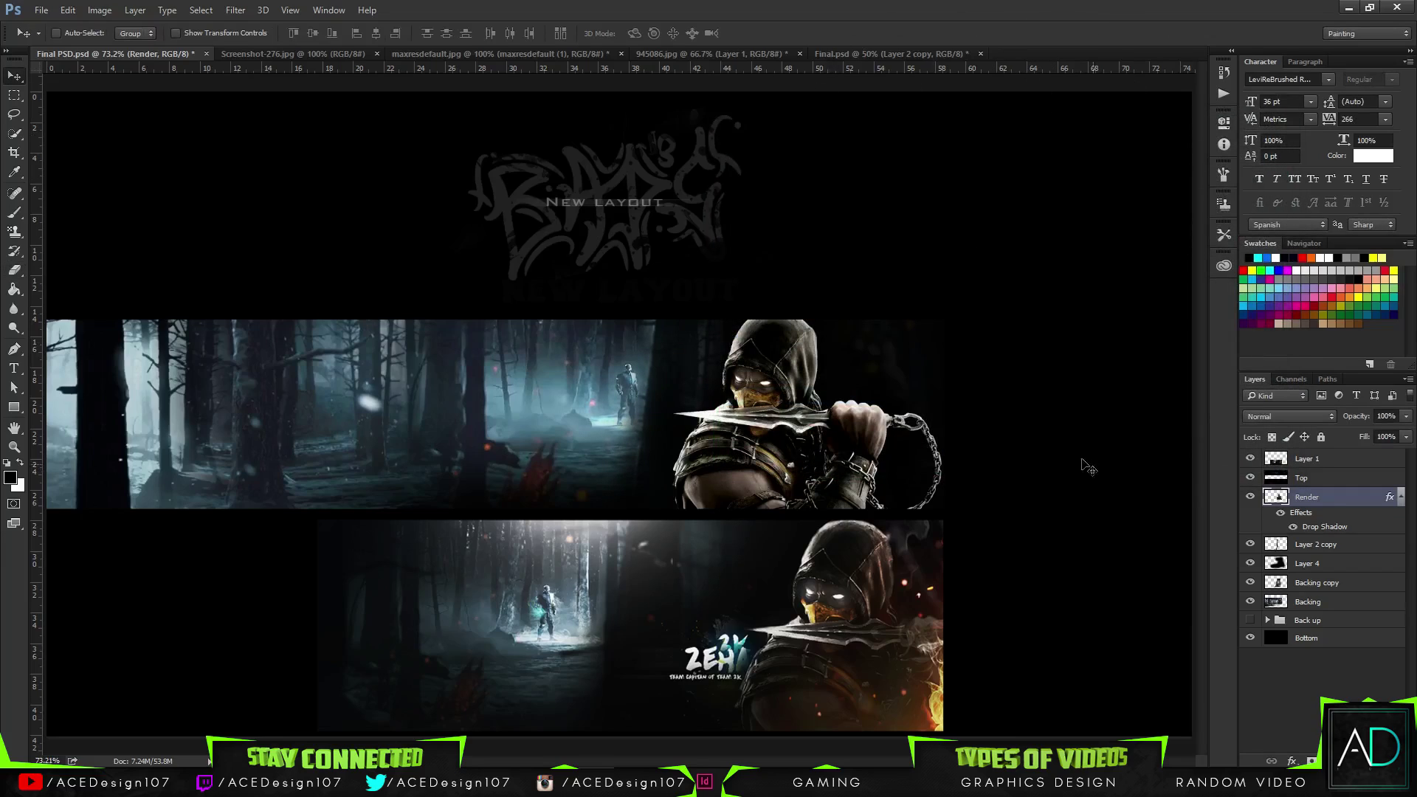
- Copy the maxresdefault (1) forest into Final PSD.psd behind the hooded figure's right side, place it between Layer 2 copy and Layer 4, and rasterize it
click(513, 55)
drag(140, 58, 845, 389)
drag(1371, 505, 1367, 562)
key(b)
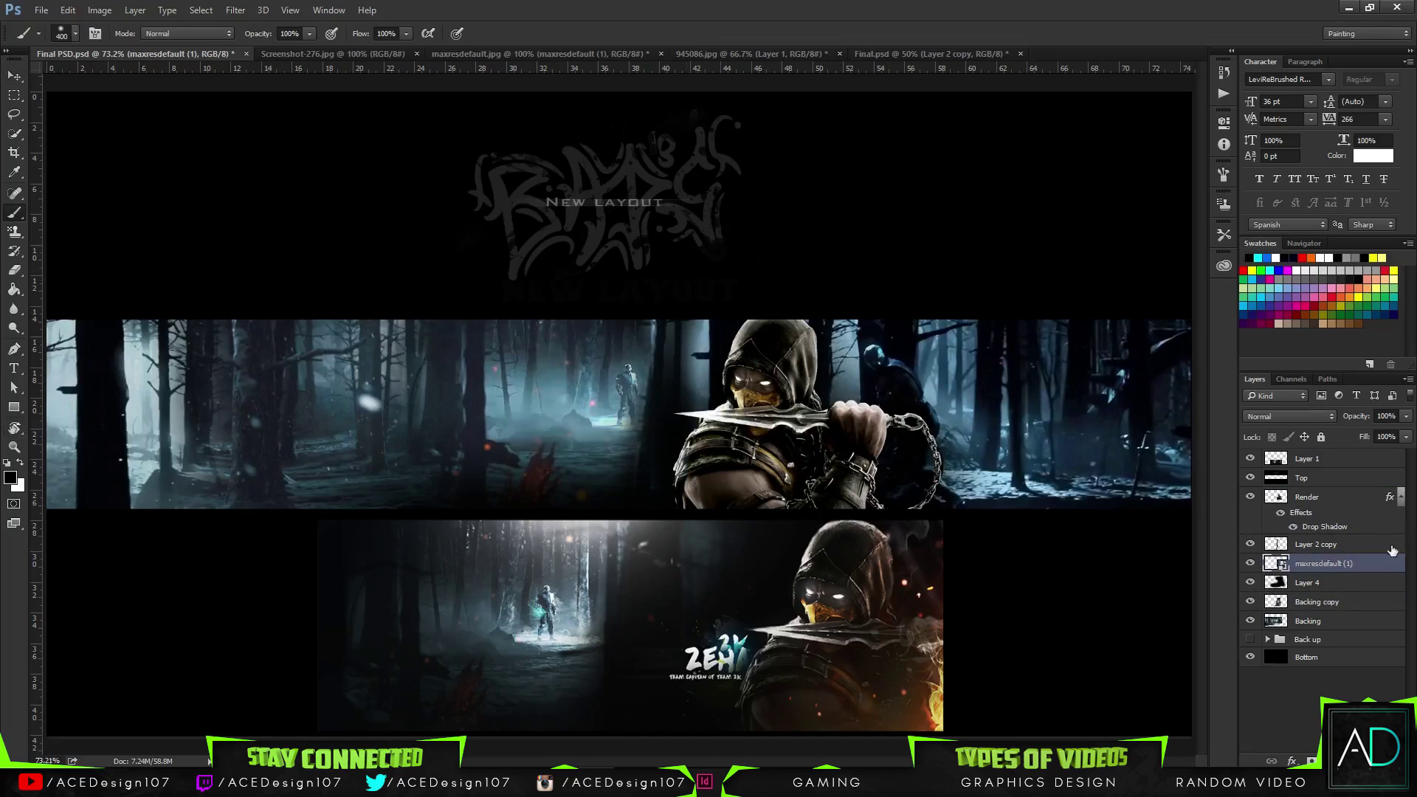
right_click(1382, 567)
click(1247, 332)
mouse_move(724, 288)
mouse_down()
mouse_move(774, 523)
mouse_move(782, 318)
mouse_move(800, 529)
mouse_up()
key(ctrl+z)
drag(522, 317, 560, 366)
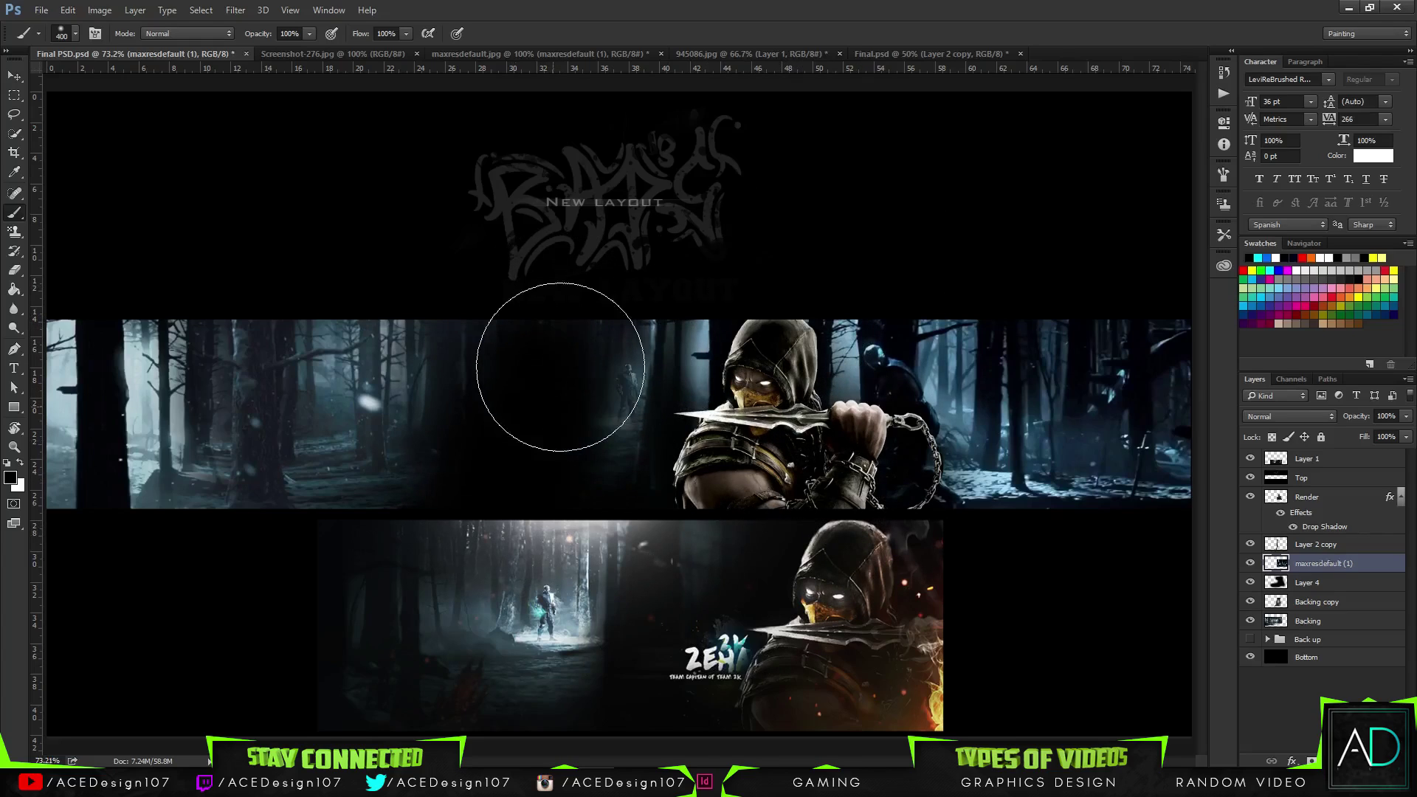
key(ctrl+z)
mouse_move(539, 299)
mouse_down()
mouse_move(448, 261)
mouse_move(522, 199)
mouse_up()
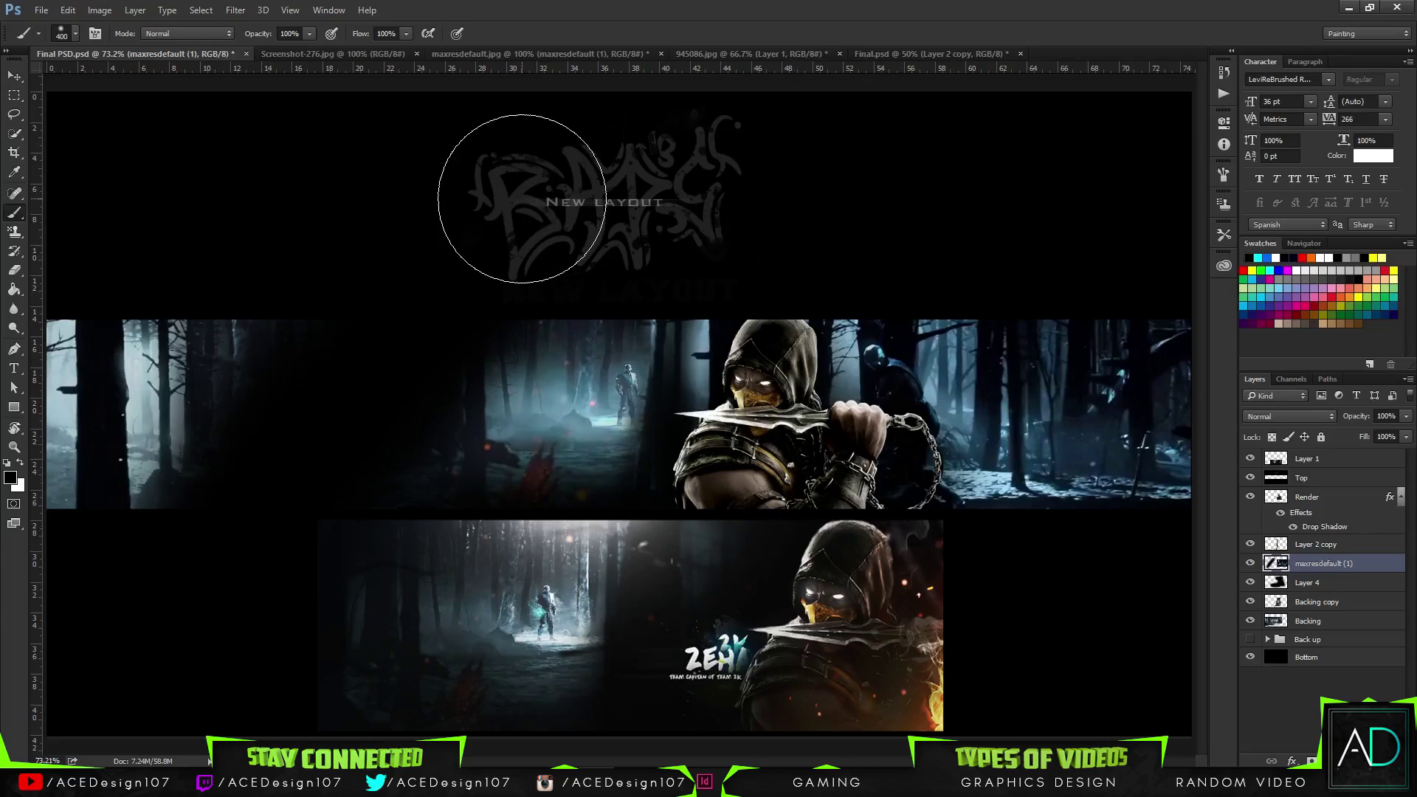
key(ctrl+z)
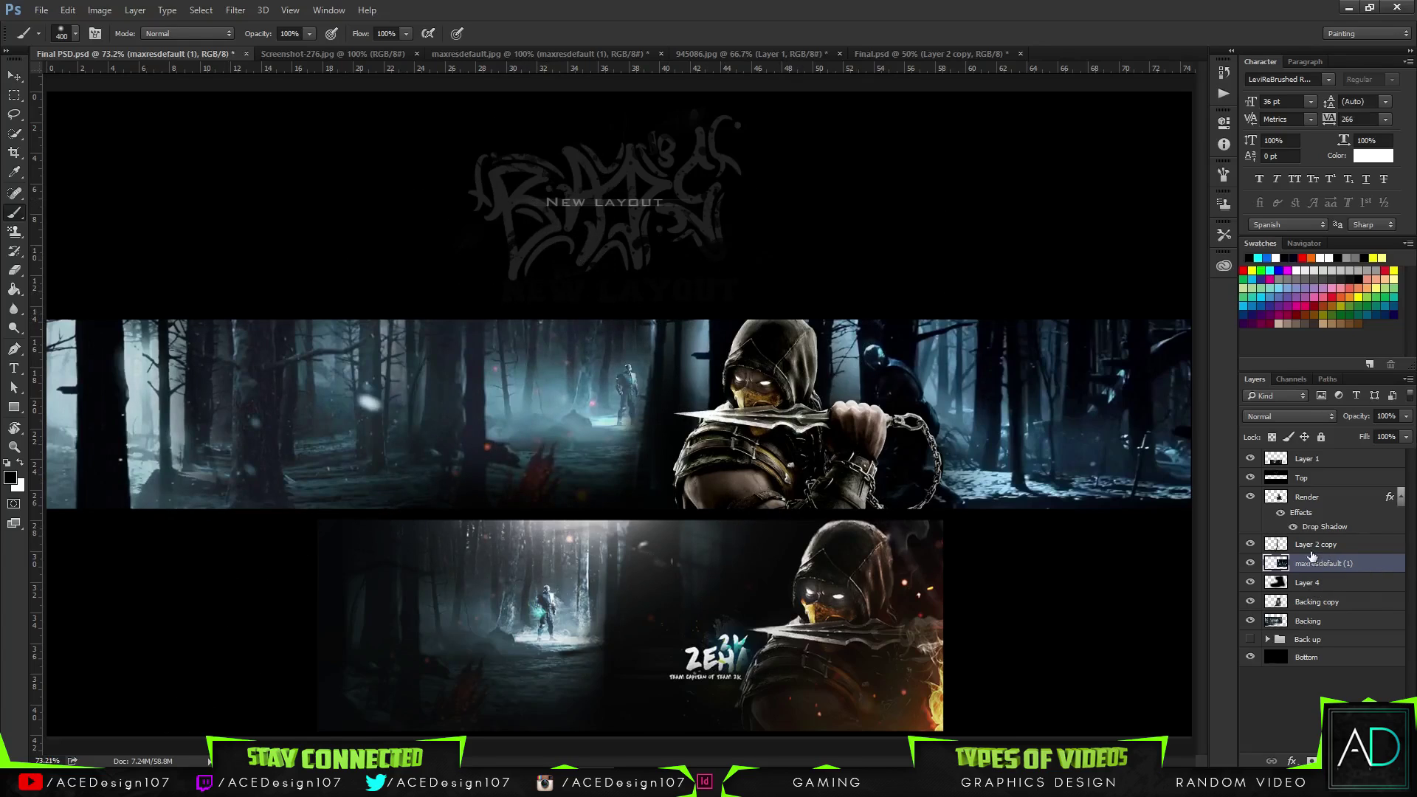
- Erase the maxresdefault (1) forest's left part with the soft 436 px Eraser and shift the layer left against the hooded figure
key(e)
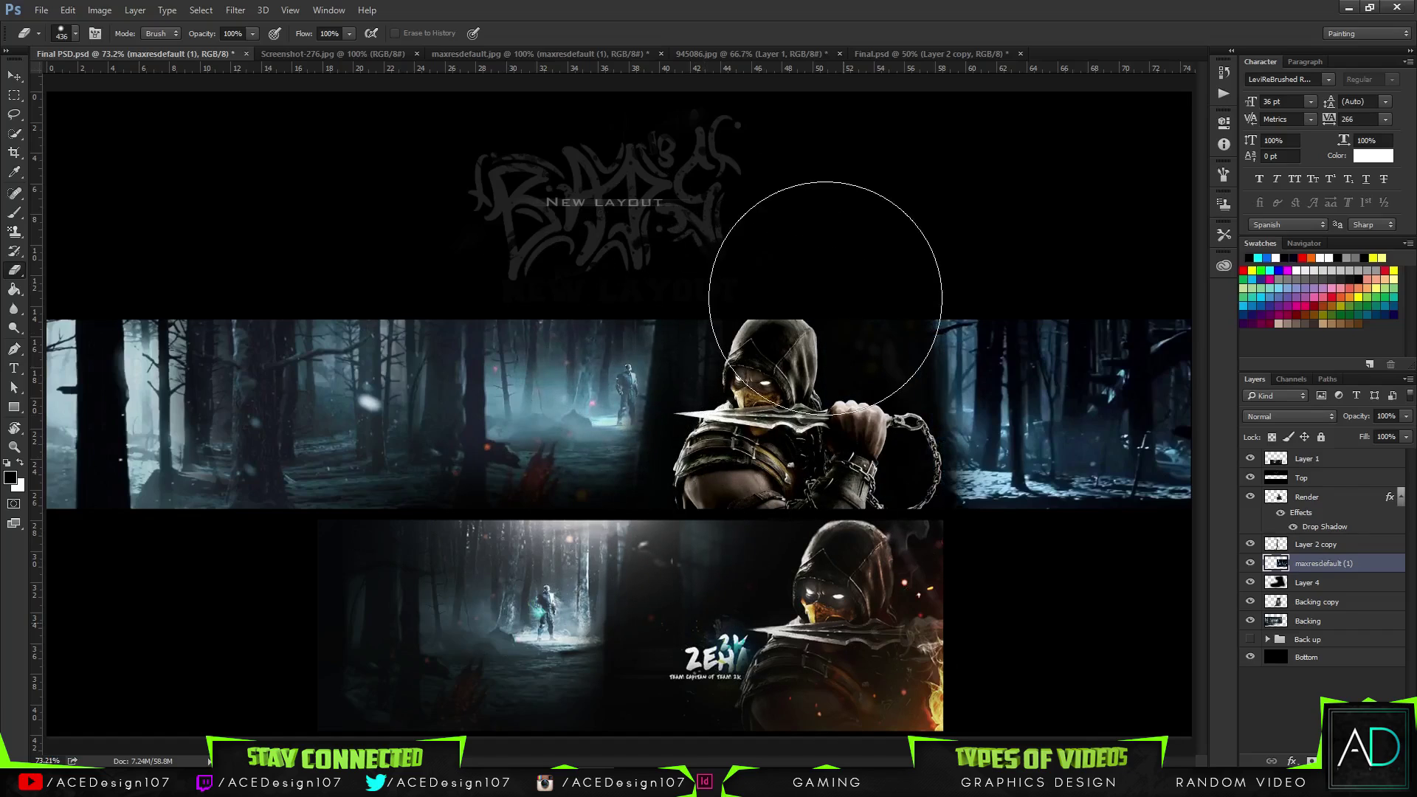
key(v)
drag(1013, 428, 927, 427)
drag(930, 426, 931, 425)
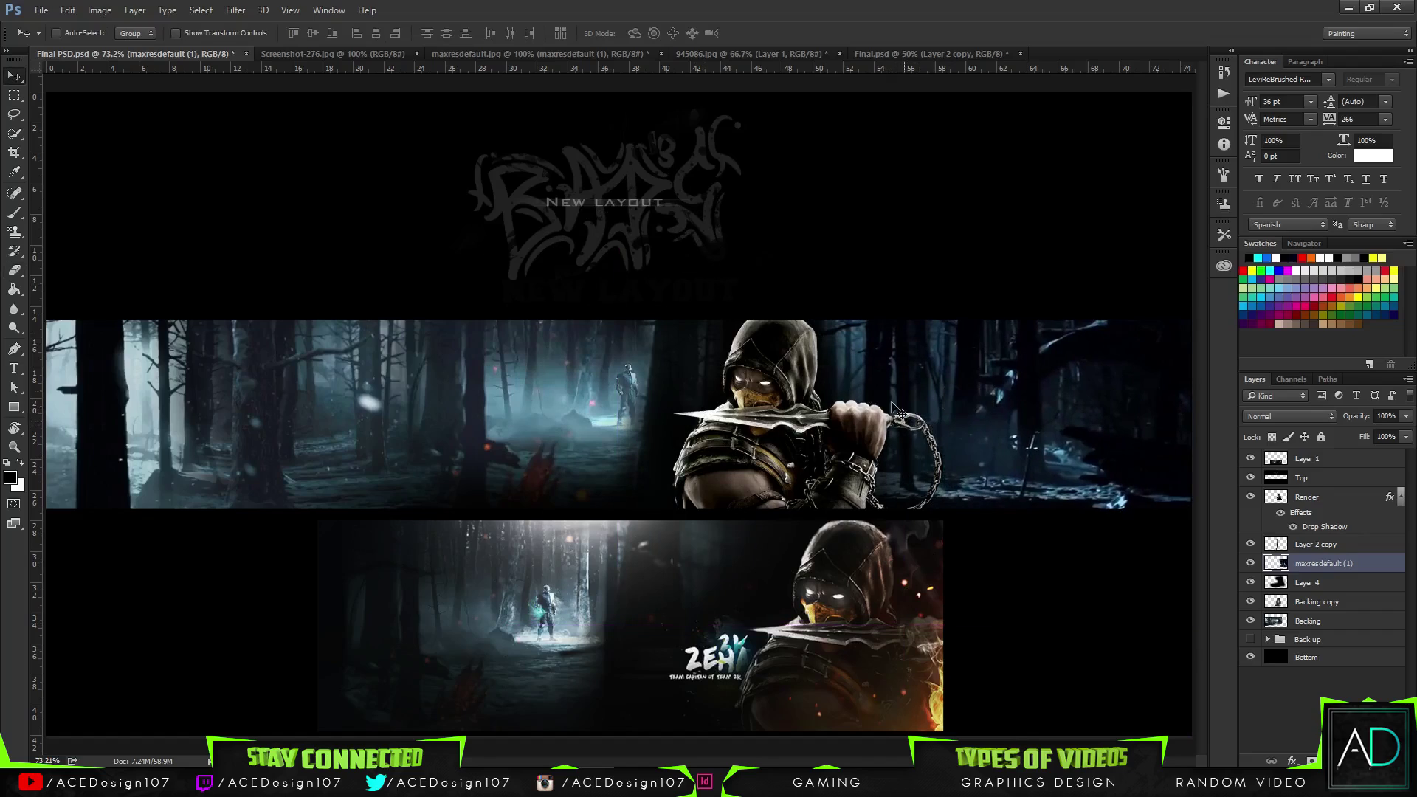
key(e)
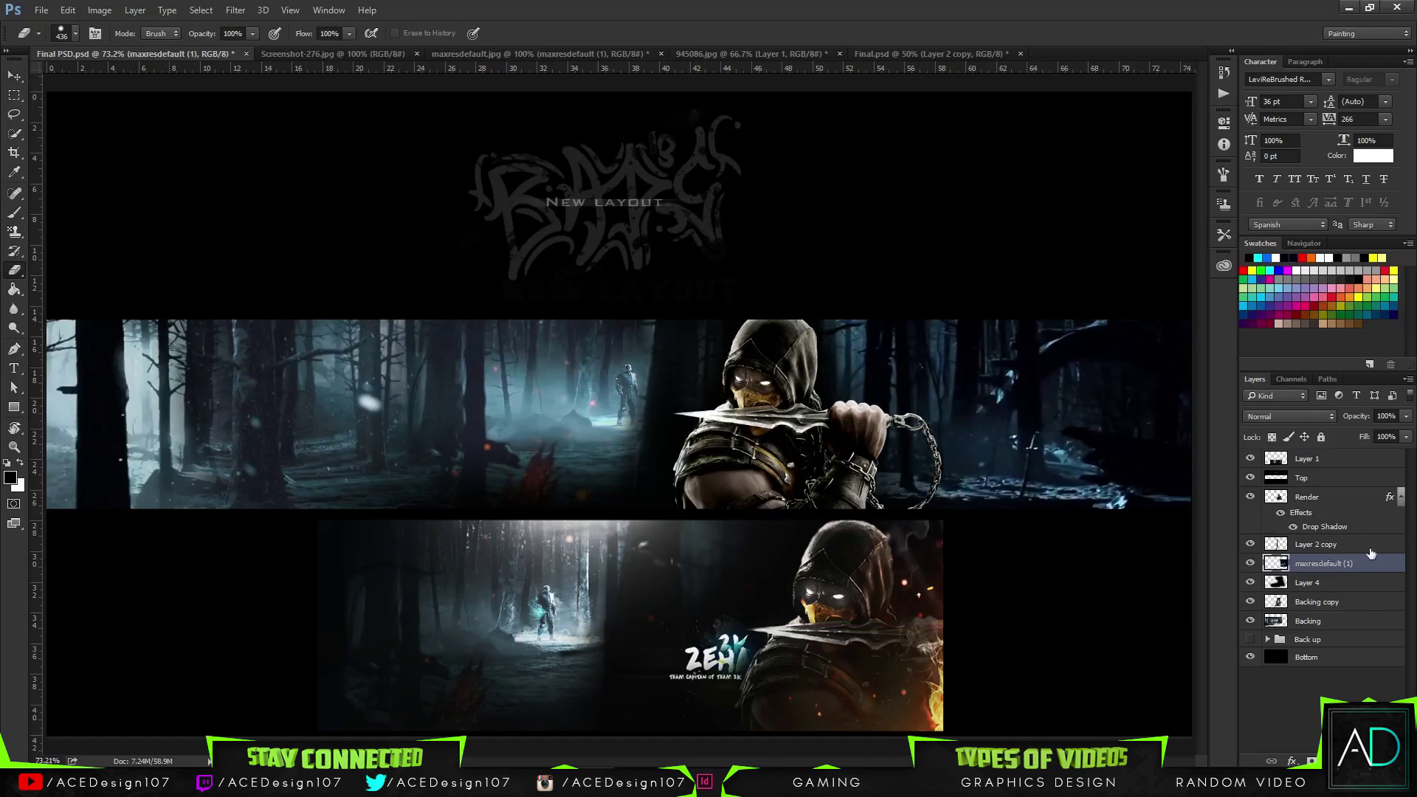
- Create a new empty layer directly above the maxresdefault (1) layer for brush shading
click(1346, 583)
key(b)
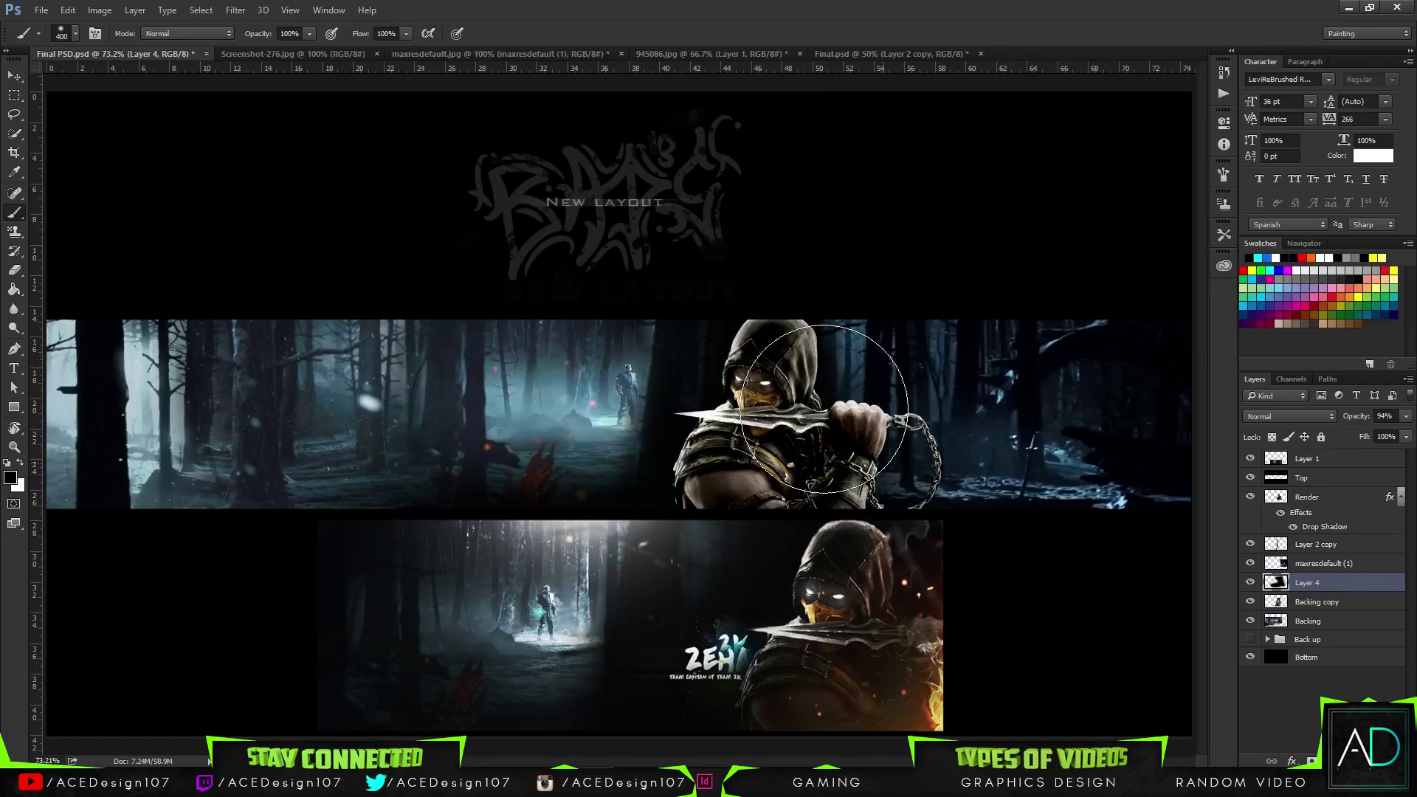
drag(1361, 581, 1359, 563)
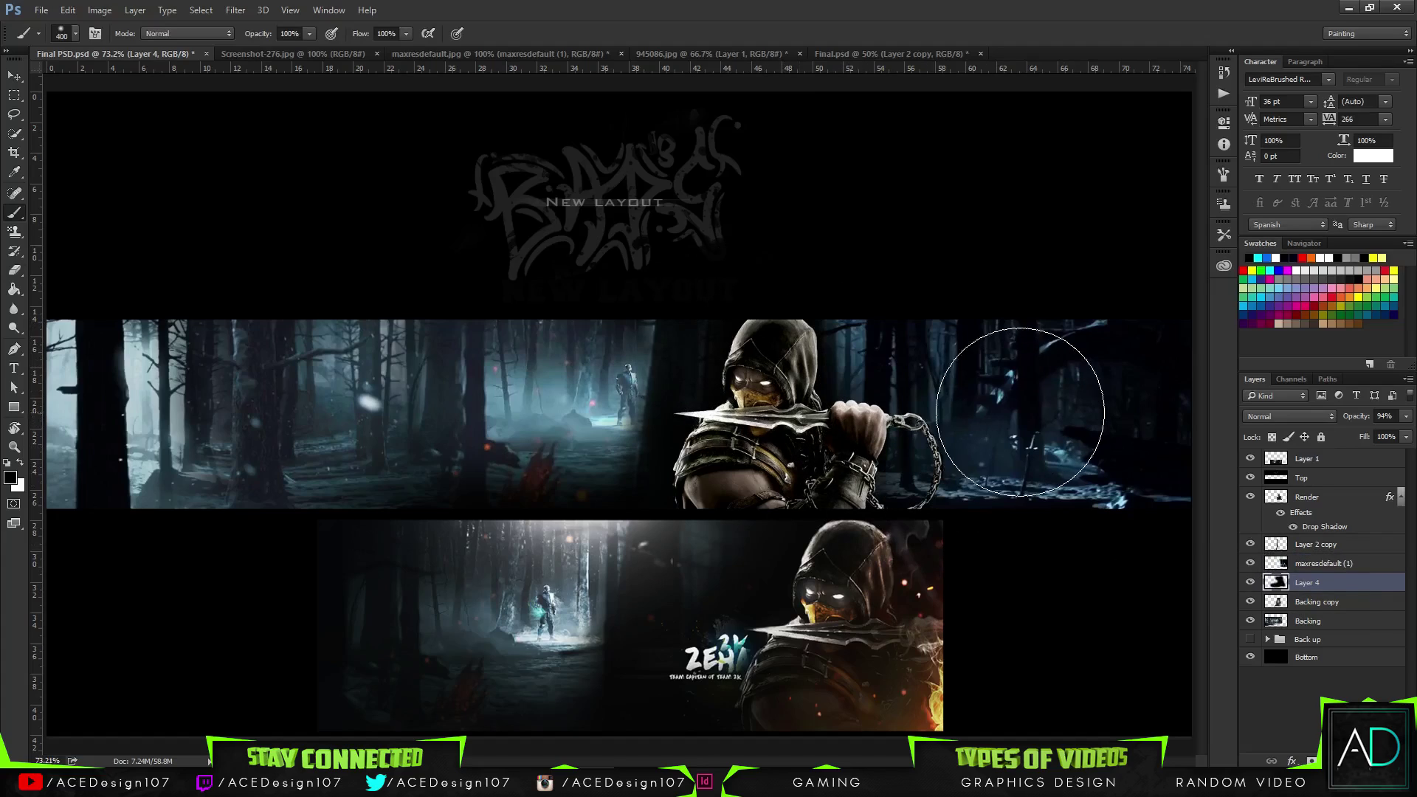
drag(1354, 582, 1363, 566)
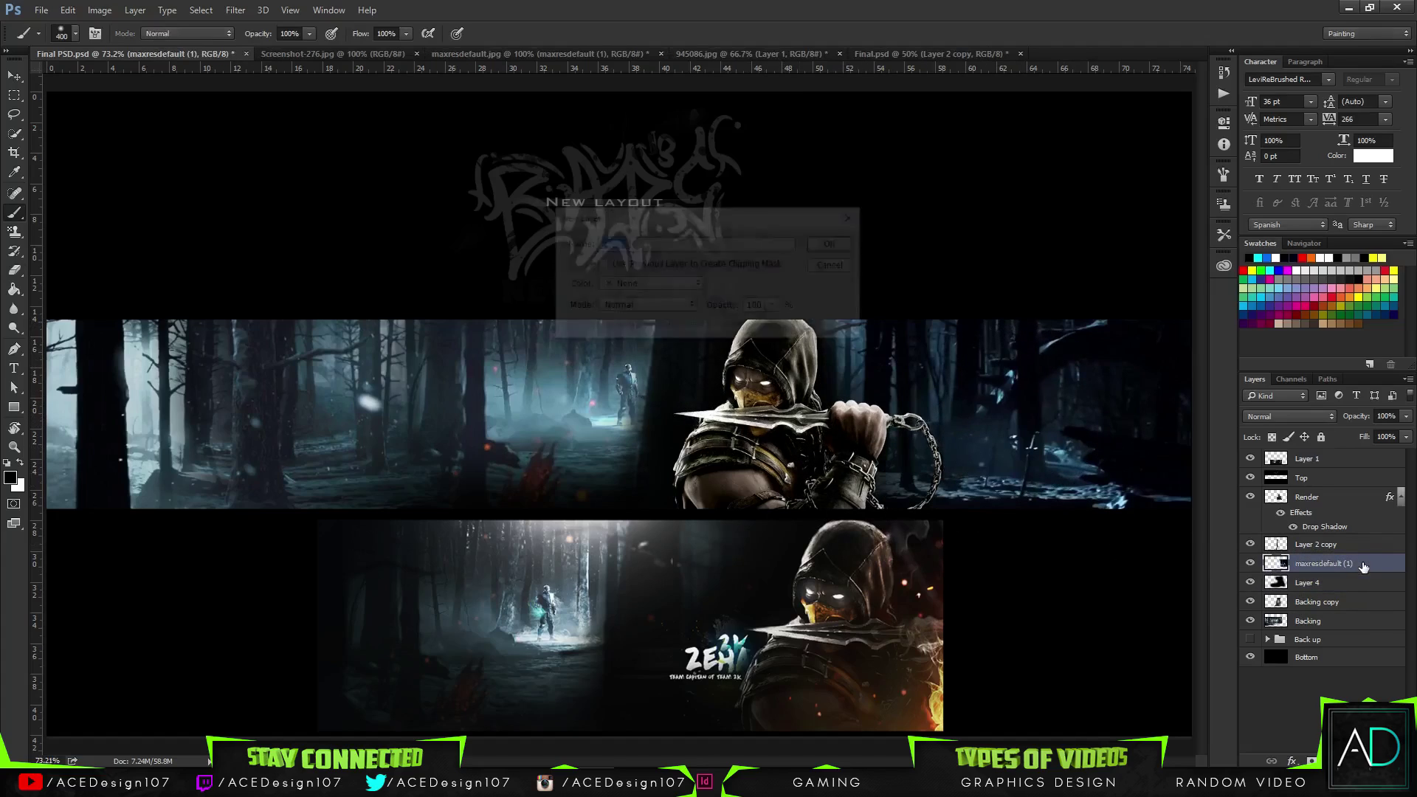
key(ctrl+shift+alt+n)
mouse_move(721, 343)
mouse_down()
mouse_move(891, 472)
mouse_move(829, 377)
mouse_up()
drag(984, 549, 894, 502)
key(ctrl+alt+z)
key(ctrl+alt+z)
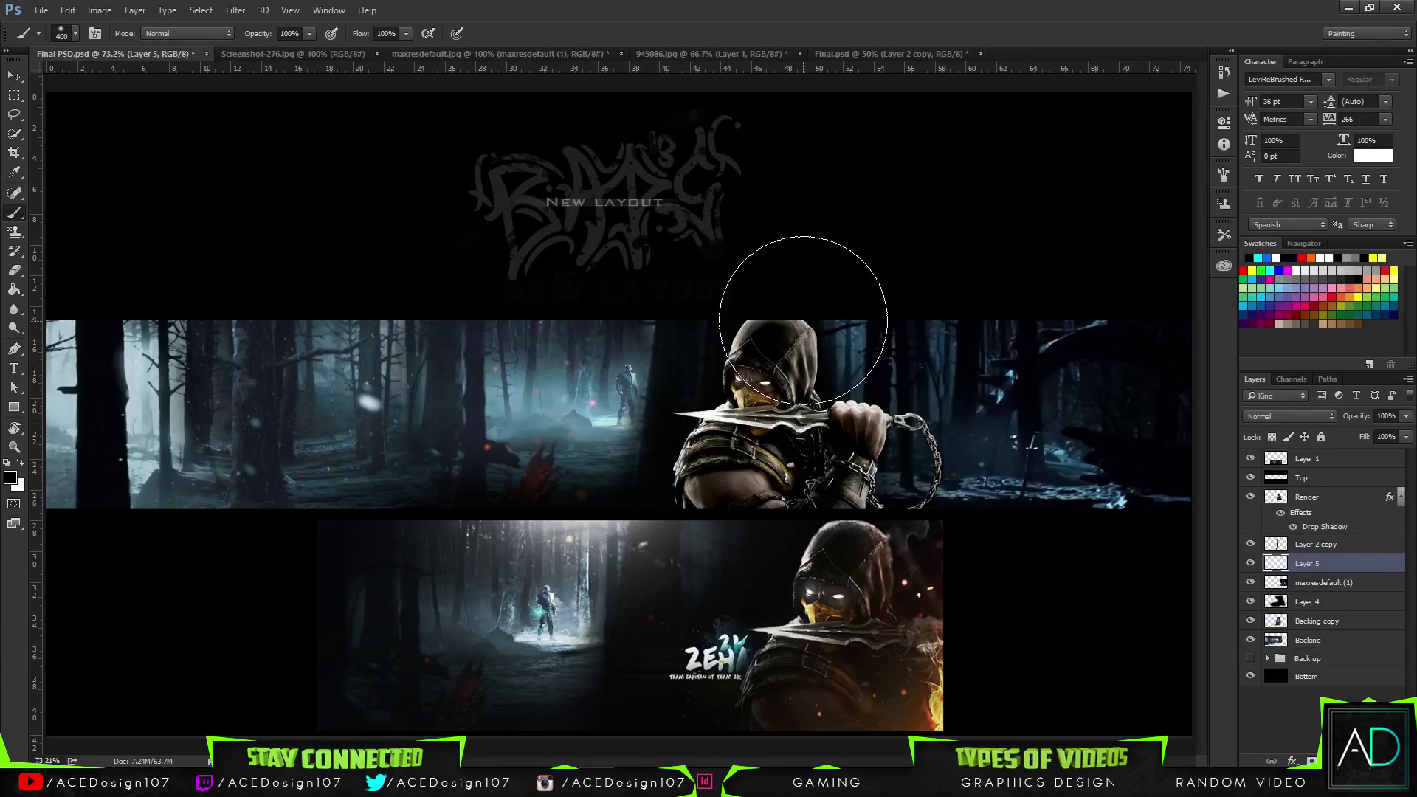
- Paint soft black shading with a 300 px Brush on Layer 5 along the lower edge of the forest right of the hooded figure
click(62, 33)
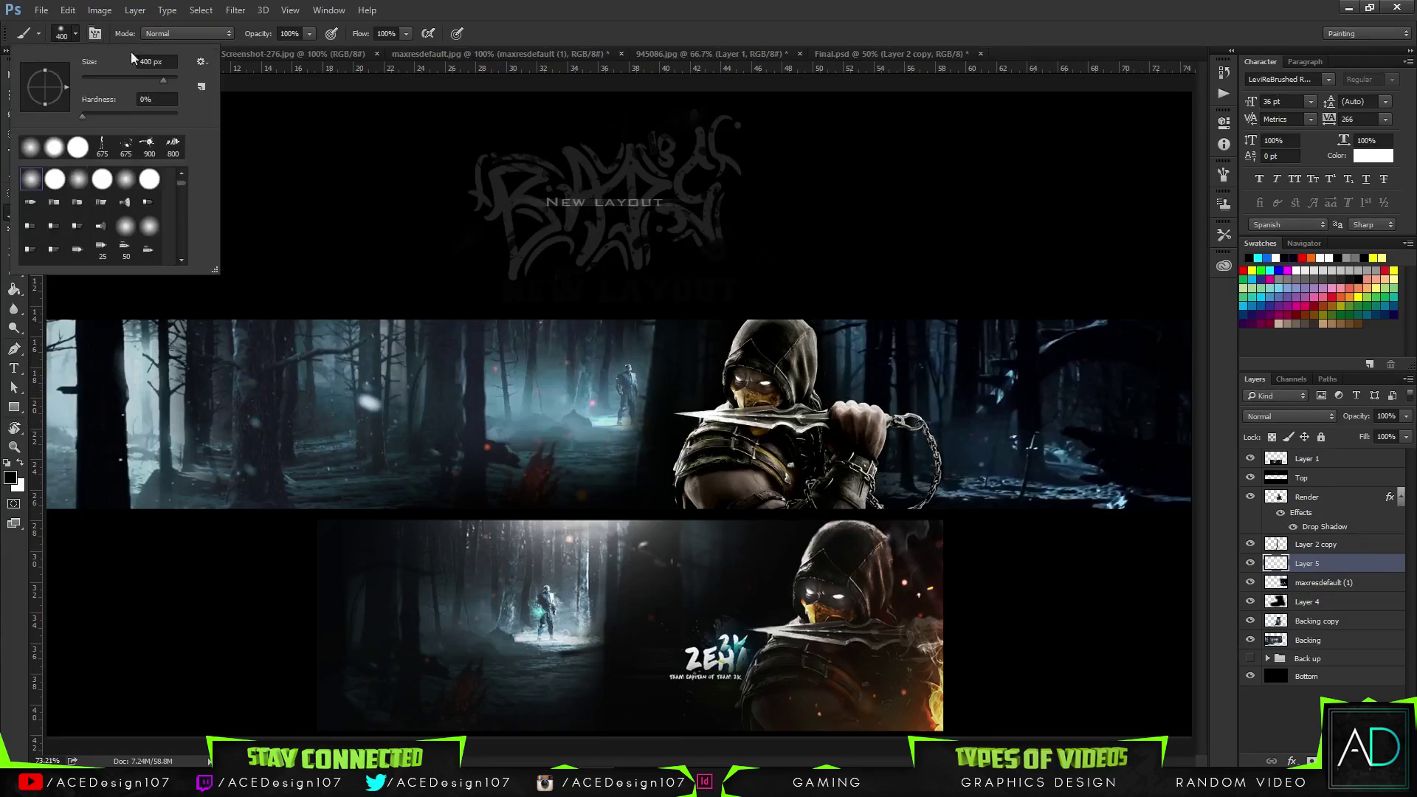
text(300)
key(Return)
mouse_move(812, 345)
mouse_down()
mouse_move(773, 420)
mouse_move(816, 546)
mouse_move(1098, 600)
mouse_up()
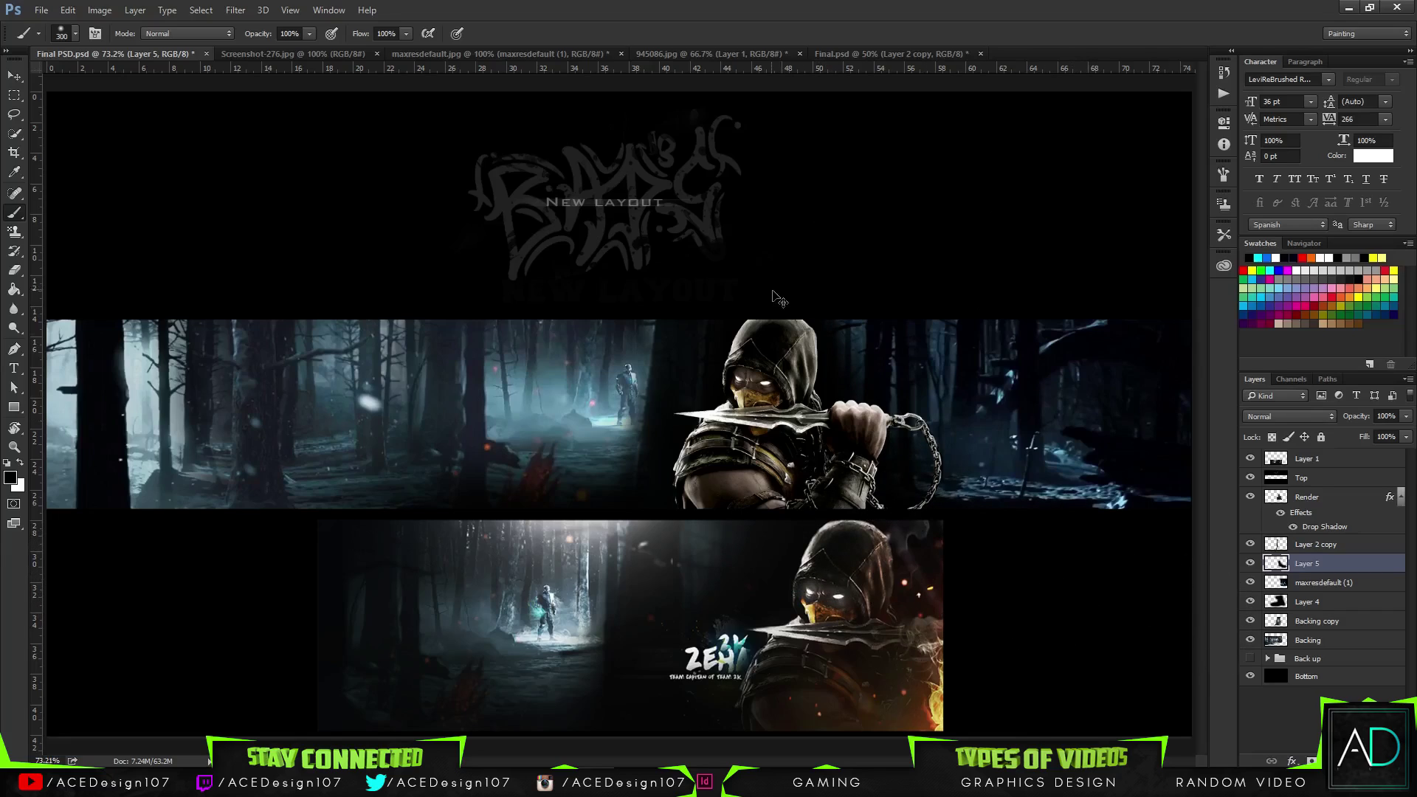
key(ctrl+z)
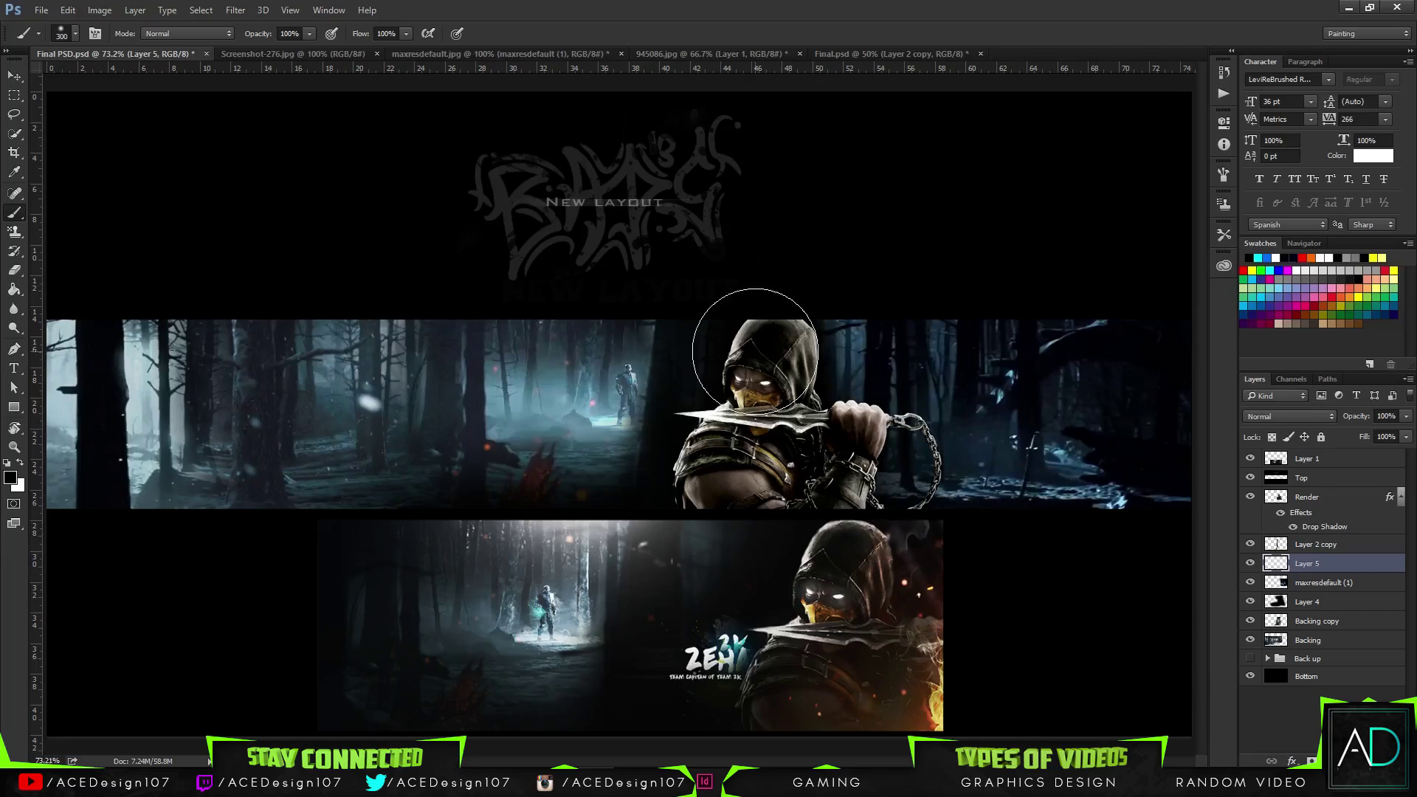
mouse_move(939, 601)
mouse_down()
mouse_move(848, 537)
mouse_move(1070, 540)
mouse_move(874, 532)
mouse_up()
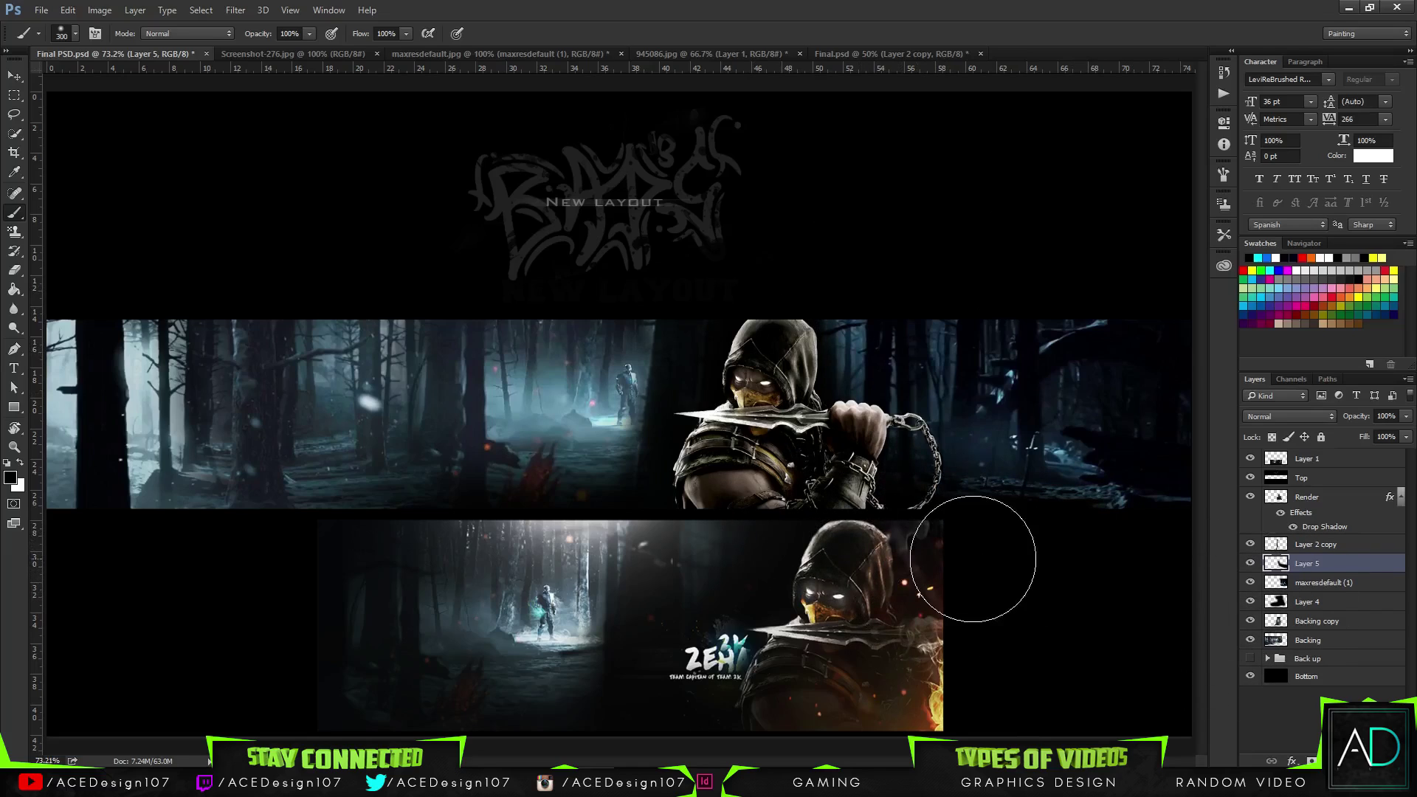
key(v)
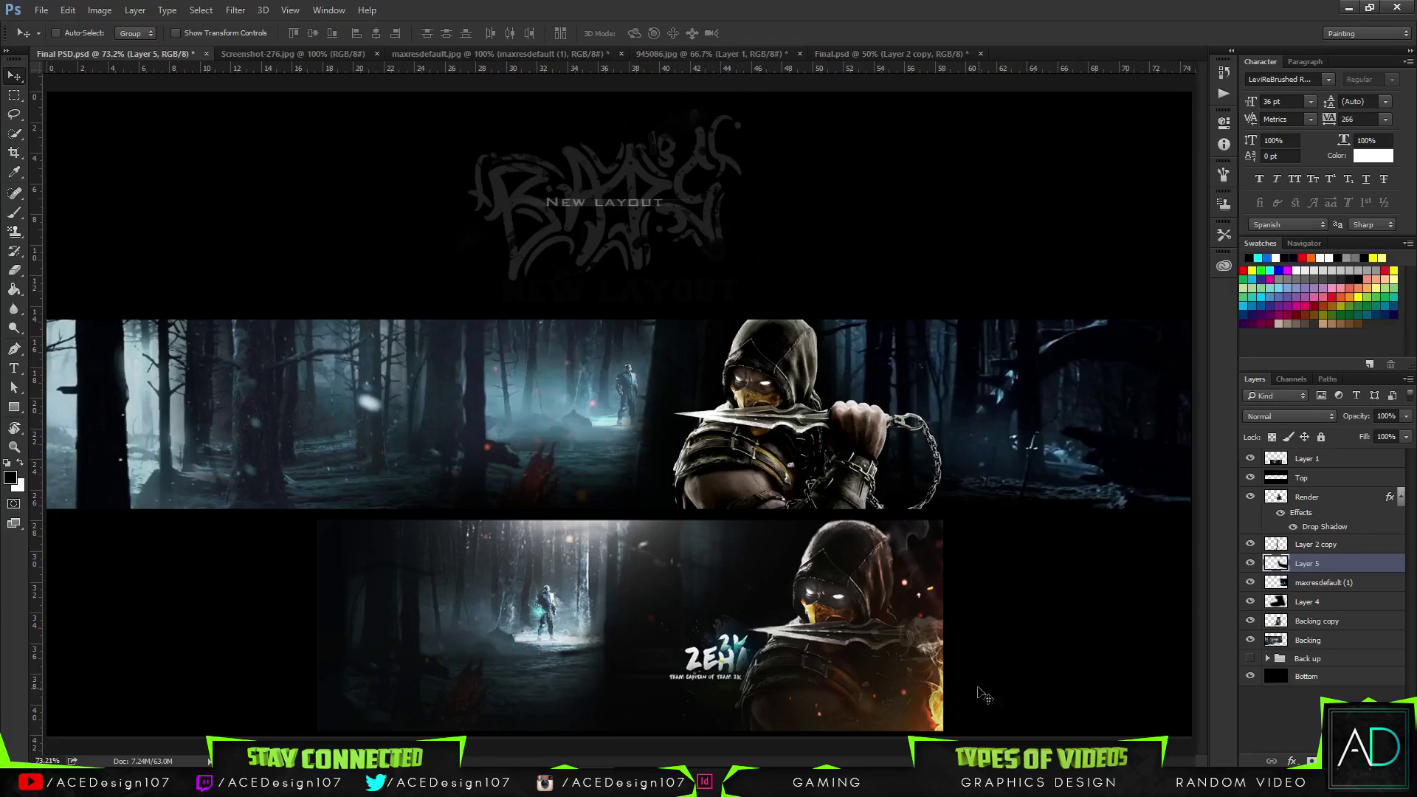
- Close Screenshot-276.jpg, maxresdefault.jpg, 945086.jpg and Final.psd without saving changes, keeping only Final PSD.psd open
click(326, 54)
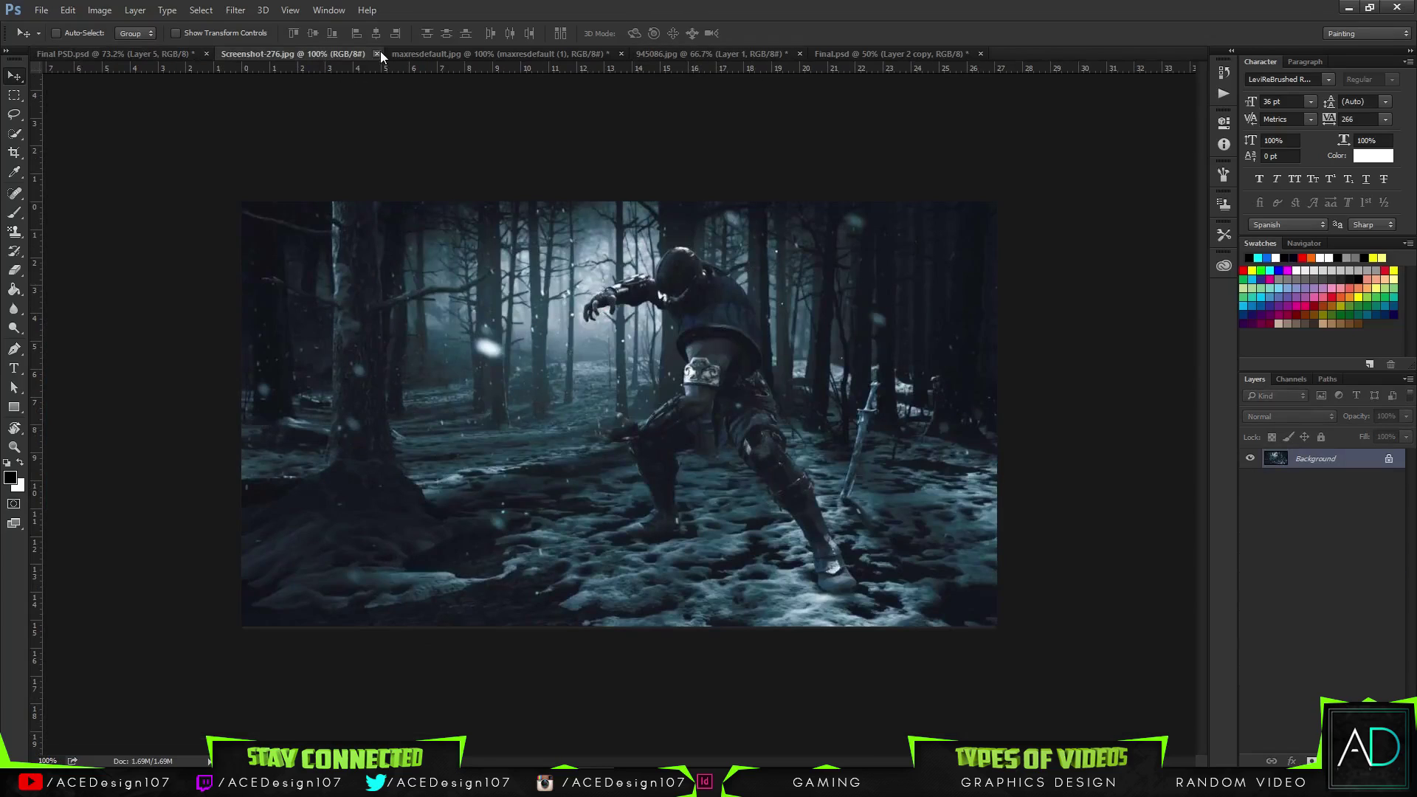
click(377, 53)
click(388, 52)
click(450, 54)
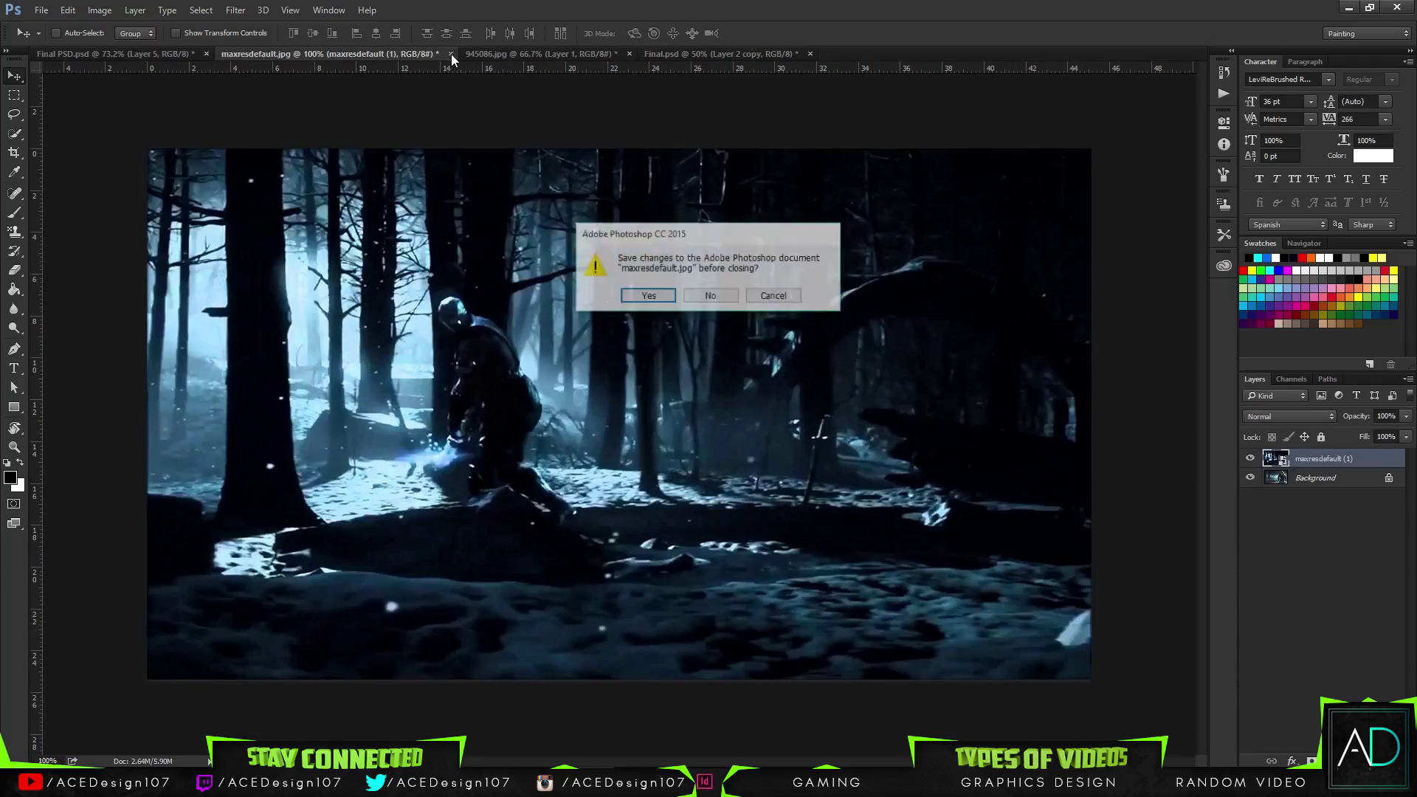
click(720, 293)
click(384, 53)
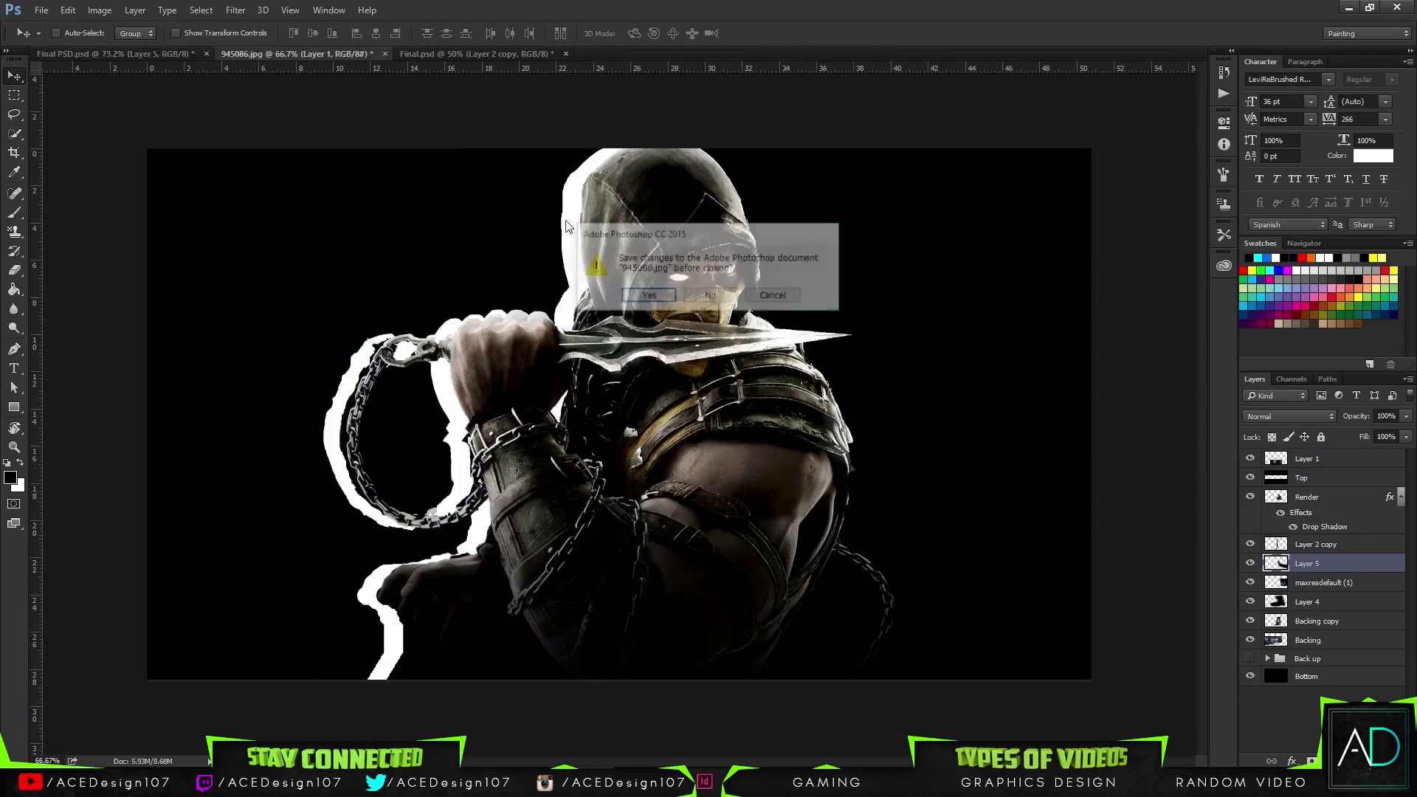
click(711, 300)
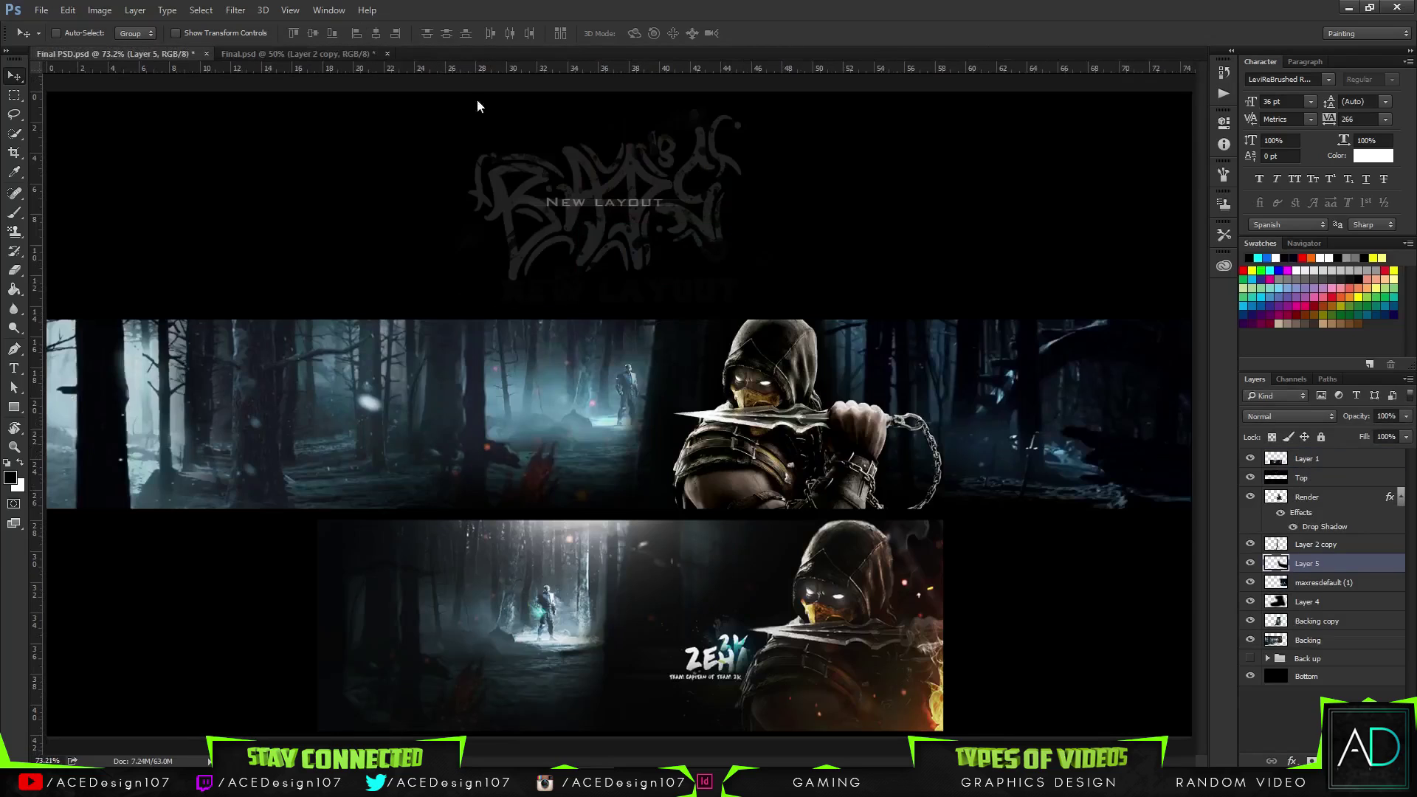
click(387, 53)
click(710, 296)
- Open 253526398.jpg, fire_PNG6023.png and tumblr_mlxk9ywfBg1s5jjtzo1_1280.png together from the Mortal Combat folder in D:\Tutorials
click(42, 10)
click(59, 42)
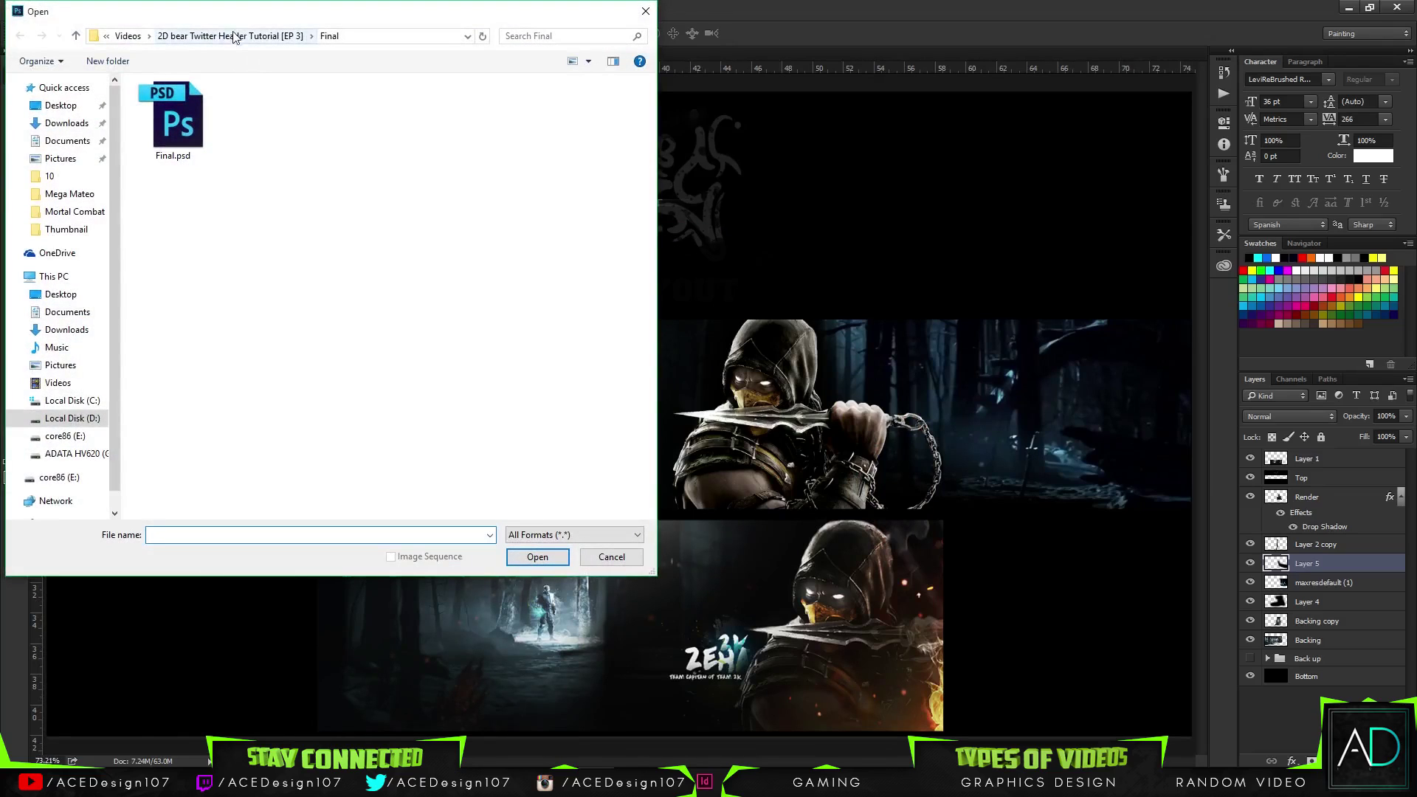
click(92, 418)
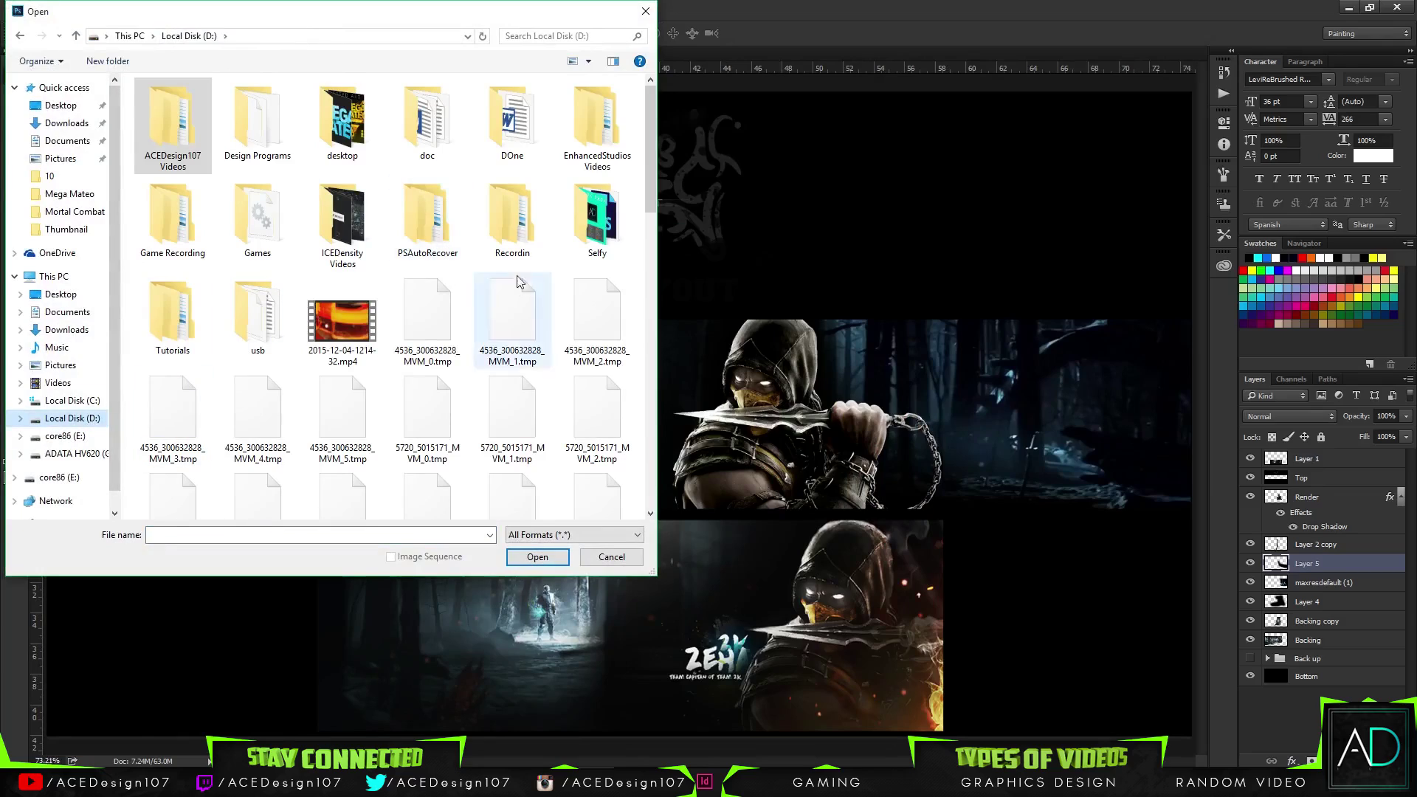
double_click(173, 316)
double_click(179, 245)
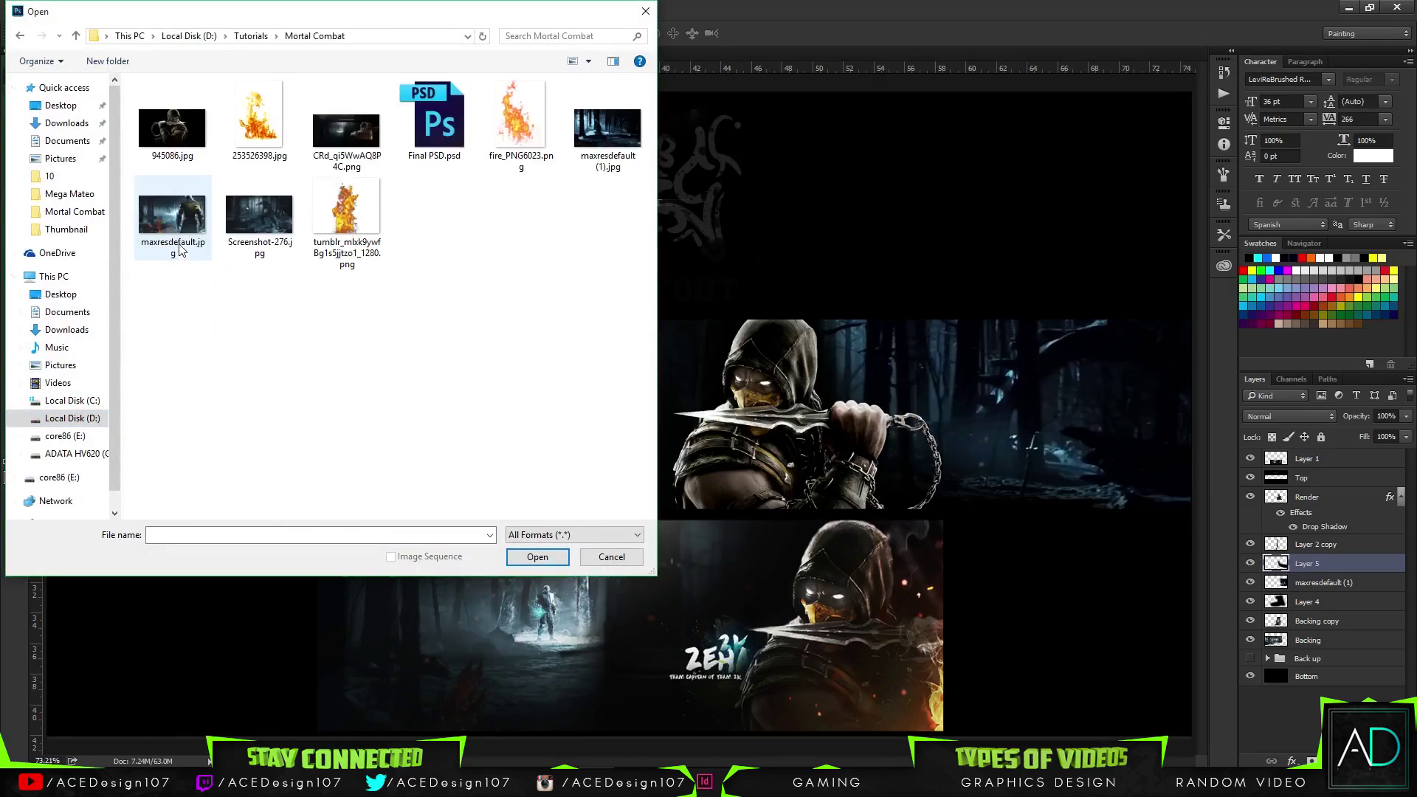
click(259, 122)
ctrl+click(520, 121)
ctrl+click(346, 214)
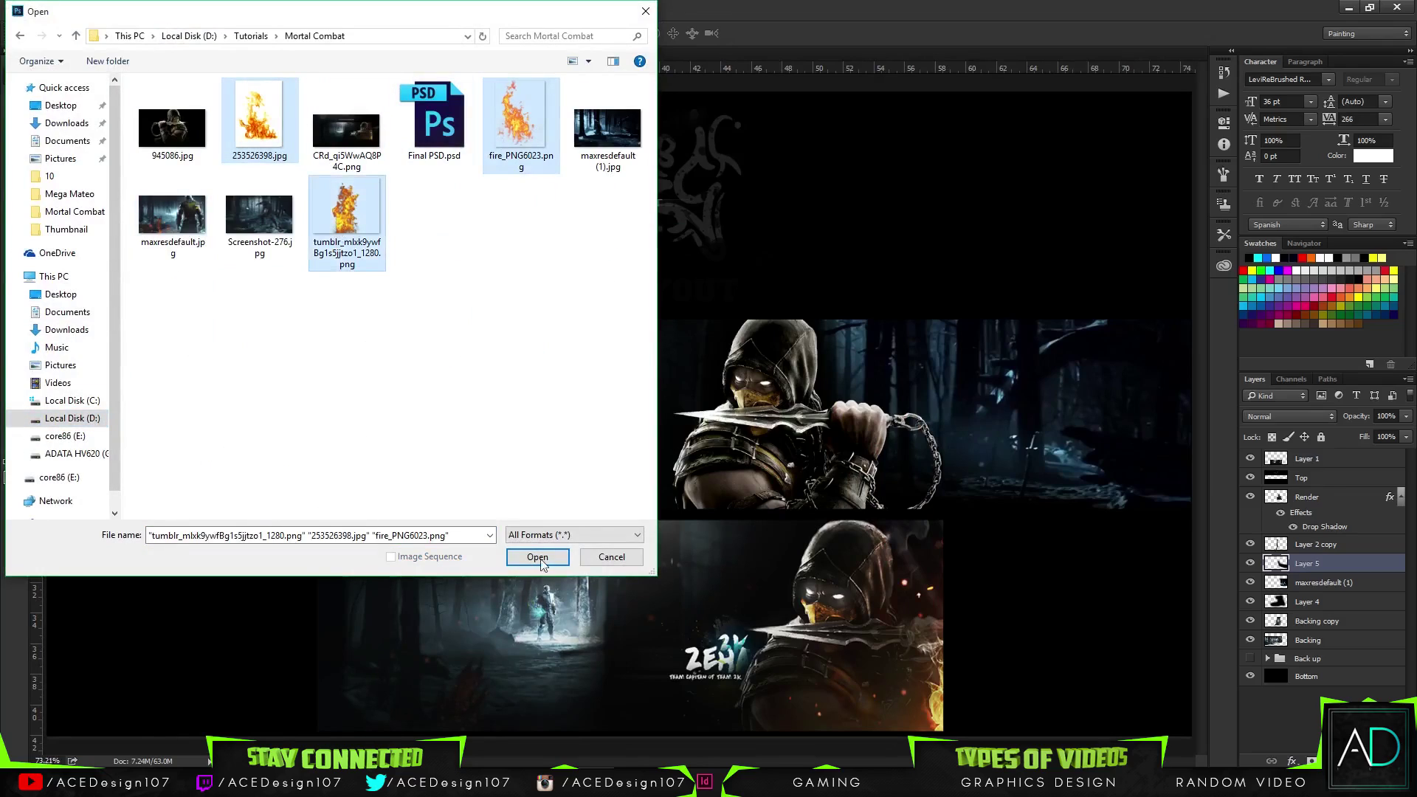
click(537, 556)
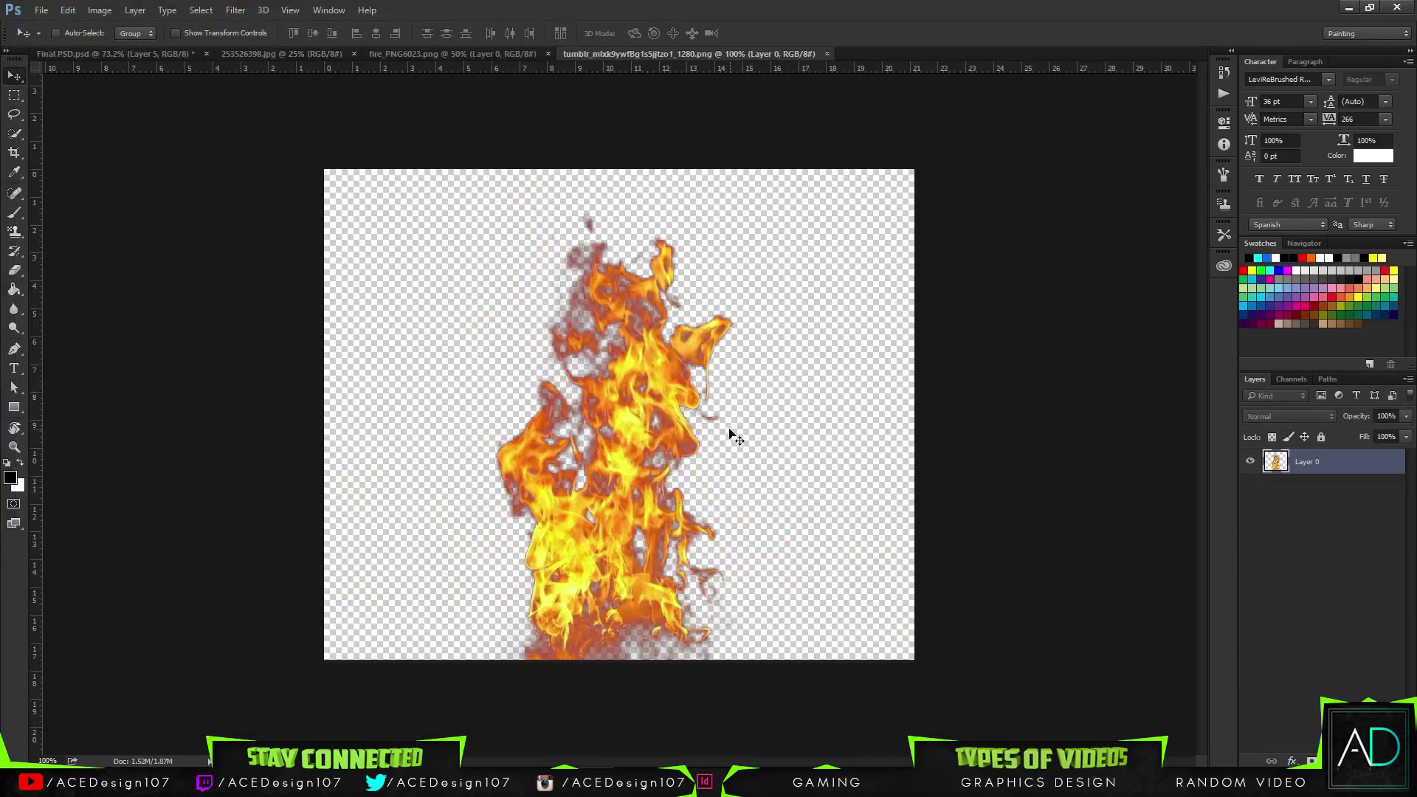
- Close the 253526398.jpg and tumblr fire images, keeping fire_PNG6023.png open beside Final PSD.psd
drag(616, 372, 184, 104)
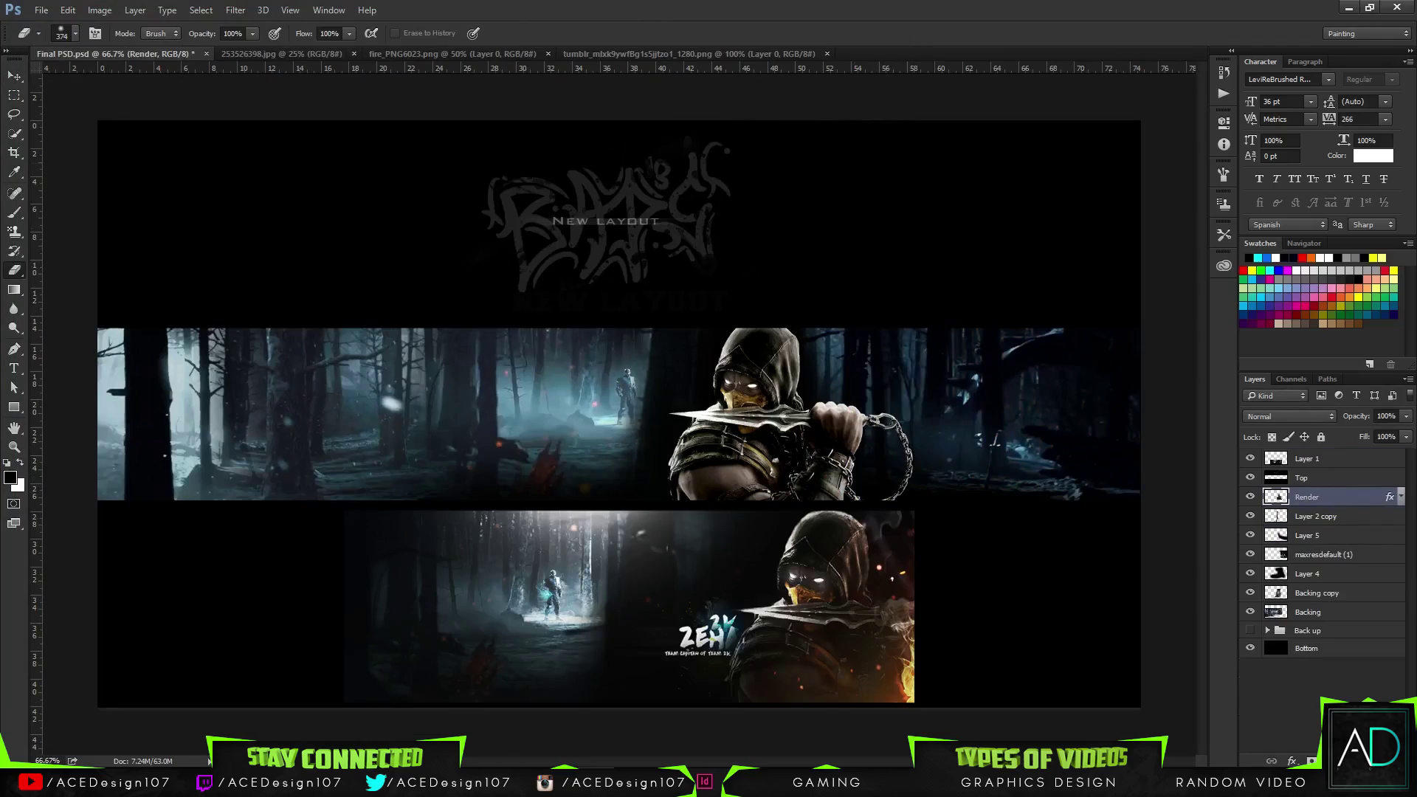
click(21, 78)
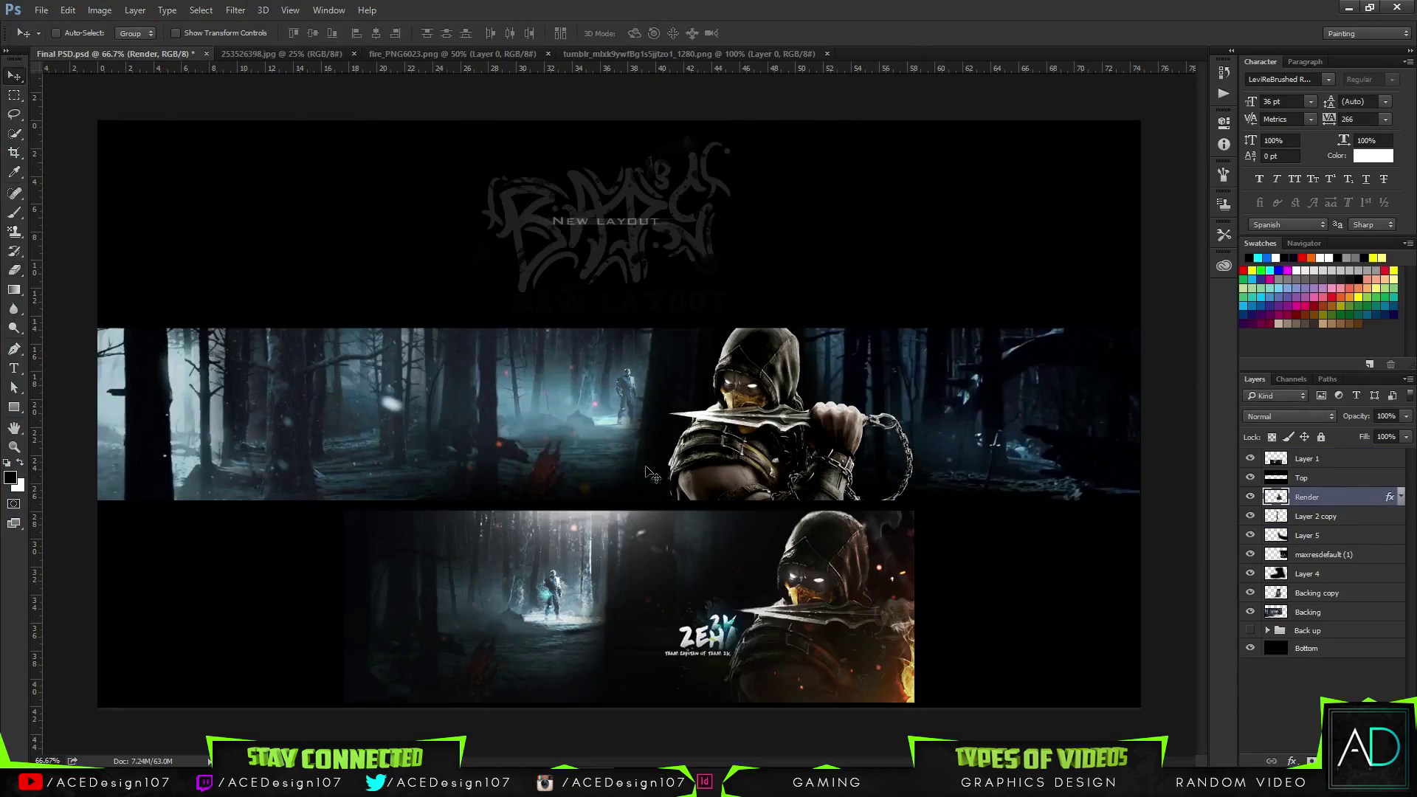
click(353, 54)
click(679, 53)
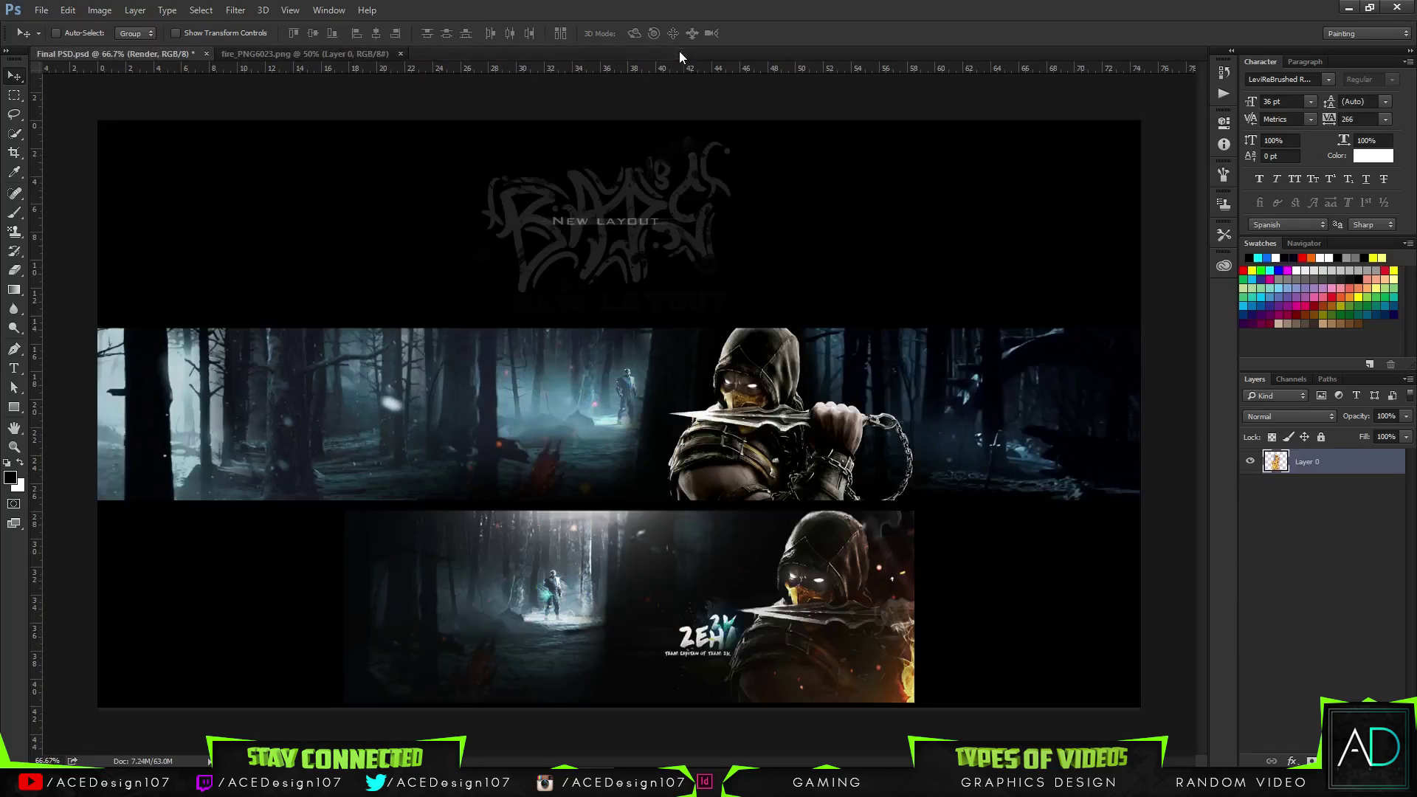
- Copy the flames from fire_PNG6023.png into Final PSD.psd above the Render layer and move them over the hooded figure
click(306, 55)
drag(522, 300, 563, 277)
drag(446, 425, 690, 426)
- Scale the flames on Layer 6 to about 38% and position them just right of the hooded figure's raised fist
key(ctrl+t)
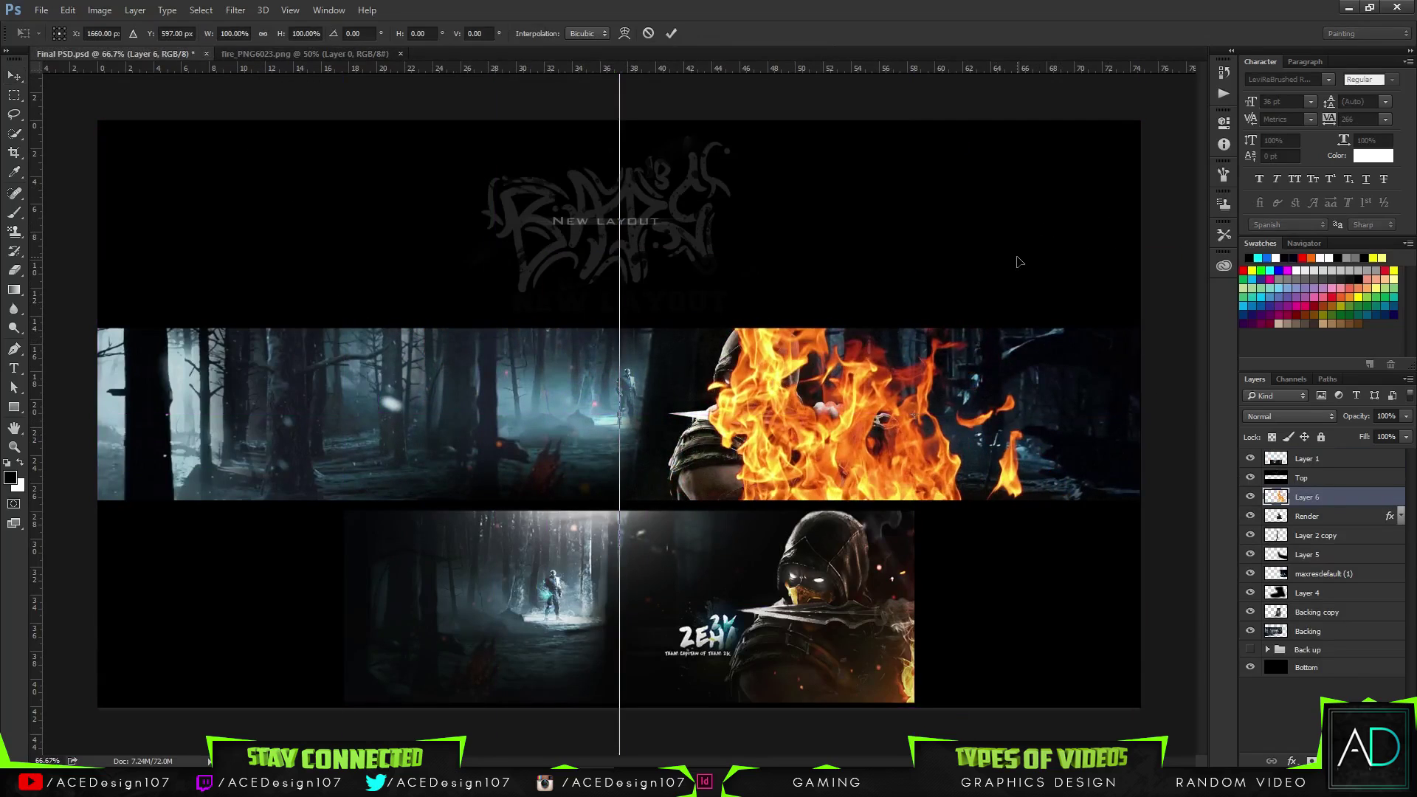
key(ctrl+minus)
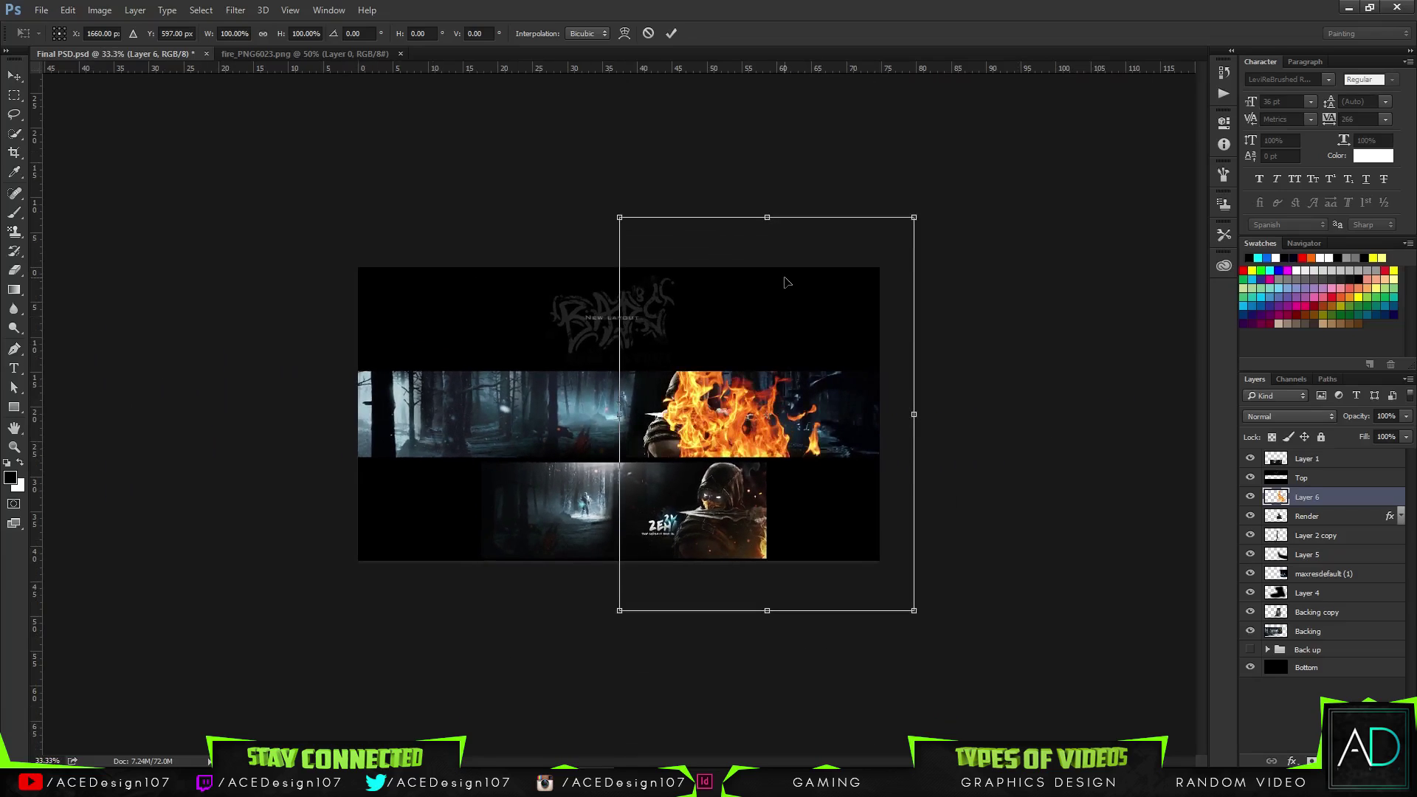
drag(913, 217, 824, 360)
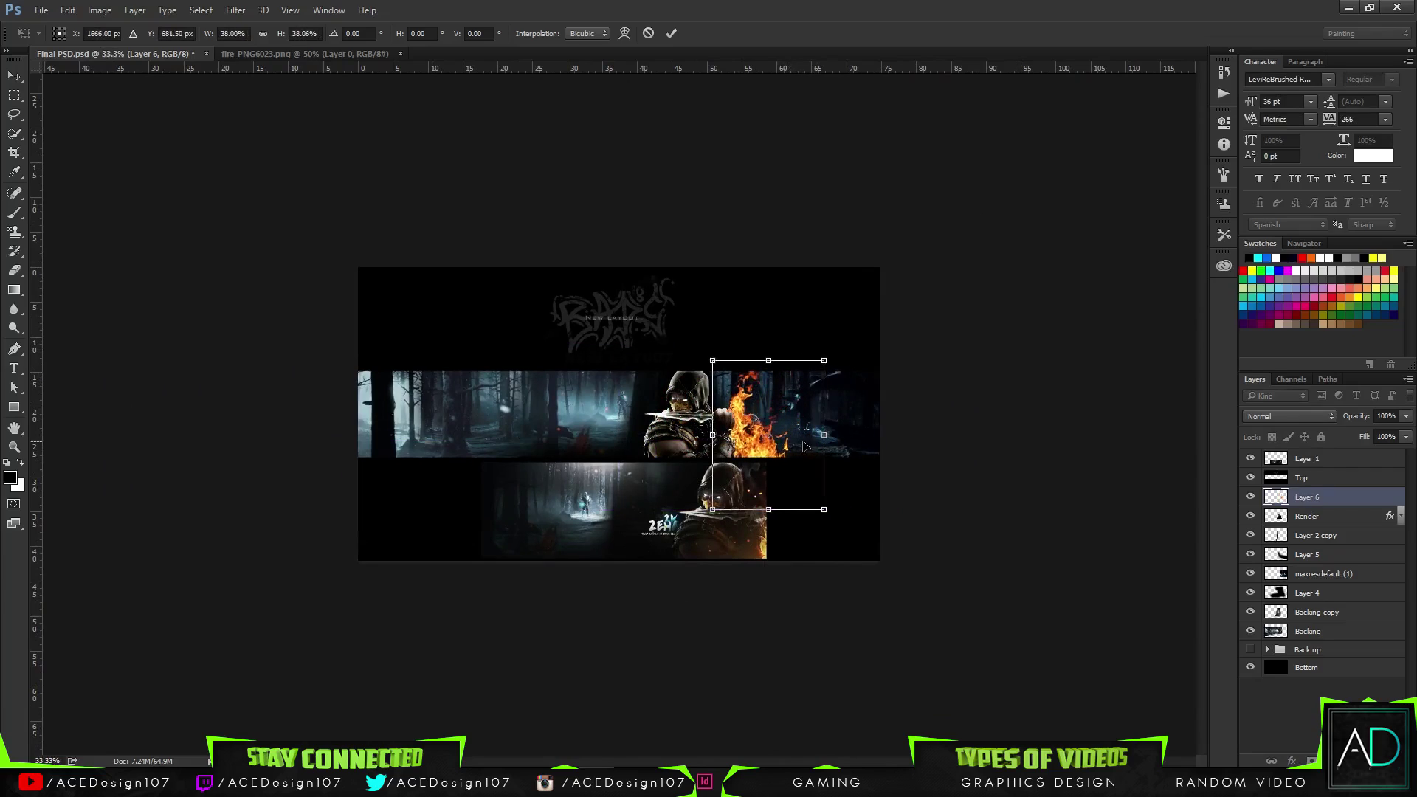
key(Return)
mouse_move(794, 445)
mouse_down()
mouse_move(817, 434)
mouse_move(795, 437)
mouse_up()
key(ctrl+plus)
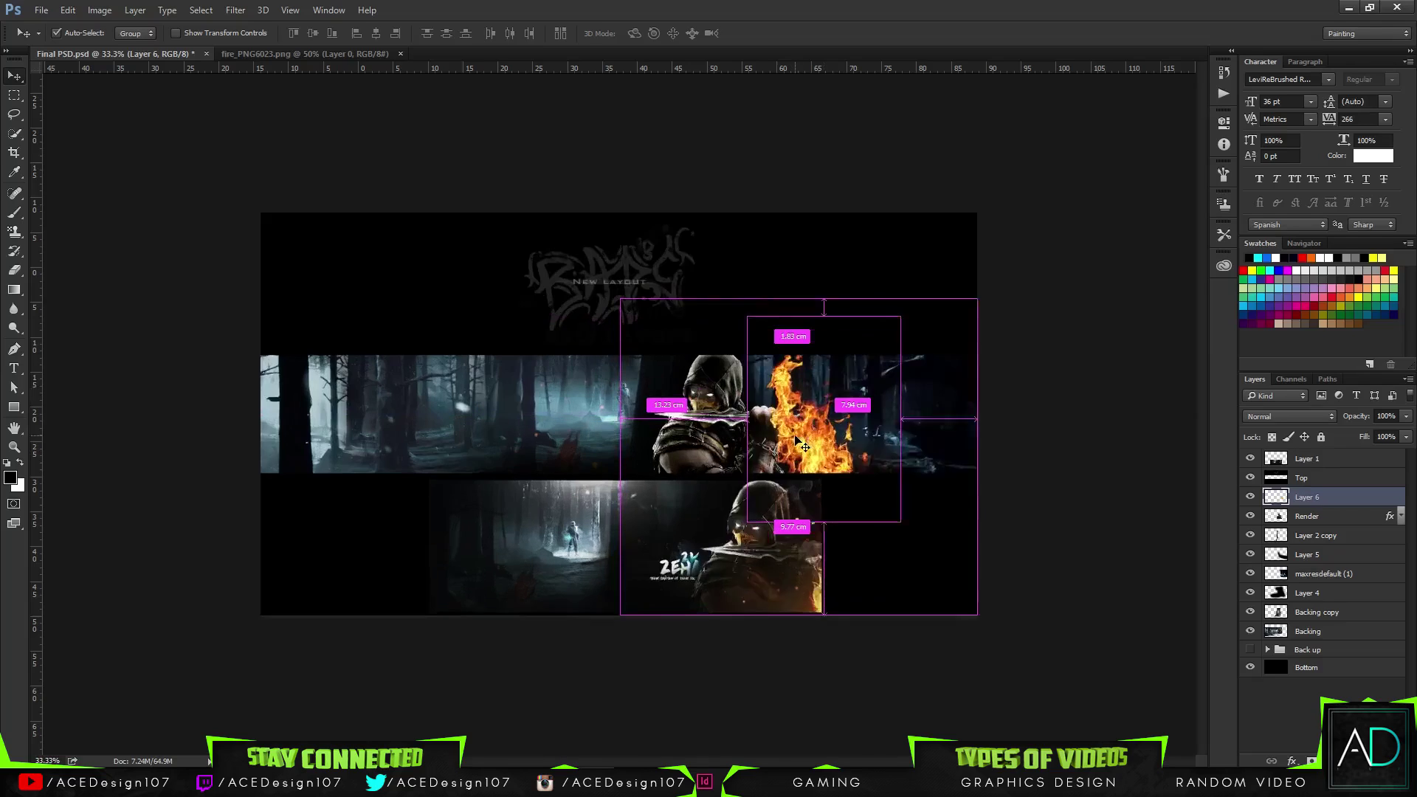
- Duplicate the flames on Layer 6 and enlarge the copy to about 318% so it fills the banner's right end
key(ctrl+0)
key(ctrl+j)
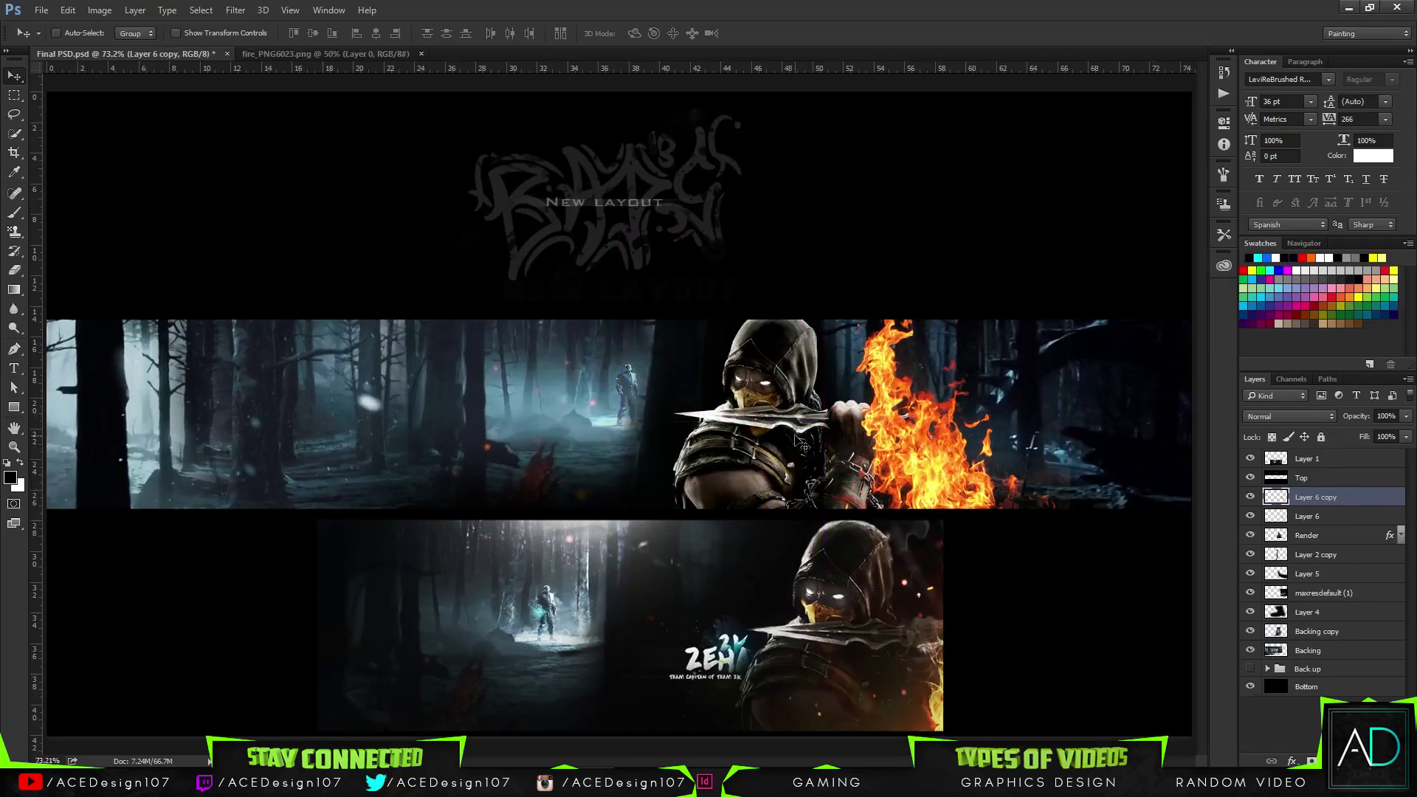
key(ctrl+t)
drag(1070, 422, 1415, 422)
key(ctrl+z)
key(ctrl+minus)
key(ctrl+minus)
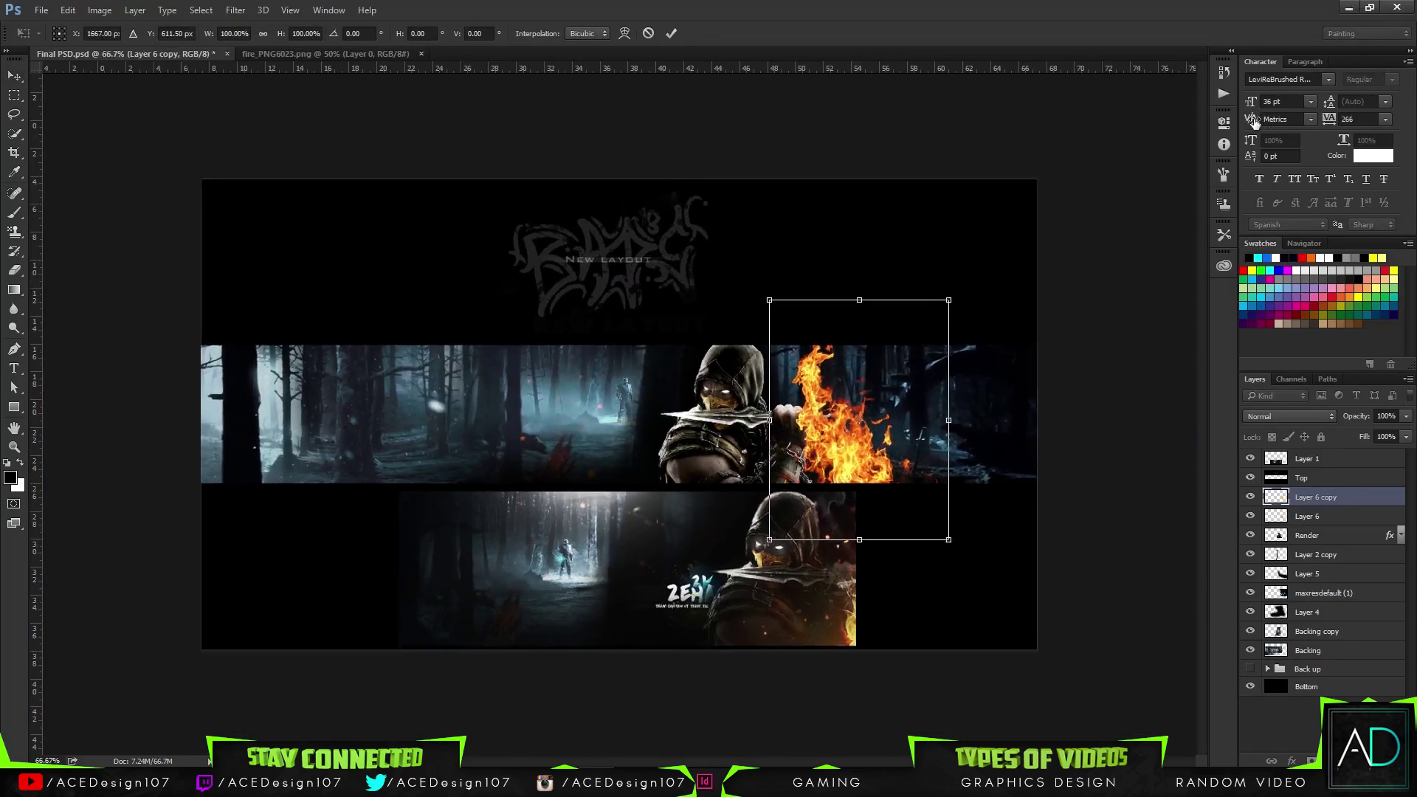
drag(928, 310, 992, 222)
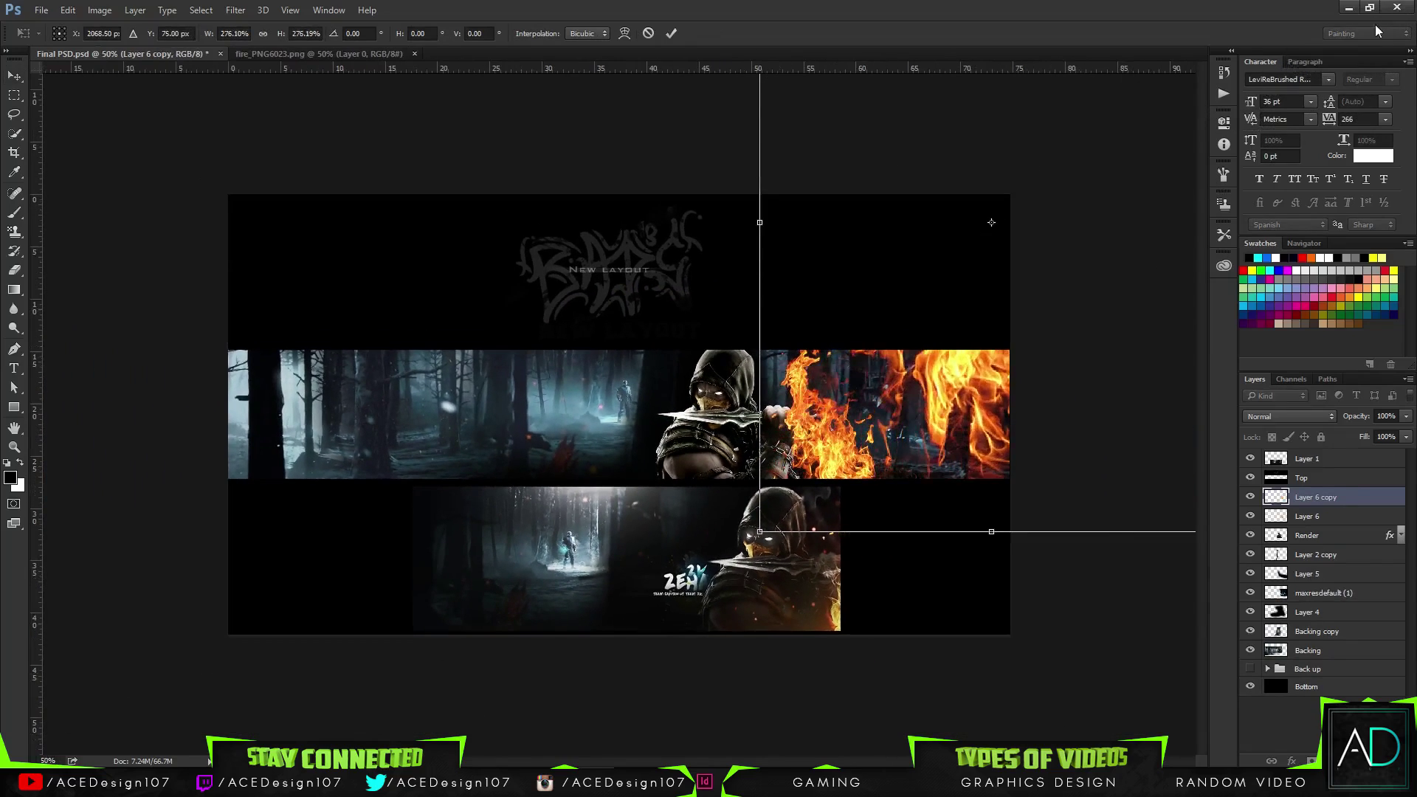
drag(756, 533, 689, 626)
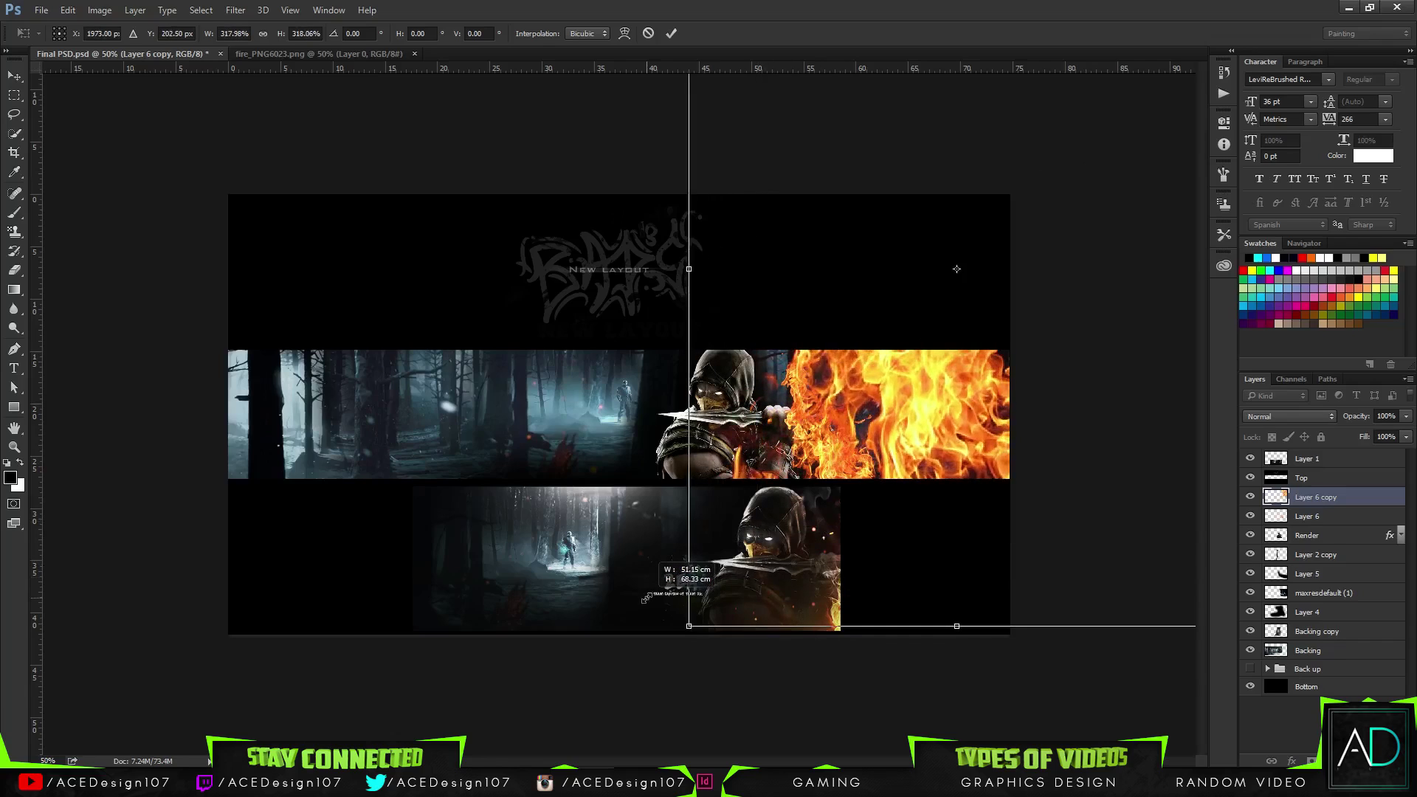
key(Return)
- Apply a Gaussian Blur with a 7.6-pixel radius to the enlarged flames on Layer 6 copy
key(e)
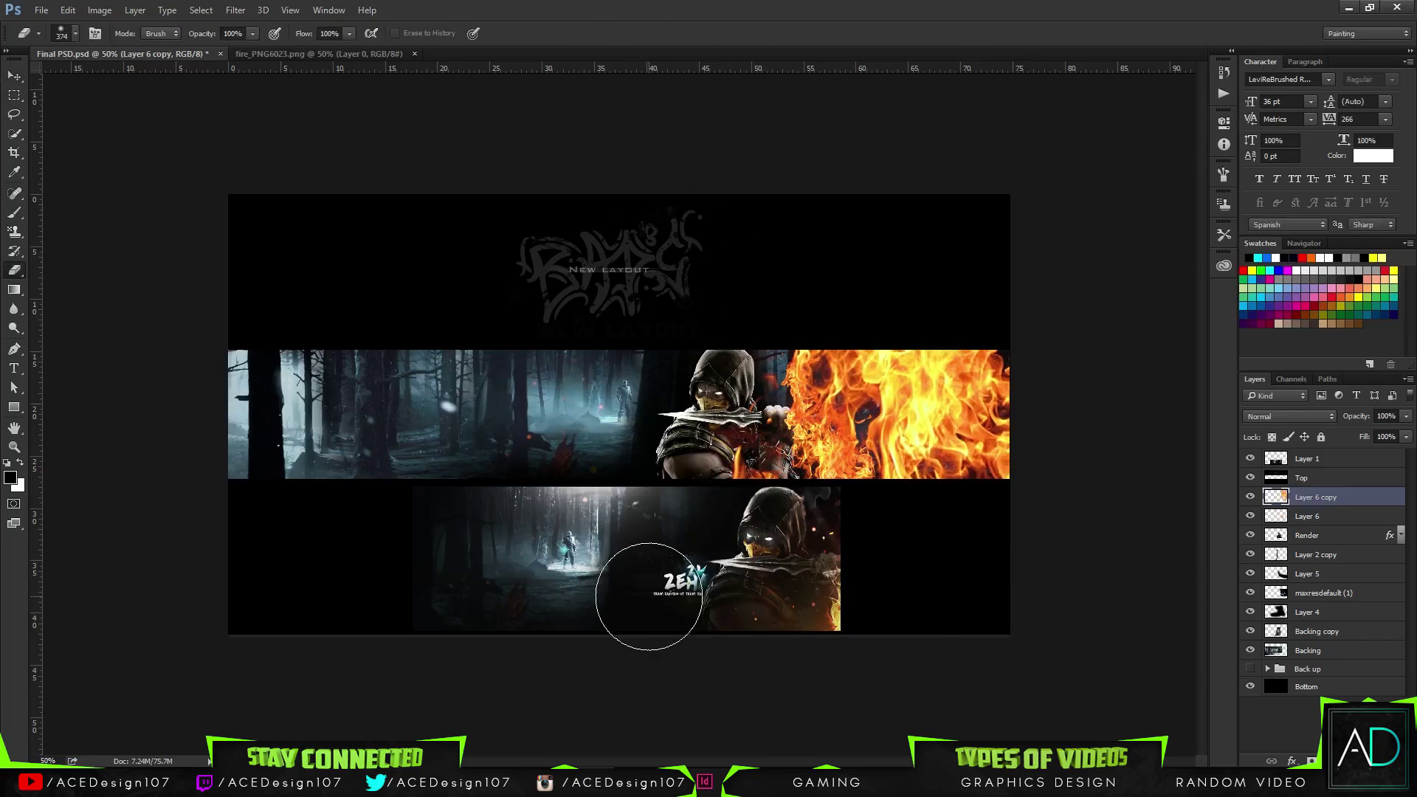
click(235, 11)
mouse_move(318, 167)
click(454, 219)
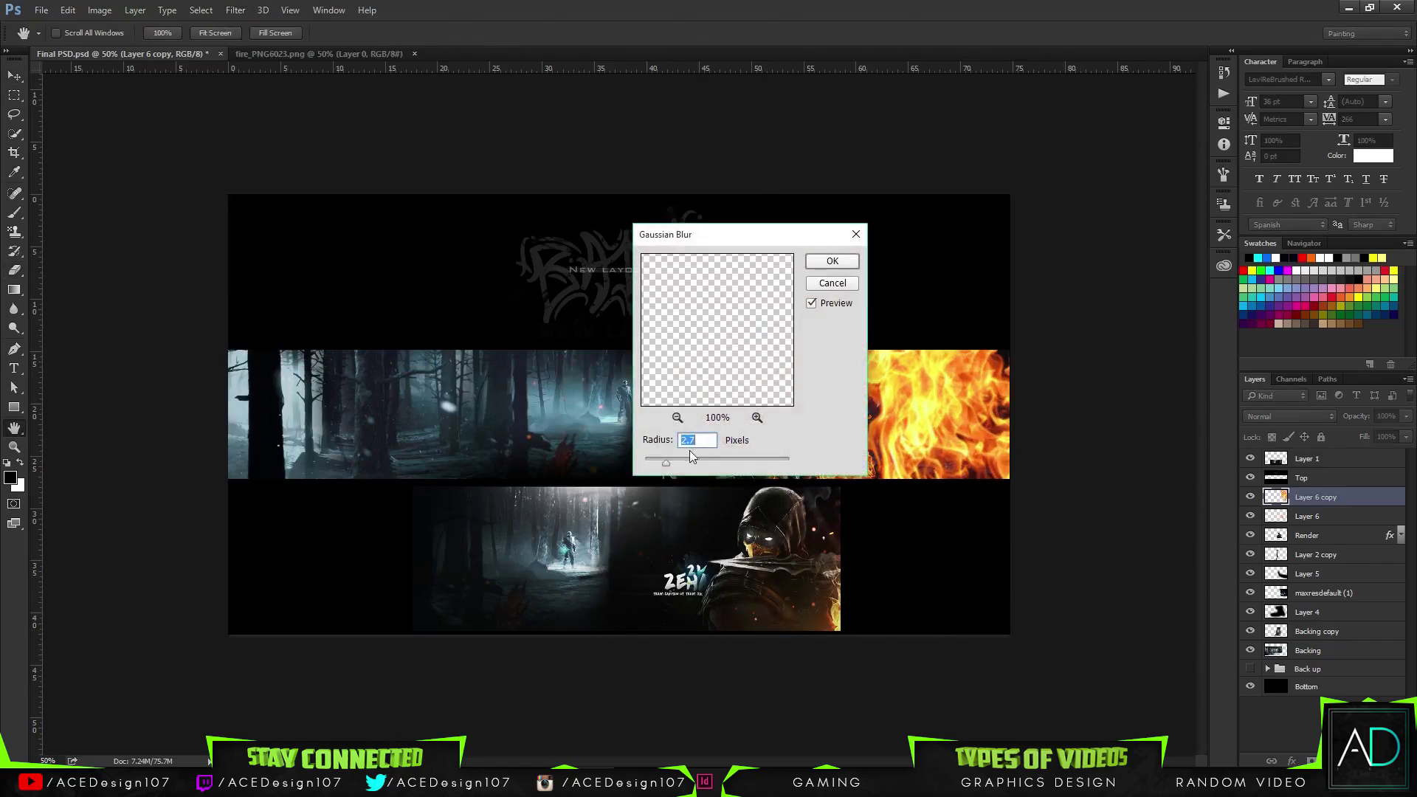
drag(694, 236, 419, 233)
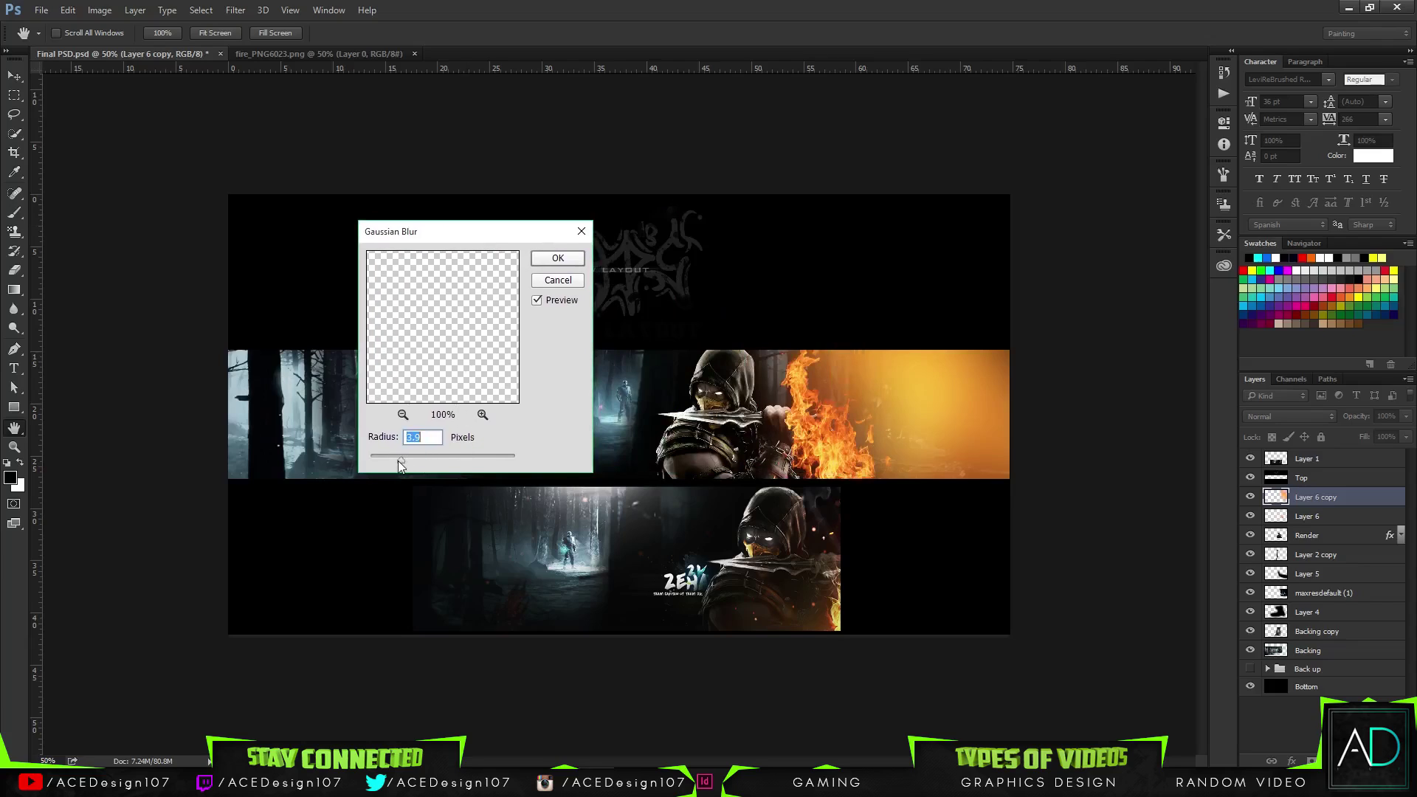
click(558, 258)
- Try the blurred Layer 6 copy beneath Layer 6 with Soft Light blending, and delete that copy
drag(1361, 498, 1360, 520)
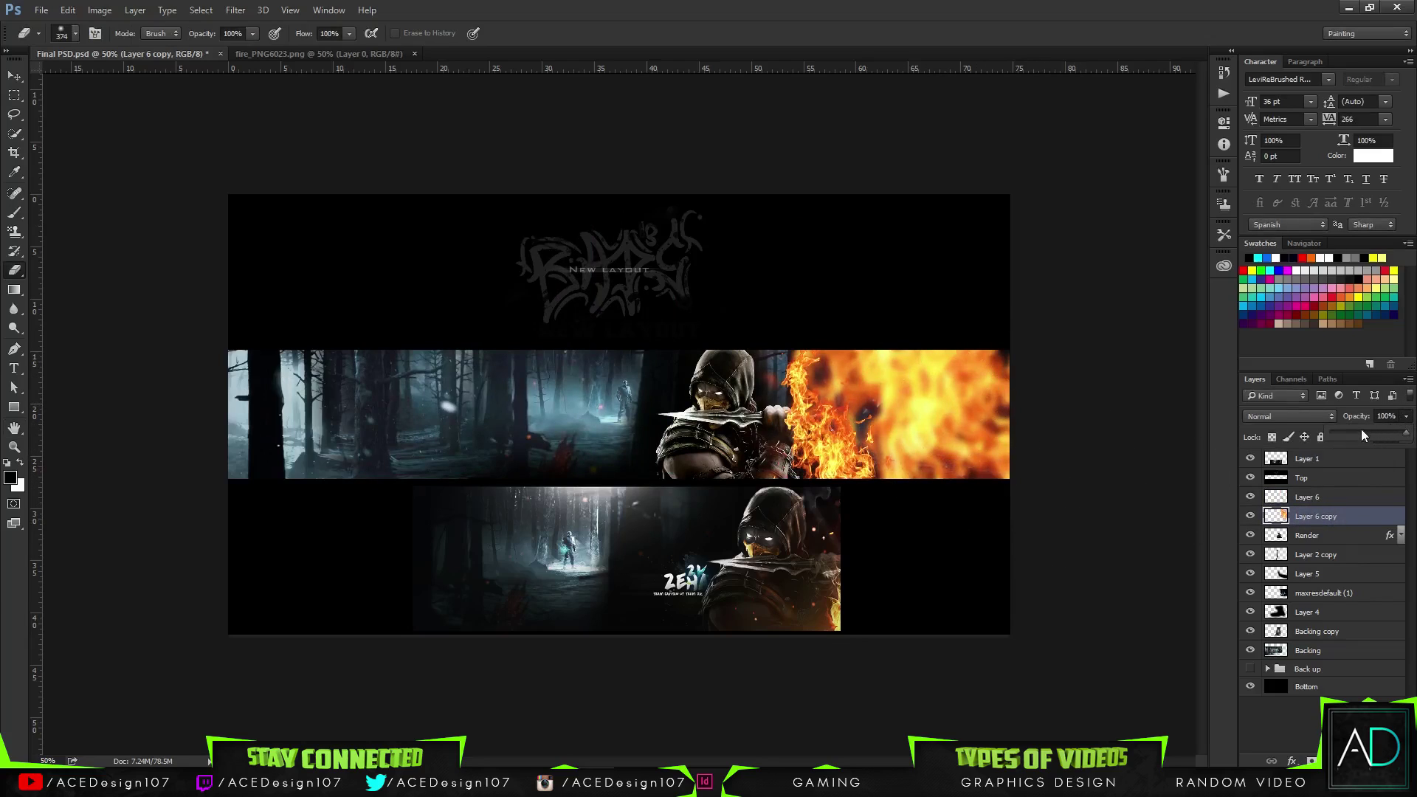
click(1290, 416)
click(1277, 579)
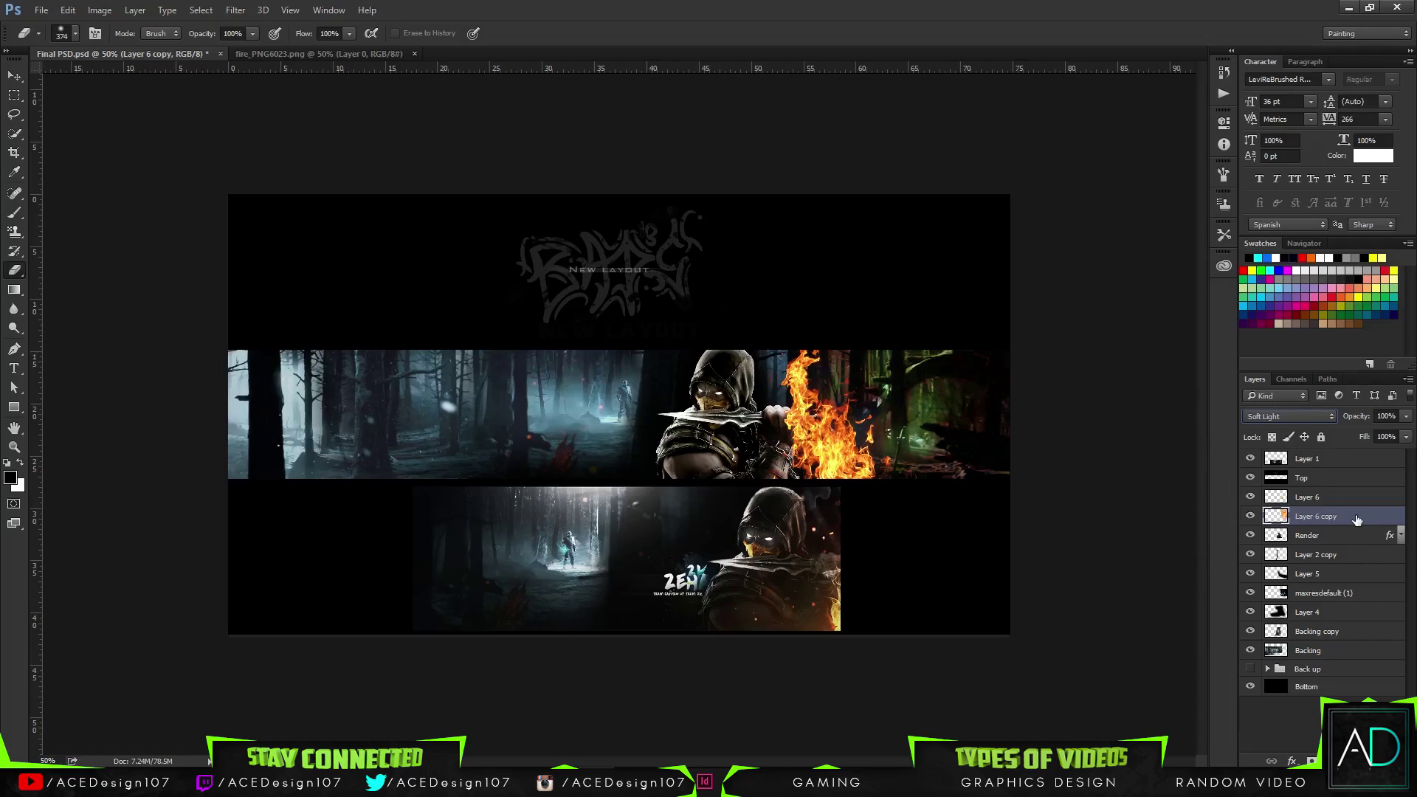
key(Delete)
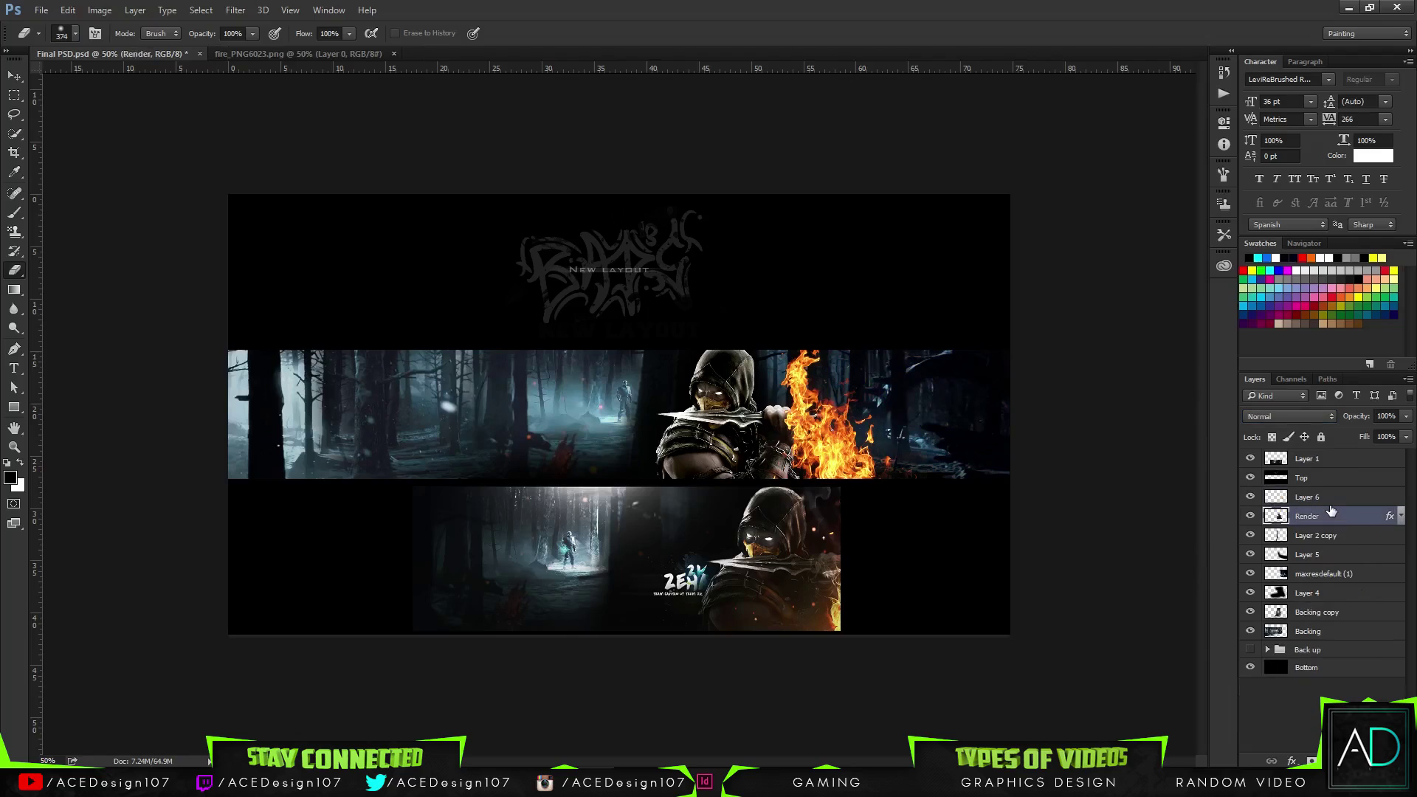
- Add a new empty layer directly above Layer 6
key(ctrl+0)
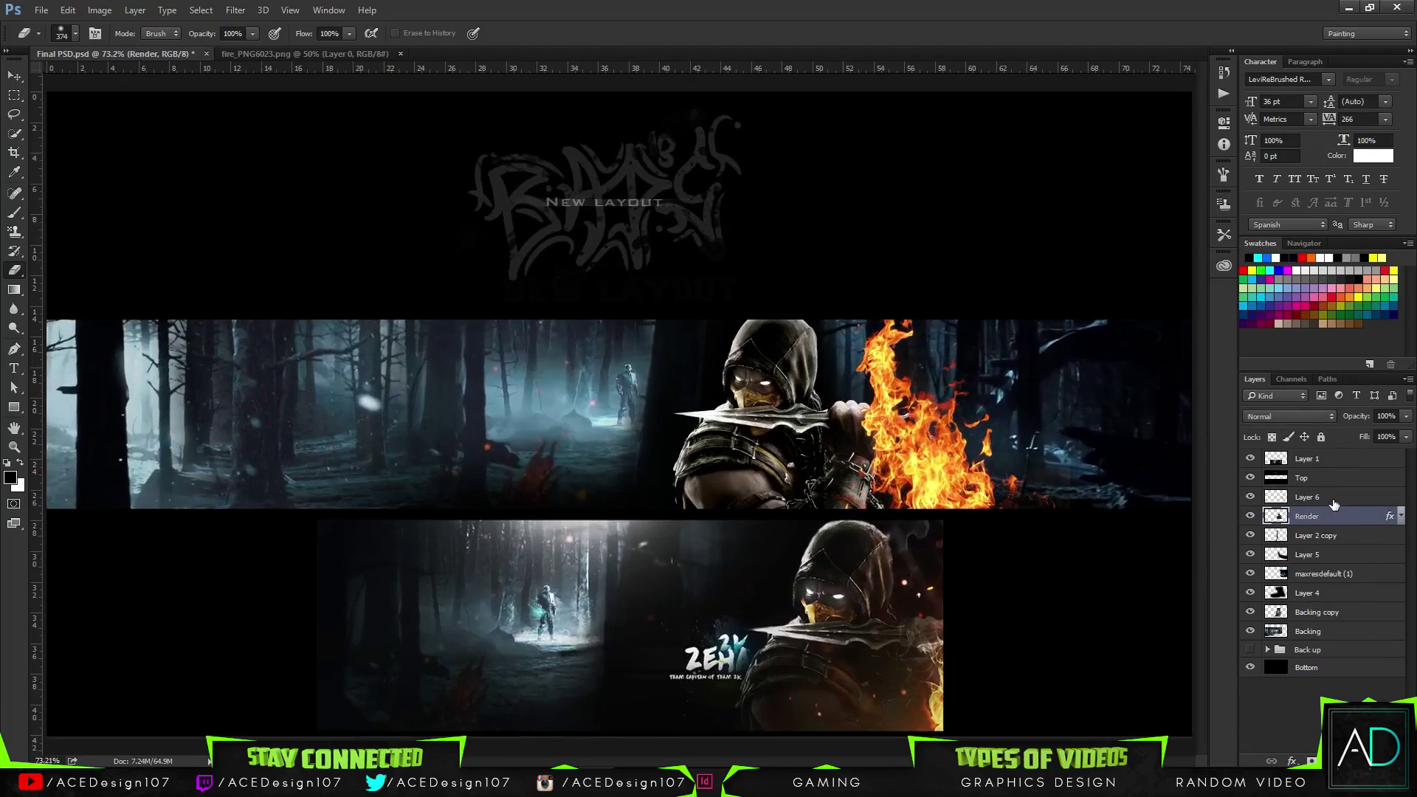
click(1333, 502)
key(ctrl+shift+n)
key(Return)
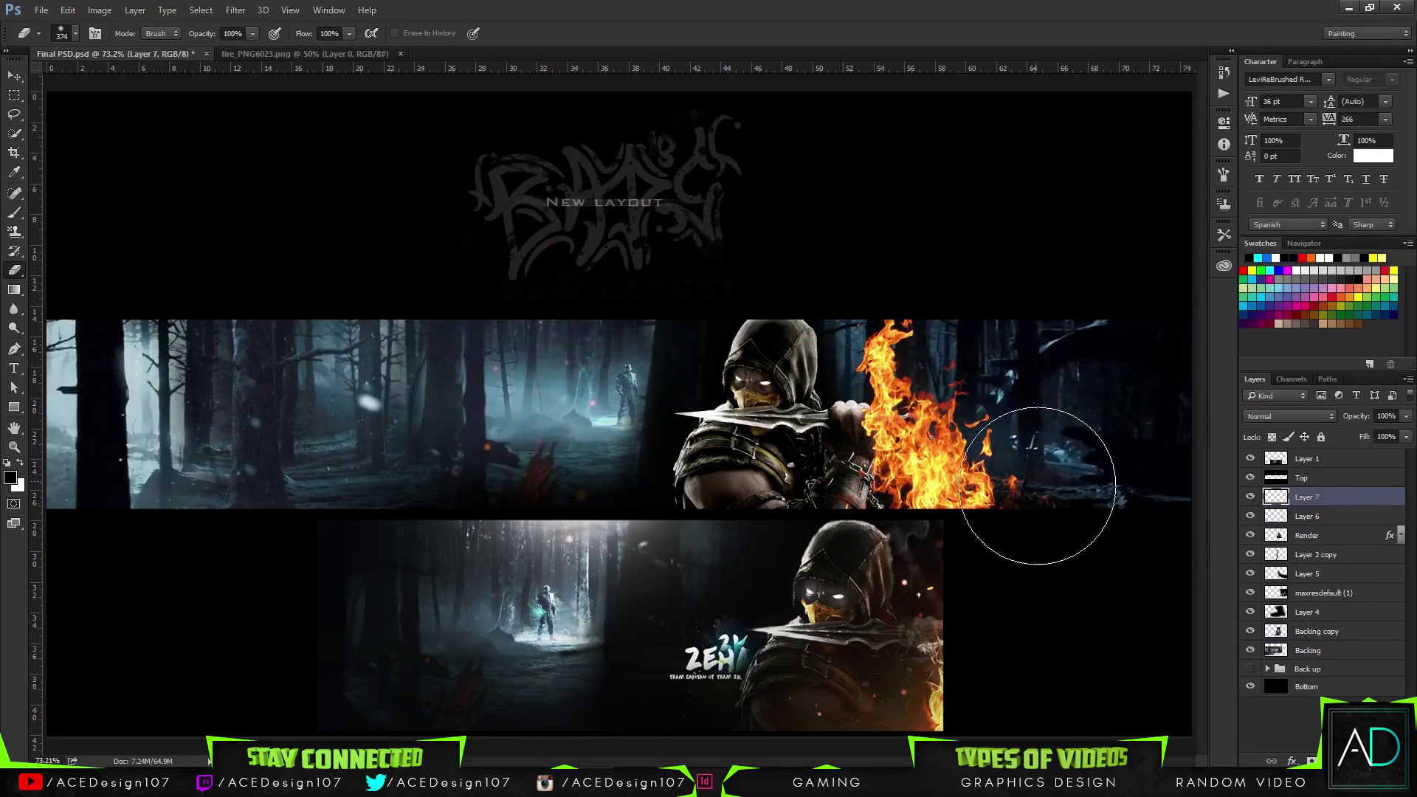
- Save the document and marquee-select the banner's right end, from the flames to the canvas edge
key(m)
mouse_move(881, 288)
mouse_down()
mouse_move(915, 295)
mouse_move(1191, 623)
mouse_up()
key(ctrl+s)
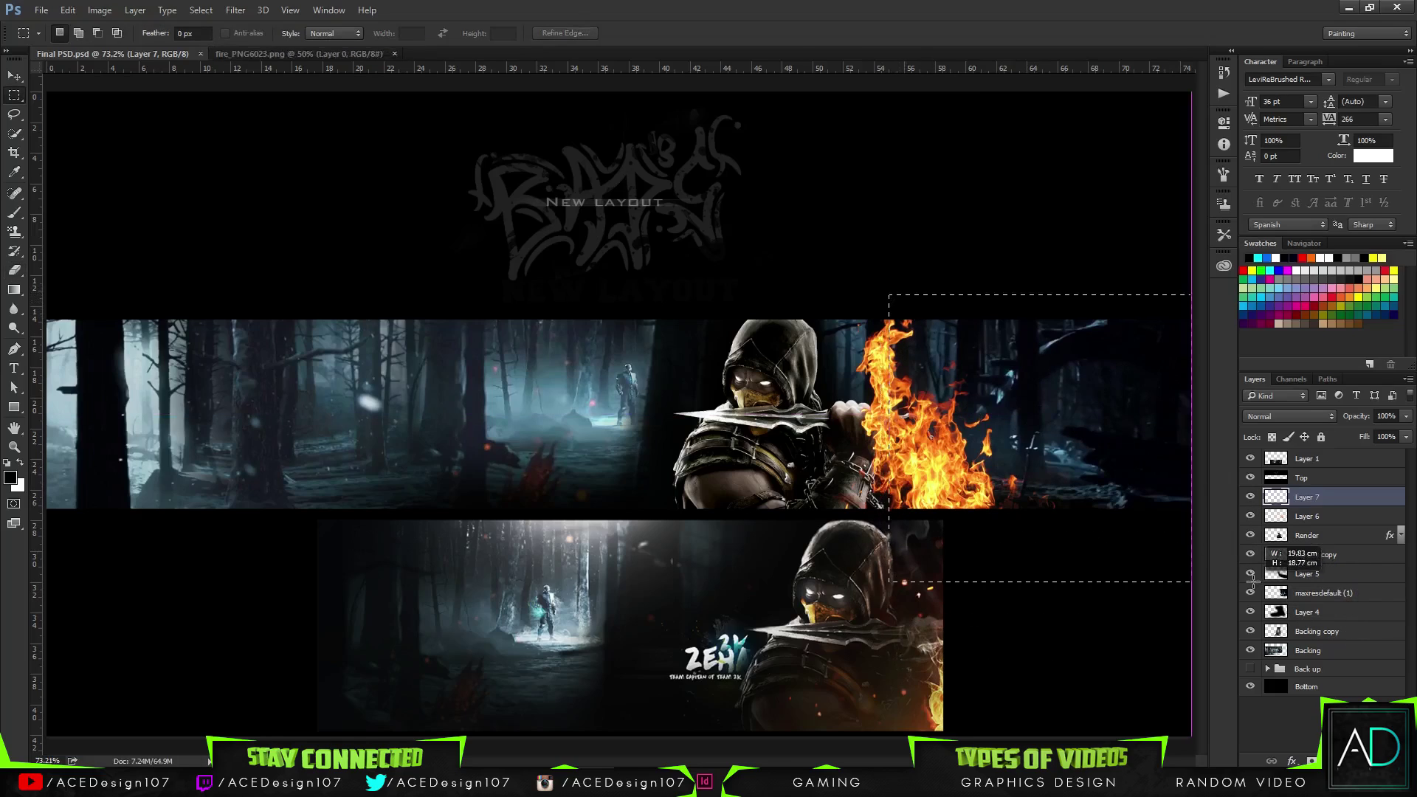
drag(891, 311, 1375, 536)
- Configure an orange-to-yellow gradient from the Orange, Yellow, Orange preset by removing the final orange stop and placing yellow at the end
key(g)
click(74, 33)
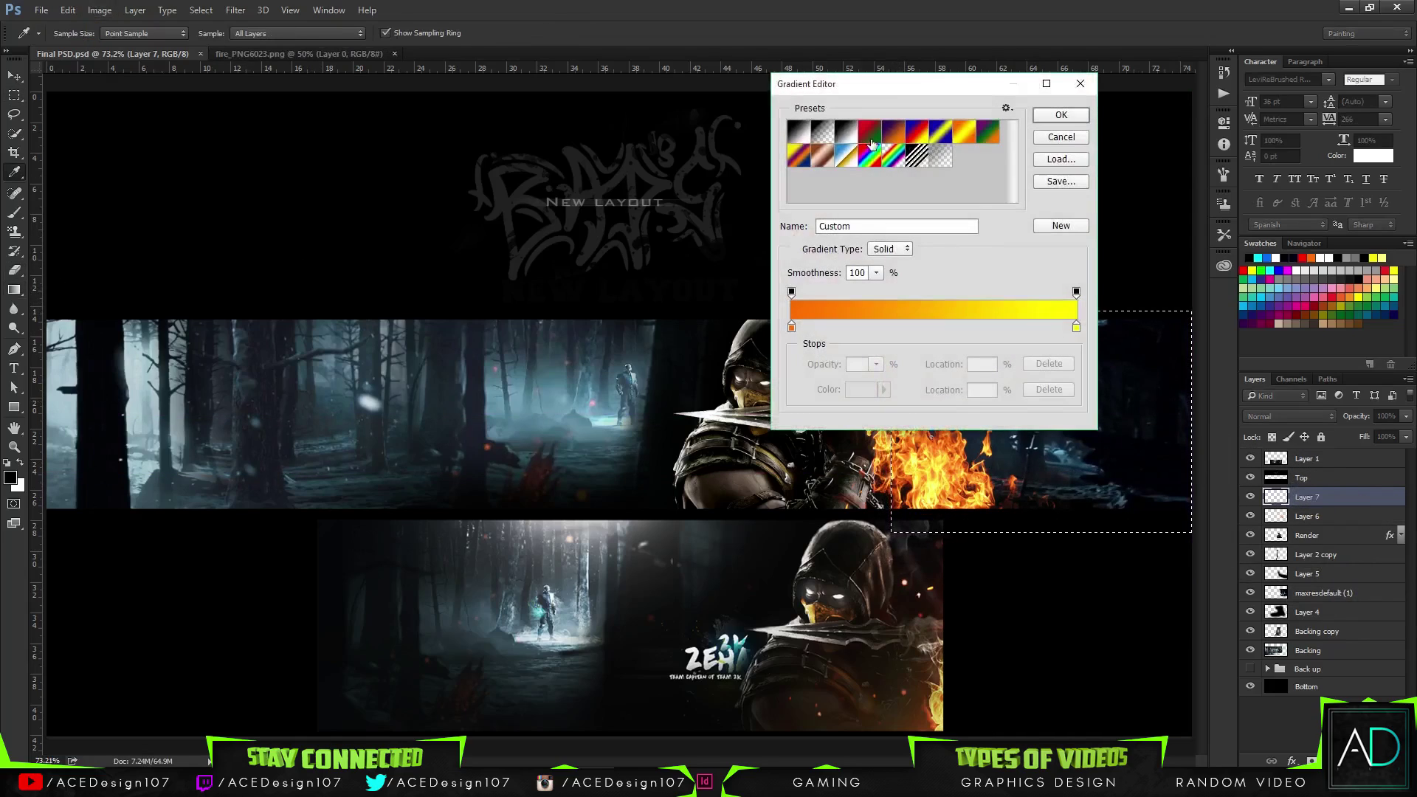
click(964, 133)
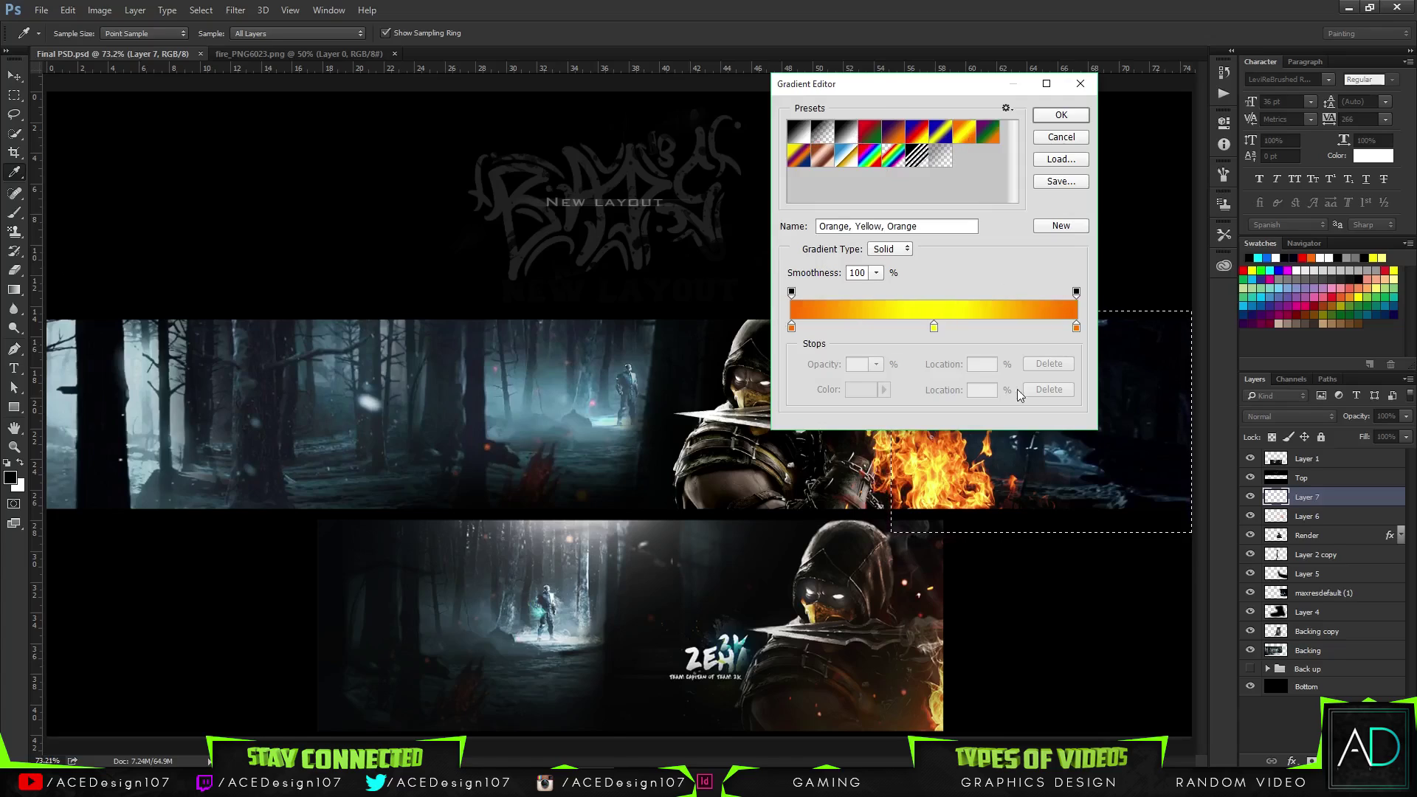
click(1077, 327)
click(1063, 389)
click(934, 326)
drag(934, 326, 1076, 326)
click(1061, 116)
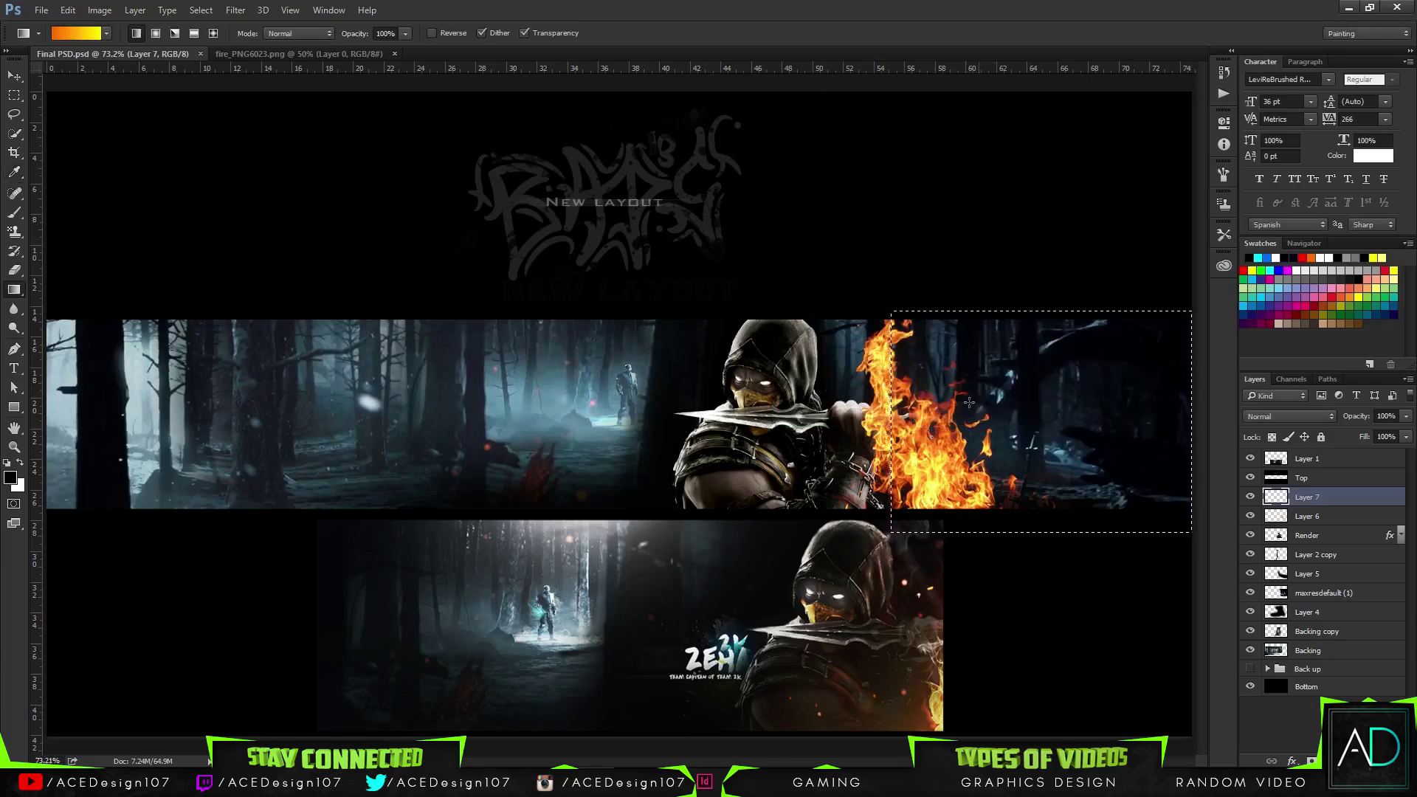
- Fill the selected area on Layer 7 with the horizontal orange-to-yellow gradient and softly erase its left edge beside the flames
drag(979, 422, 1192, 422)
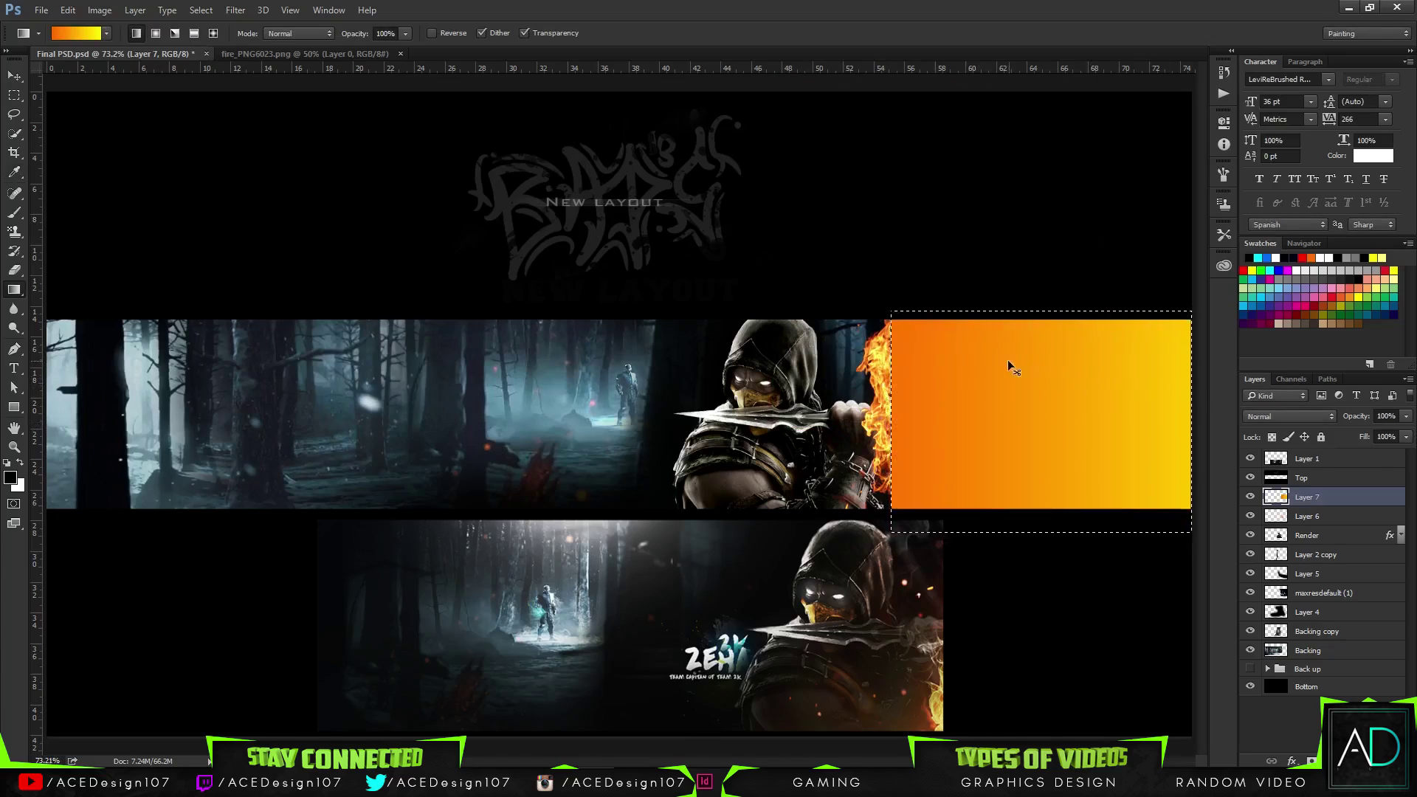
key(e)
mouse_move(784, 288)
mouse_down()
mouse_move(819, 487)
mouse_move(804, 306)
mouse_move(808, 532)
mouse_move(787, 479)
mouse_up()
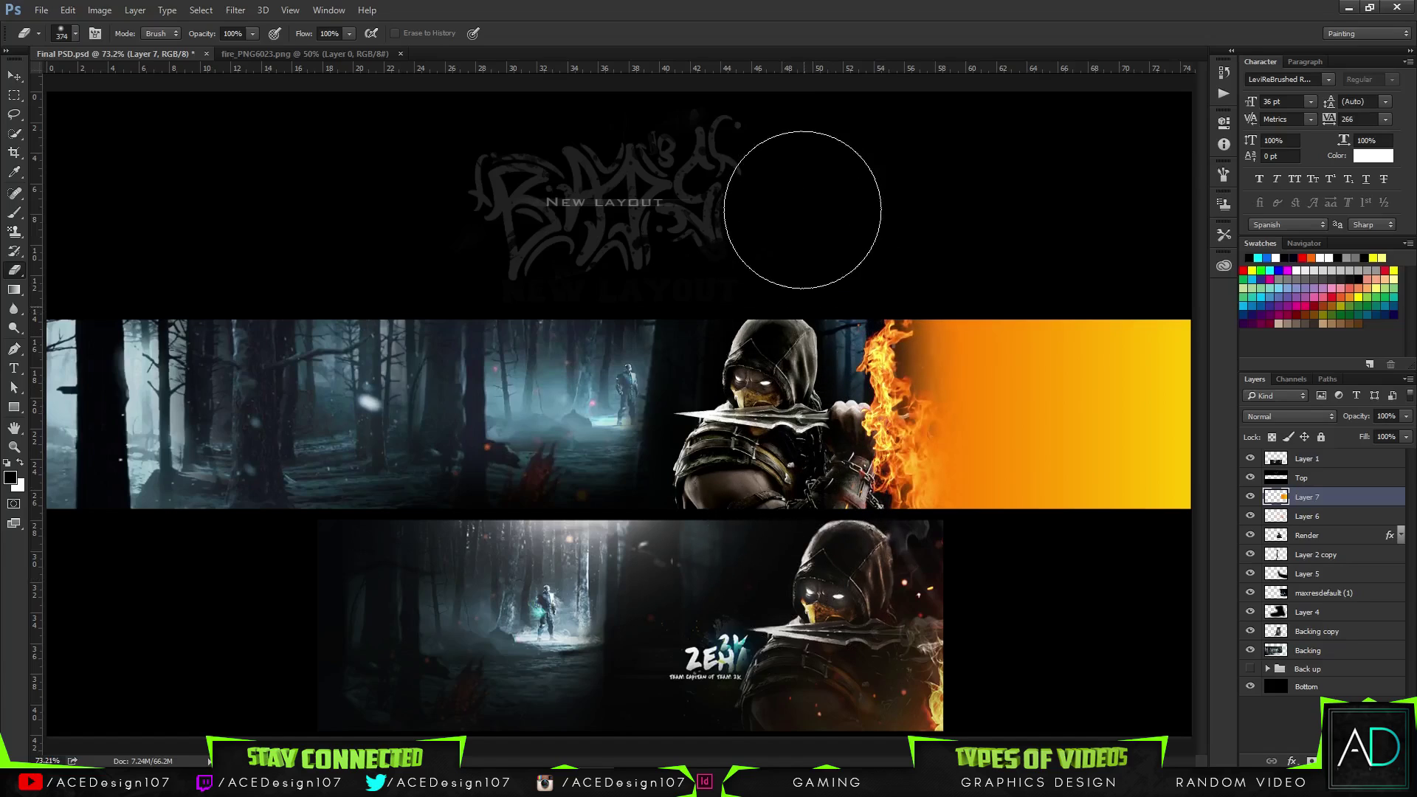
- Set the gradient on Layer 7 to Soft Light blending and leave the layer stacked directly above Layer 6
drag(1328, 498, 1334, 516)
click(1293, 418)
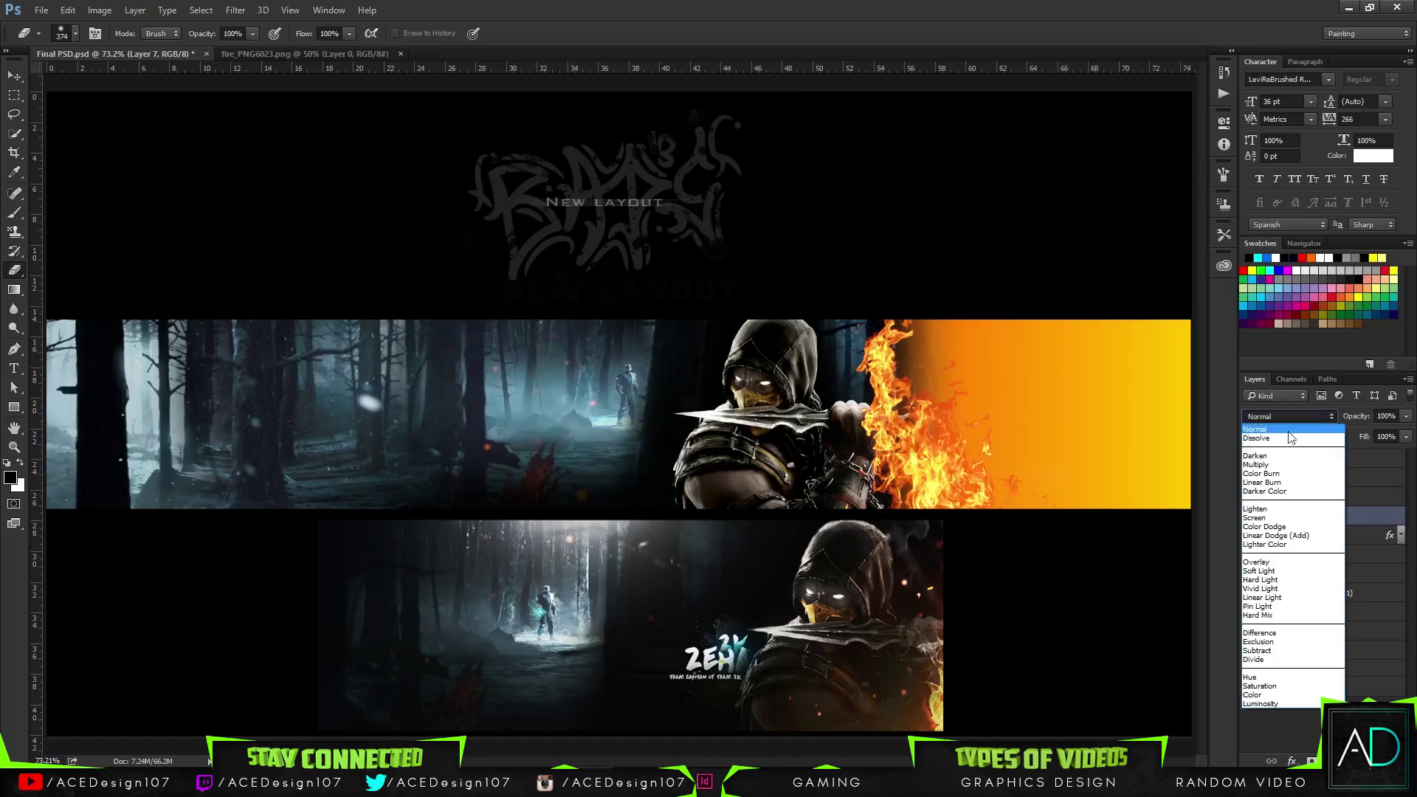
click(1284, 569)
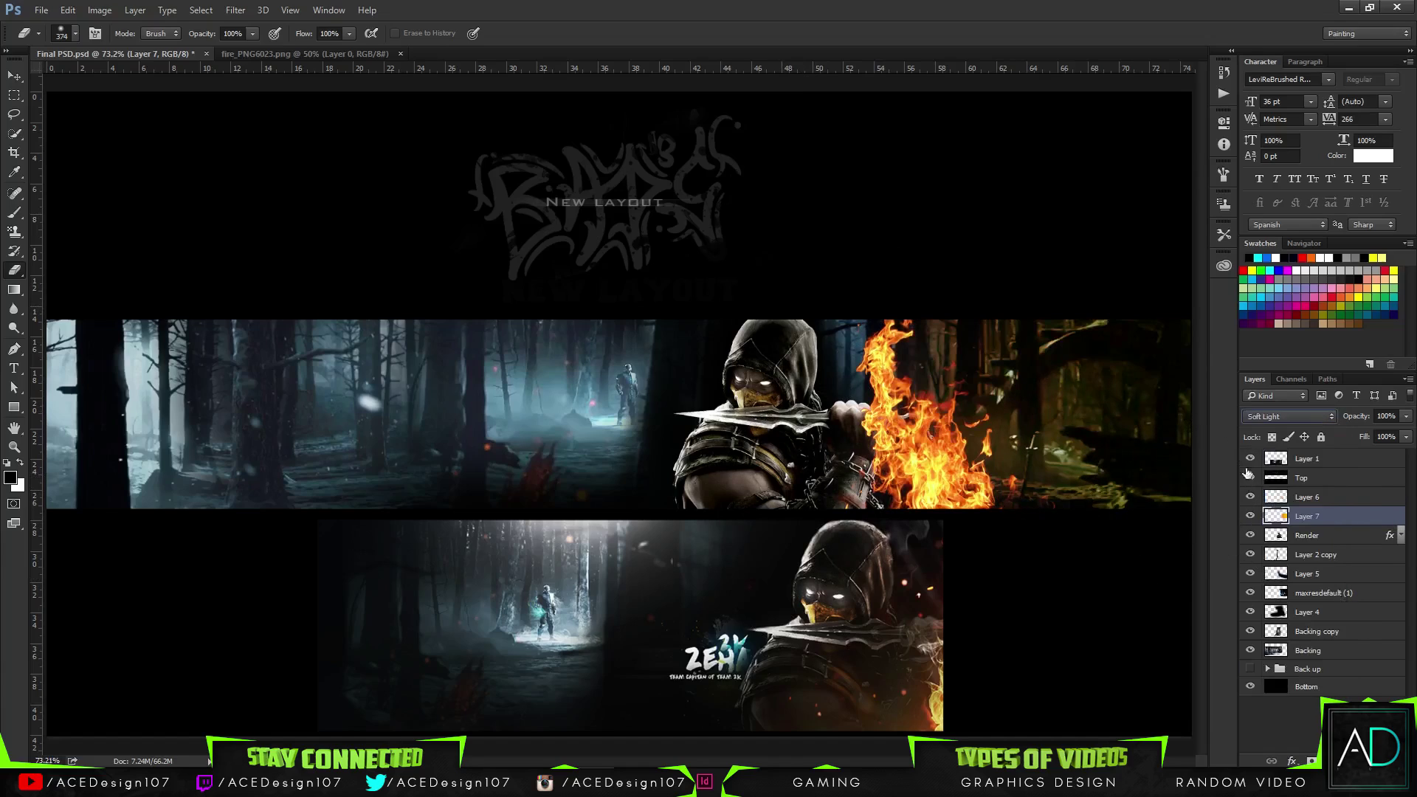
drag(1329, 518, 1329, 489)
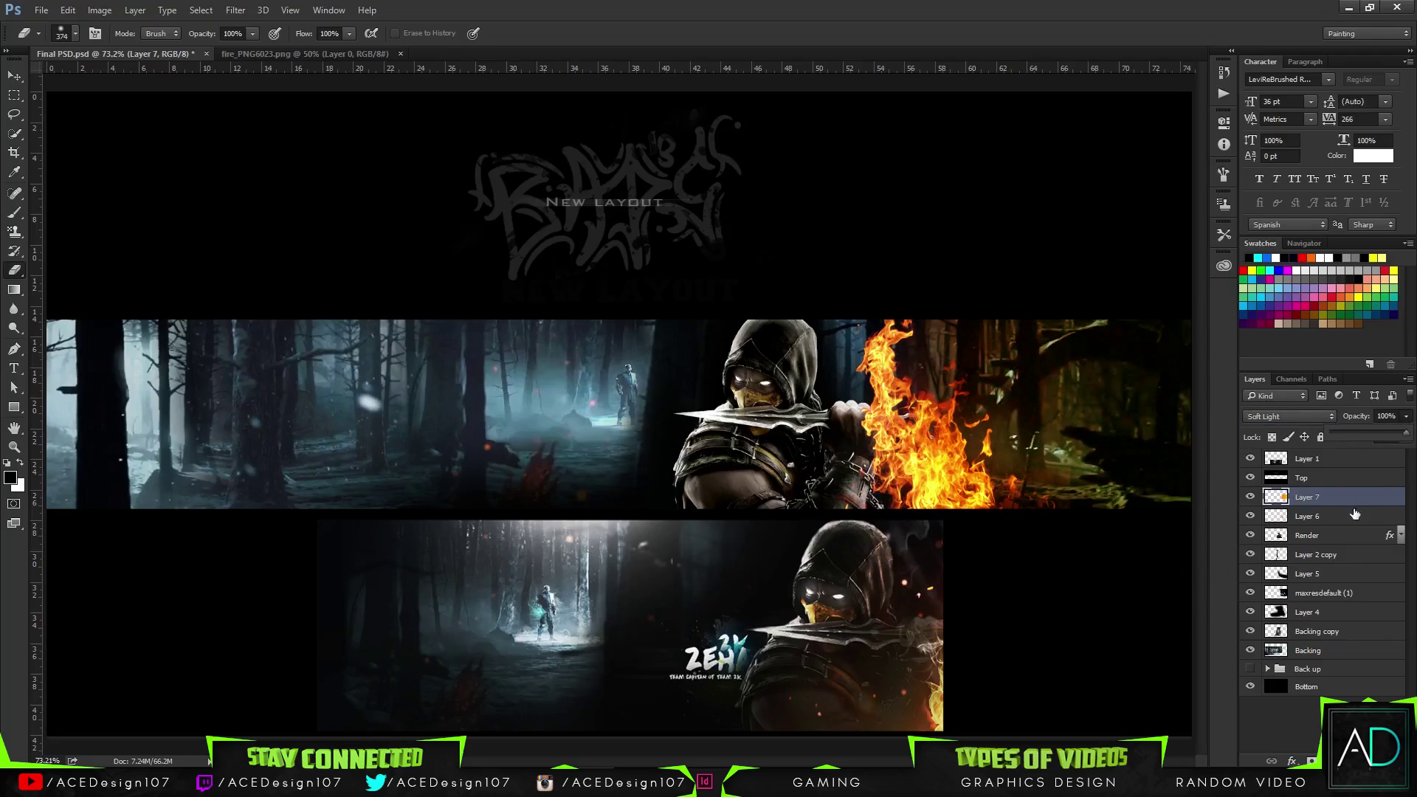
- Add a new layer above Layer 7, and set the foreground colour to orange and the background colour to black (000000)
key(ctrl+shift+alt+n)
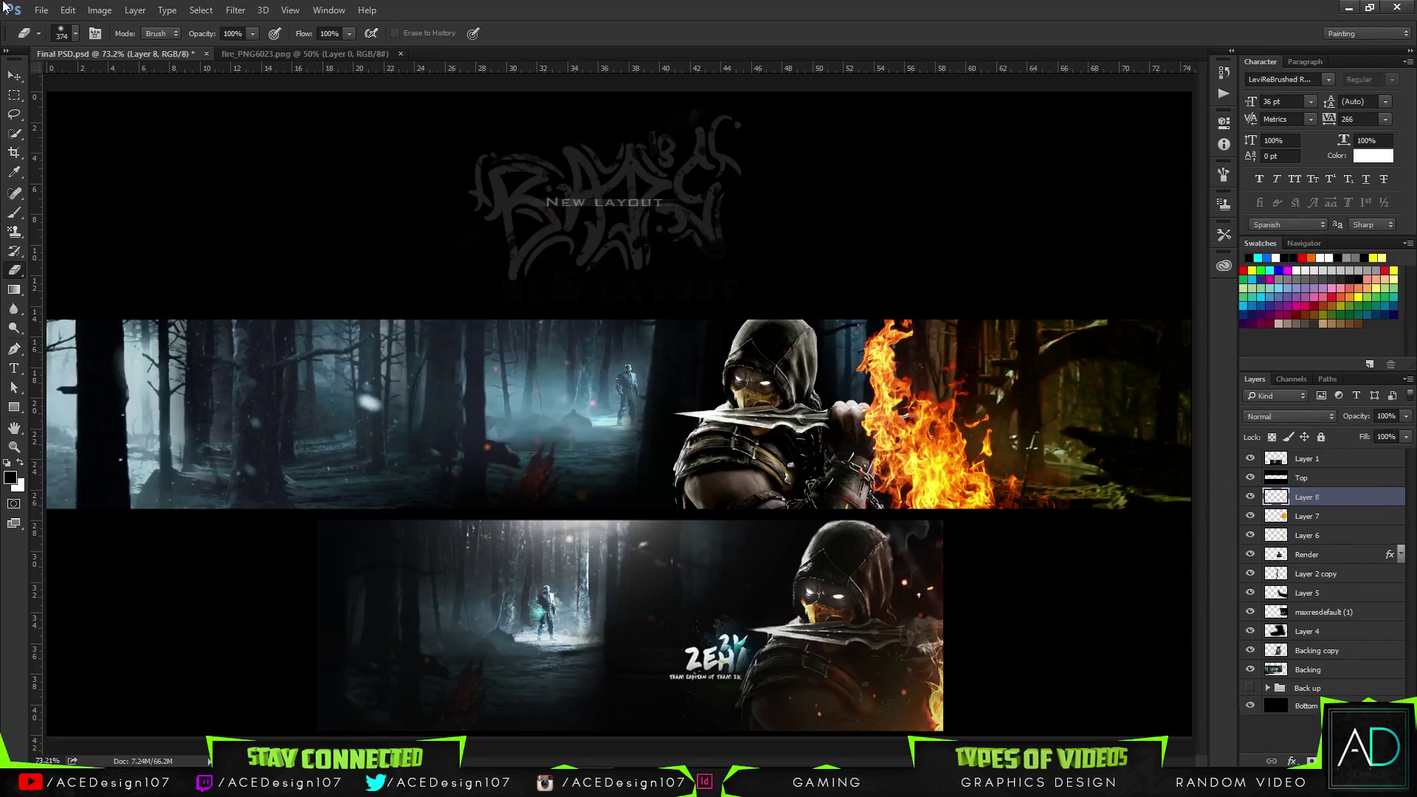
click(10, 477)
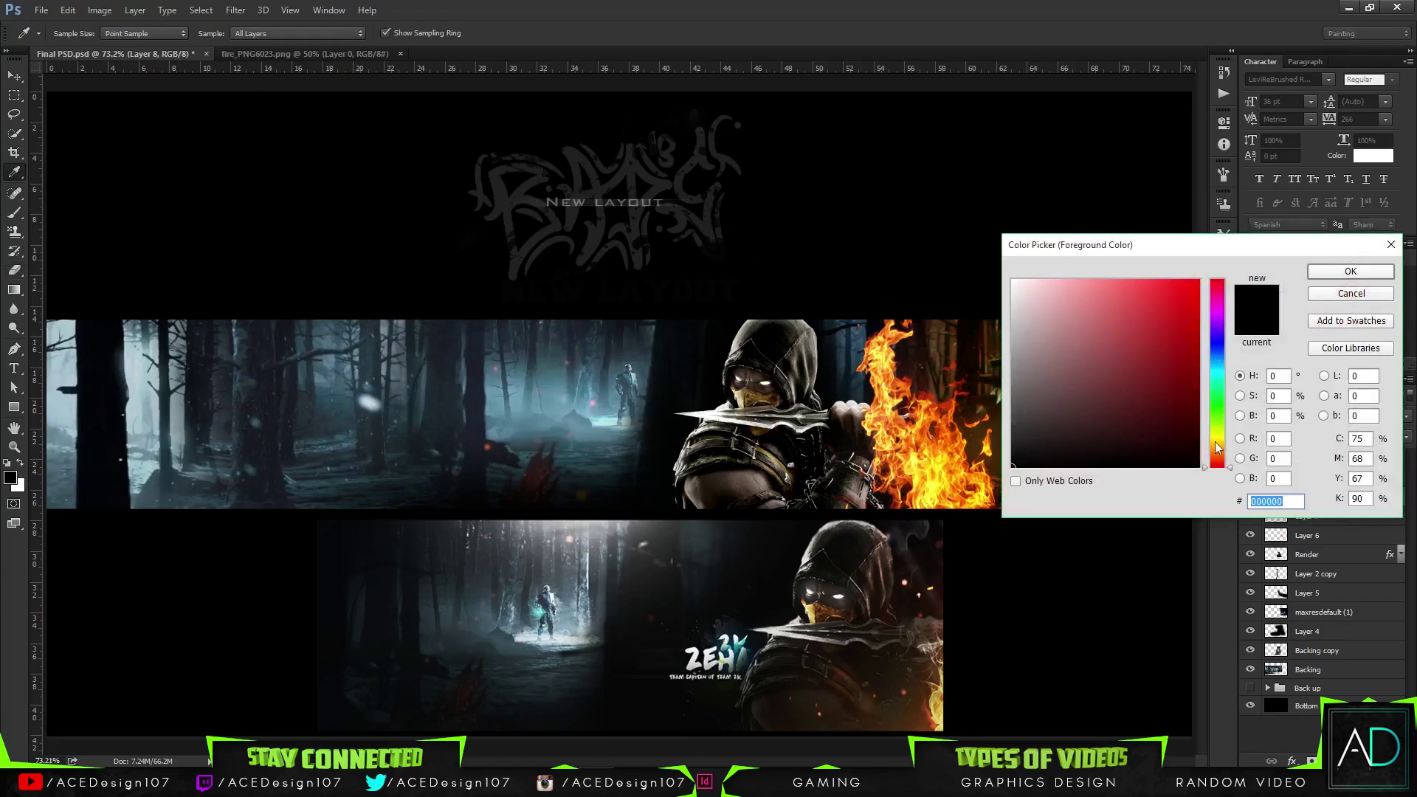
click(1217, 444)
click(1218, 452)
drag(1181, 325, 1199, 306)
click(1317, 271)
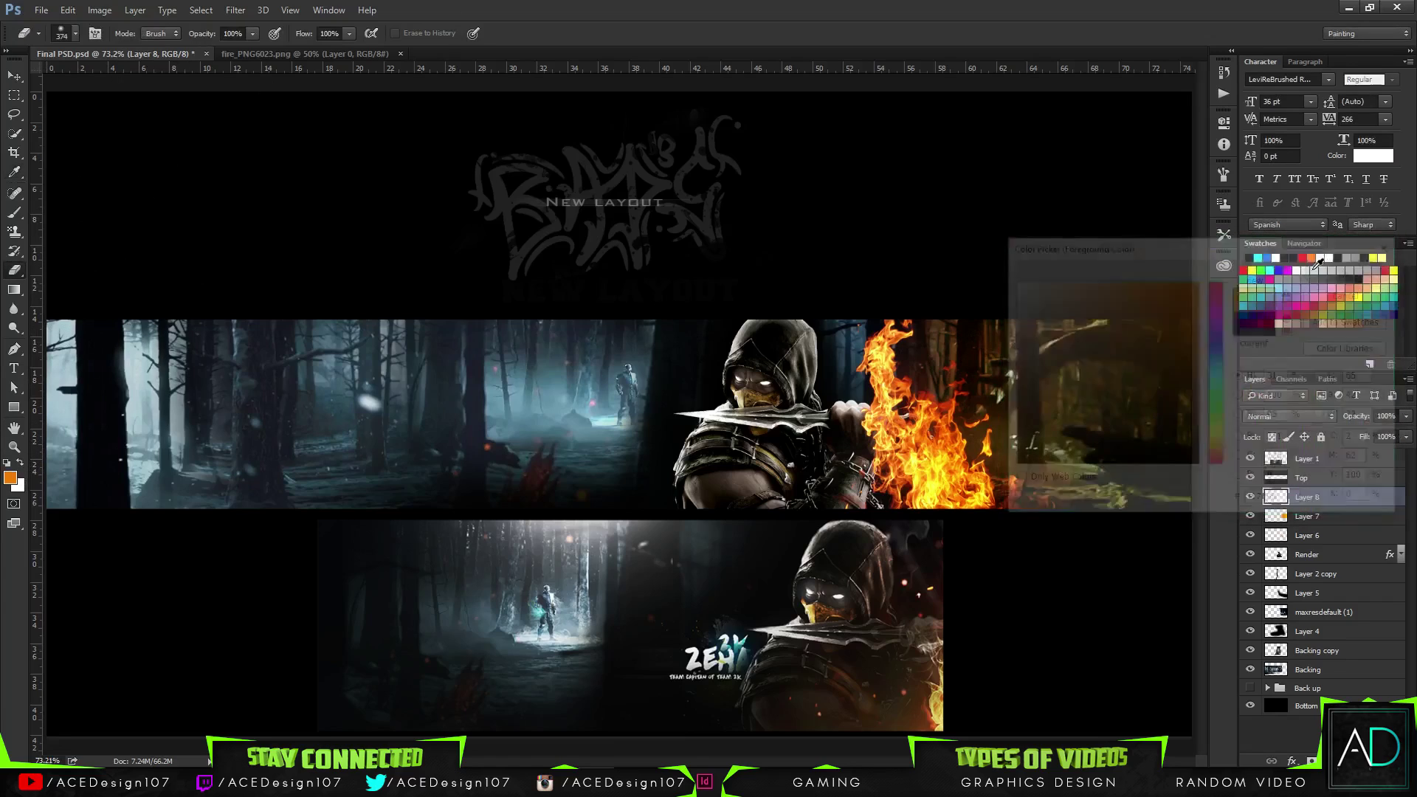
click(19, 487)
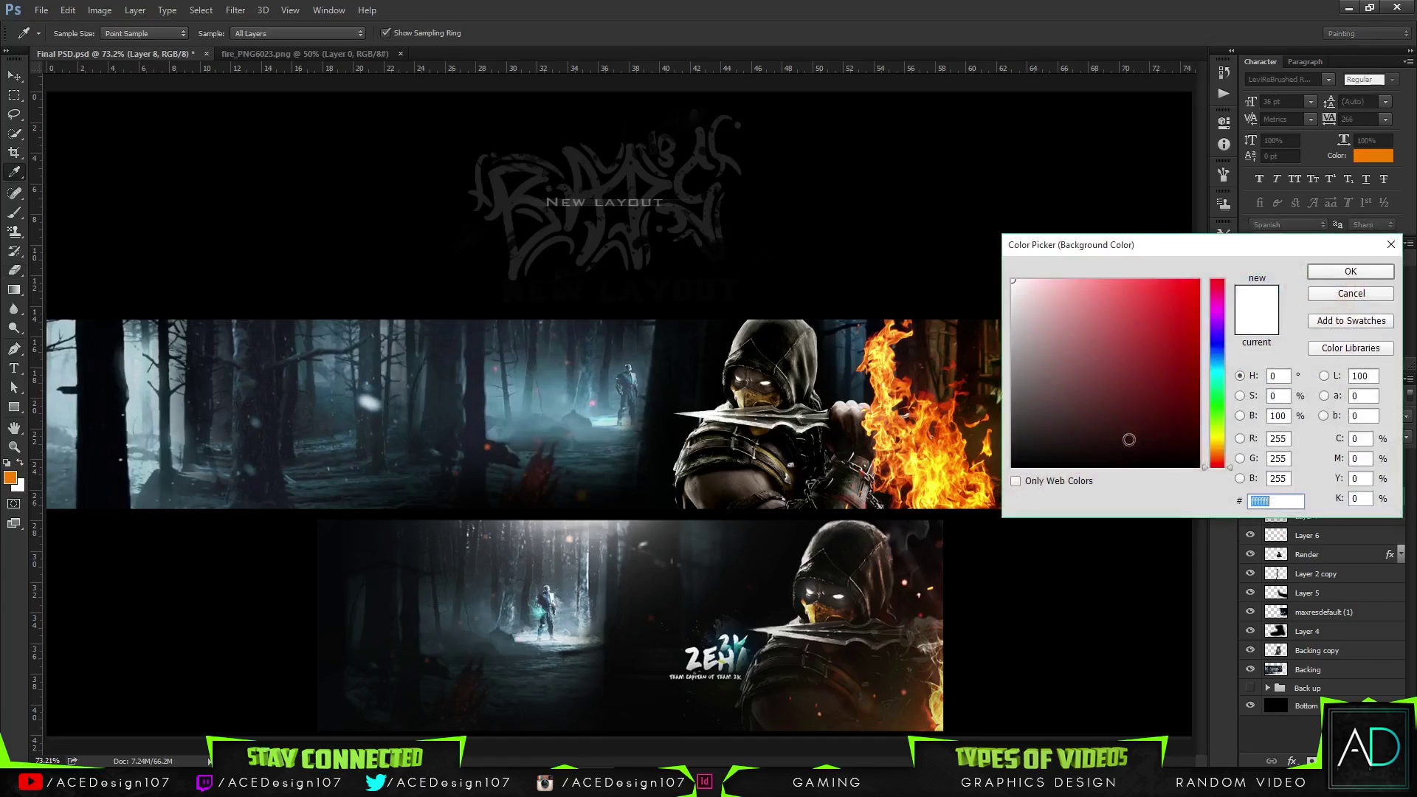
click(973, 478)
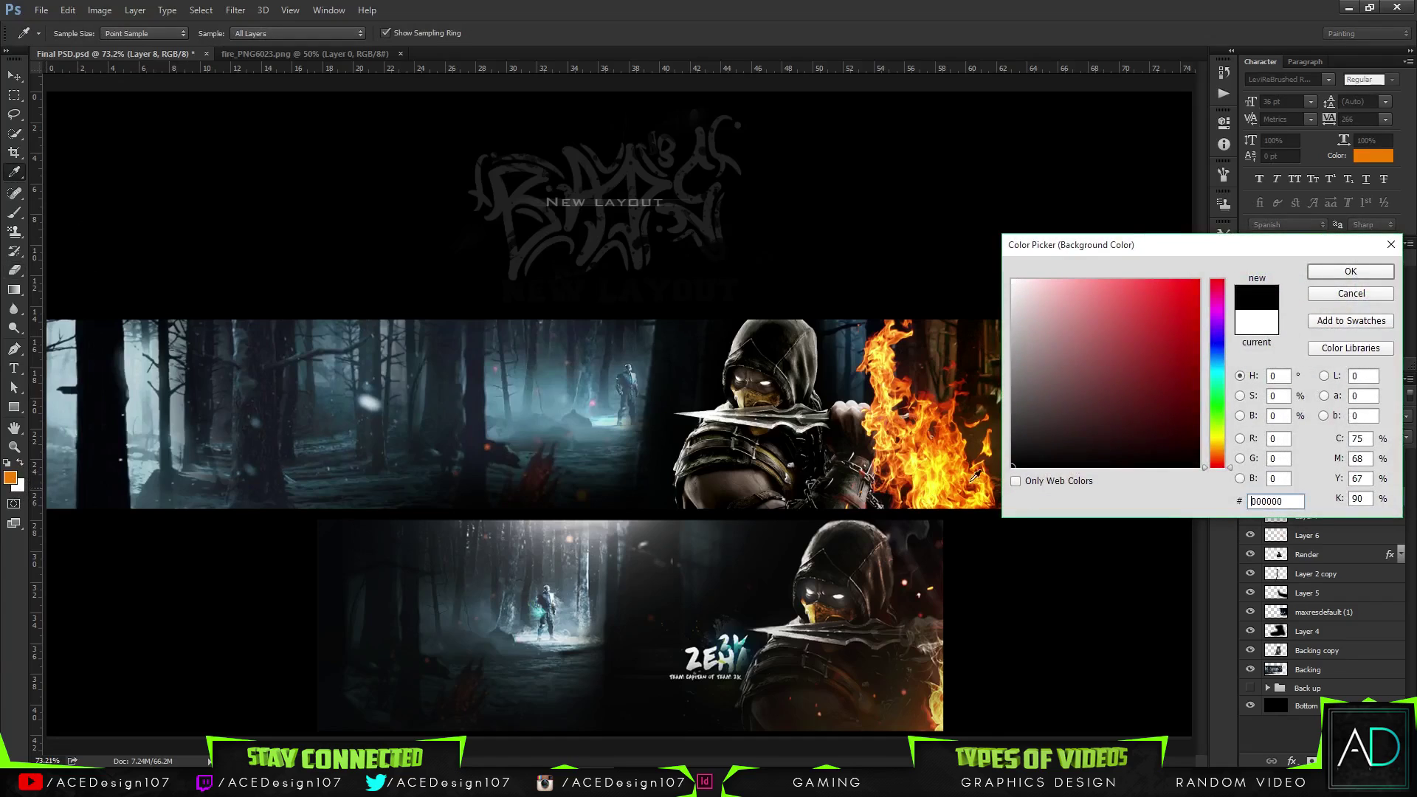
click(1347, 272)
- Try to render orange-and-black clouds across the whole of Layer 8
click(244, 11)
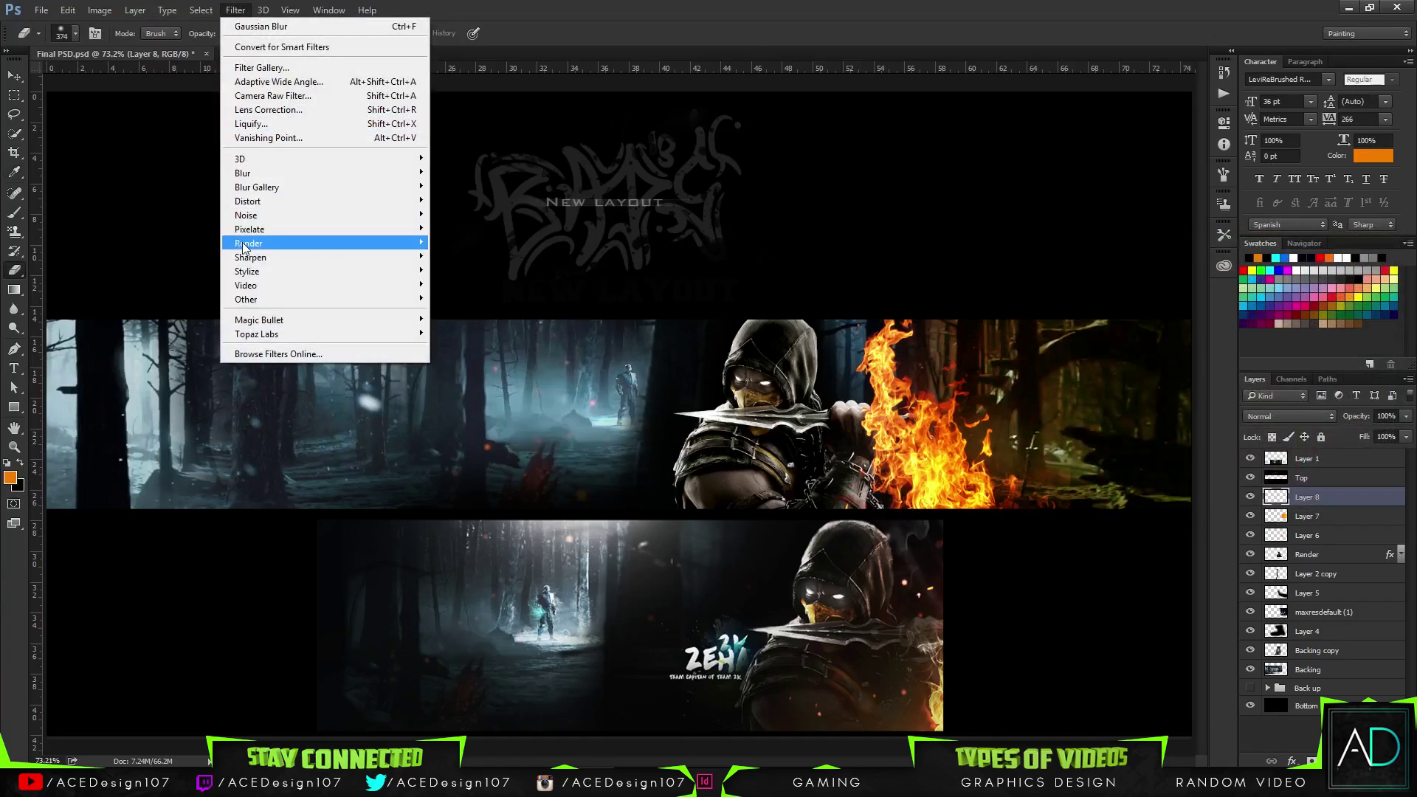
mouse_move(244, 244)
click(458, 291)
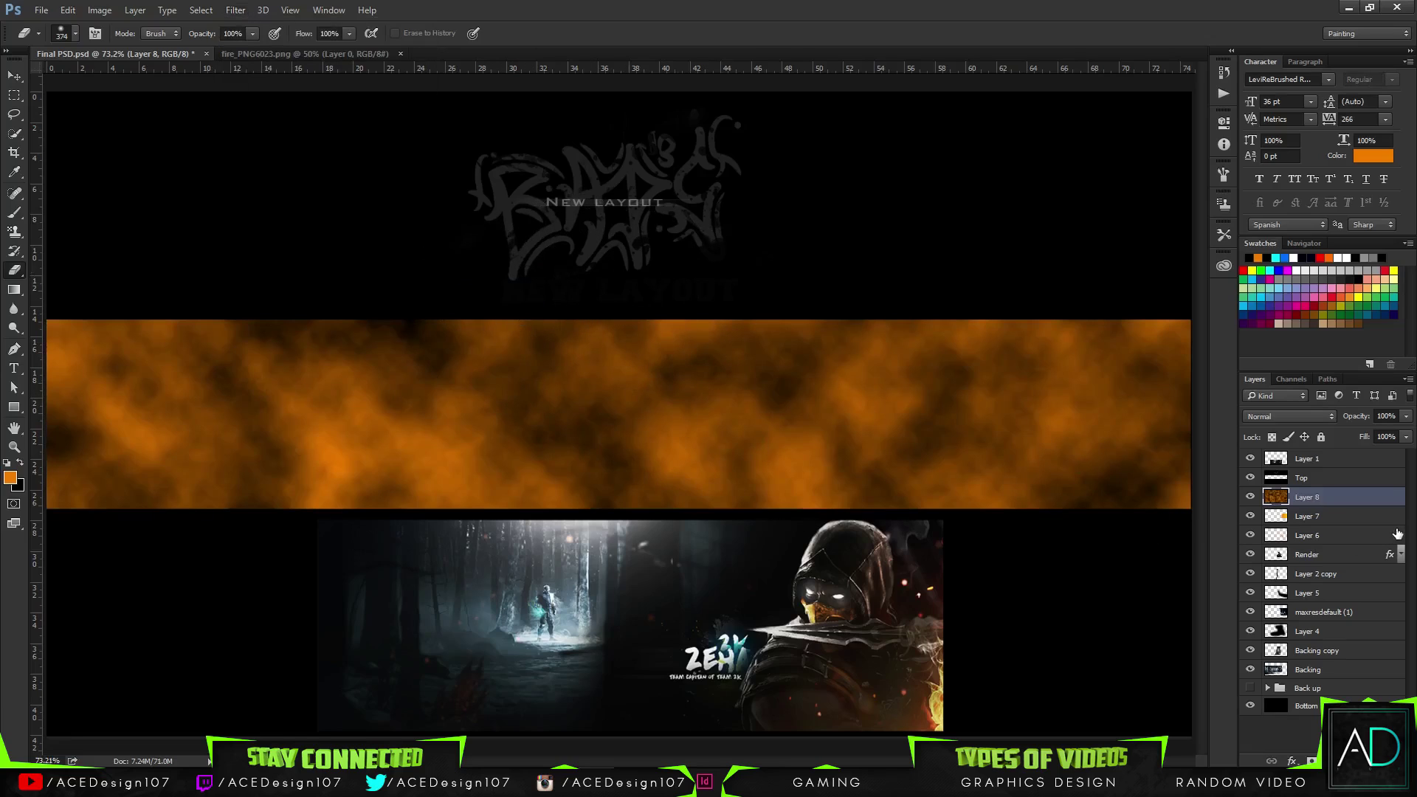
key(ctrl+z)
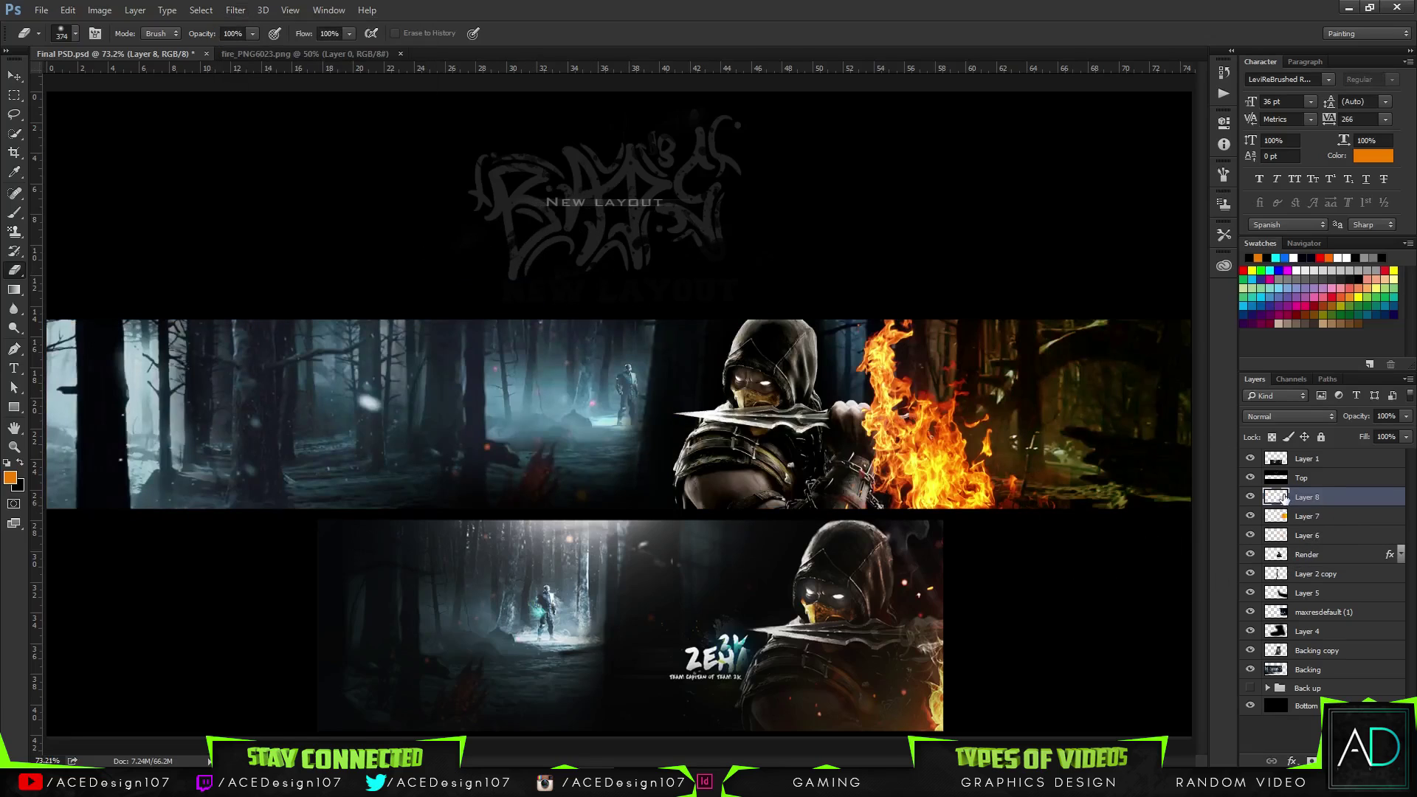
- Create another new layer above Layer 8 and render orange-and-black clouds only over the banner's end beyond the flames
ctrl+click(1283, 498)
click(687, 299)
key(ctrl+shift+n)
key(Return)
key(m)
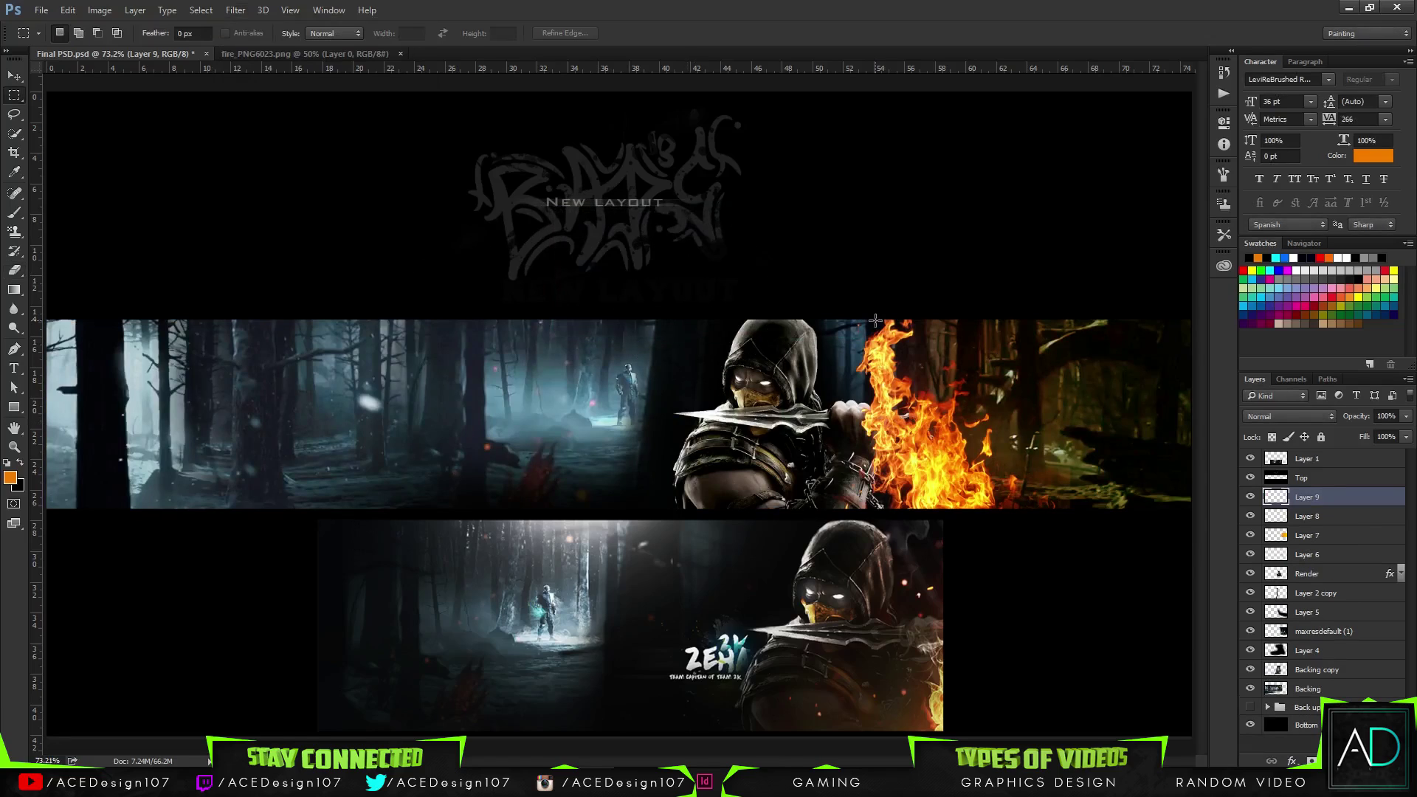
drag(888, 301, 1191, 610)
key(ctrl+f)
key(ctrl+d)
- Try Soft Light and Overlay blending on the cloud layer at 62% opacity
mouse_move(1386, 432)
mouse_down()
mouse_move(1352, 431)
mouse_move(1376, 436)
mouse_up()
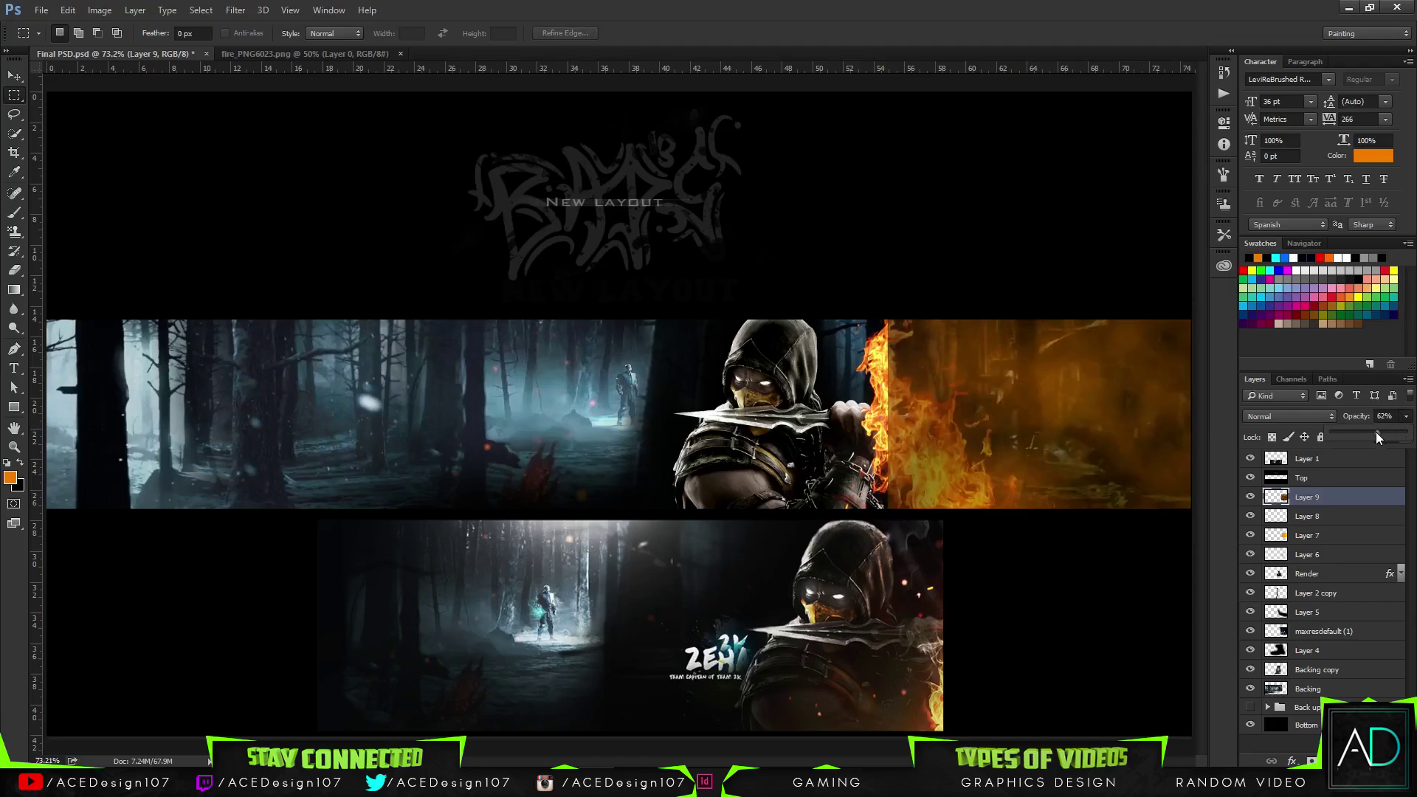
click(1299, 416)
click(1274, 572)
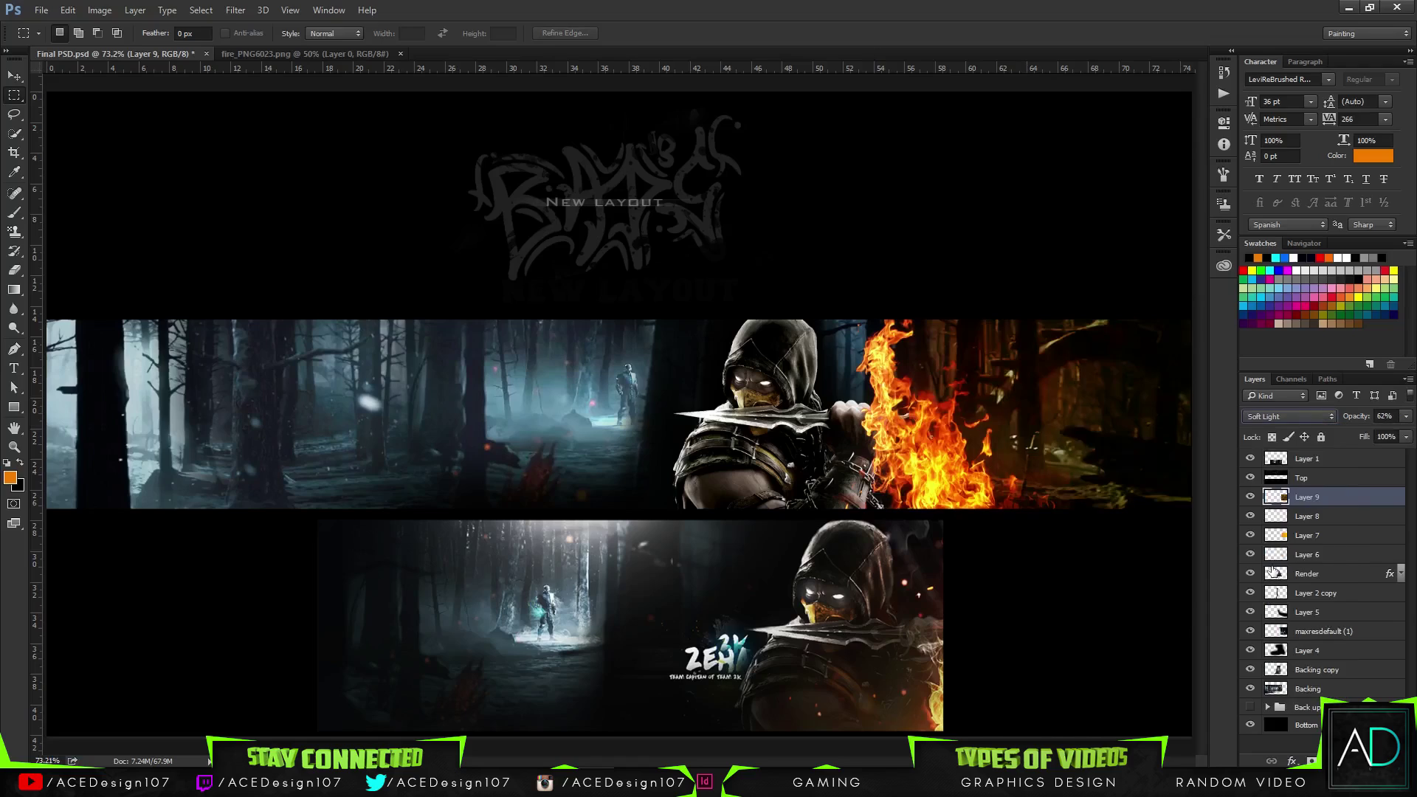
click(1261, 415)
click(1262, 563)
click(1279, 419)
click(1257, 564)
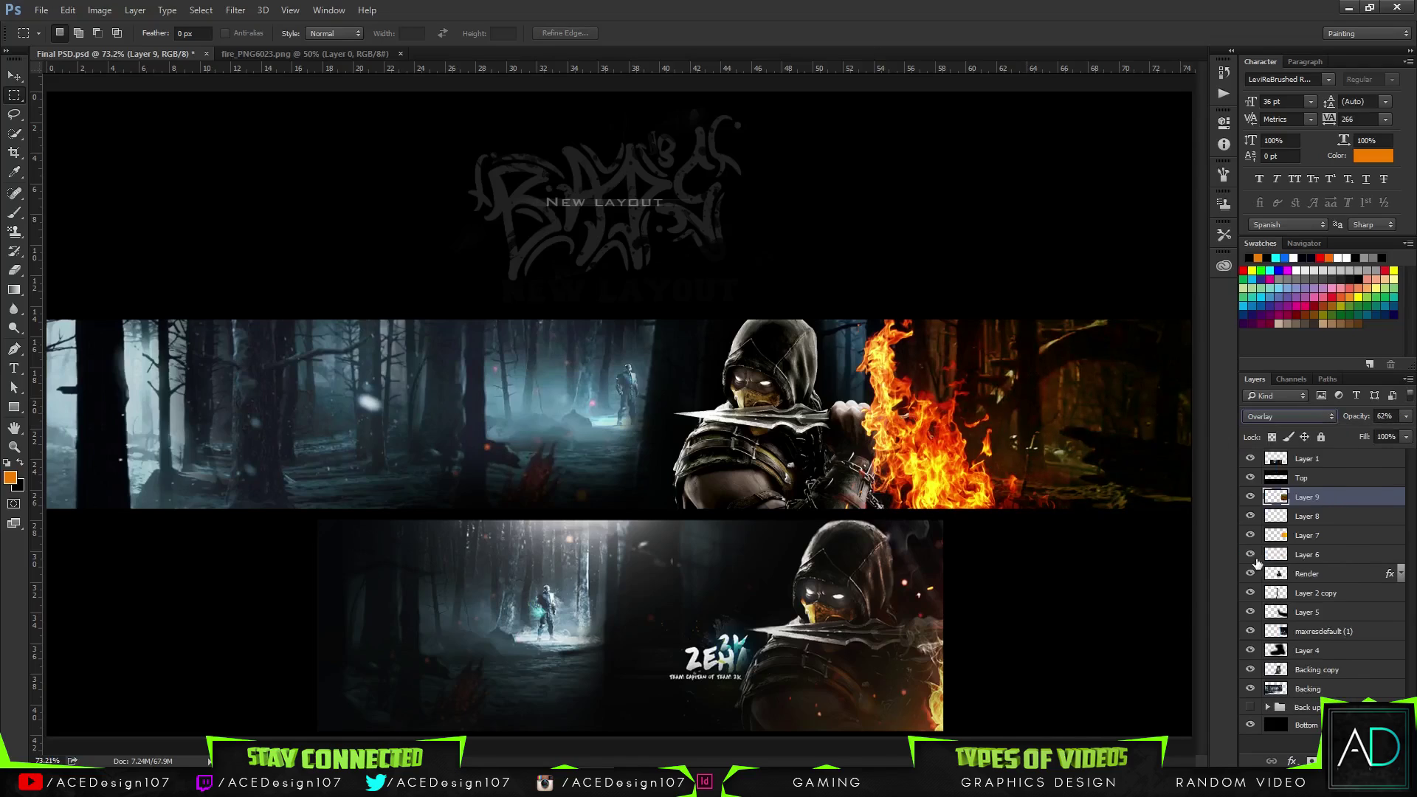
- Move the cloud layer directly beneath flame Layer 6 and set it to Normal blending at 29% opacity
drag(1331, 502, 1322, 556)
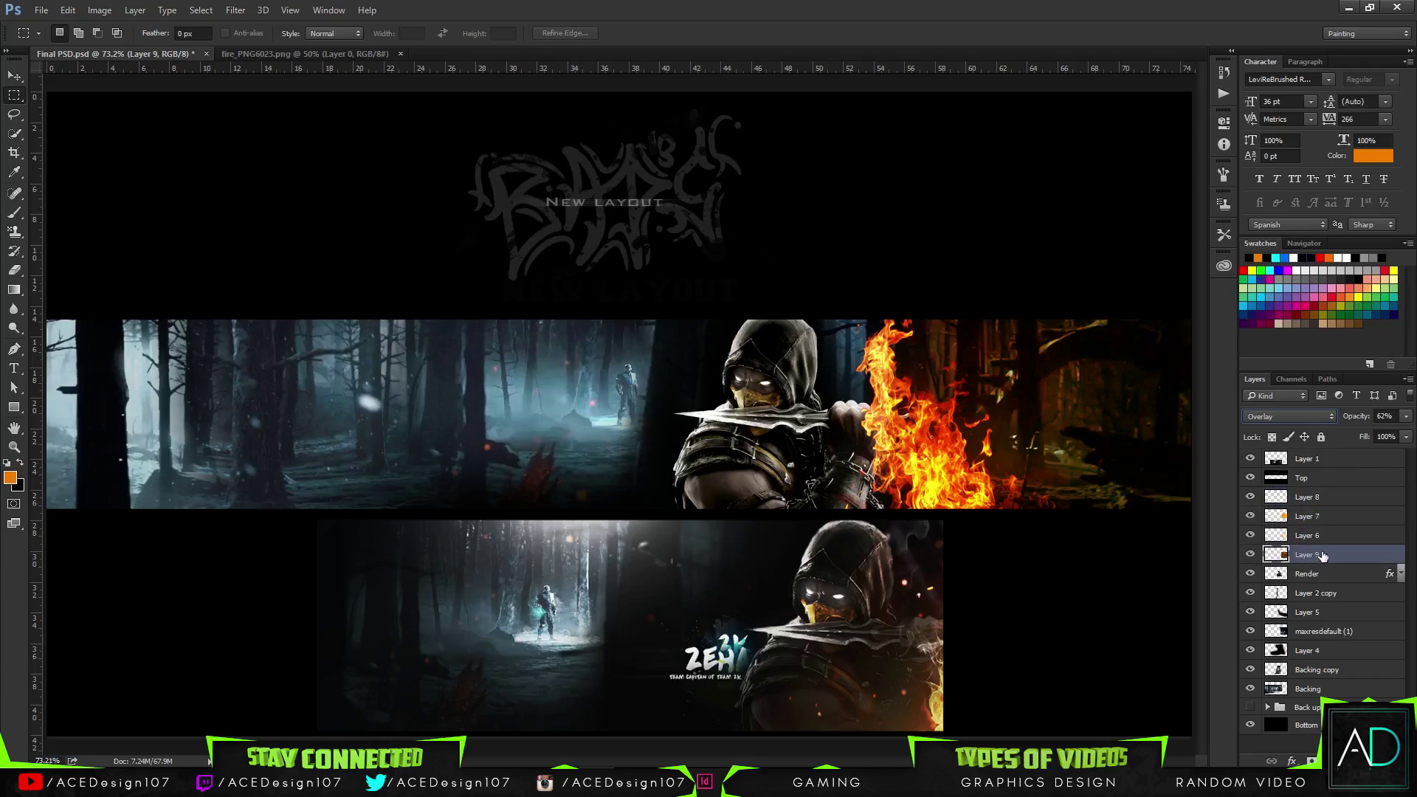
click(1290, 417)
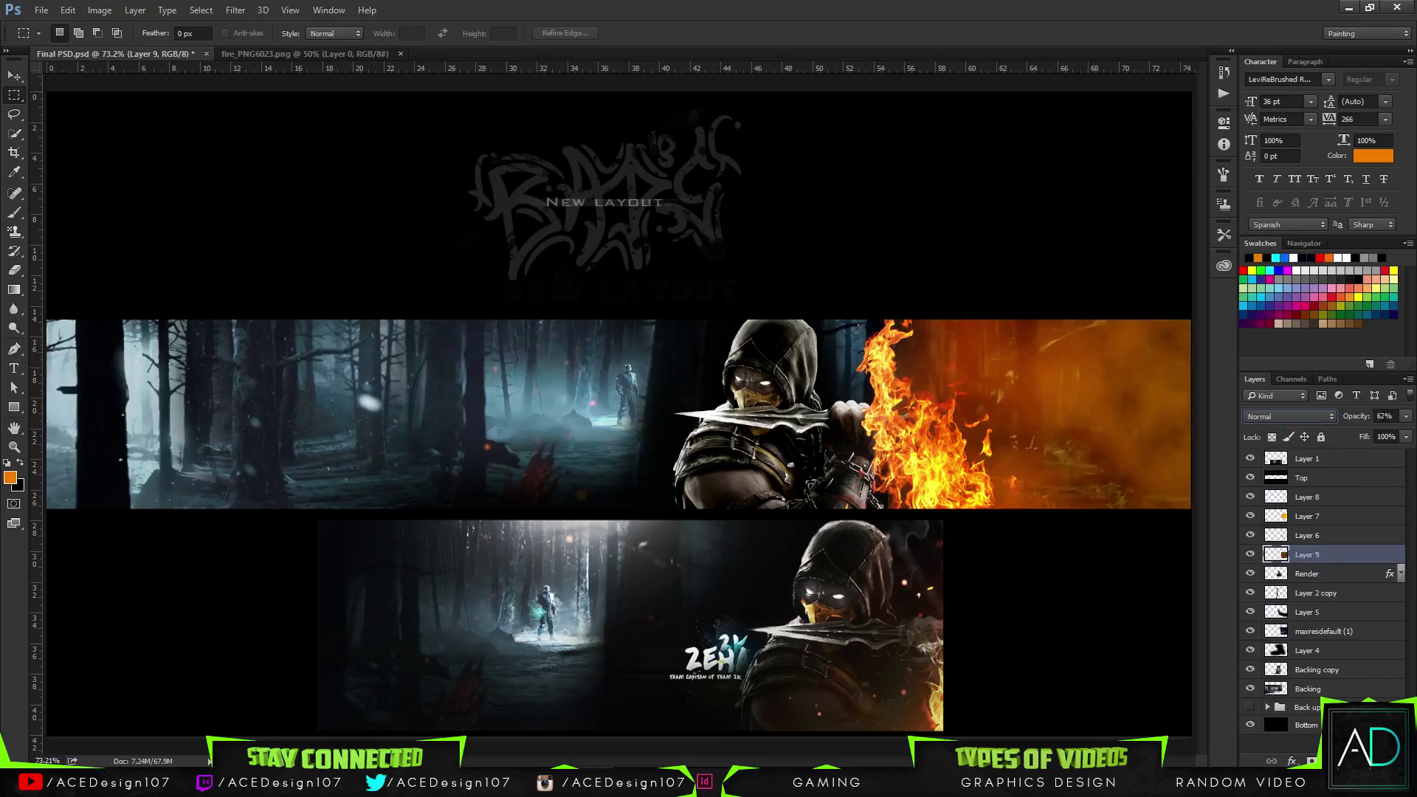
drag(1405, 416, 1281, 446)
key(e)
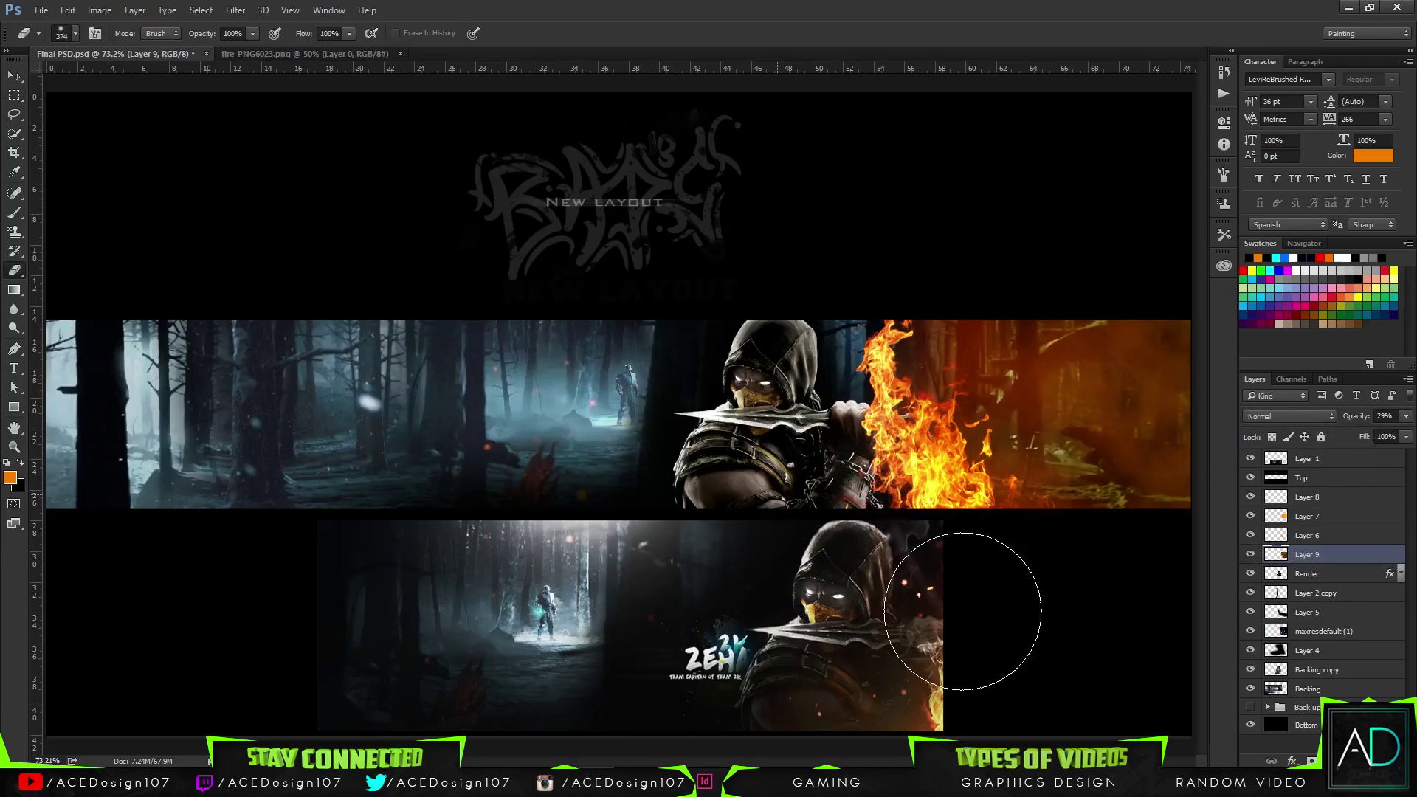
- Add an Outer Glow effect to the flames on Layer 6, leaving Inner Glow off
right_click(1356, 520)
right_click(1371, 533)
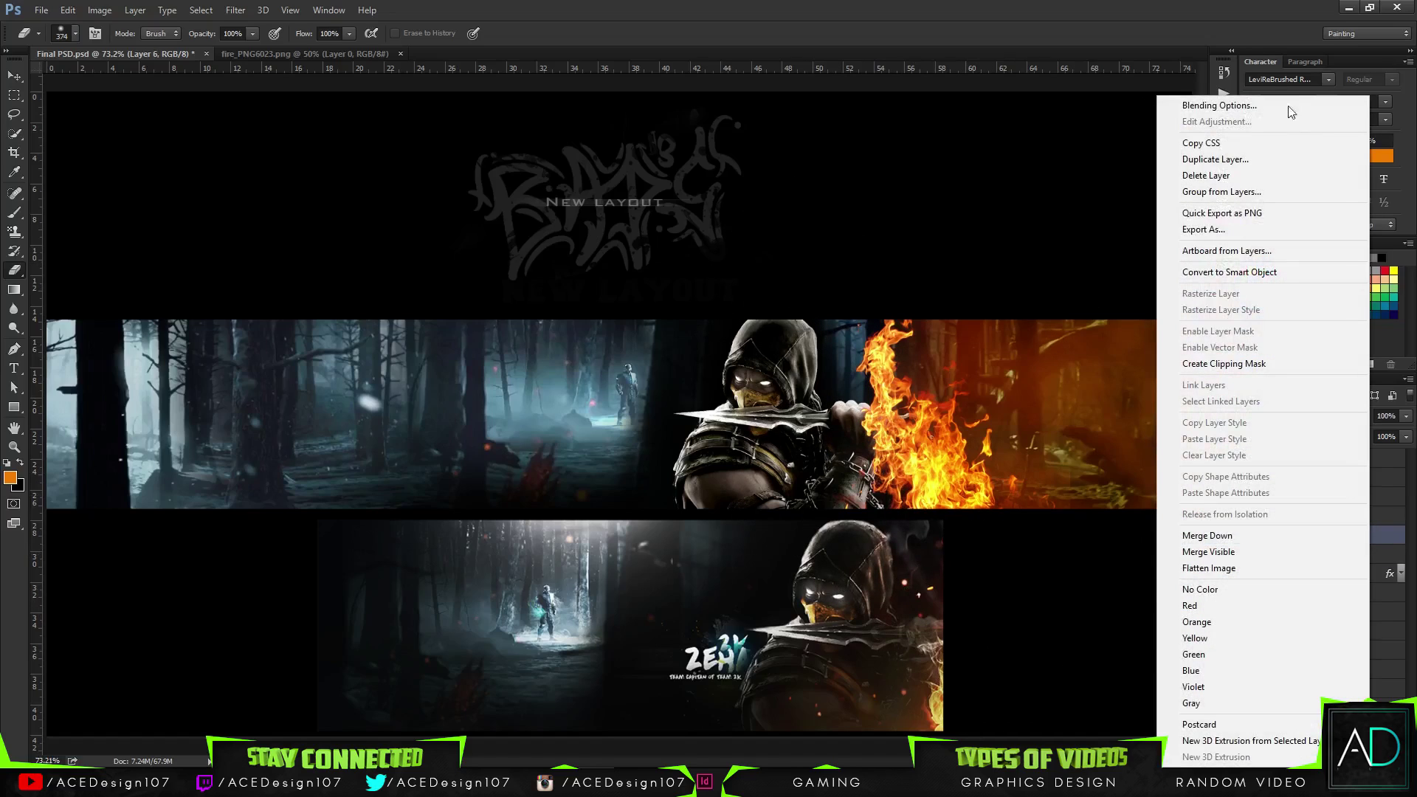
click(1260, 106)
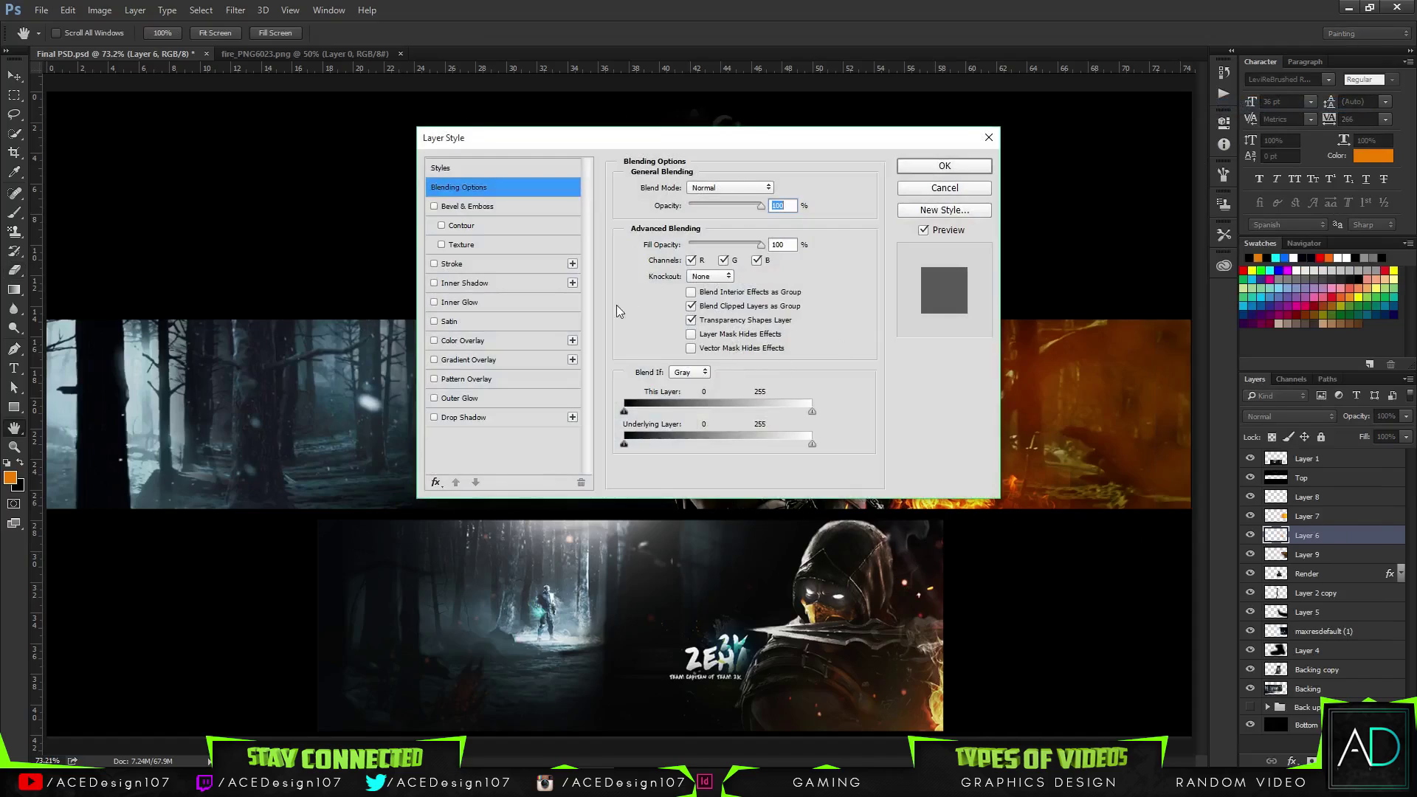
click(463, 304)
click(436, 302)
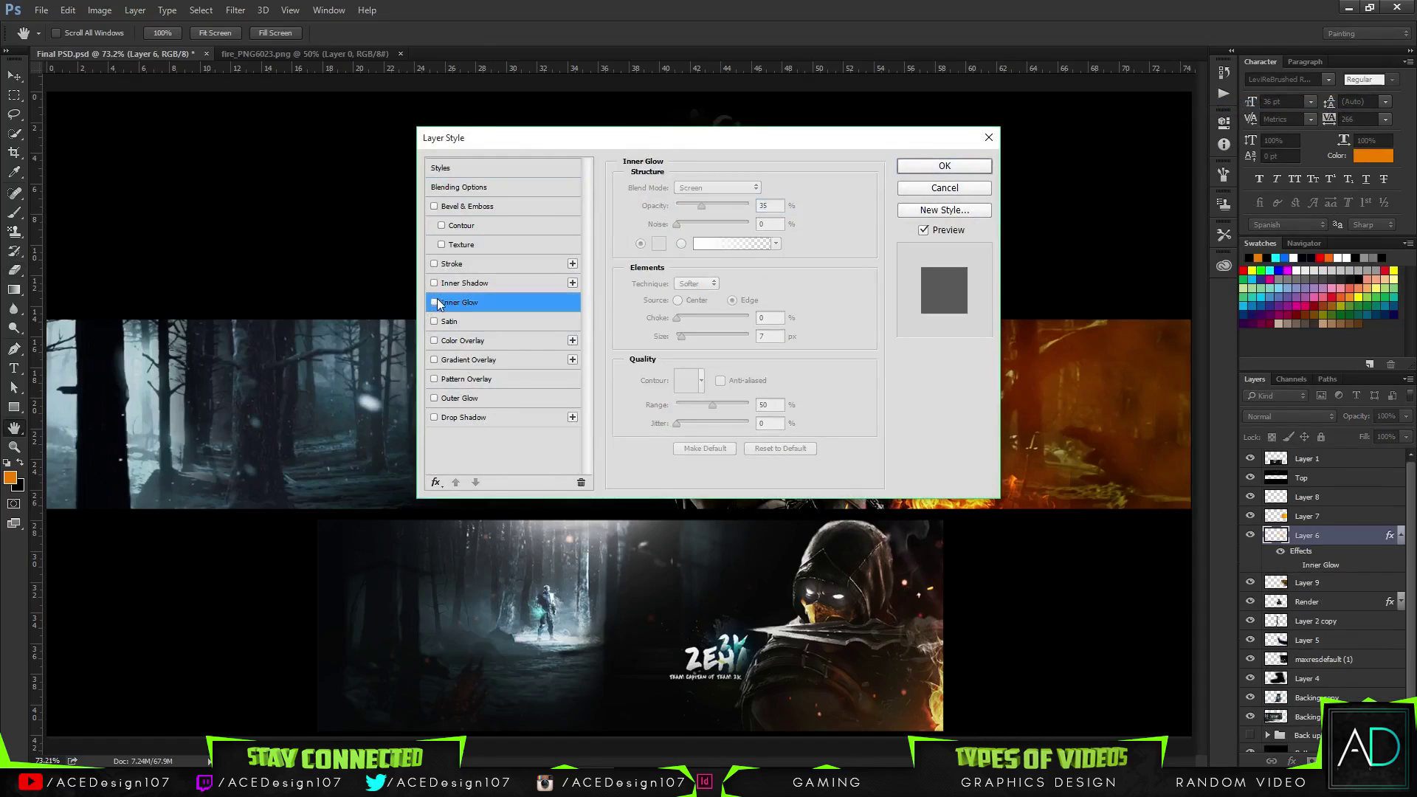
click(466, 398)
drag(550, 134, 224, 92)
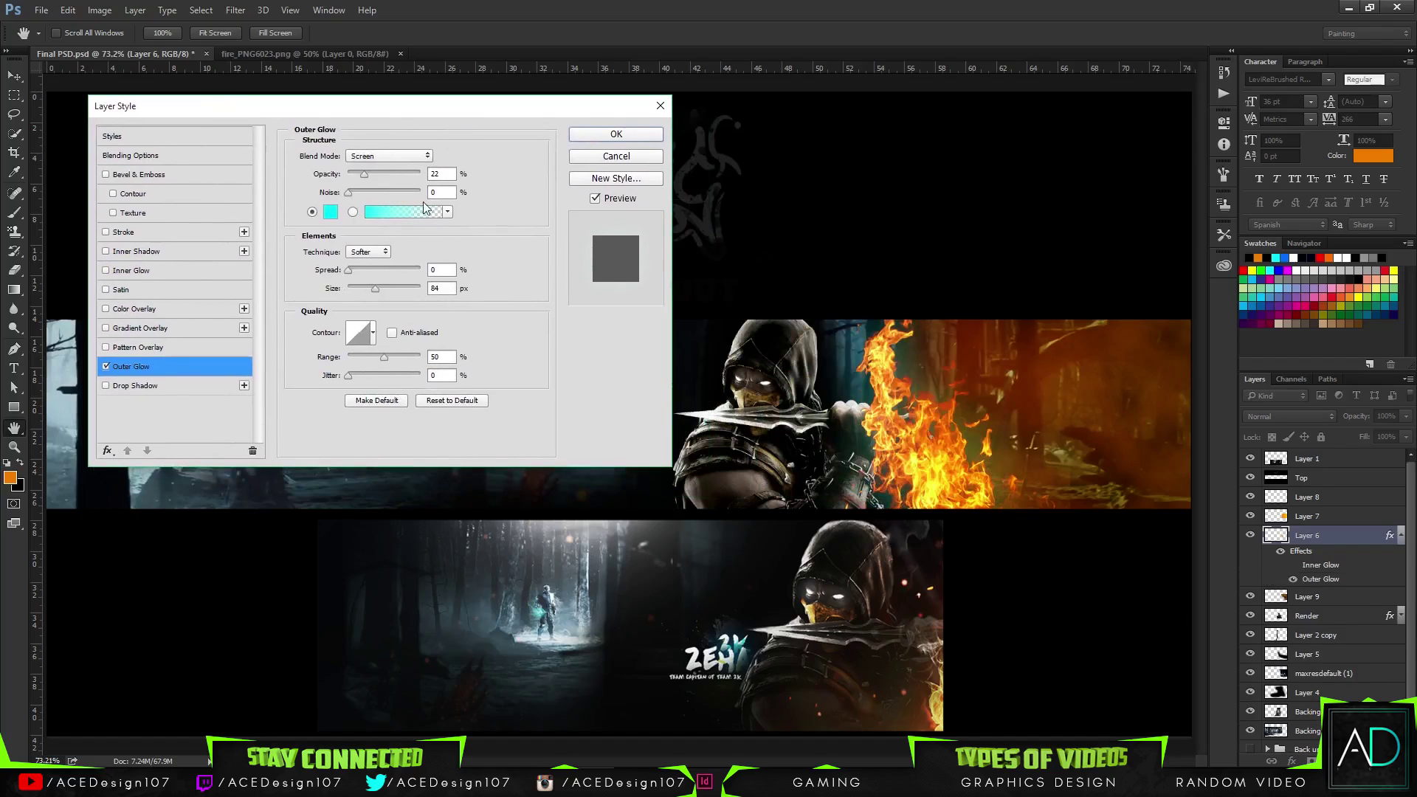
- Set the flames' outer glow to orange (ff9000) at 51% opacity, enlarge its size and apply the layer style
click(329, 214)
click(1214, 450)
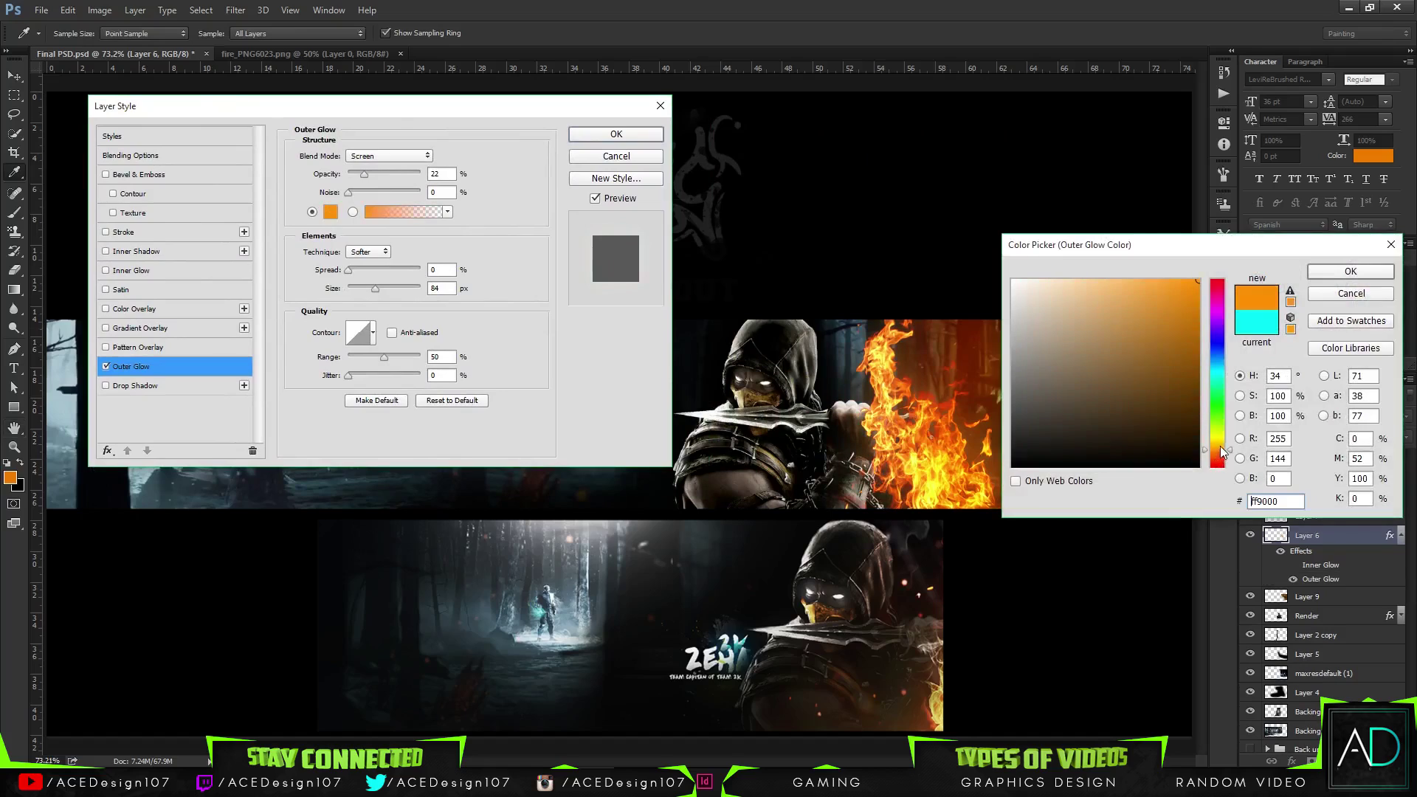
click(1350, 272)
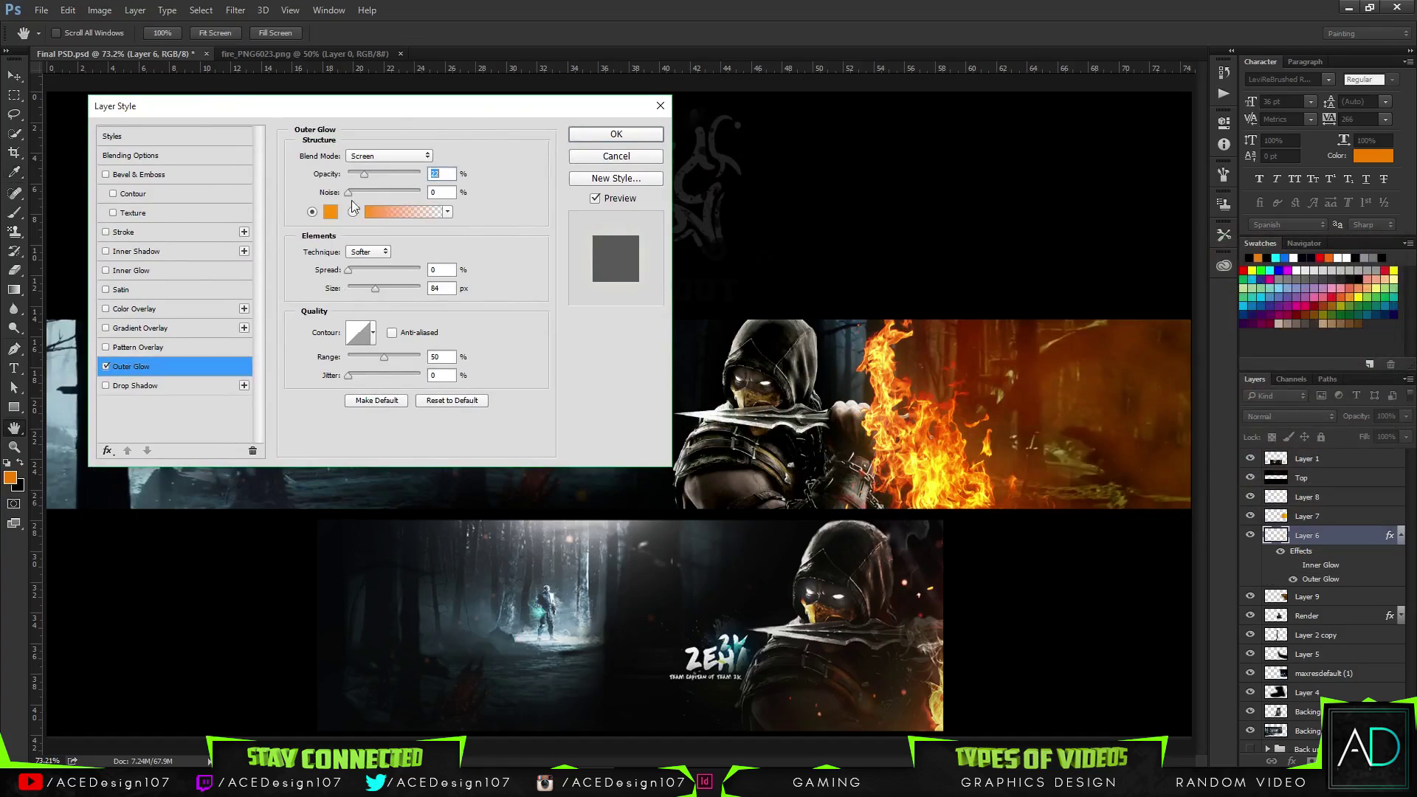
drag(374, 174, 384, 176)
drag(375, 288, 403, 293)
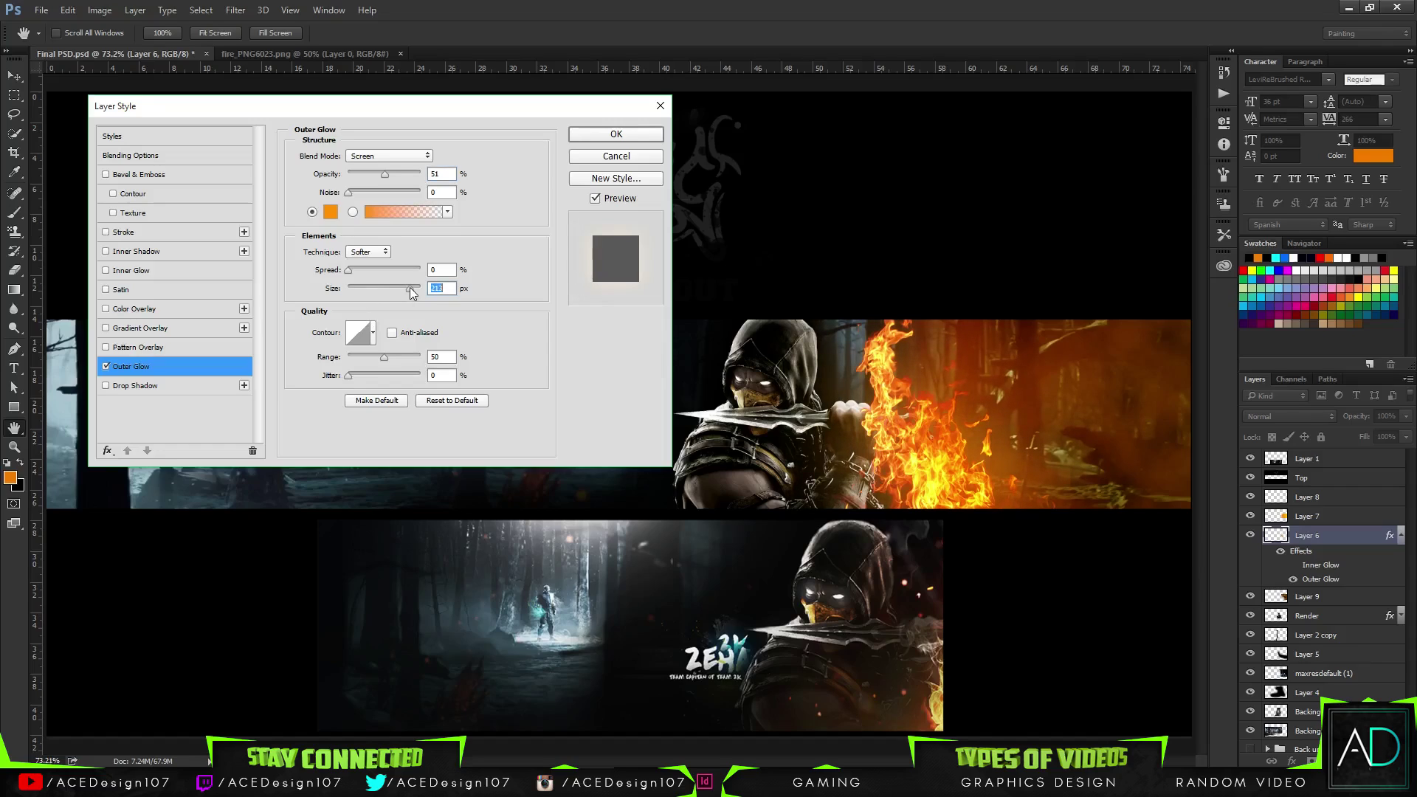
click(625, 134)
- Create a new layer above Layer 6 and set up a soft 600 px brush
key(ctrl+shift+n)
key(Return)
key(b)
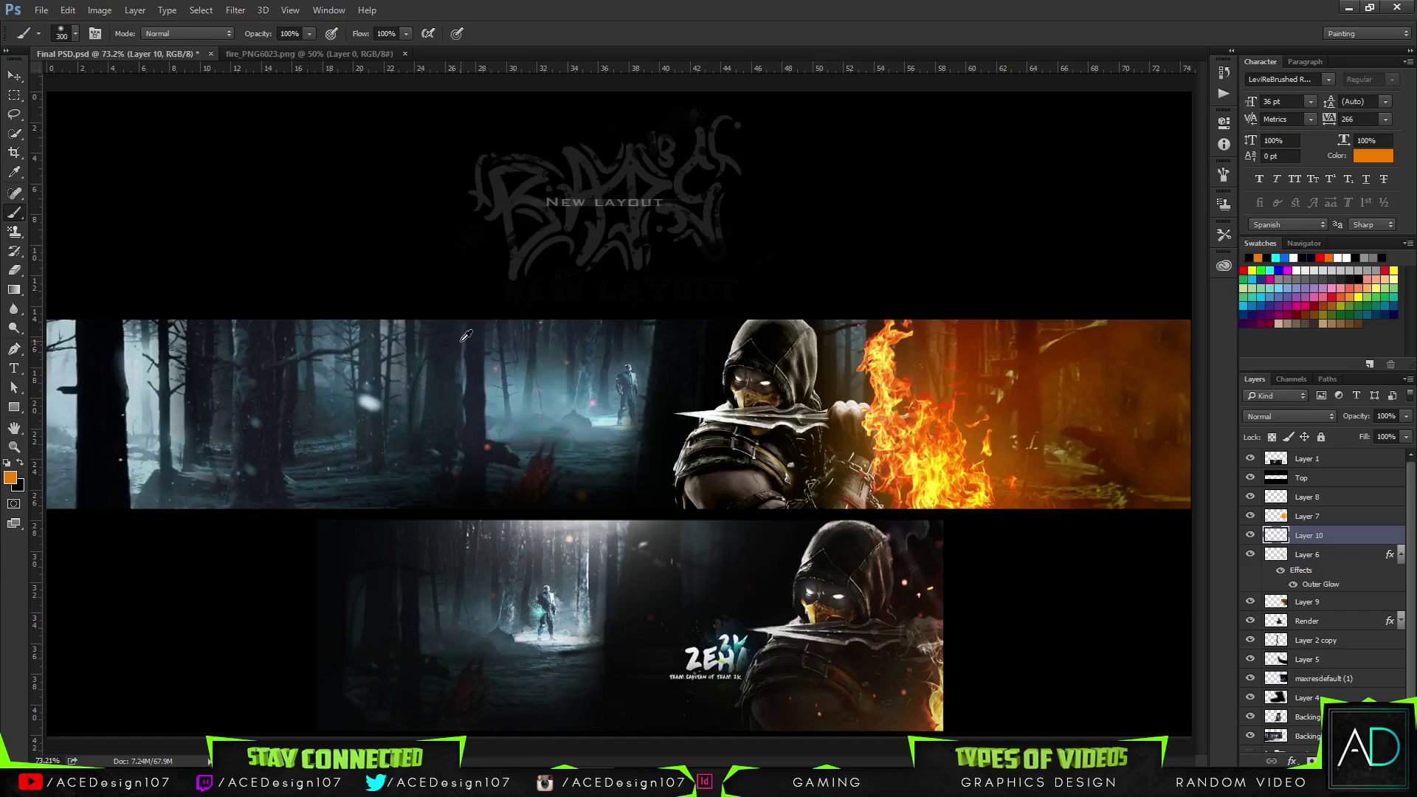
click(78, 37)
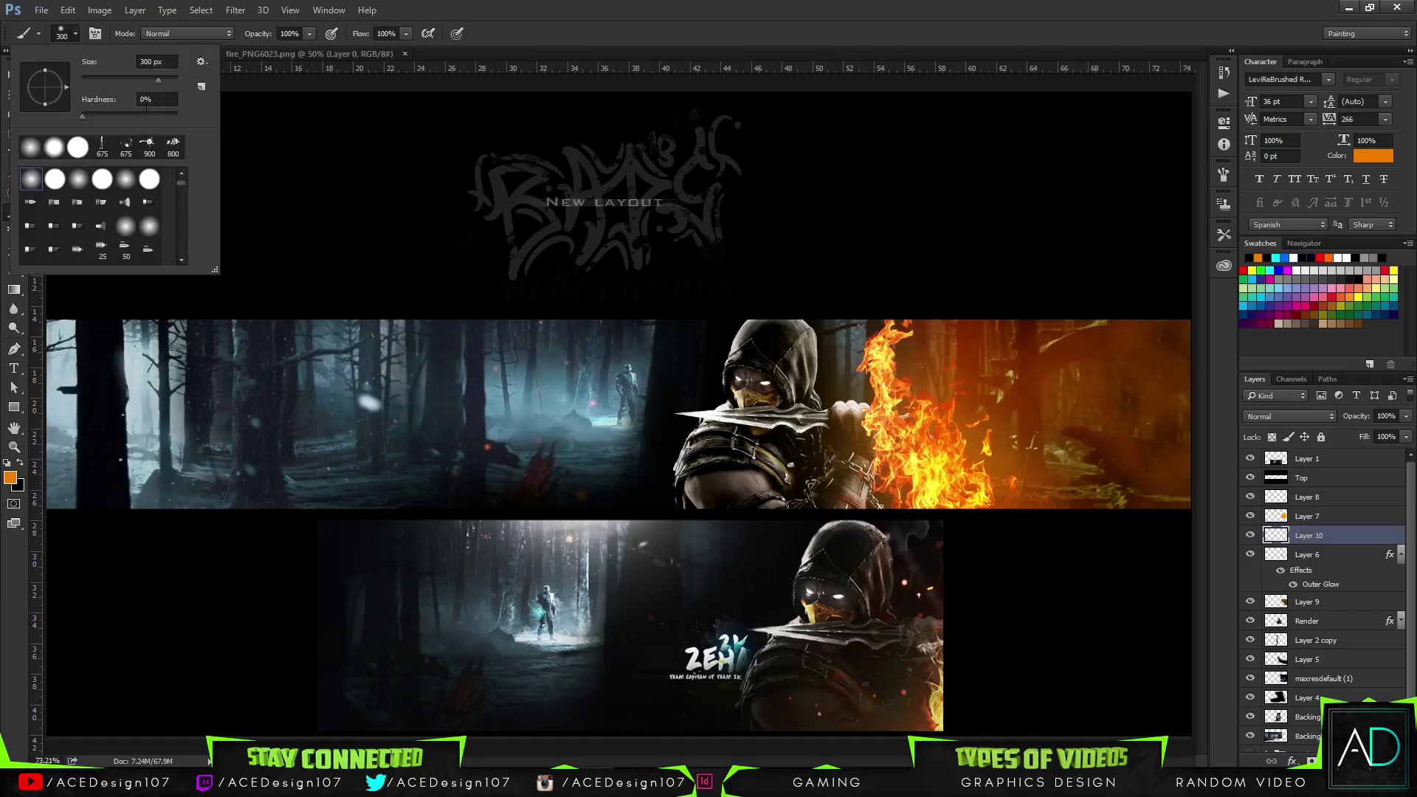
drag(166, 81, 167, 81)
text(600)
- Sample yellow-orange (feb611) from the flames as the foreground colour and dab a soft glow over the banner's fiery end on Layer 10
click(11, 477)
click(928, 480)
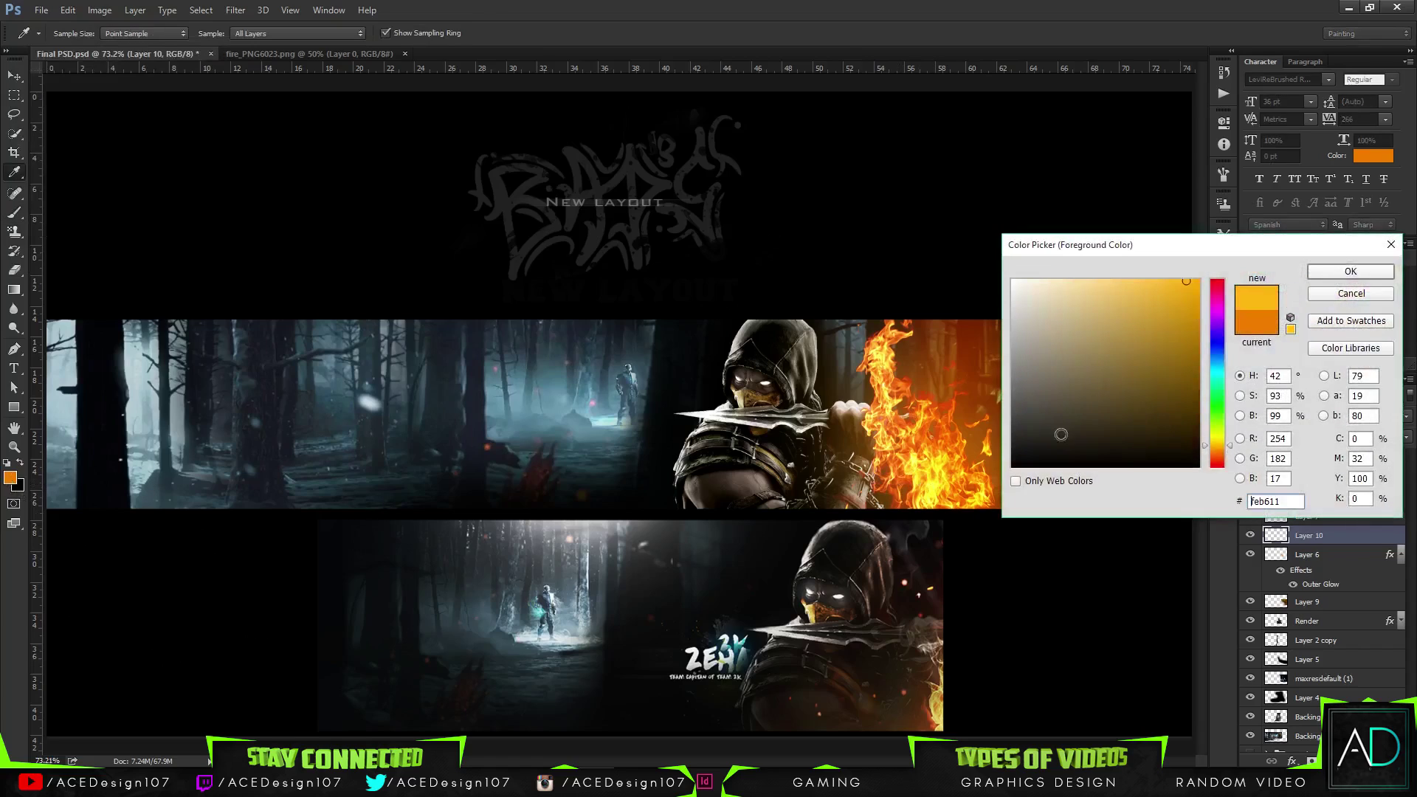
click(1347, 269)
click(1096, 590)
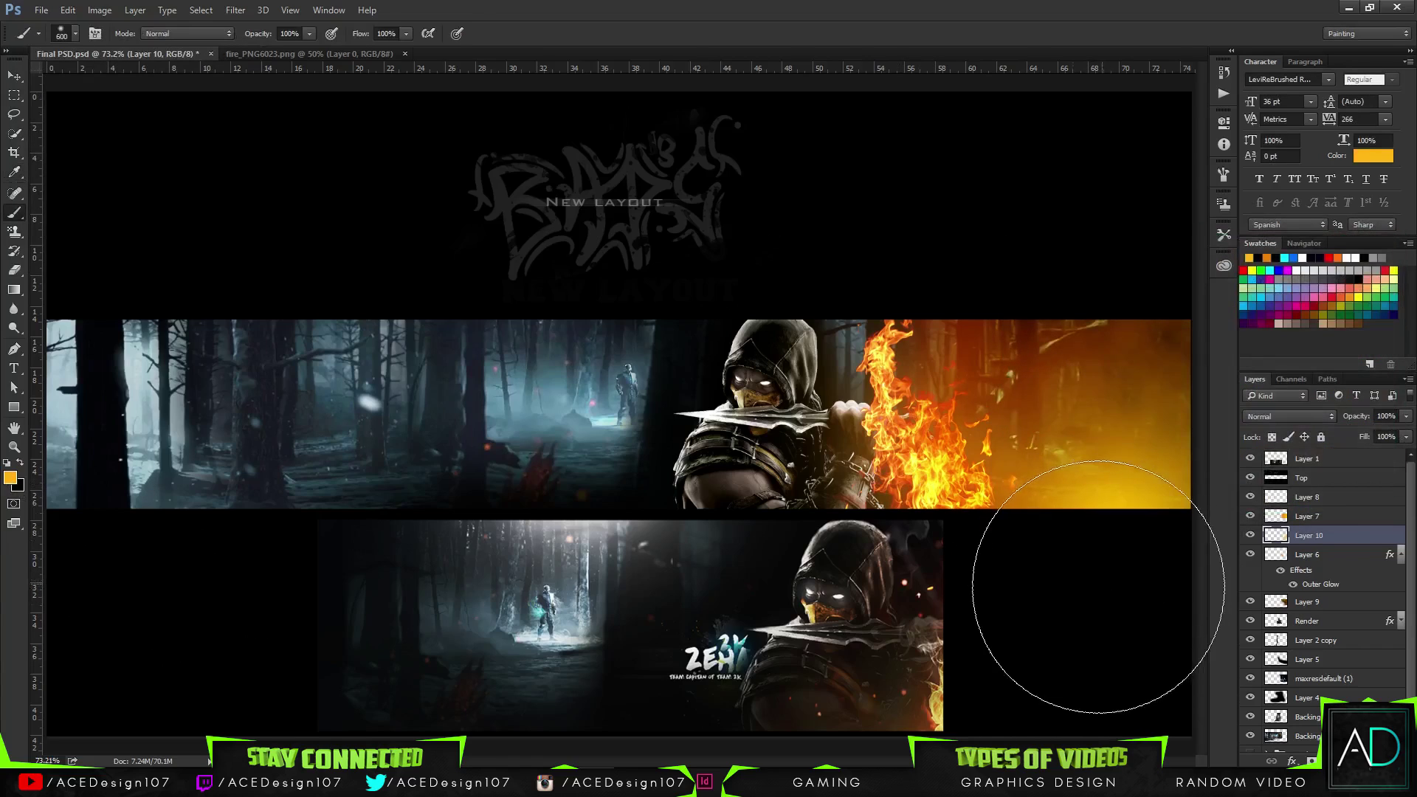
click(1085, 251)
key(ctrl+z)
click(1107, 175)
key(ctrl+z)
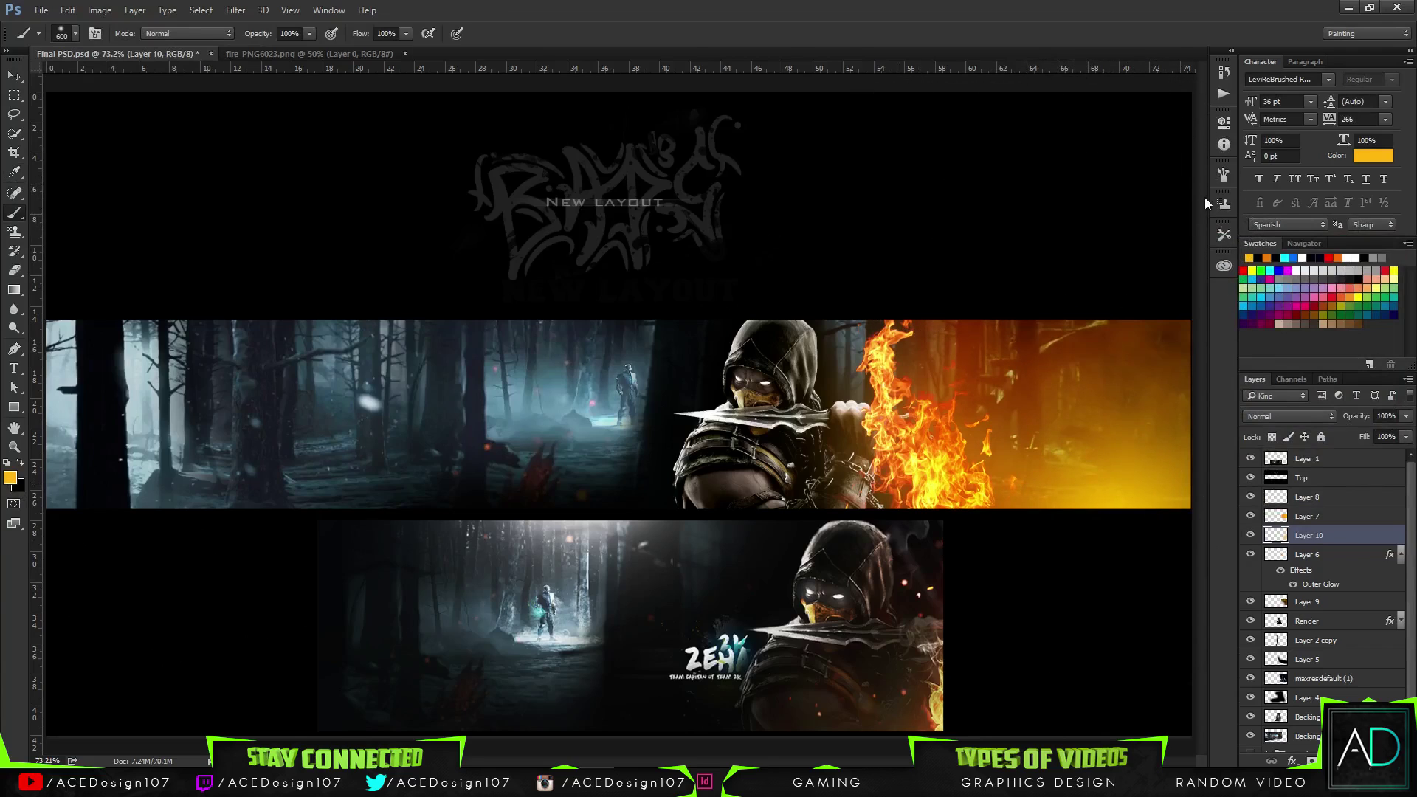
- Try lowering Layer 10's opacity to 34% and adding a glow dab above the flames
key(ctrl+minus)
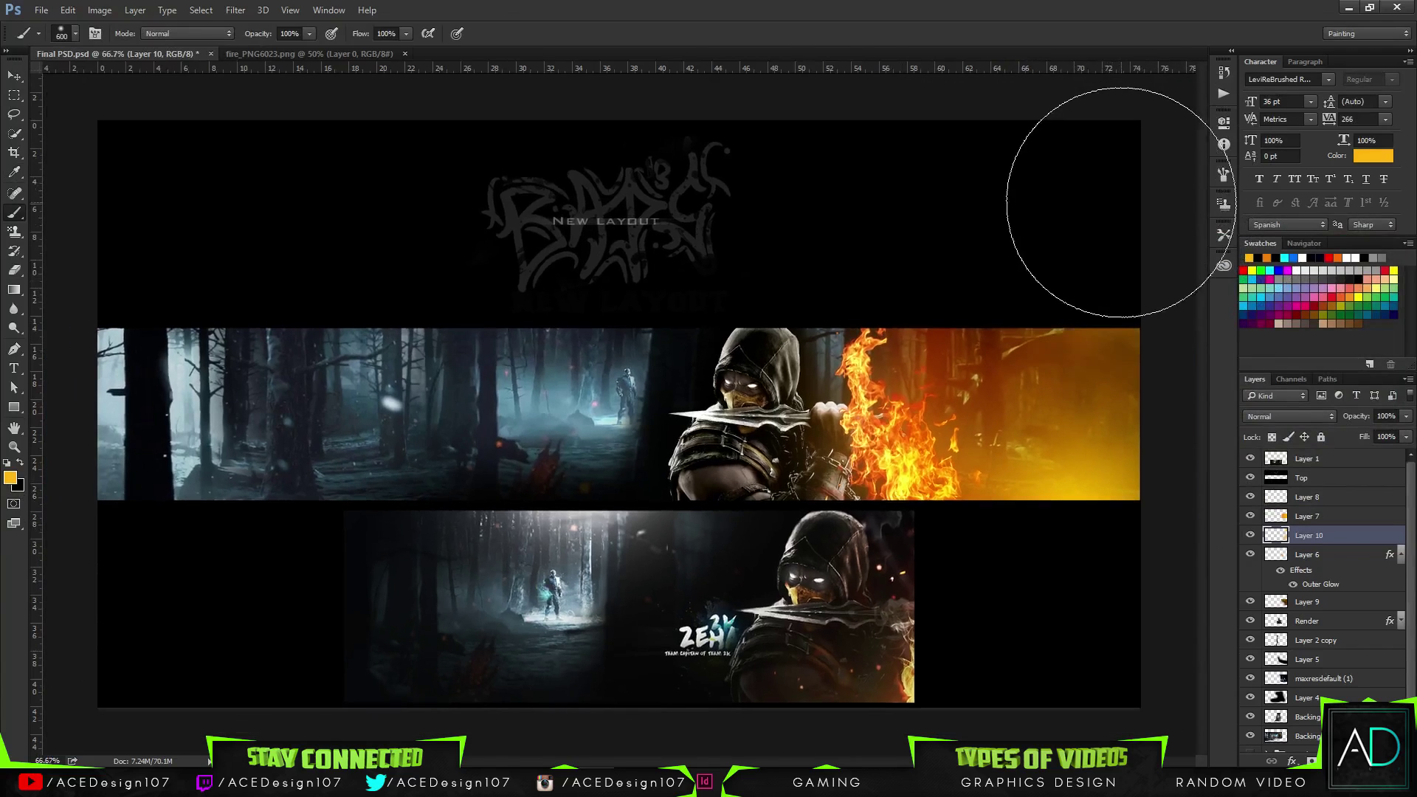
click(1405, 416)
drag(1402, 435, 1356, 431)
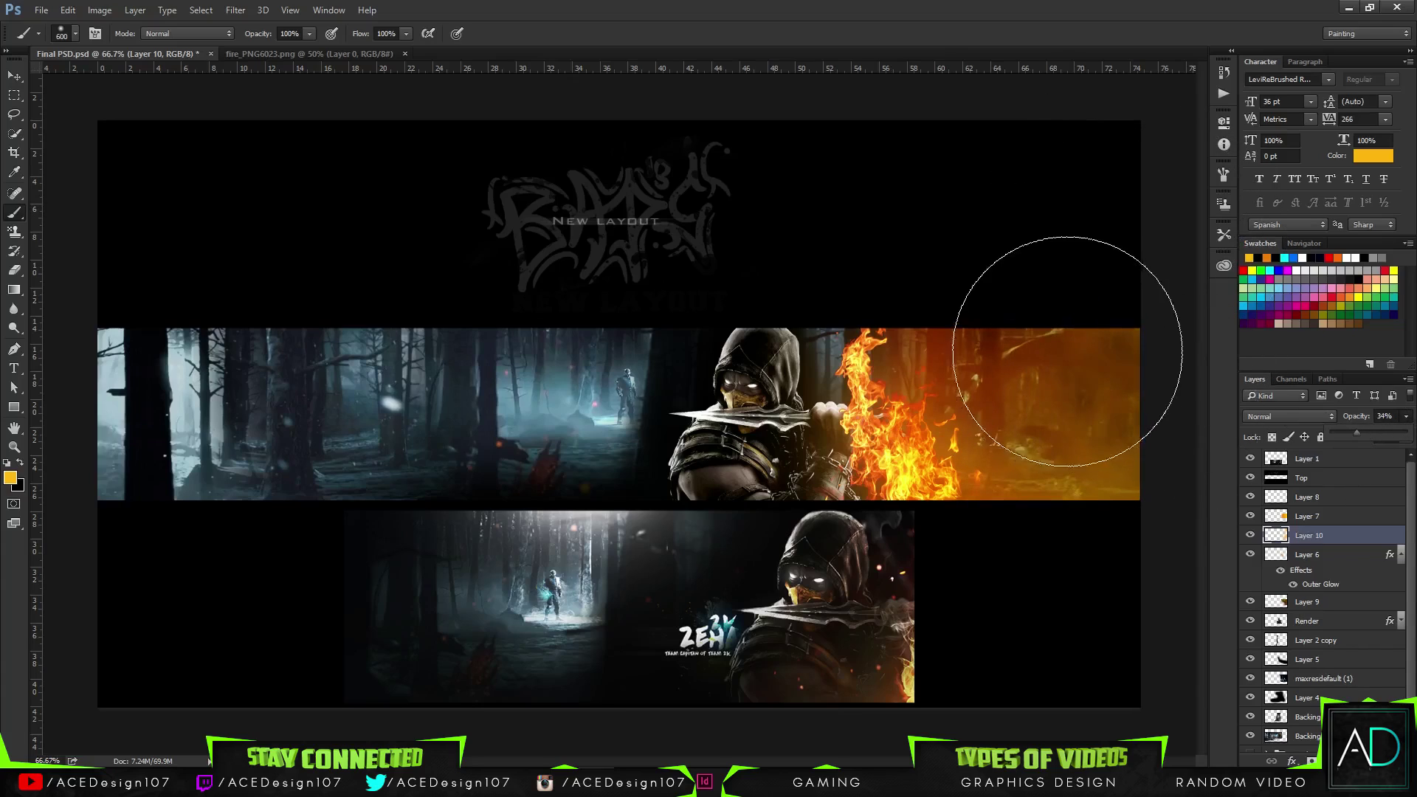
key(ctrl+z)
click(881, 240)
key(ctrl+z)
- Add soft yellow glow above the flames and below Scorpion on Layer 10, and set the layer's opacity to 36%
click(920, 229)
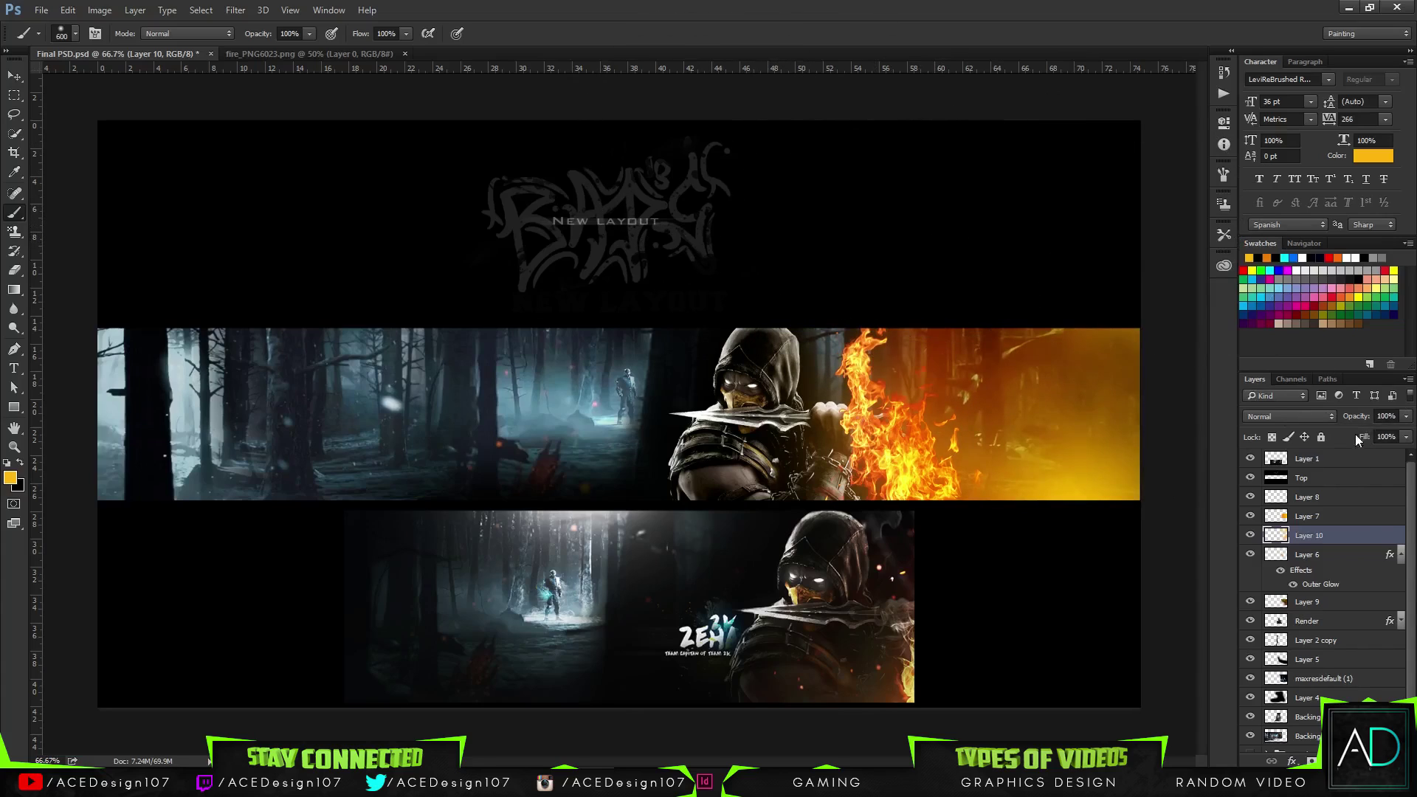
click(1406, 417)
drag(1371, 433, 1359, 430)
drag(862, 601, 825, 568)
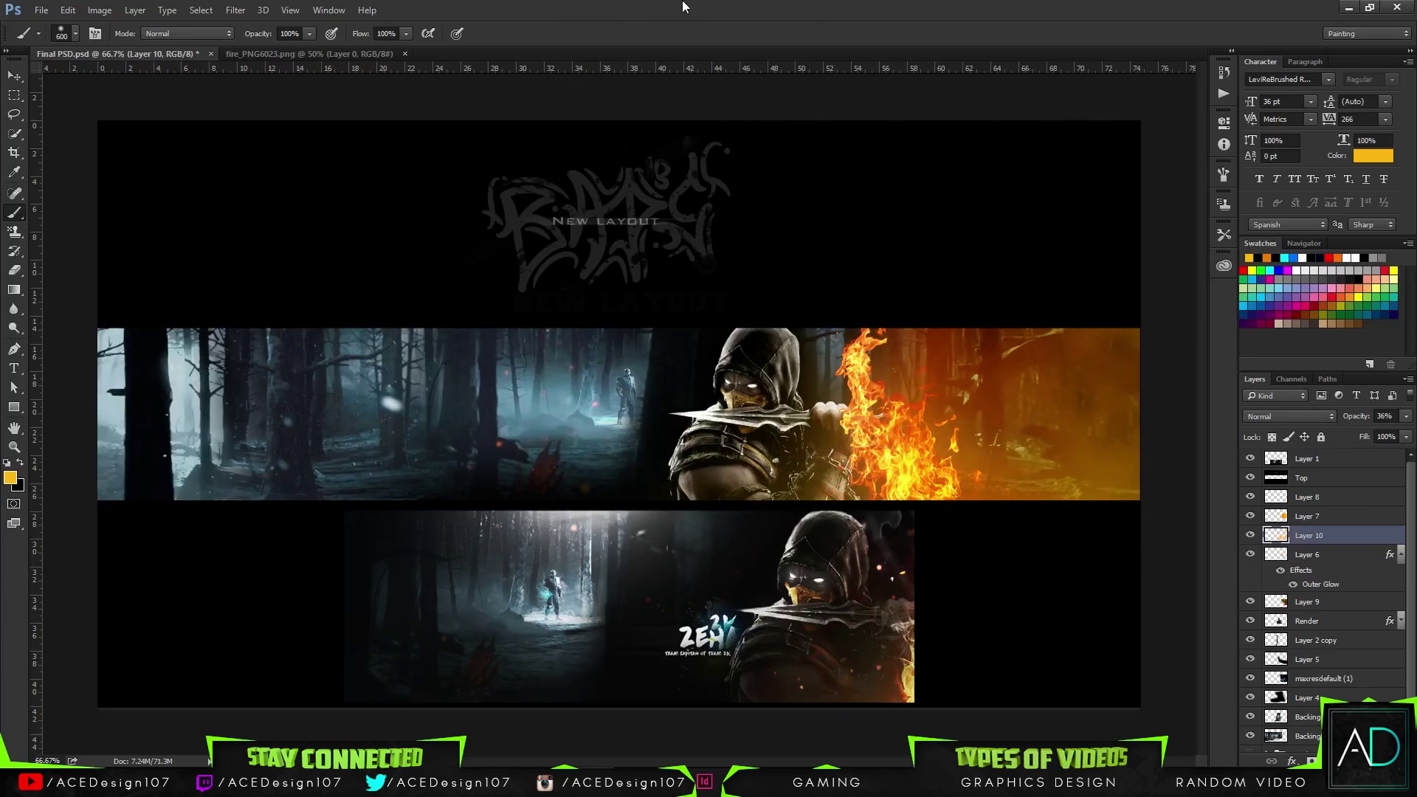
key(ctrl+0)
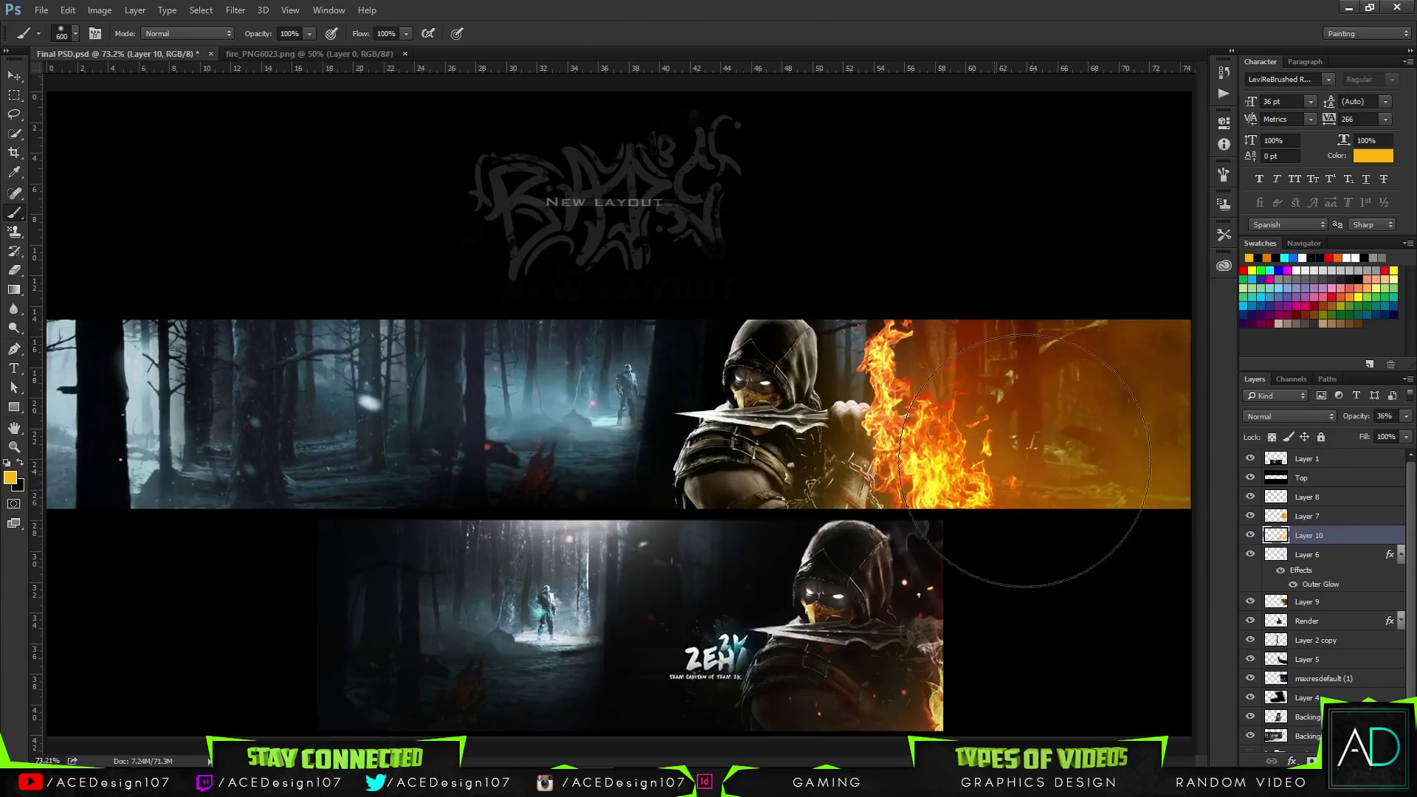
- Select flame Layer 6 and toggle its visibility to compare the banner with and without the flames
click(1347, 517)
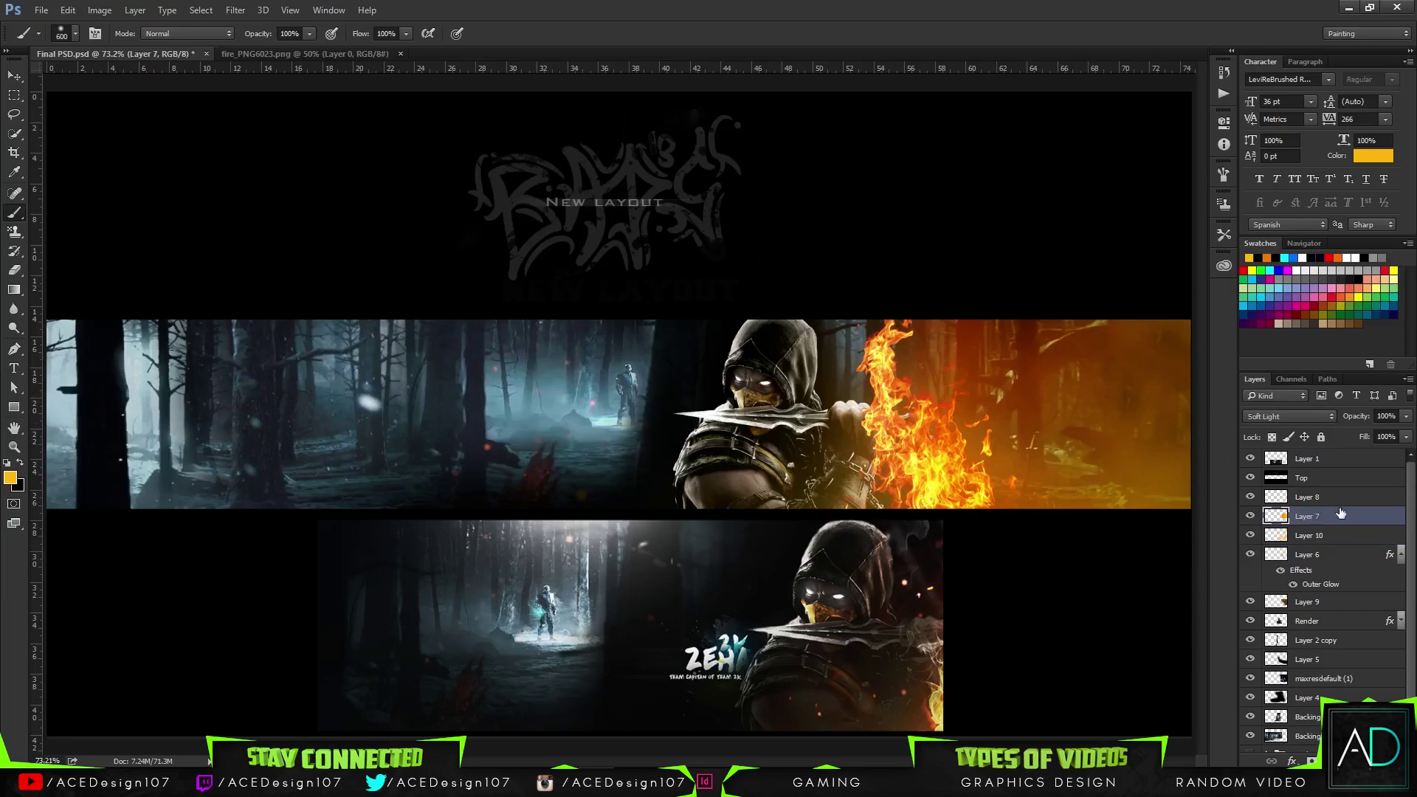
click(1328, 499)
key(e)
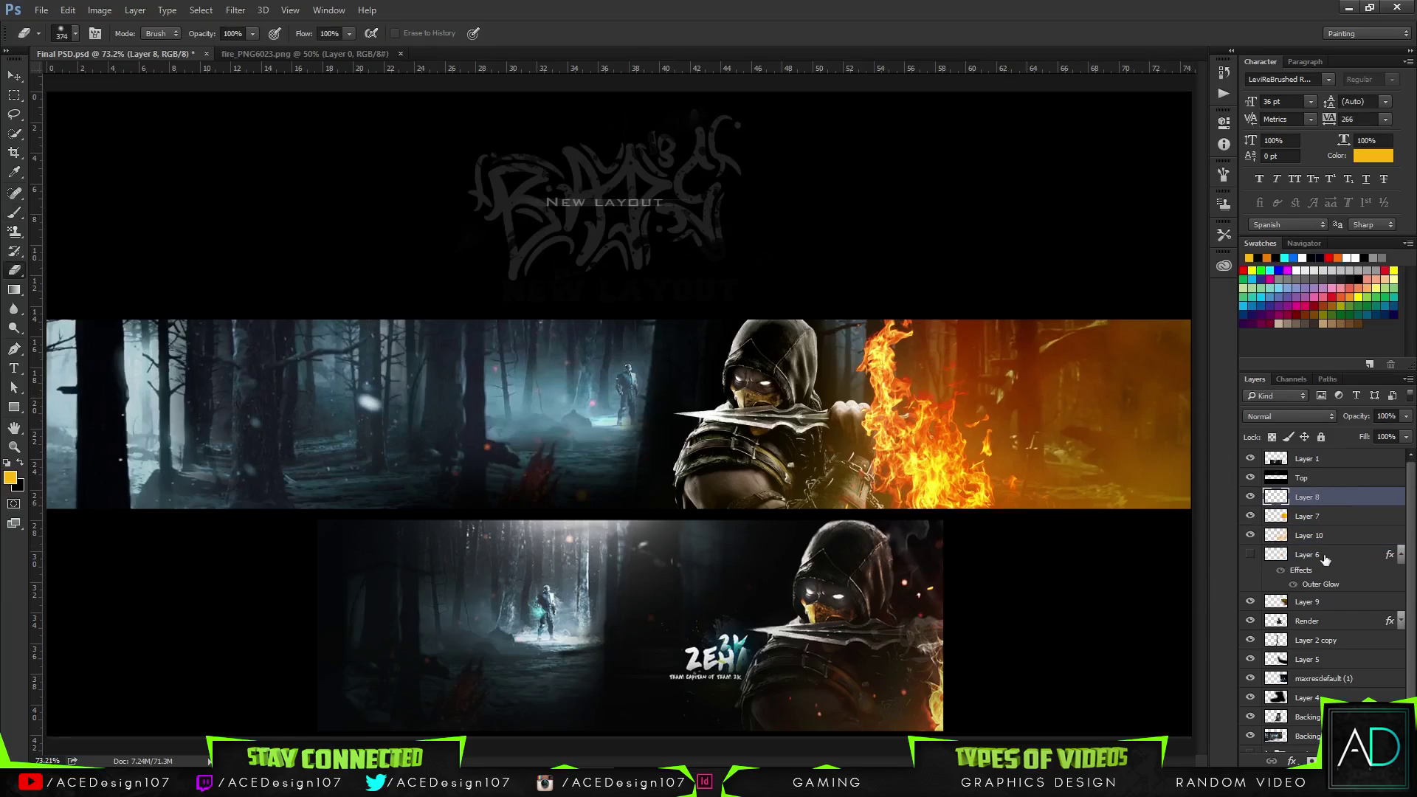
click(1251, 555)
click(1273, 555)
click(1252, 555)
click(1252, 555)
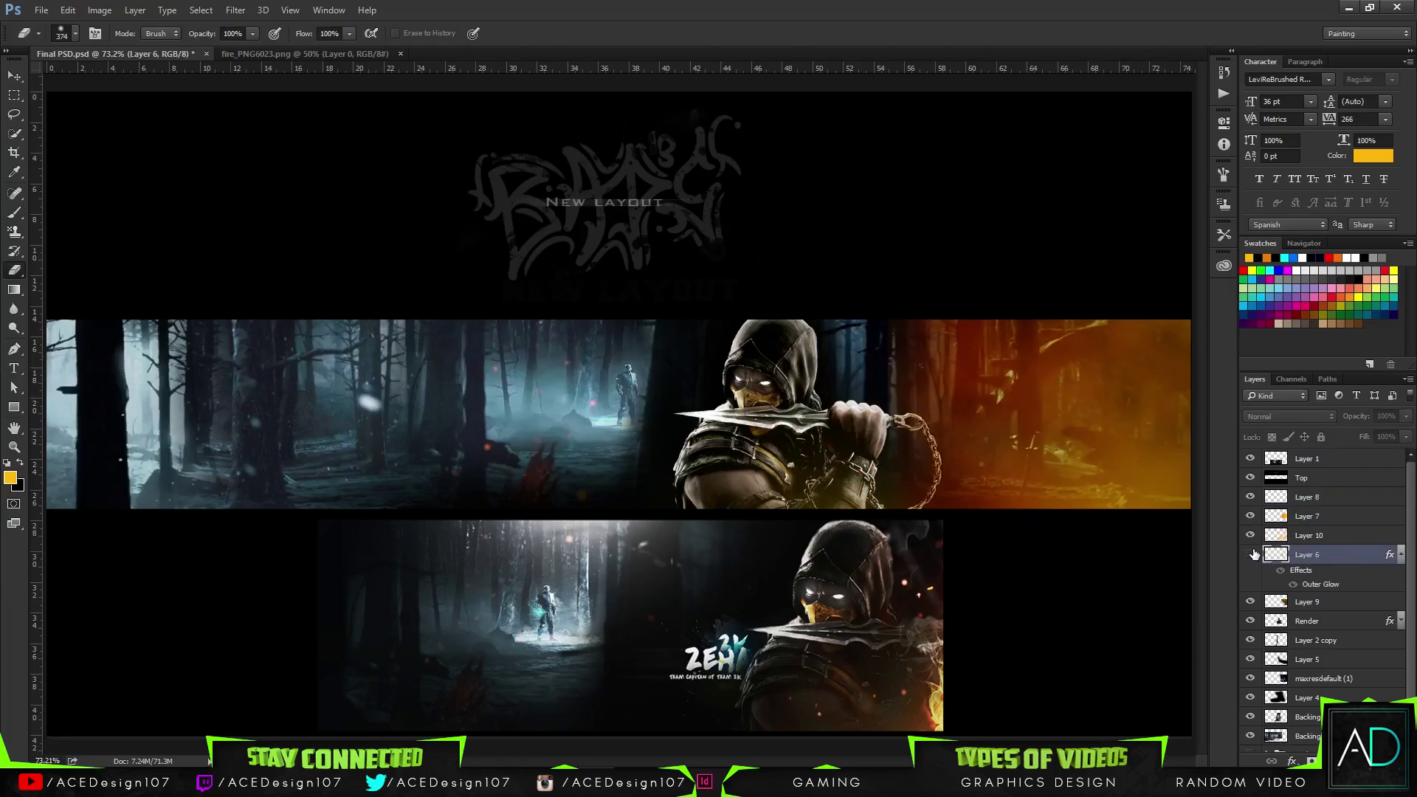
- Show flame Layer 6 again and erase the outer part of the flames away from Scorpion
click(1250, 555)
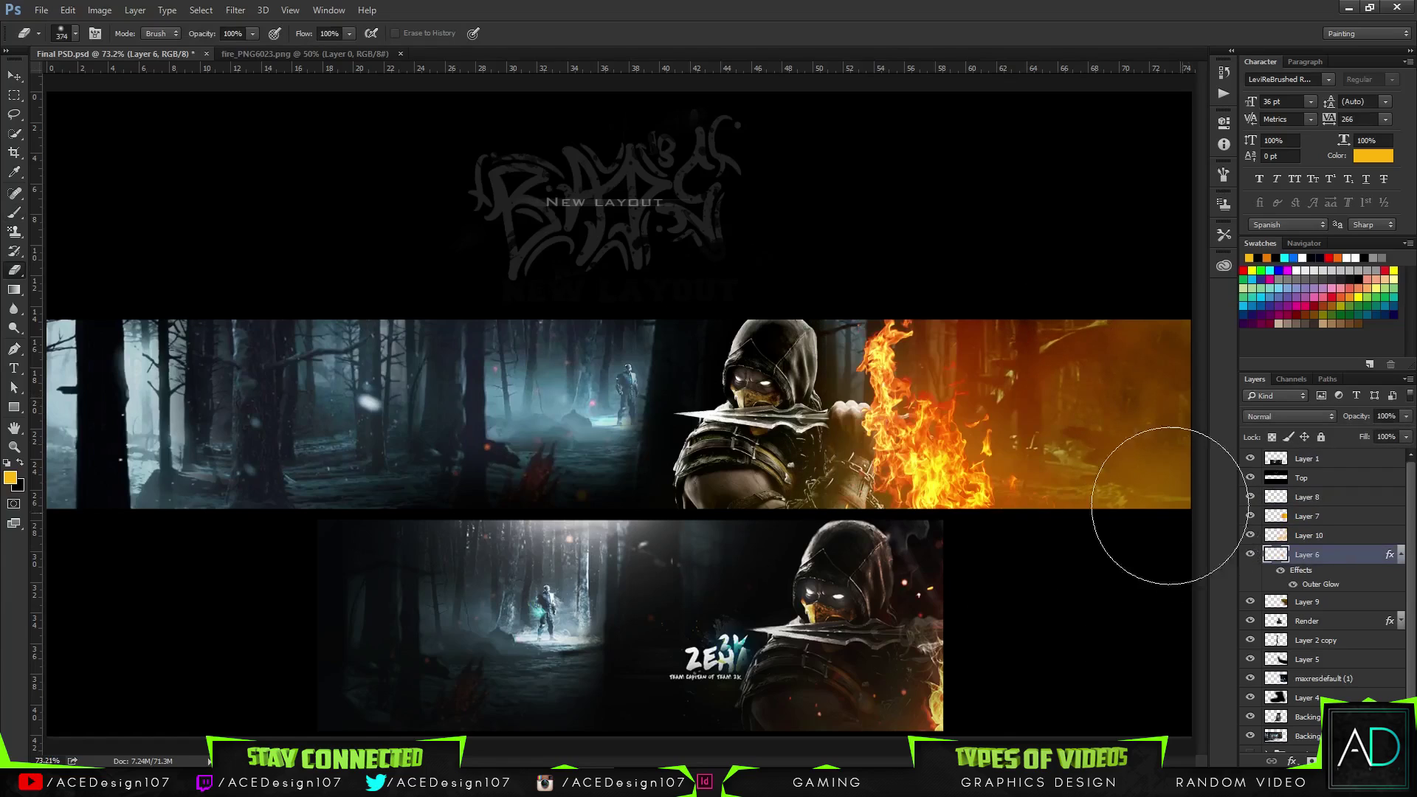
drag(1001, 397, 1018, 436)
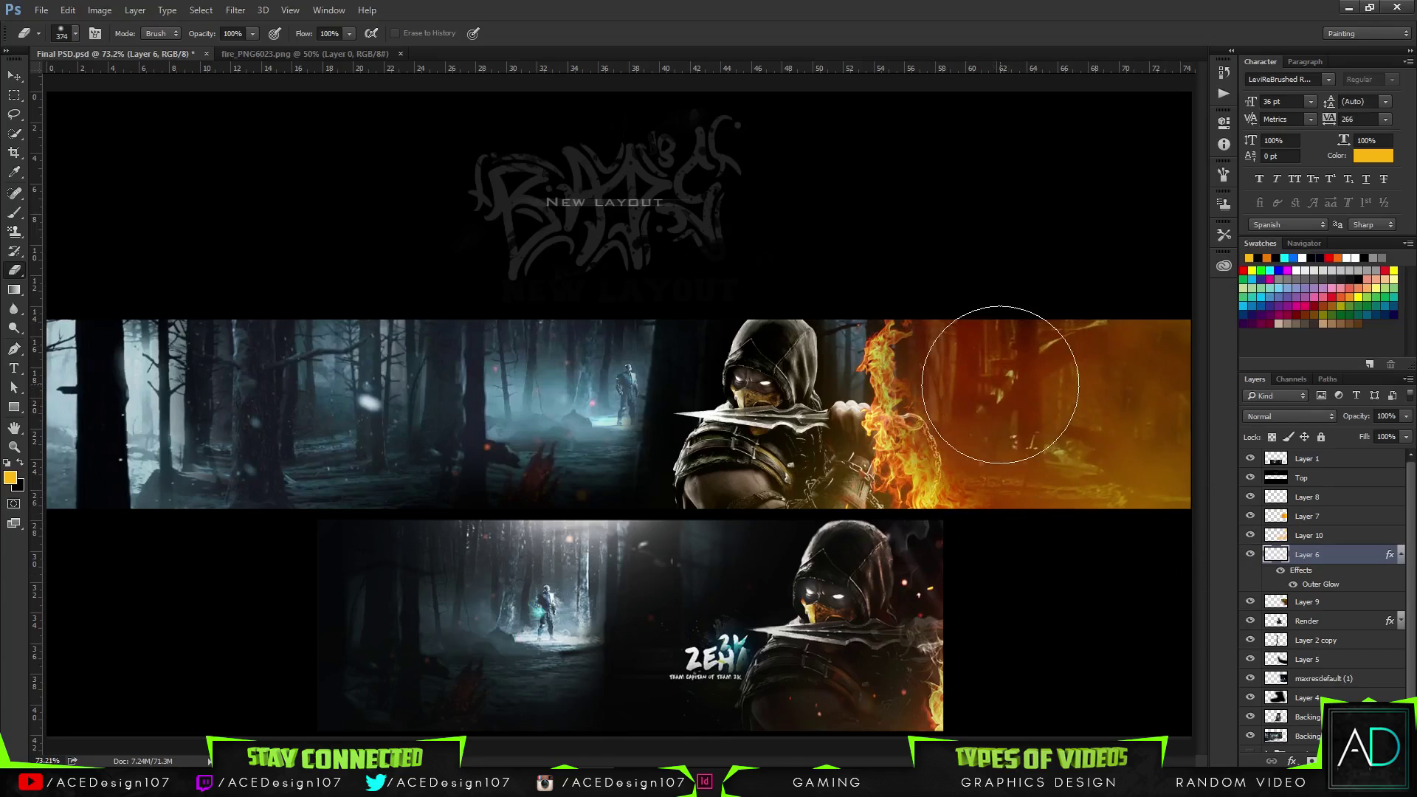
key(b)
click(1022, 477)
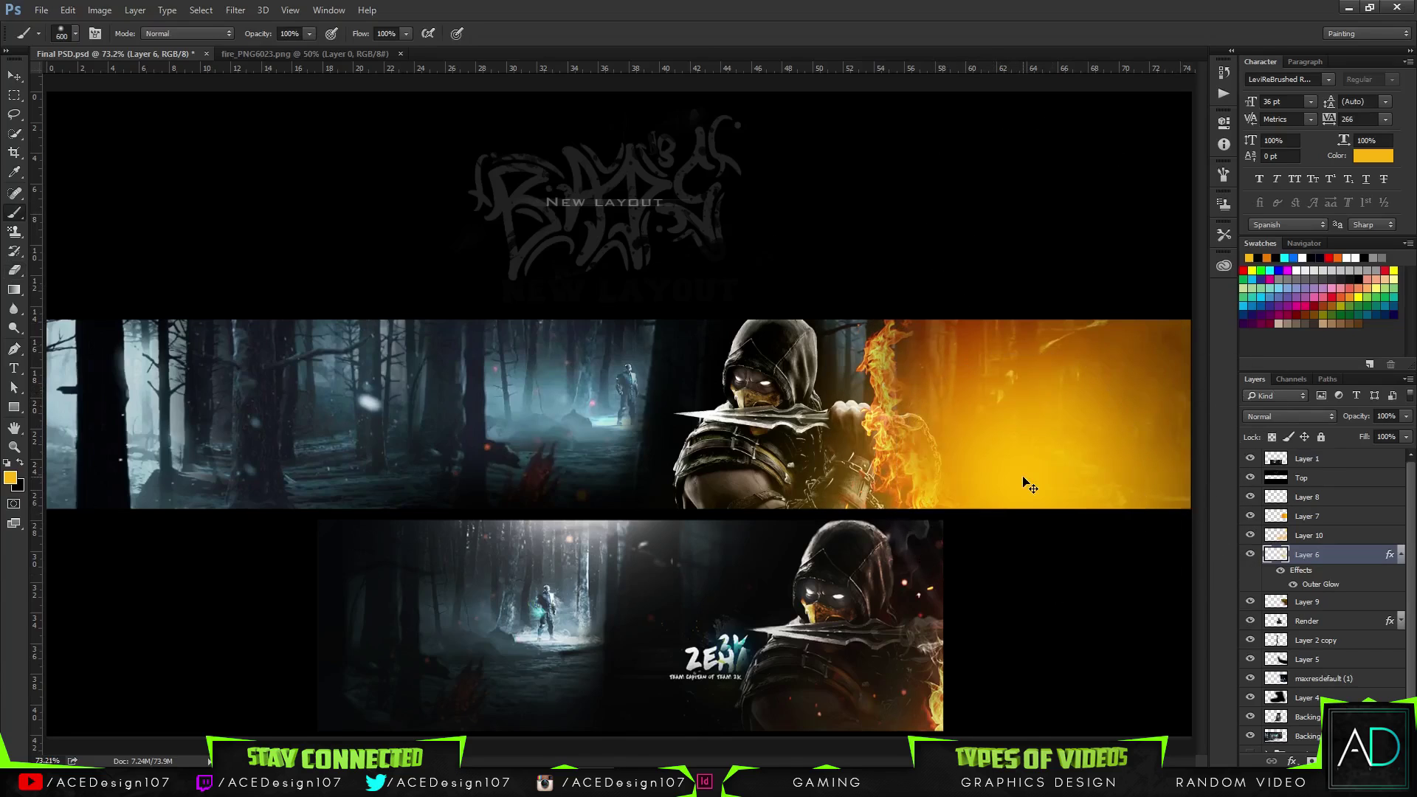
key(ctrl+z)
- Move the remaining flames on Layer 6 slightly outward, away from Scorpion's hand
key(v)
drag(965, 498, 992, 496)
key(e)
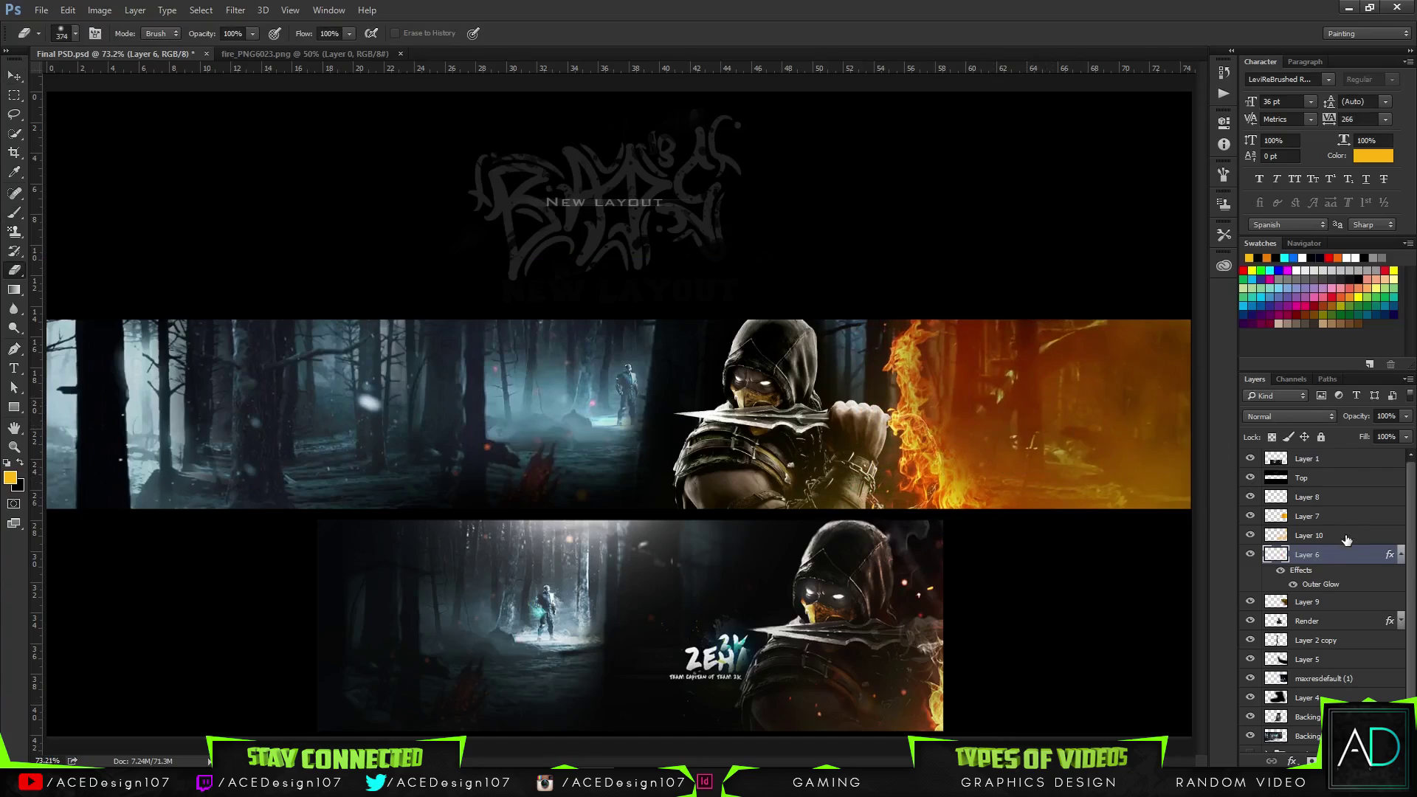
- Transform Layers 7, 10 and 6 together, stretching them horizontally toward the blue forest side
shift+click(1328, 517)
key(ctrl+t)
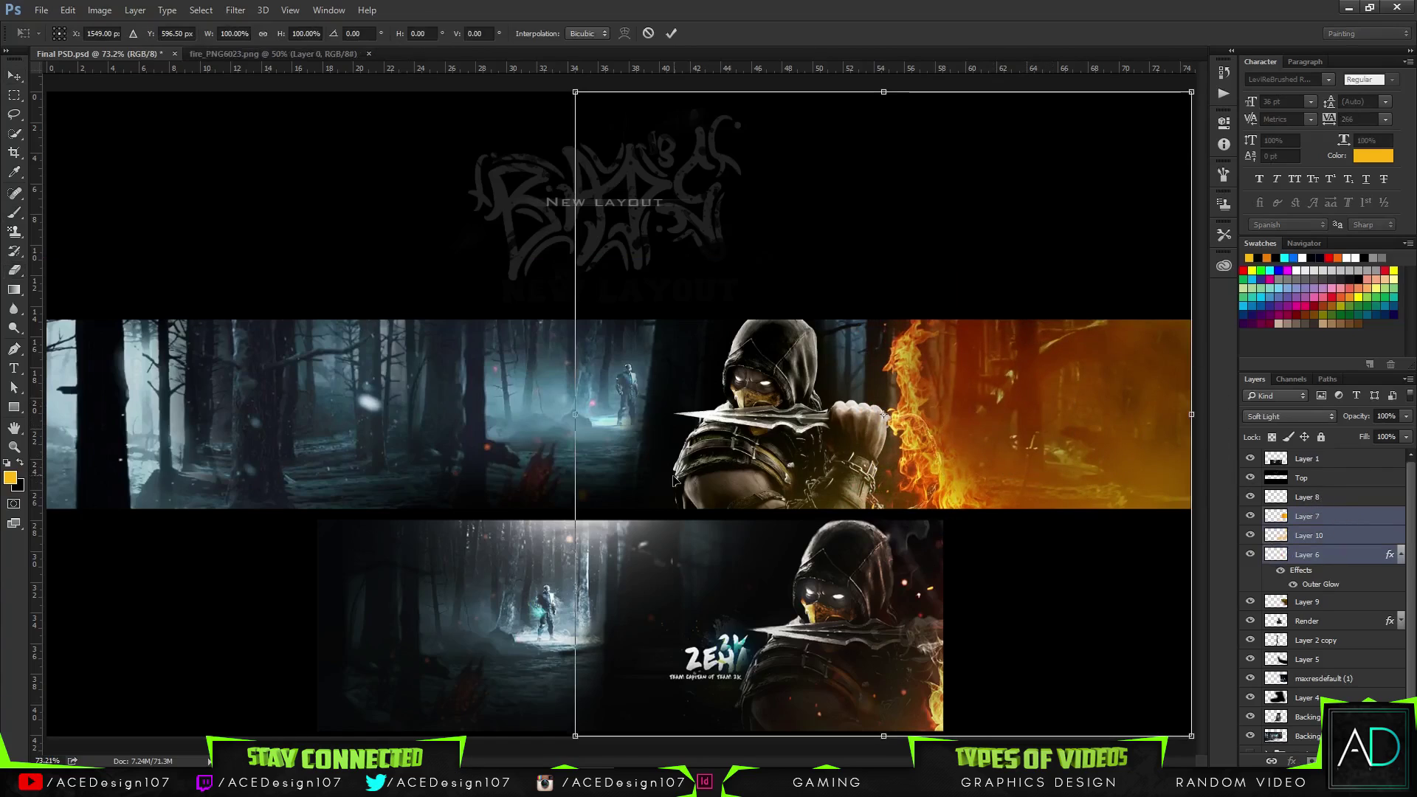
drag(575, 414, 507, 417)
key(Return)
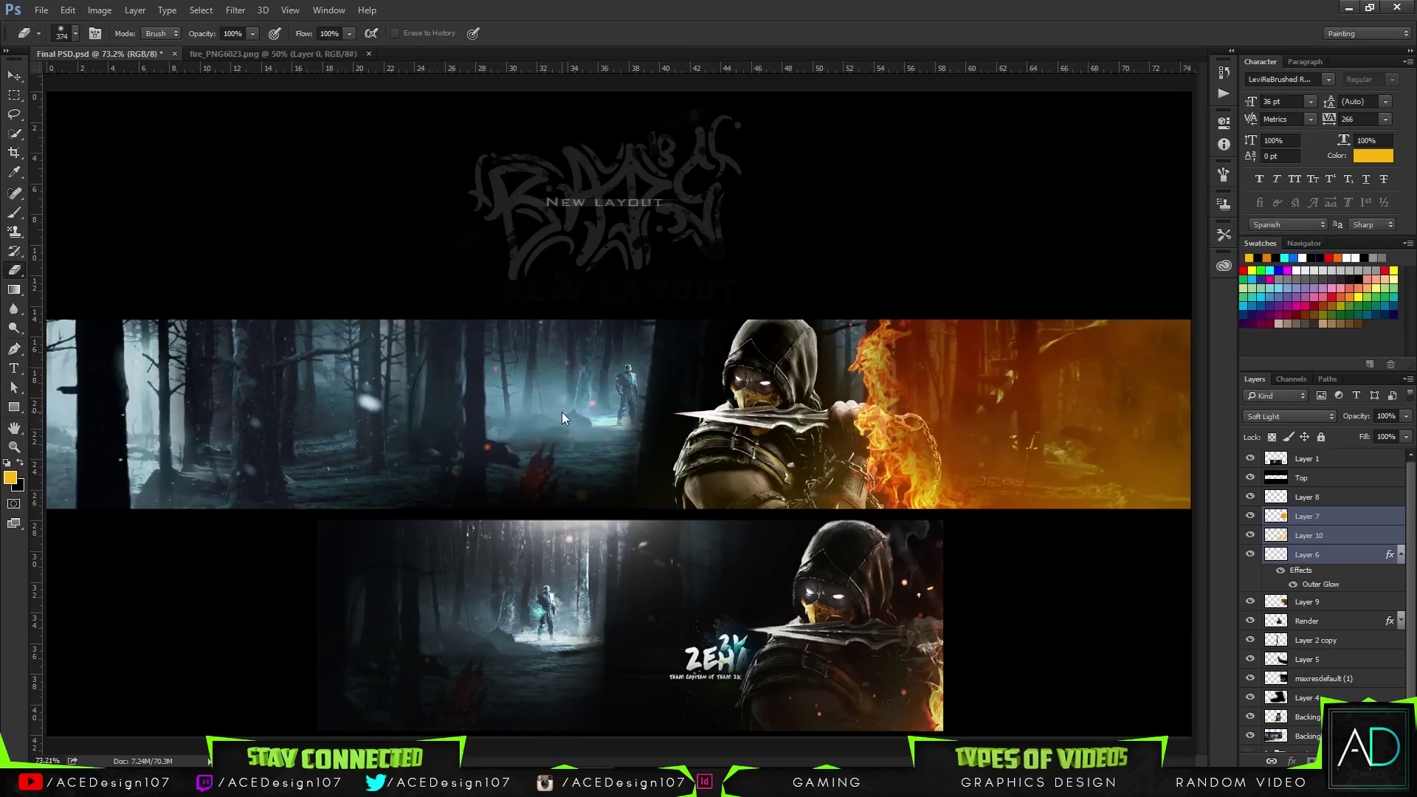
key(b)
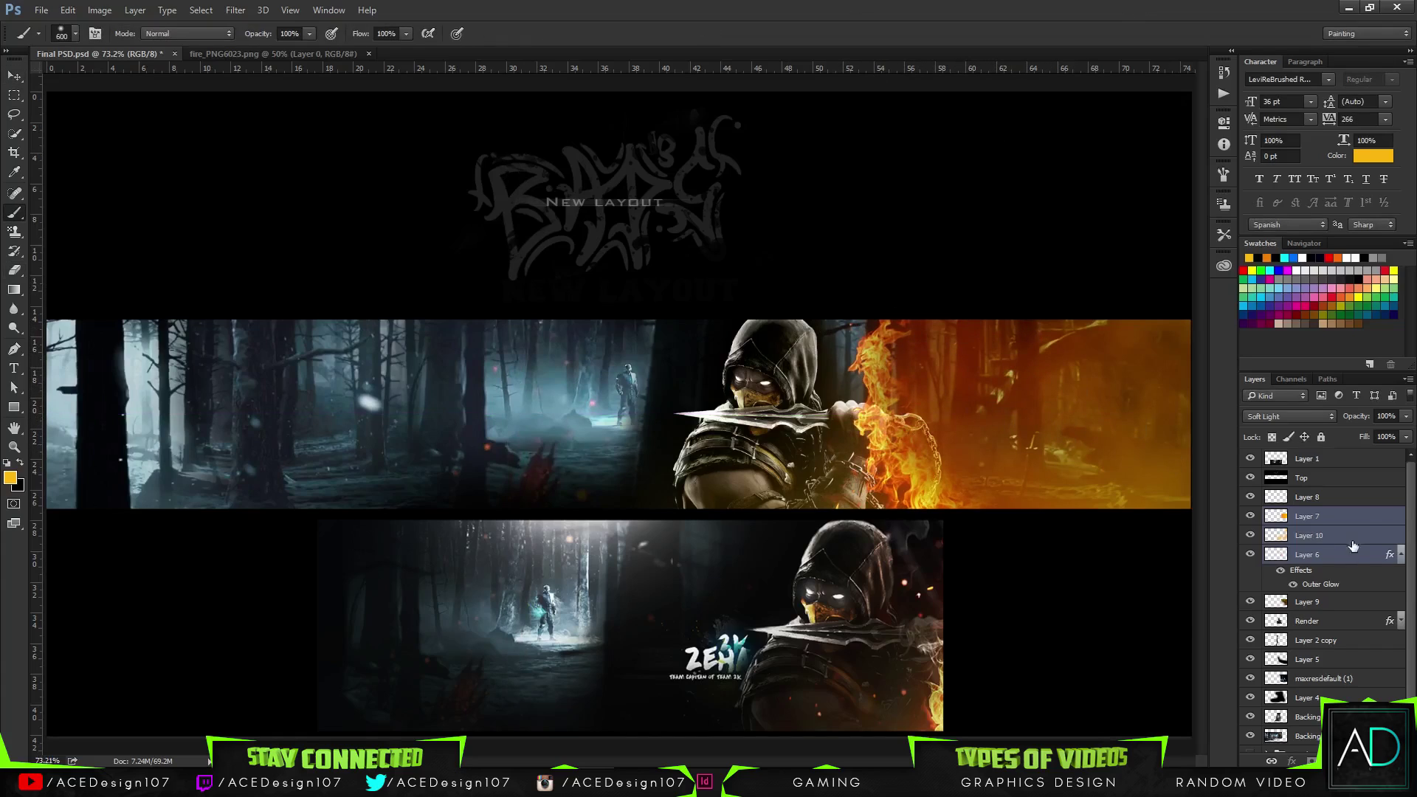
- Toggle Layer 8's visibility to check its contribution, and delete the layer
click(1344, 507)
key(ctrl+g)
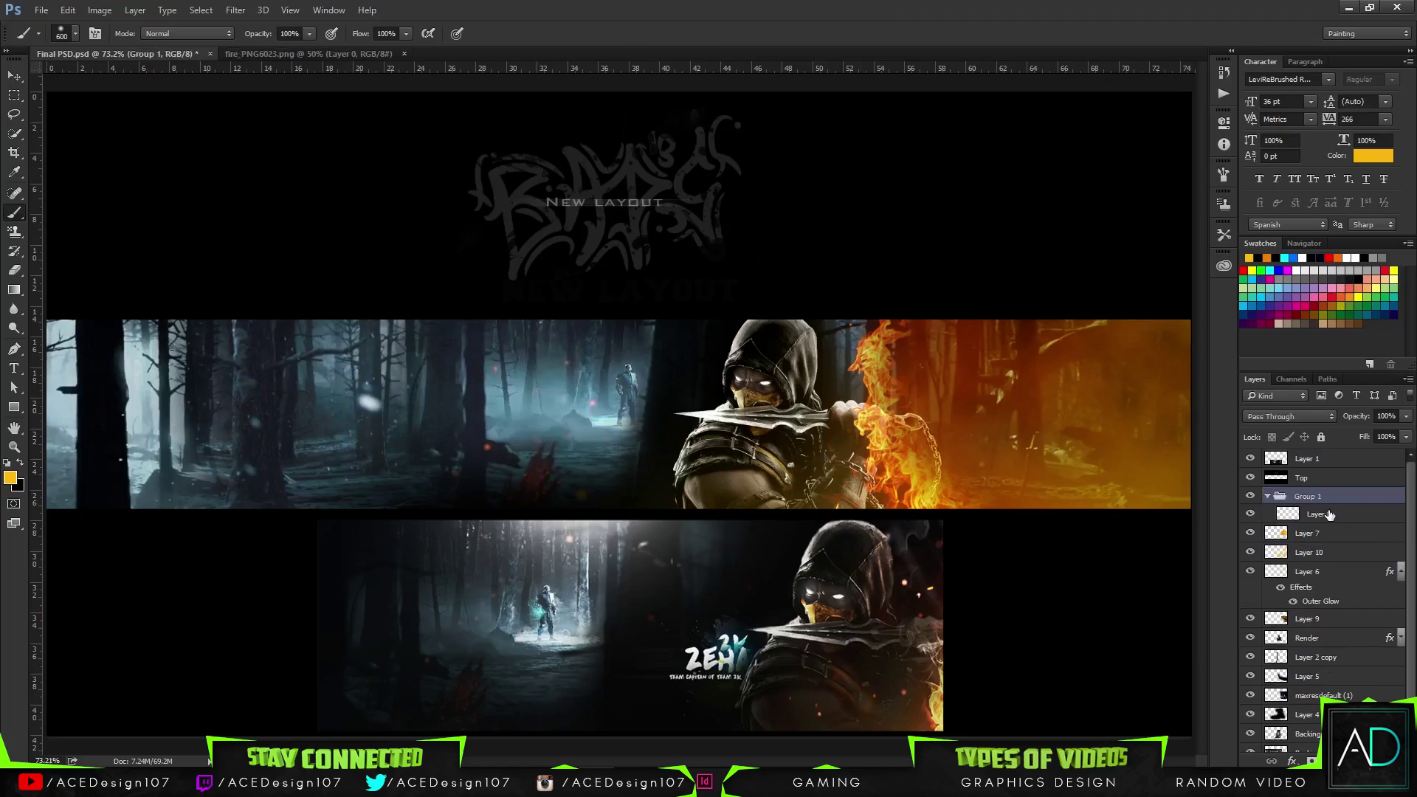
key(ctrl+z)
click(1251, 499)
click(1249, 498)
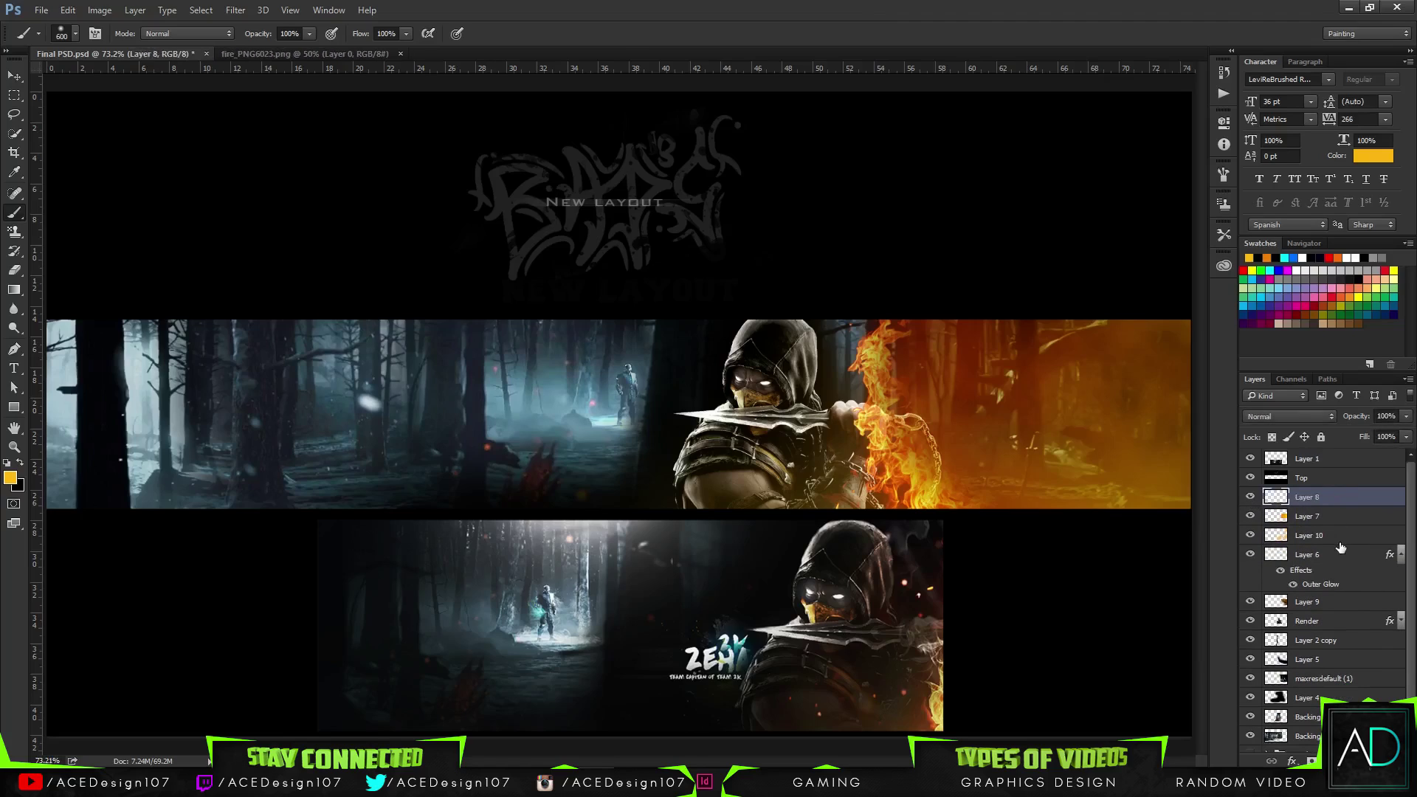
key(Delete)
- Group Layers 7, 10 and 6, and add Layer 9 to the same group
shift+click(1321, 535)
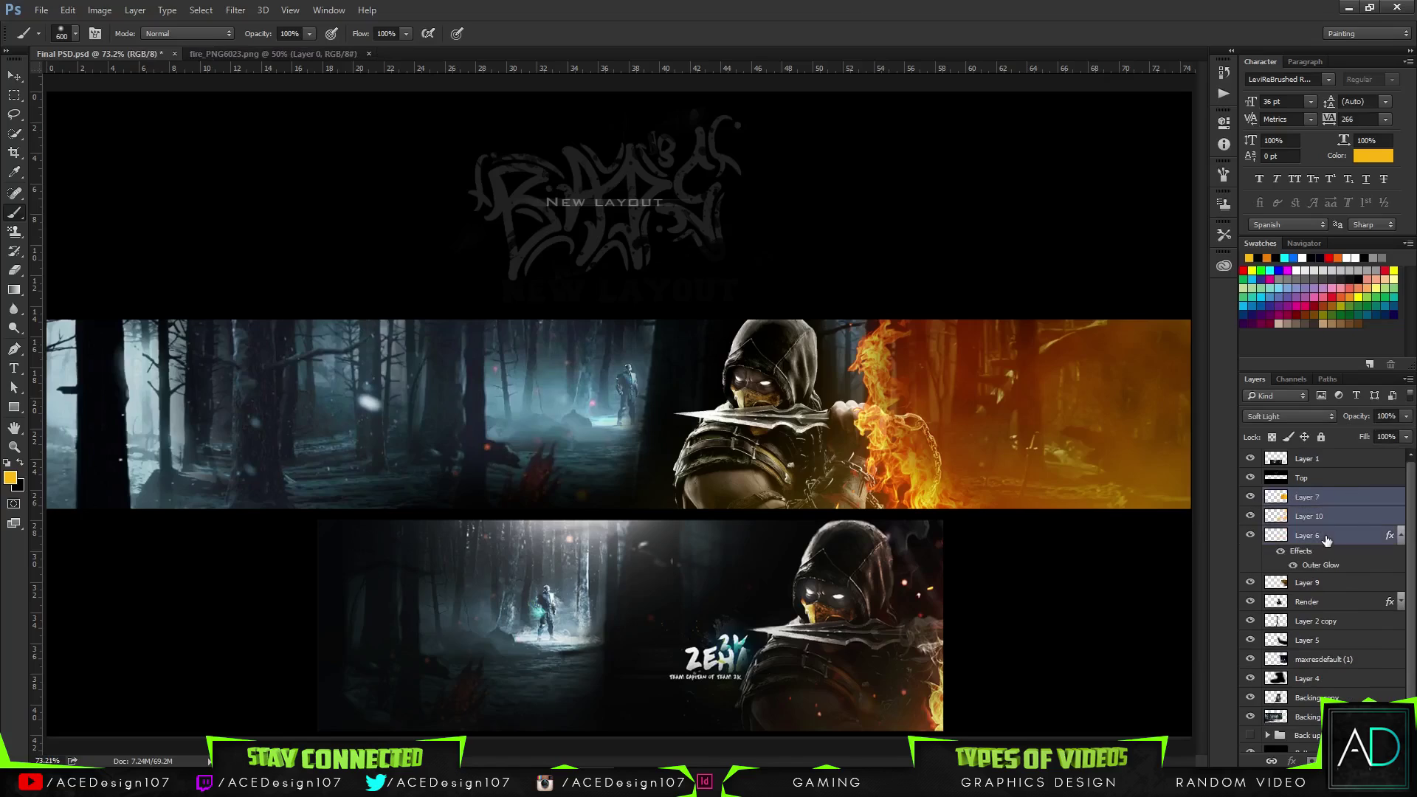
key(ctrl+g)
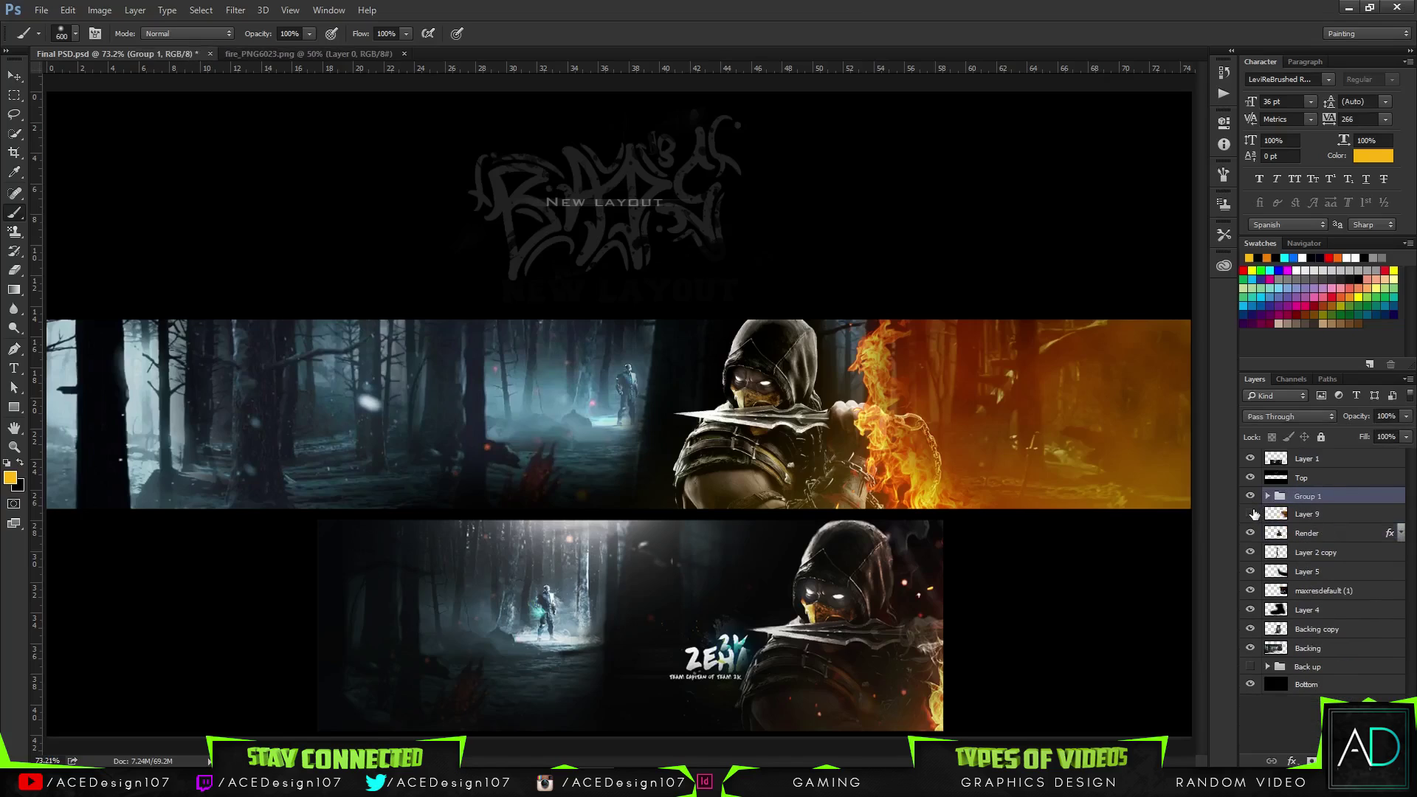
drag(1349, 522, 1310, 496)
double_click(1304, 497)
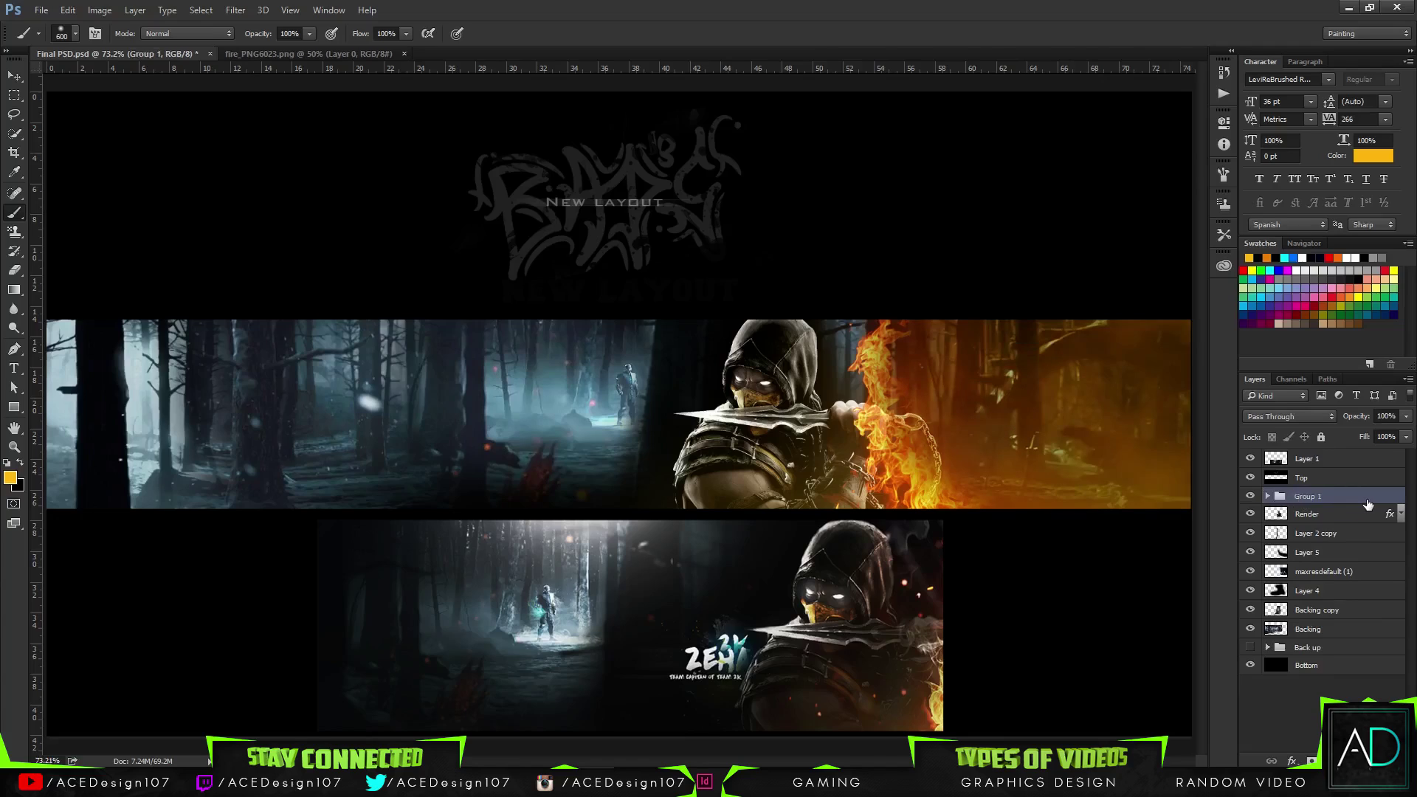
key(Return)
- Reorder Layer 9 to the bottom of Group 1, below Layer 6
click(1267, 496)
click(1358, 522)
double_click(1358, 523)
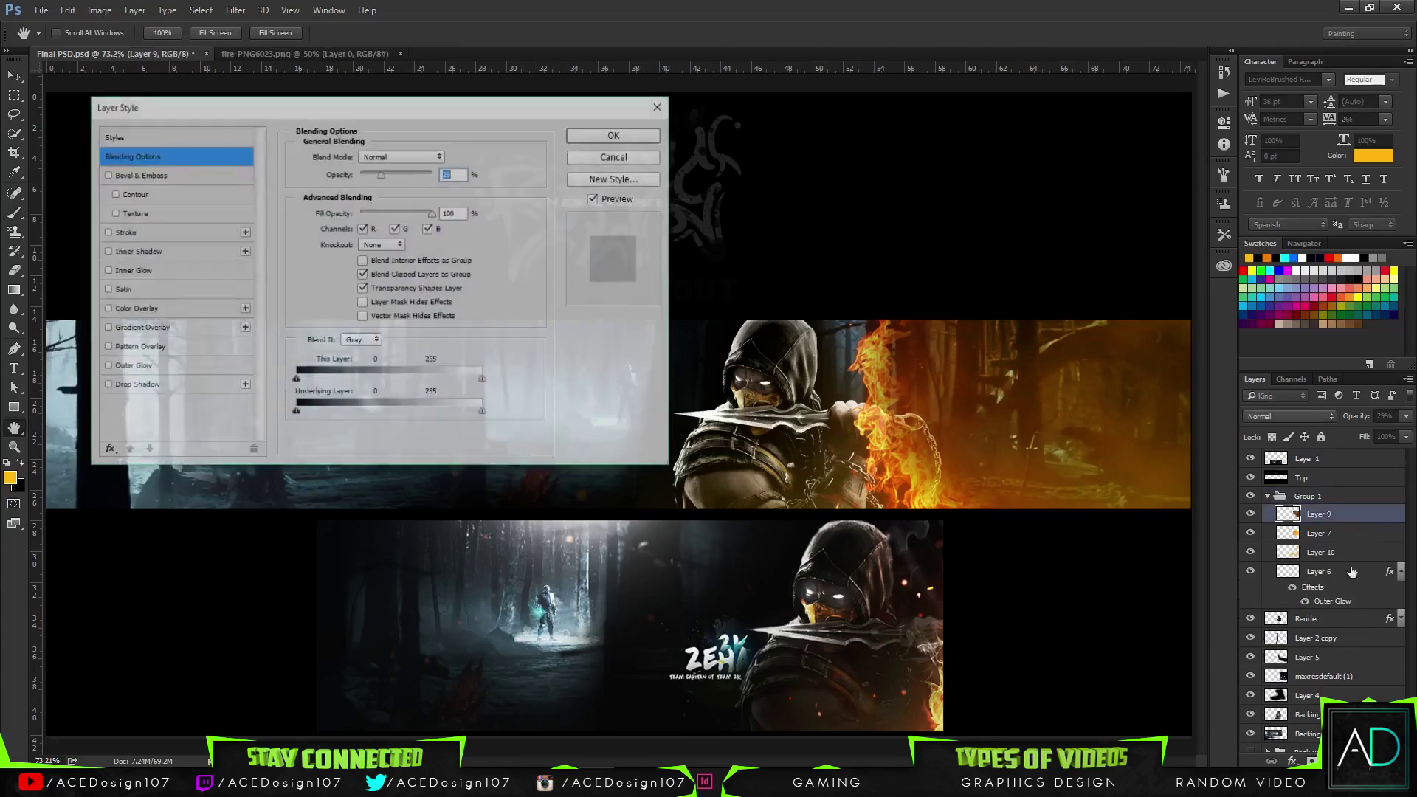
click(605, 157)
drag(1353, 515, 1332, 600)
- Collapse Group 1 and rename it Fire
click(1275, 496)
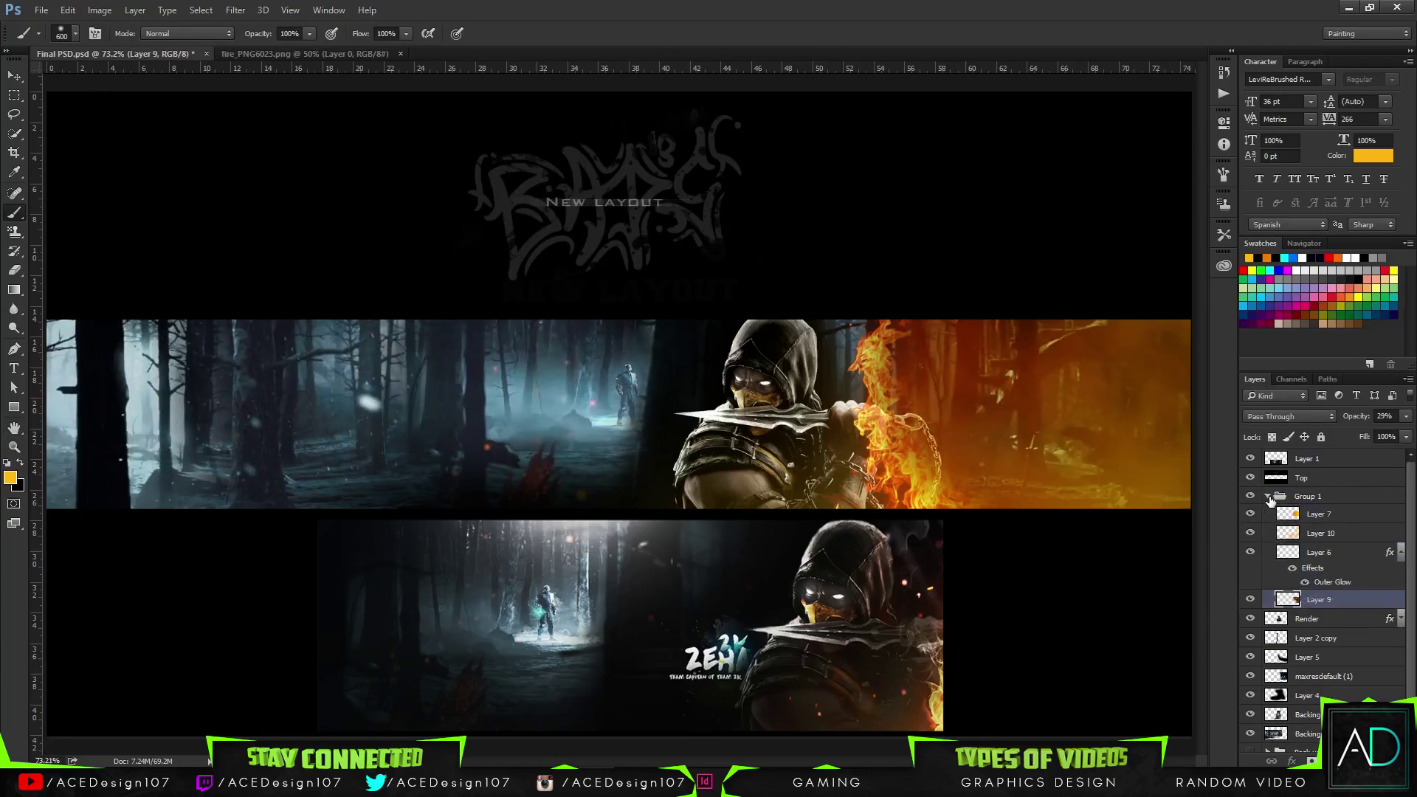
click(1267, 496)
double_click(1306, 496)
key(Return)
- Merge Layer 2 copy, Layer 5, maxresdefault (1), Layer 4 and Backing copy down into the Backing layer
click(1250, 534)
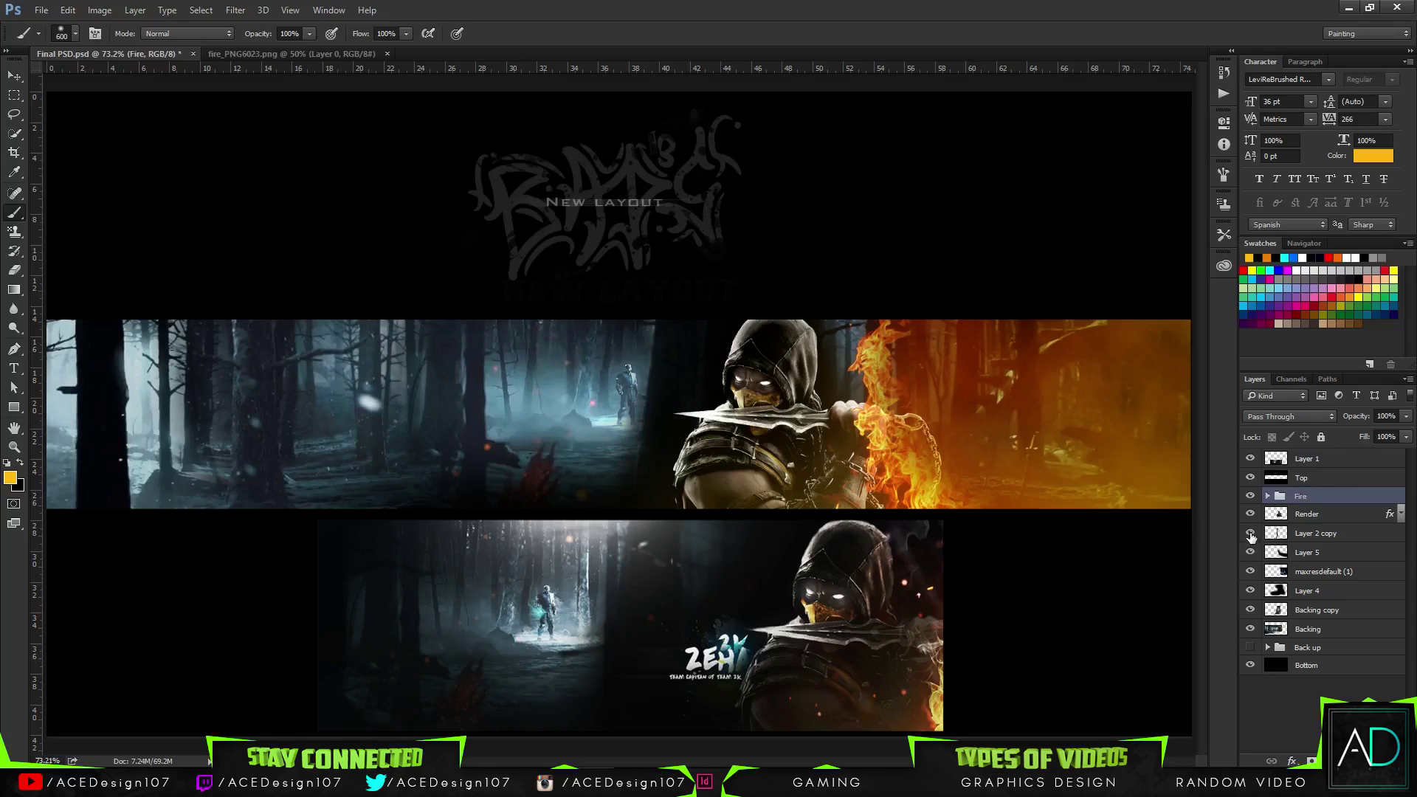
click(1287, 539)
key(ctrl+e)
key(ctrl+e)
key(ctrl+e)
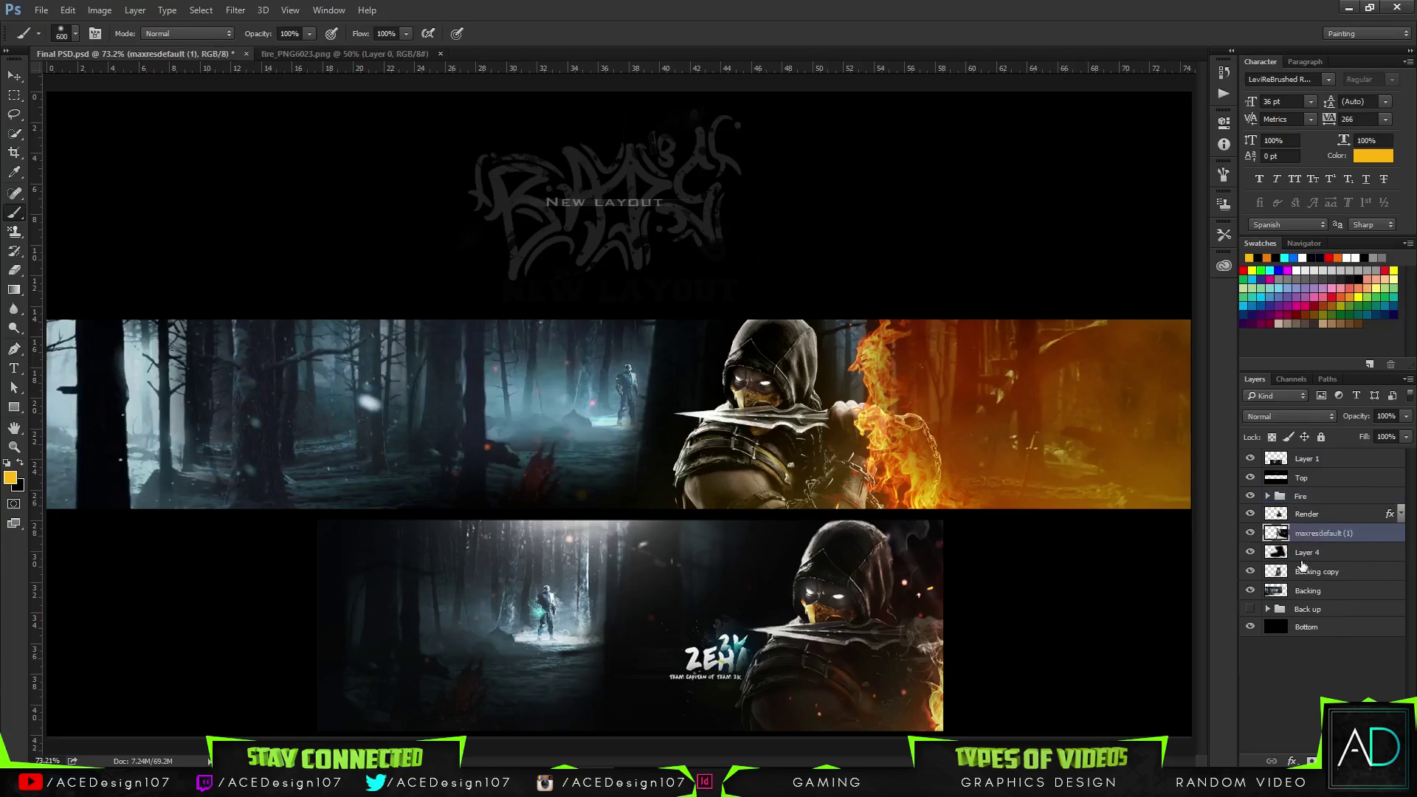
key(ctrl+e)
key(ctrl+e)
double_click(1310, 534)
key(Return)
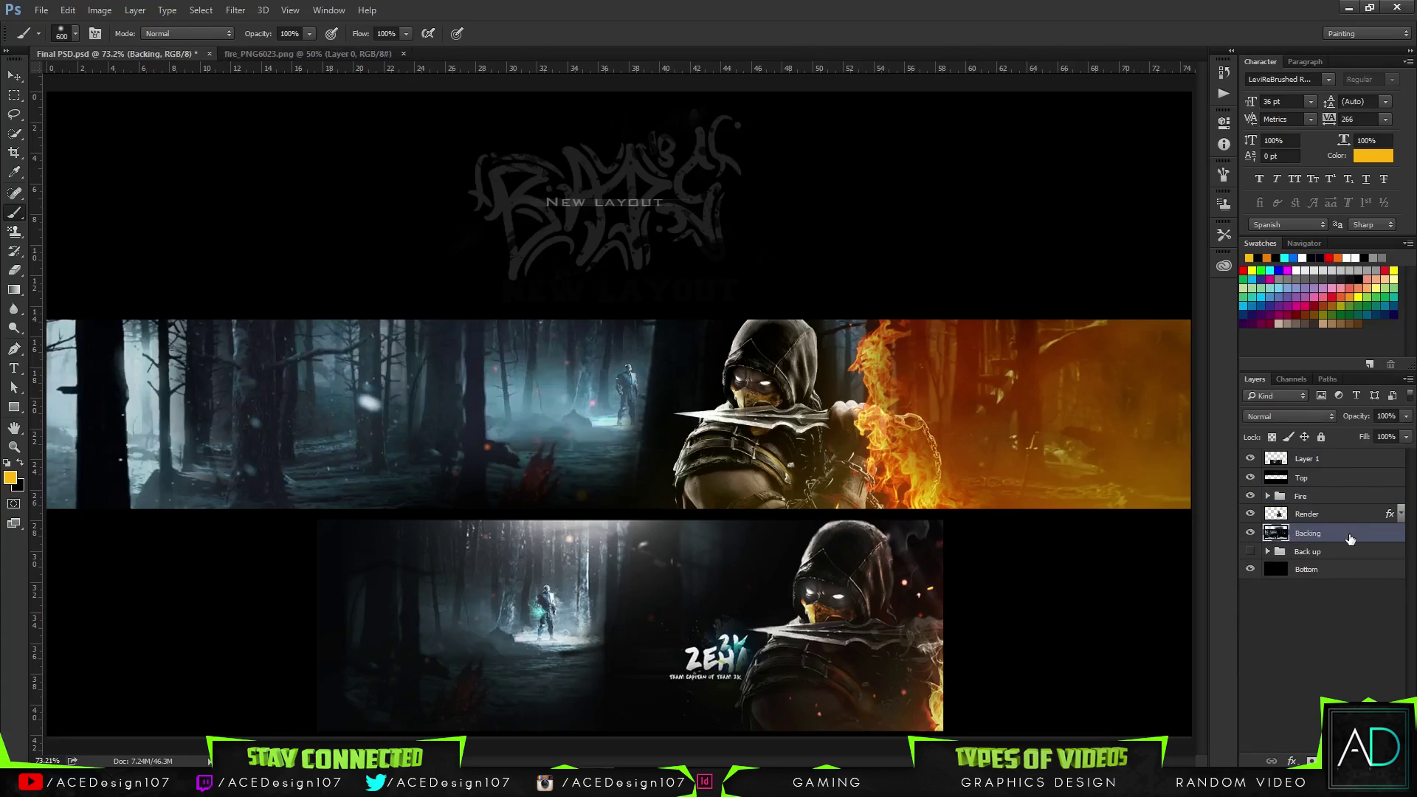
- Add white text reading "2k" over the forest on a new layer directly above Render
click(1326, 513)
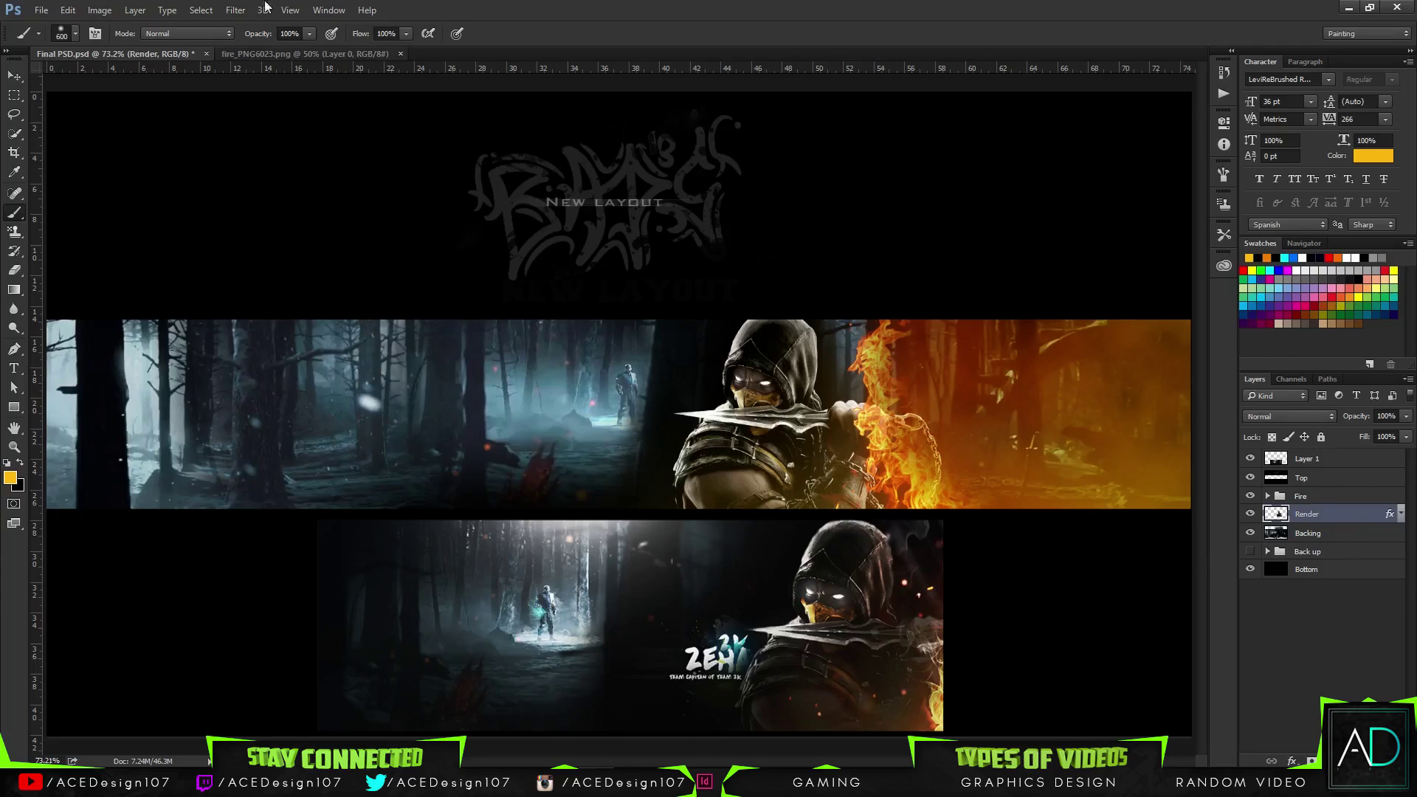
key(t)
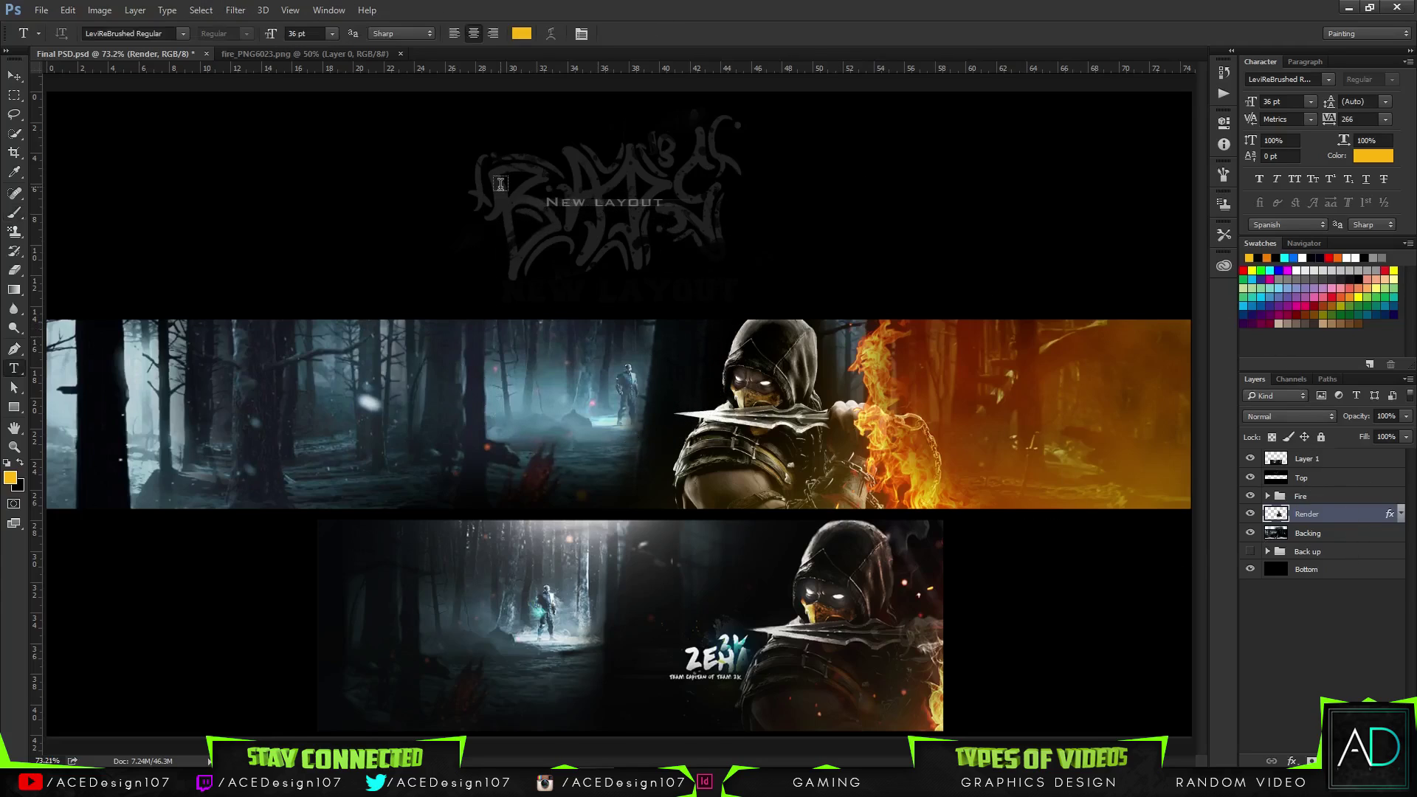
click(522, 33)
click(1019, 282)
click(1335, 273)
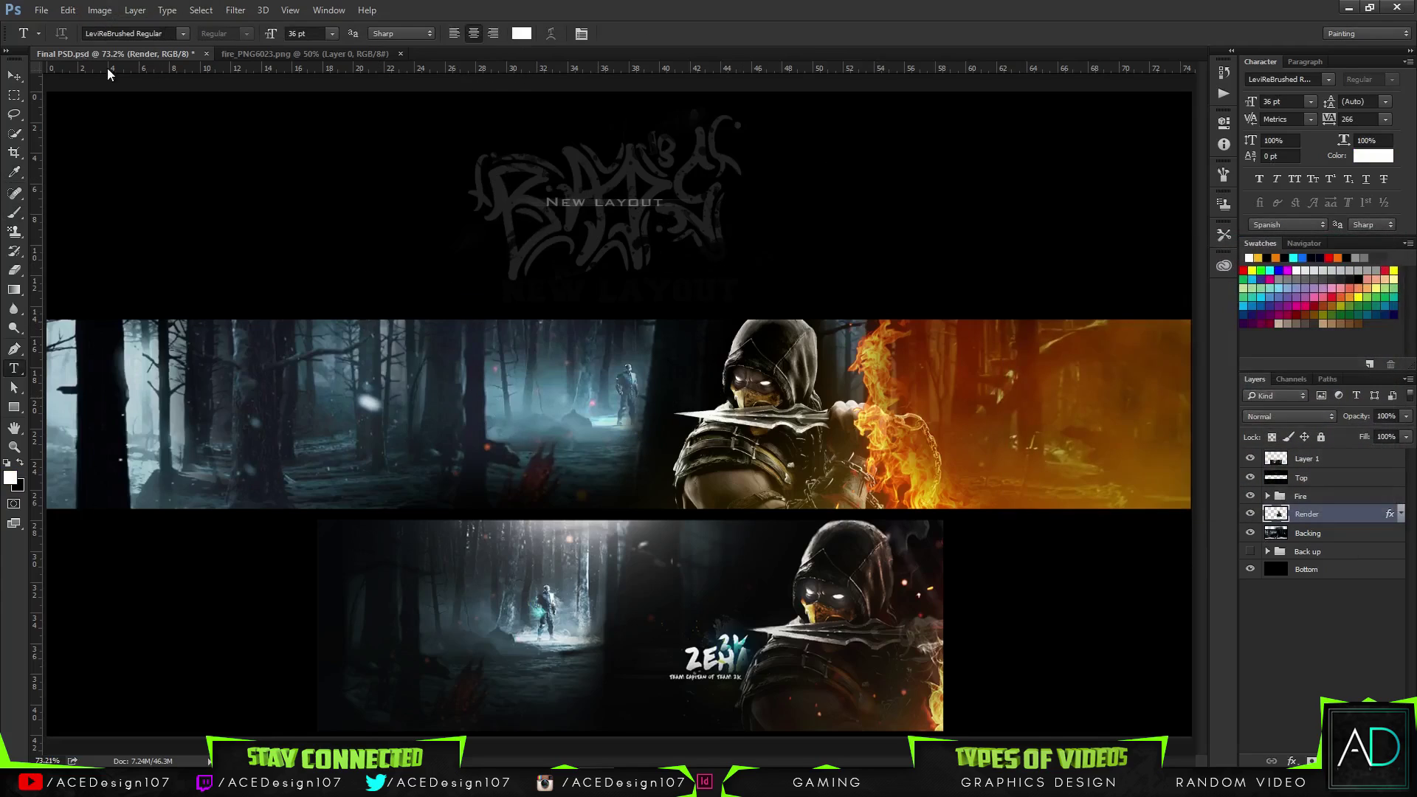
click(468, 421)
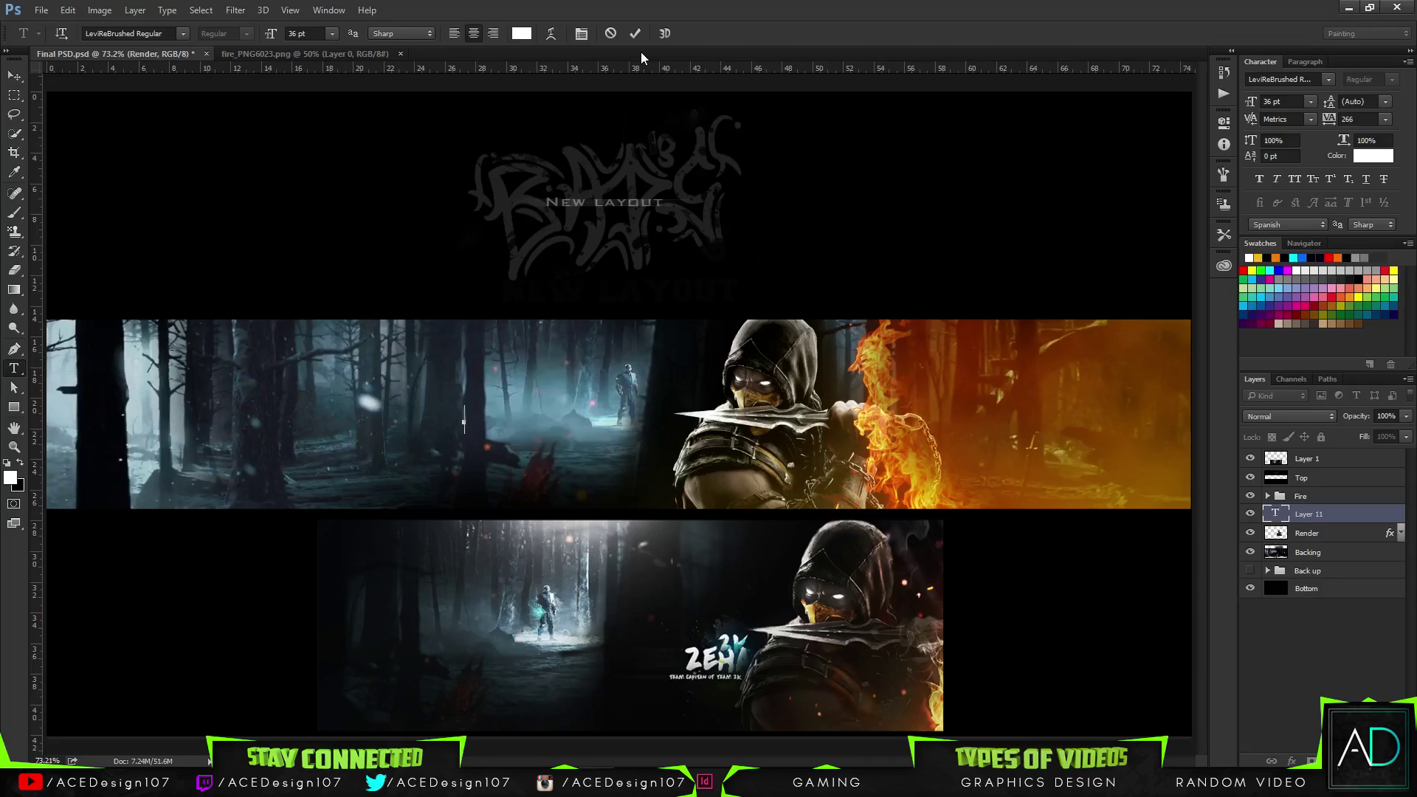
text(2k)
key(ctrl+Return)
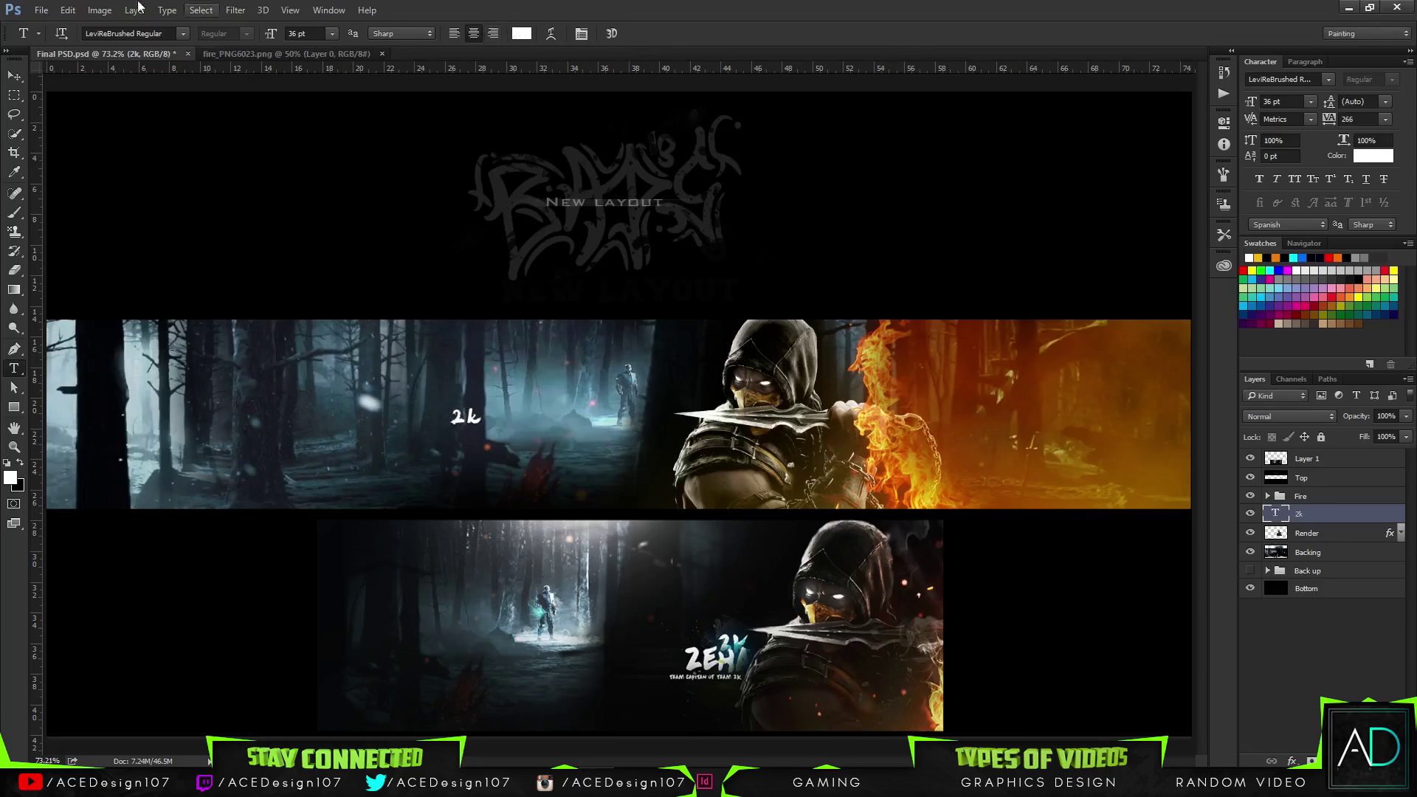
- Open Wolf.psd from the Layer Styles folder inside doc > GFX Packs on drive D
click(41, 10)
click(48, 38)
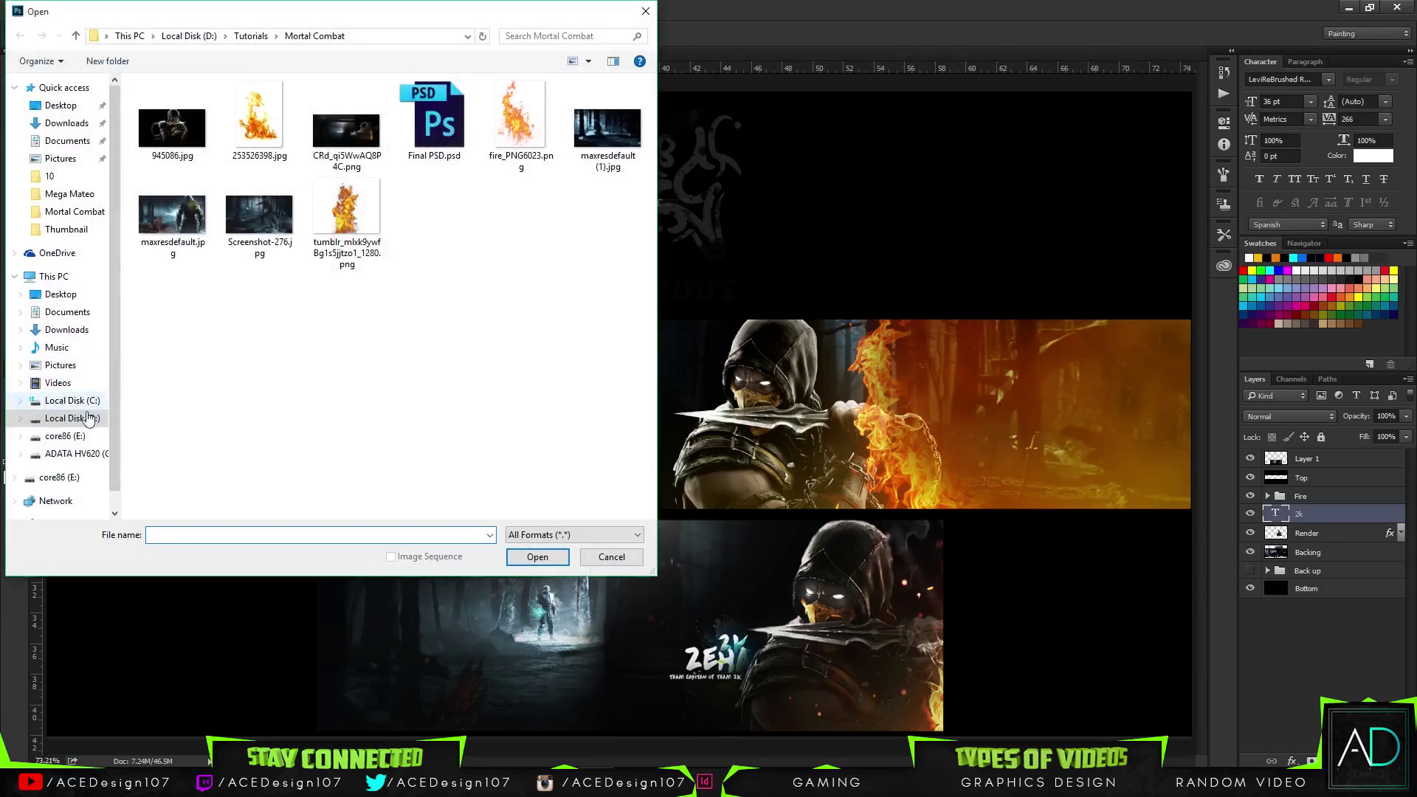
click(87, 418)
double_click(342, 118)
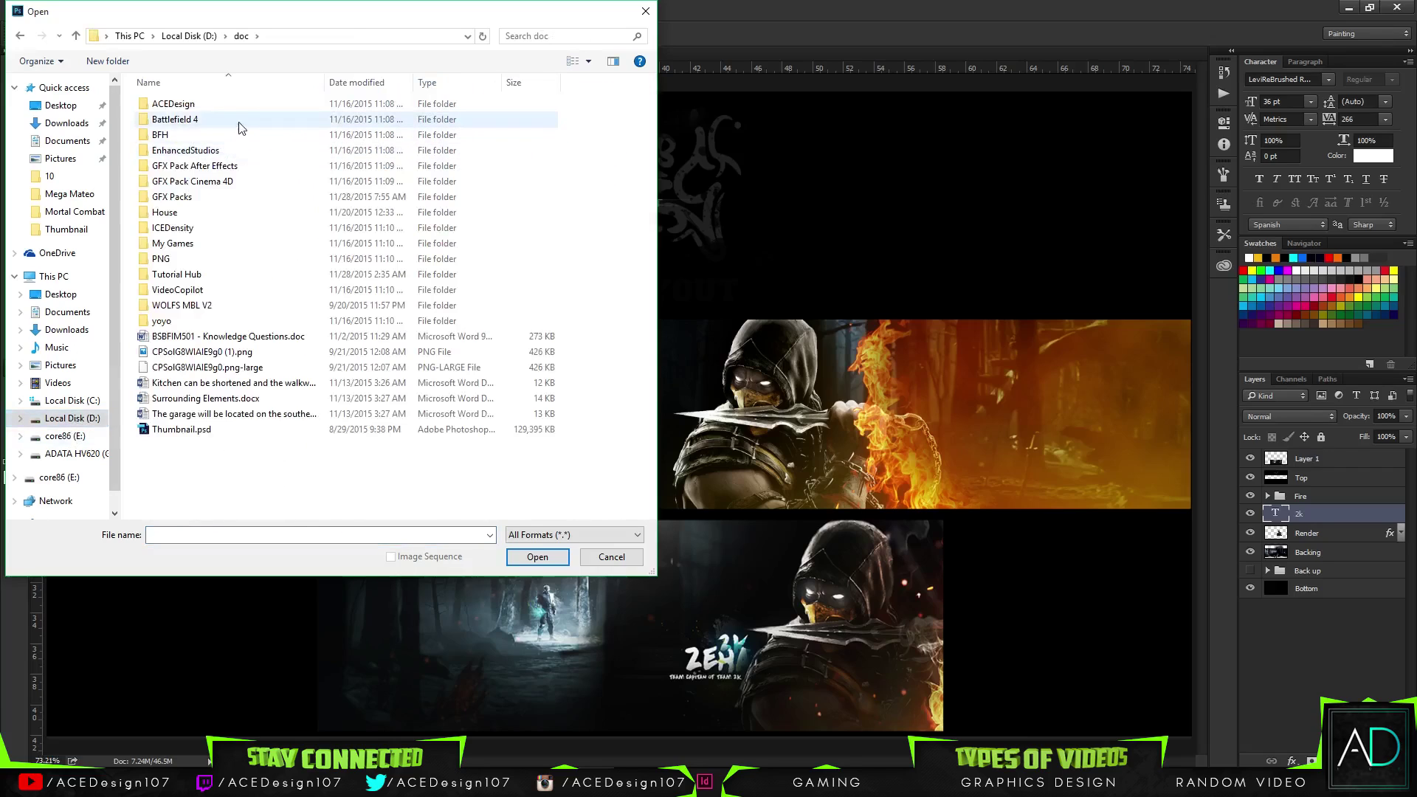
double_click(207, 196)
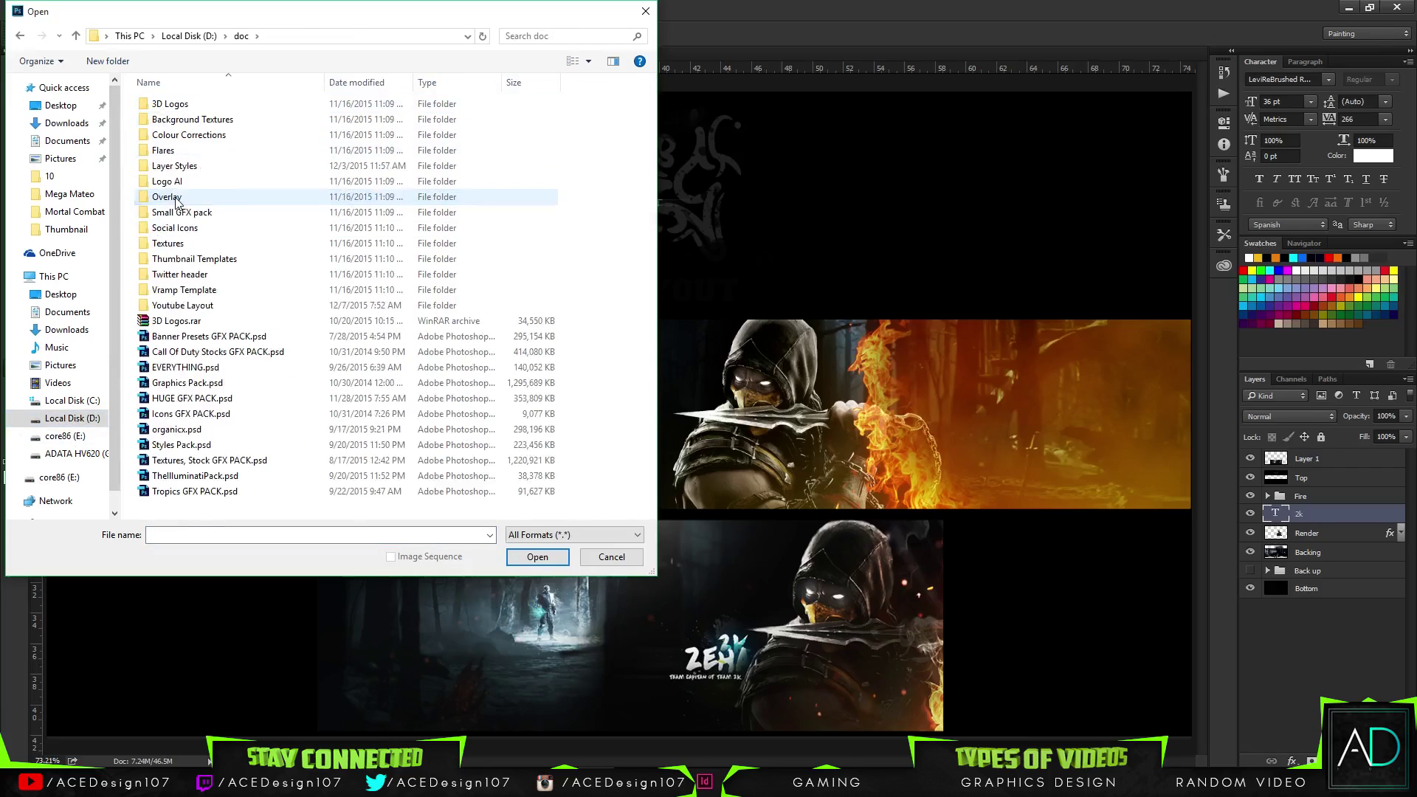
double_click(201, 167)
click(509, 140)
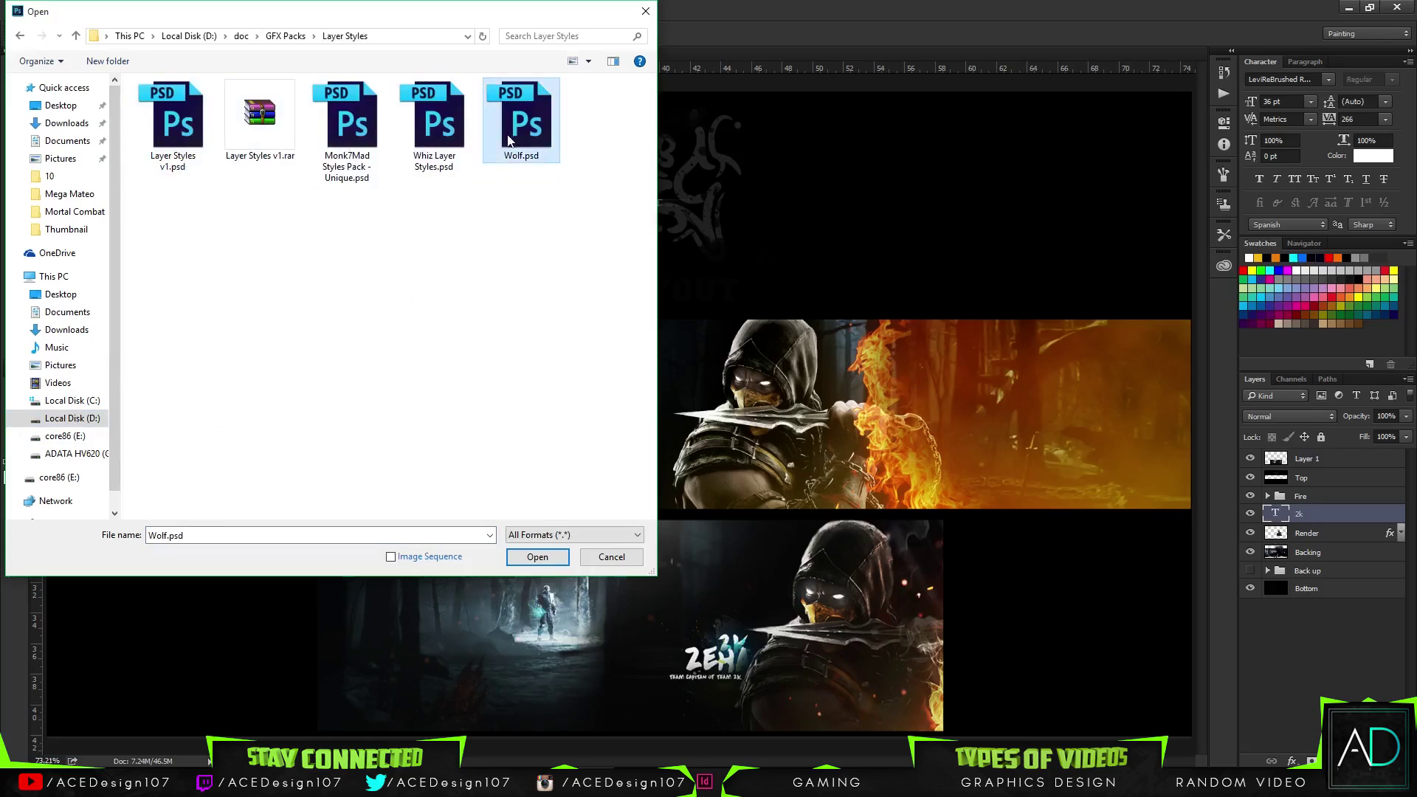
click(531, 555)
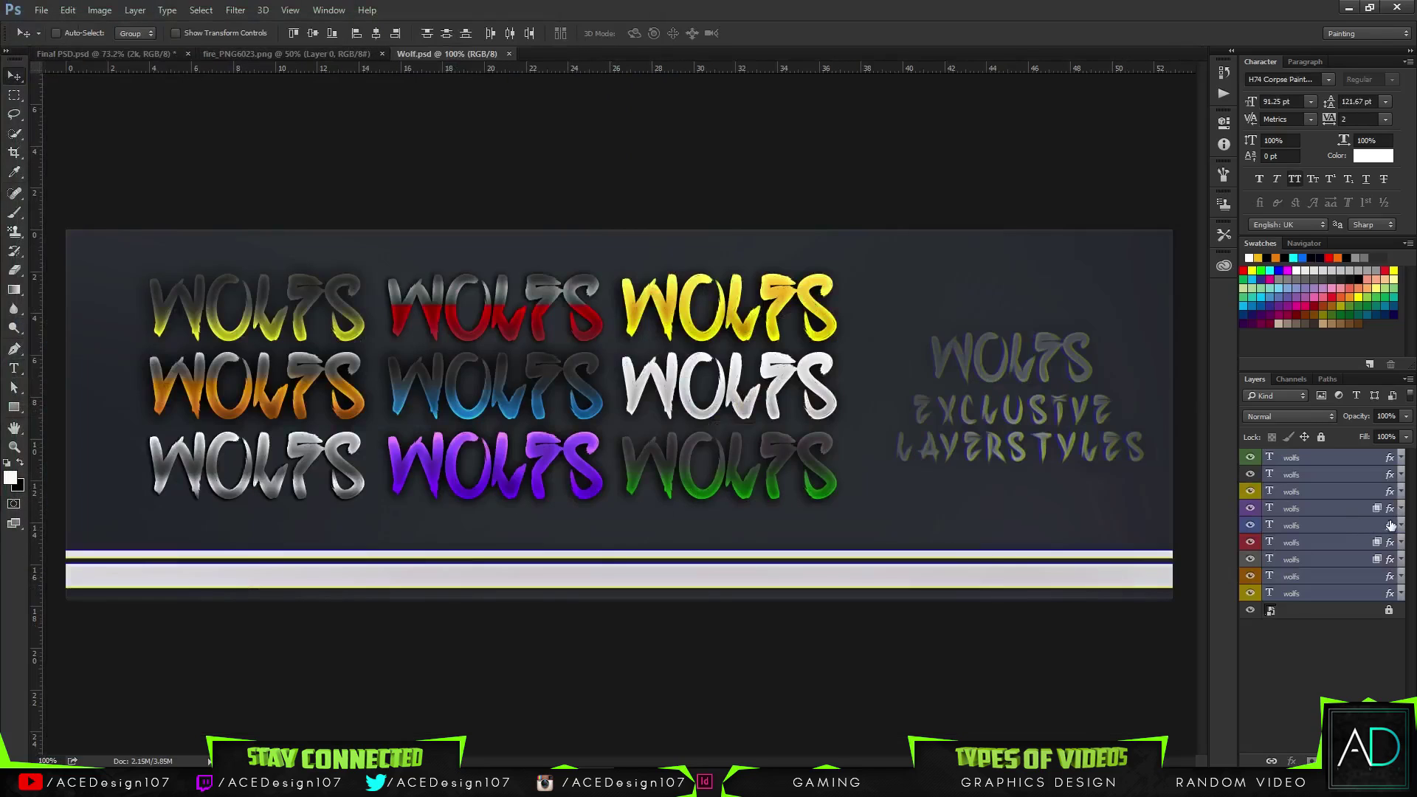
- Copy the layer style of the blue WOLFS text and paste it onto the 2k text in Final PSD.psd
right_click(1325, 530)
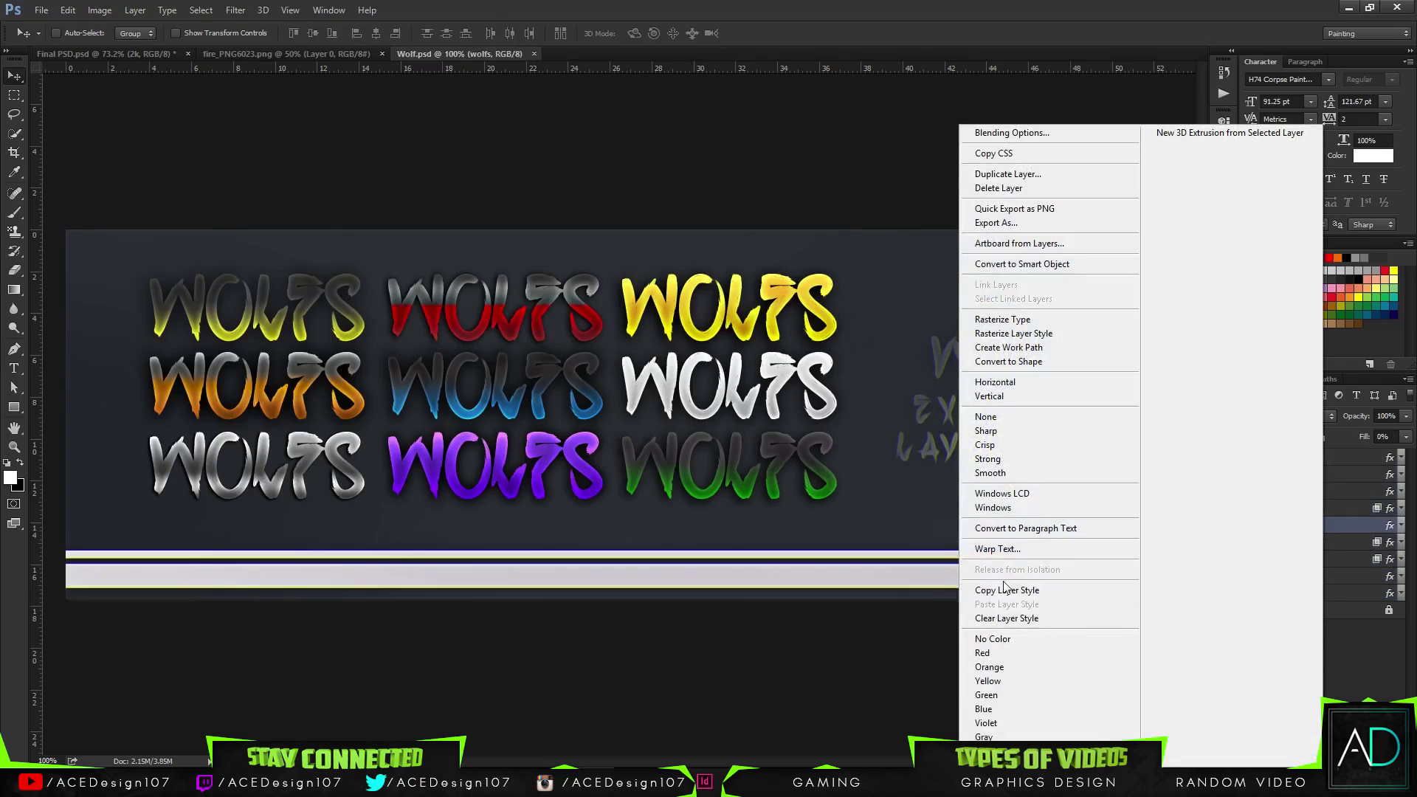
click(1324, 527)
click(95, 49)
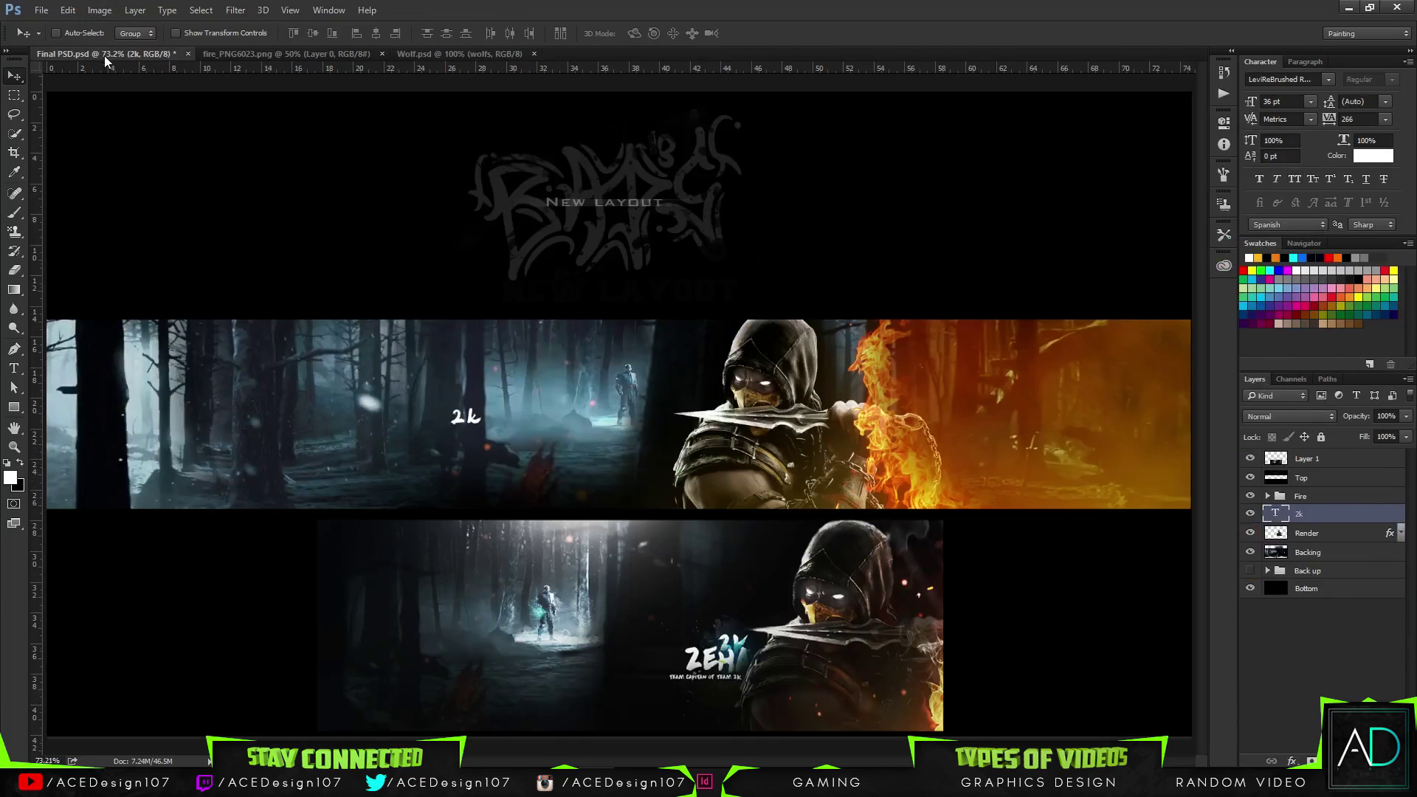
right_click(1350, 514)
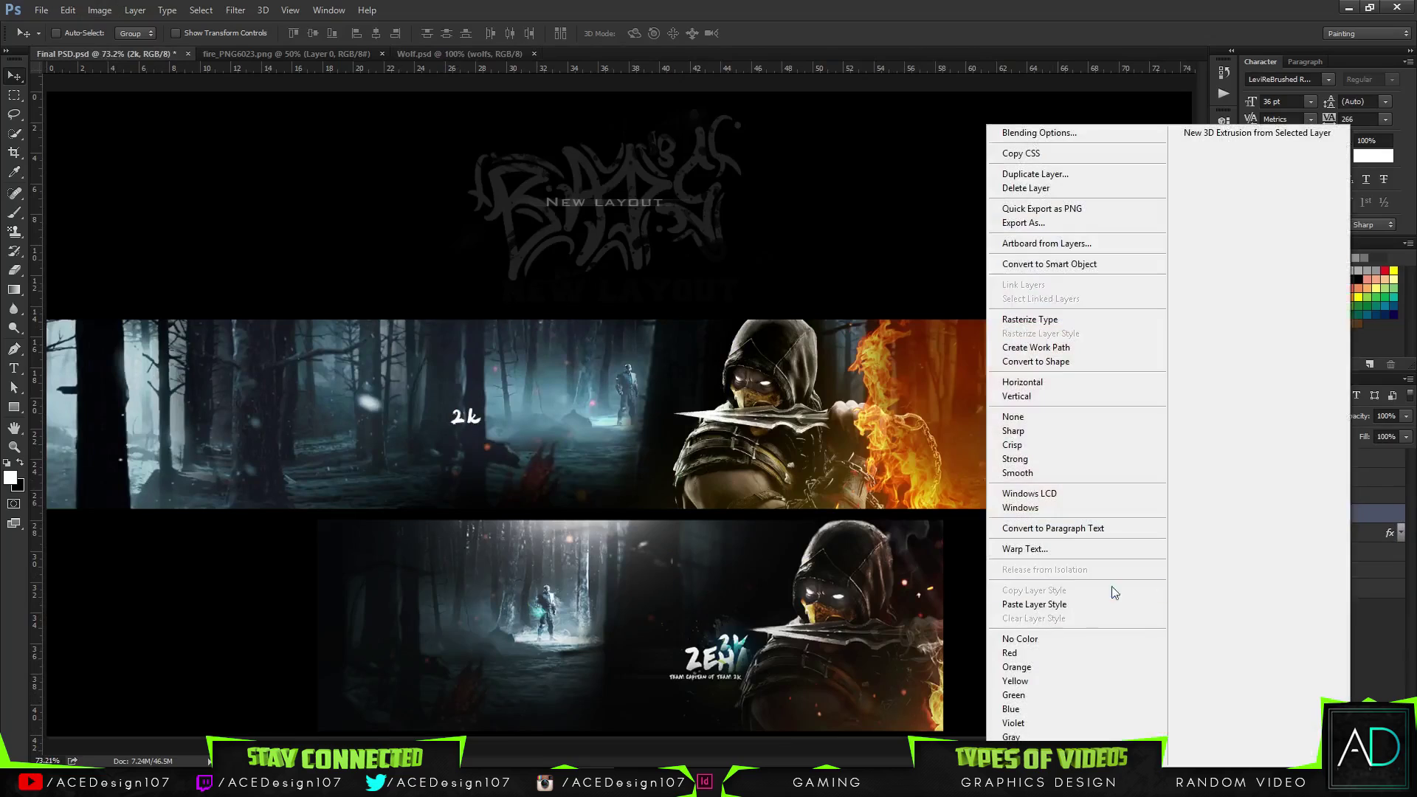
click(1056, 605)
- Adjust the dark colour stop in the 2k text's Gradient Overlay and move the text beside the tip of Scorpion's blade
right_click(1320, 518)
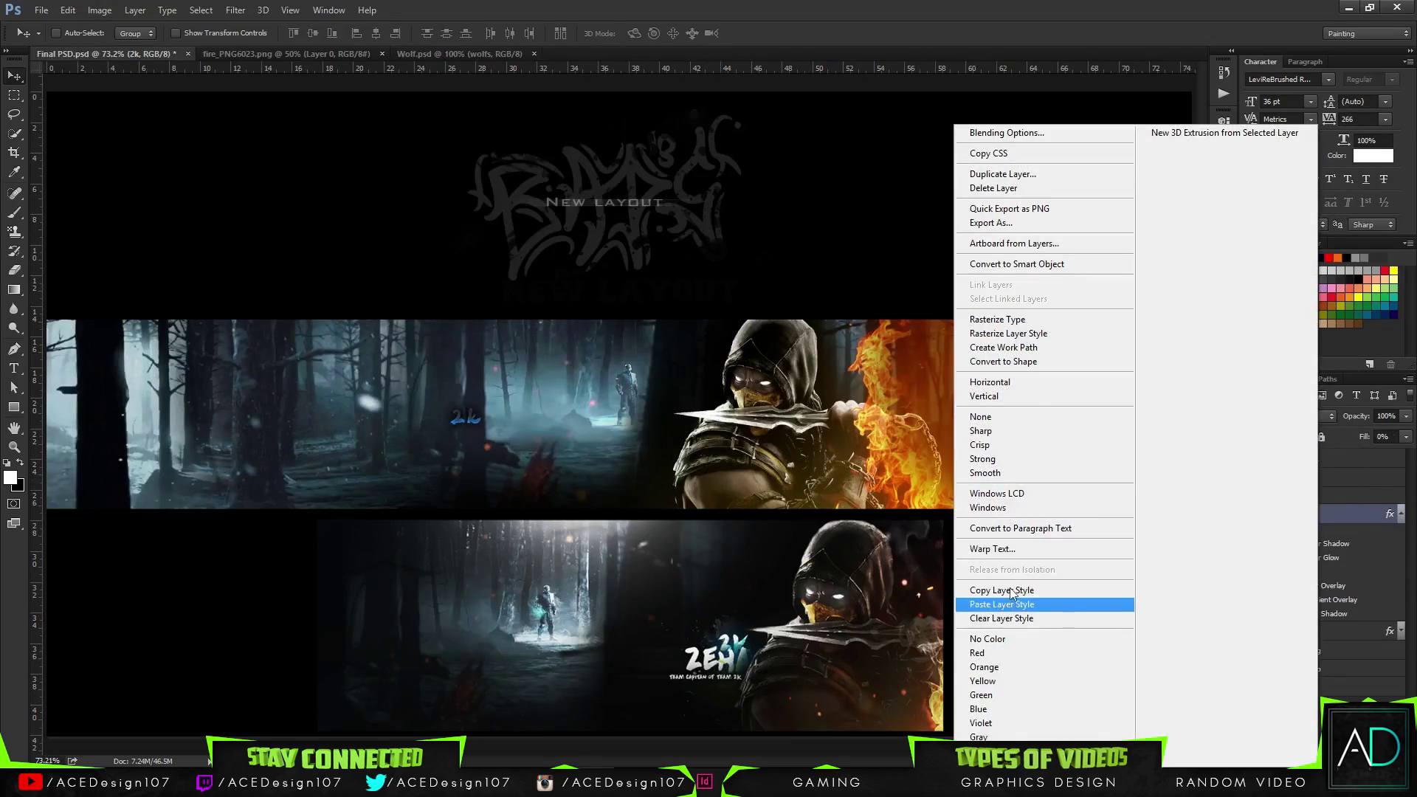
click(974, 134)
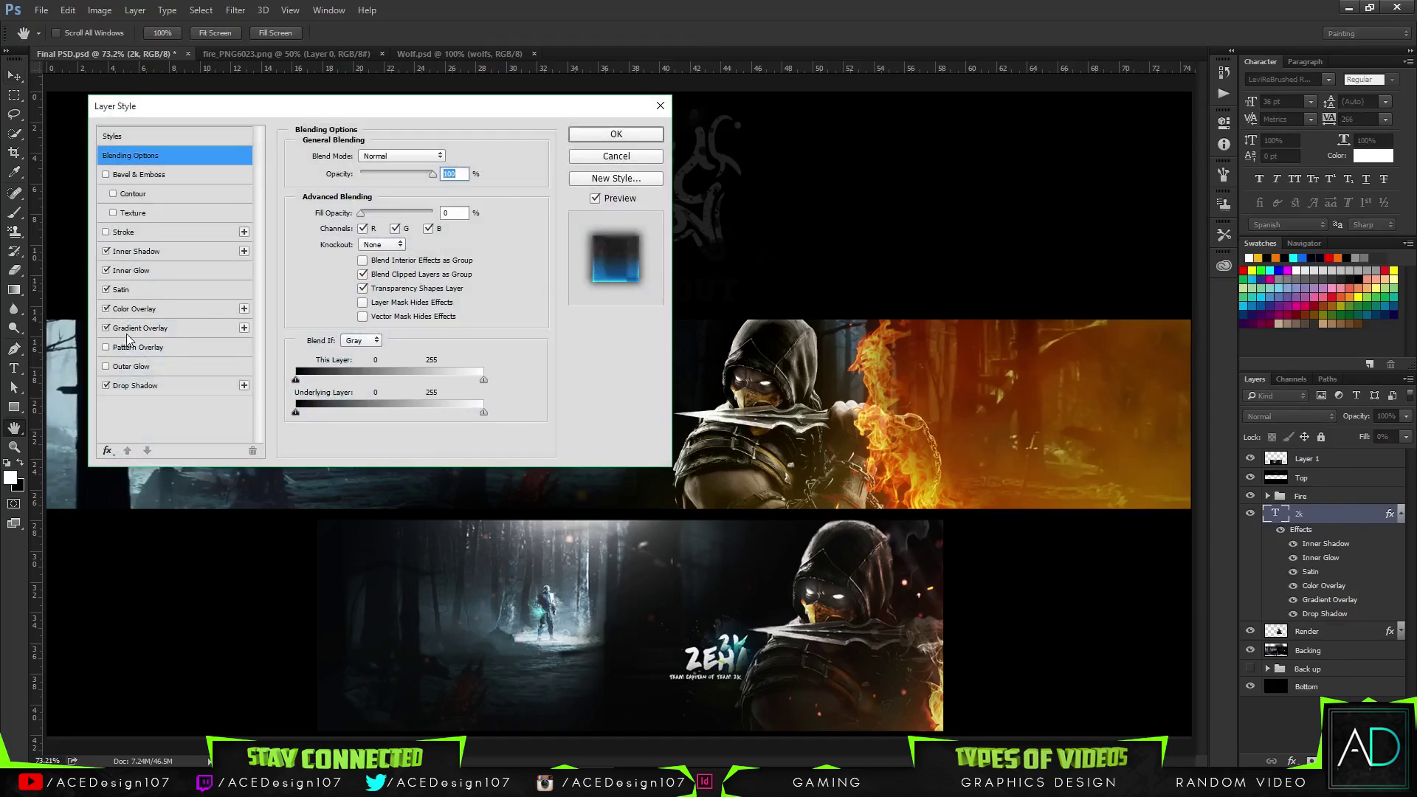
click(128, 328)
click(428, 192)
click(386, 191)
click(950, 325)
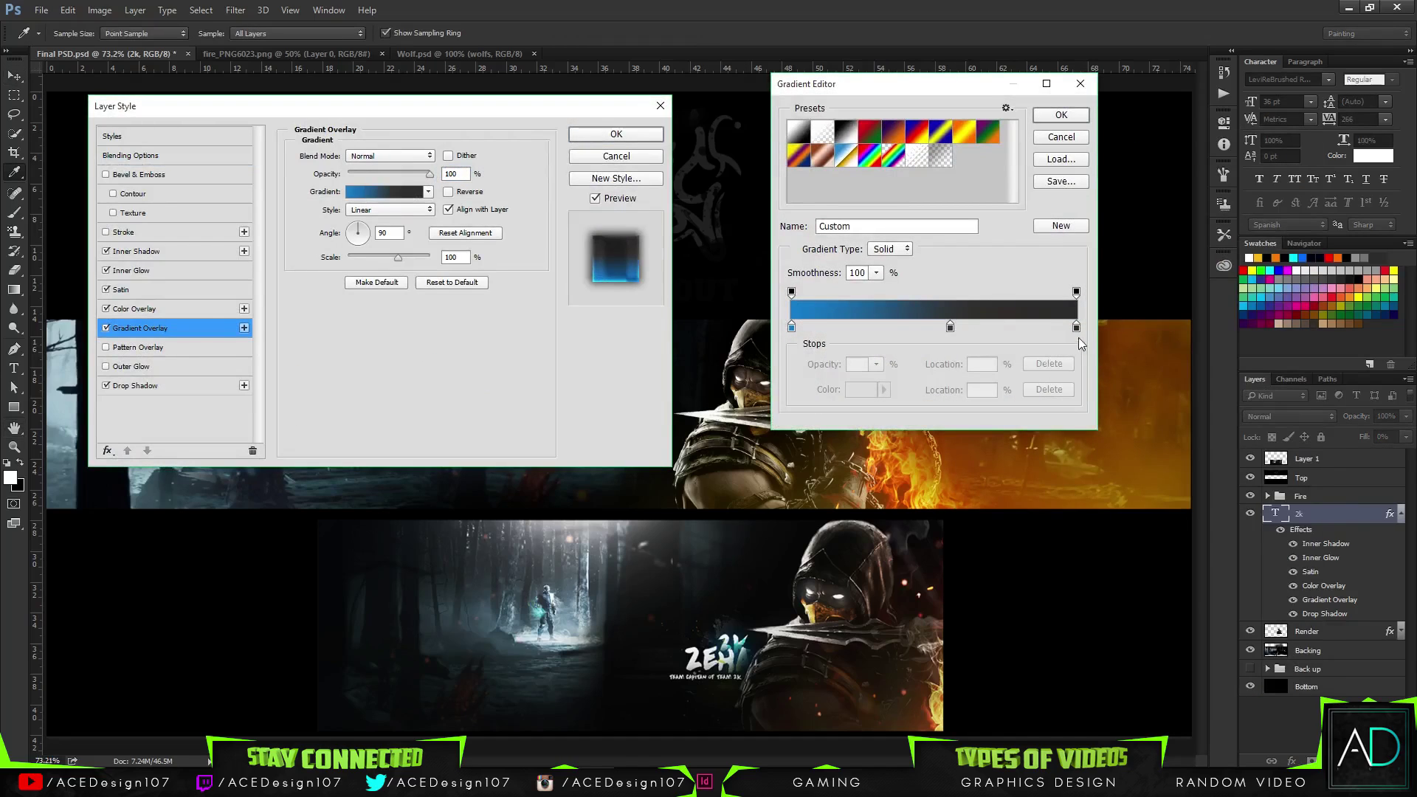
click(949, 327)
click(1057, 119)
click(646, 138)
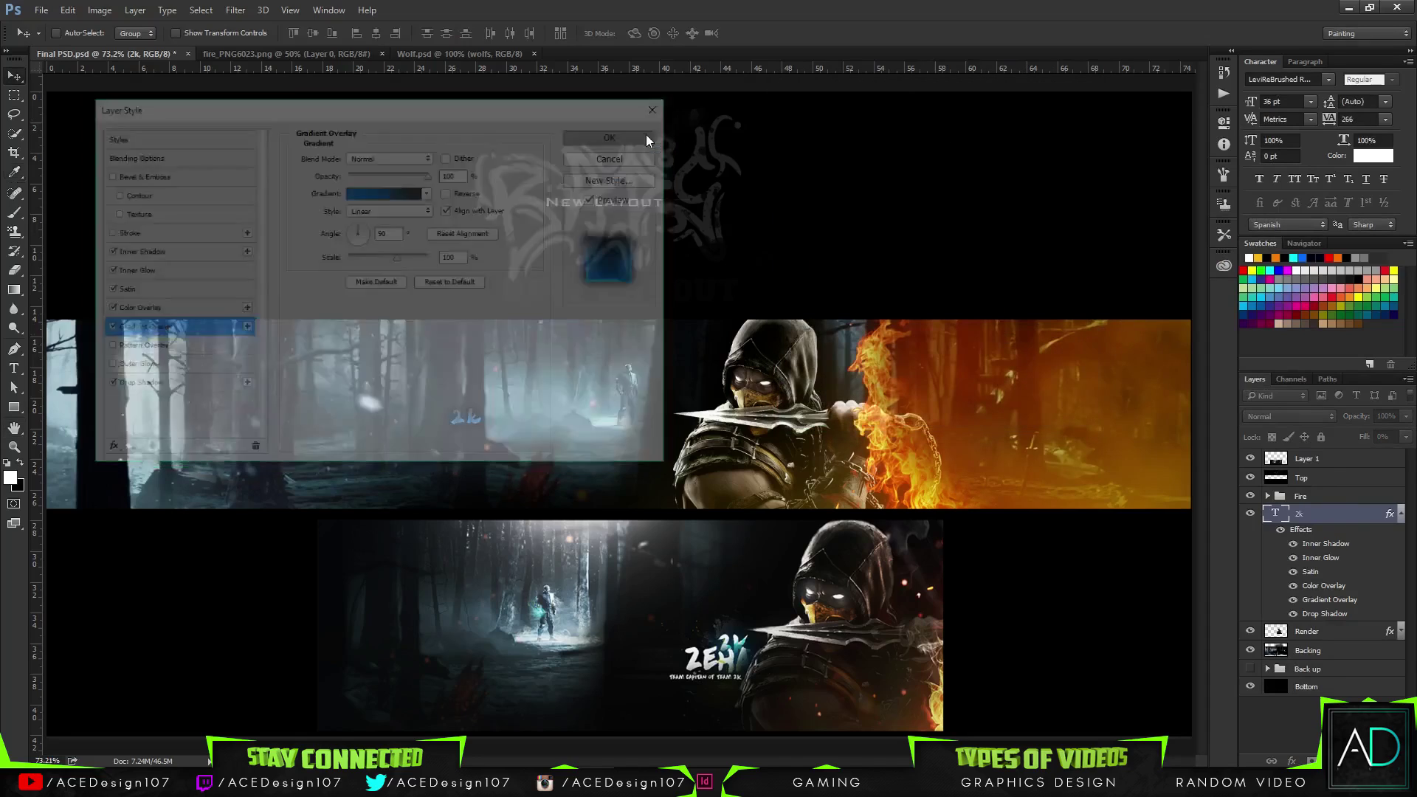
drag(478, 432, 679, 439)
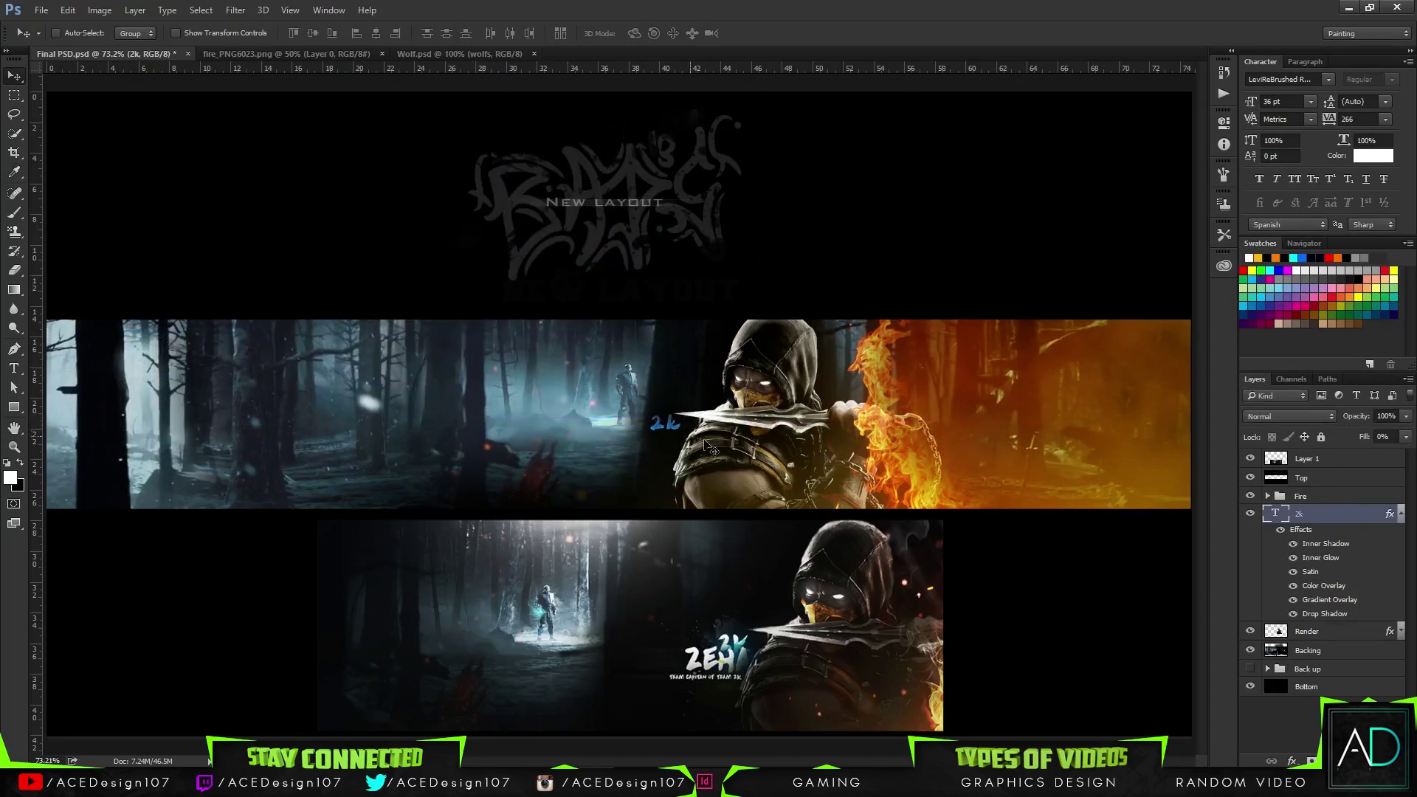
- Set the 2k text's Gradient Overlay style to Radial
right_click(1336, 517)
click(1079, 130)
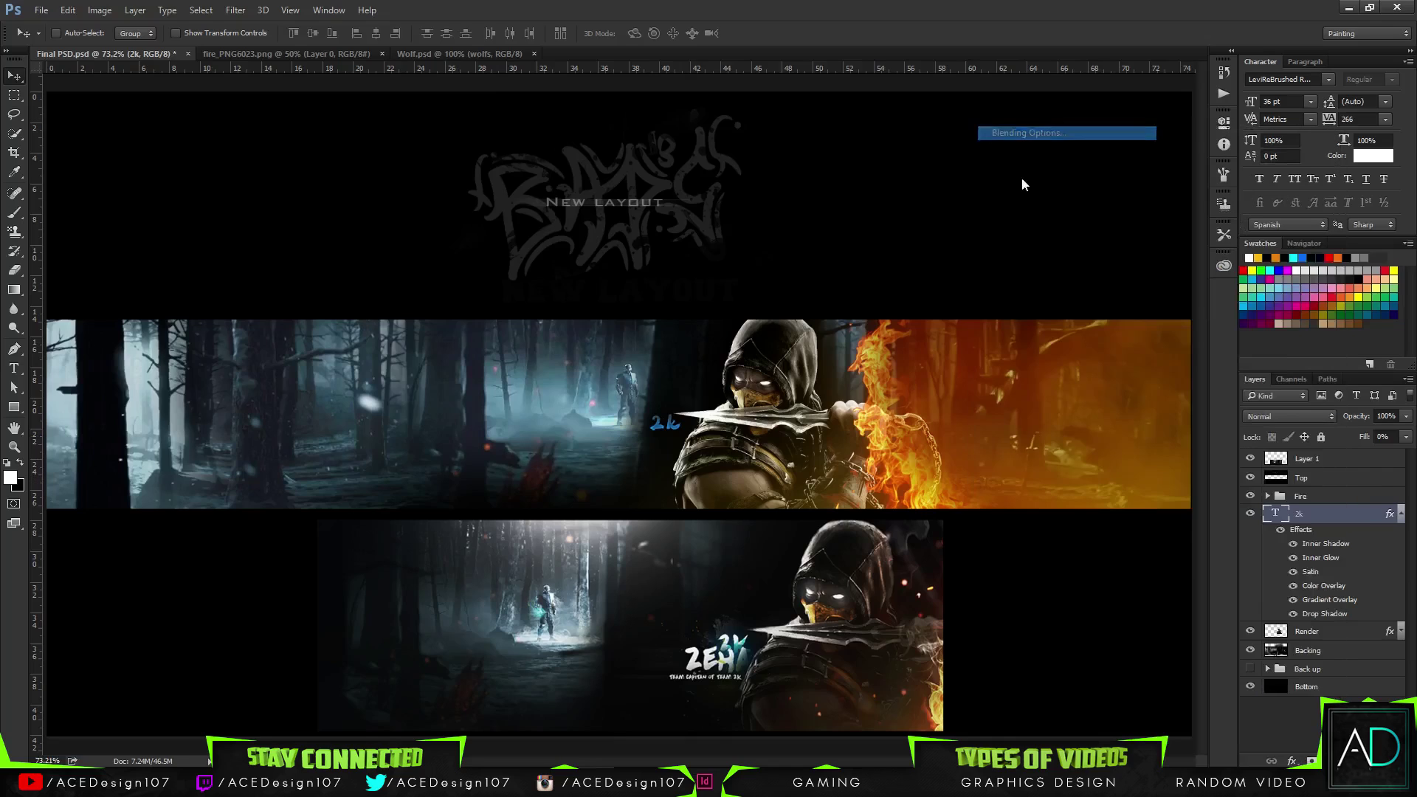
click(148, 328)
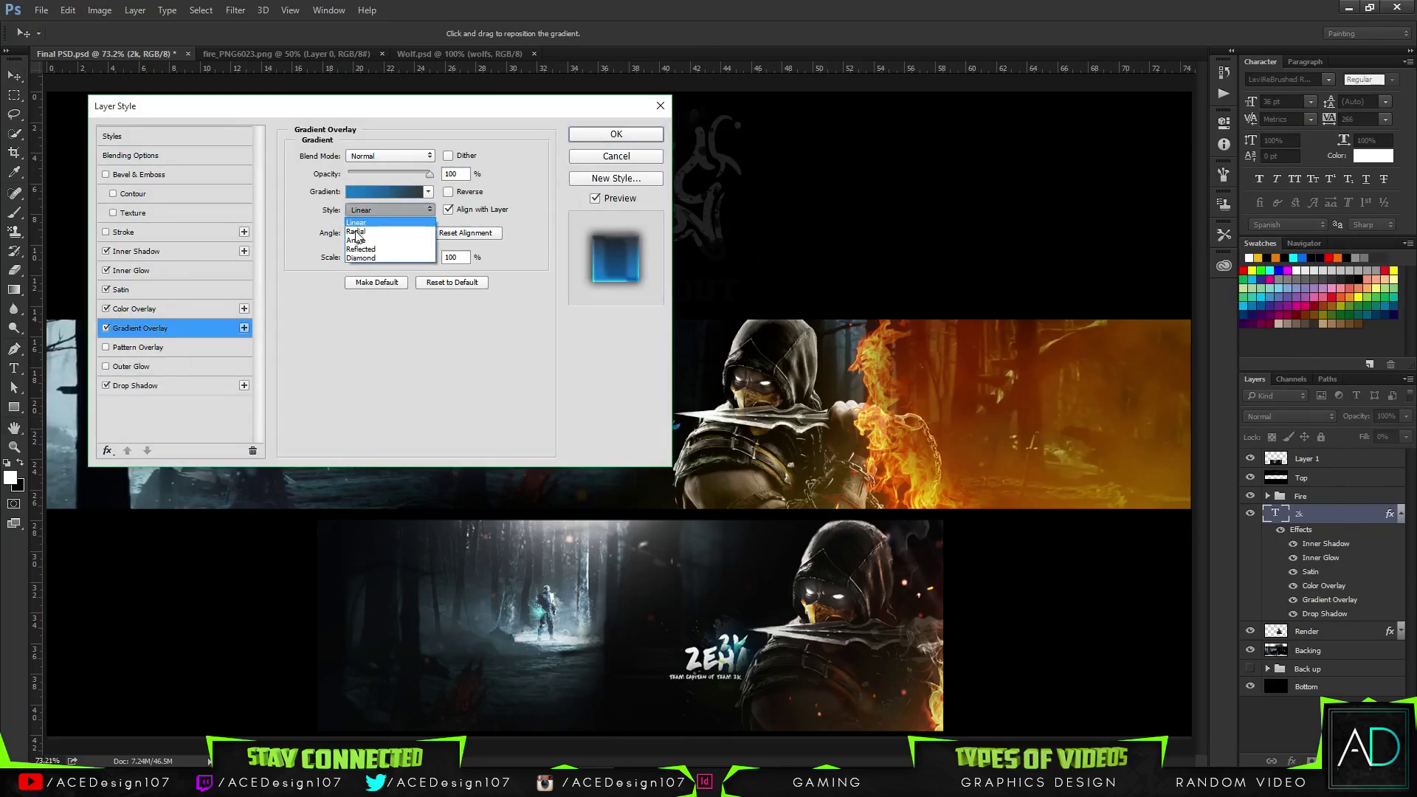
click(366, 228)
click(617, 134)
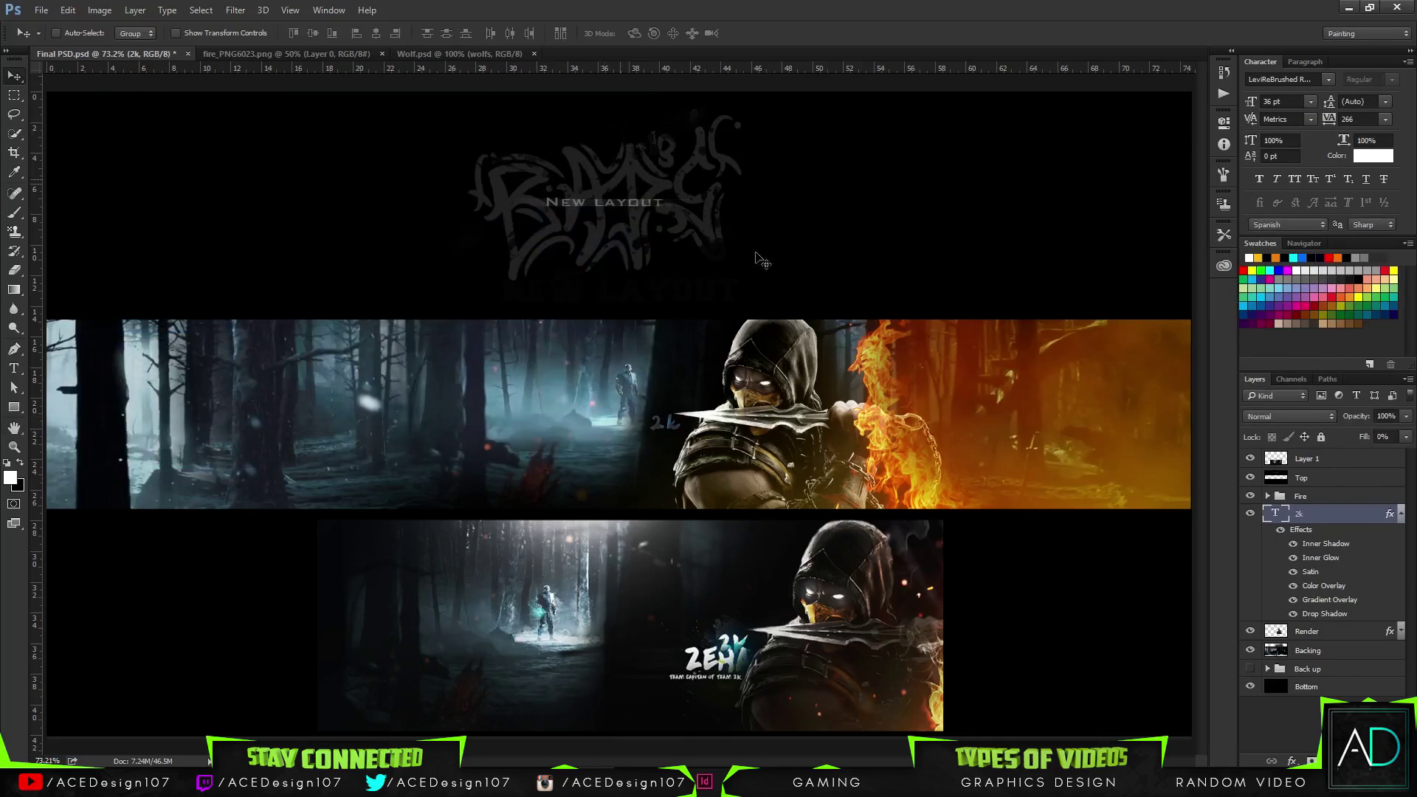
- Reverse the 2k text's Gradient Overlay and set its scale to 150%
right_click(1313, 509)
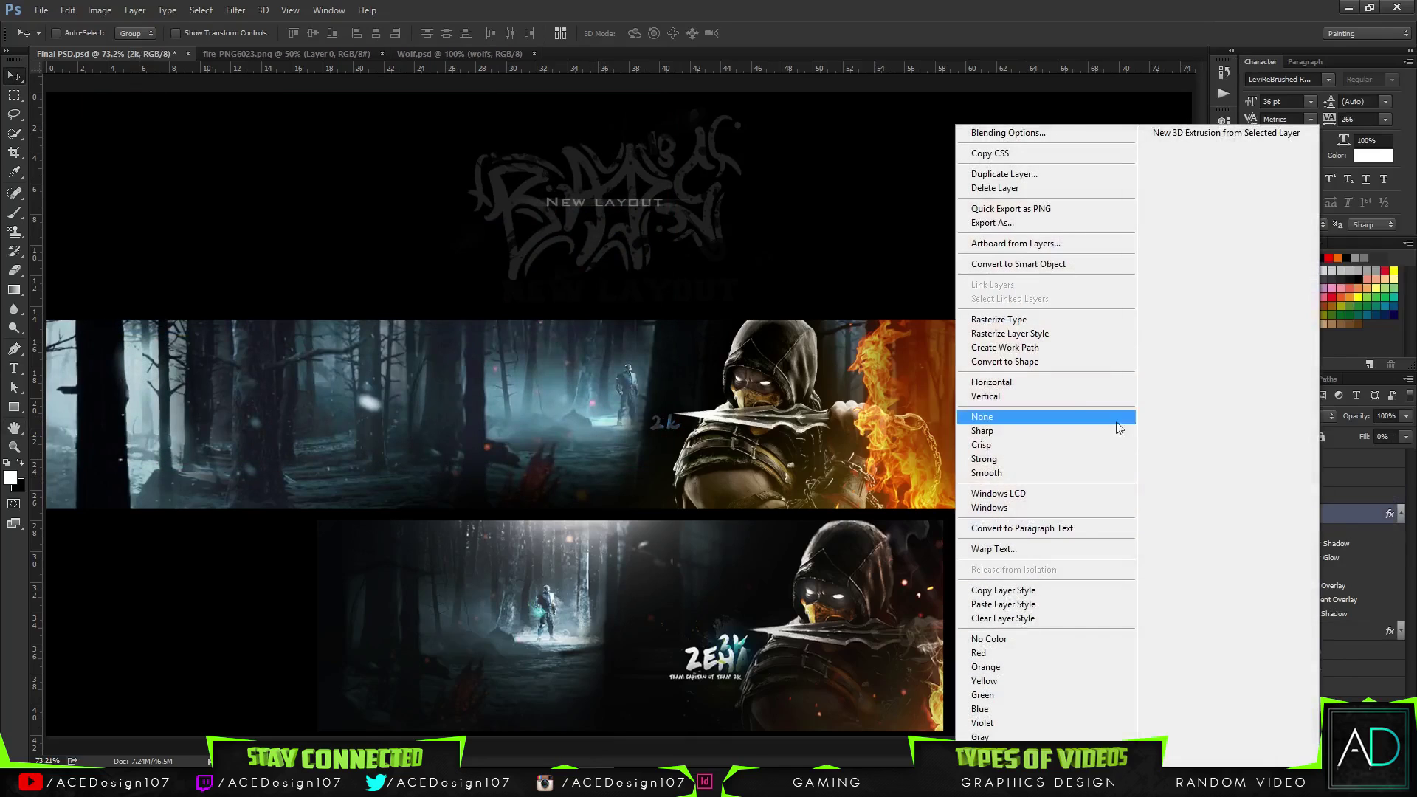
click(991, 130)
right_click(1341, 519)
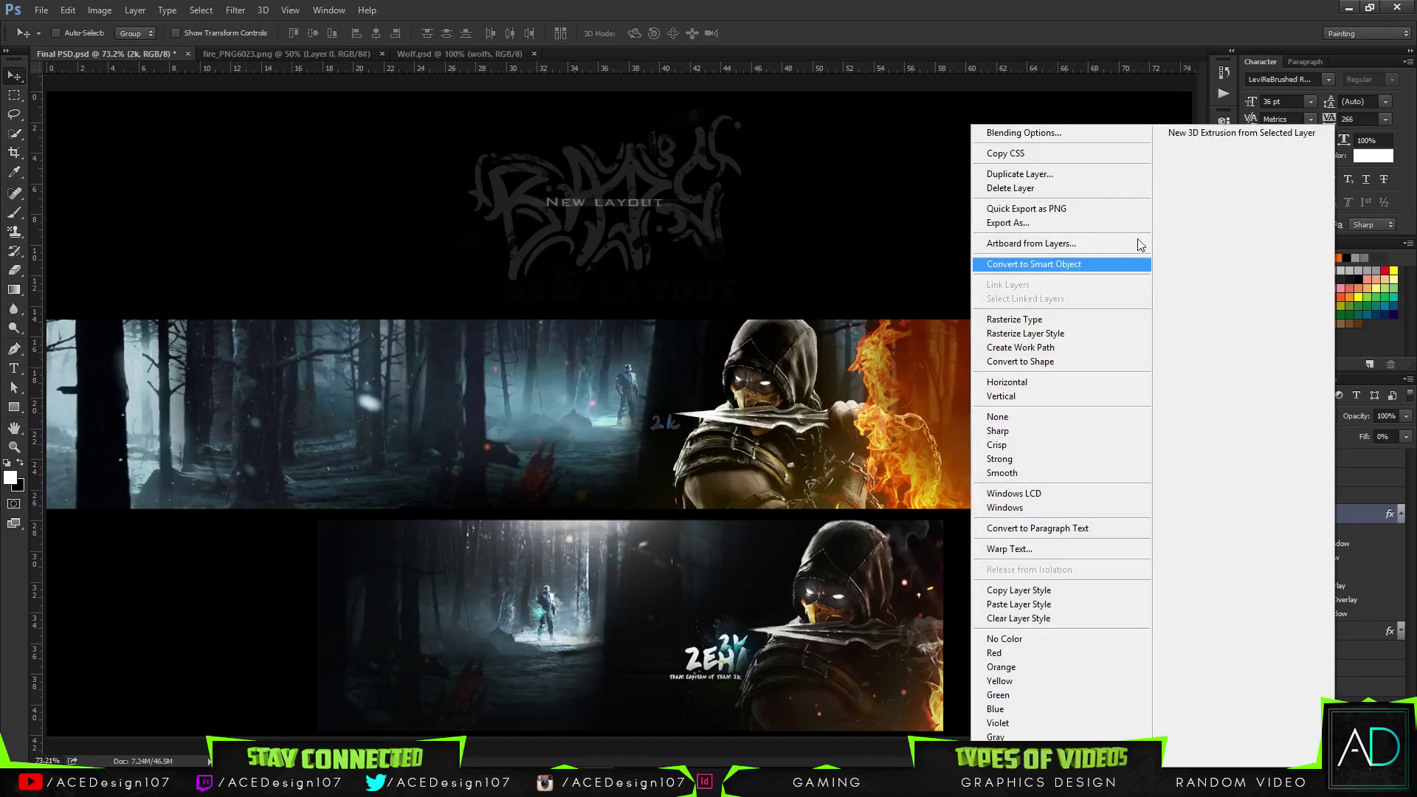
click(1050, 133)
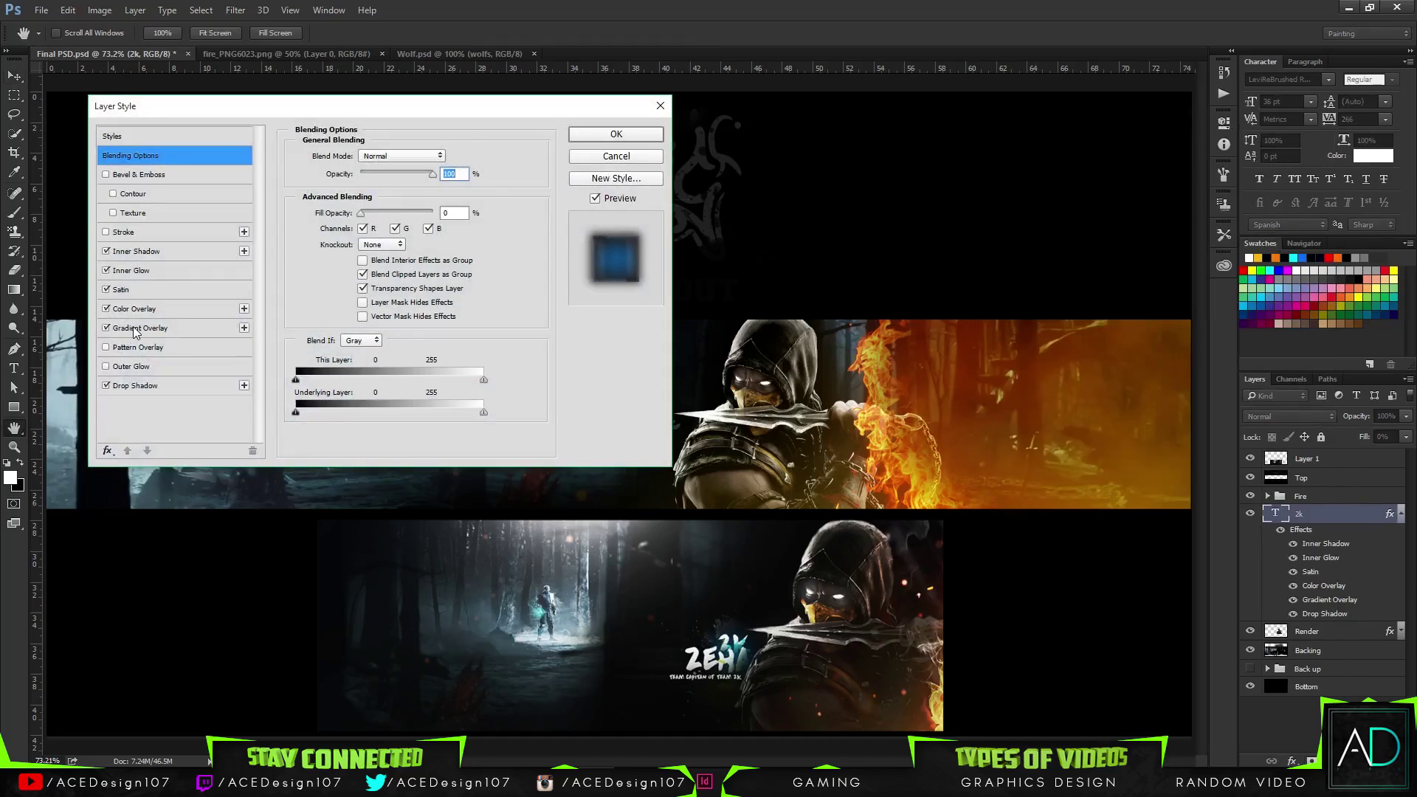
click(137, 328)
click(449, 192)
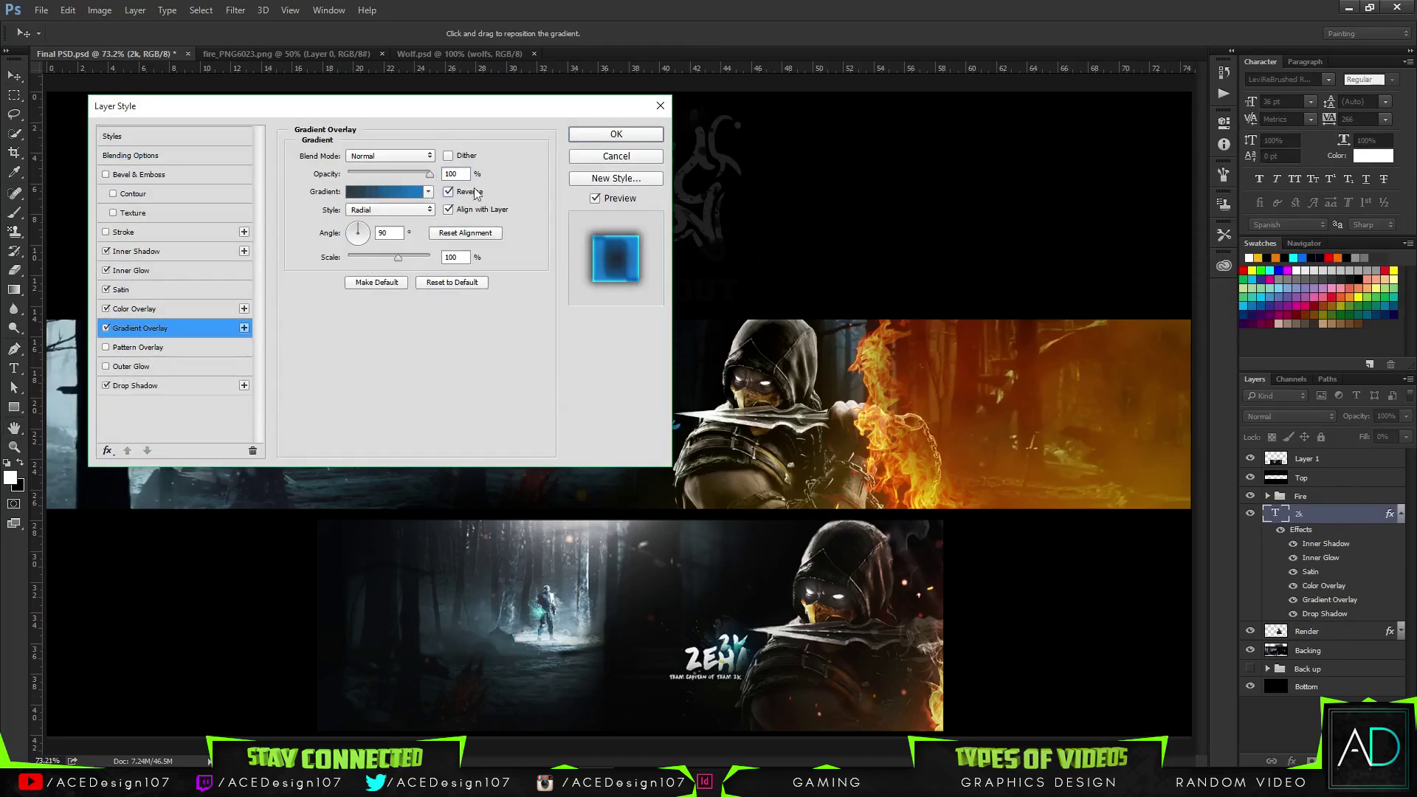
drag(558, 117, 1347, 194)
mouse_move(1186, 334)
mouse_down()
mouse_move(1175, 336)
mouse_move(1211, 334)
mouse_up()
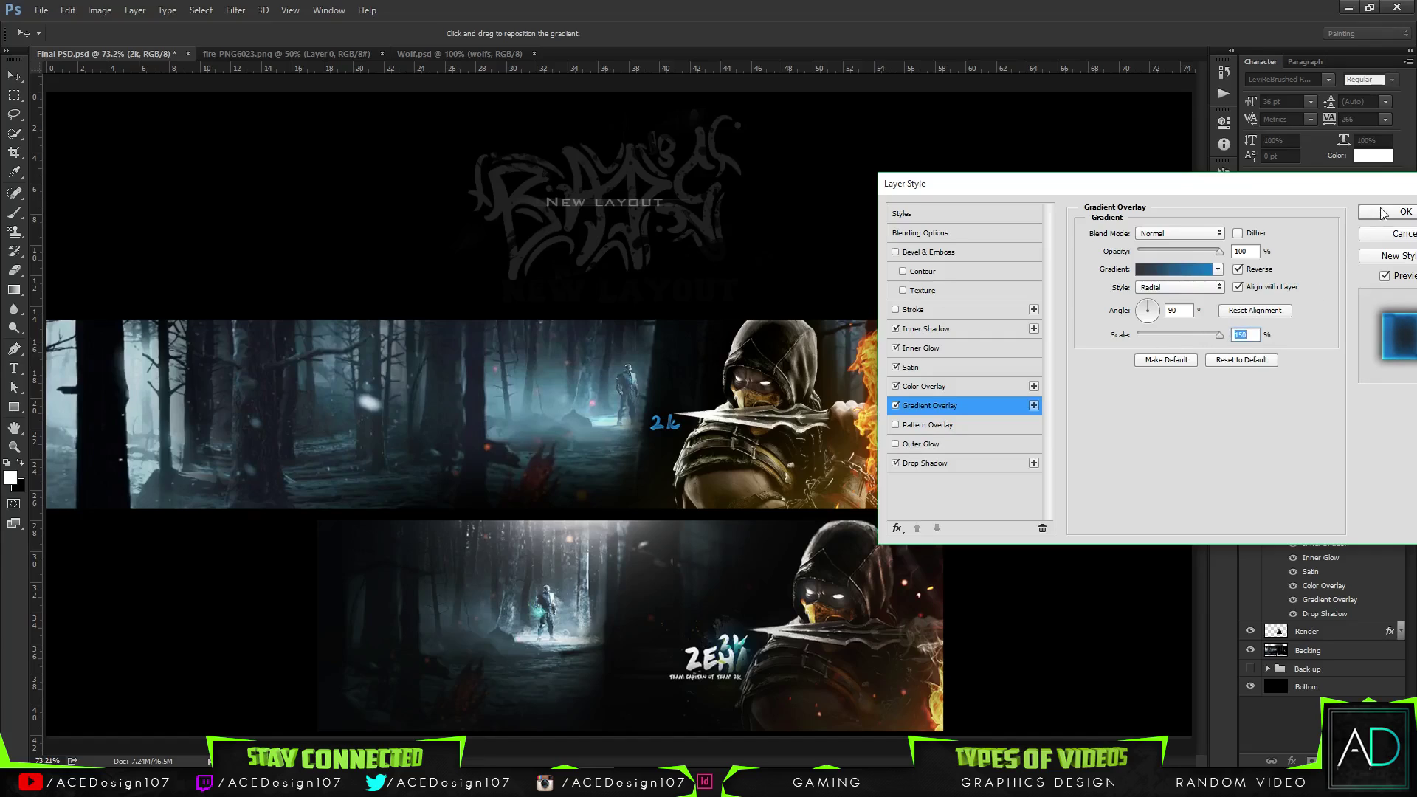
- Remove the dark colour stop from the 2k text's Gradient Overlay, leaving plain blue, and set its style to Linear
click(1194, 276)
click(1076, 327)
click(1048, 389)
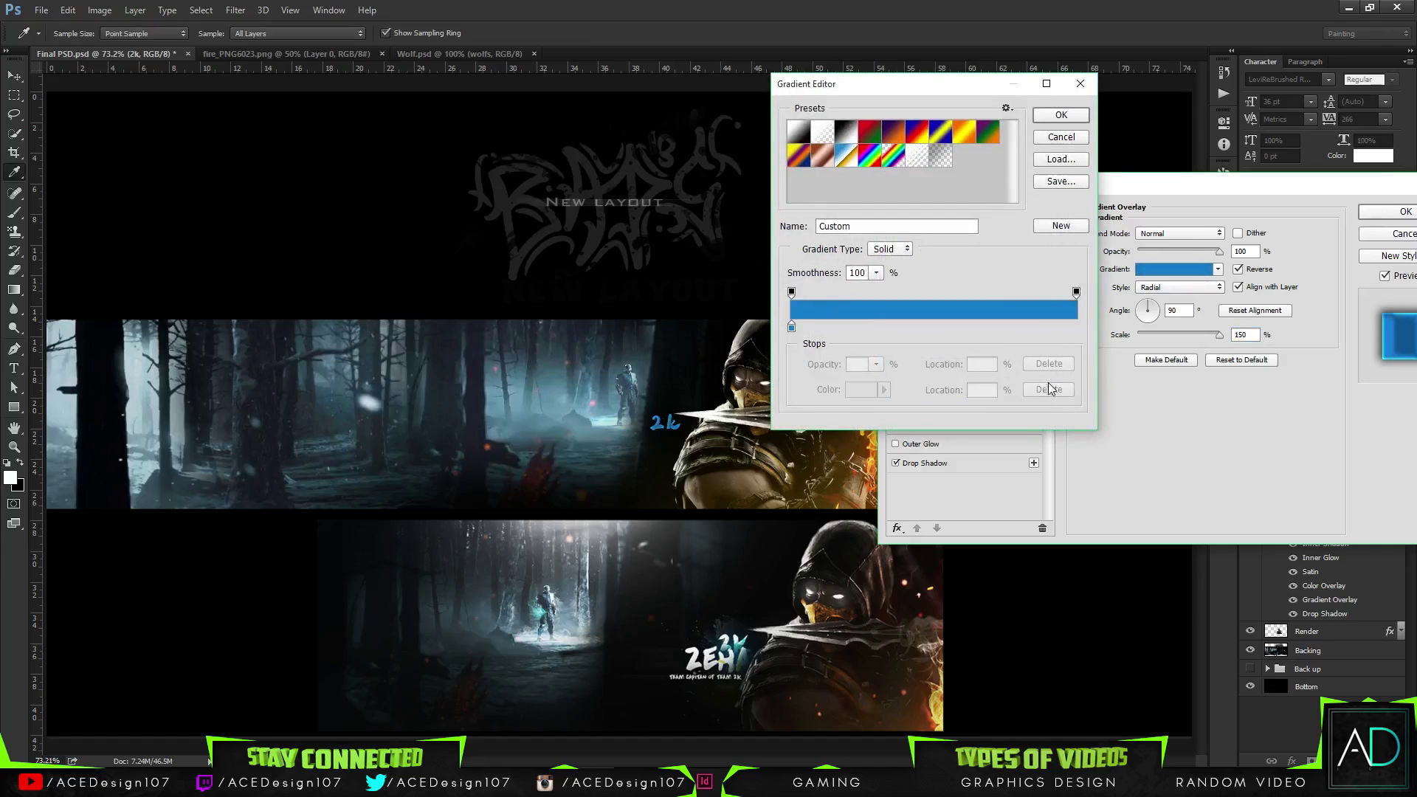
click(1056, 118)
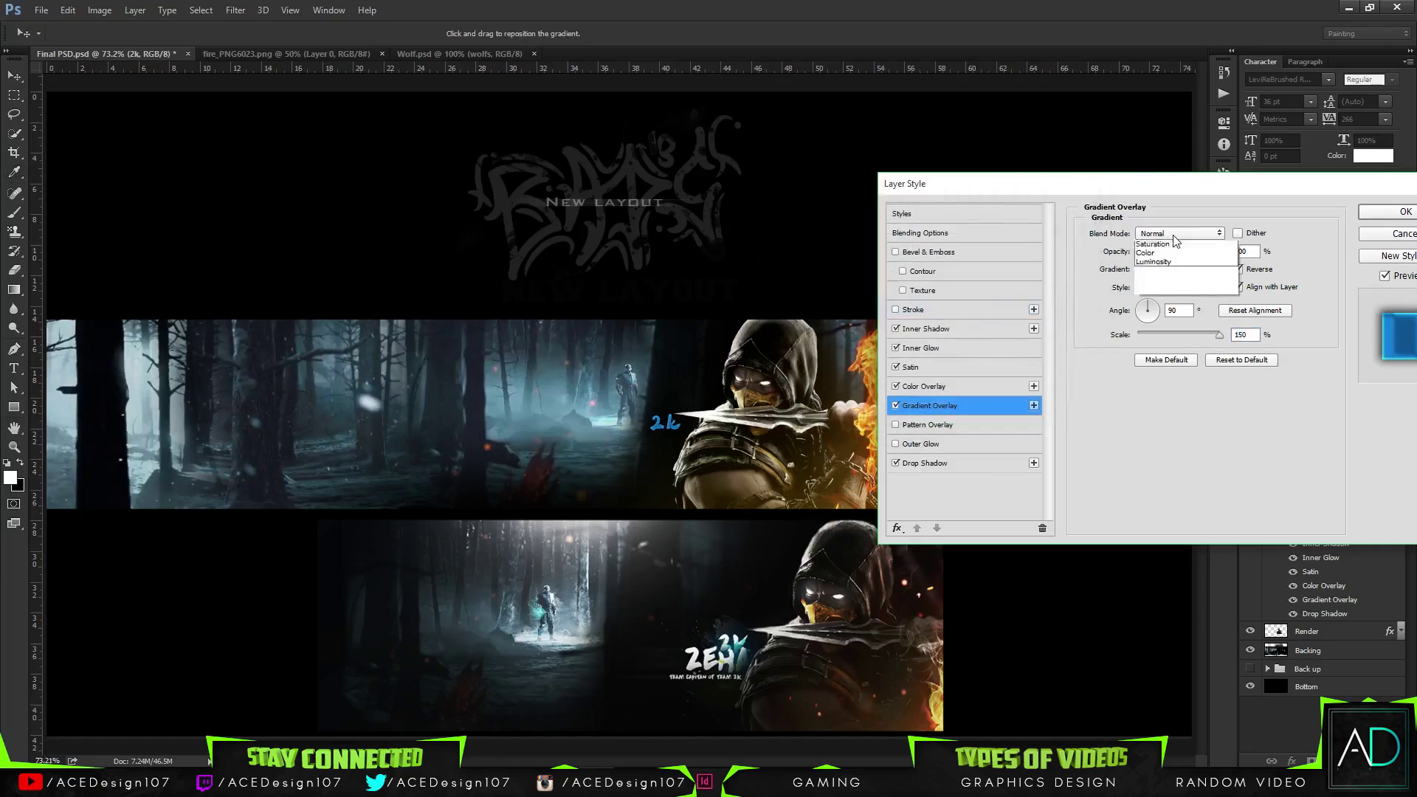
click(1168, 288)
click(1148, 288)
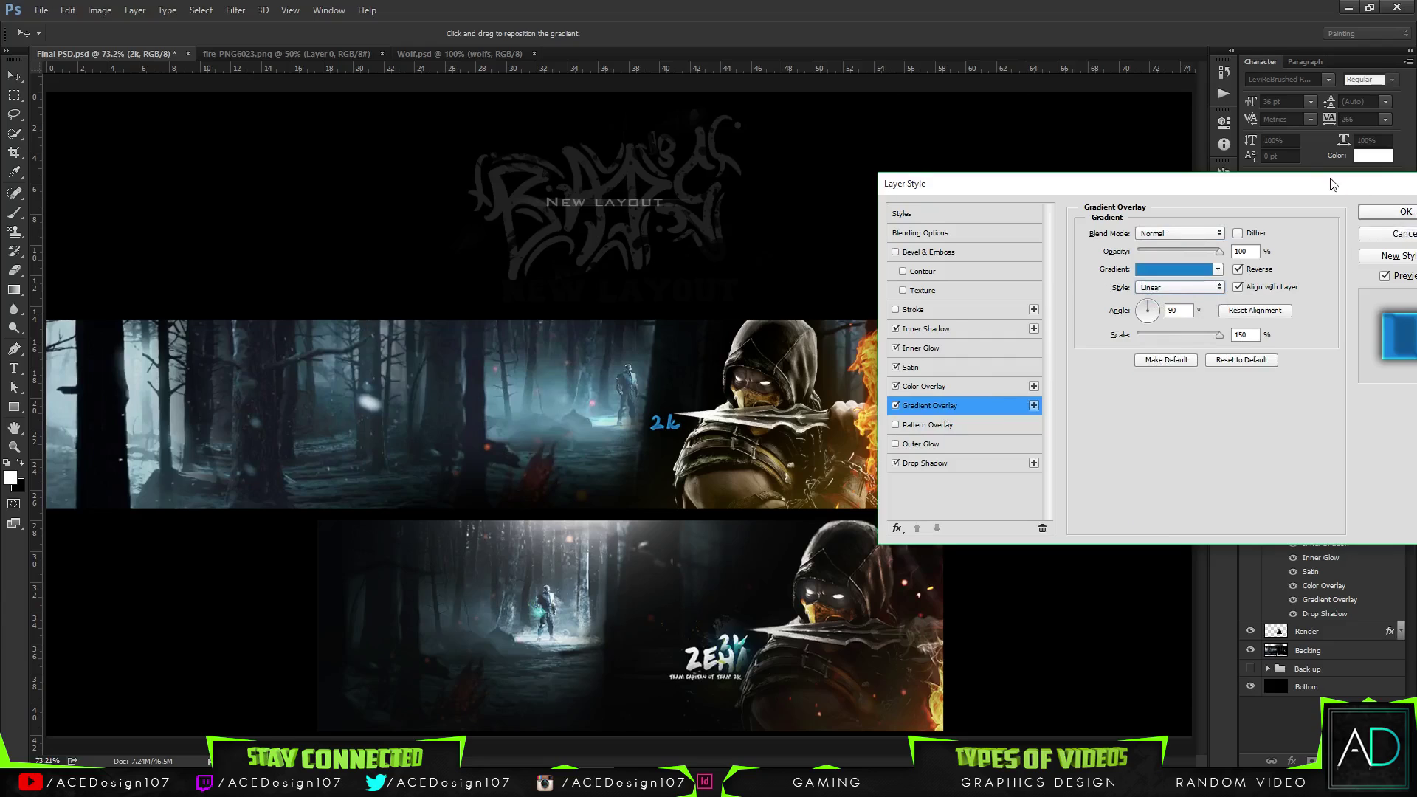
drag(1333, 184, 1141, 188)
click(1195, 238)
- Enlarge the 2k text to 65.1 pt at the tip of Scorpion's blade
right_click(1320, 515)
click(1049, 8)
key(ctrl+z)
drag(799, 433, 806, 440)
key(ctrl+t)
drag(656, 417, 700, 423)
key(Return)
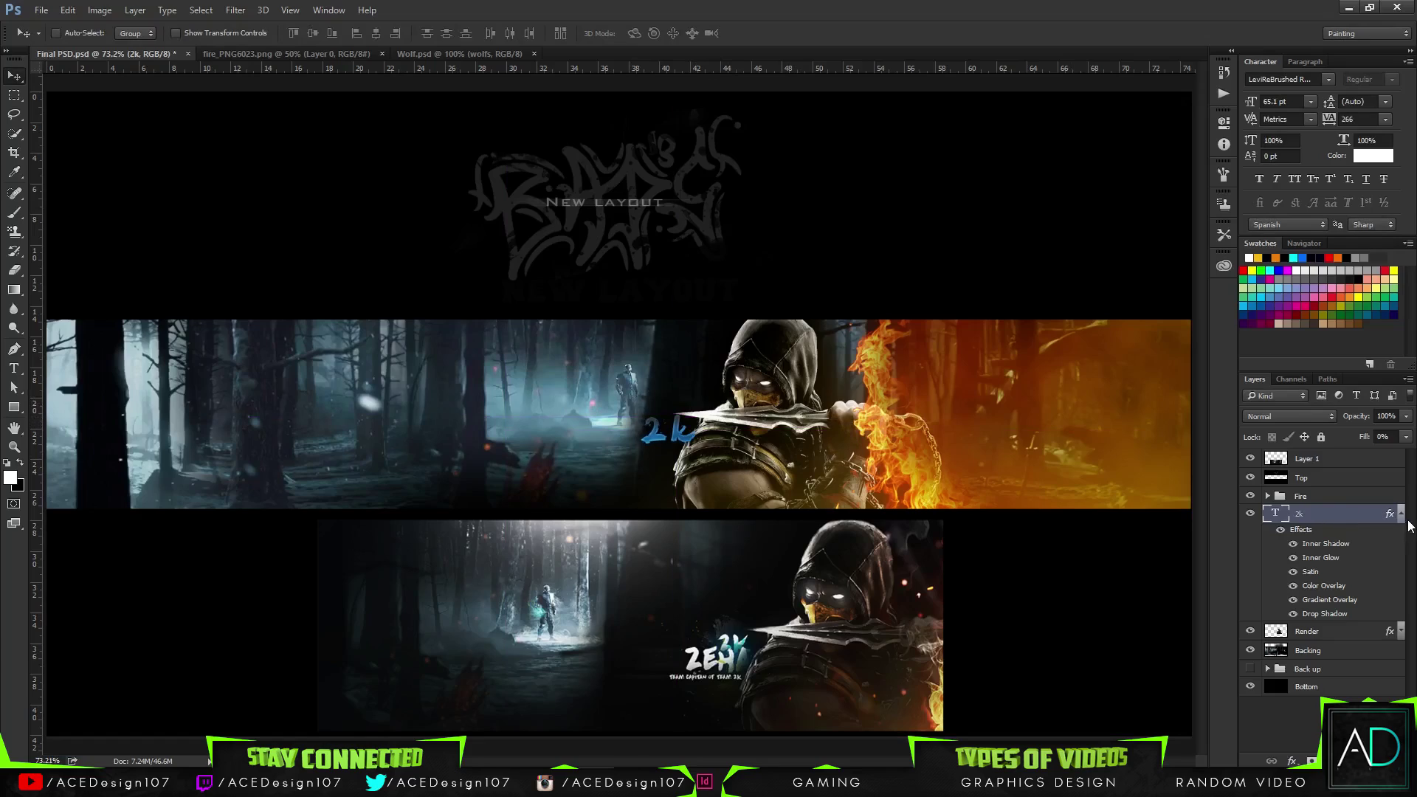
- Move the 2k layer below Render and shift the text slightly away from Scorpion's arm
click(1401, 514)
drag(1353, 515, 1332, 544)
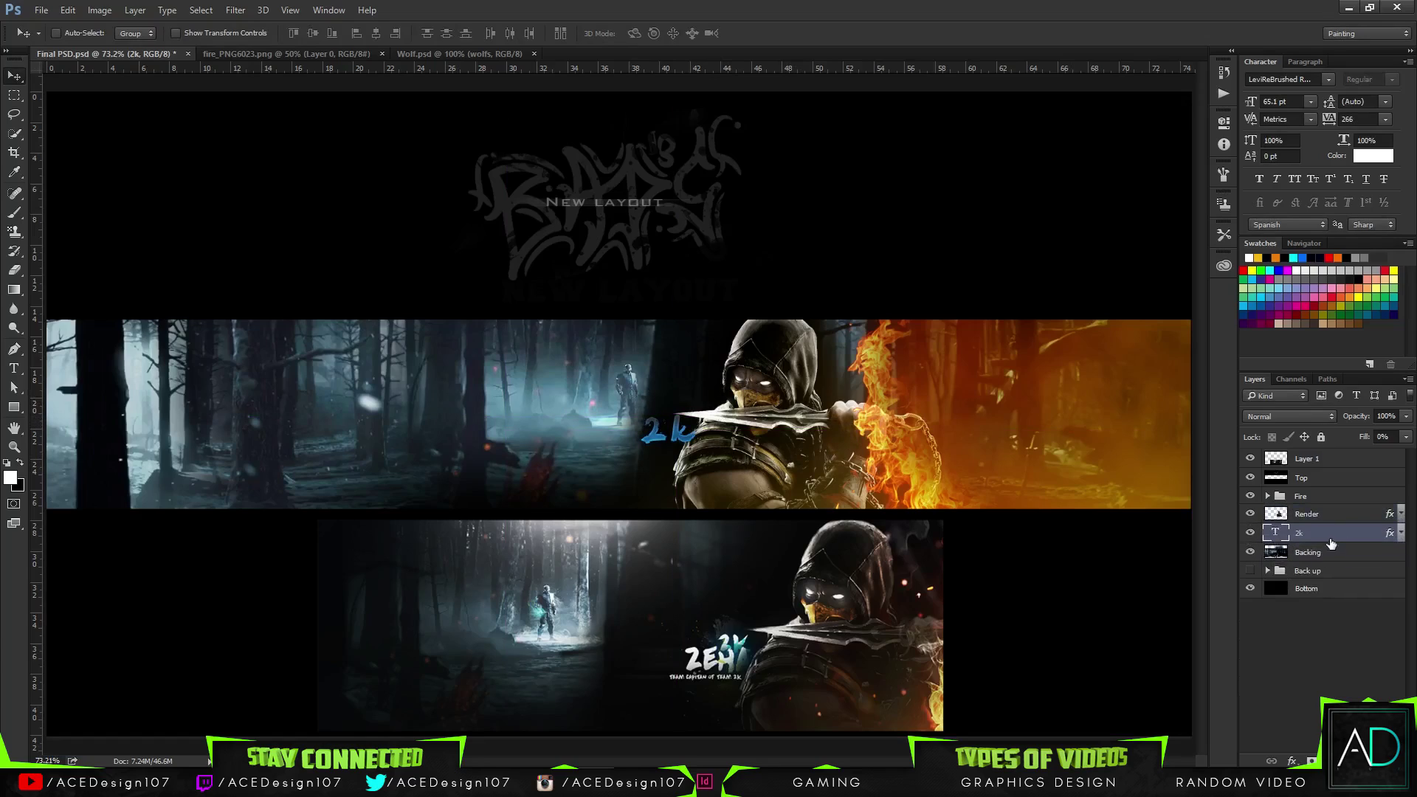
drag(812, 500, 809, 497)
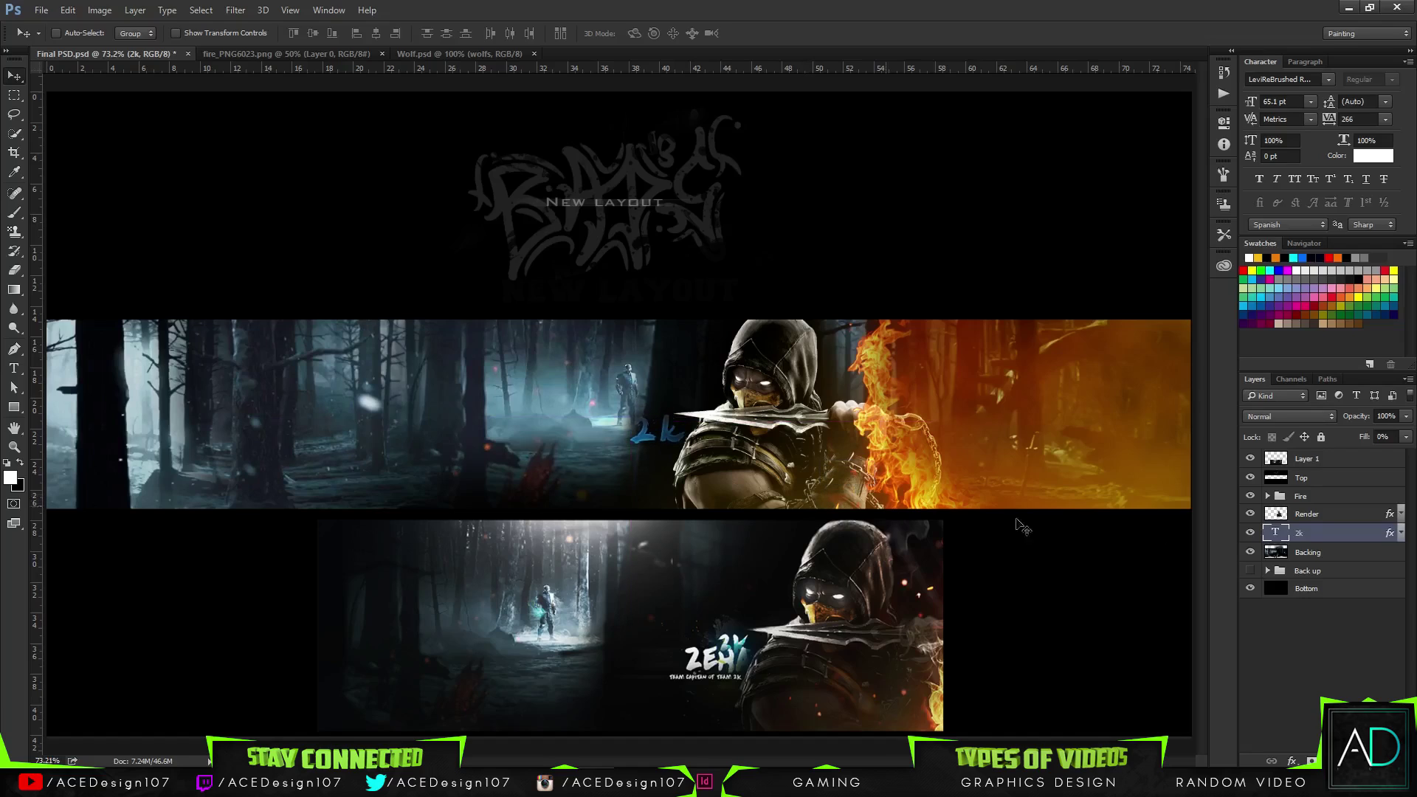
- Rasterize the Render layer's style and softly erase its dark shadow around the 2k text
click(1338, 517)
key(e)
right_click(1355, 513)
click(1225, 310)
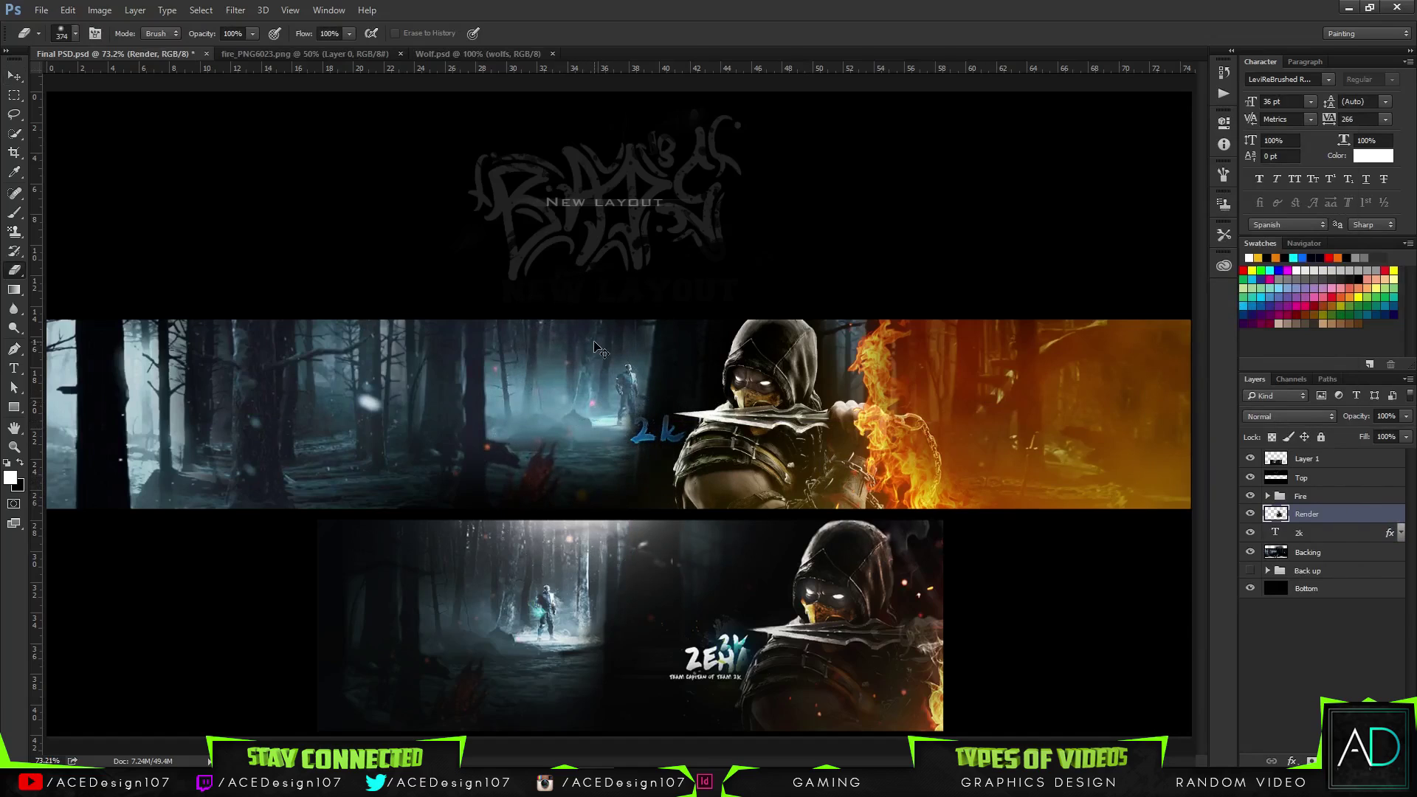
mouse_move(588, 376)
mouse_down()
mouse_move(564, 412)
mouse_move(602, 344)
mouse_move(614, 348)
mouse_move(560, 393)
mouse_up()
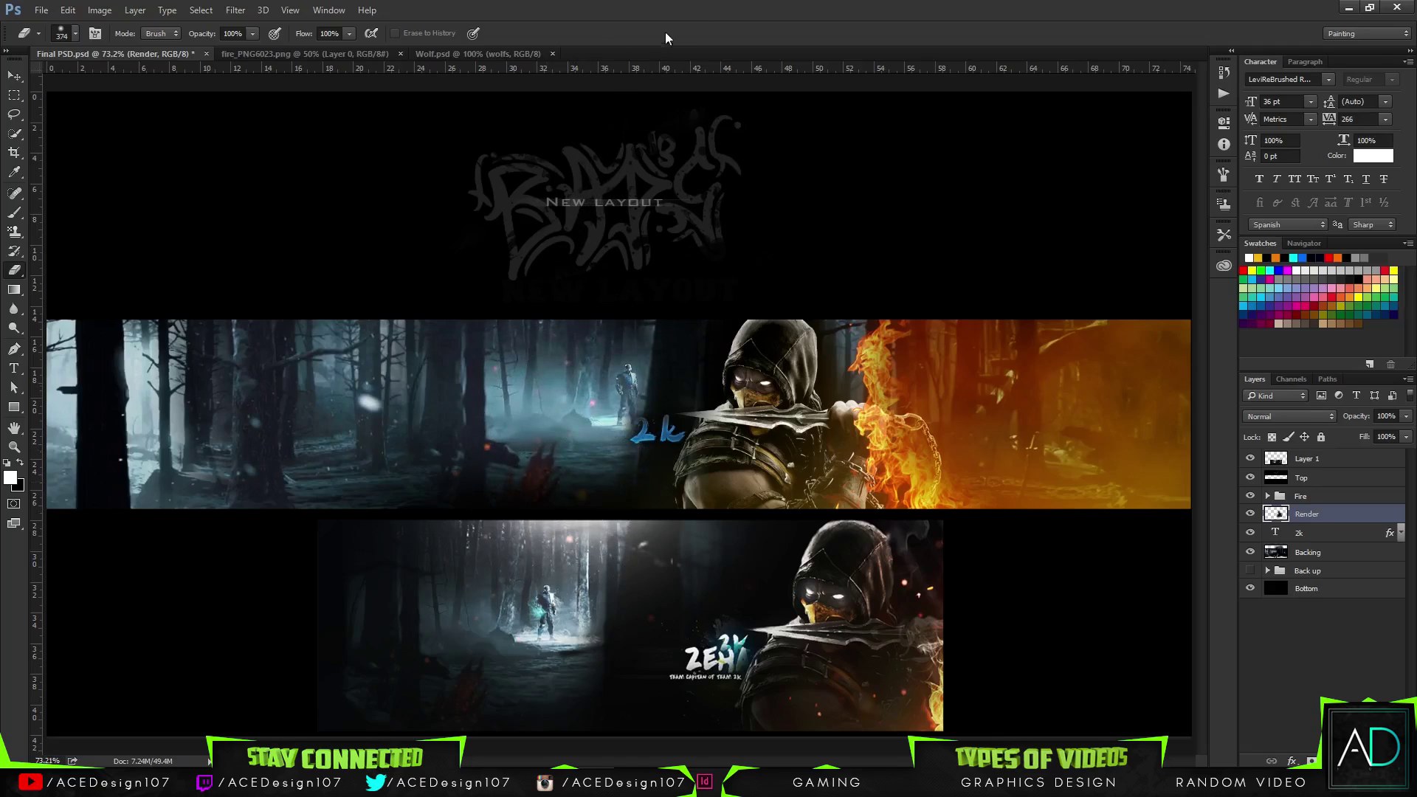
- Duplicate the 2k text, move the copy slightly lower and change its wording to ZEHA
click(1330, 532)
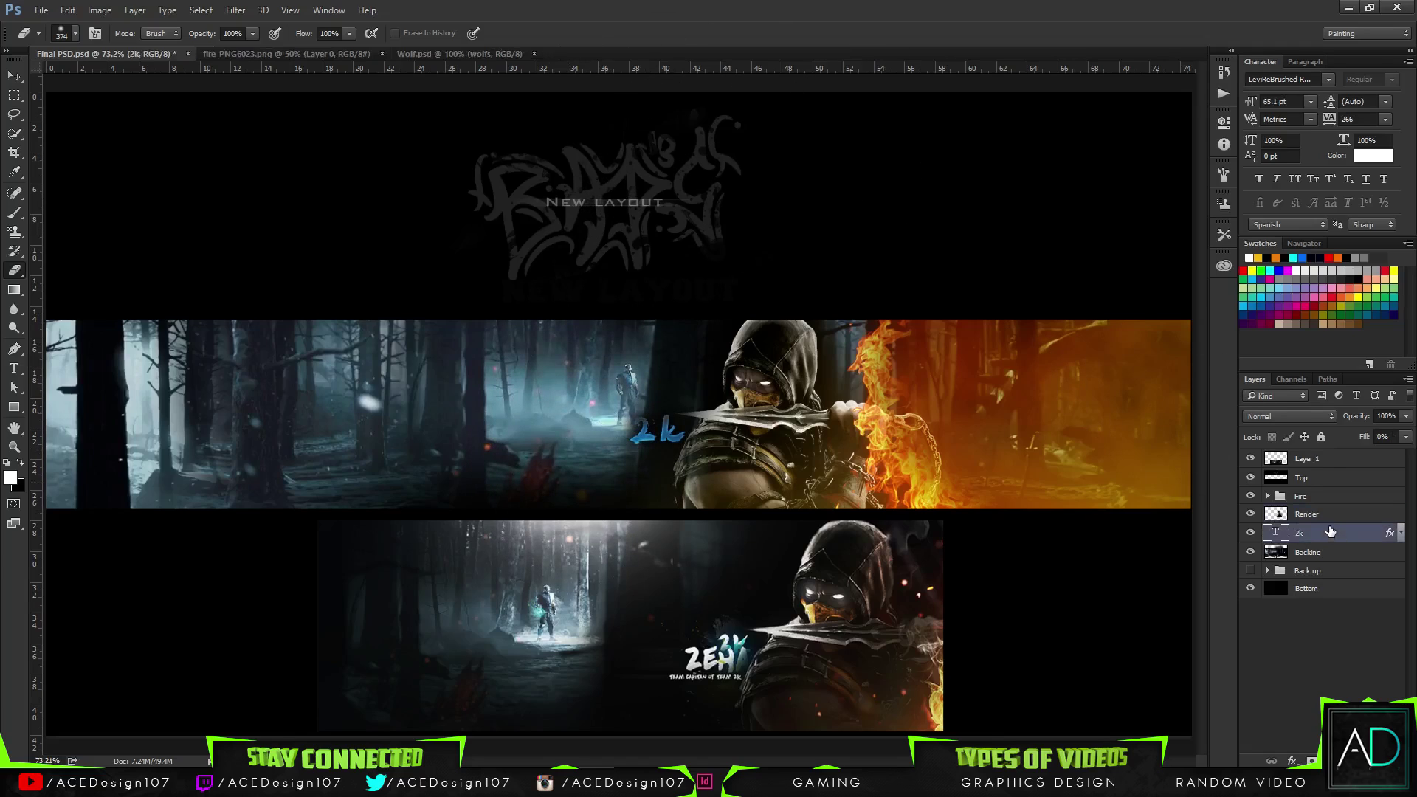
key(ctrl+j)
key(v)
drag(694, 417, 689, 436)
key(t)
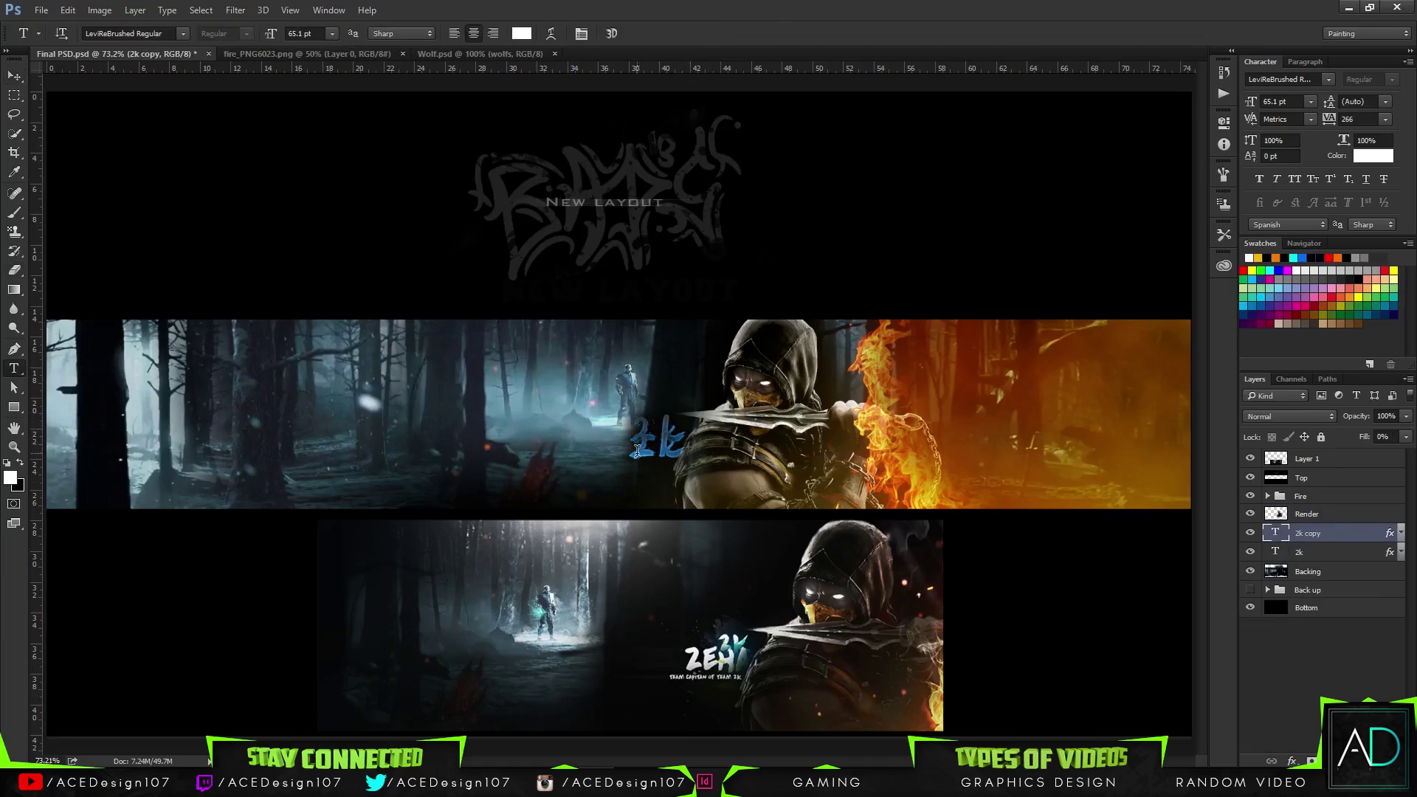
double_click(637, 450)
text(Zehi)
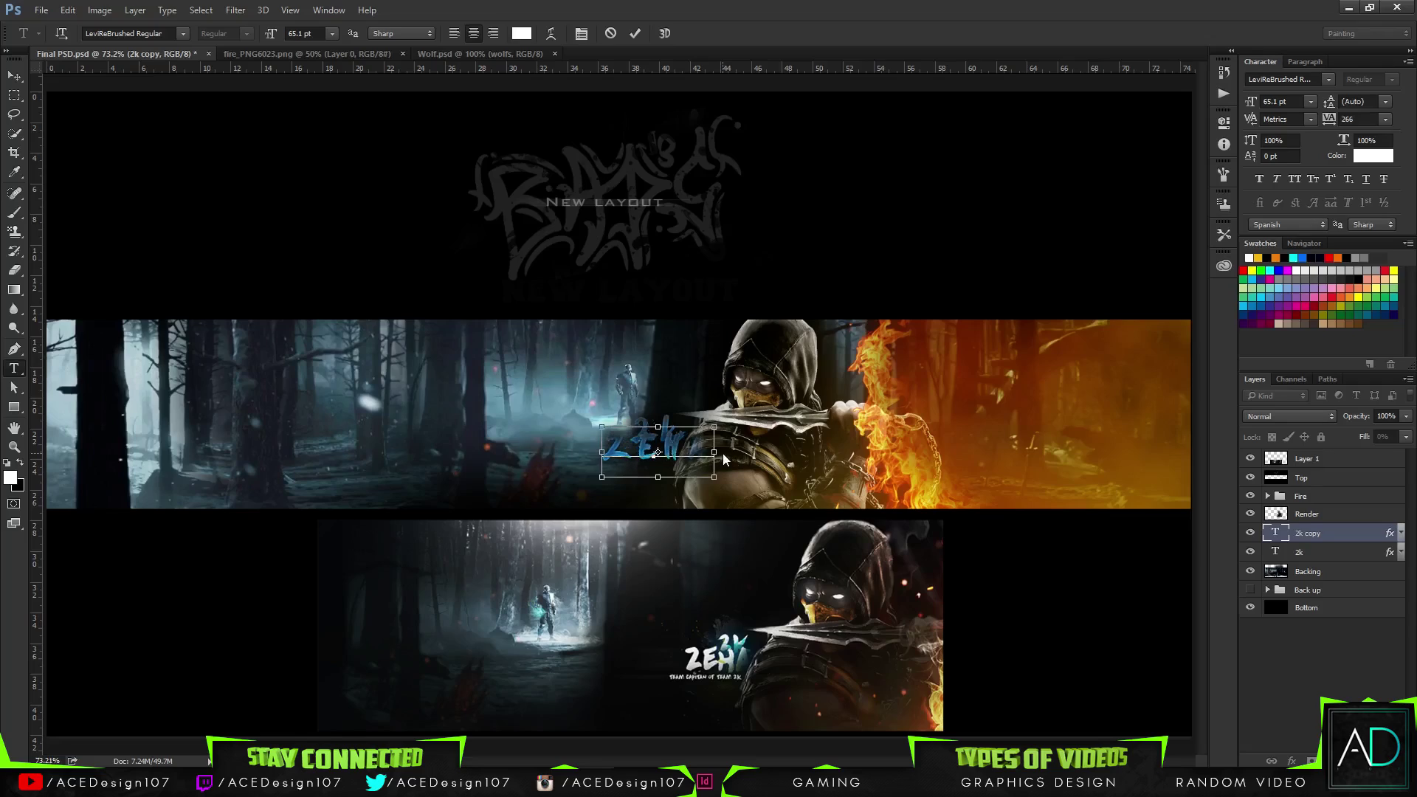
key(ctrl+Return)
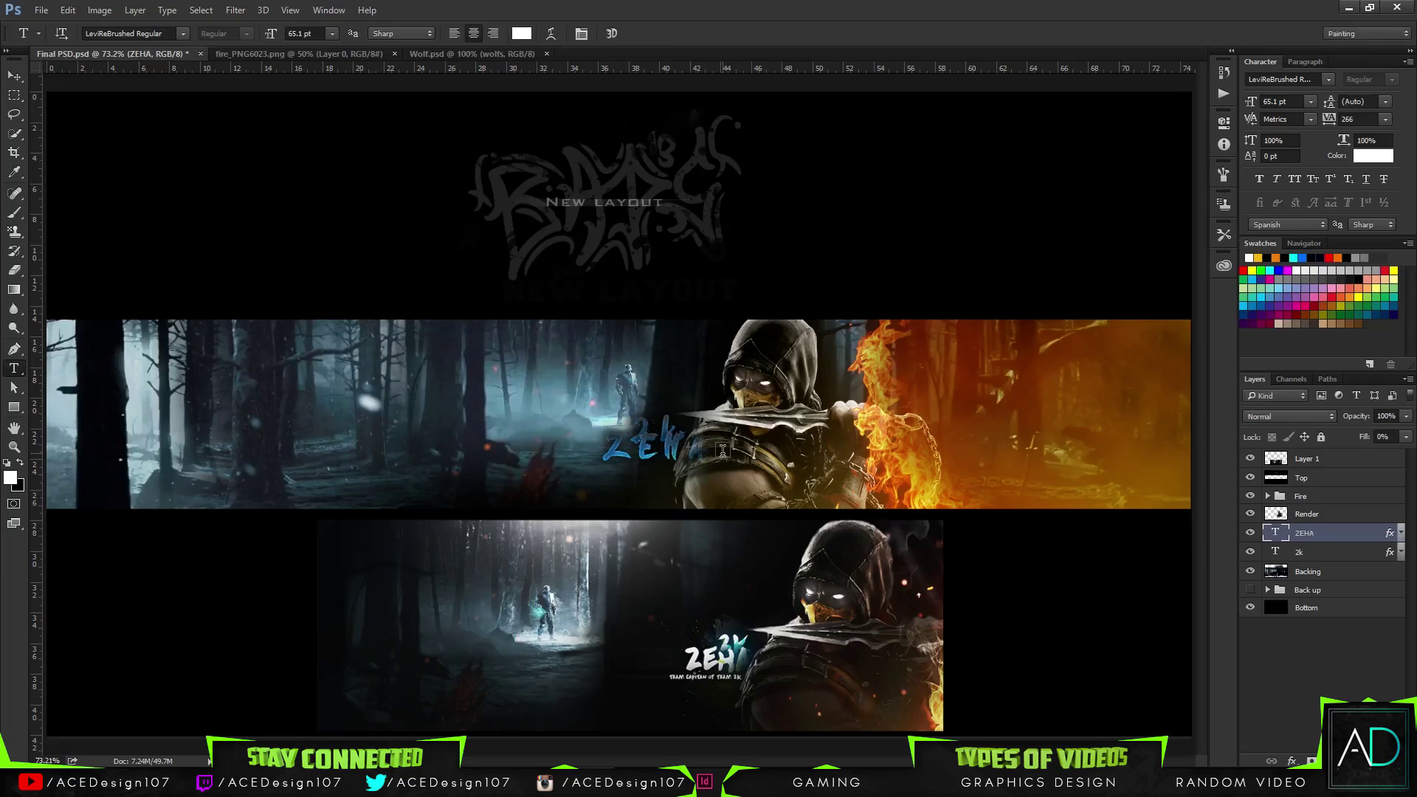
- Set the ZEHA text's tracking to 50 and move the text slightly away from Scorpion's arm
double_click(621, 426)
click(1385, 119)
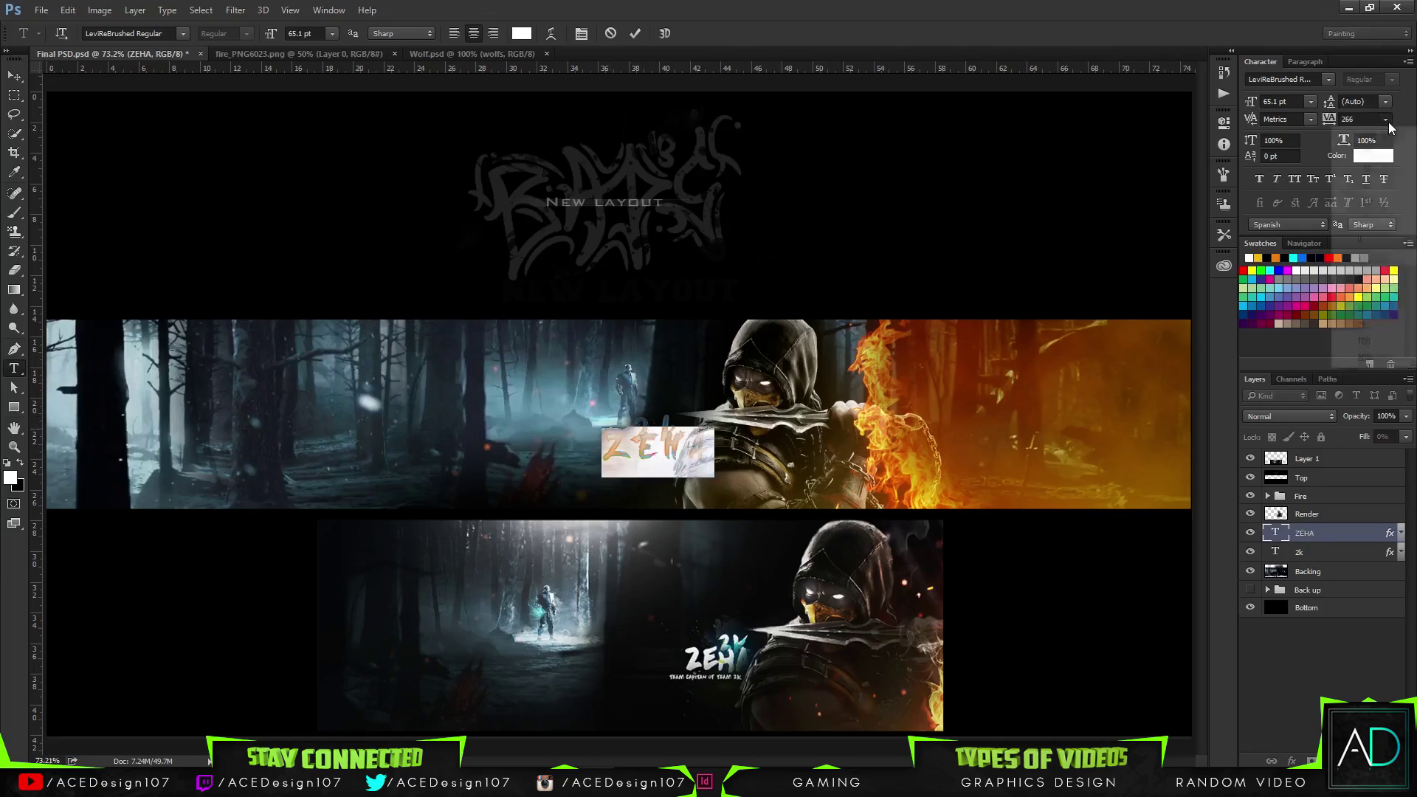
click(1358, 341)
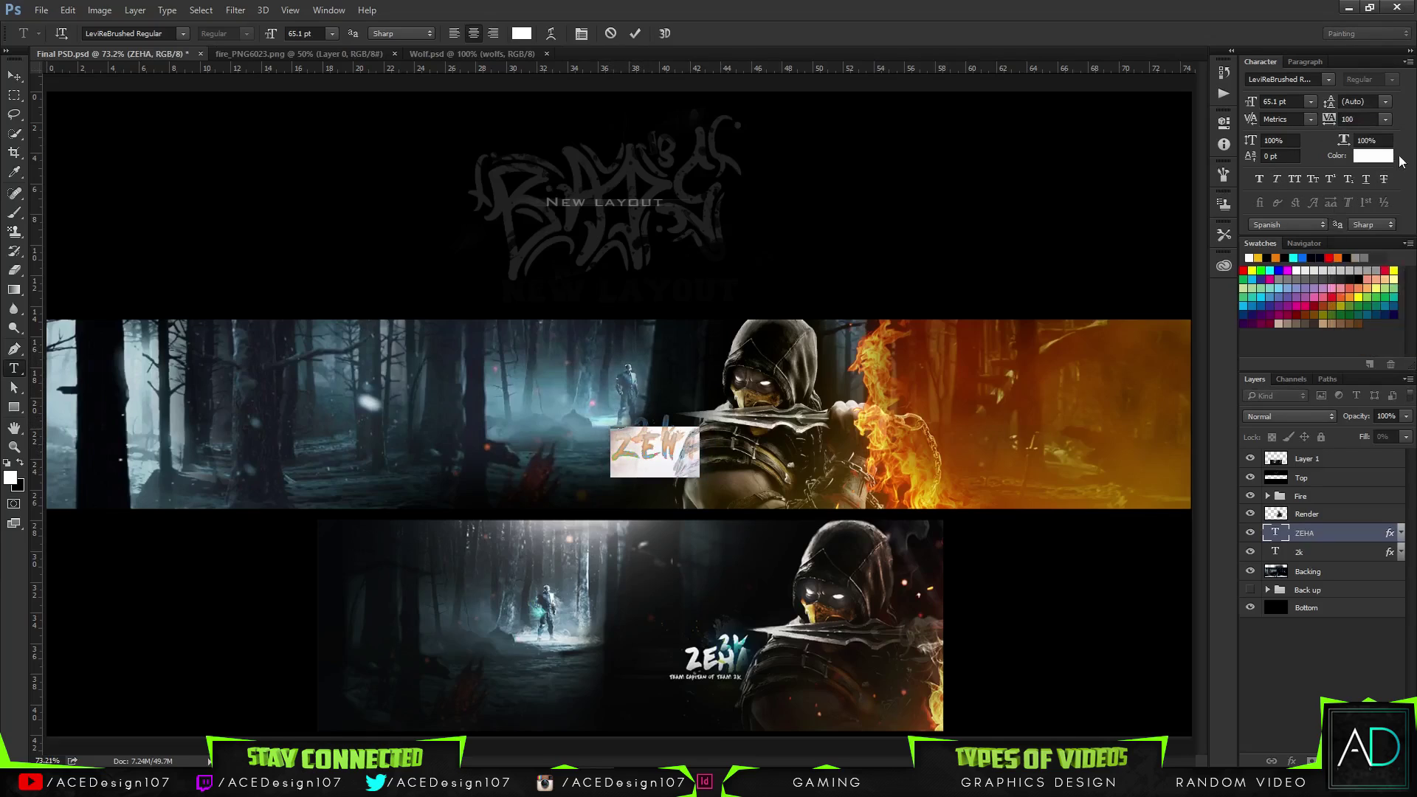
click(1386, 120)
click(1362, 309)
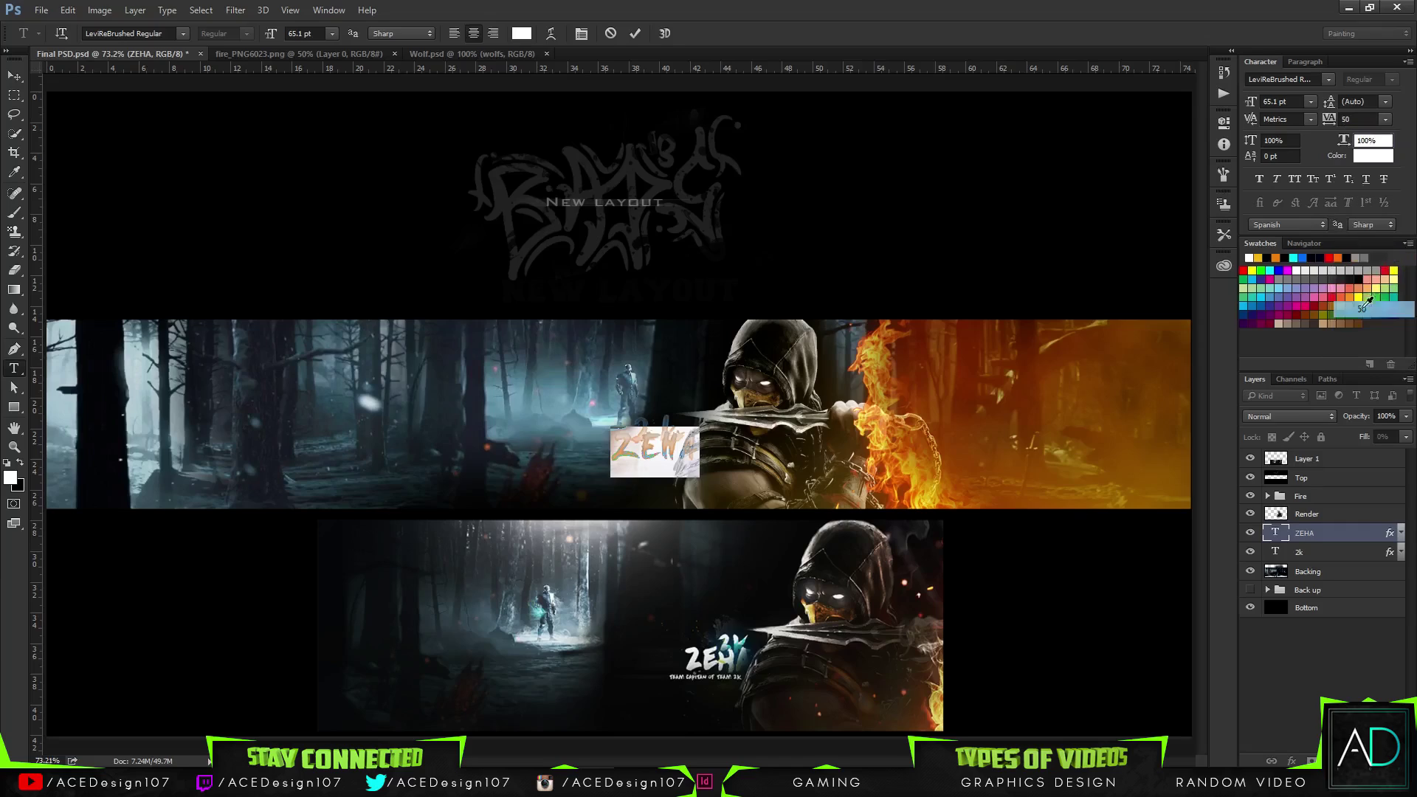
click(635, 33)
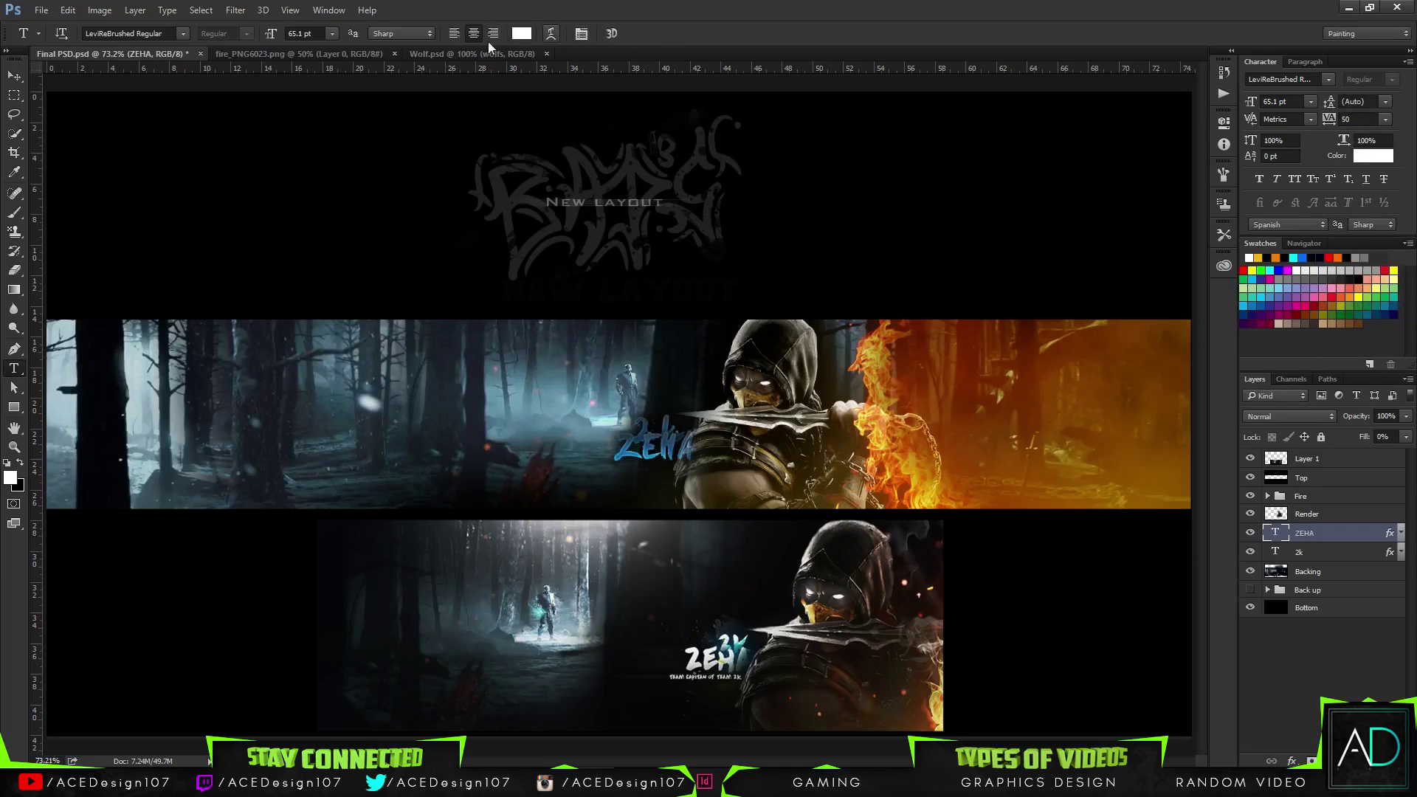
key(v)
drag(744, 425, 736, 436)
- Copy the layer style of the second wolfs layer in Wolf.psd and paste it onto the ZEHA text in Final PSD.psd
click(468, 55)
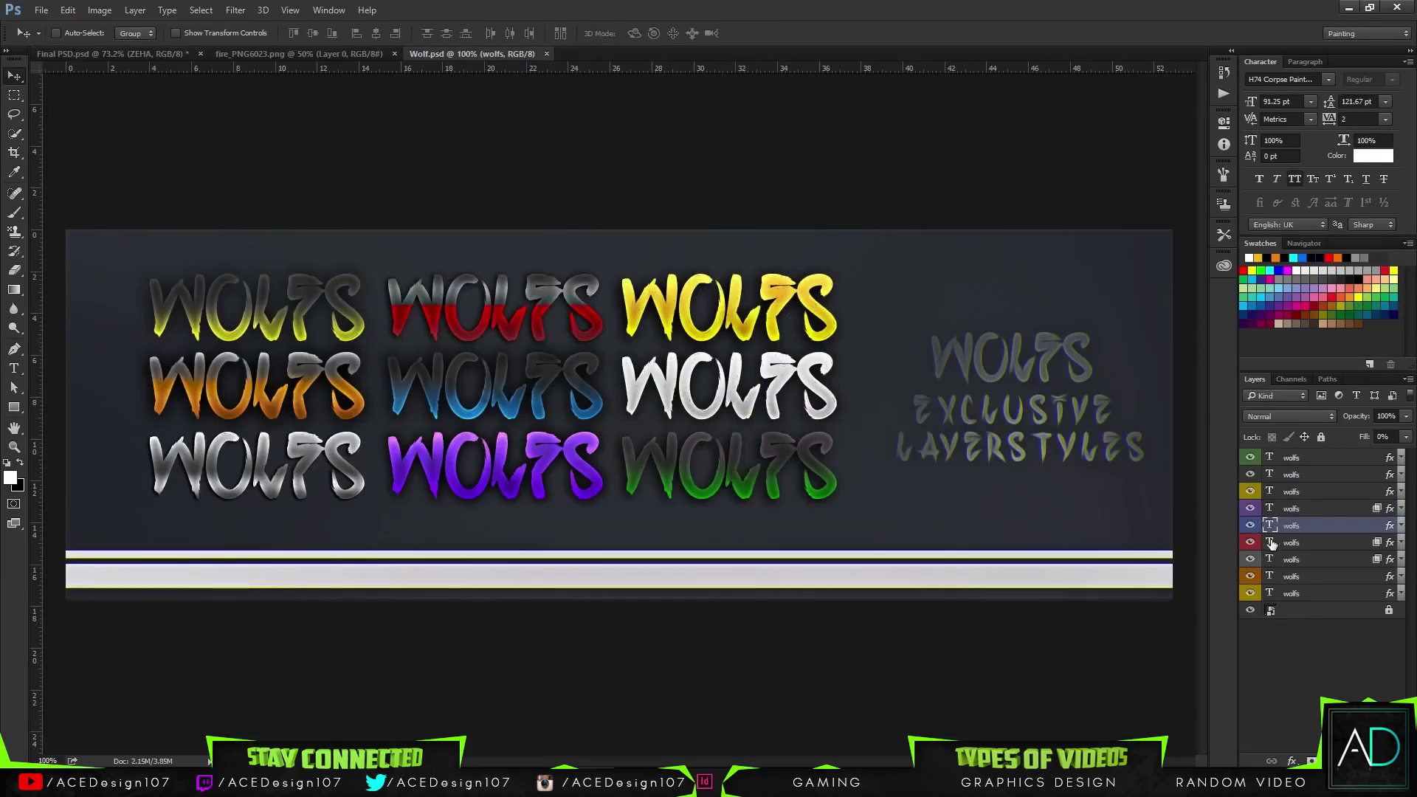
right_click(1330, 472)
click(1013, 590)
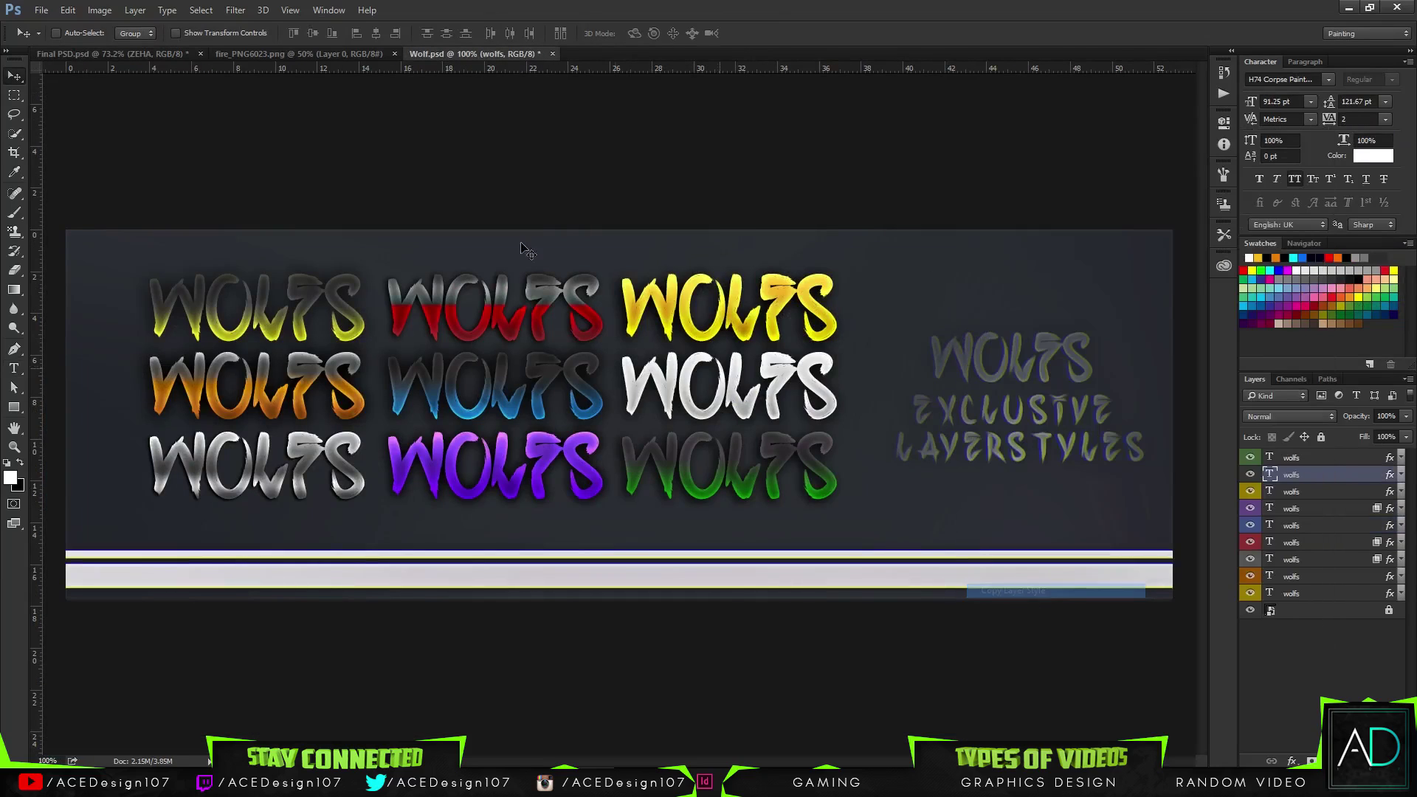
click(64, 56)
right_click(1321, 538)
click(982, 605)
- Position the white ZEHA text just below the 2k text, overlapping its lower edge
drag(665, 490, 668, 481)
mouse_move(1334, 538)
mouse_down()
mouse_move(1324, 561)
mouse_move(1343, 527)
mouse_up()
drag(732, 500, 738, 501)
key(Down)
key(Down)
key(Down)
key(Down)
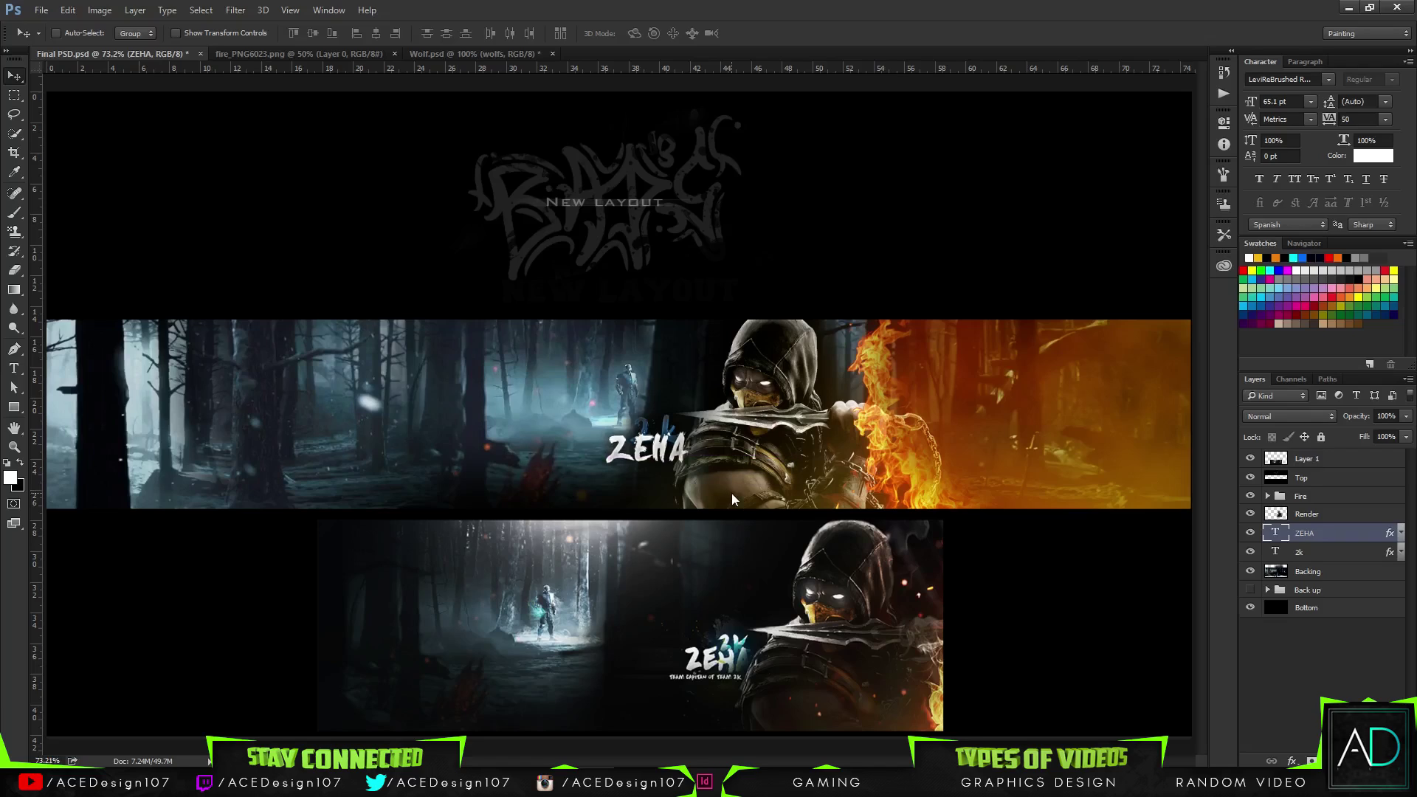
- Duplicate the Render layer and combine the copies into a single Render layer to strengthen the faded blade tip
click(1348, 513)
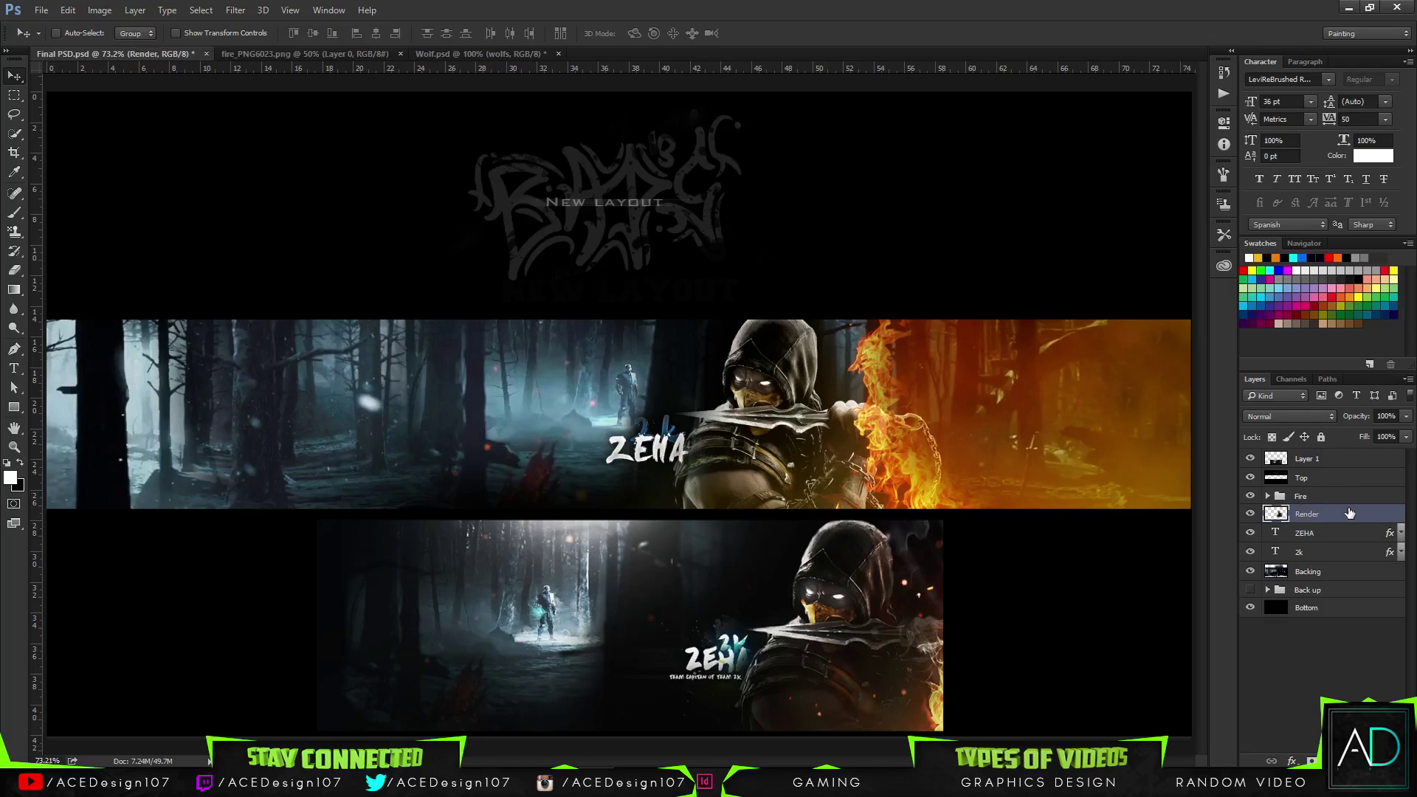
key(i)
key(ctrl+k)
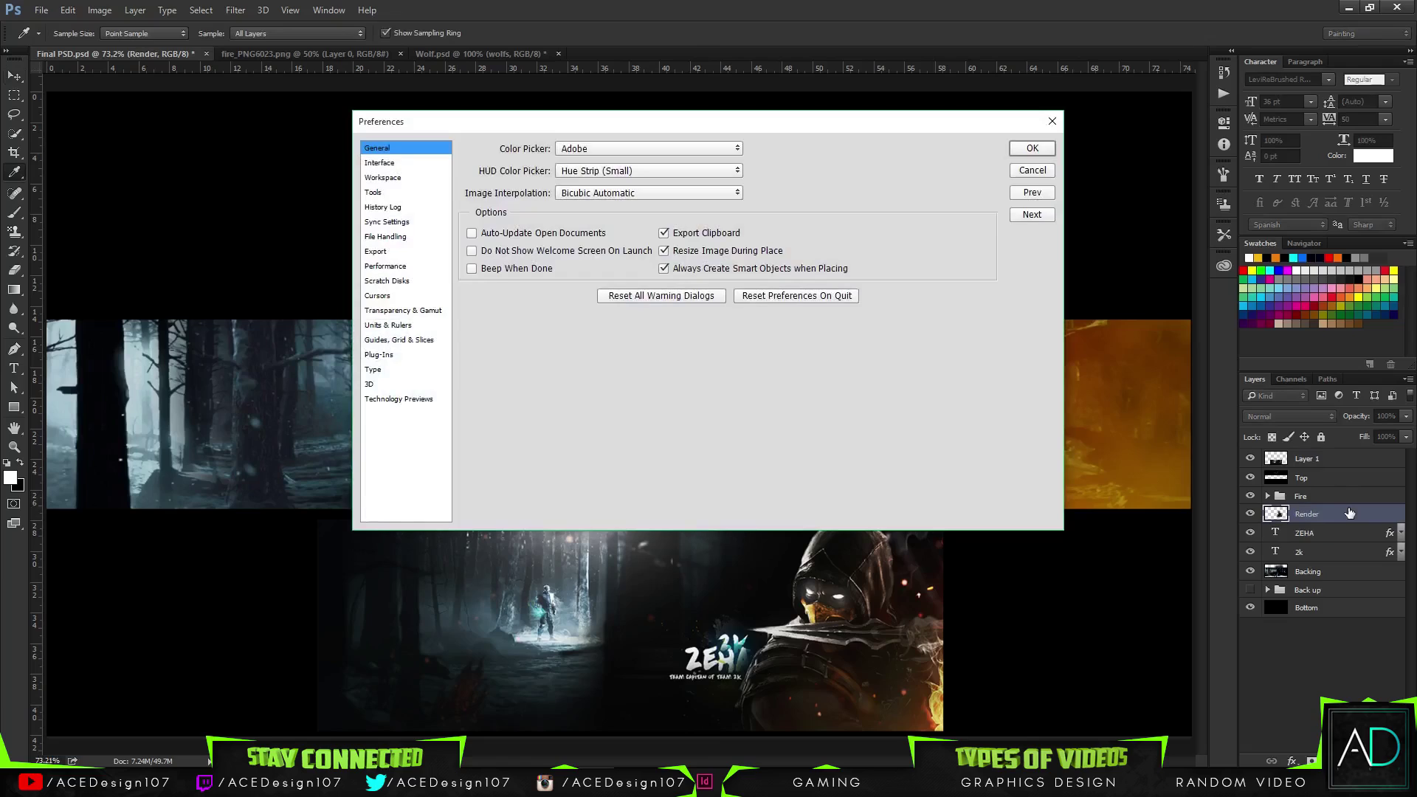
key(Escape)
key(v)
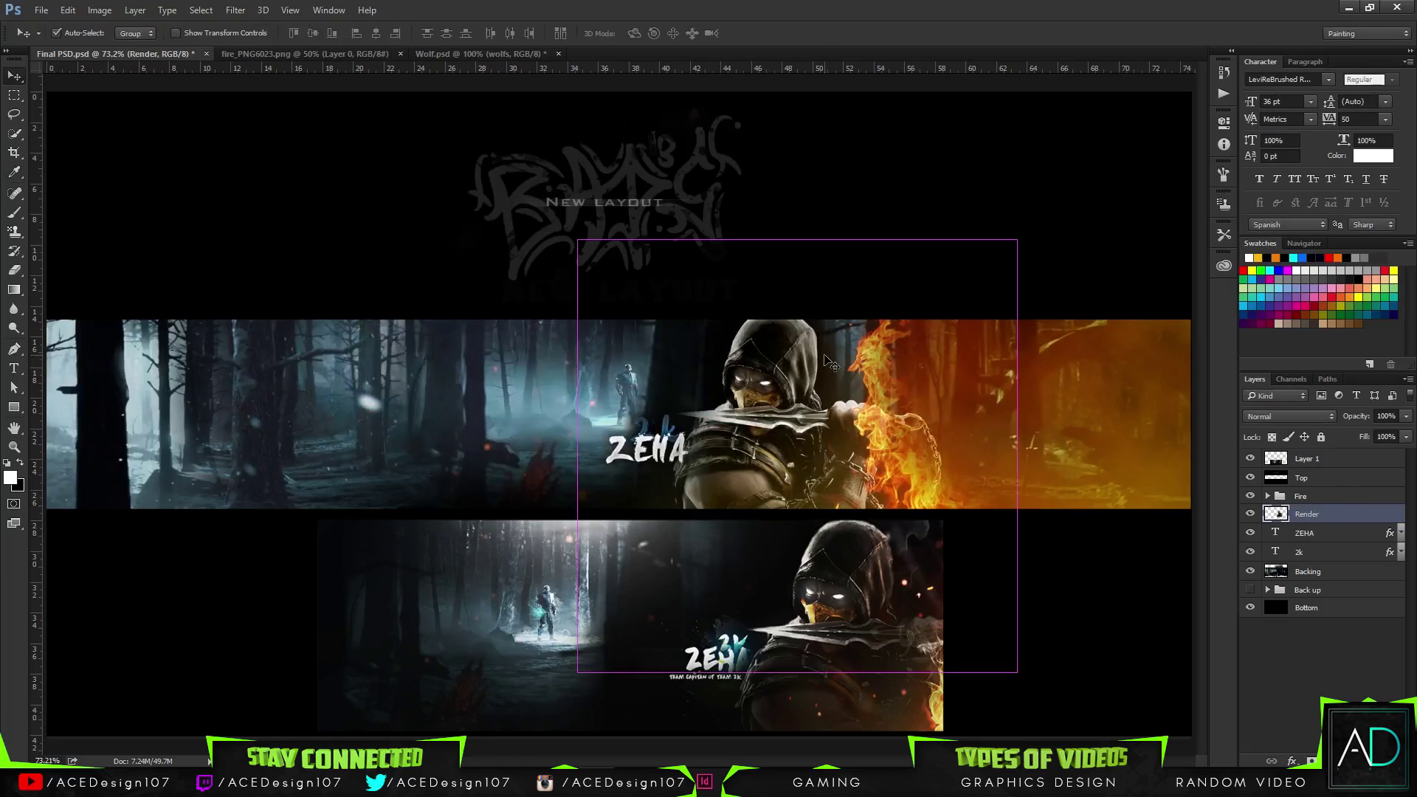
key(ctrl+j)
key(ctrl+j)
key(ctrl+j)
key(ctrl+alt+z)
key(ctrl+alt+z)
key(ctrl+alt+z)
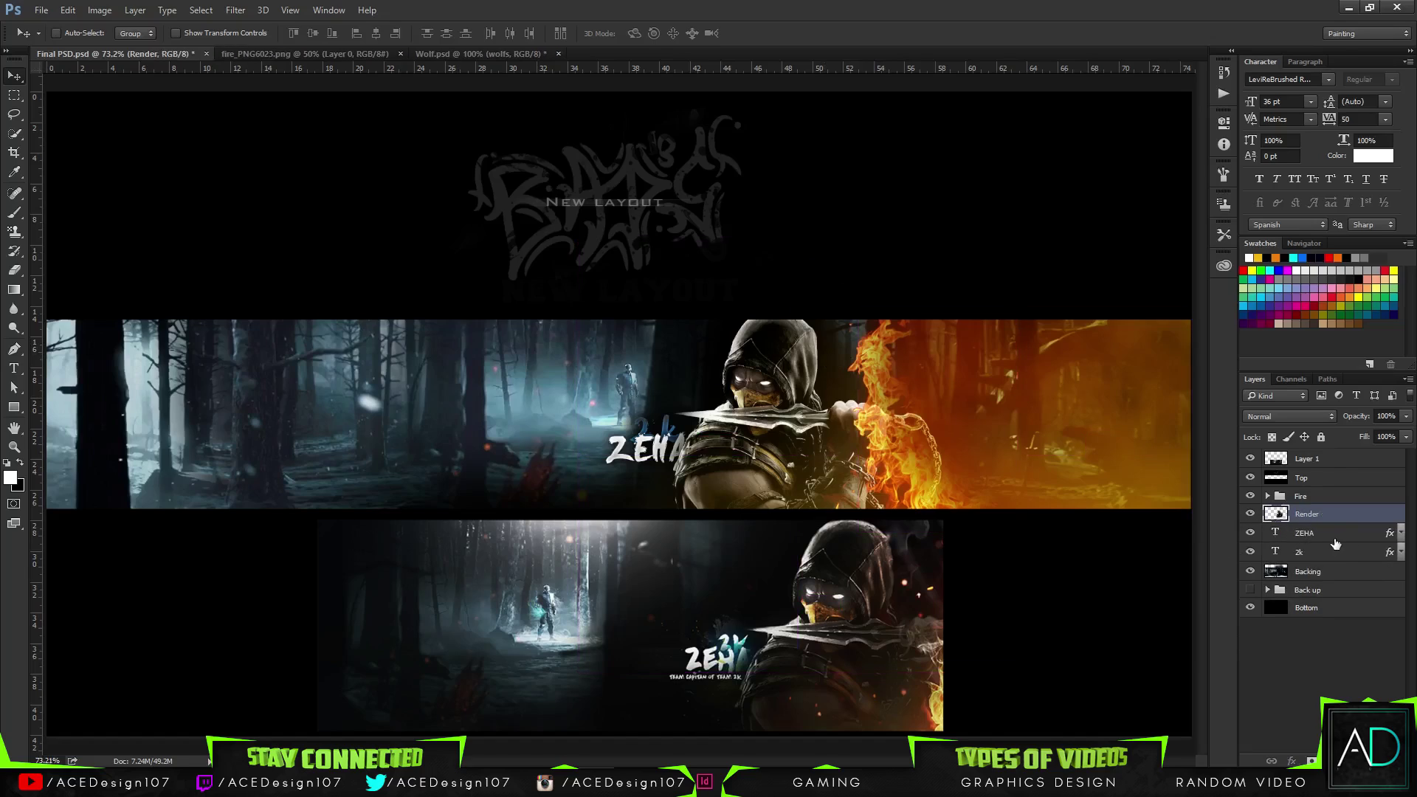
- Nudge the ZEHA text down and away from Scorpion, and rotate it slightly counterclockwise
click(1334, 537)
key(Down)
key(Down)
key(Down)
key(Down)
key(Down)
key(Left)
key(Left)
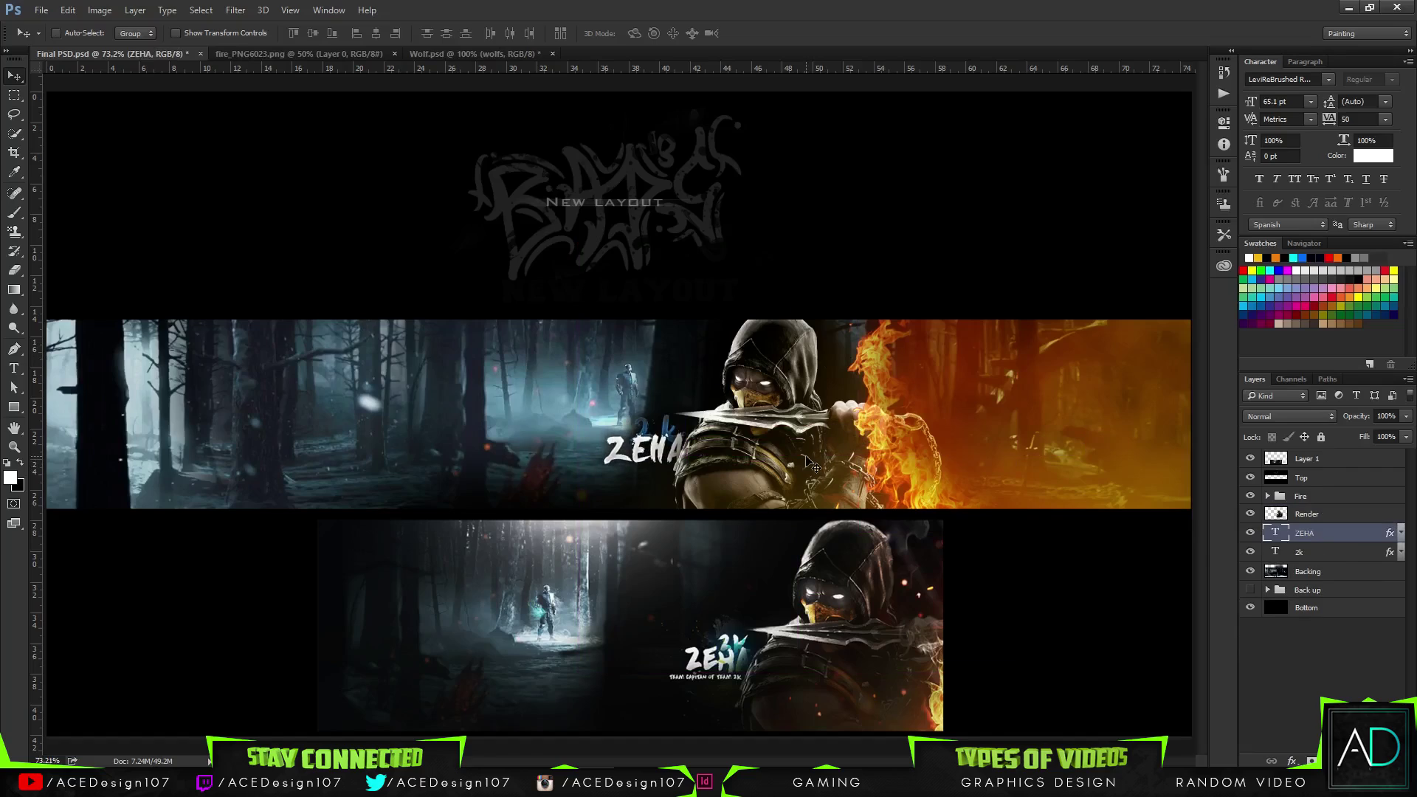
key(ctrl+t)
drag(586, 483, 600, 491)
key(Return)
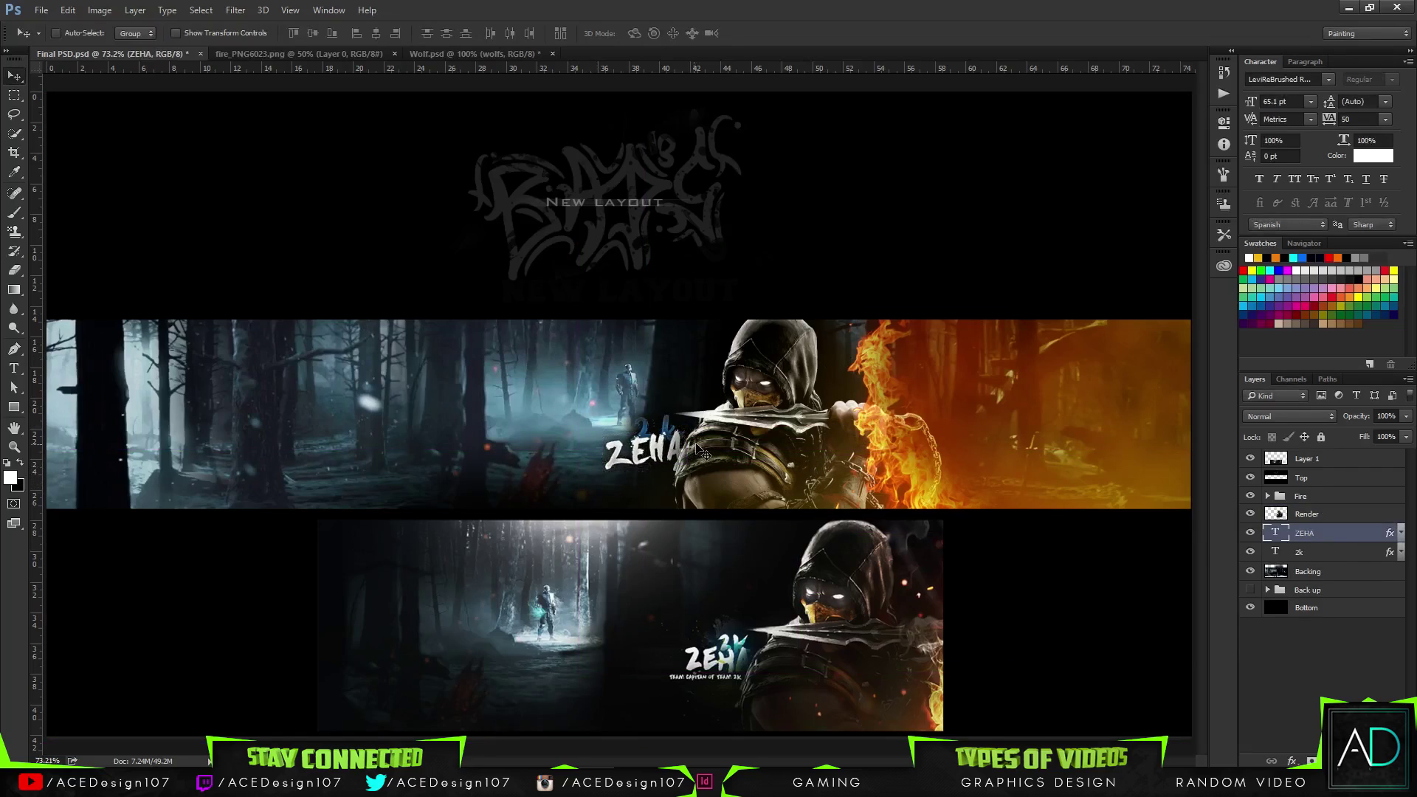
- Fine-tune the horizontal position of the tilted ZEHA text beside Scorpion's arm
key(Left)
key(Left)
key(Left)
key(Left)
key(Left)
key(Left)
key(Left)
key(Left)
key(Left)
key(Left)
key(Left)
key(Left)
key(Left)
key(Left)
key(Left)
key(Left)
key(Left)
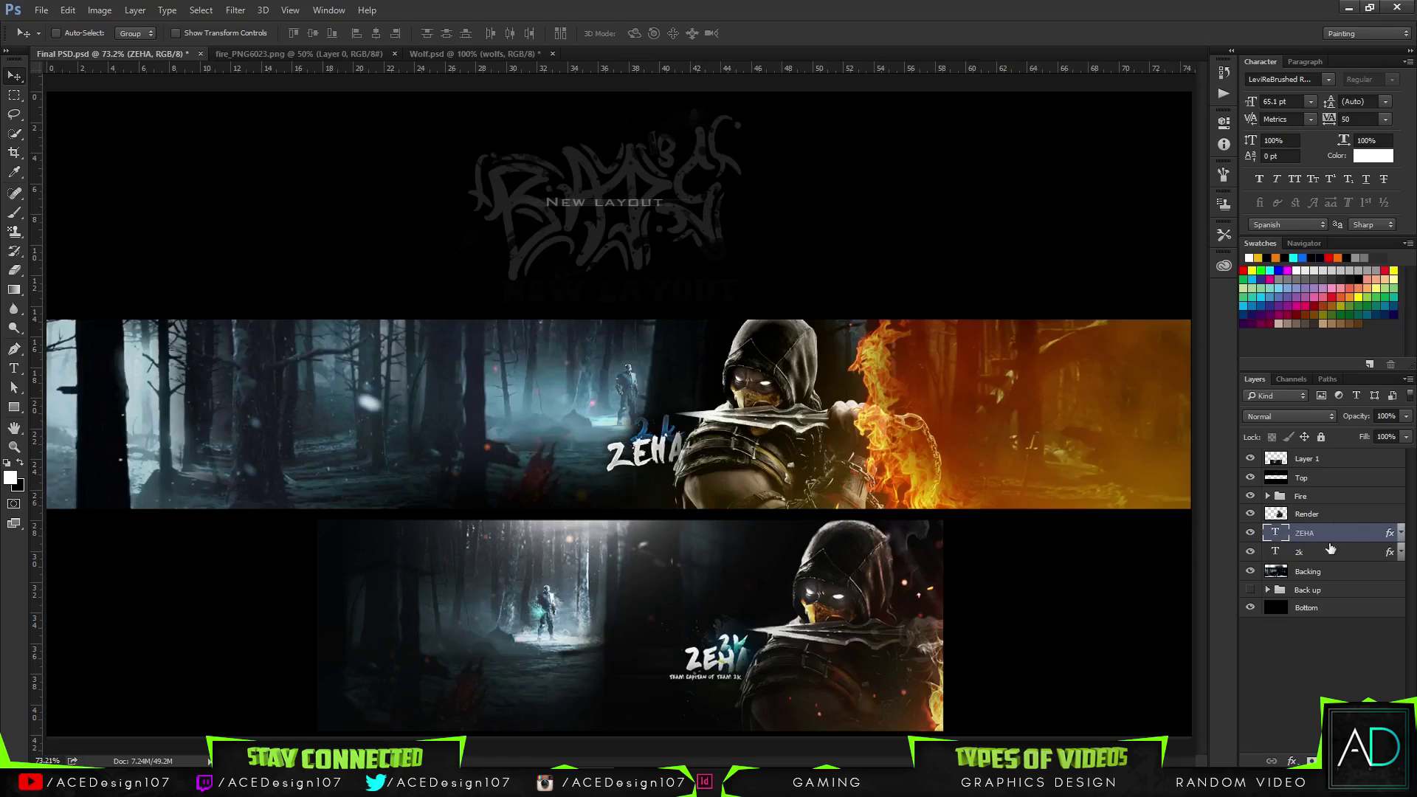
- Rotate the 2k text slightly and nudge it up and to the left above ZEHA
click(1328, 552)
key(ctrl+t)
drag(611, 403, 616, 396)
key(Up)
key(Up)
key(Up)
key(Up)
key(Left)
key(Return)
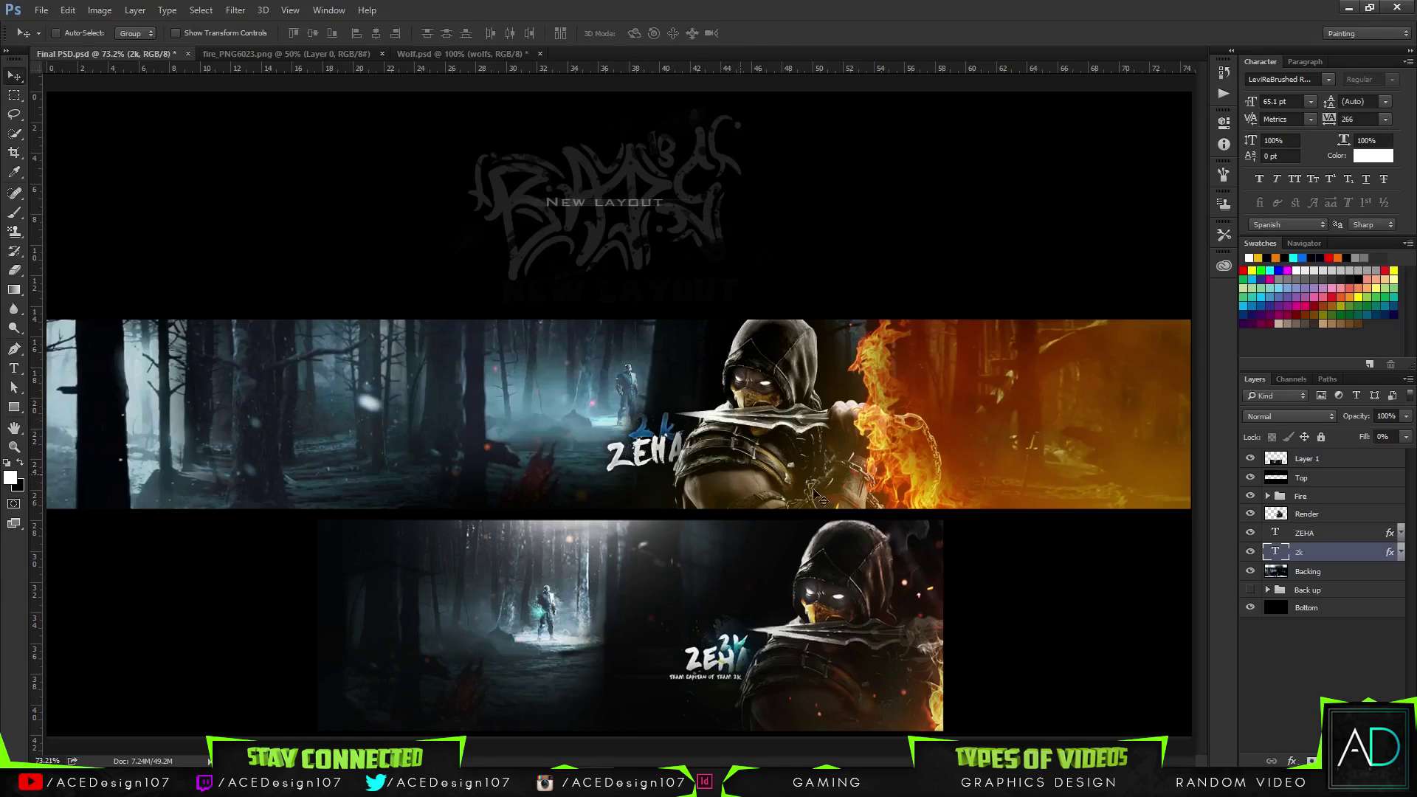
- Rasterize the layer style of the 2k text and shift its hue to -12 with Hue/Saturation
right_click(1327, 552)
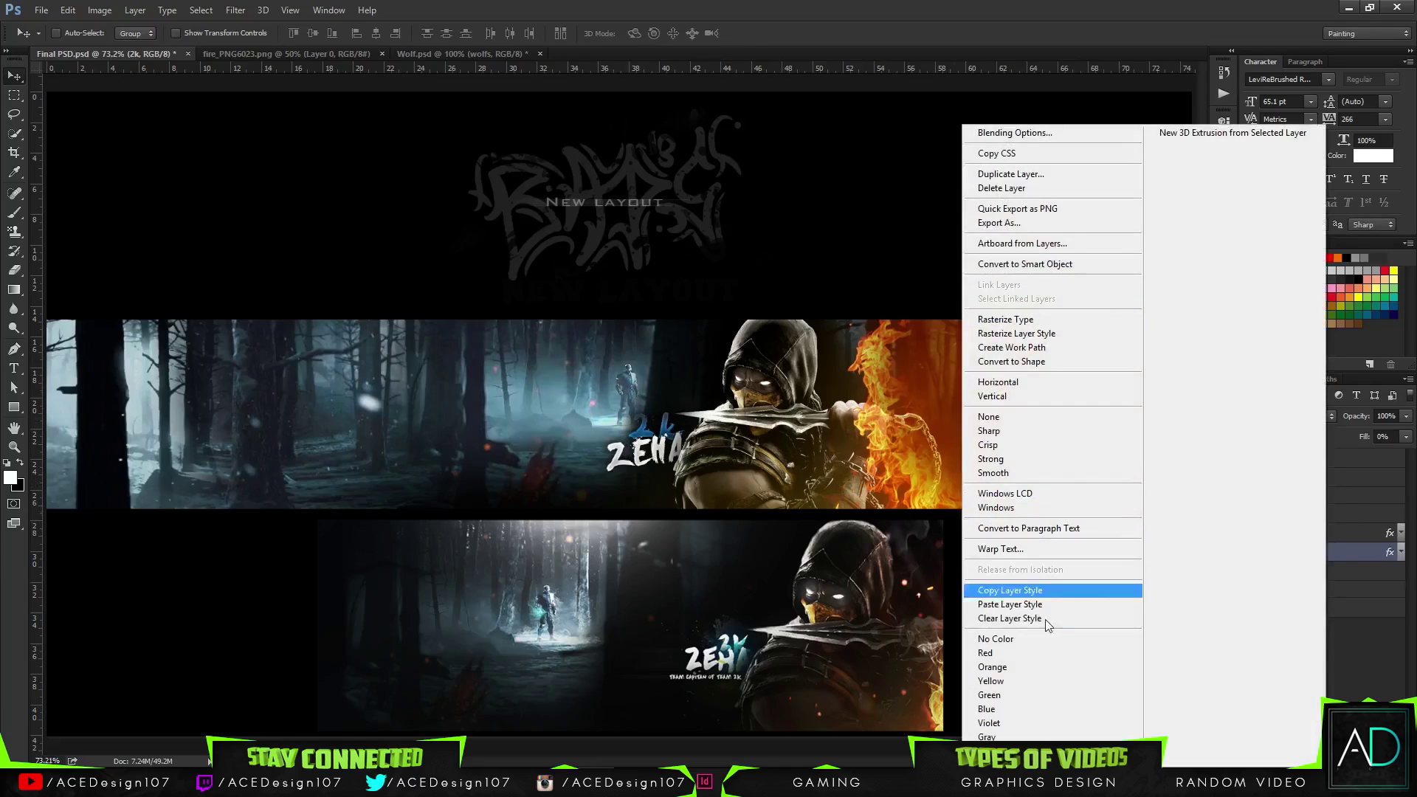
click(1019, 334)
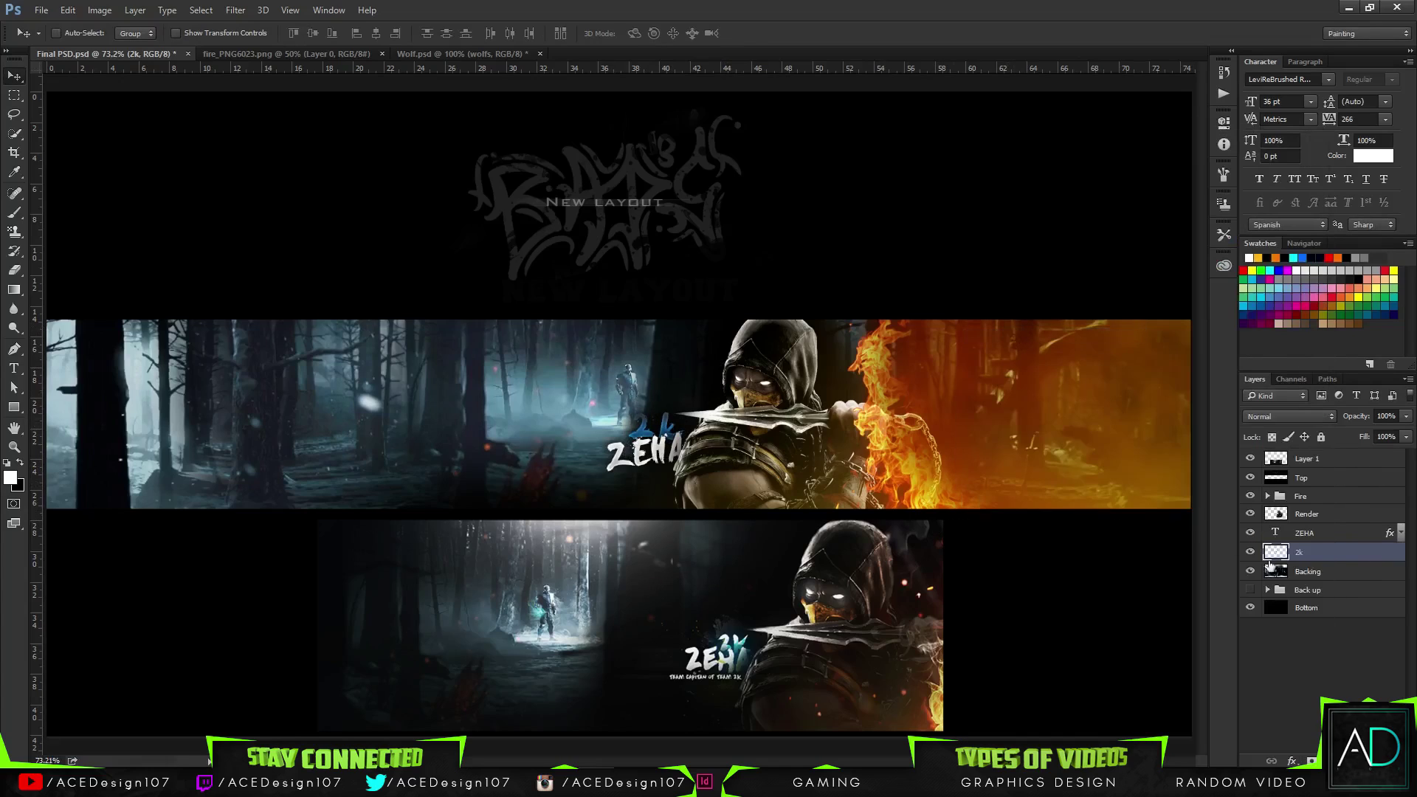
key(ctrl+u)
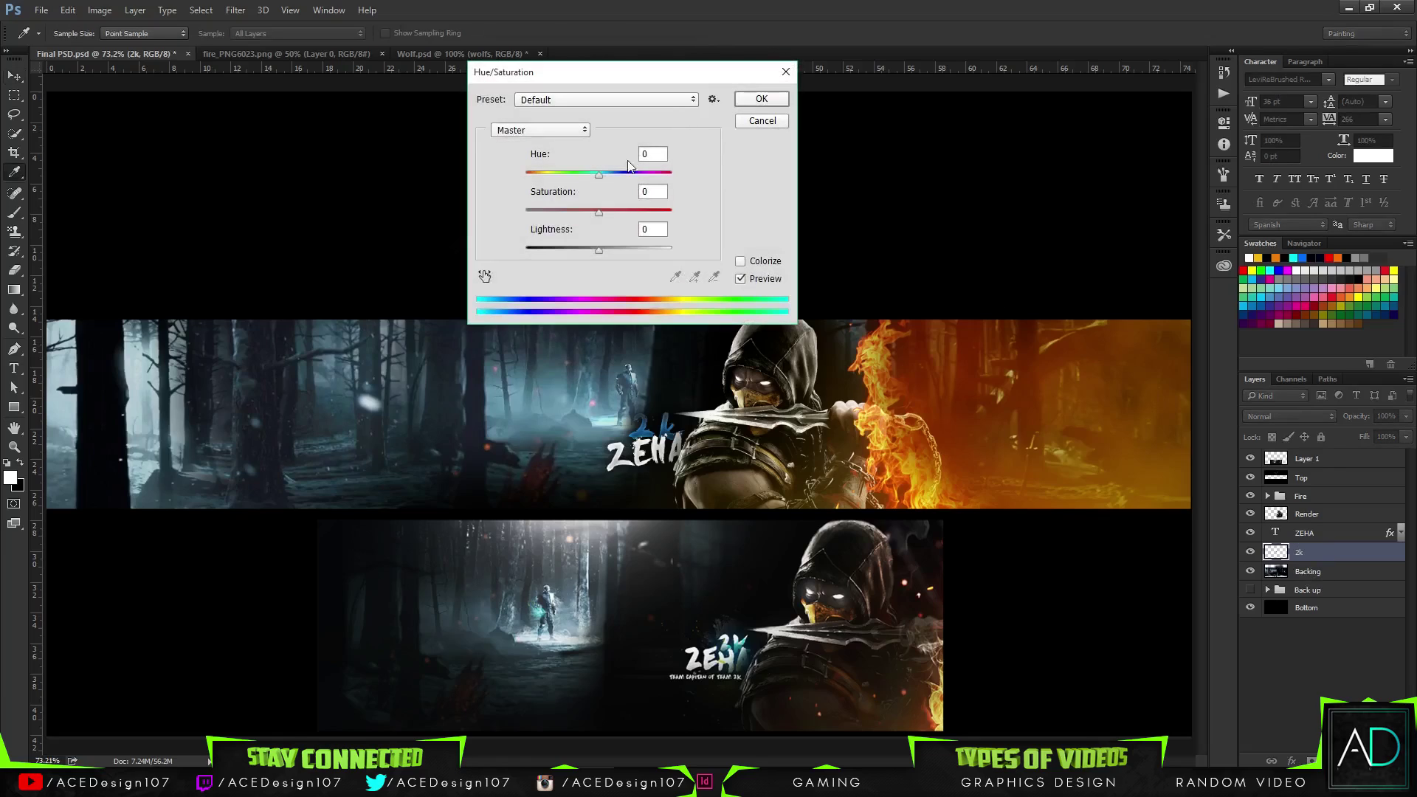
drag(606, 174, 588, 170)
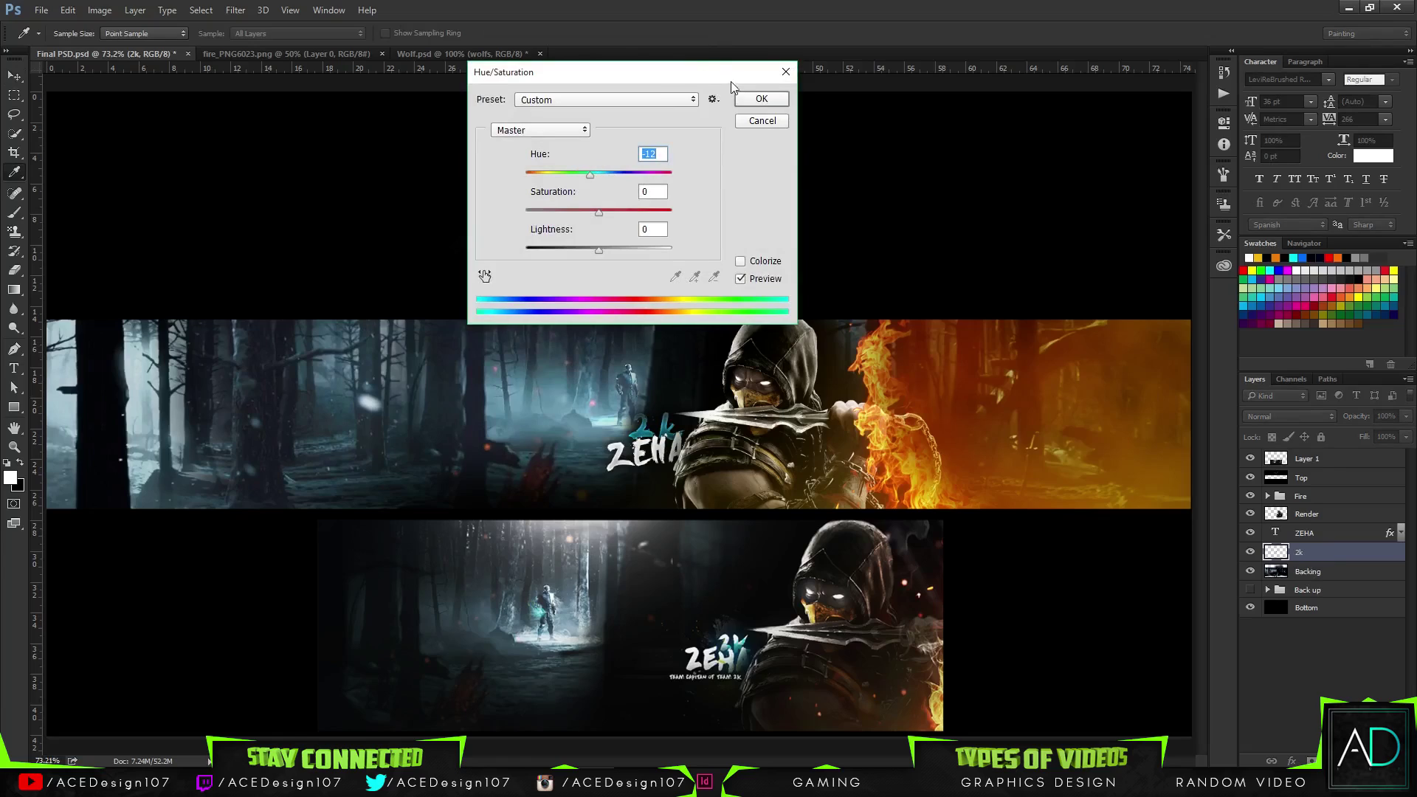
click(761, 98)
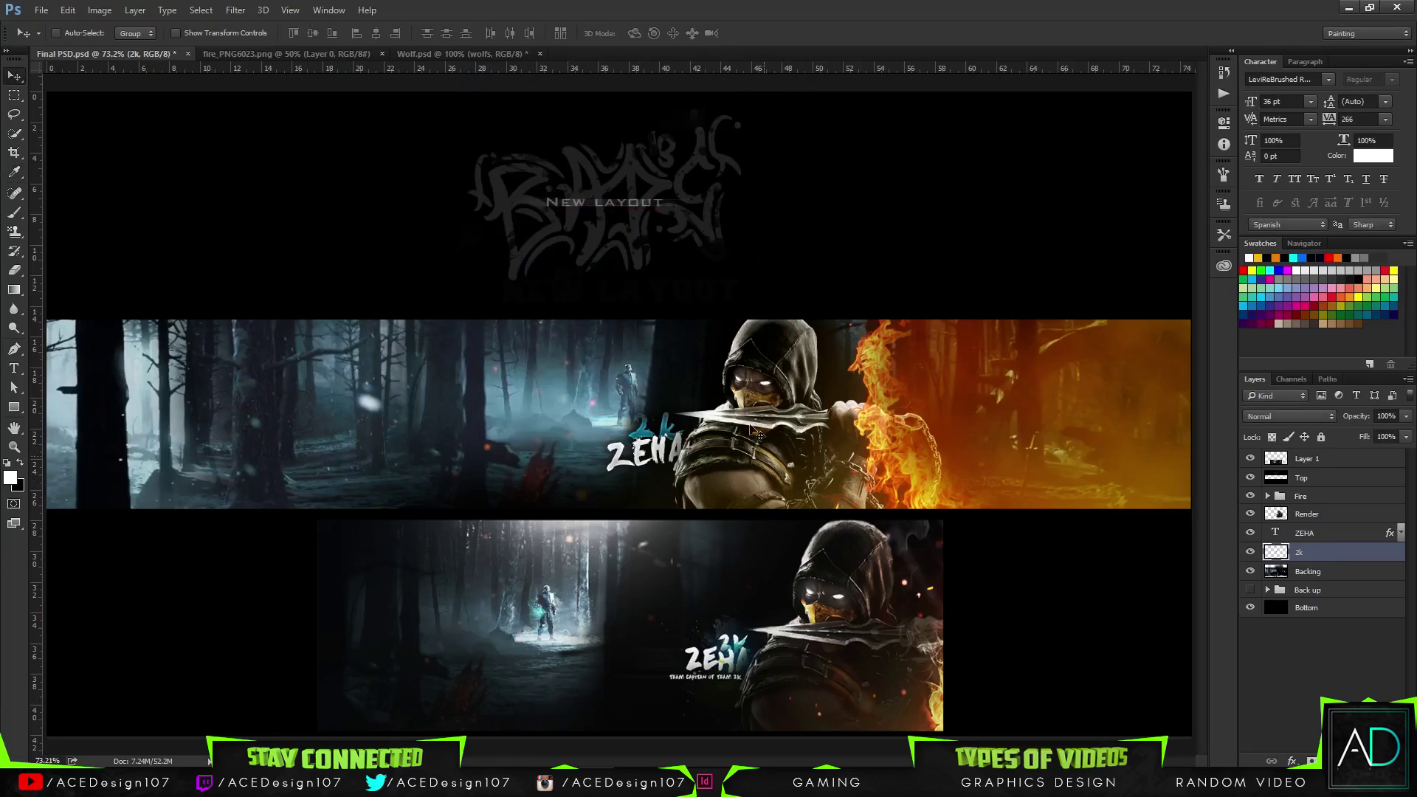
- Group the ZEHA and 2k layers and name the group Text
shift+click(1351, 534)
key(ctrl+g)
double_click(1303, 532)
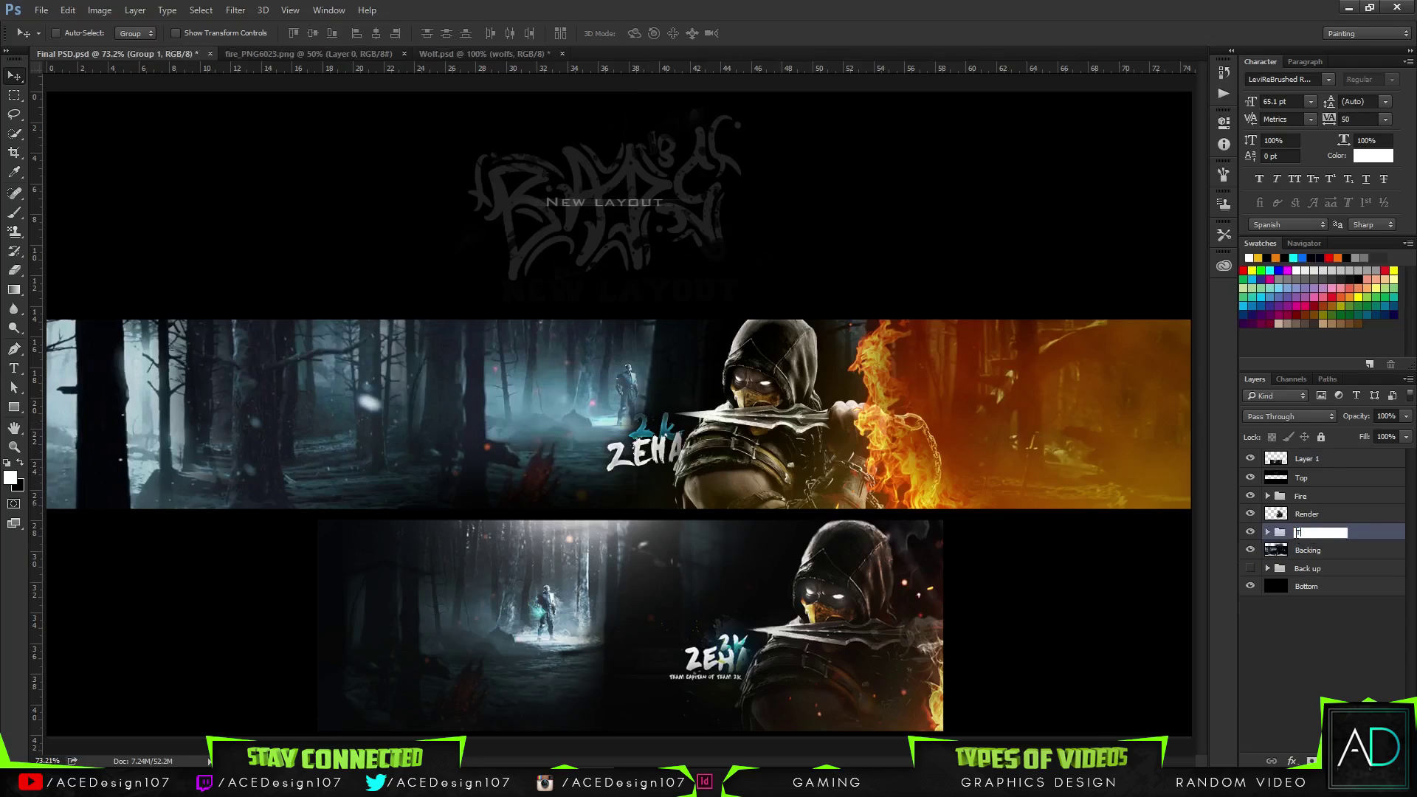
key(Return)
- Add a new empty layer and place it directly beneath the Text group
key(ctrl+shift+n)
key(Return)
drag(1321, 541, 1335, 555)
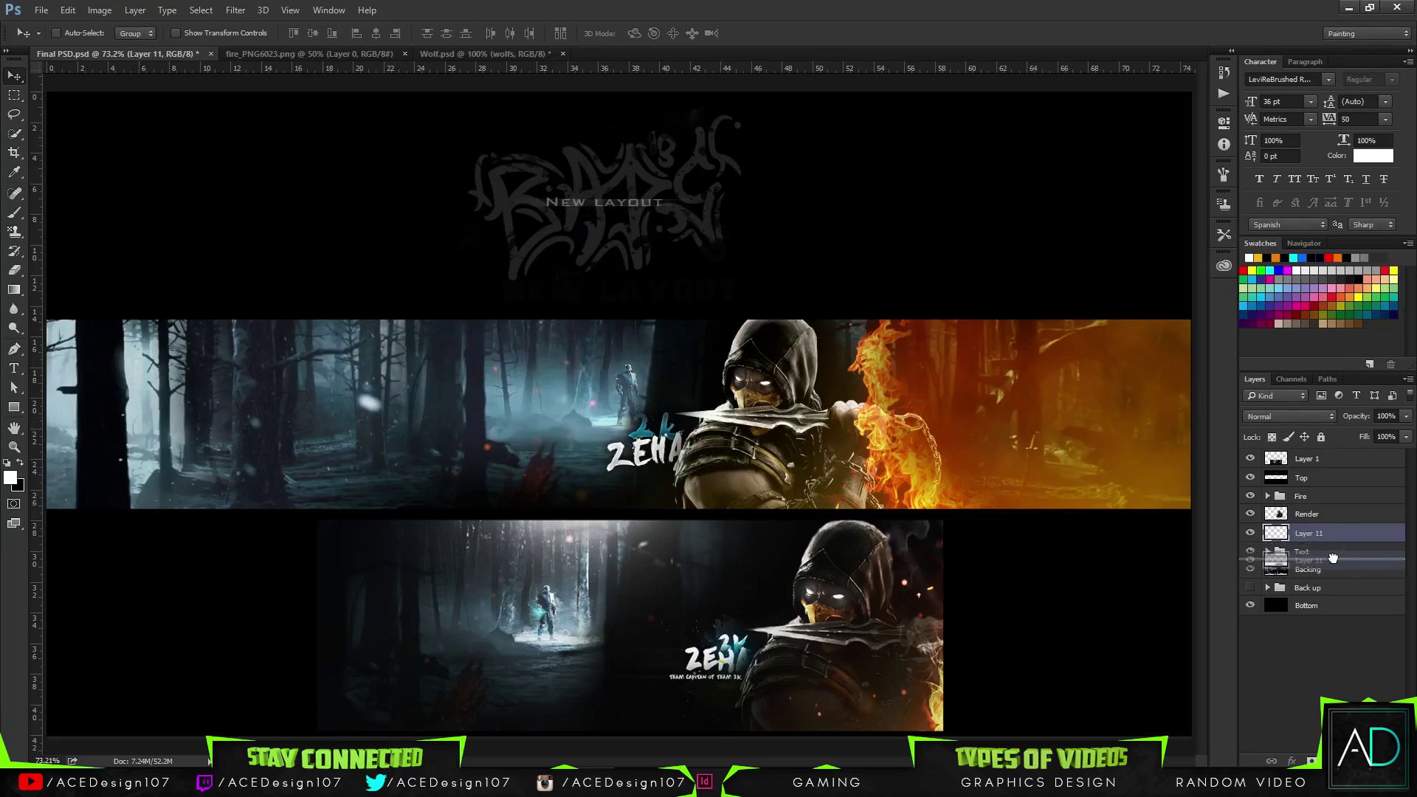
- Stamp a white splatter behind the ZEHA 2k text with a 359 px splatter brush and lower the layer's opacity to 12%
key(b)
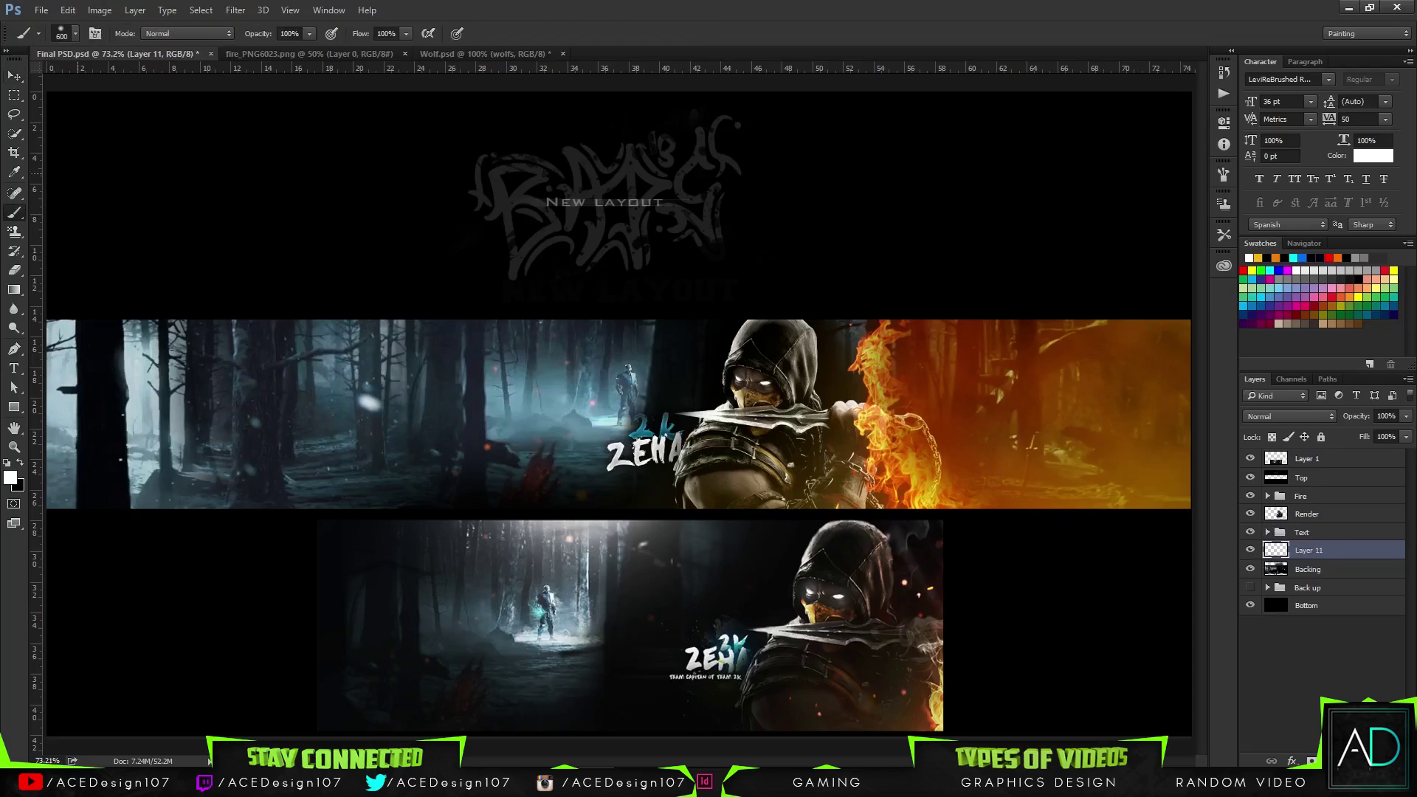
click(77, 34)
click(156, 150)
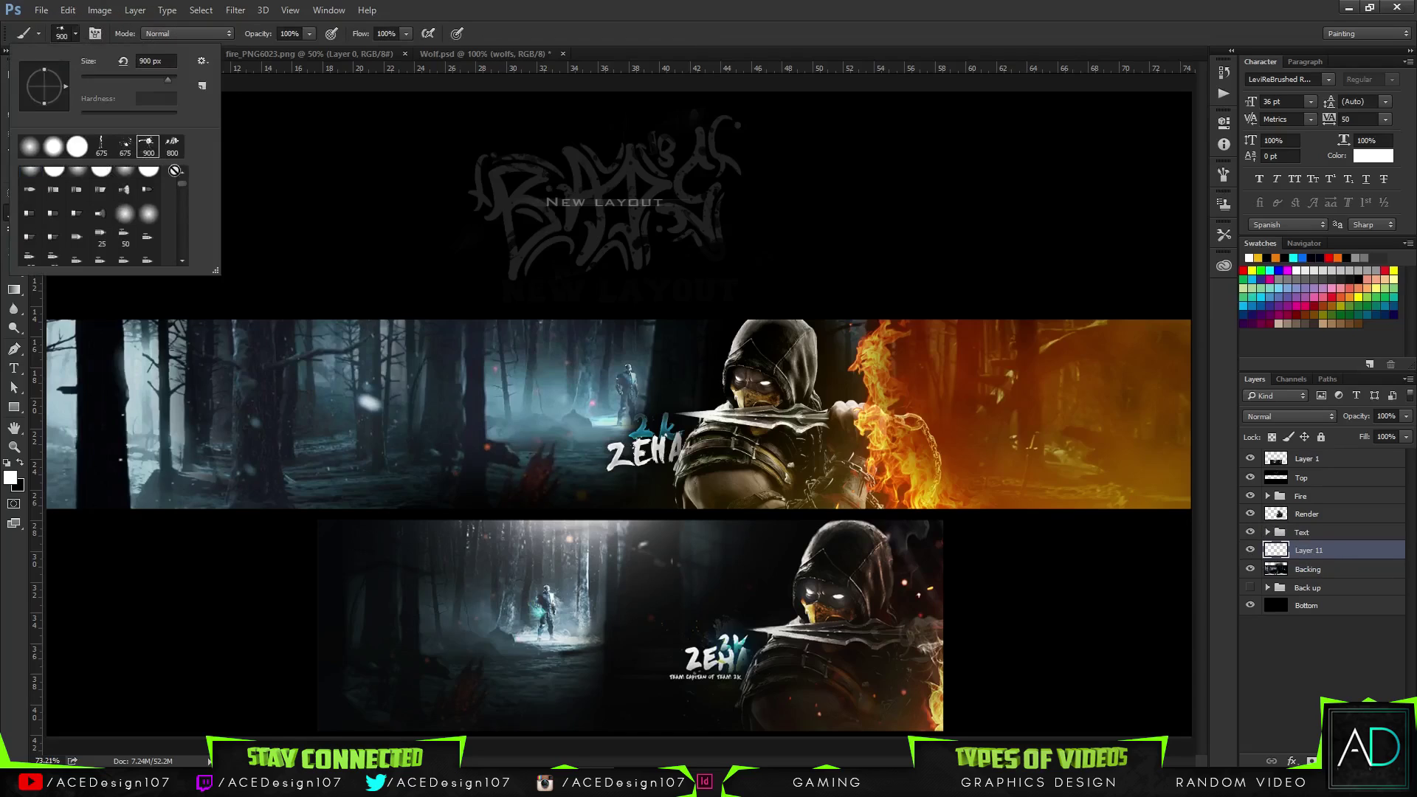
scroll(174, 170, down, 5)
click(150, 211)
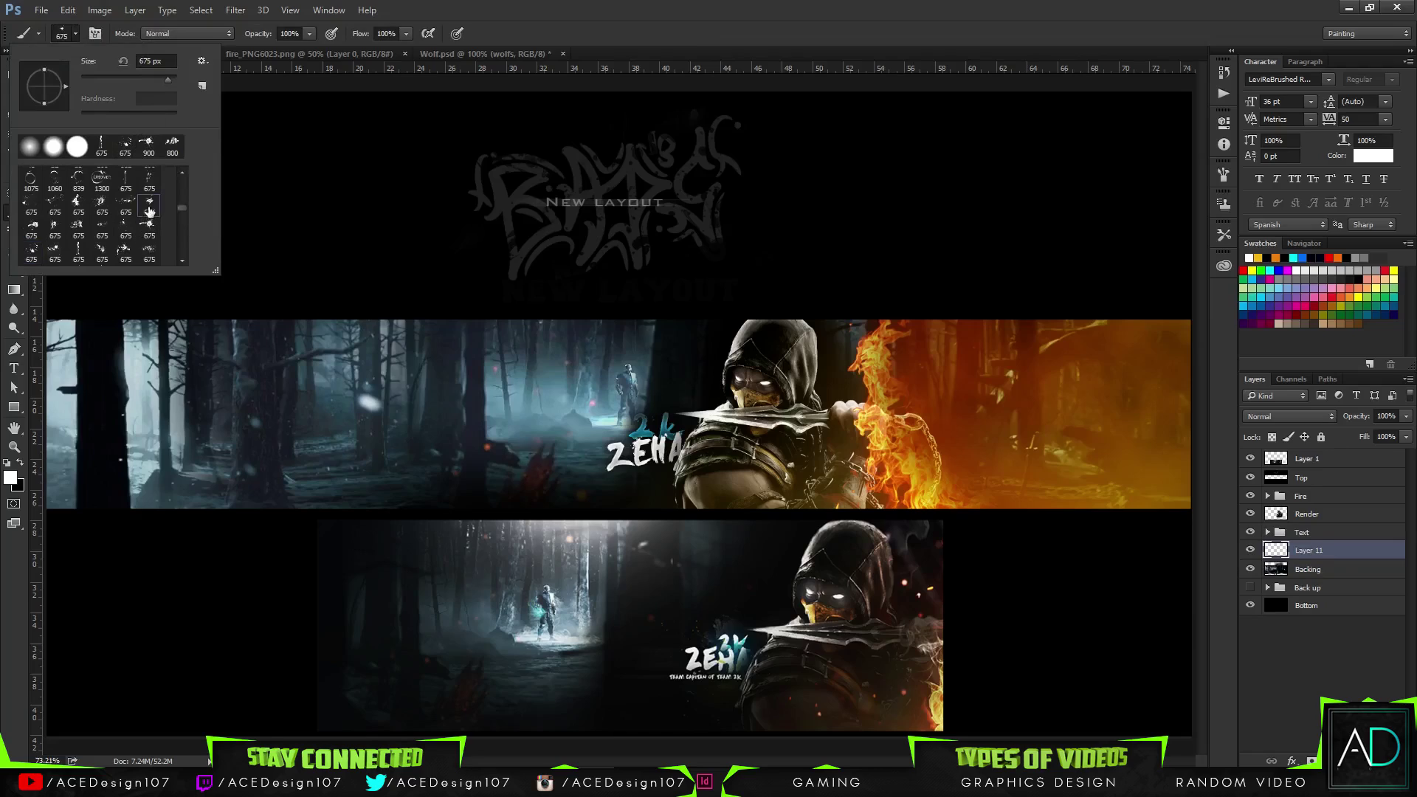
drag(165, 78, 149, 78)
drag(154, 78, 161, 78)
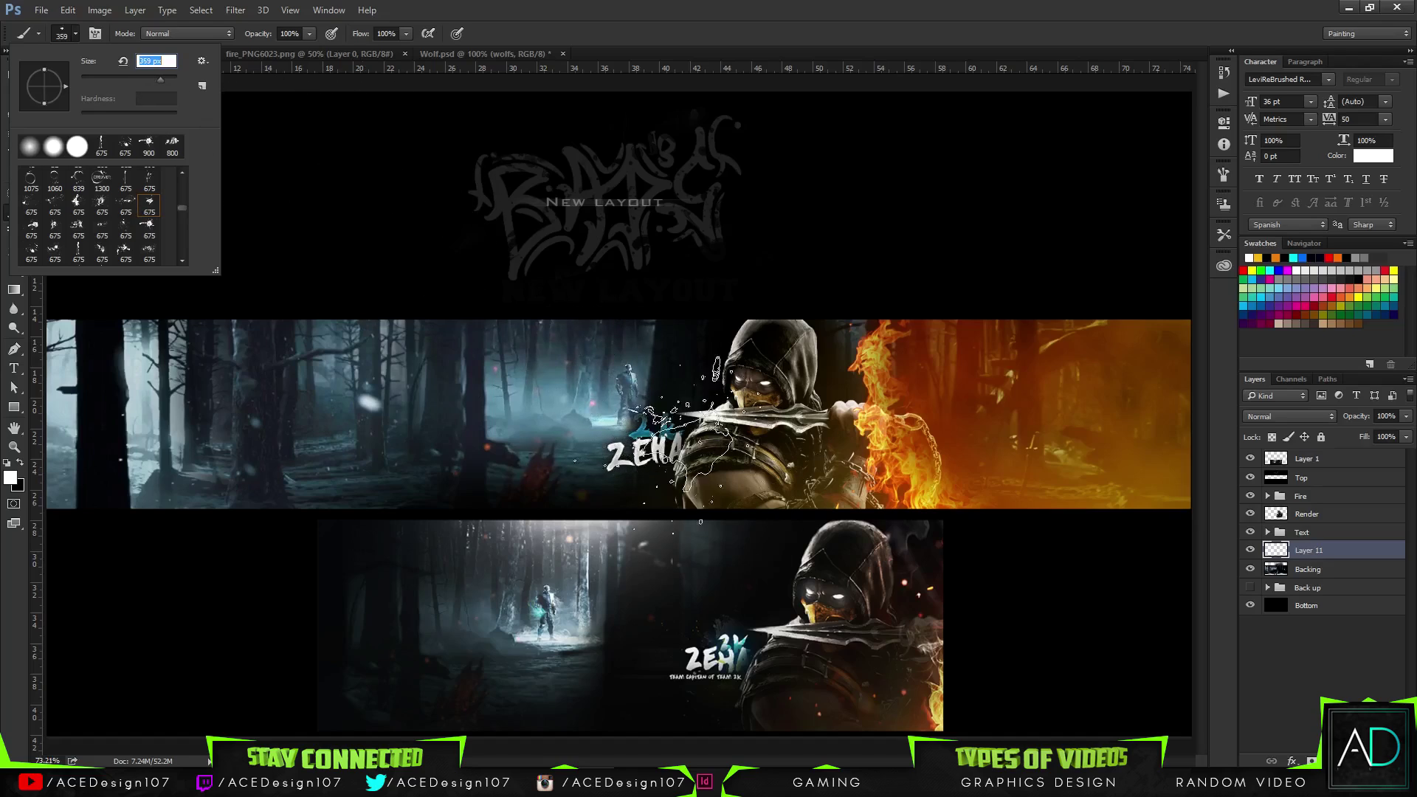
click(608, 3)
click(626, 443)
click(1404, 416)
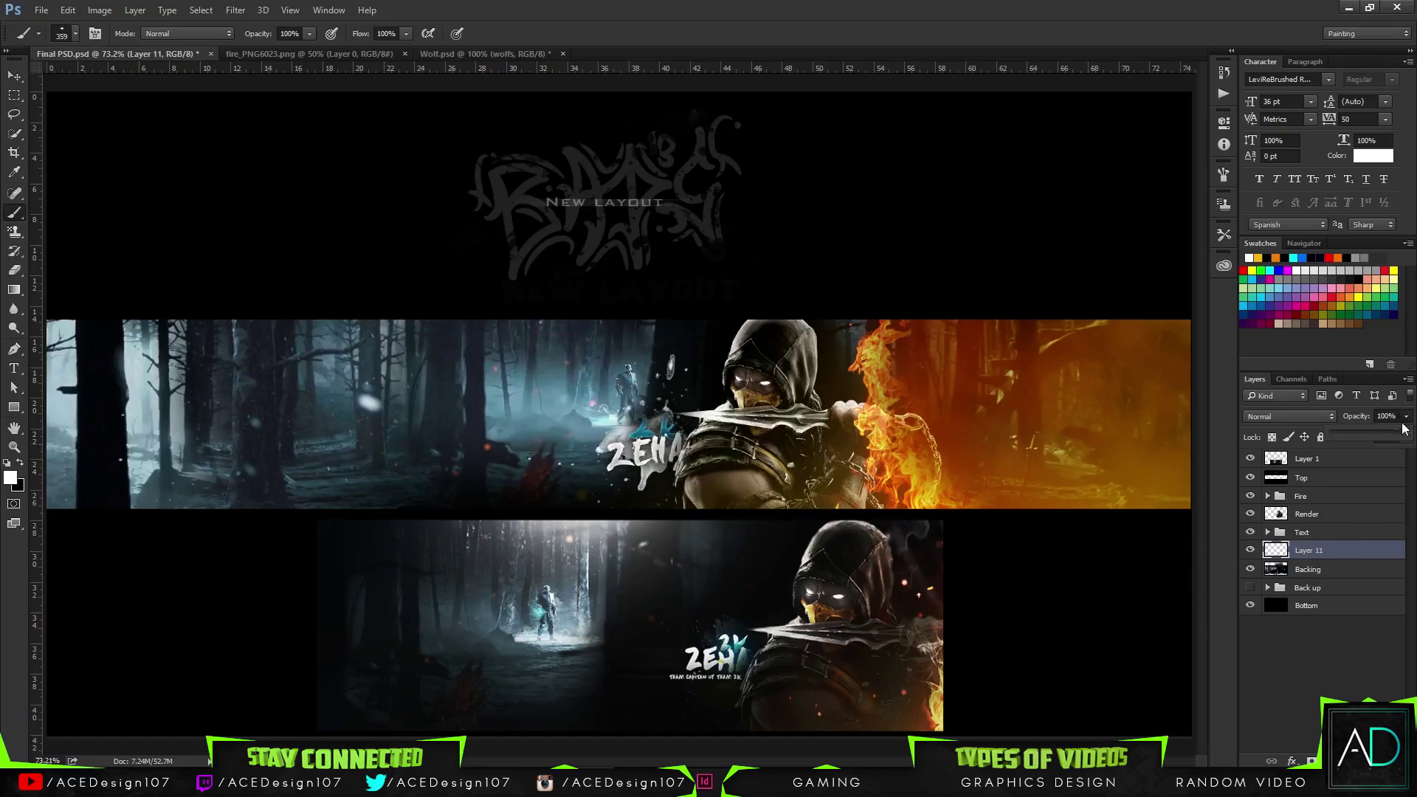
drag(1368, 434, 1337, 431)
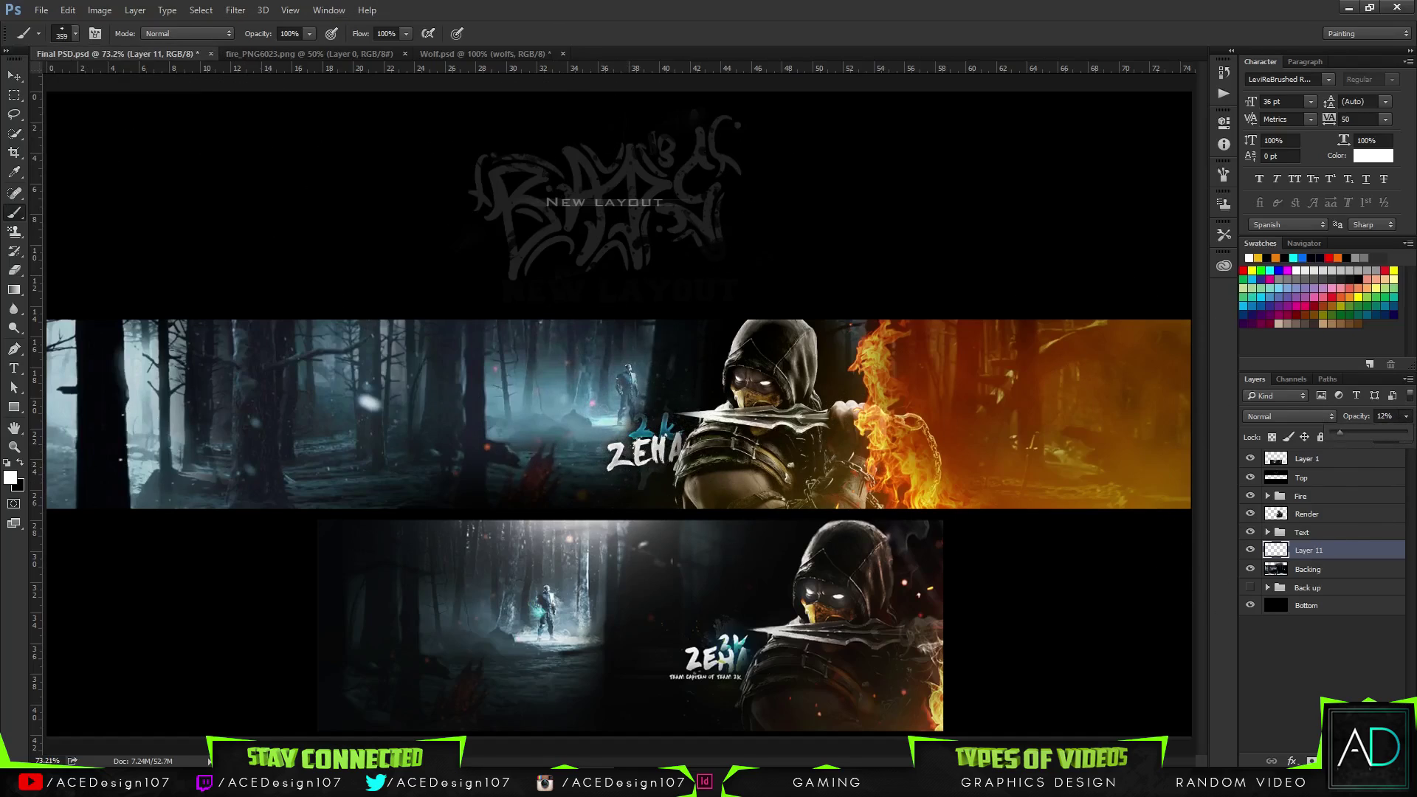
- Try further splatter brushes at 185 px, 250 px and 173 px on the faded layer beneath the Text group
click(74, 34)
click(150, 145)
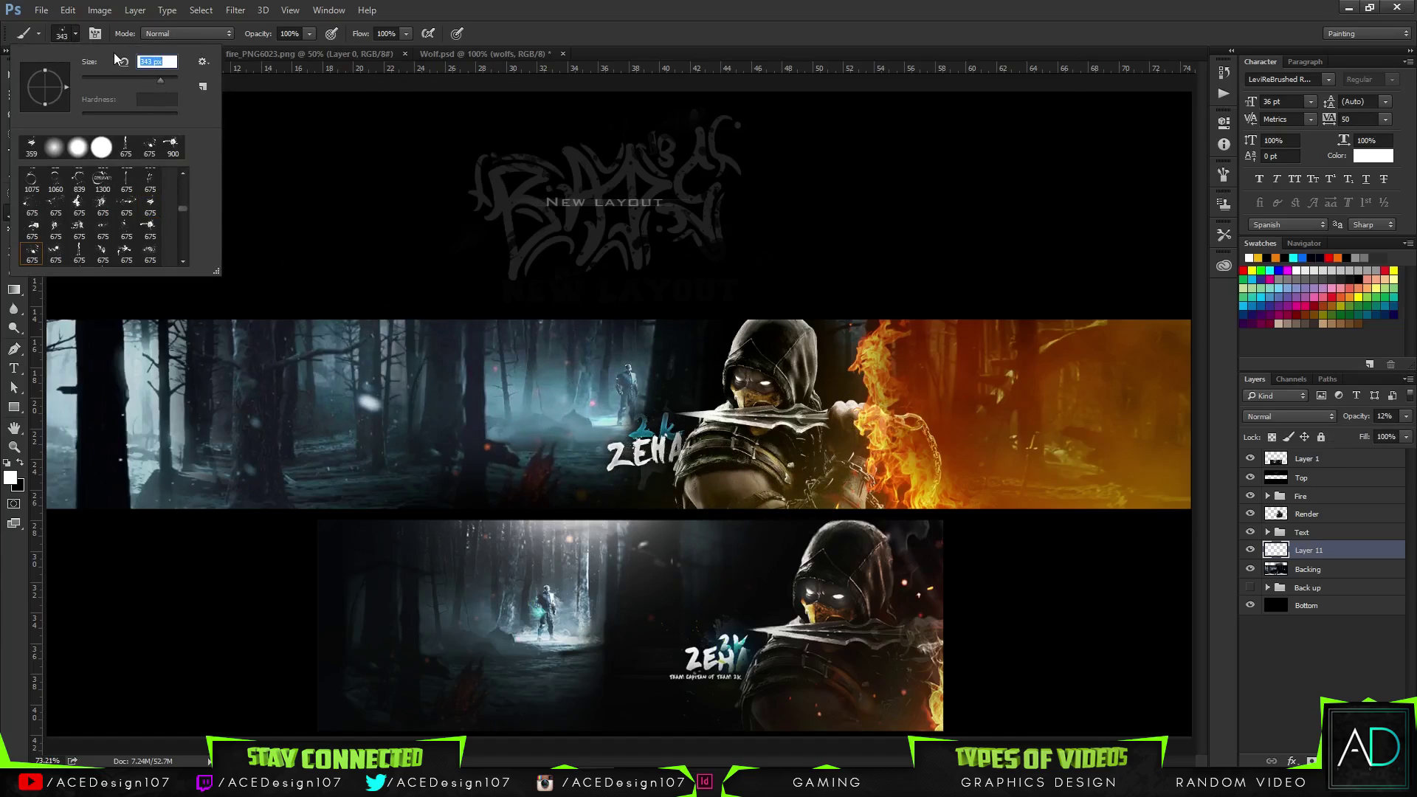
text(185)
key(Return)
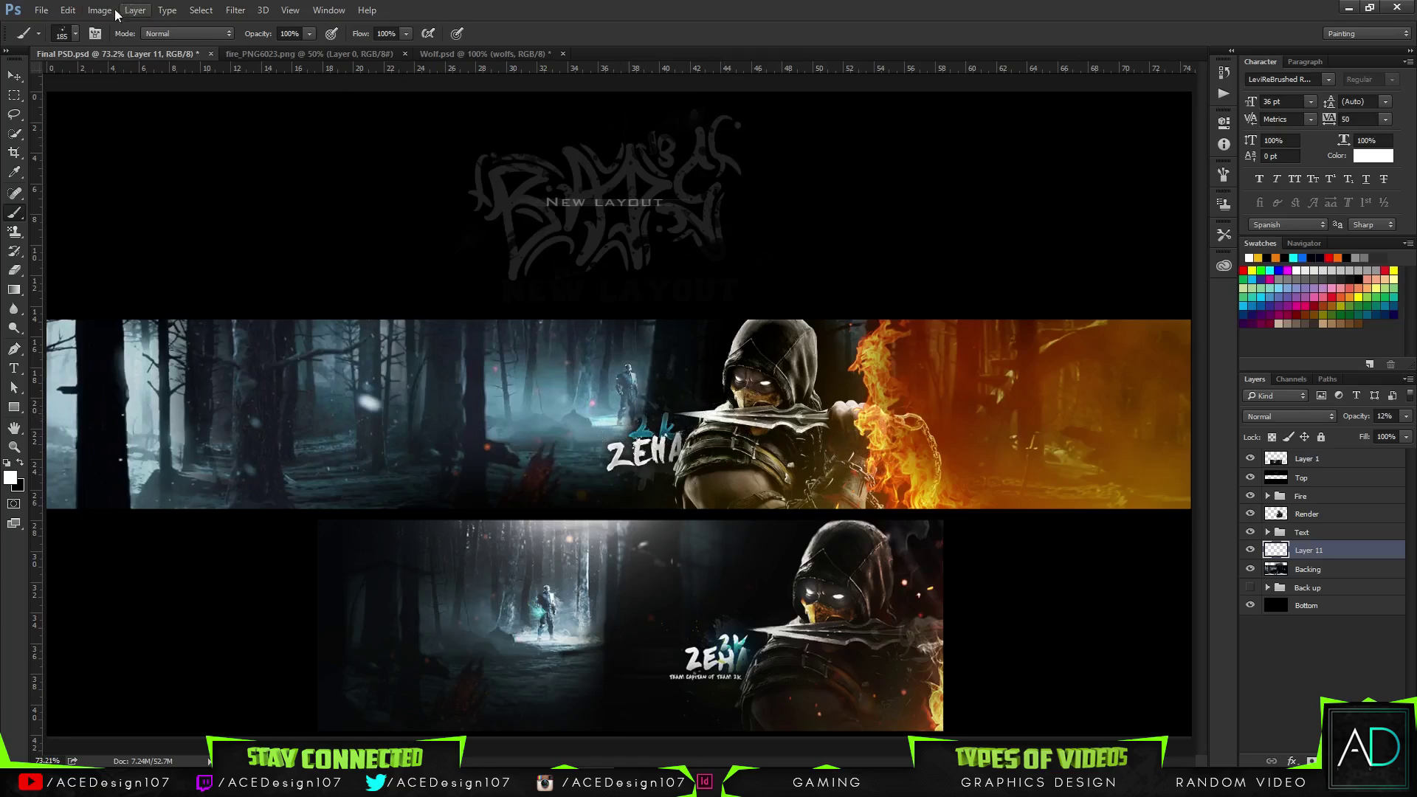
click(77, 31)
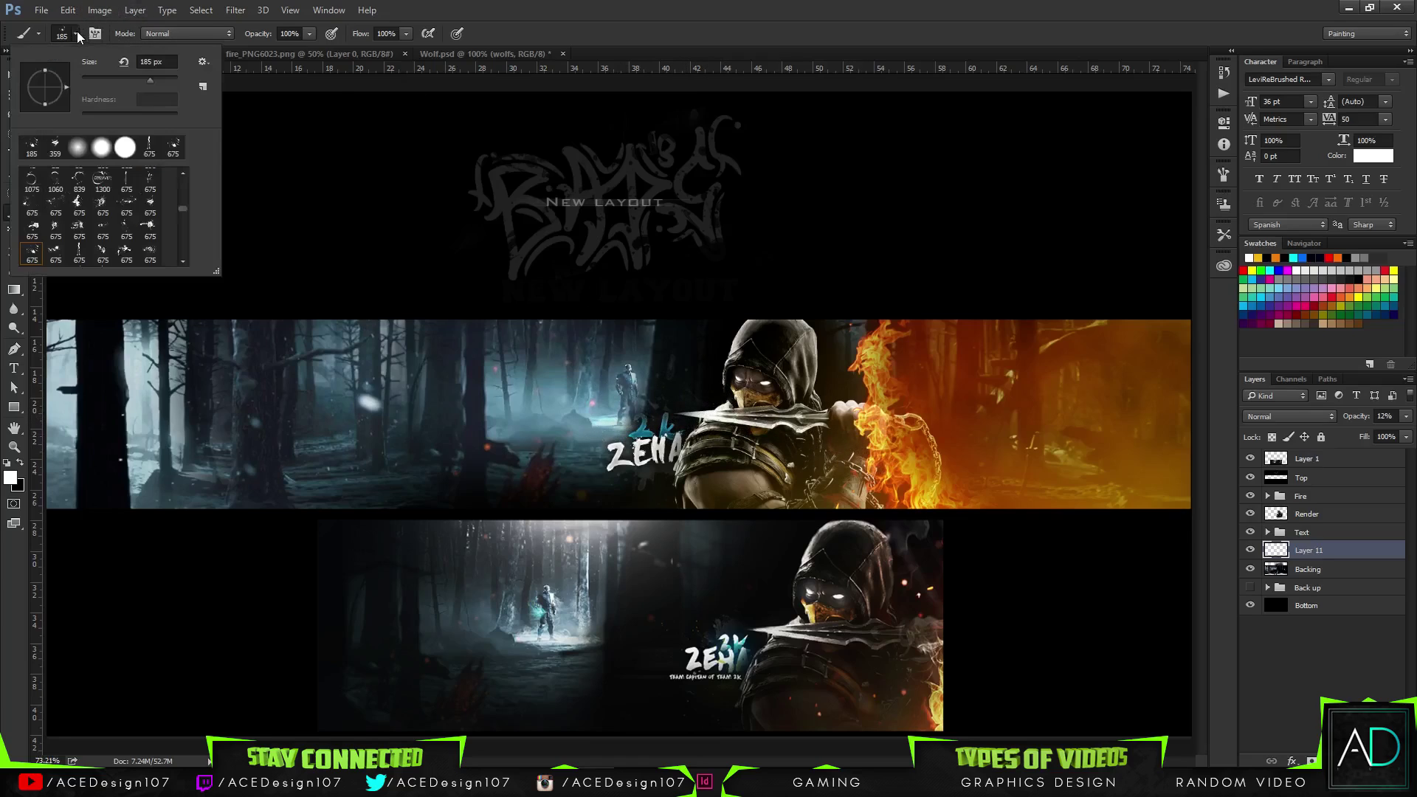
click(32, 204)
key(Return)
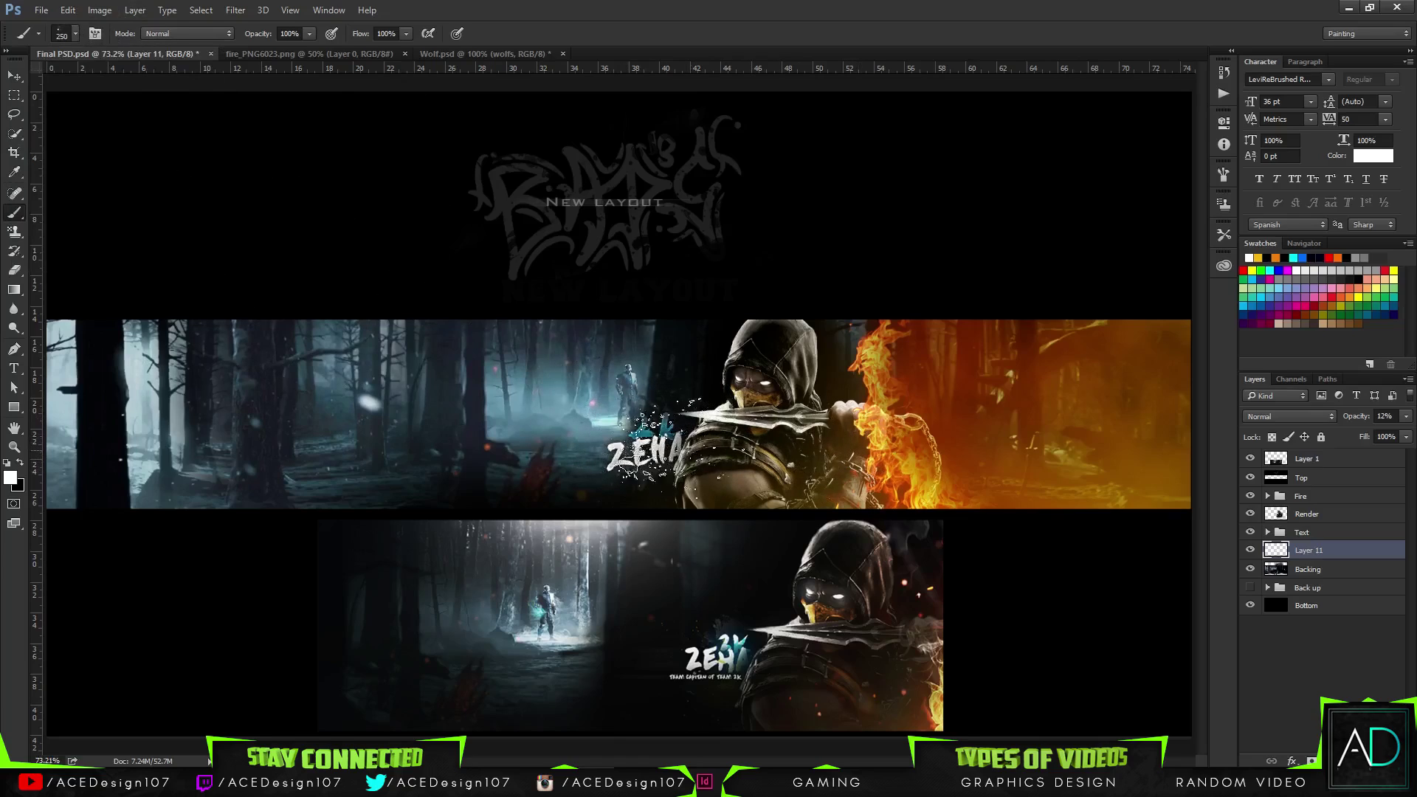
click(77, 34)
scroll(141, 250, down, 2)
click(78, 216)
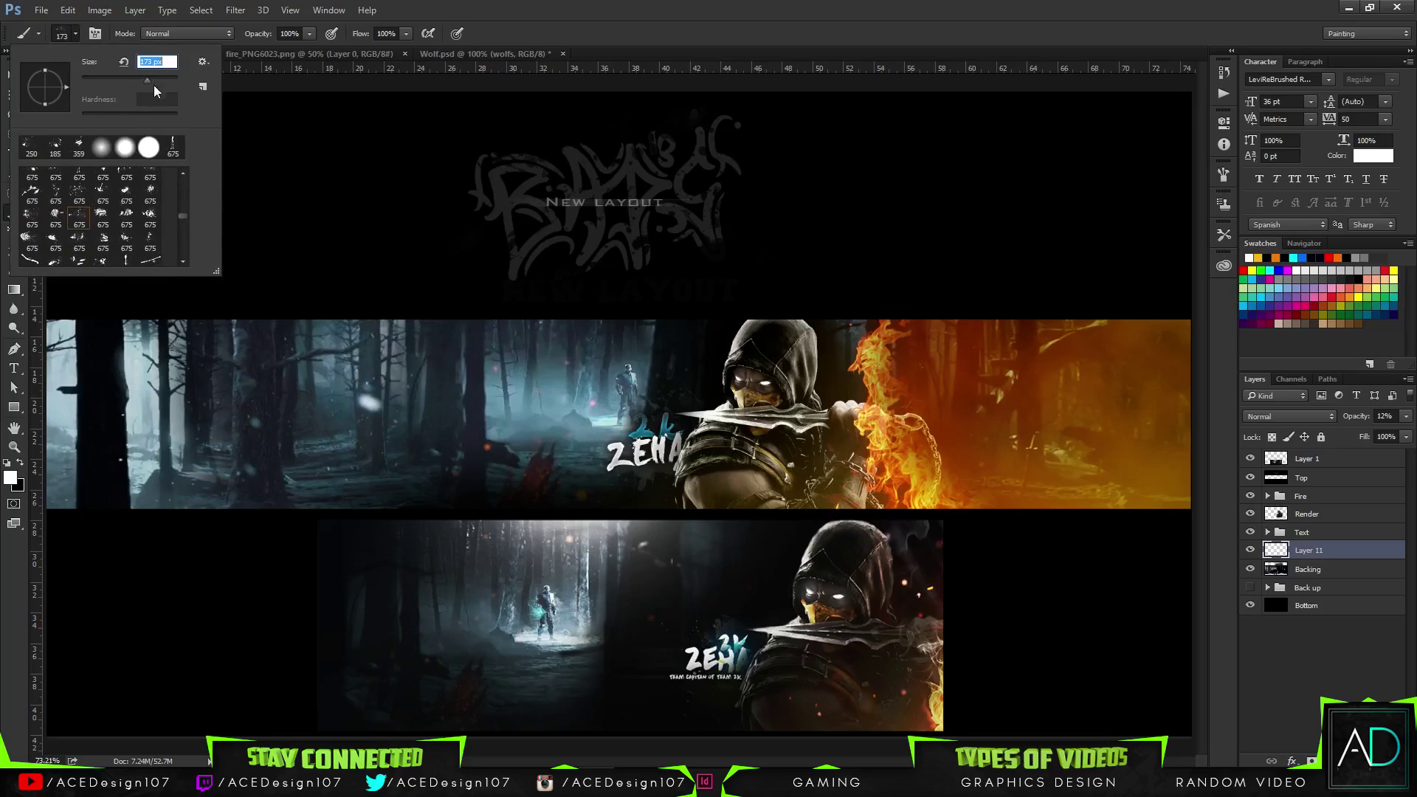
key(Escape)
key(v)
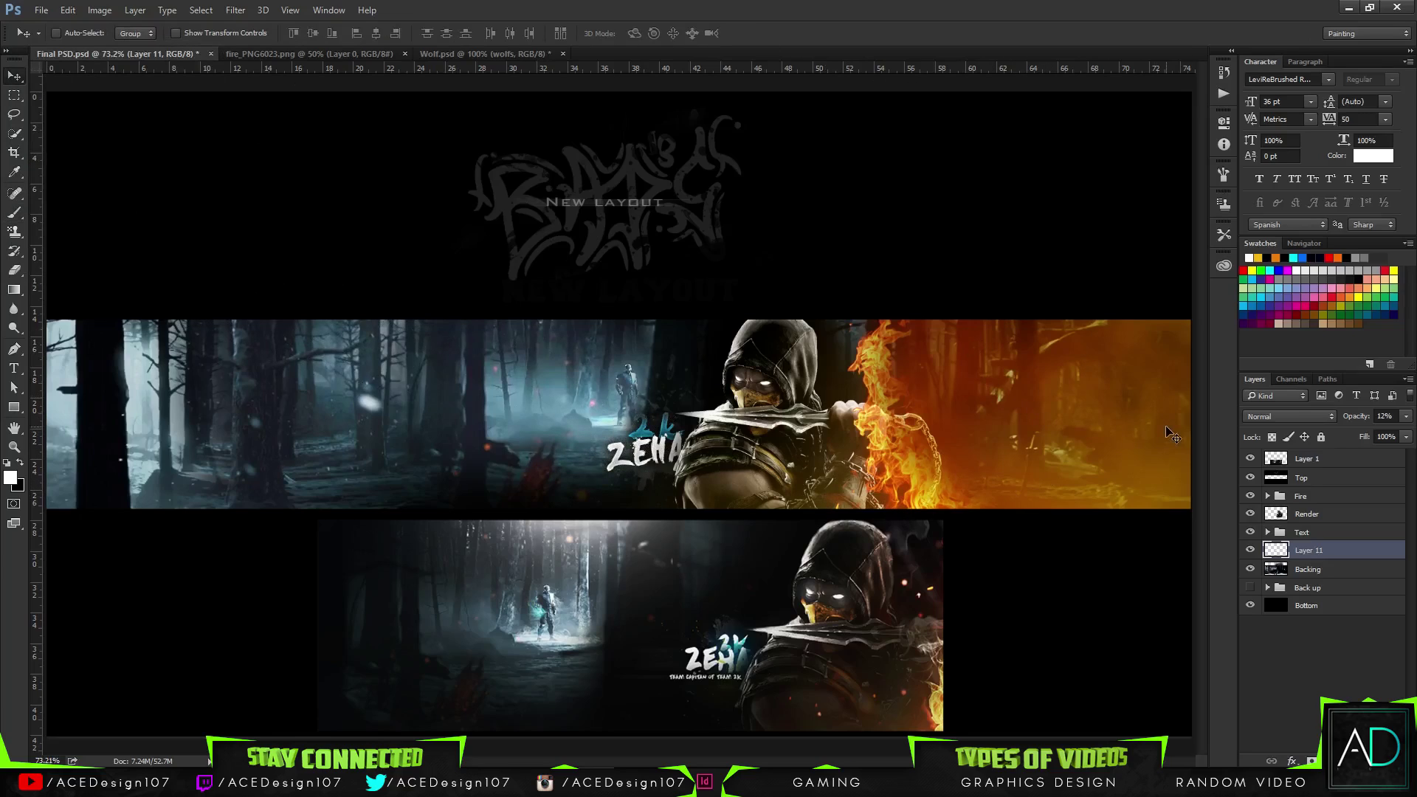
- Add a new empty layer directly above the 2k layer inside the Text group
click(1284, 532)
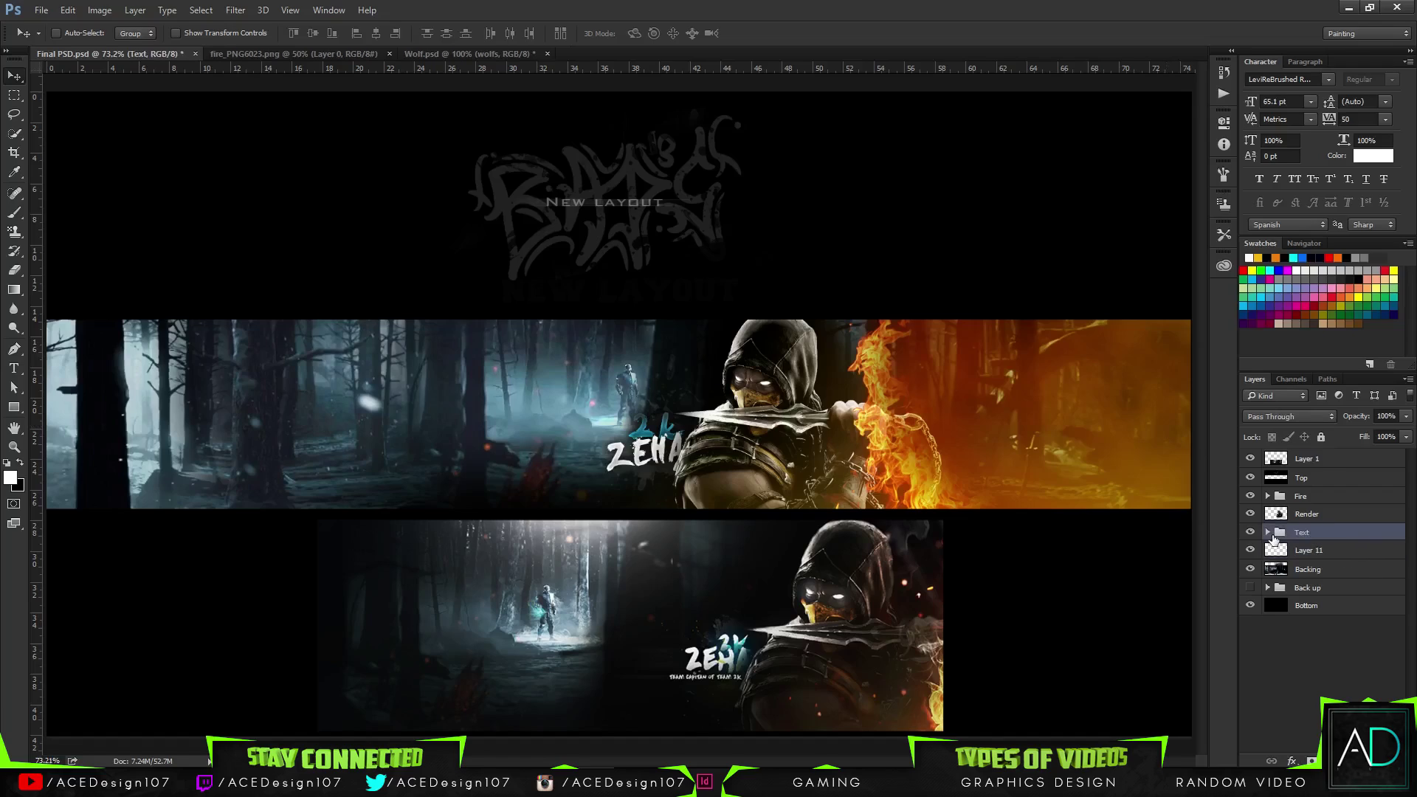
click(1267, 532)
click(1350, 570)
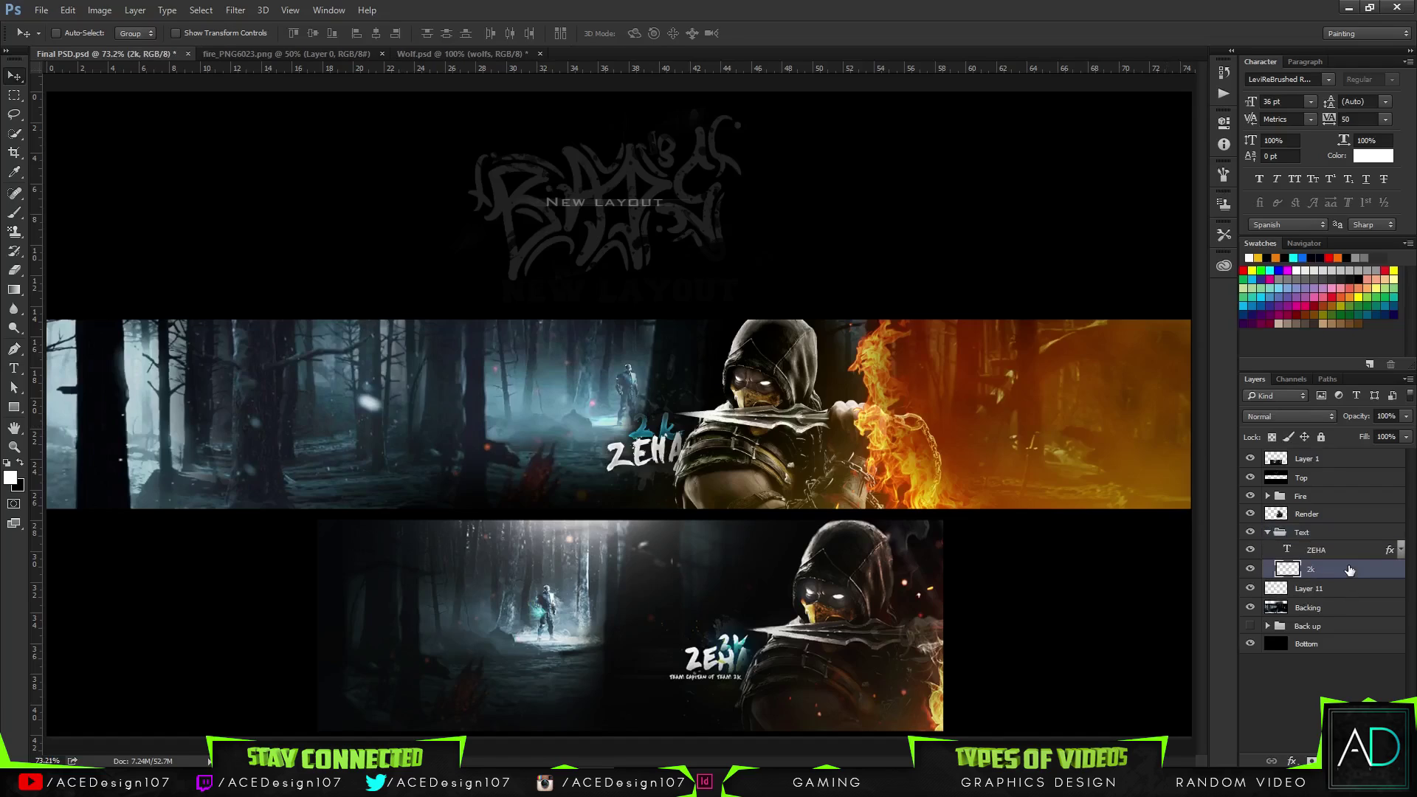
key(ctrl+shift+n)
key(Return)
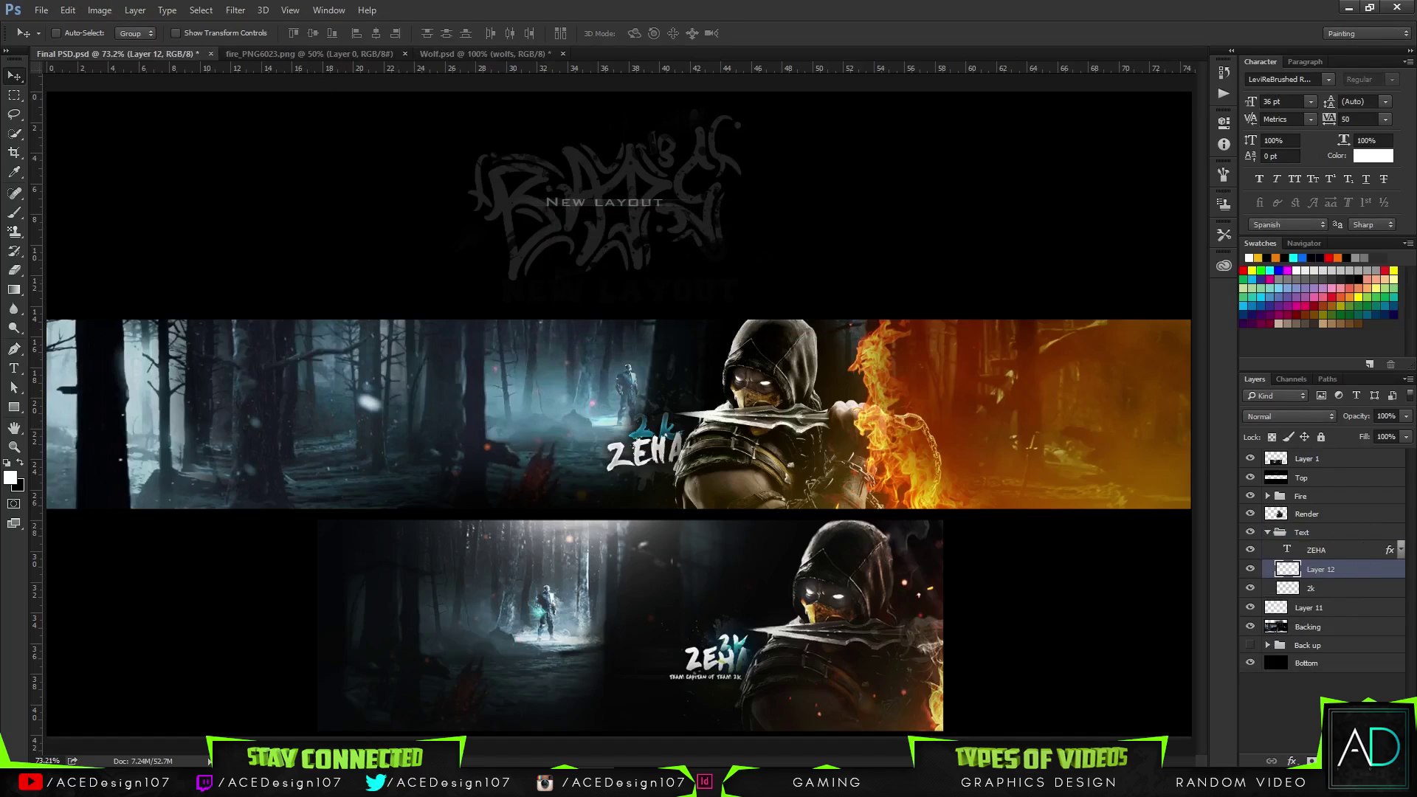
- Paint a soft white glow over the name text with a 173 px, 0% hardness brush and reduce the layer's opacity to 7%
key(b)
click(75, 34)
click(124, 149)
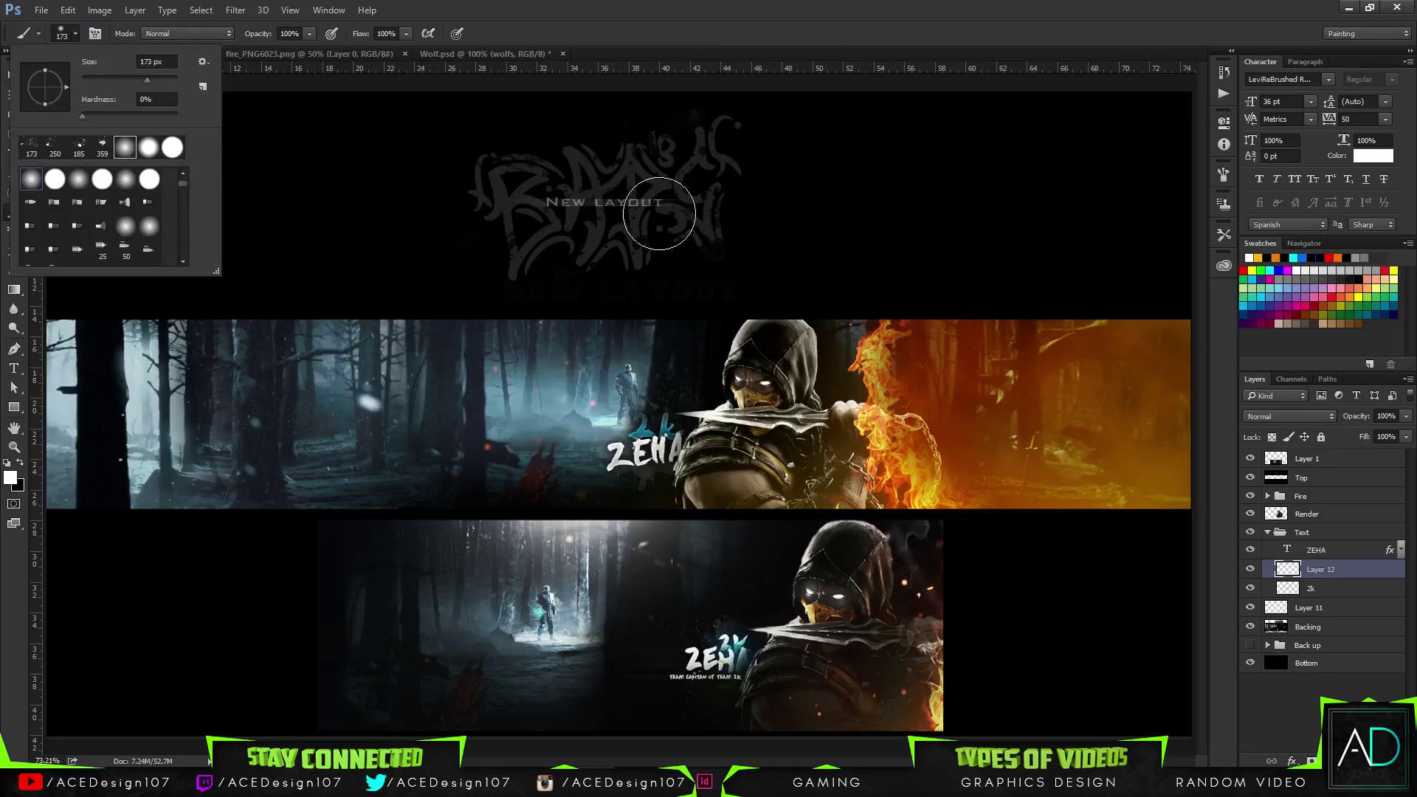
click(634, 4)
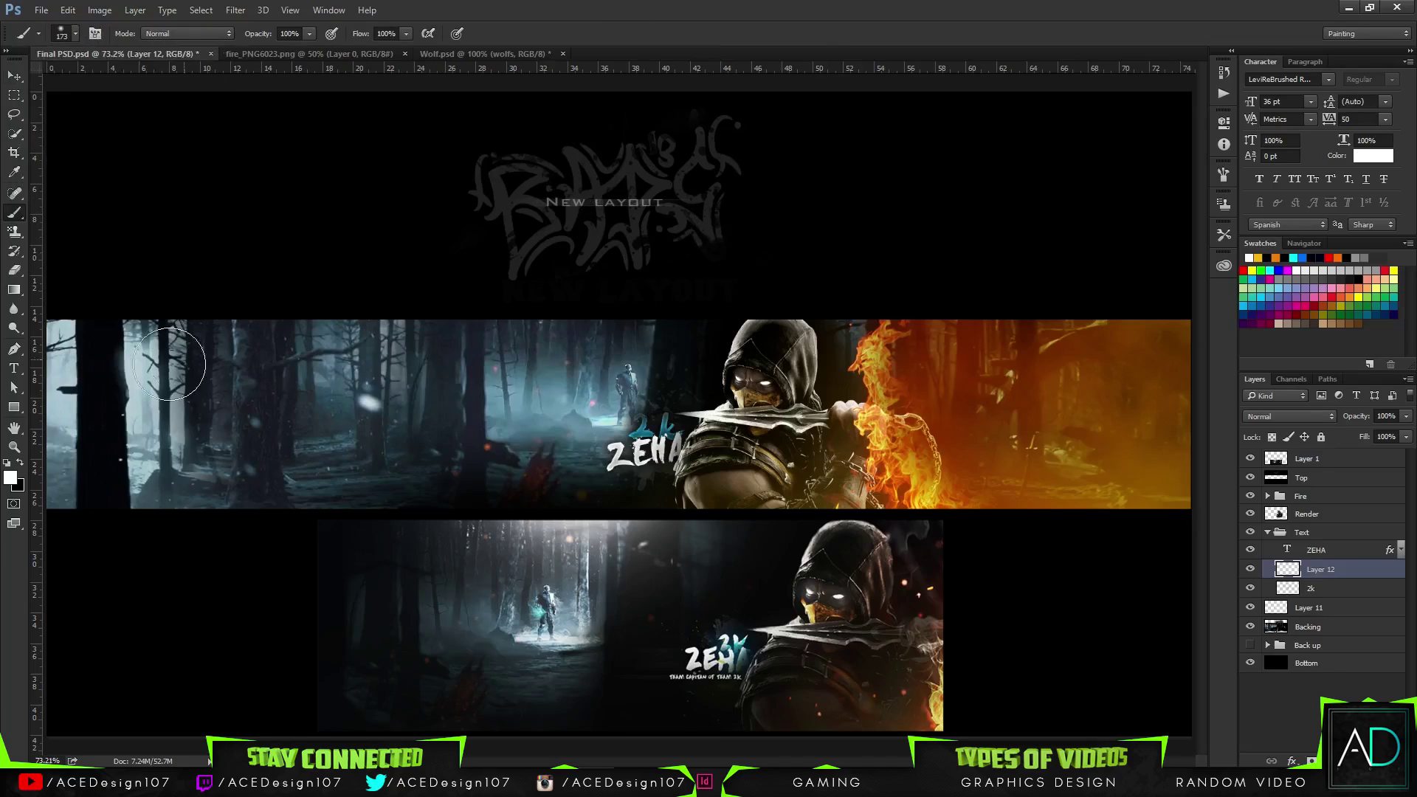
click(653, 451)
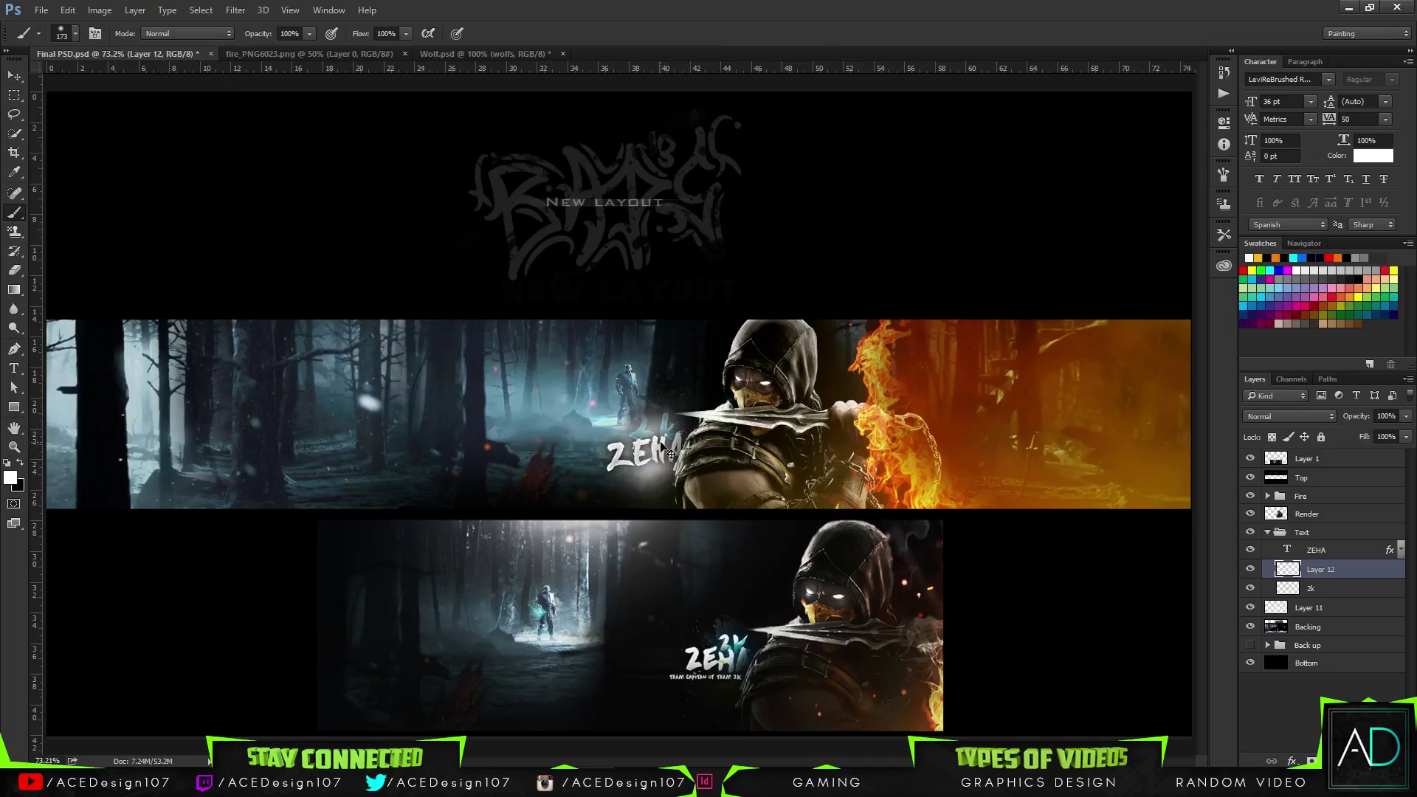
key(ctrl+z)
click(653, 435)
click(1405, 416)
drag(1404, 433, 1336, 431)
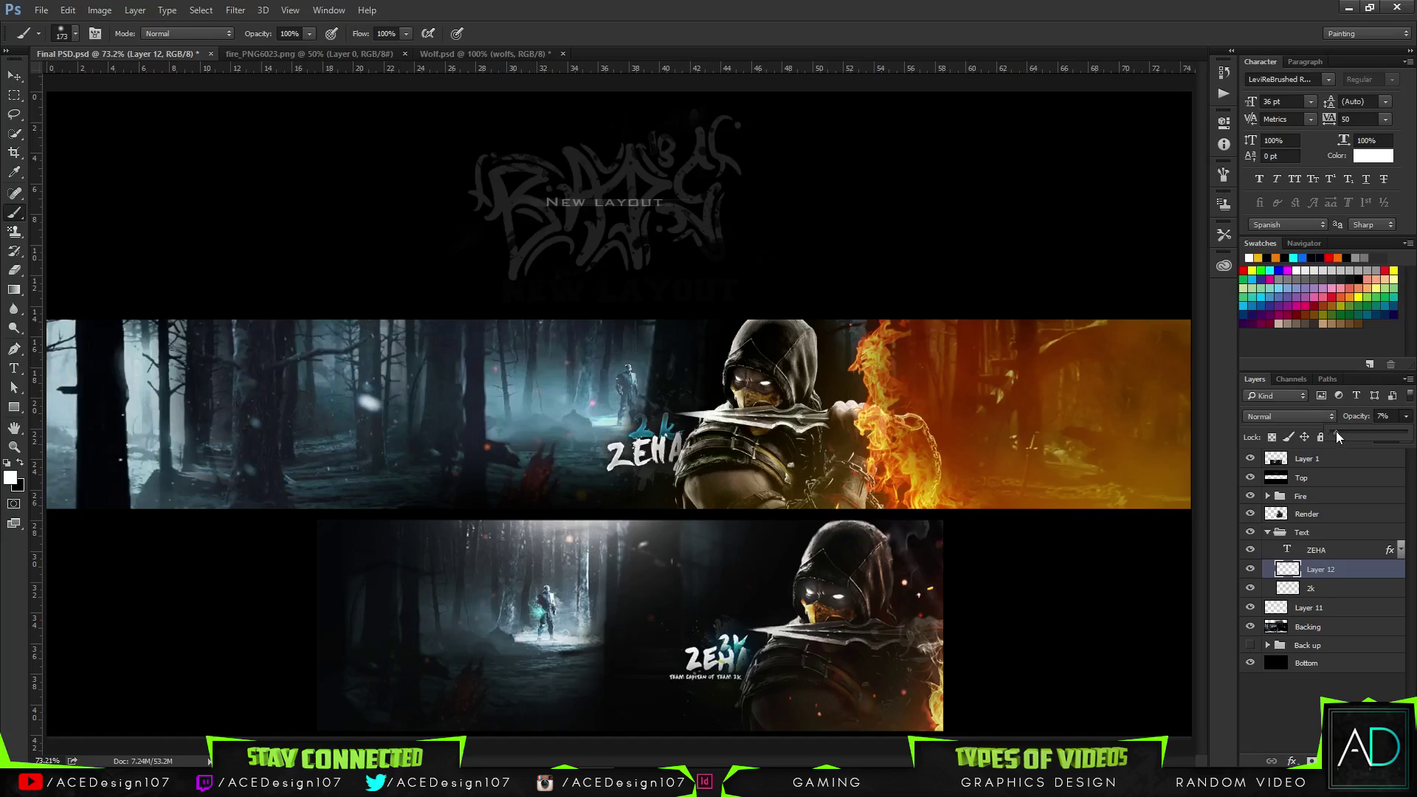
- Compare the banner with and without the glow layer, delete that layer and collapse the Text group
key(v)
click(1249, 569)
click(1249, 569)
click(1249, 569)
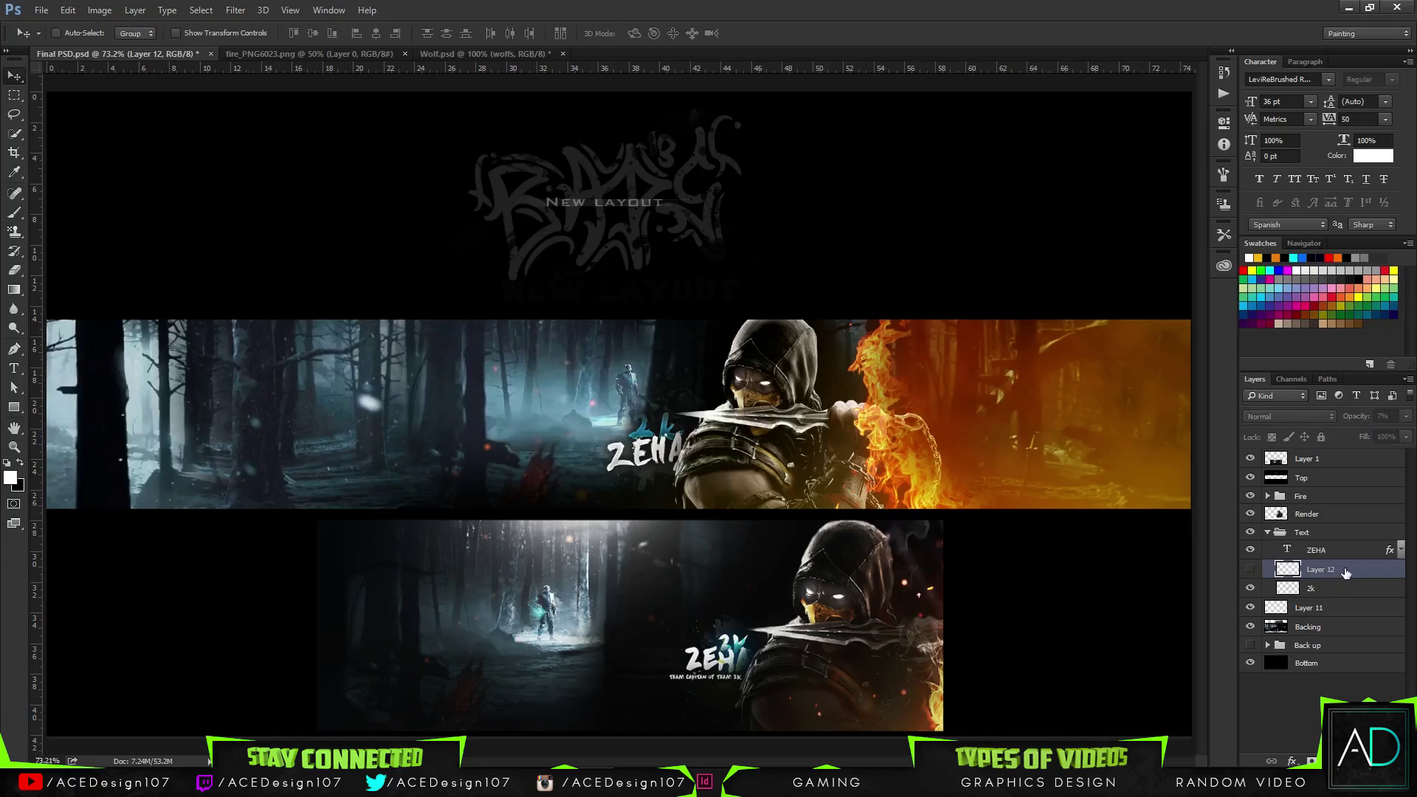
key(Delete)
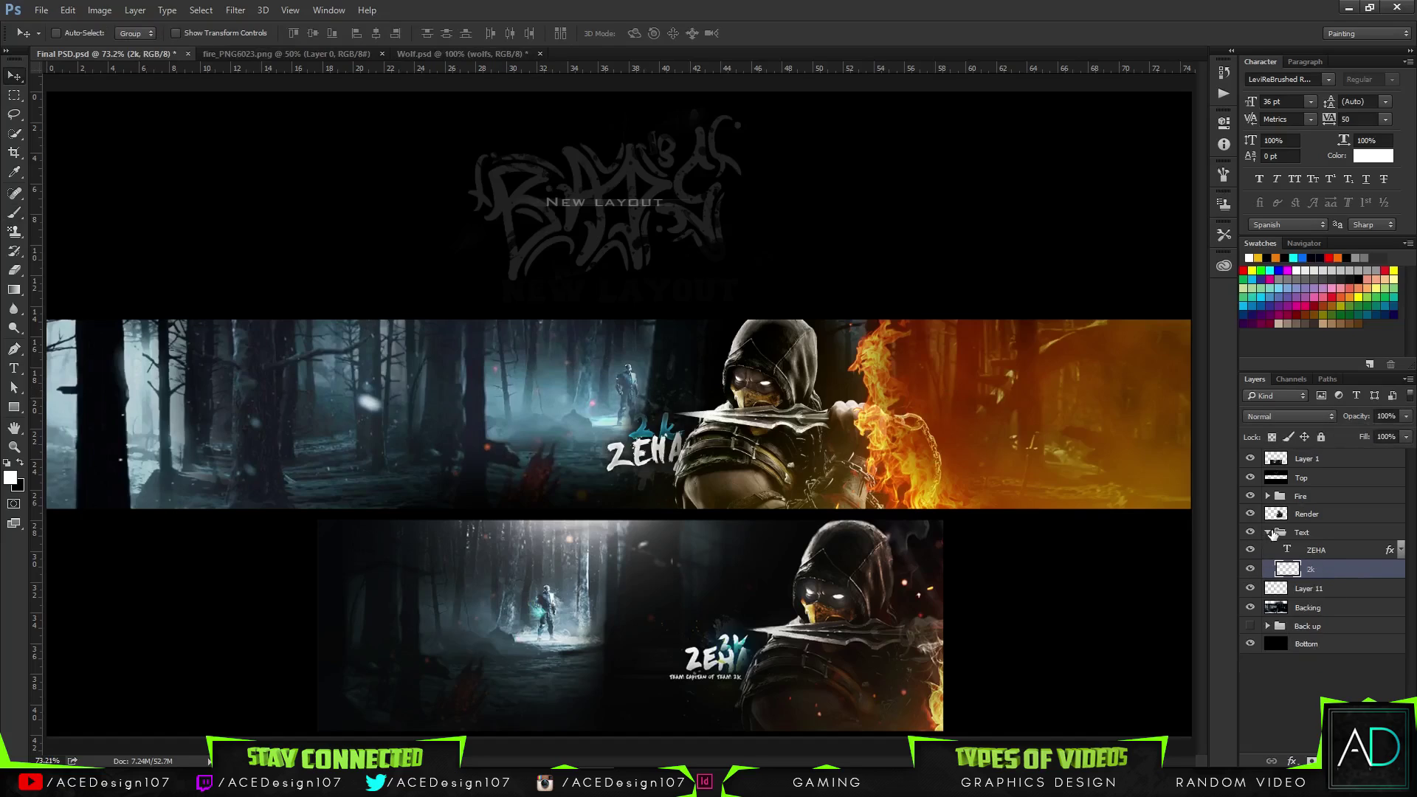
click(1269, 532)
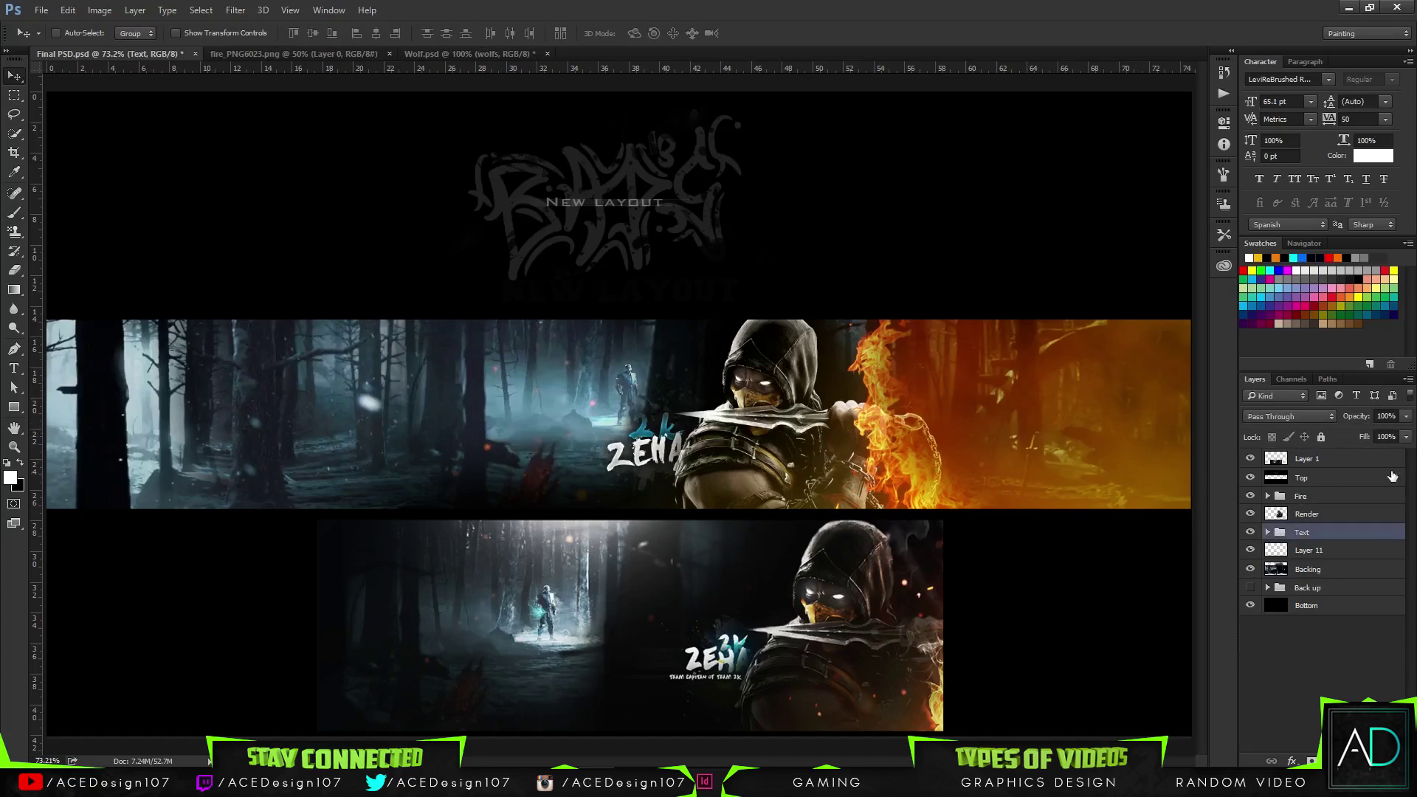
key(f)
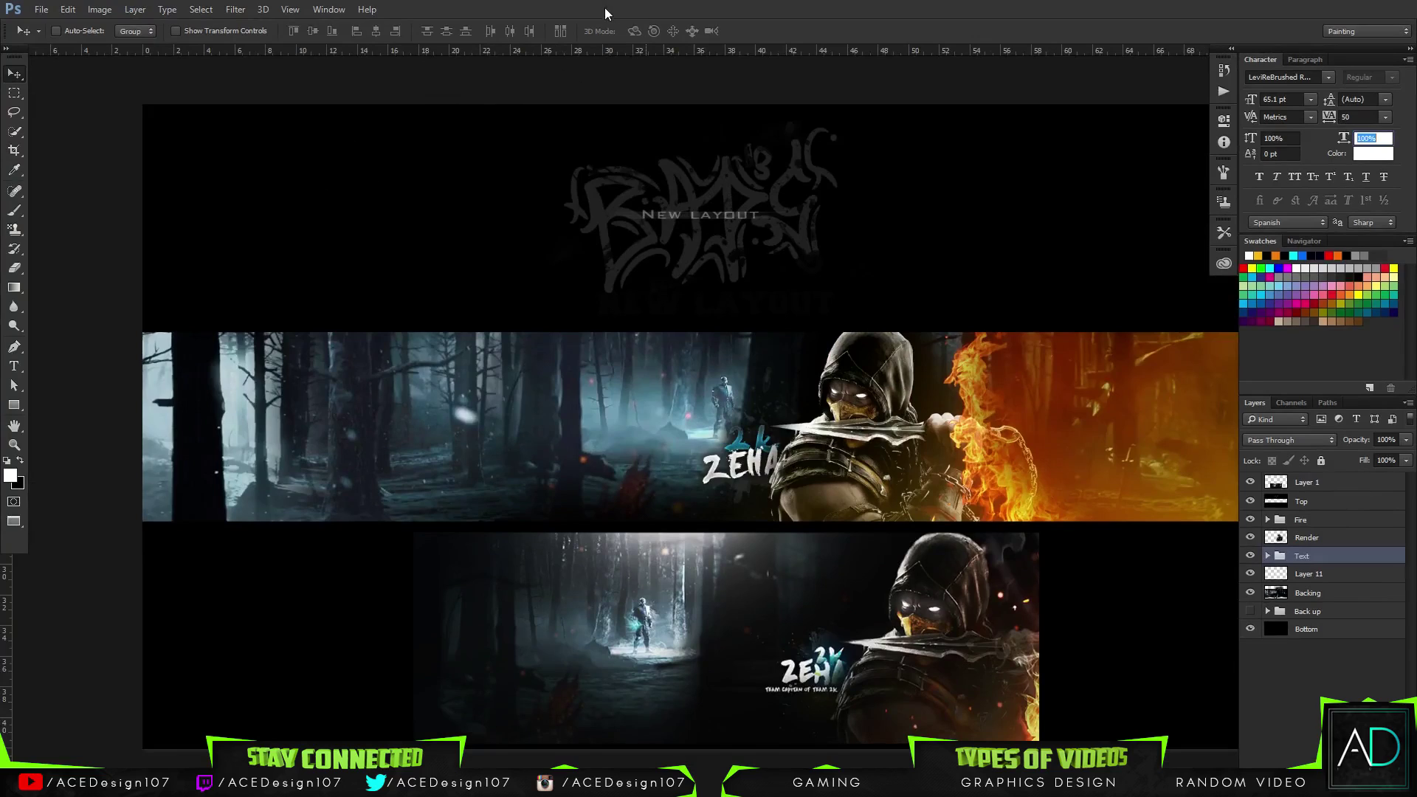
click(24, 73)
key(f)
key(f)
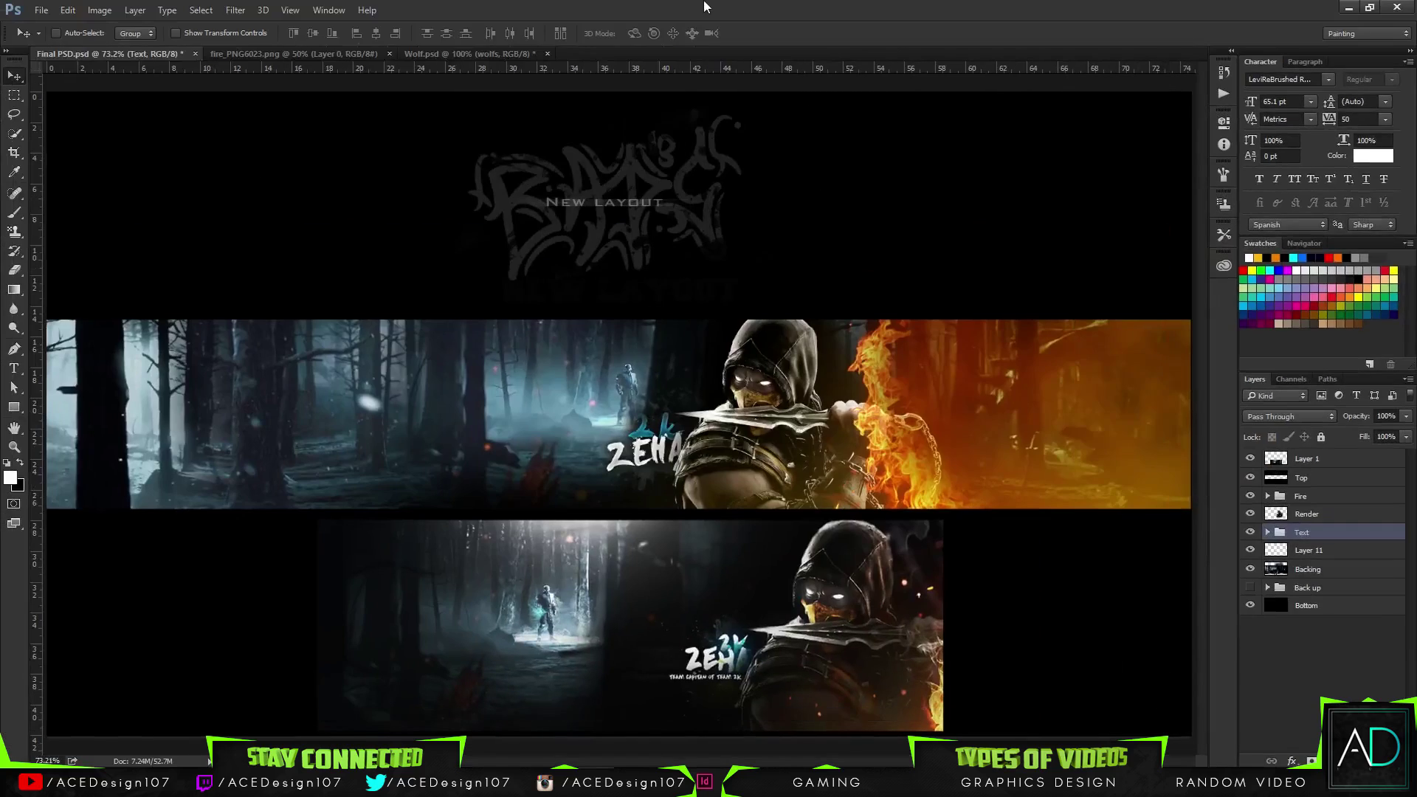
- Add the white 36 pt text line "TEAM CAPITAN OF TEAM 2K" beneath the ZEHA text
key(t)
click(573, 491)
text(team)
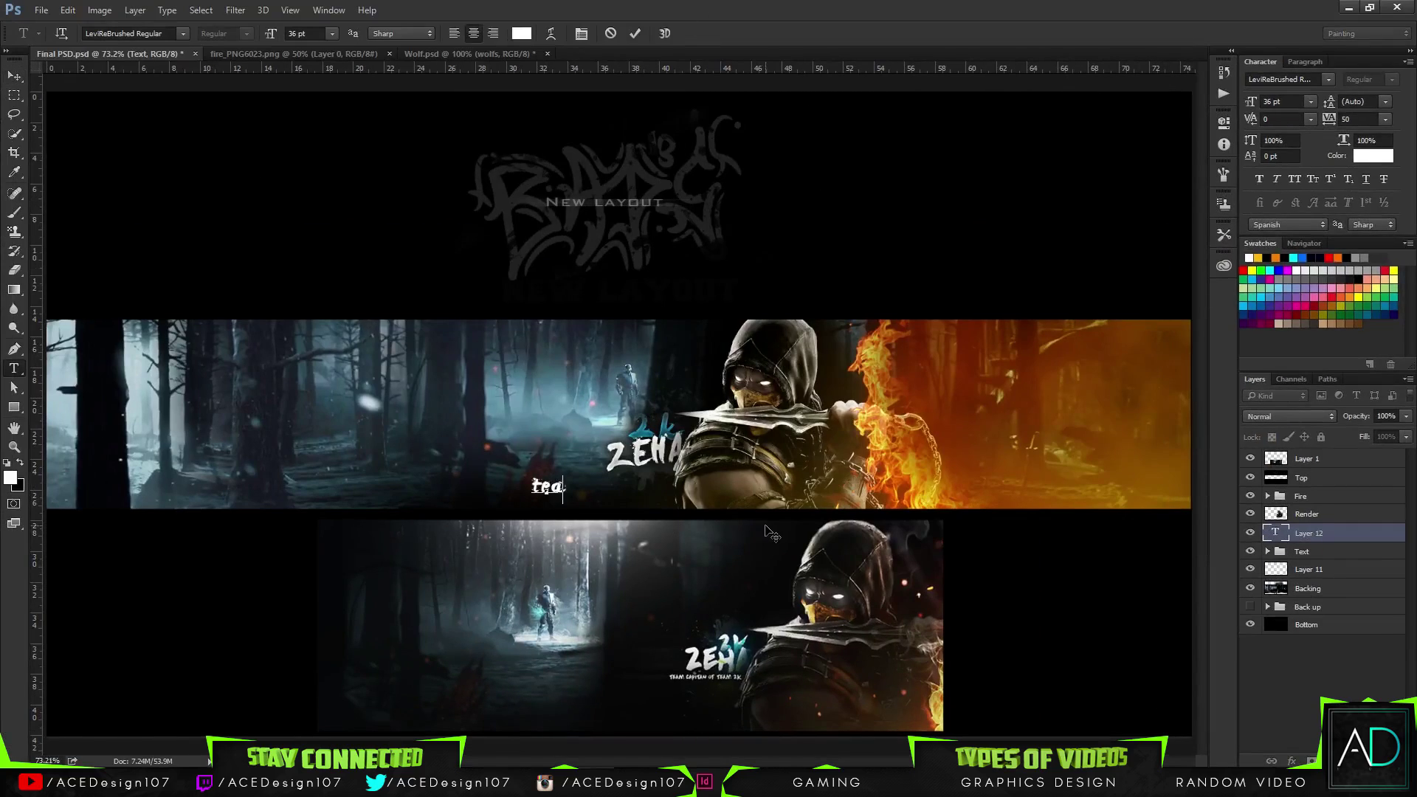
key(BackSpace)
key(BackSpace)
key(BackSpace)
key(BackSpace)
text(TEAM CAPITAN OF )
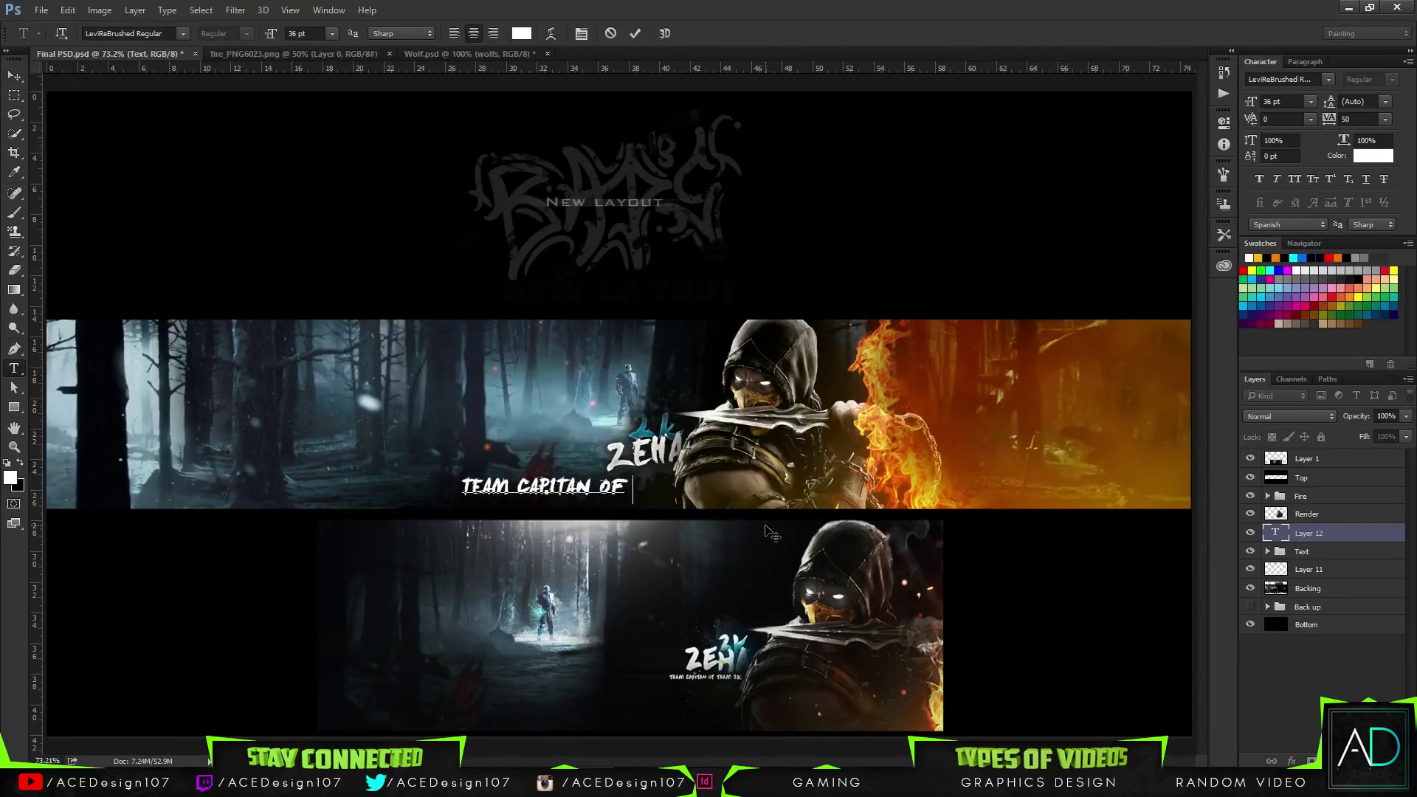
text(TEAM)
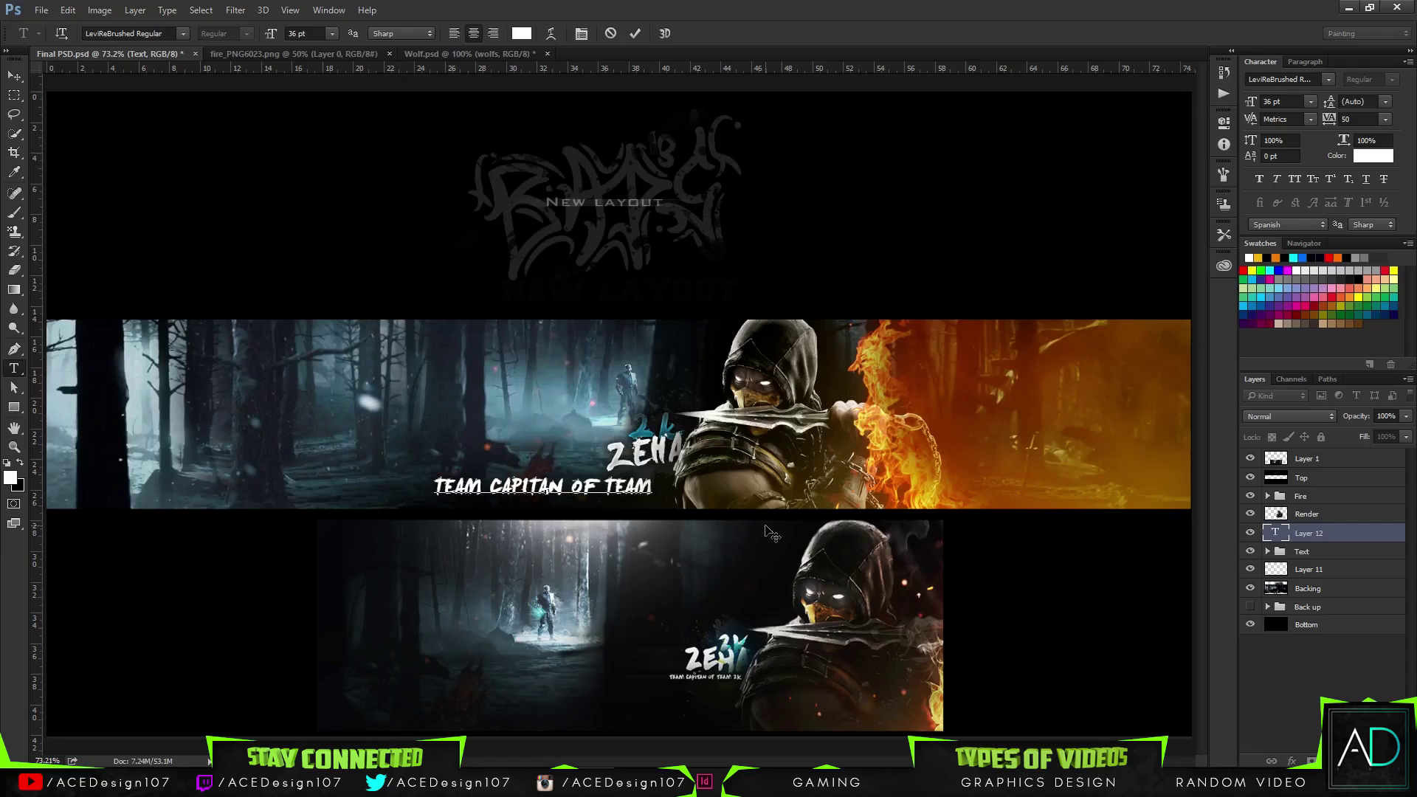
text( 2K)
key(ctrl+Return)
- Scale the team tagline to about 29%, rotate it about -7.3° beneath the ZEHA text, and set its tracking to 200
key(ctrl+t)
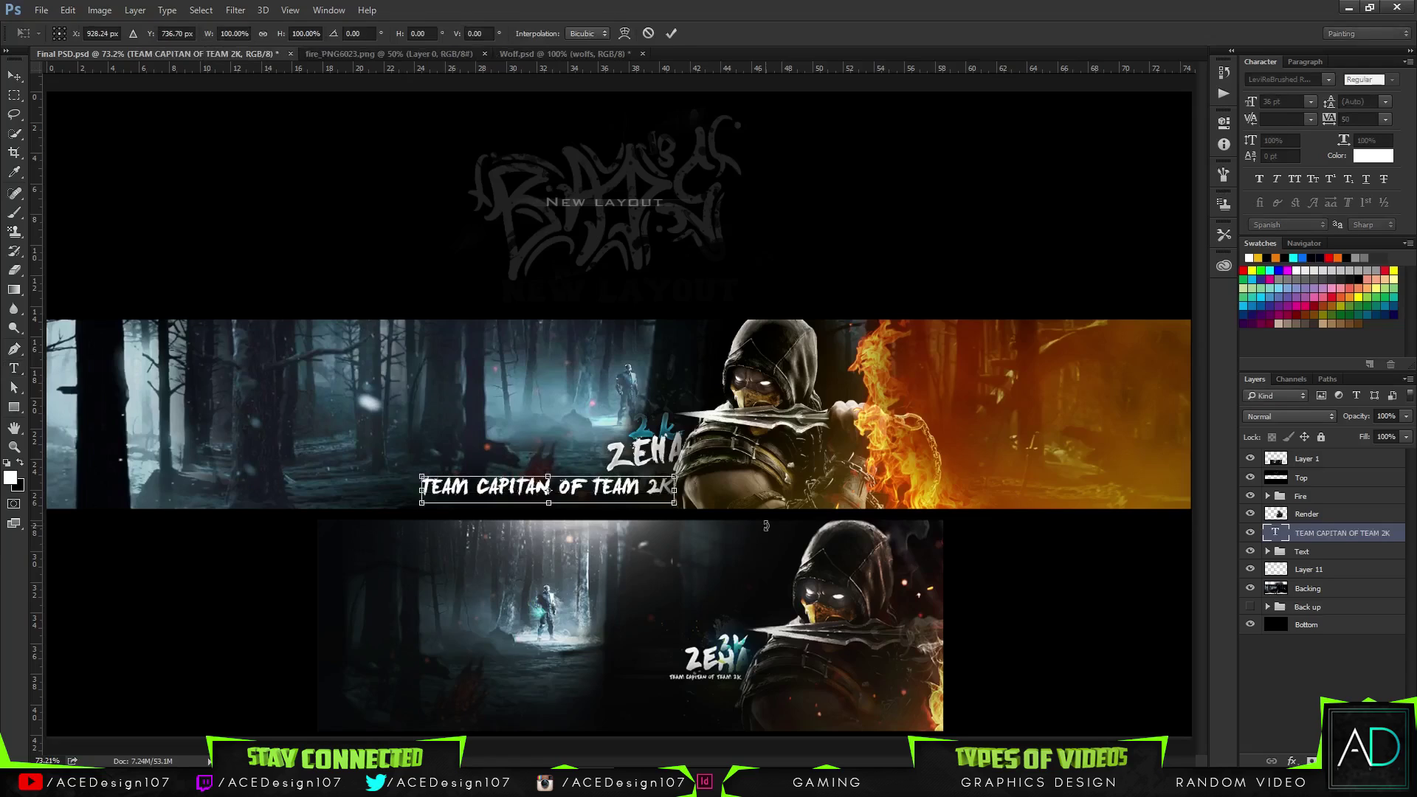
drag(676, 507, 666, 476)
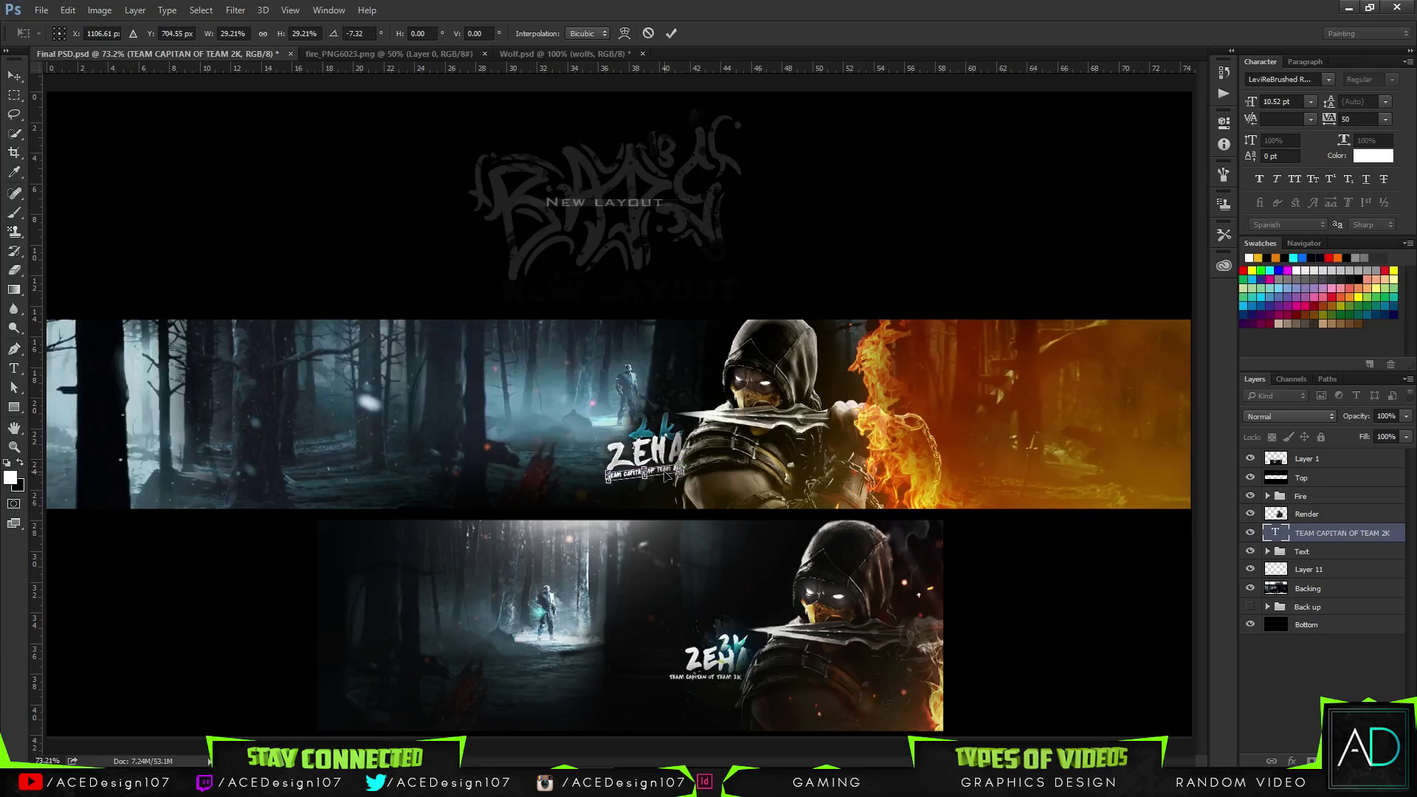
key(Return)
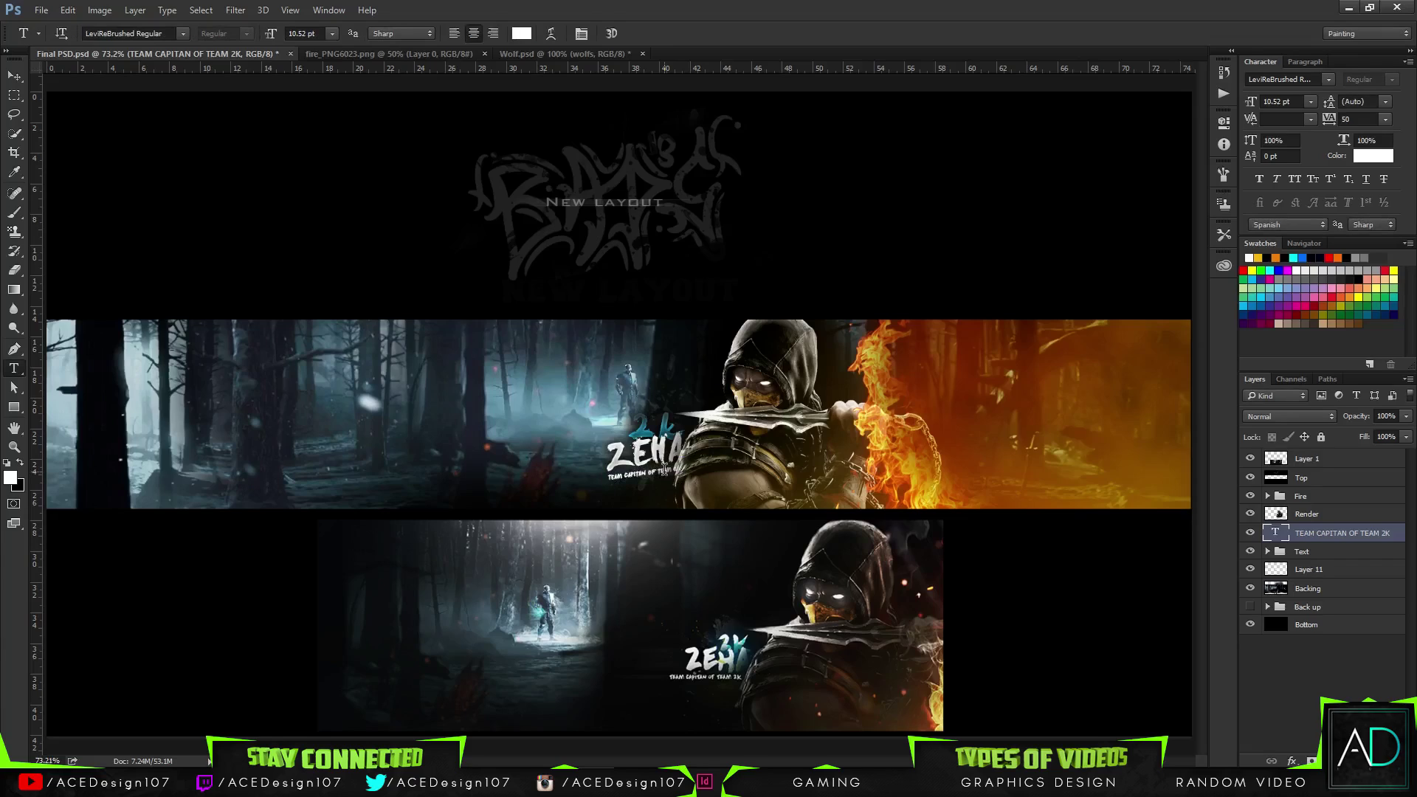
click(1385, 118)
click(1365, 358)
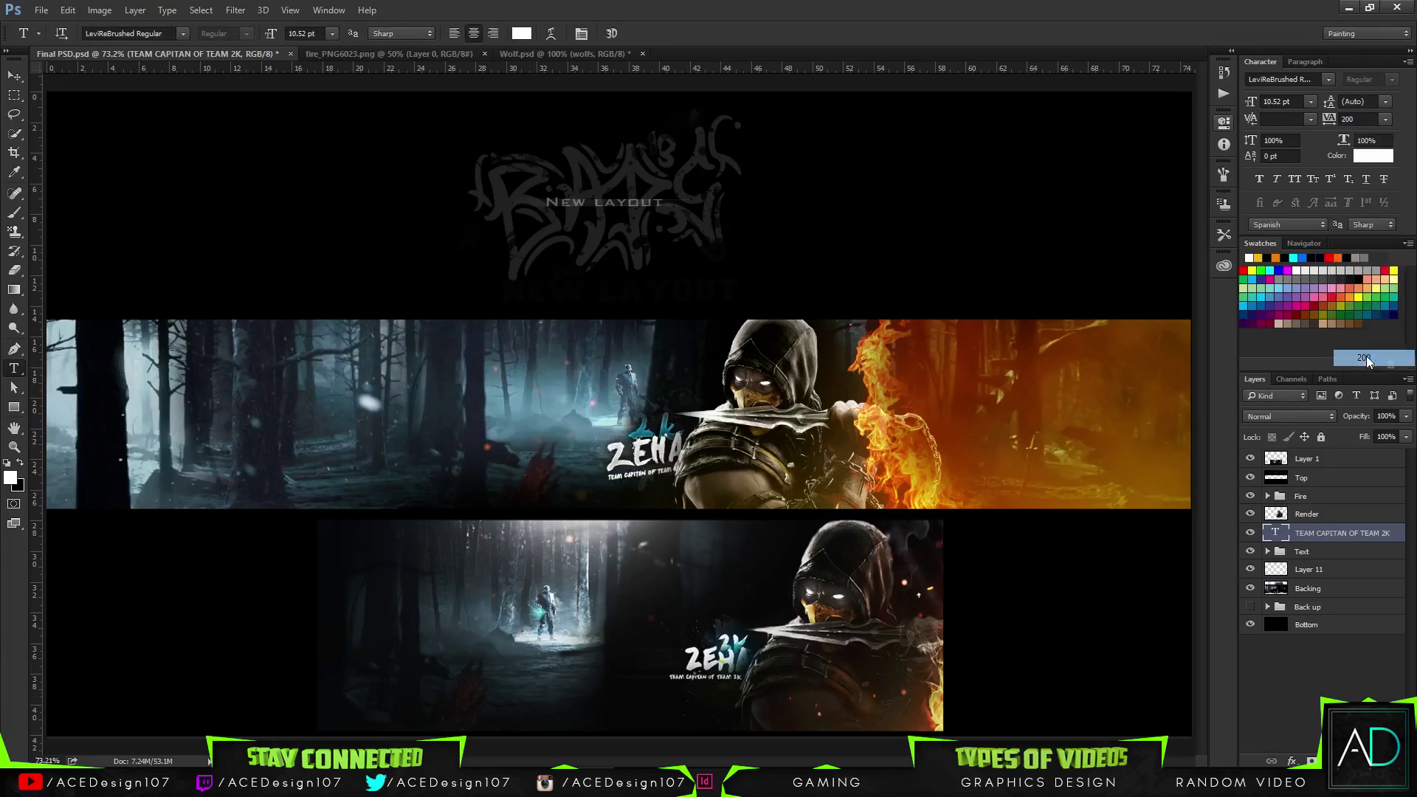
- Shrink the tagline to 9.6 pt and shorten its wording to "CAPITAN OF TEAM 2K"
key(v)
drag(710, 491, 668, 483)
key(ctrl+t)
drag(658, 474, 534, 490)
key(Return)
key(BackSpace)
key(Delete)
key(ctrl+Return)
- Move the shortened tagline slightly up and to the right so it sits directly beneath the ZEHA text
key(v)
drag(622, 484, 633, 483)
key(Up)
key(Up)
key(Up)
key(Up)
key(Up)
key(Up)
key(Right)
key(Right)
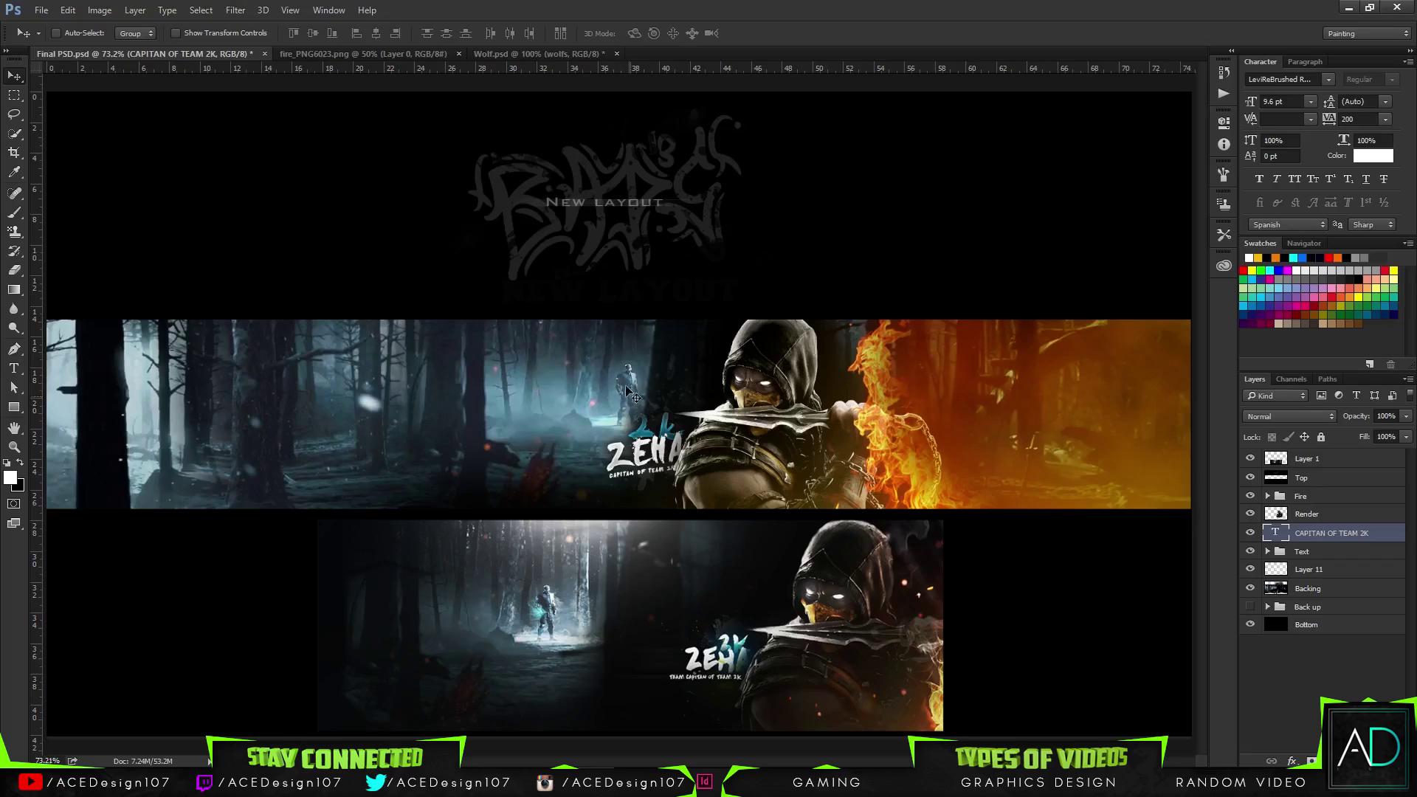
- Open GFX PACK 1.1.psd from the Small GFX pack folder inside GFX Packs
click(41, 9)
click(51, 37)
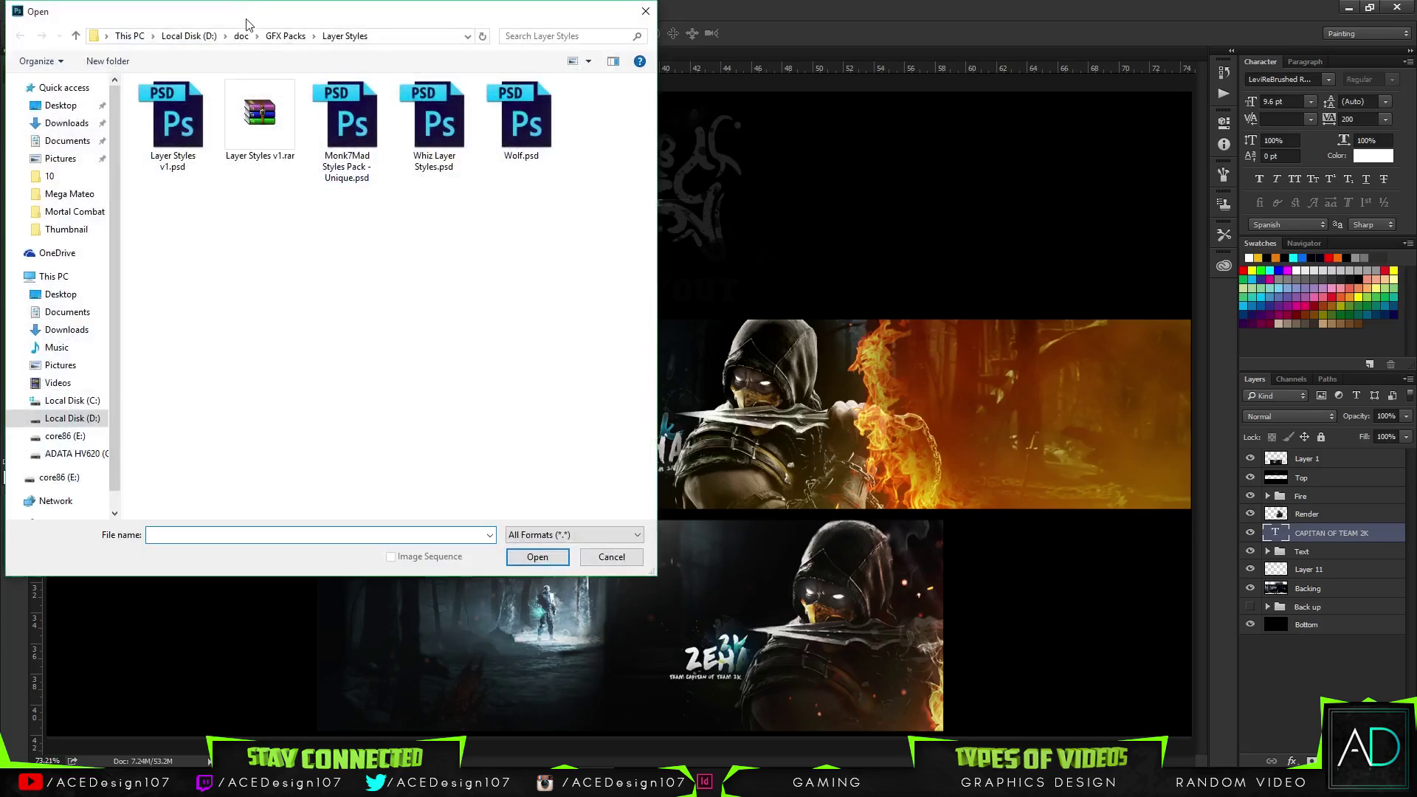
click(282, 37)
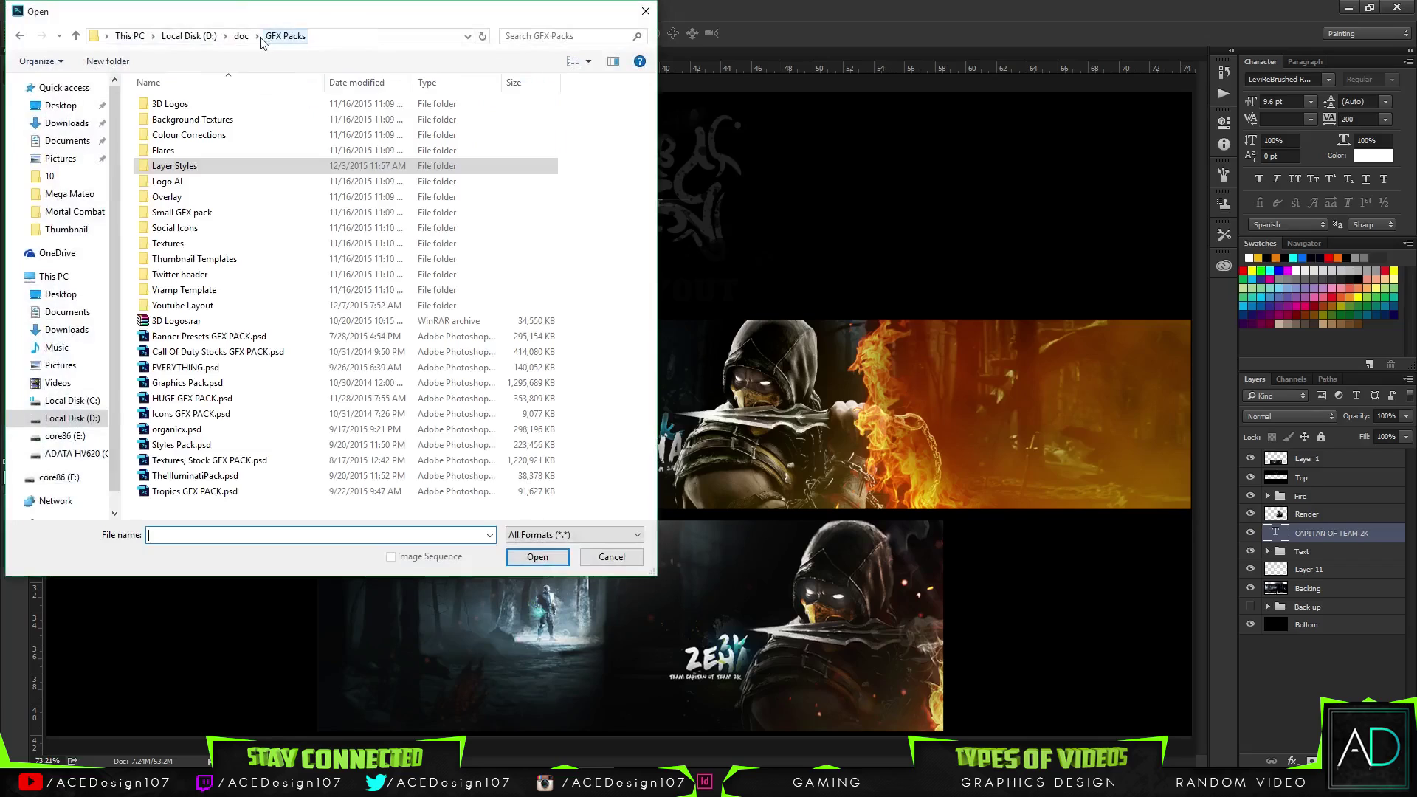
double_click(208, 214)
click(289, 143)
click(537, 558)
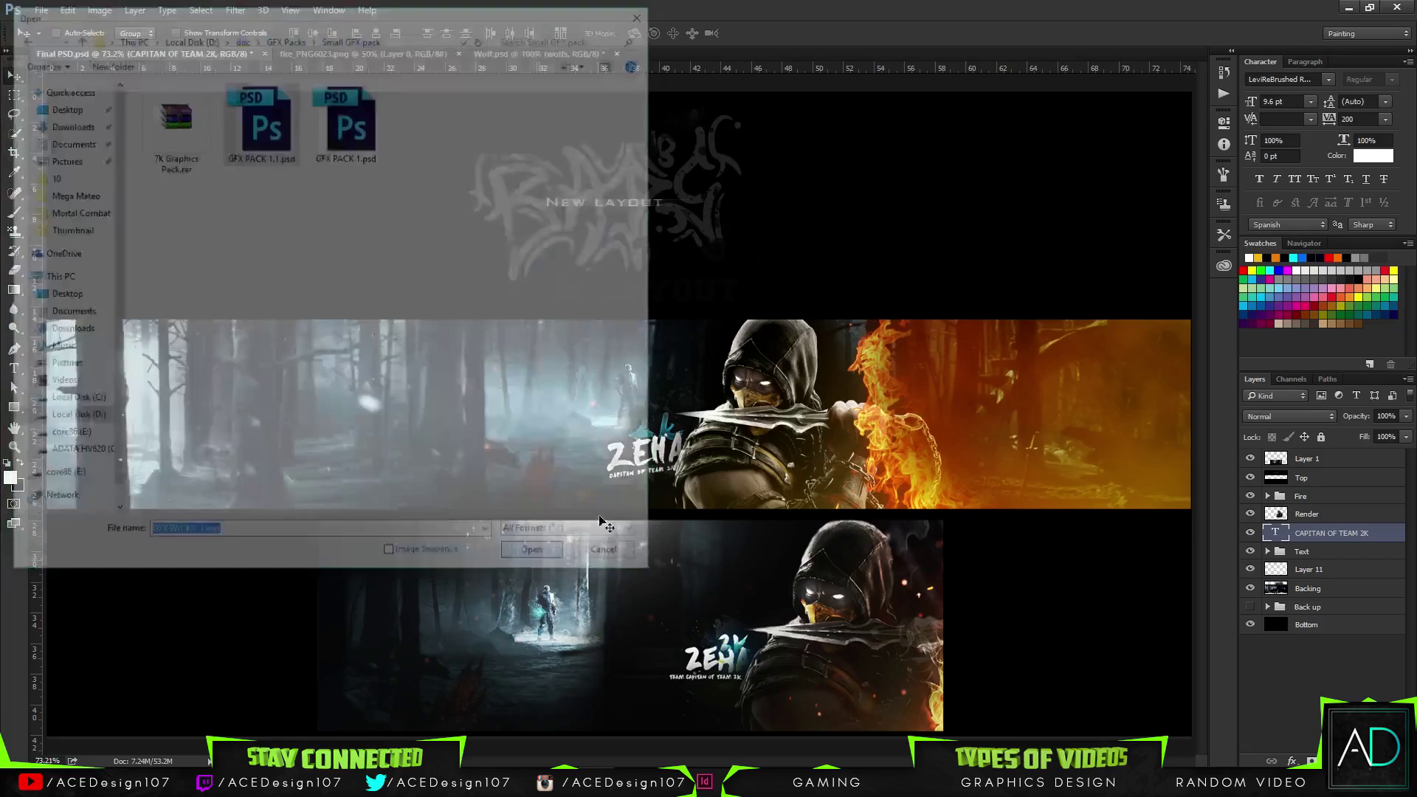
- Show the Cool light layer in the pack's Lights group and copy it into Final PSD.psd above the Render layer
click(1268, 492)
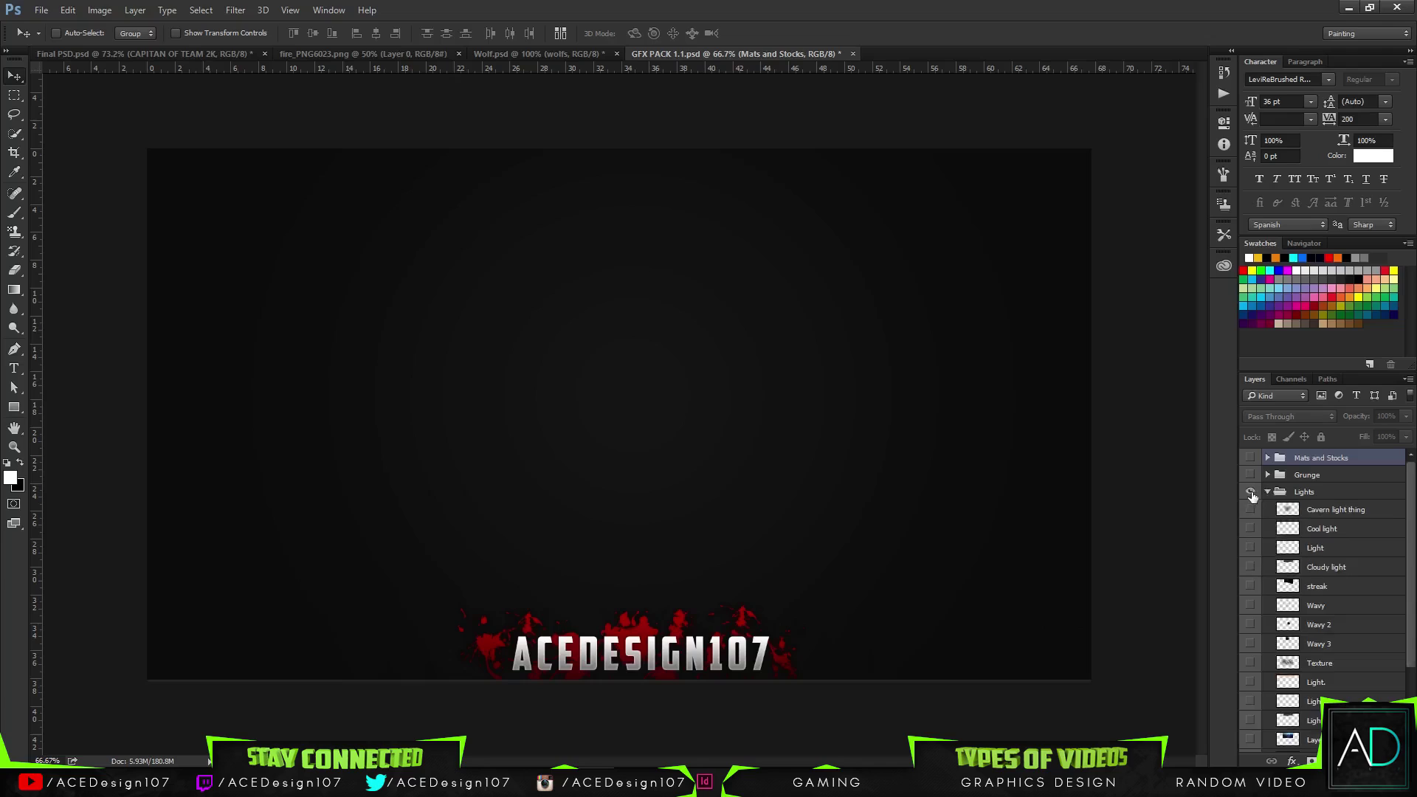
click(1250, 528)
click(1249, 529)
click(1250, 509)
click(1250, 509)
click(1250, 529)
click(1317, 530)
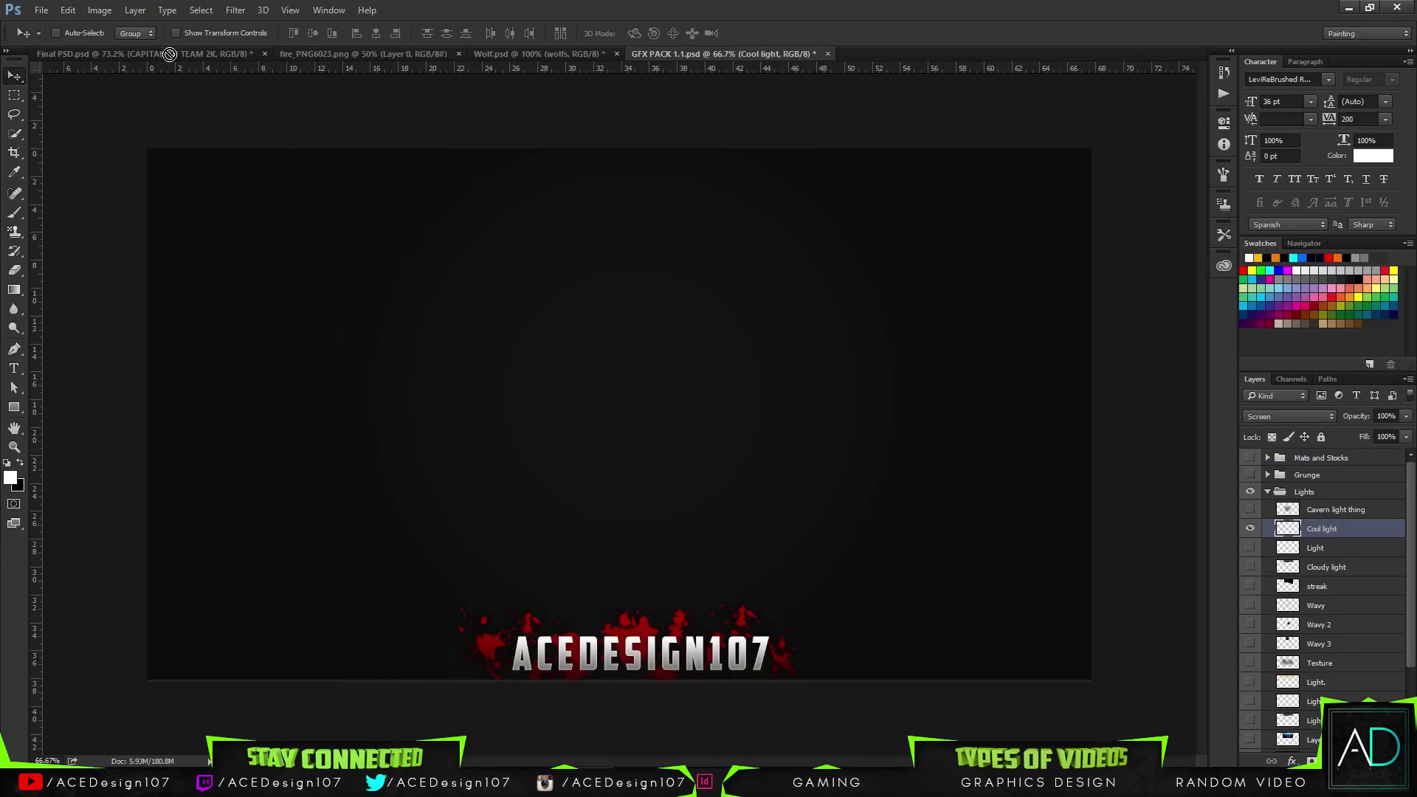
click(171, 54)
drag(414, 394, 646, 385)
drag(1367, 535, 1365, 506)
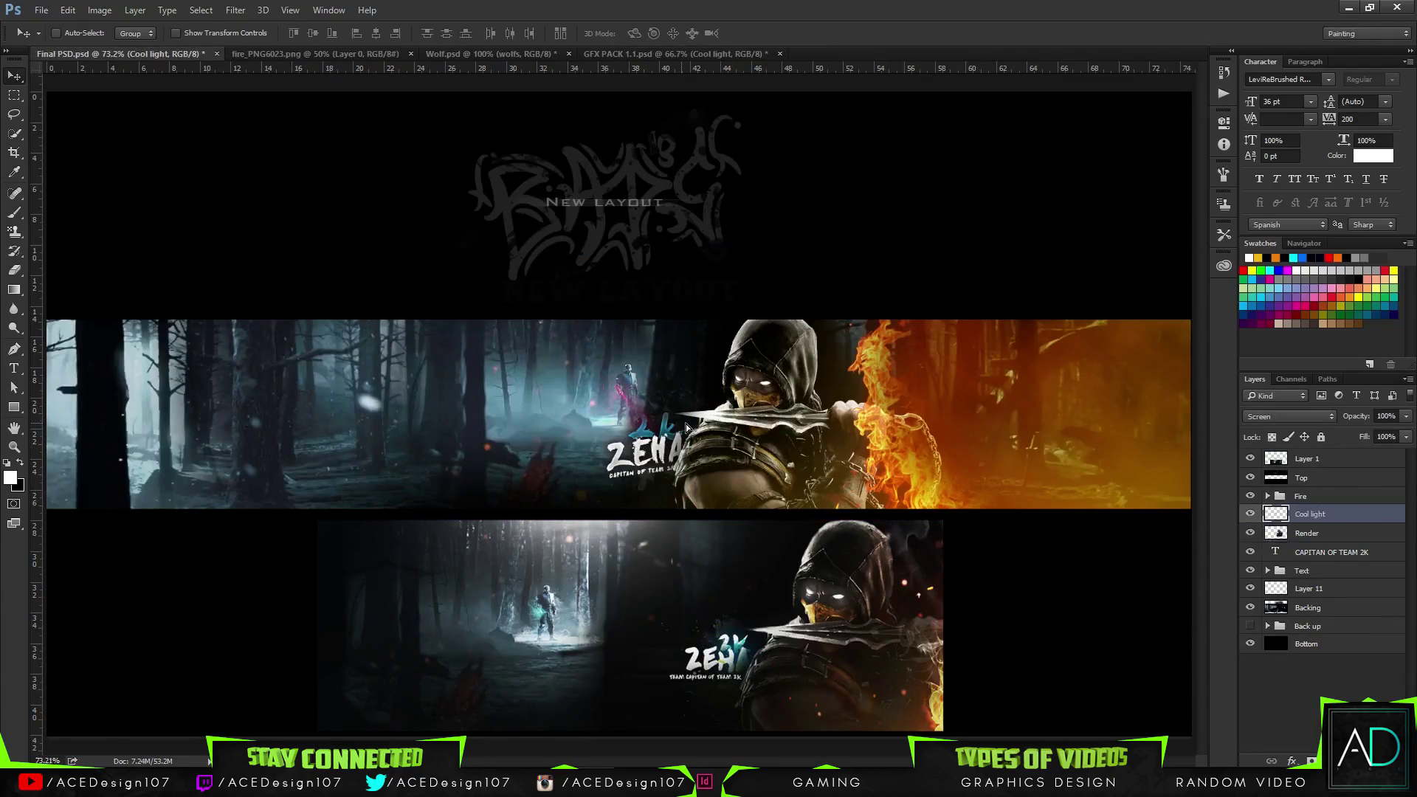
- Scale the Cool light down onto the small figure in the forest and set its blend mode to Normal
key(ctrl+t)
drag(707, 521, 631, 425)
key(Return)
click(1330, 416)
click(1276, 427)
drag(828, 461, 829, 465)
- Shift the hue of the Cool light from pink to green with Hue/Saturation
key(ctrl+u)
drag(599, 174, 535, 178)
click(756, 99)
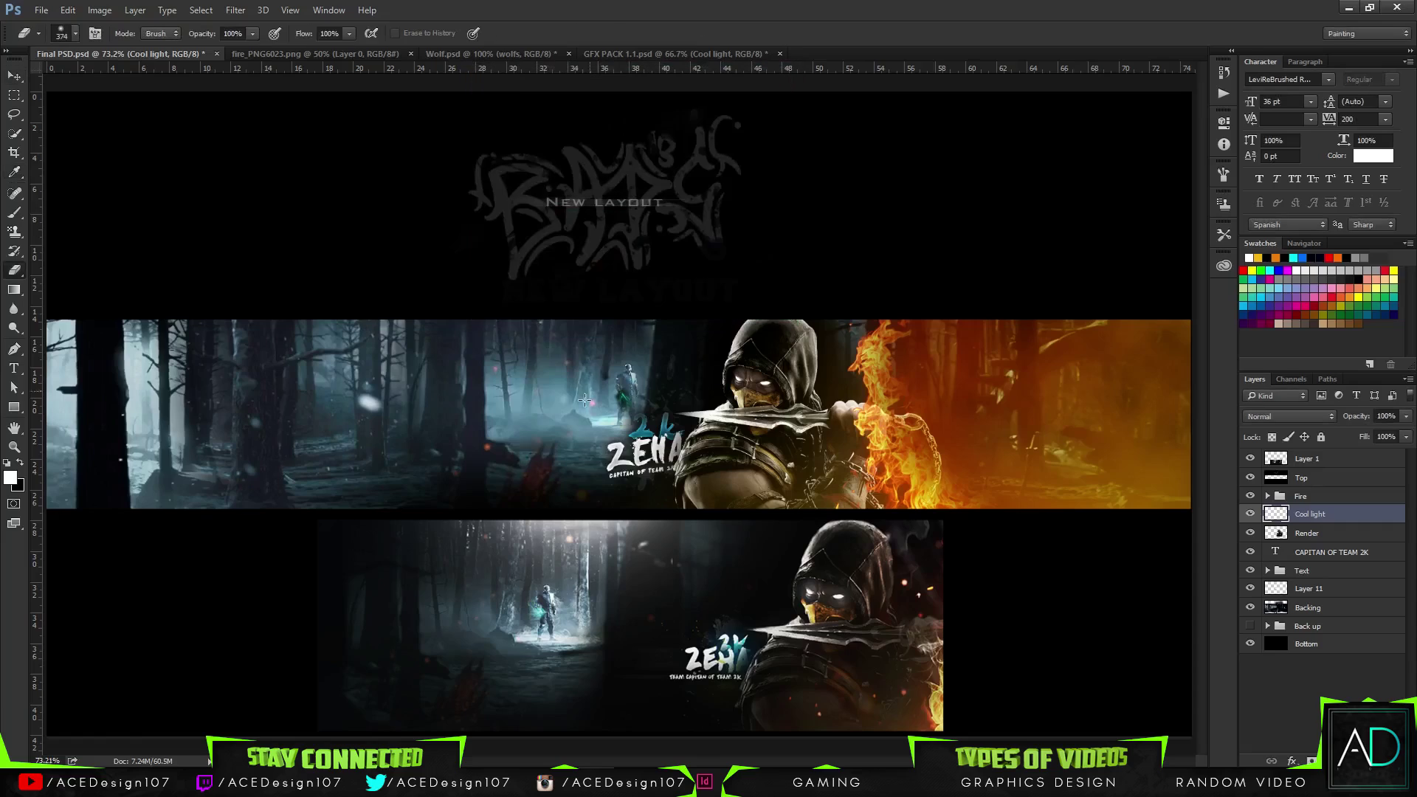
- Set the Eraser's brush size to 182 px with the Cool light layer active
key(b)
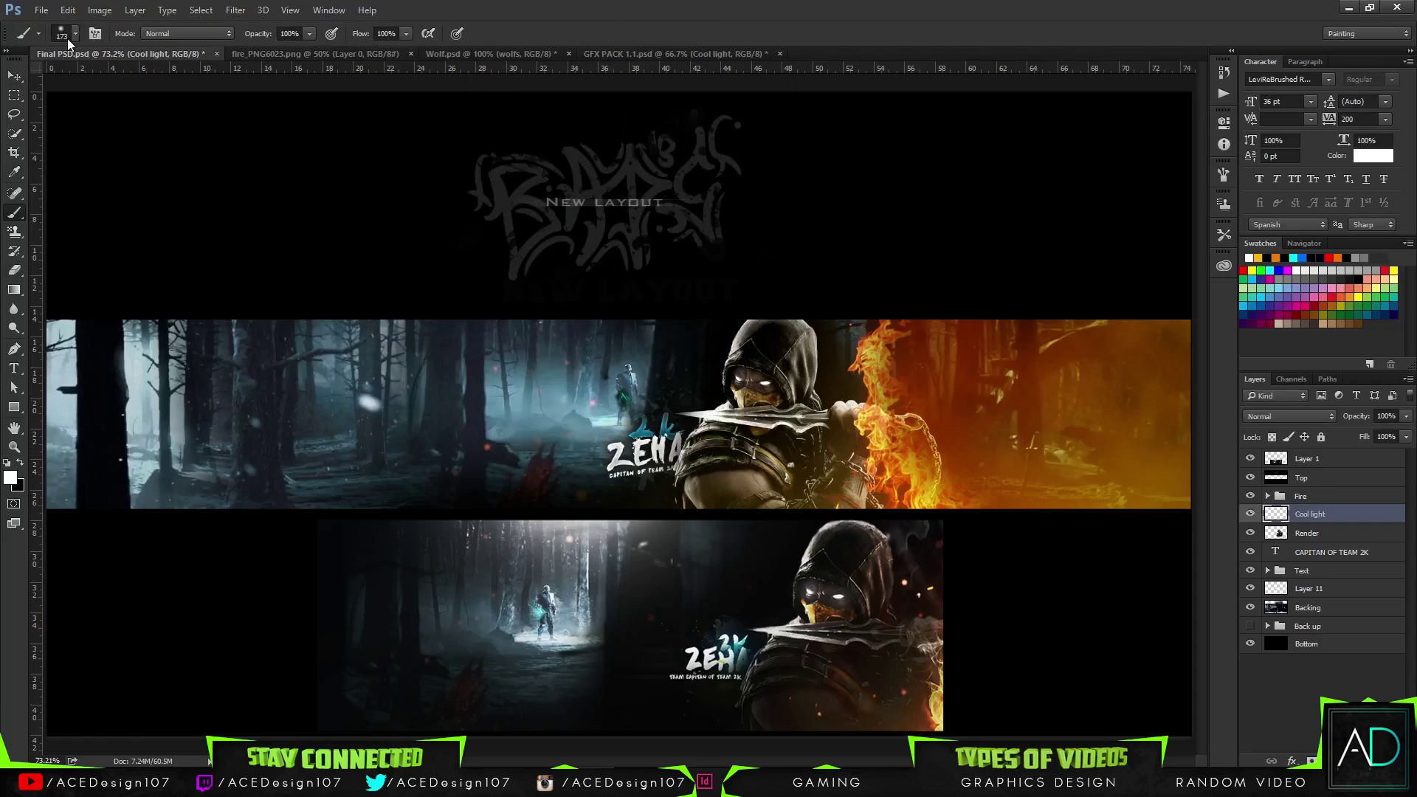
key(e)
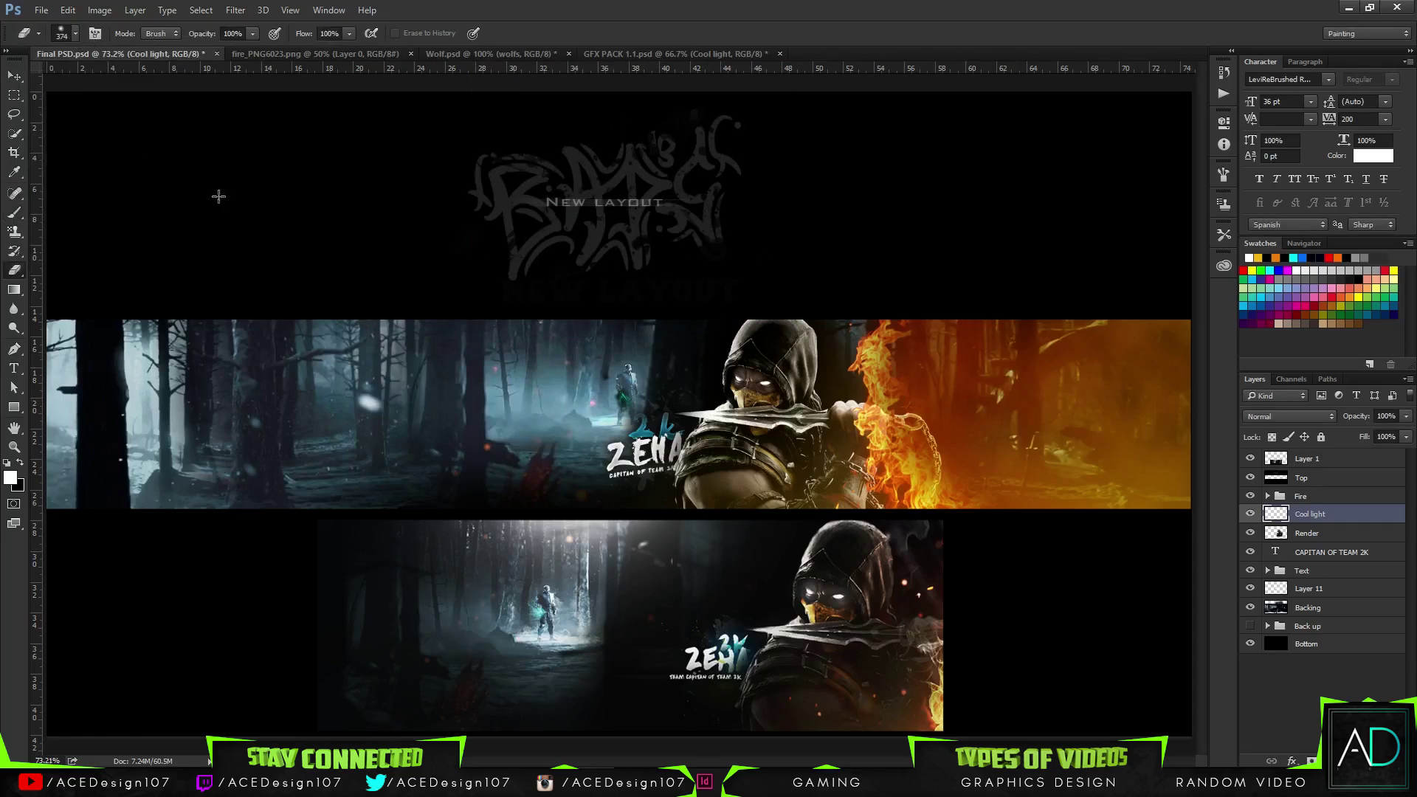
click(73, 34)
key(Return)
- Preview other layers of the Lights group in GFX PACK 1.1.psd and copy the Wavy 2 light into Final PSD.psd
click(675, 54)
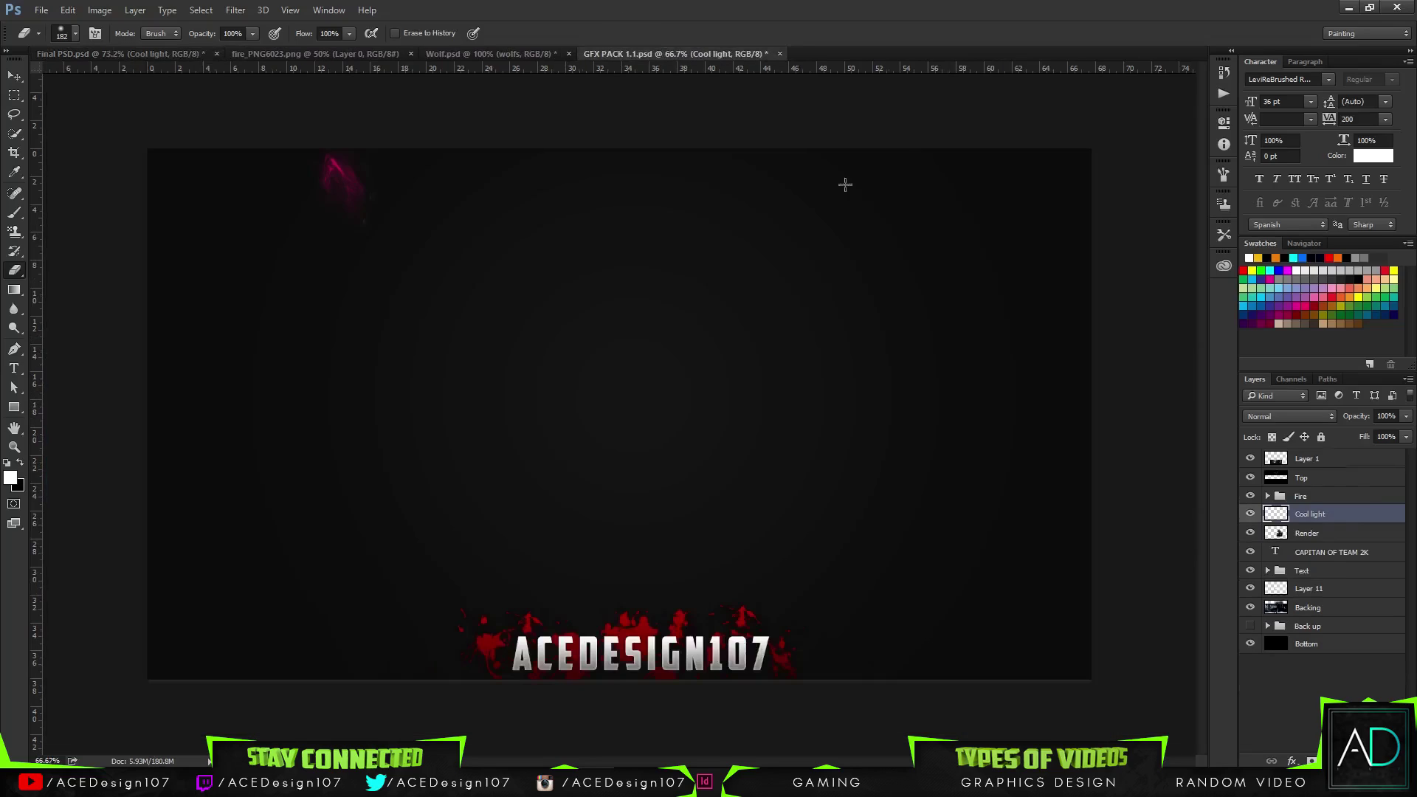
click(1250, 528)
click(1250, 548)
click(1250, 548)
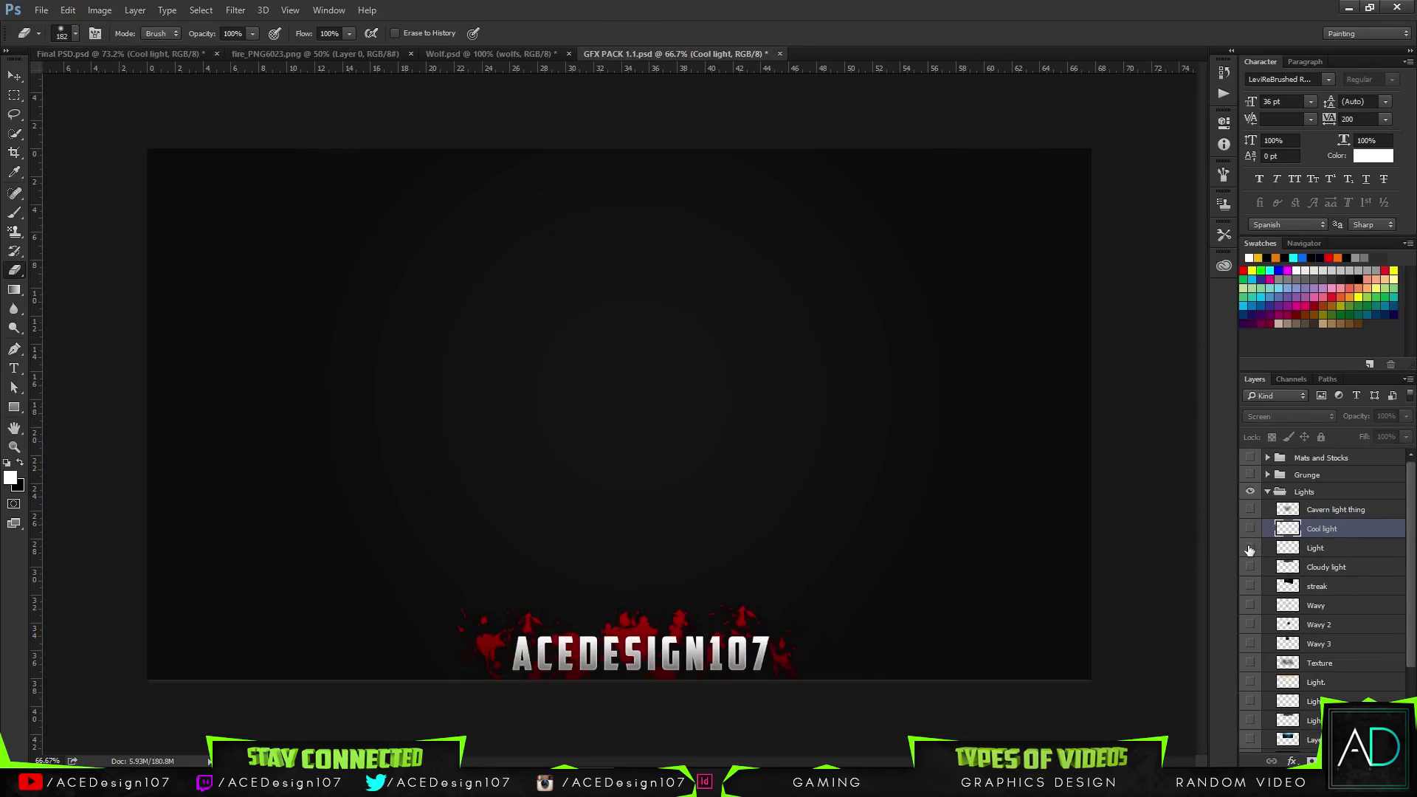
scroll(1254, 550, down, 3)
click(1249, 576)
click(1249, 575)
click(1250, 556)
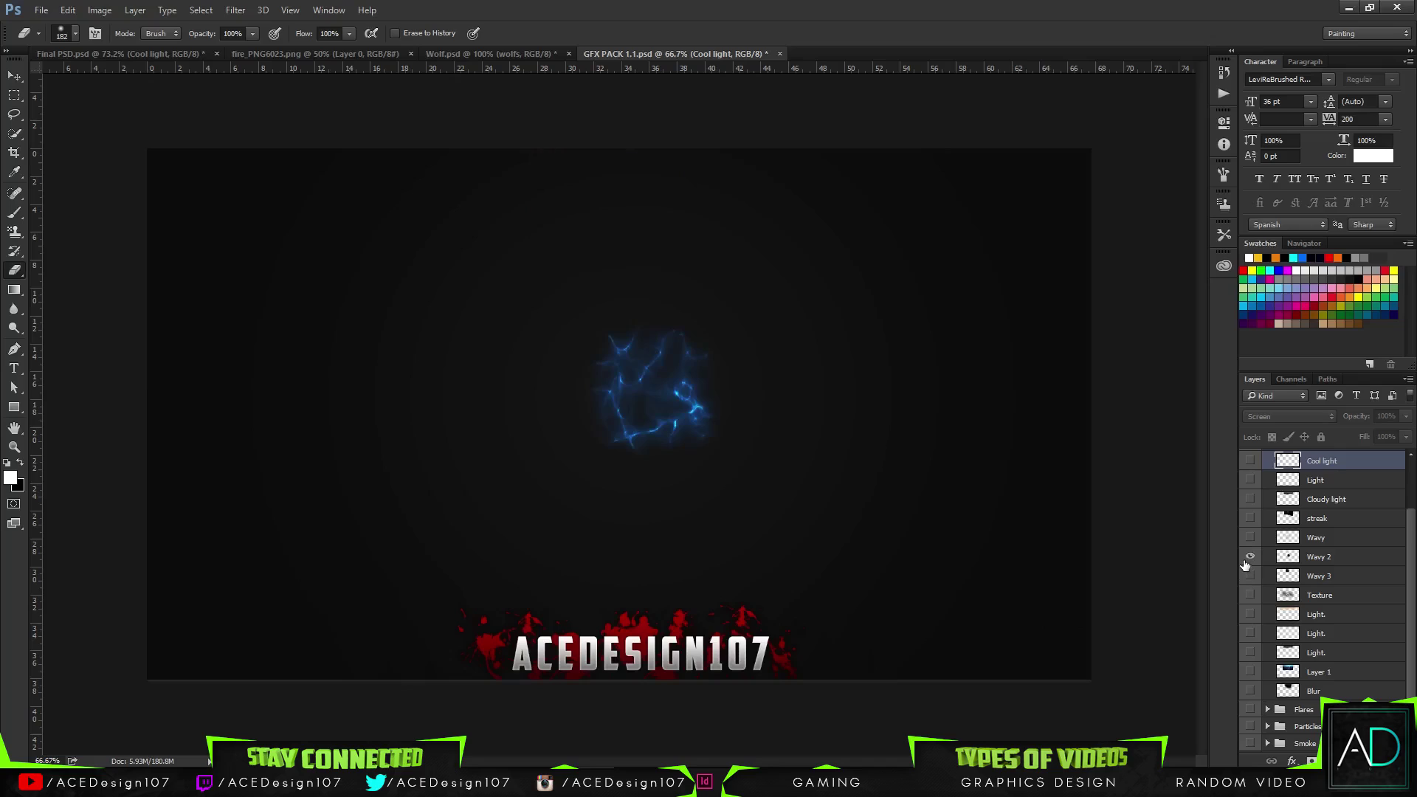
click(1382, 565)
key(v)
mouse_move(806, 405)
mouse_down()
mouse_move(288, 65)
mouse_move(151, 59)
mouse_move(565, 432)
mouse_up()
- Scale the Wavy 2 light down onto the small forest figure and set its hue to -27
key(ctrl+t)
mouse_move(569, 325)
mouse_down()
mouse_move(483, 410)
mouse_move(448, 470)
mouse_move(621, 401)
mouse_up()
mouse_move(419, 472)
mouse_down()
mouse_move(627, 403)
mouse_move(620, 446)
mouse_up()
key(Return)
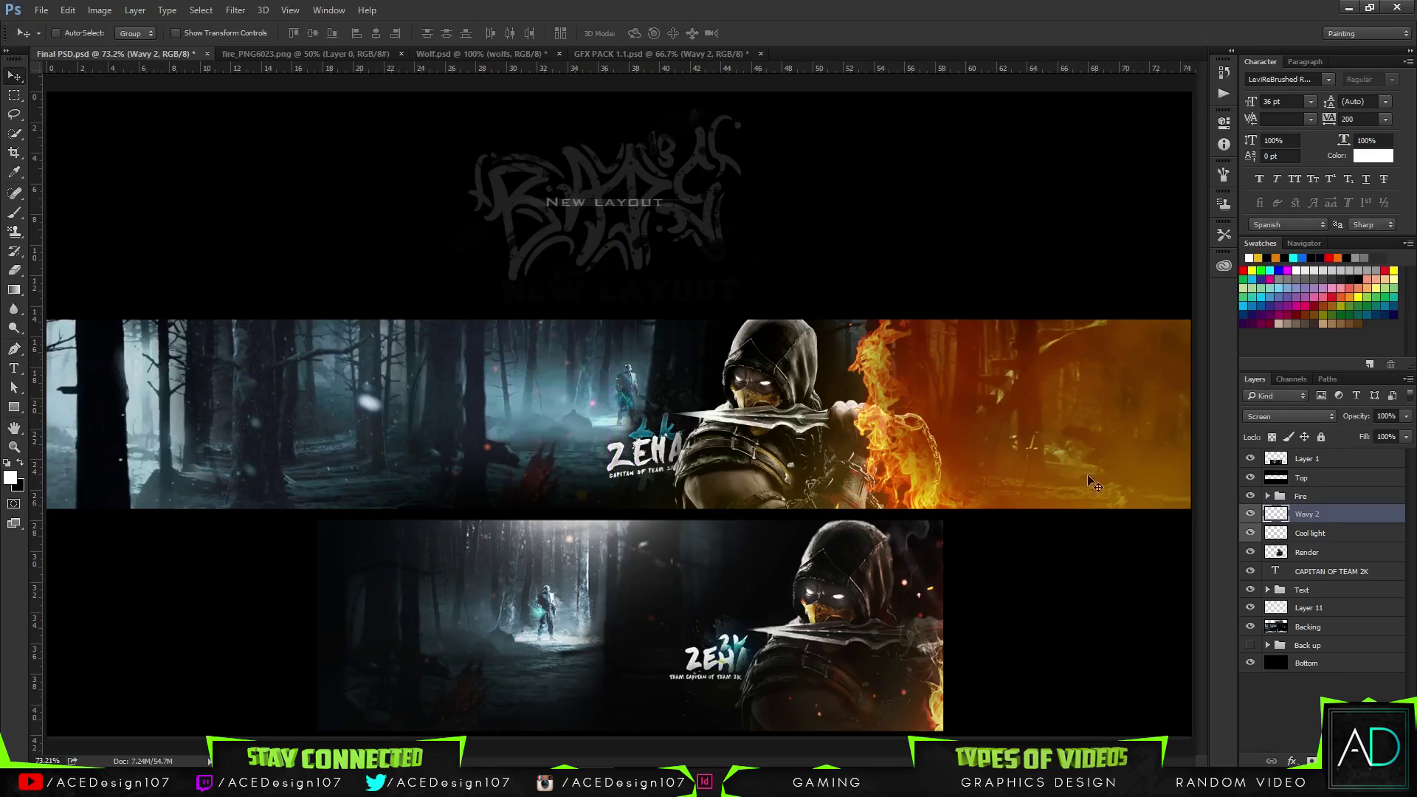
key(ctrl+u)
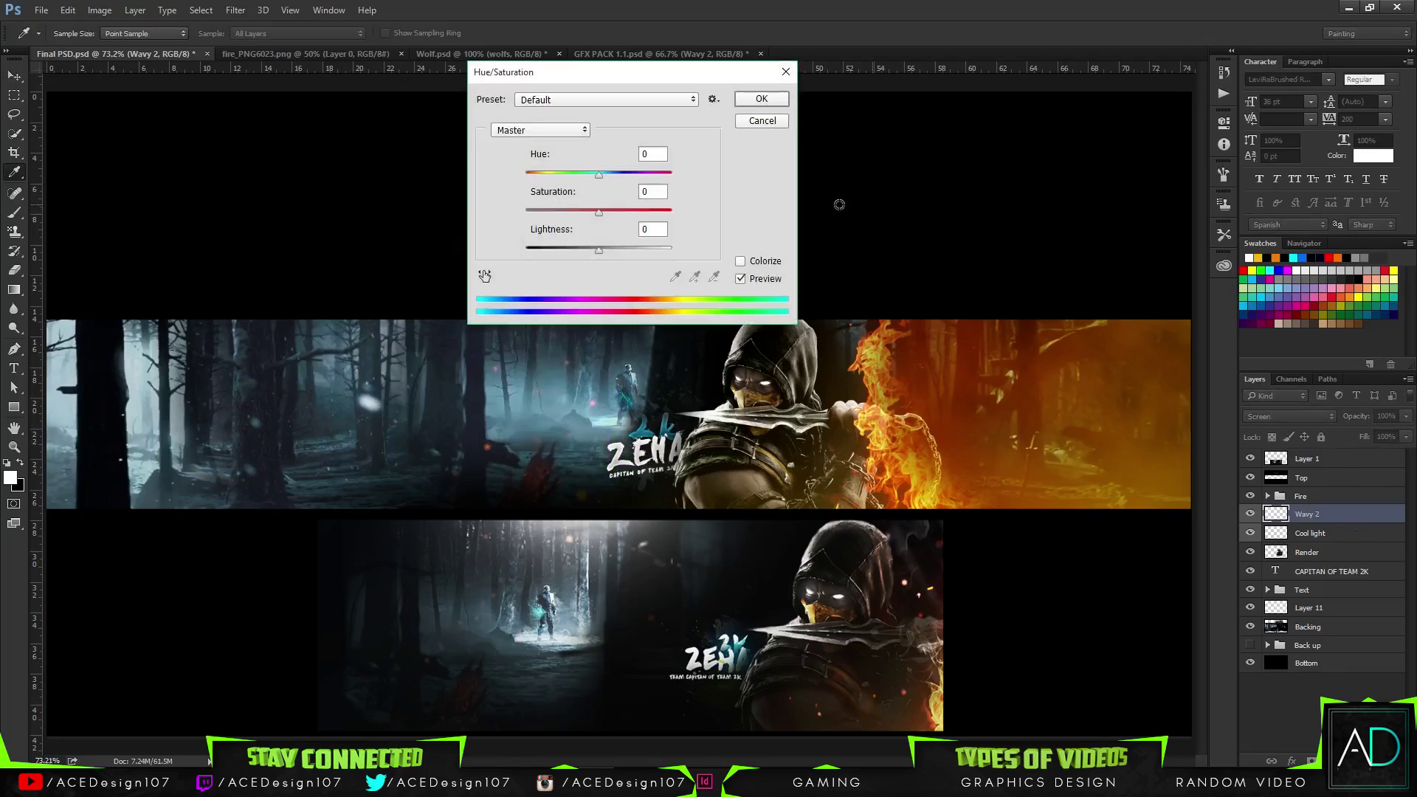
drag(598, 174, 579, 177)
click(749, 101)
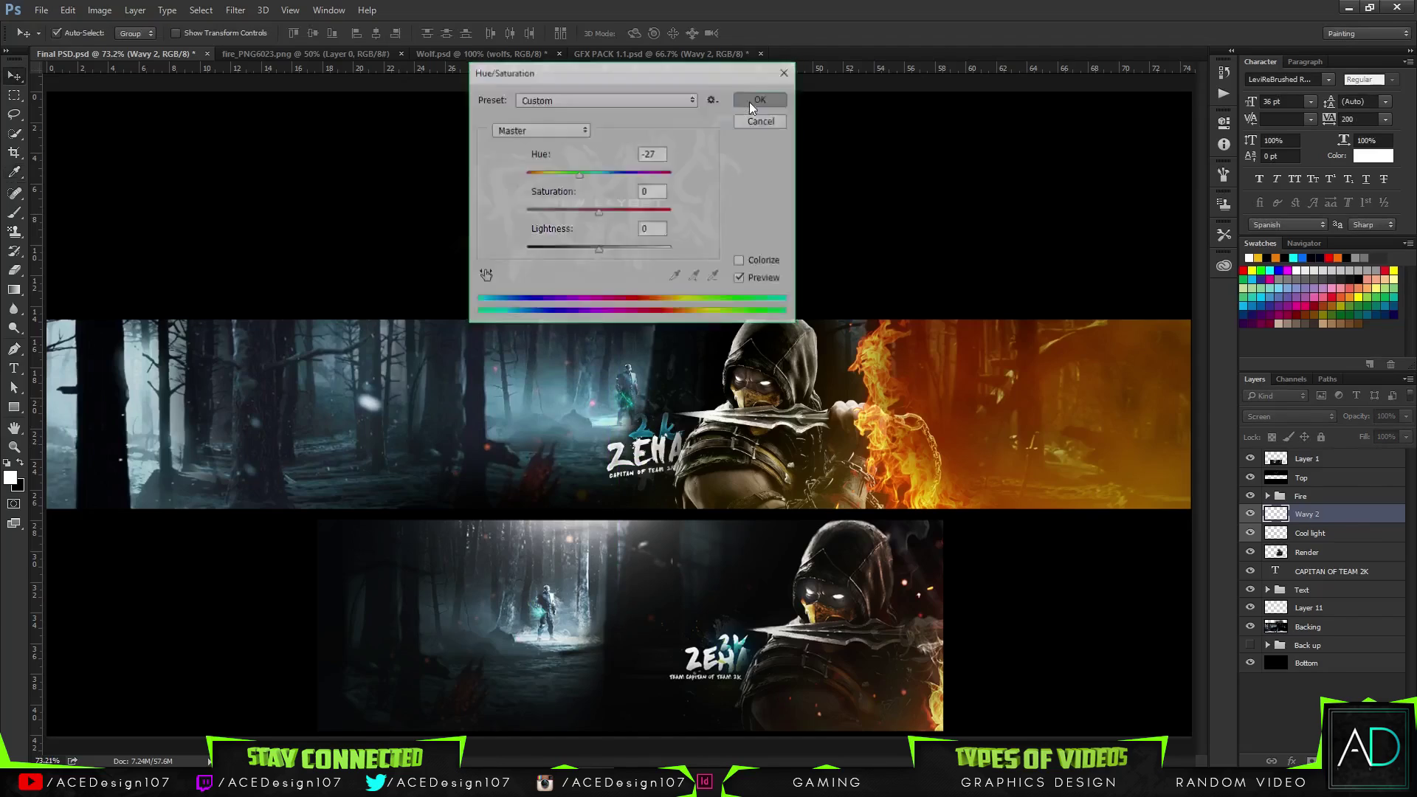
- Shrink the Wavy 2 and Cool light layers slightly as one merged layer and set its blend mode to Screen
key(ctrl+e)
key(ctrl+t)
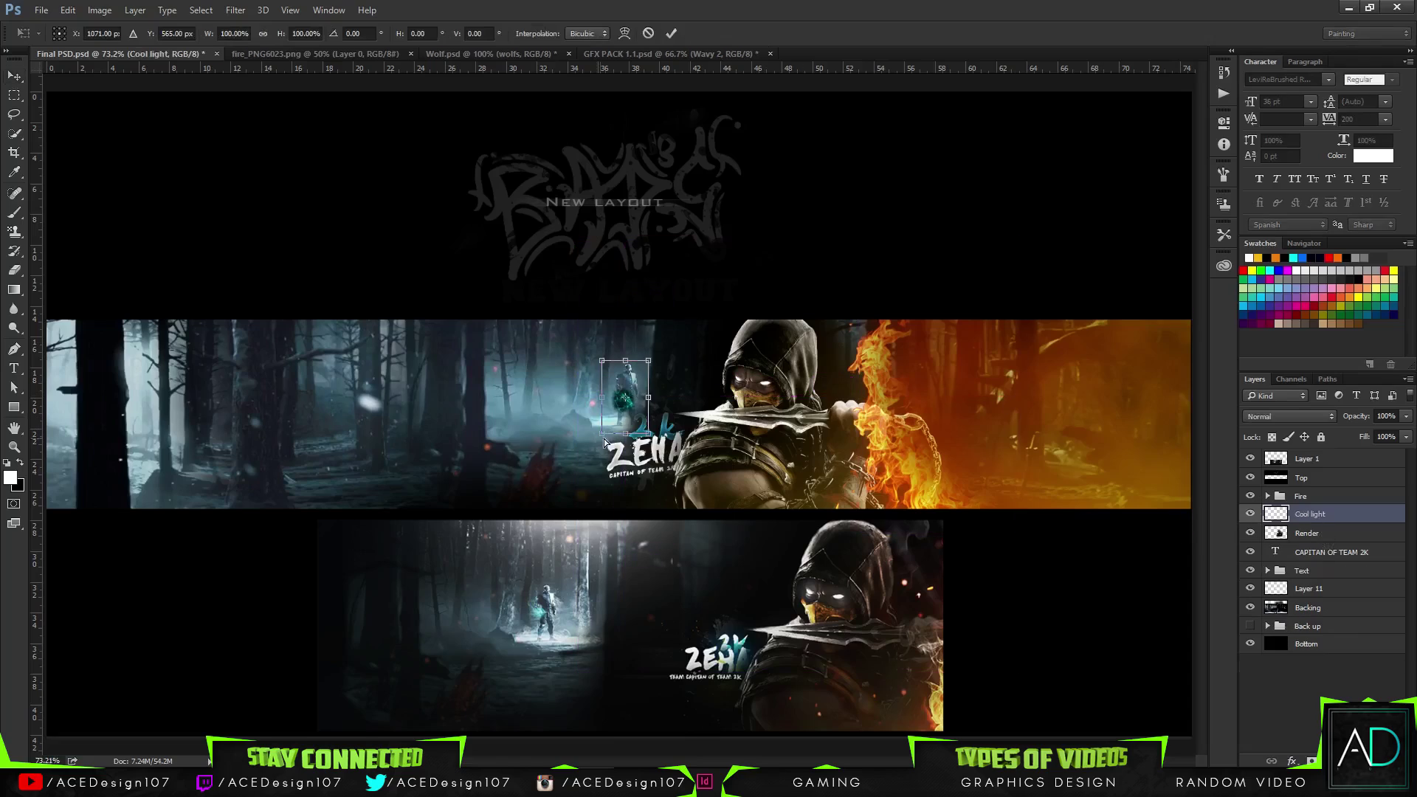
mouse_move(647, 431)
mouse_down()
mouse_move(631, 412)
mouse_move(635, 443)
mouse_move(640, 424)
mouse_up()
key(Return)
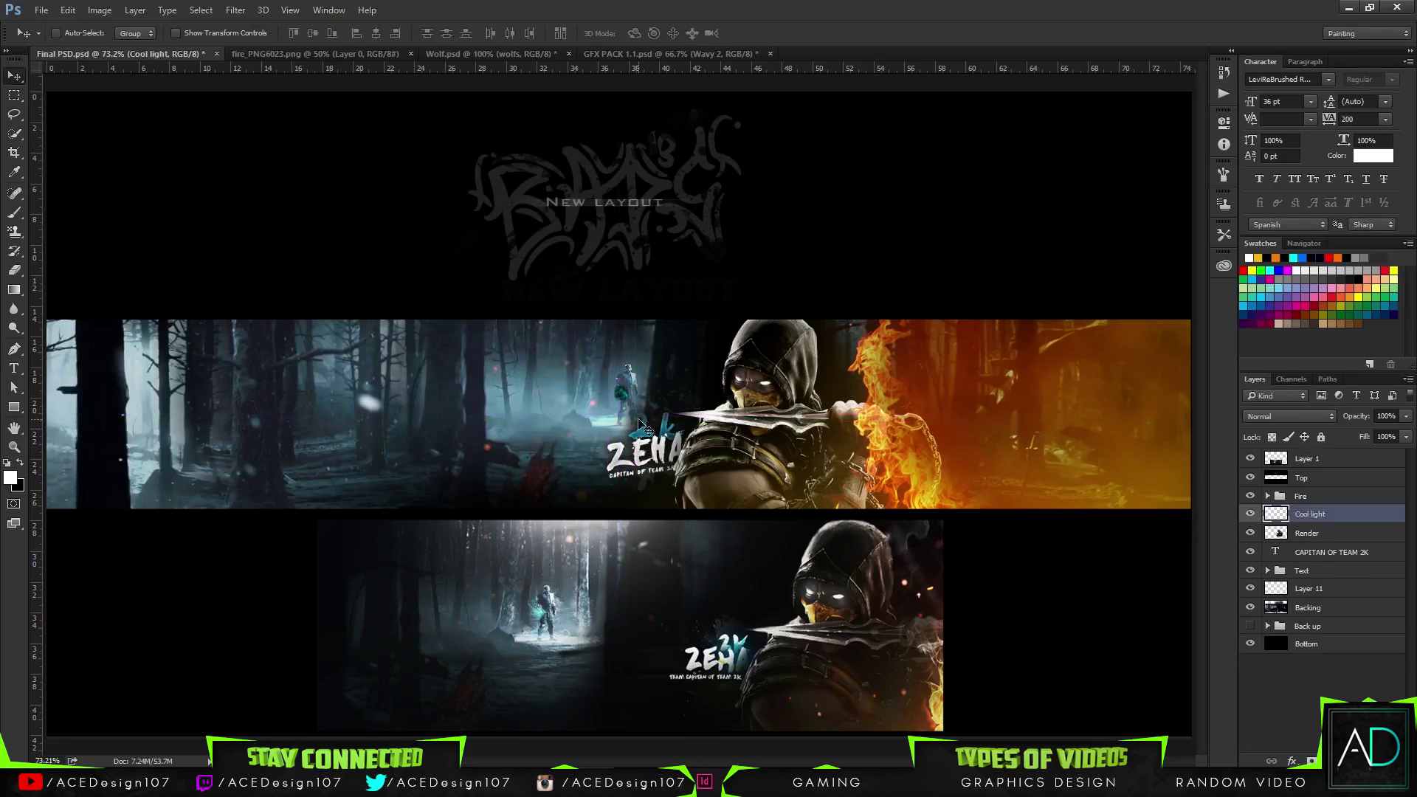
click(1290, 416)
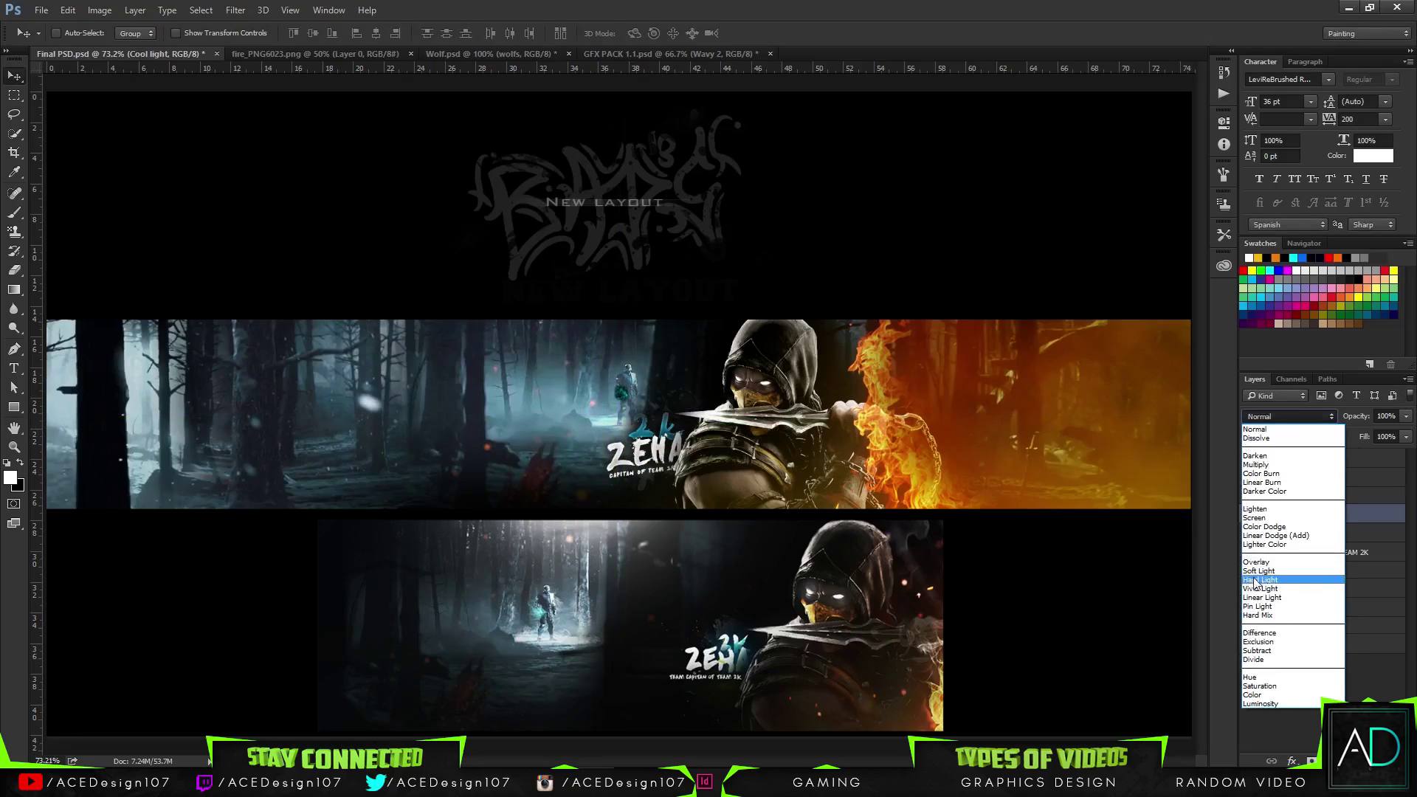
click(1264, 519)
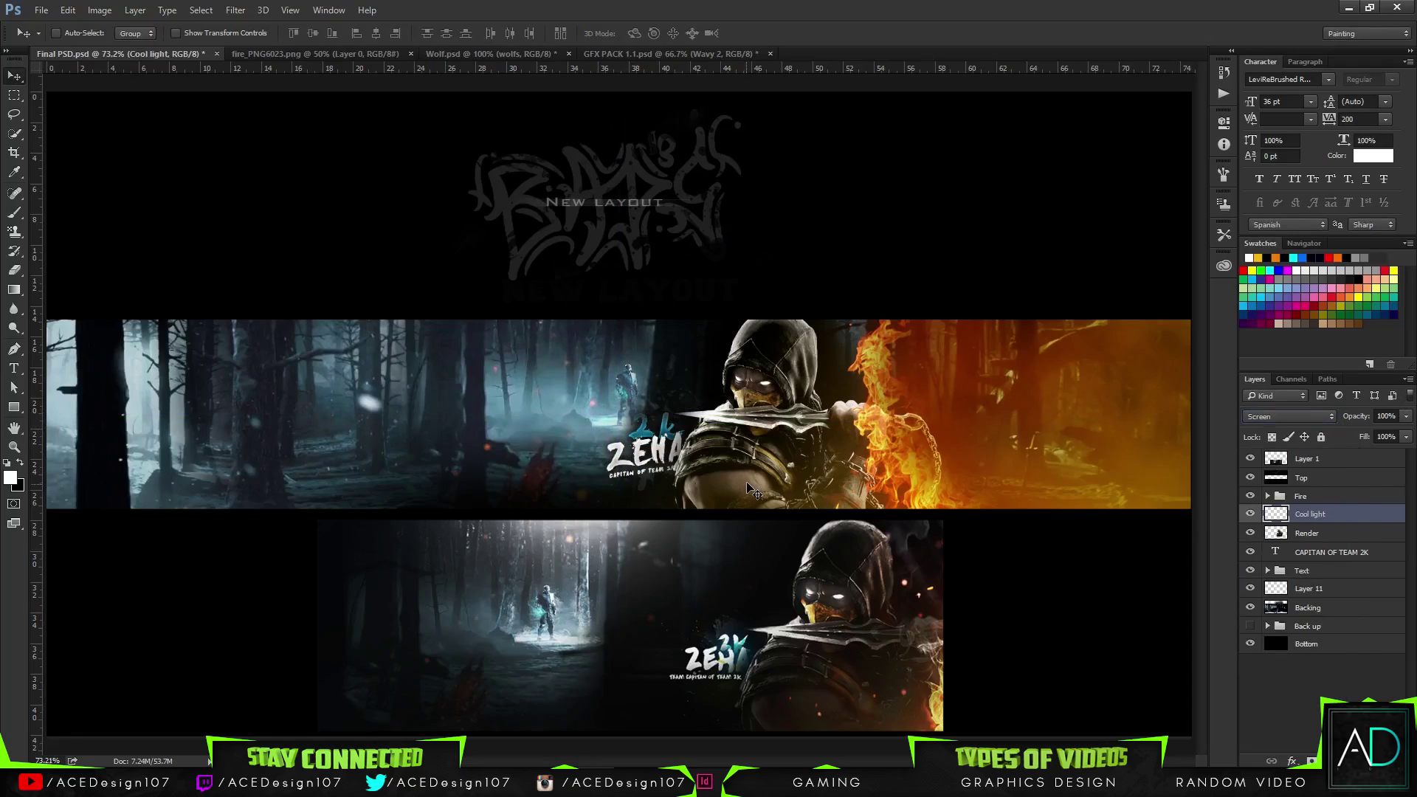
- Strengthen the figure's glow by duplicating the Cool light layer twice and merging the copies, with the layer's opacity set to 84%
key(ctrl+j)
key(ctrl+j)
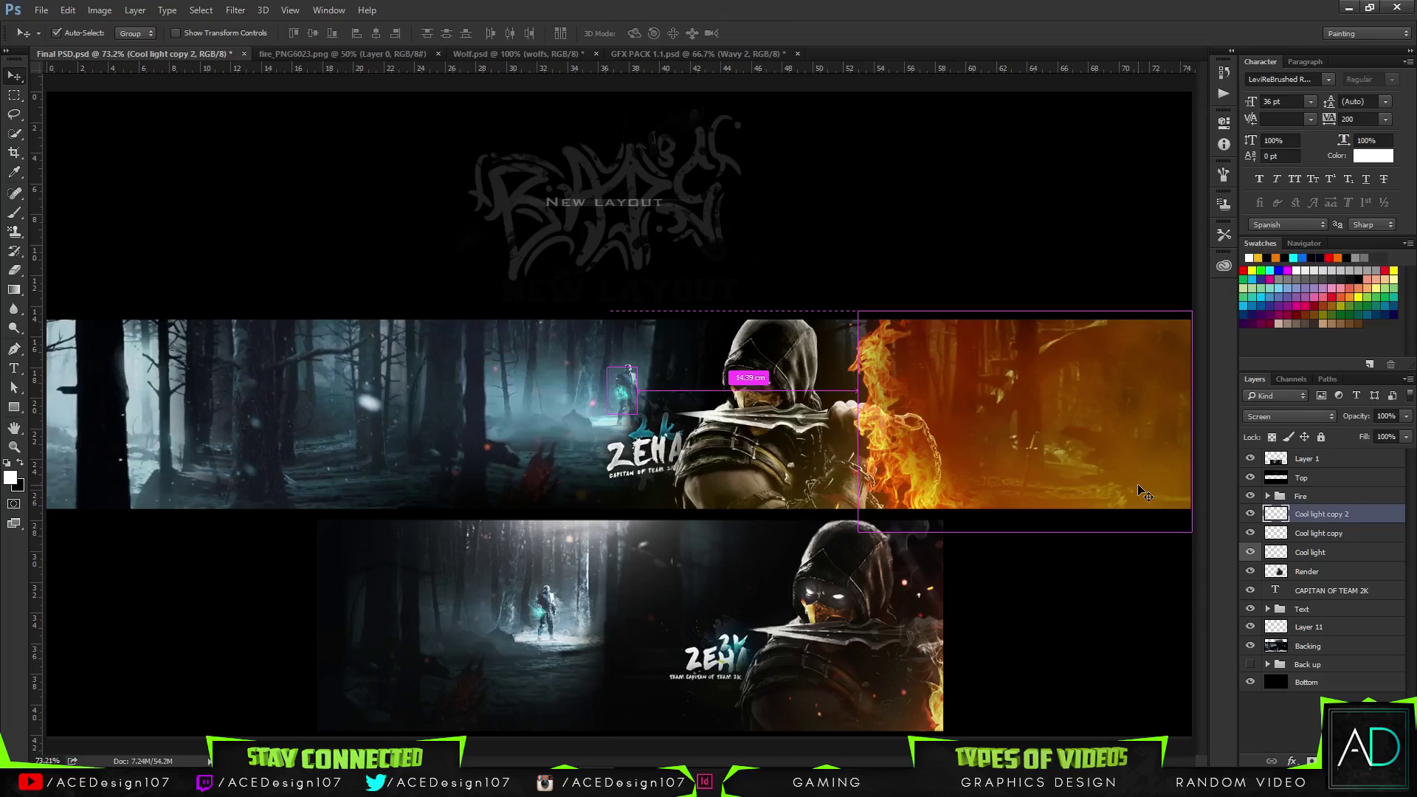
key(ctrl+z)
key(ctrl+z)
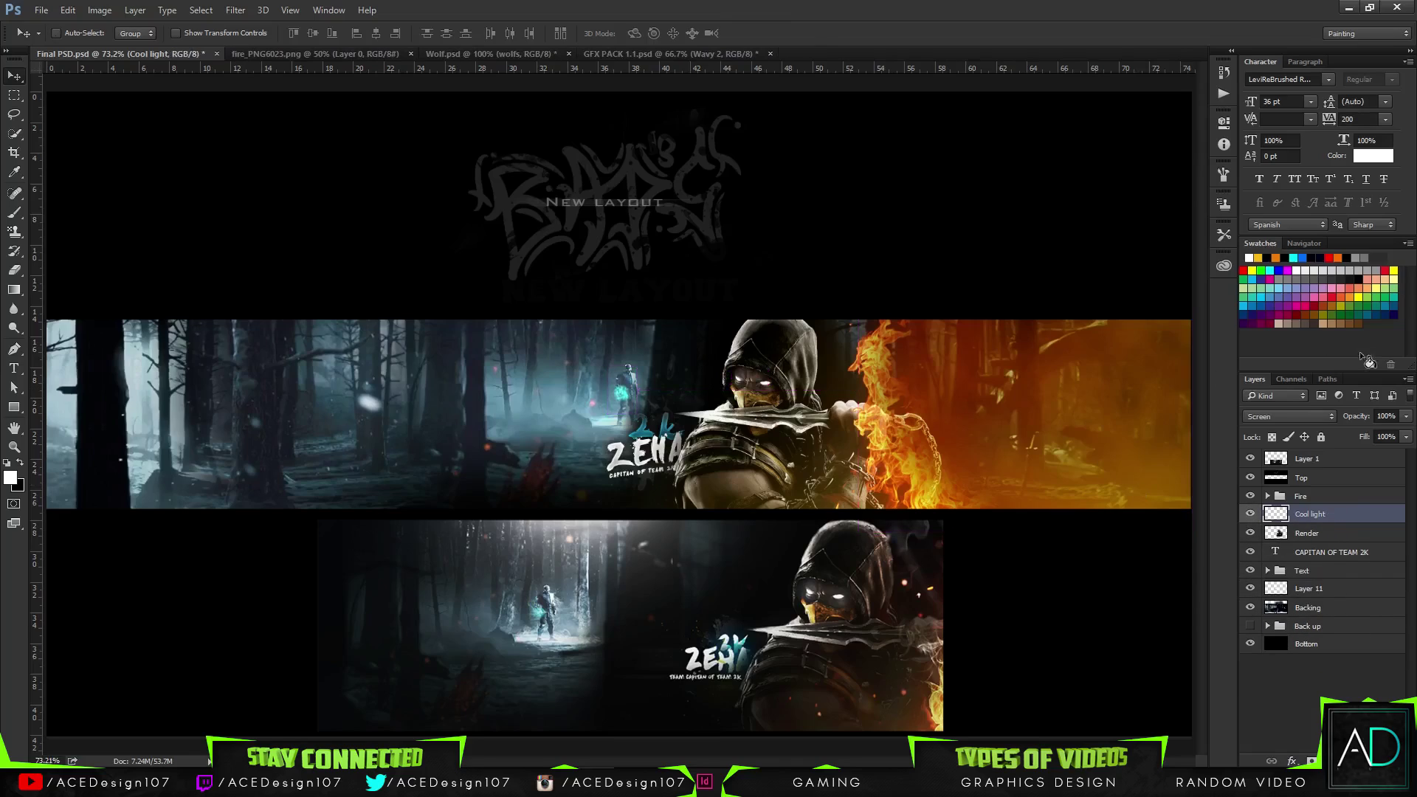
drag(1407, 417, 1376, 437)
click(807, 7)
- Select the dark tree trunk beside Scorpion on the Backing layer with the Quick Selection tool
key(w)
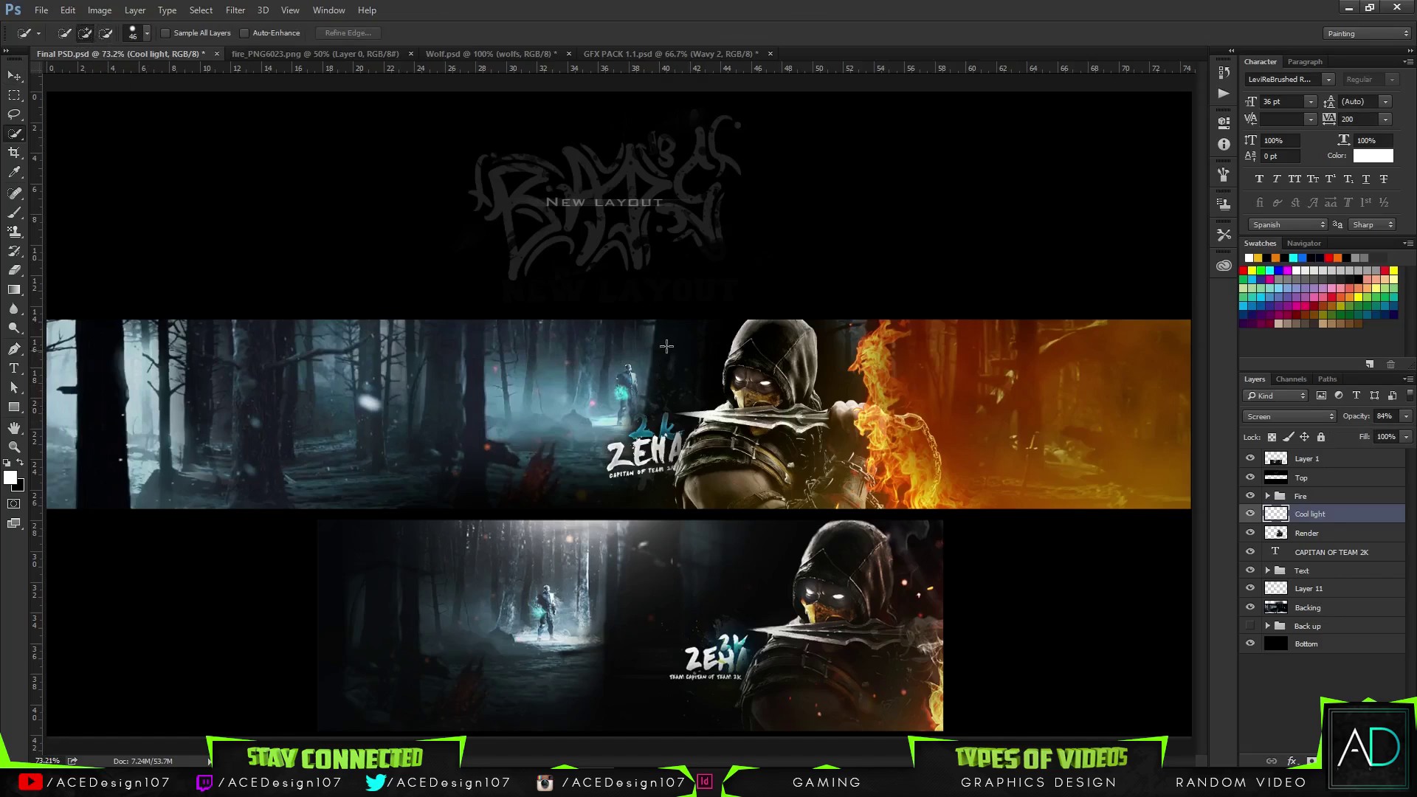
click(1348, 609)
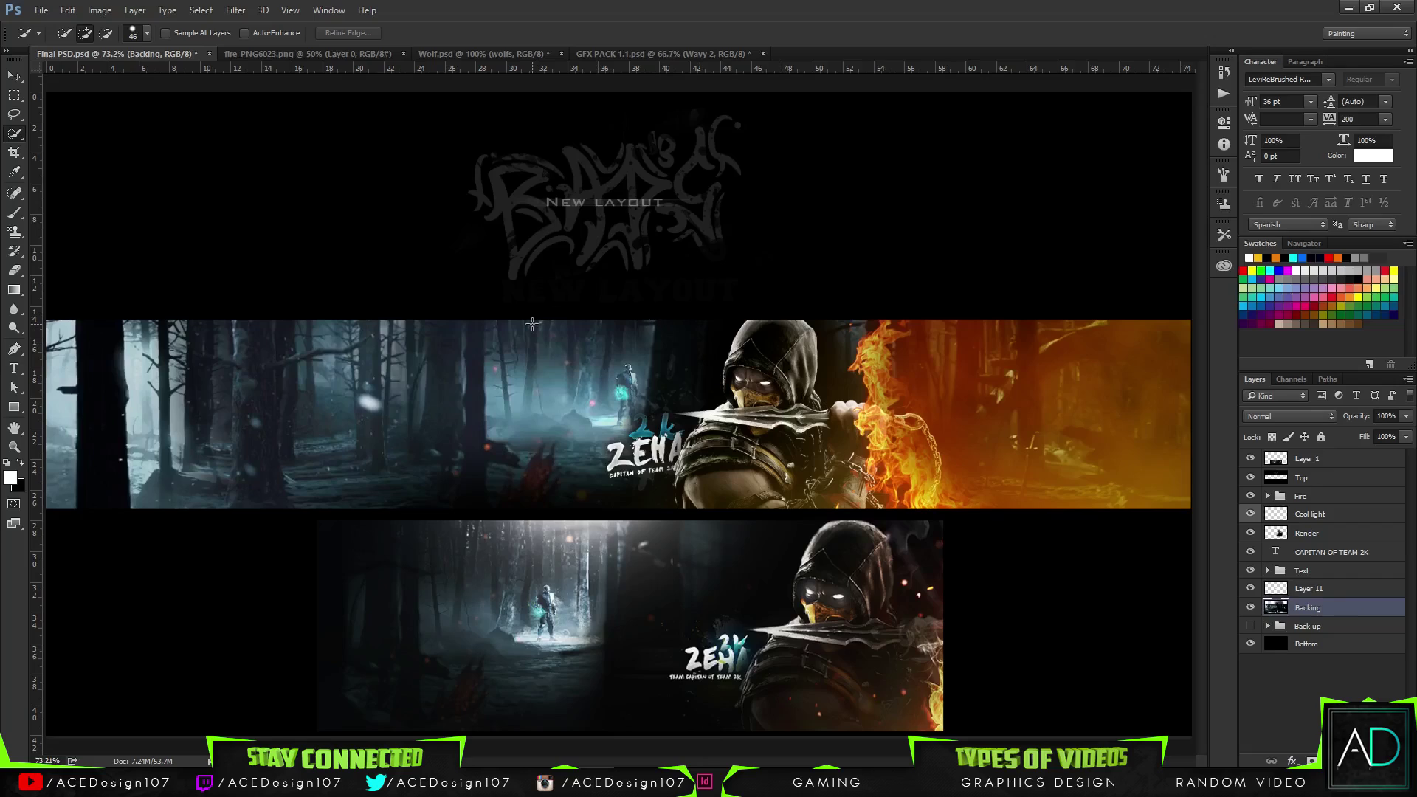
click(146, 34)
click(113, 73)
click(632, 8)
drag(696, 322, 697, 314)
- Add a new empty layer above the Backing layer and set the soft brush to 297 px with 0% hardness
key(ctrl+shift+alt+n)
key(b)
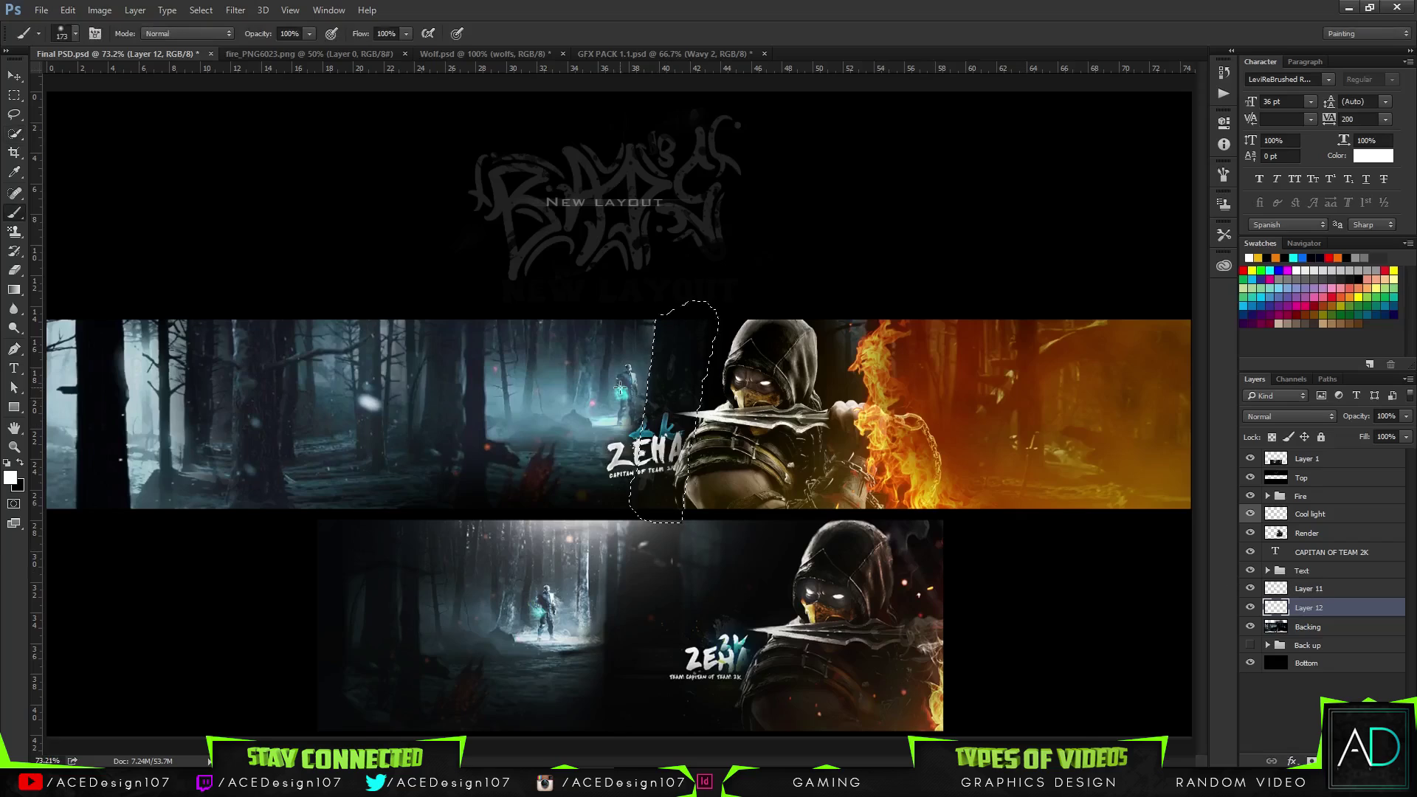
click(75, 34)
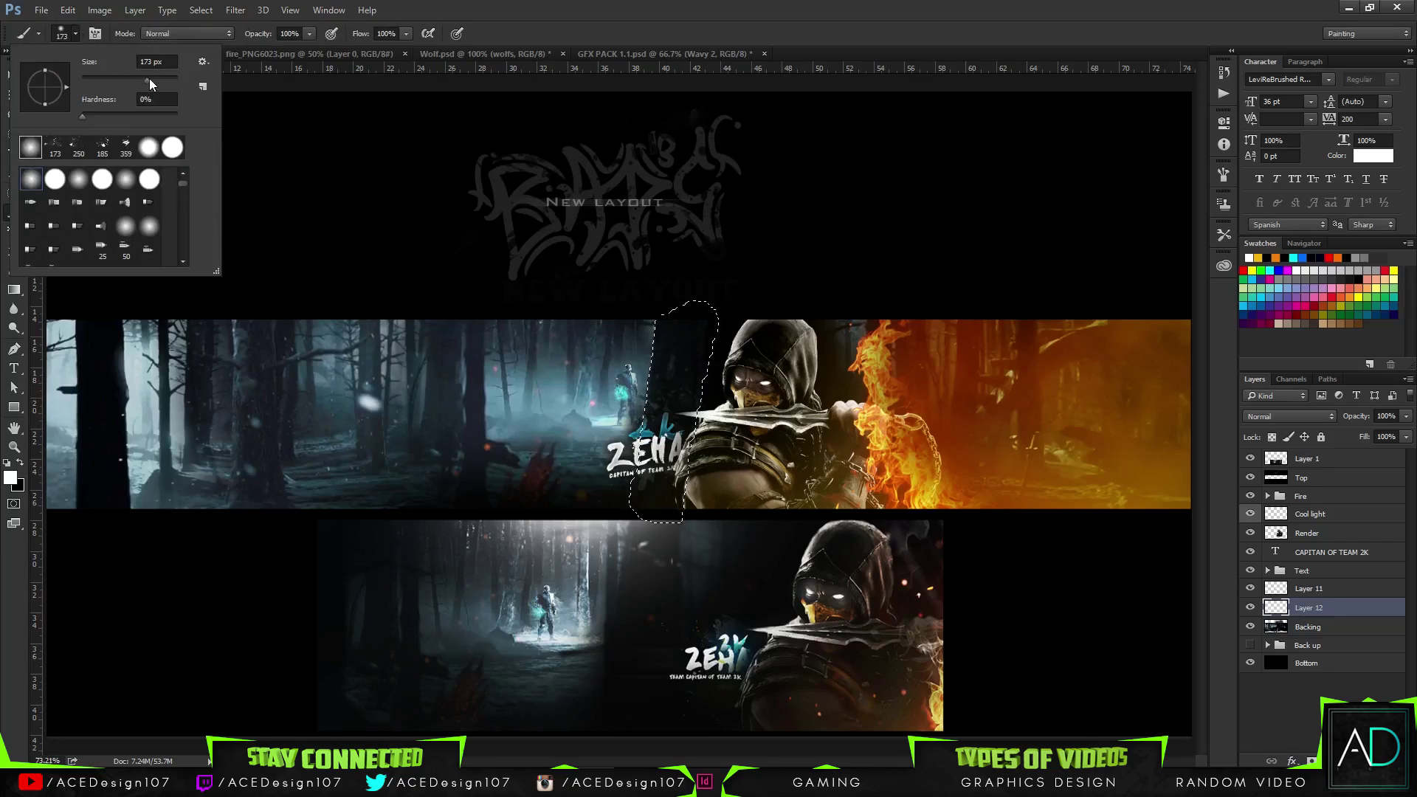
drag(150, 80, 156, 85)
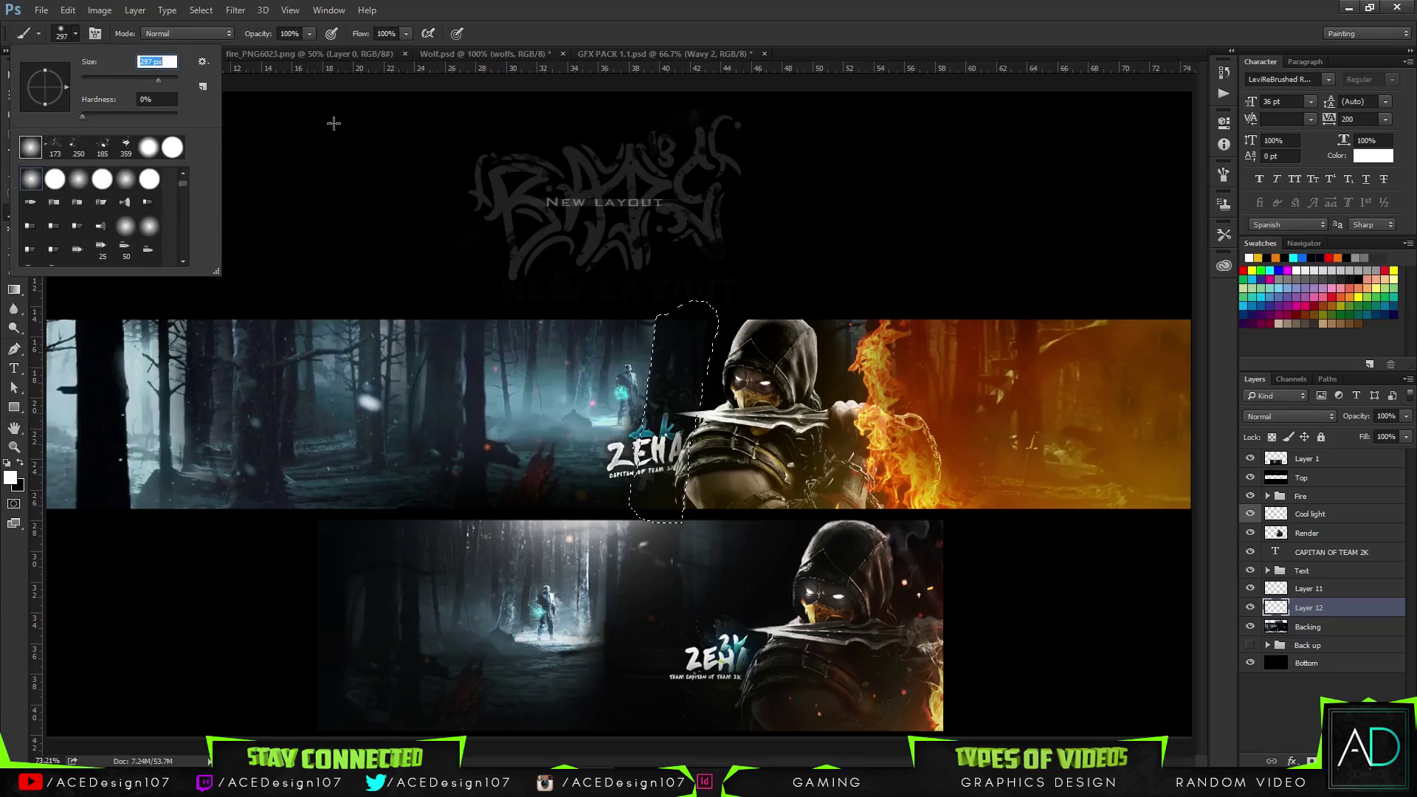
key(Return)
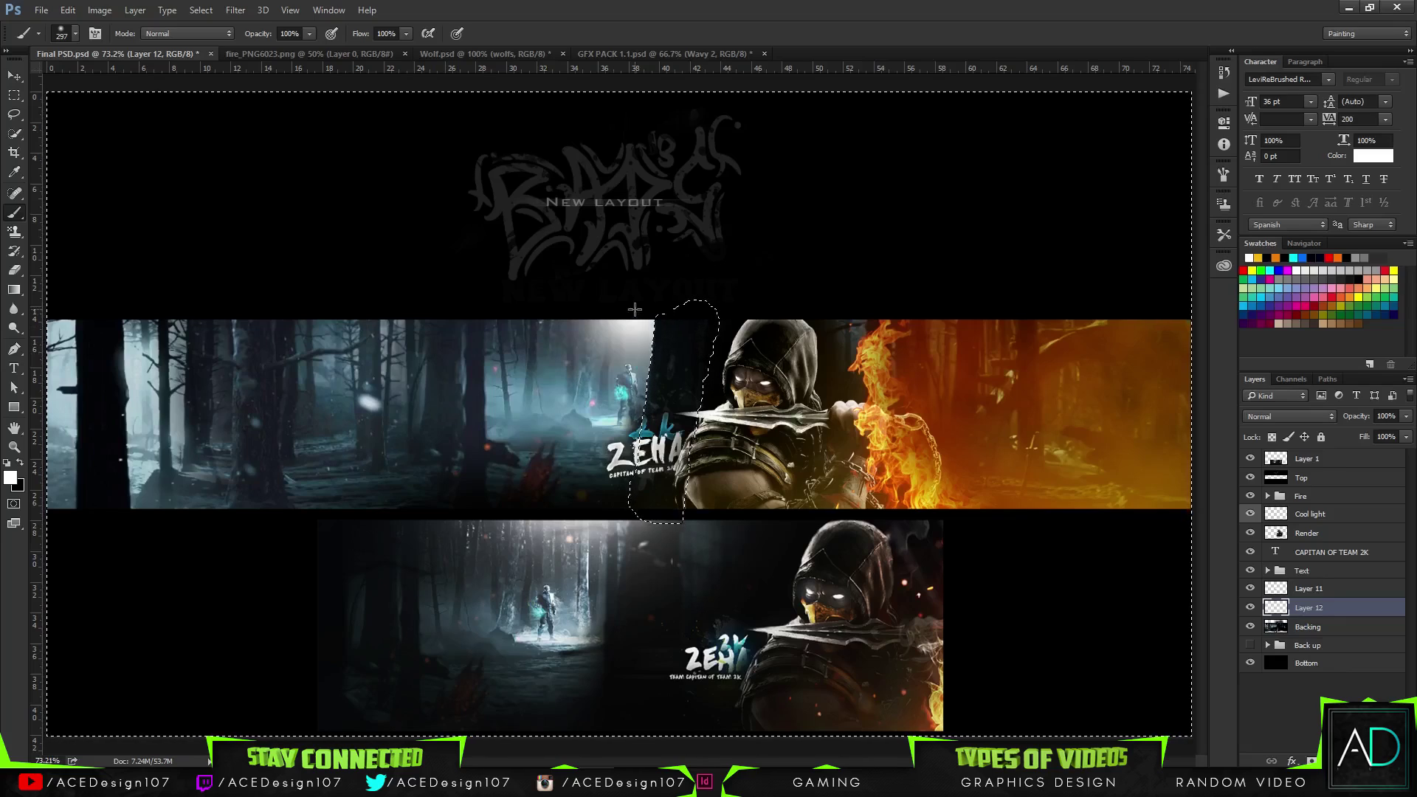
- Paint a soft white glow at the banner's upper edge above the small figure, outside the tree trunk by inverting the selection
click(616, 310)
key(ctrl+z)
click(610, 316)
key(ctrl+z)
click(625, 318)
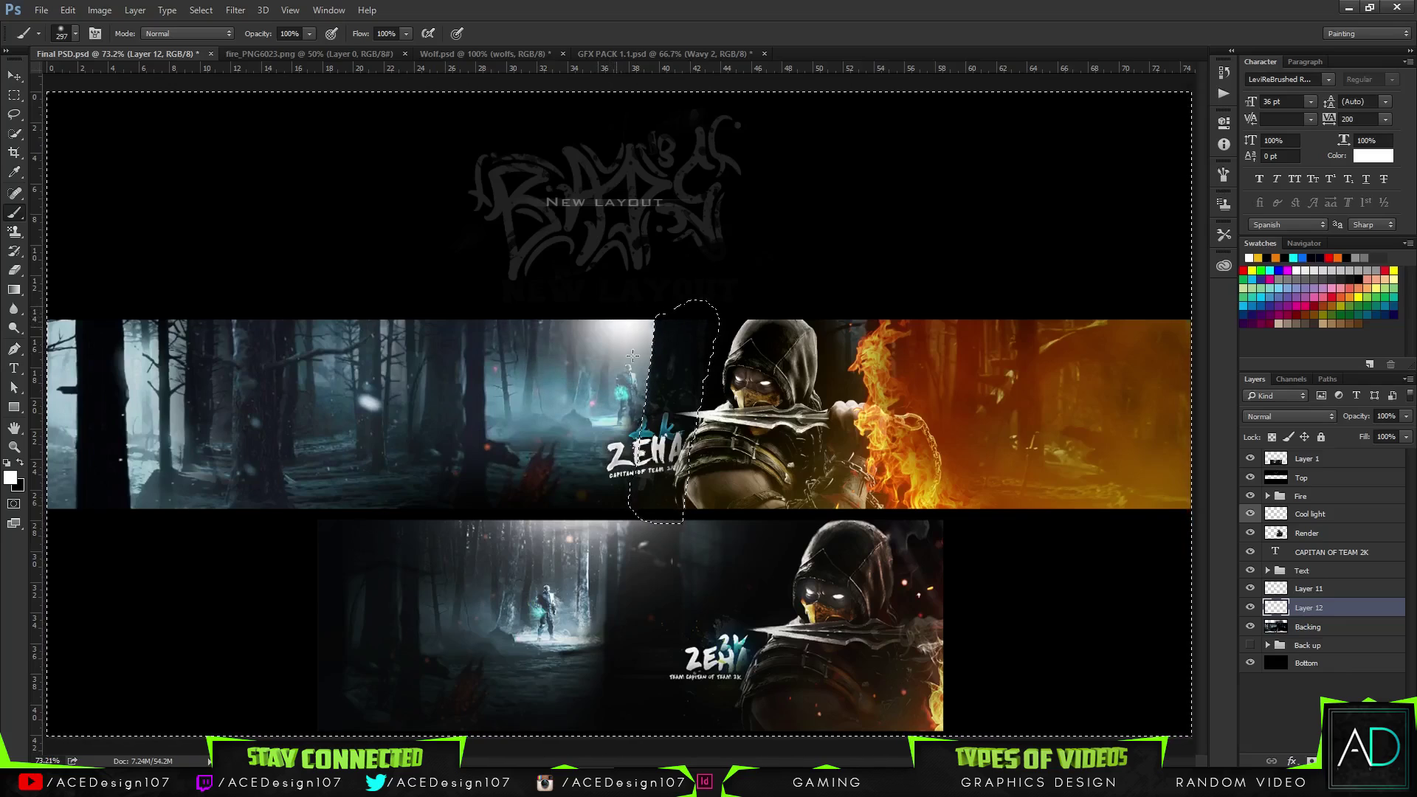
- Reduce the glow layer's opacity to 52% and clear the selection
mouse_move(1406, 416)
mouse_down()
mouse_move(1358, 431)
mouse_move(1370, 432)
mouse_up()
key(ctrl+d)
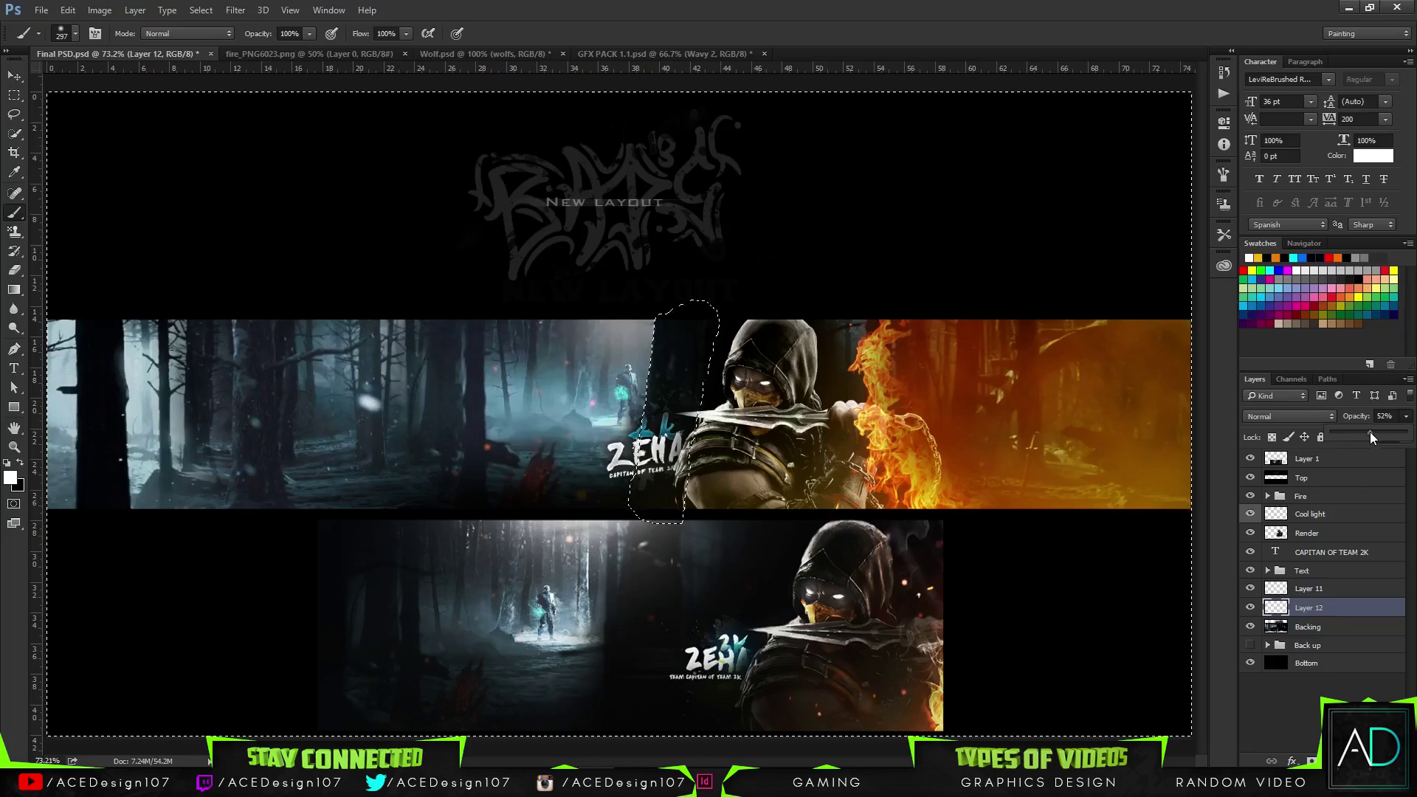
key(v)
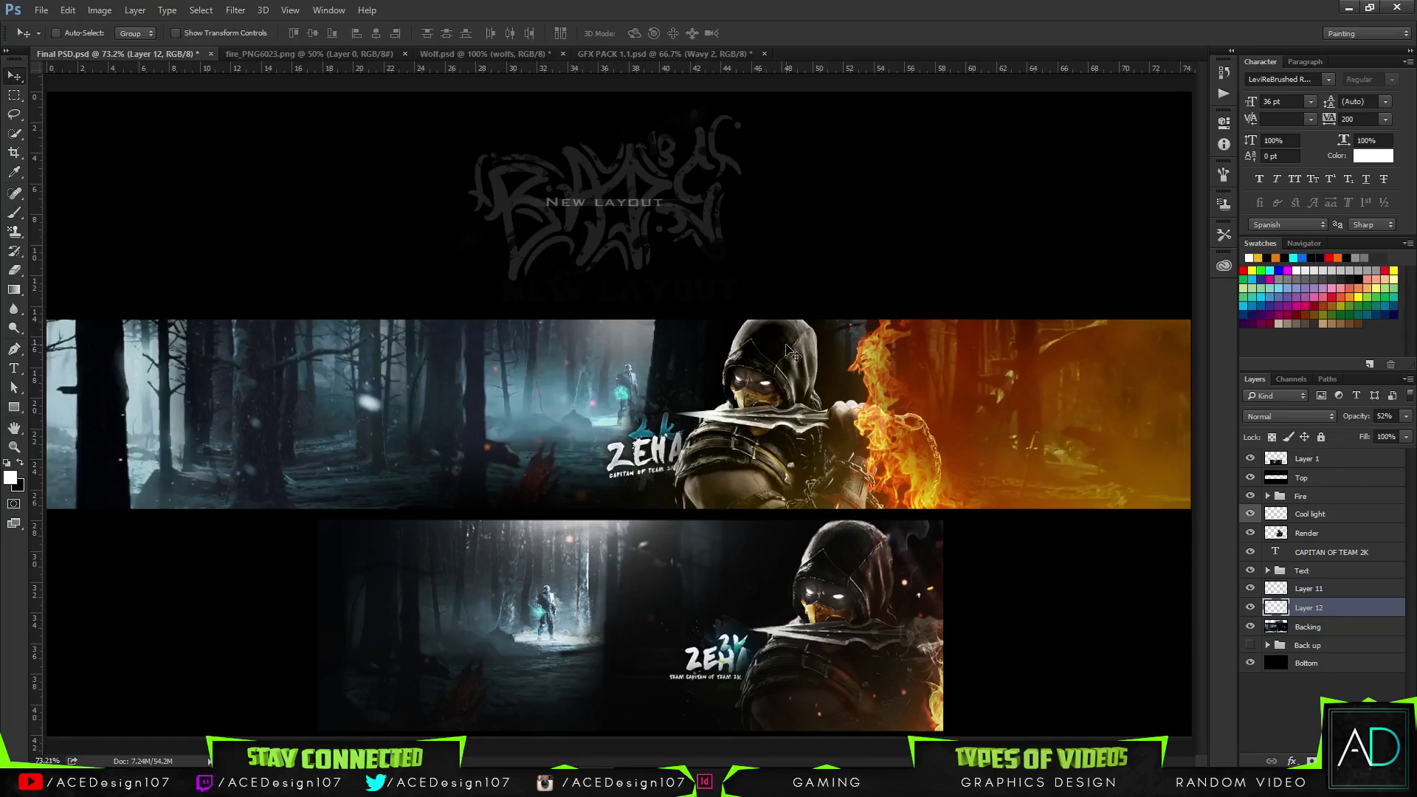
- Open GFX PACK 1.psd and expand its Sparks group
click(41, 9)
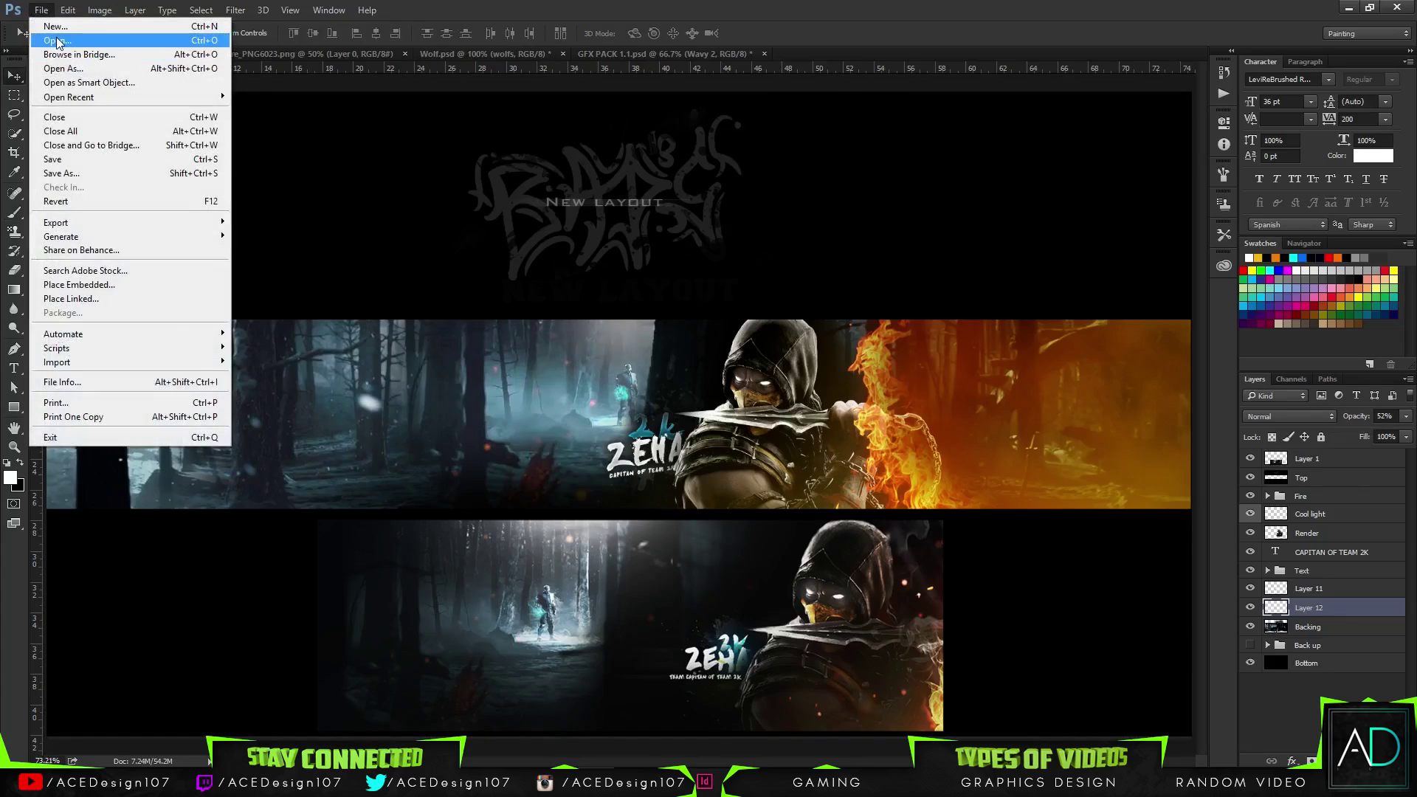
click(45, 33)
double_click(346, 118)
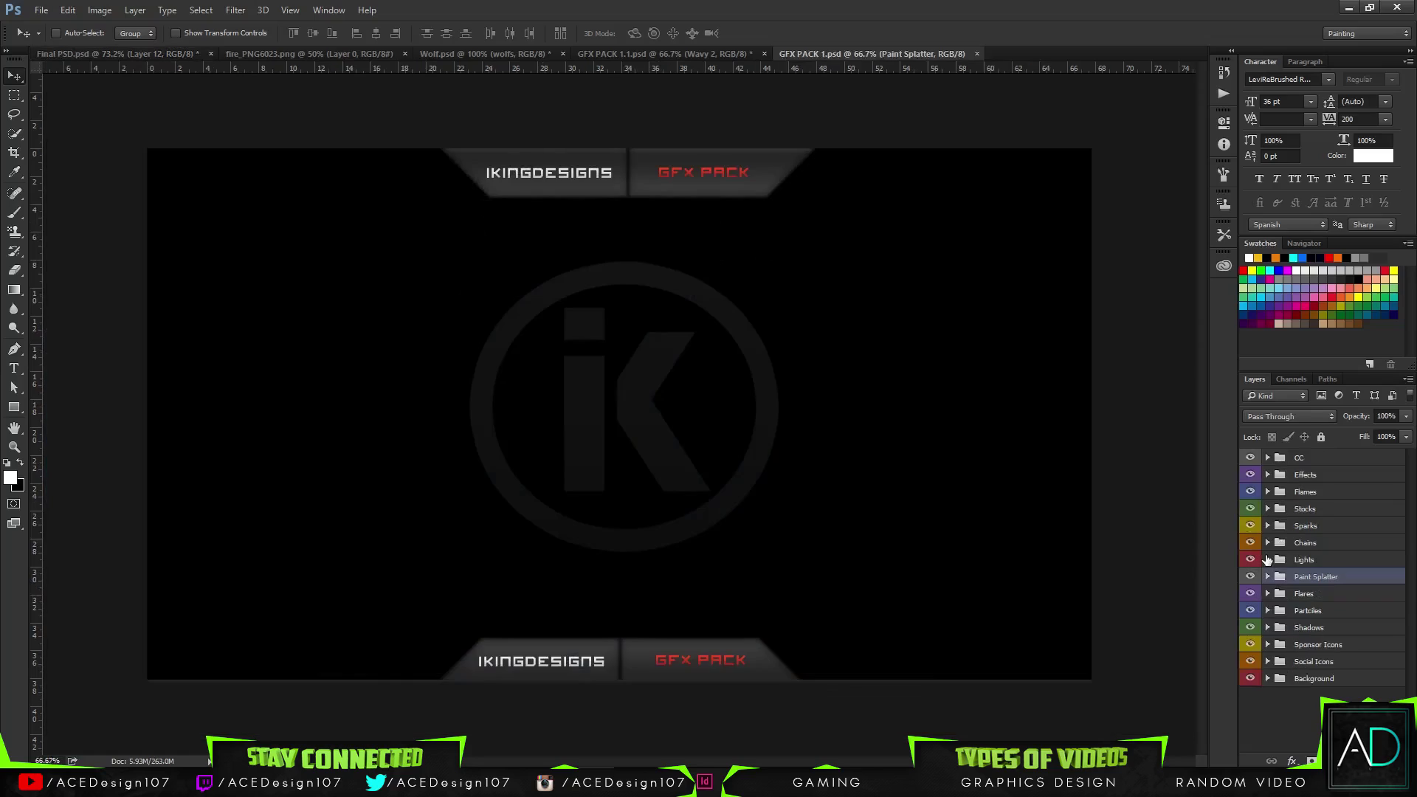
click(1269, 531)
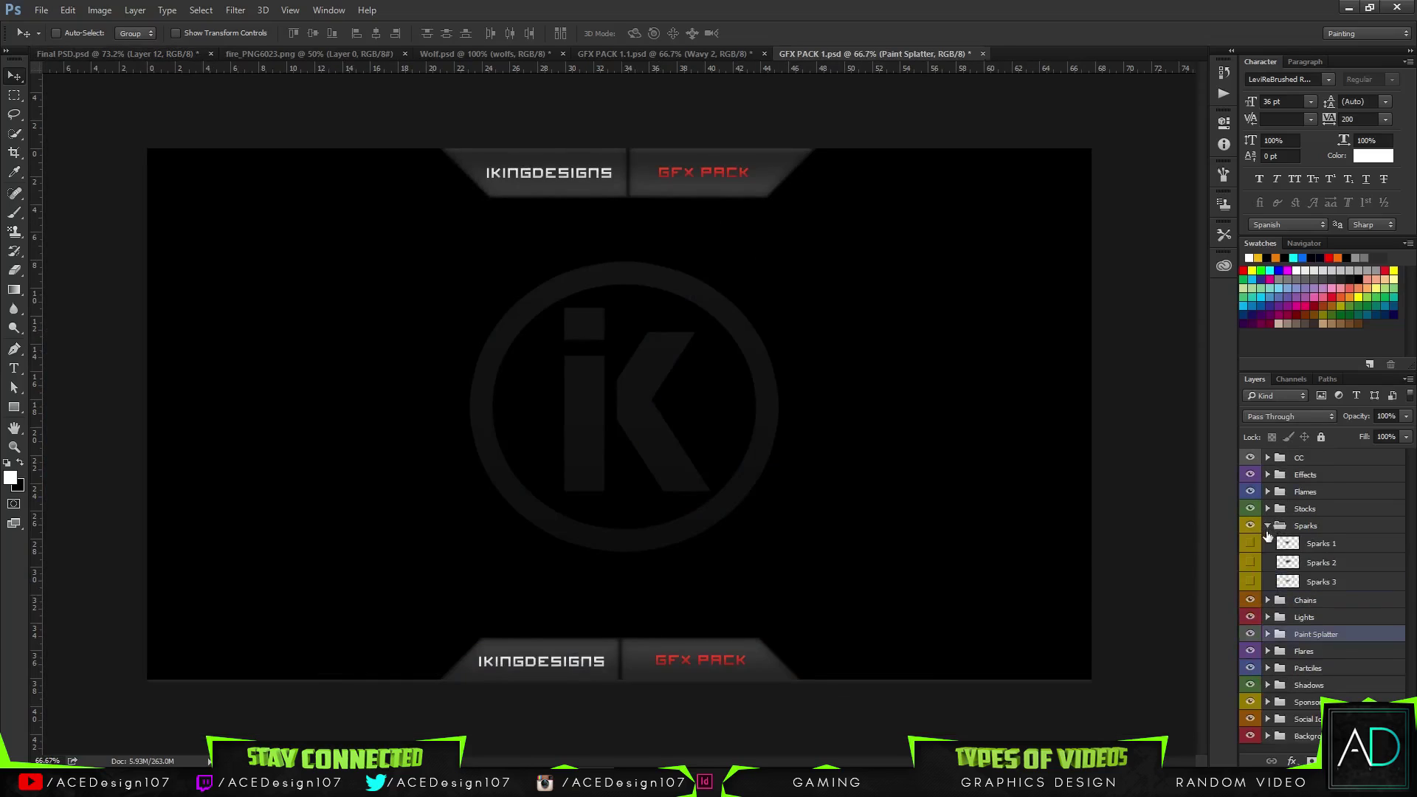
- Preview the spark layers and copy Sparks 3 into the Final PSD.psd banner over the orange forest
click(1254, 546)
click(1252, 563)
click(1361, 580)
drag(499, 376, 842, 254)
- Set the Sparks 3 layer's opacity to 36% and reposition the sparks within the orange forest
click(1391, 415)
text(36)
key(Return)
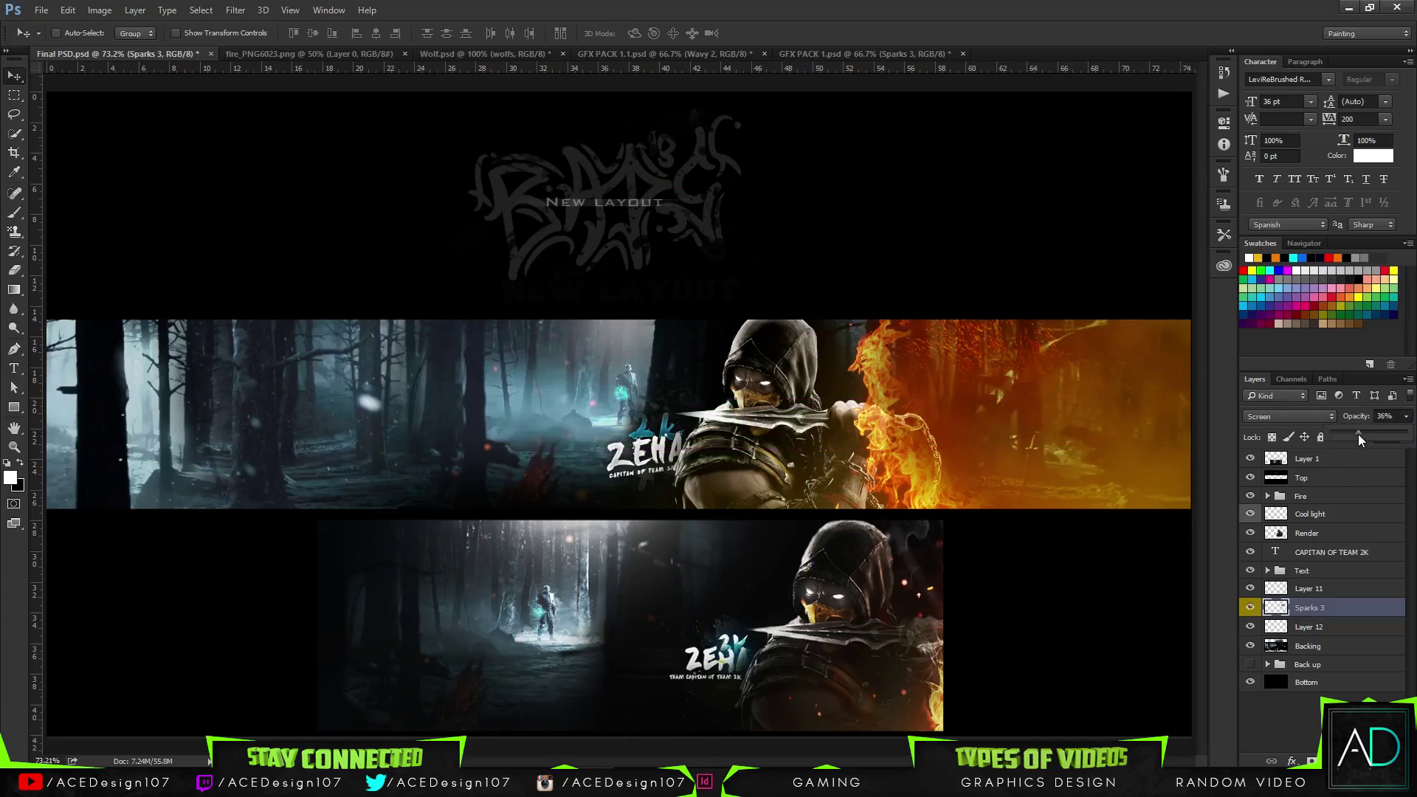
key(e)
key(d)
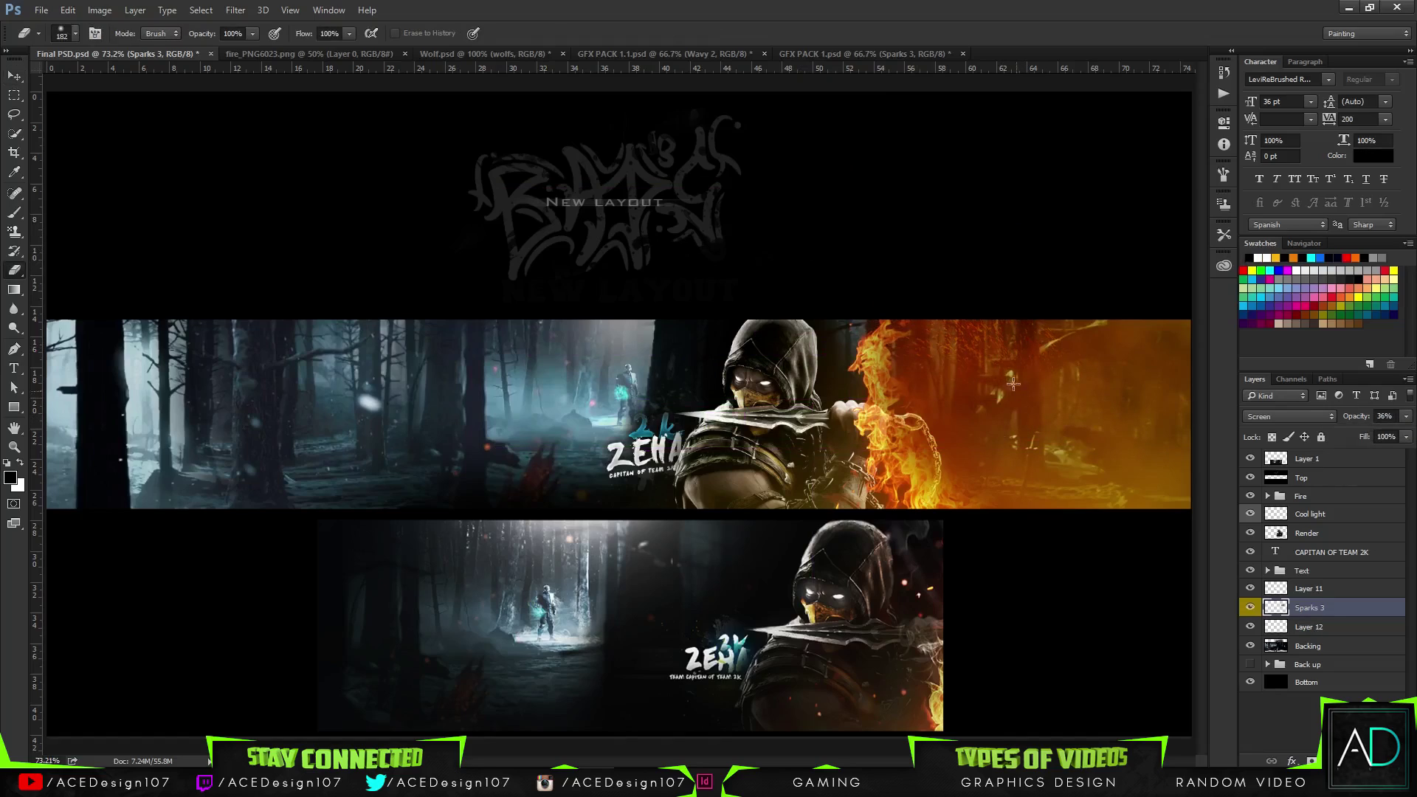
key(v)
mouse_move(975, 354)
mouse_down()
mouse_move(989, 356)
mouse_move(982, 494)
mouse_move(1008, 494)
mouse_up()
- In GFX PACK 1.psd, hide the sparks, collapse their group, and show and select Particle 3 in the particles group
click(831, 58)
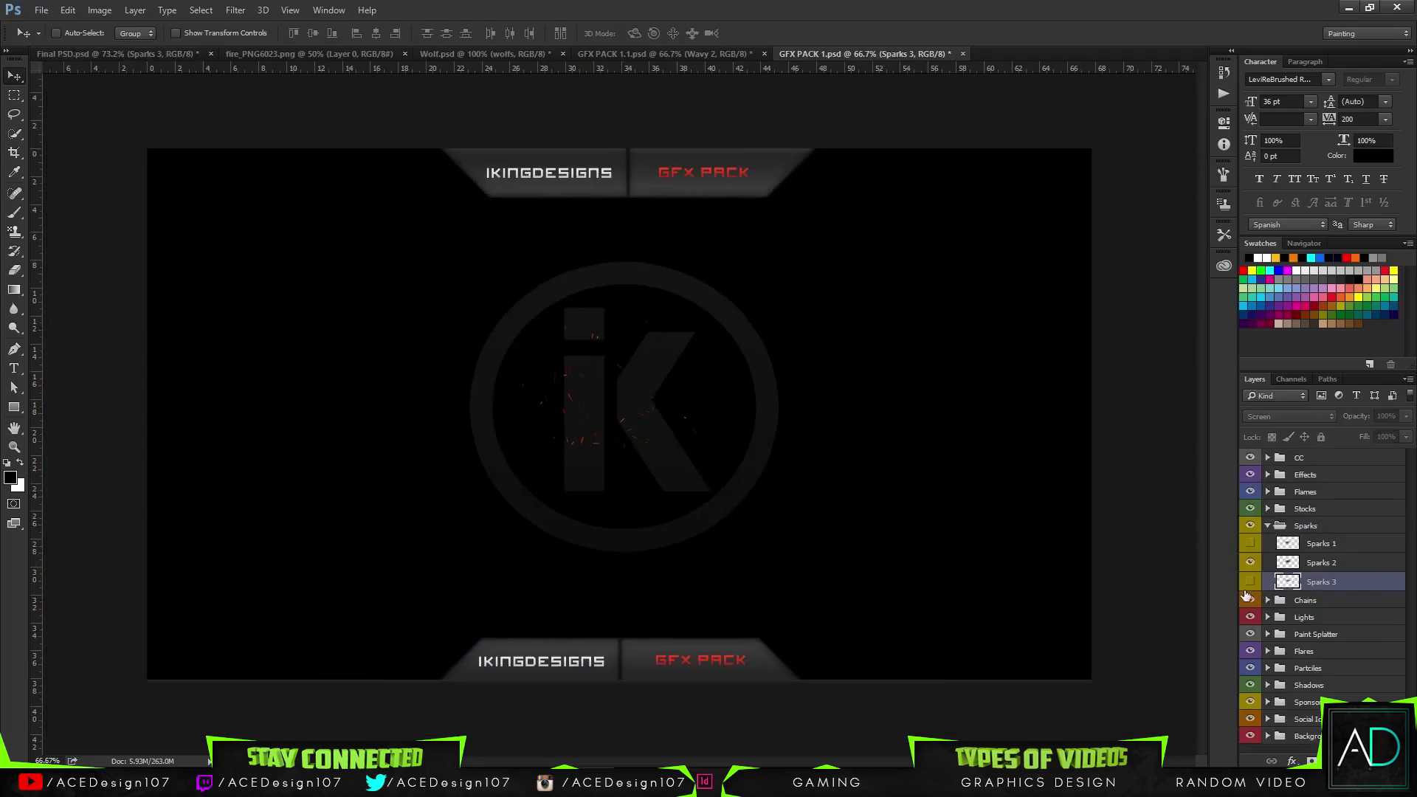
click(1250, 562)
click(1266, 525)
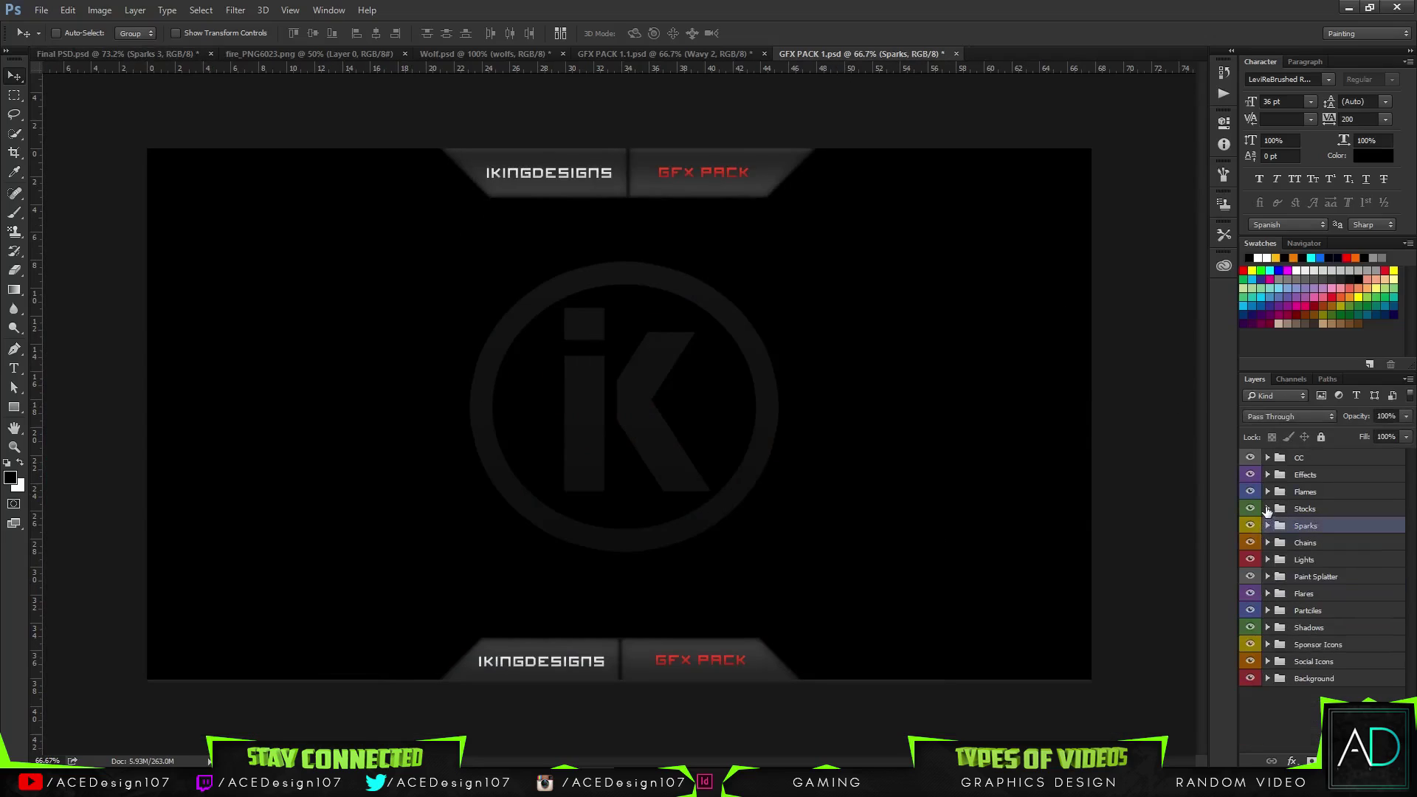
click(1267, 611)
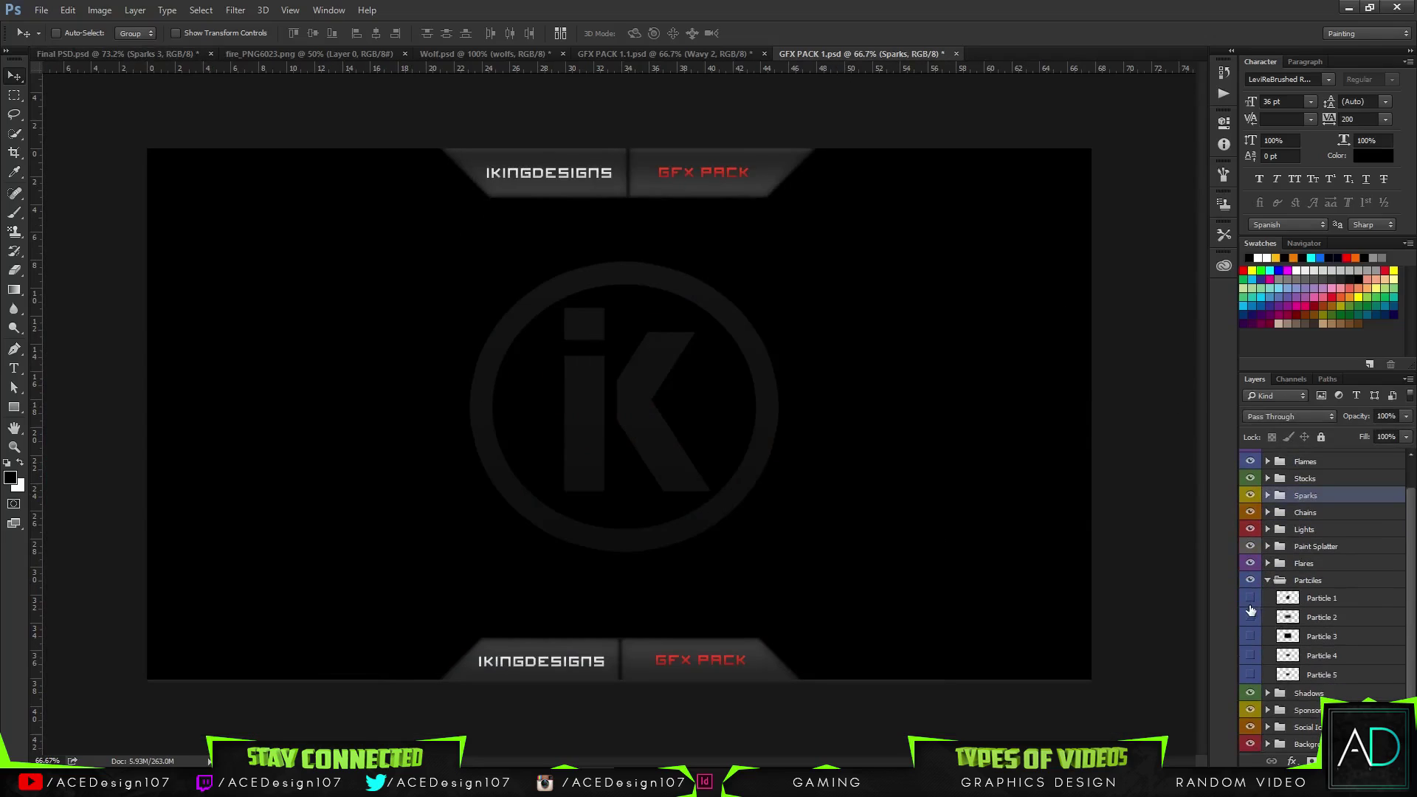
click(1250, 617)
click(1251, 618)
click(1250, 636)
click(1322, 641)
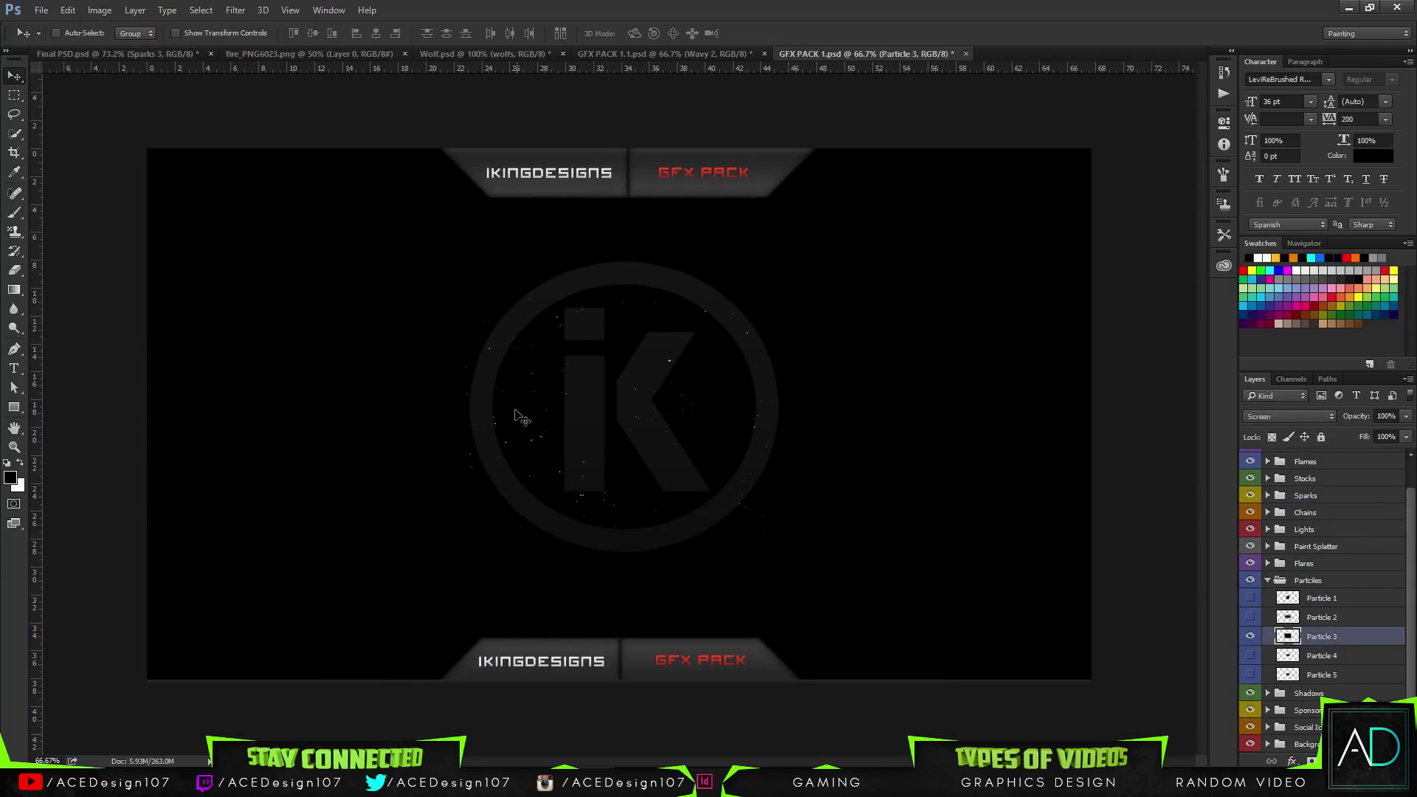
- Copy Particle 3 into the Final PSD.psd banner and spread three duplicates of it across the blue forest
drag(91, 62, 602, 373)
key(ctrl+j)
drag(531, 444, 103, 359)
key(ctrl+j)
key(ctrl+j)
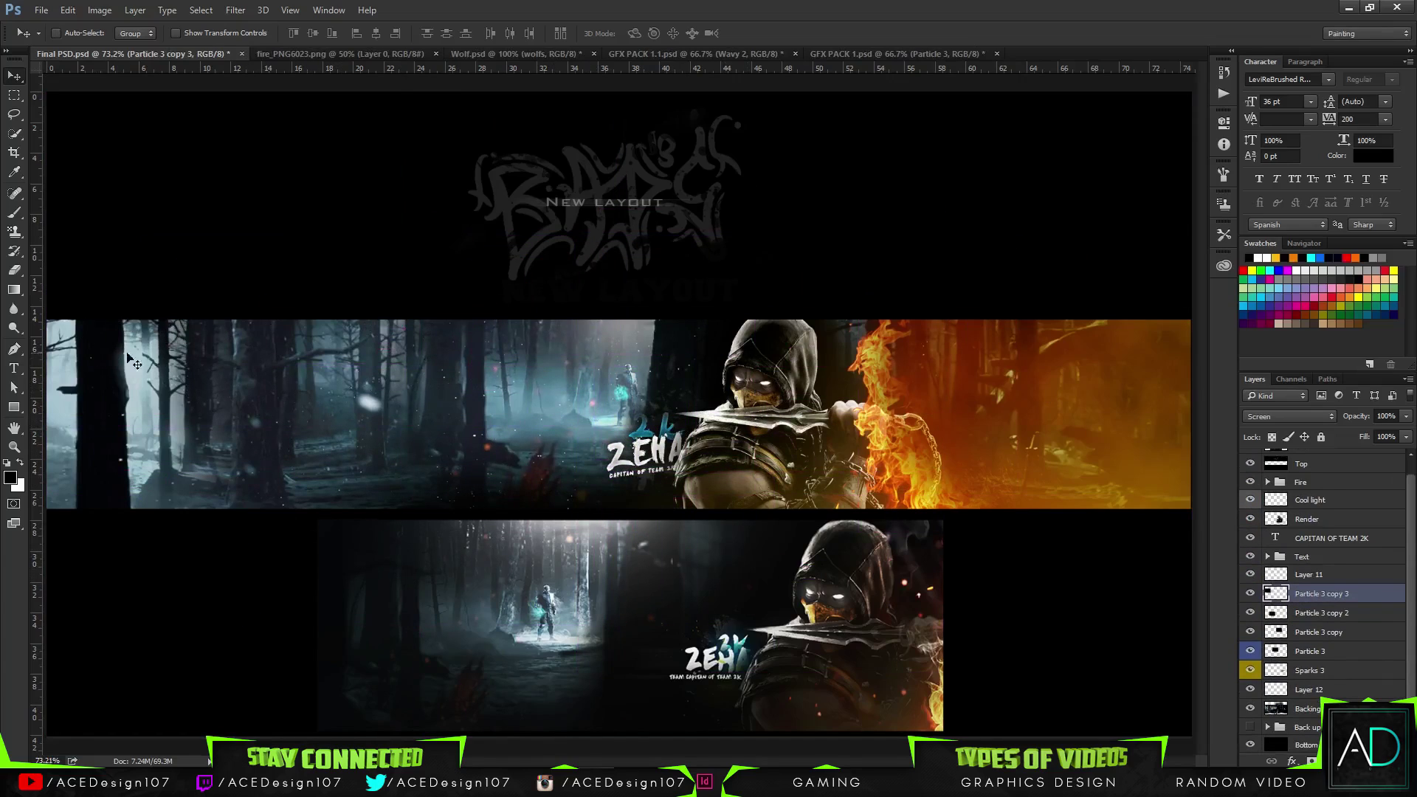
- In GFX PACK 1.psd, hide Particle 3, preview Particle 4 and Particle 5, and collapse the particles group
click(879, 54)
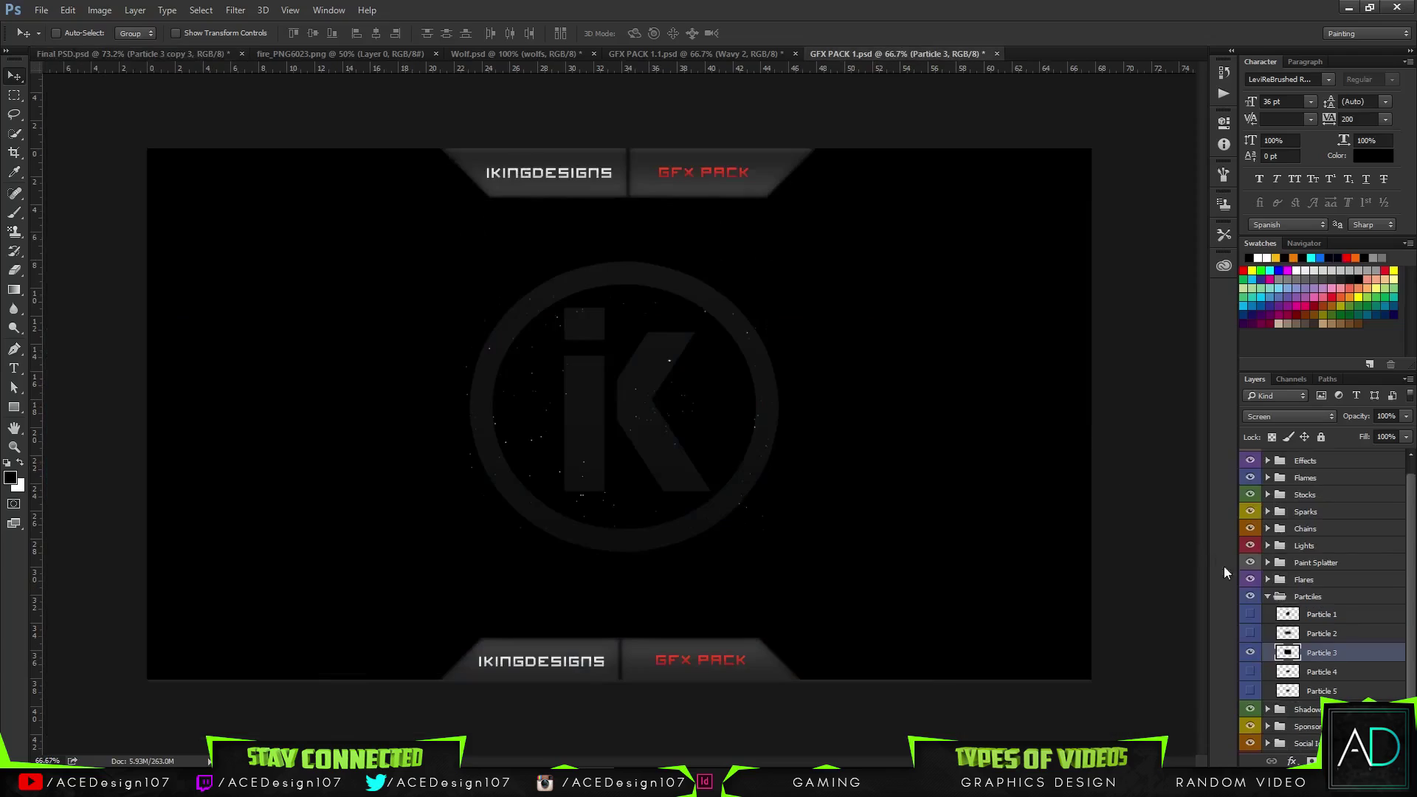
click(1252, 654)
click(1251, 673)
click(1251, 672)
click(1251, 691)
click(1251, 691)
click(1268, 596)
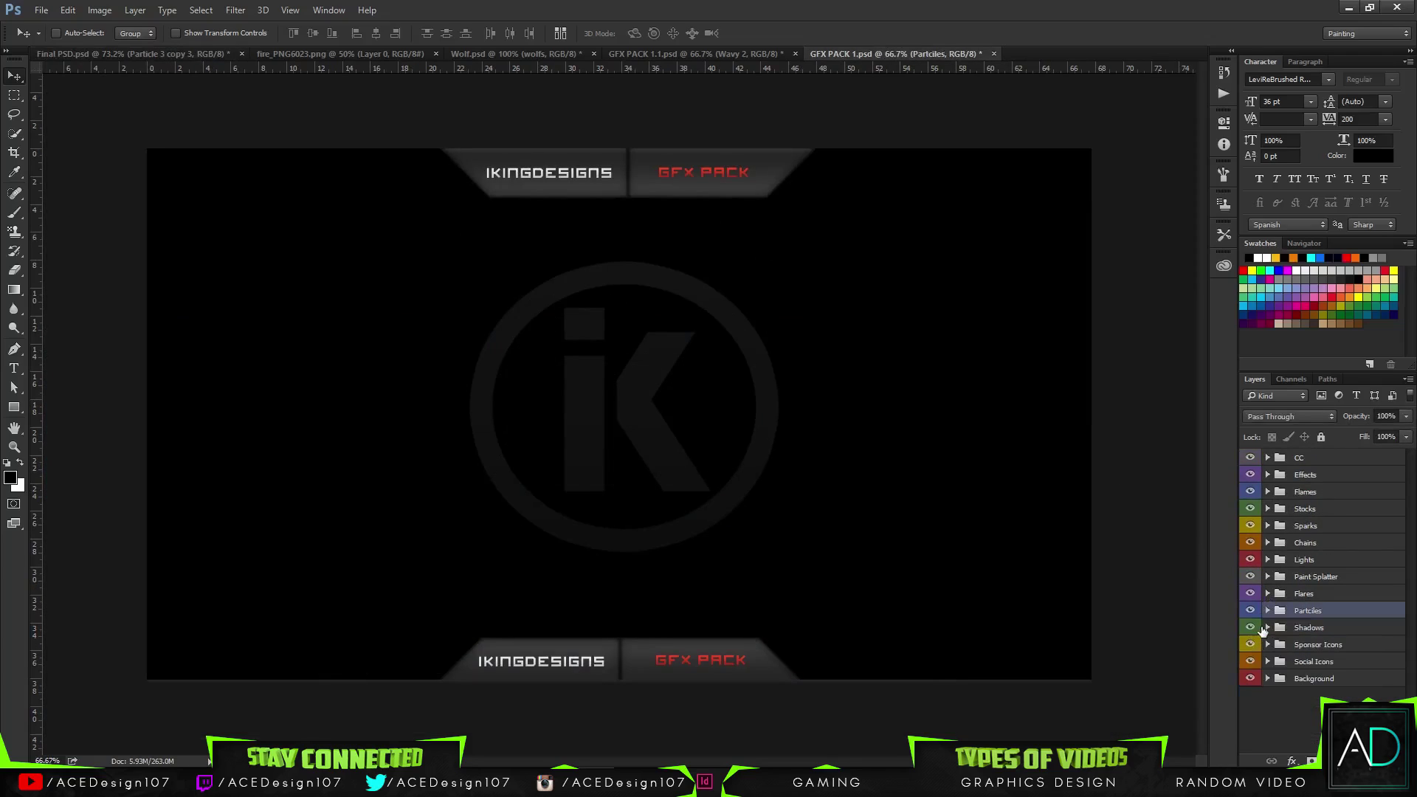
- Preview the layers of the Shadows group and select smoke layer 4
double_click(1263, 628)
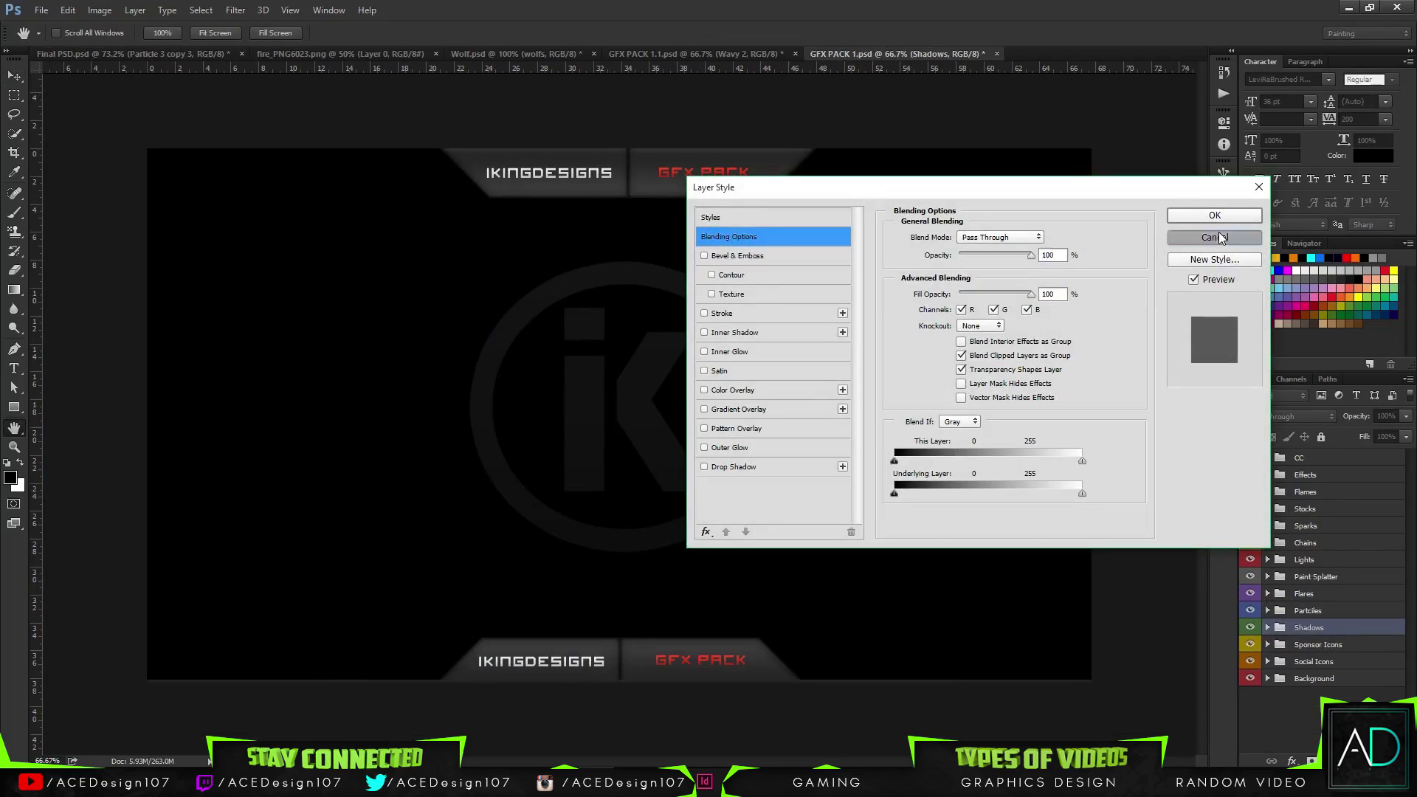
click(1219, 237)
click(1267, 628)
click(1251, 651)
click(1250, 644)
click(1250, 644)
click(1251, 643)
click(1249, 684)
click(1250, 683)
click(1250, 683)
click(1321, 685)
- Copy smoke layer 4 into the banner, place it between Cool light and Render, and move it over Scorpion's lower body
drag(667, 504, 919, 507)
drag(1345, 594, 1337, 515)
mouse_move(882, 512)
mouse_down()
mouse_move(897, 521)
mouse_move(887, 556)
mouse_up()
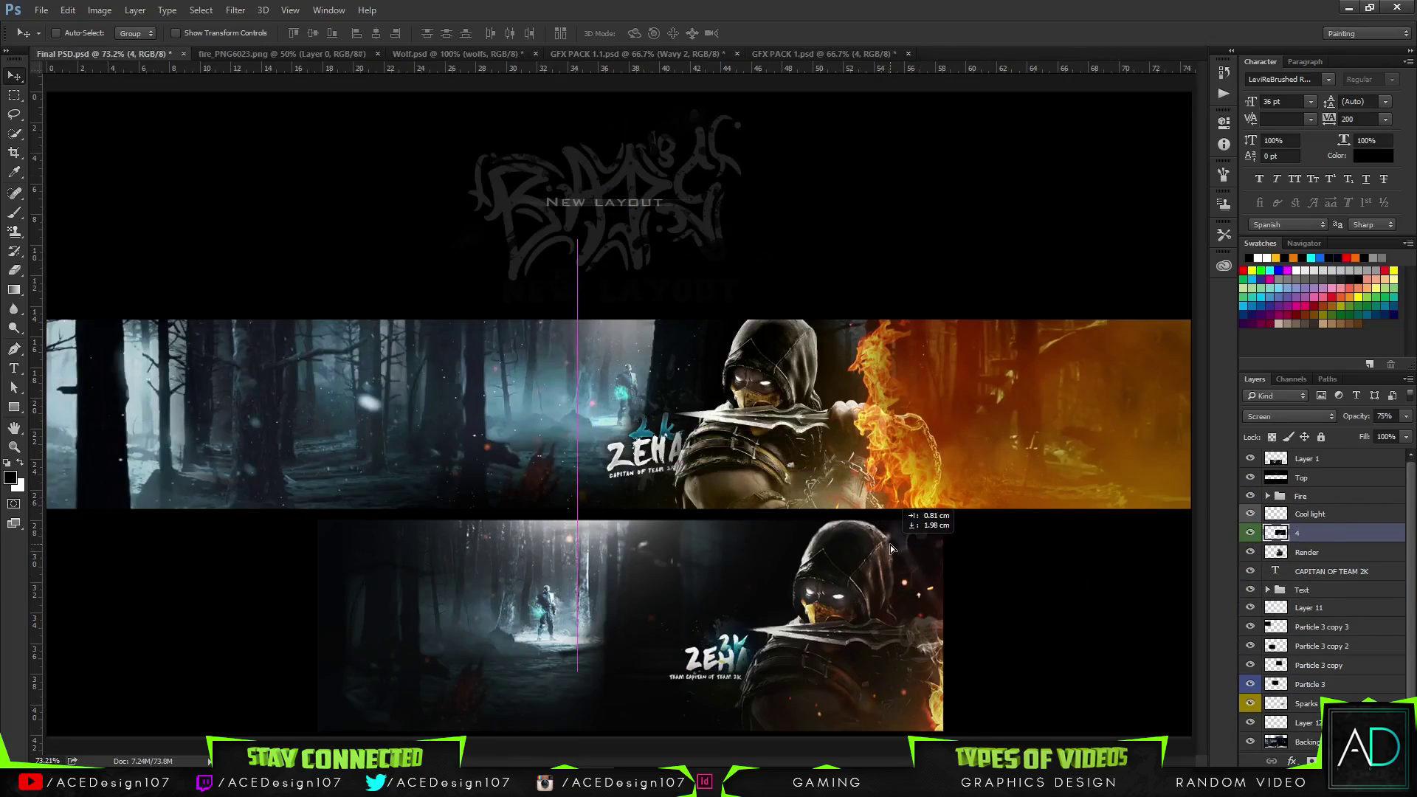
- Erase the excess smoke on layer 4 and reposition the smoke around Scorpion and the flames
key(e)
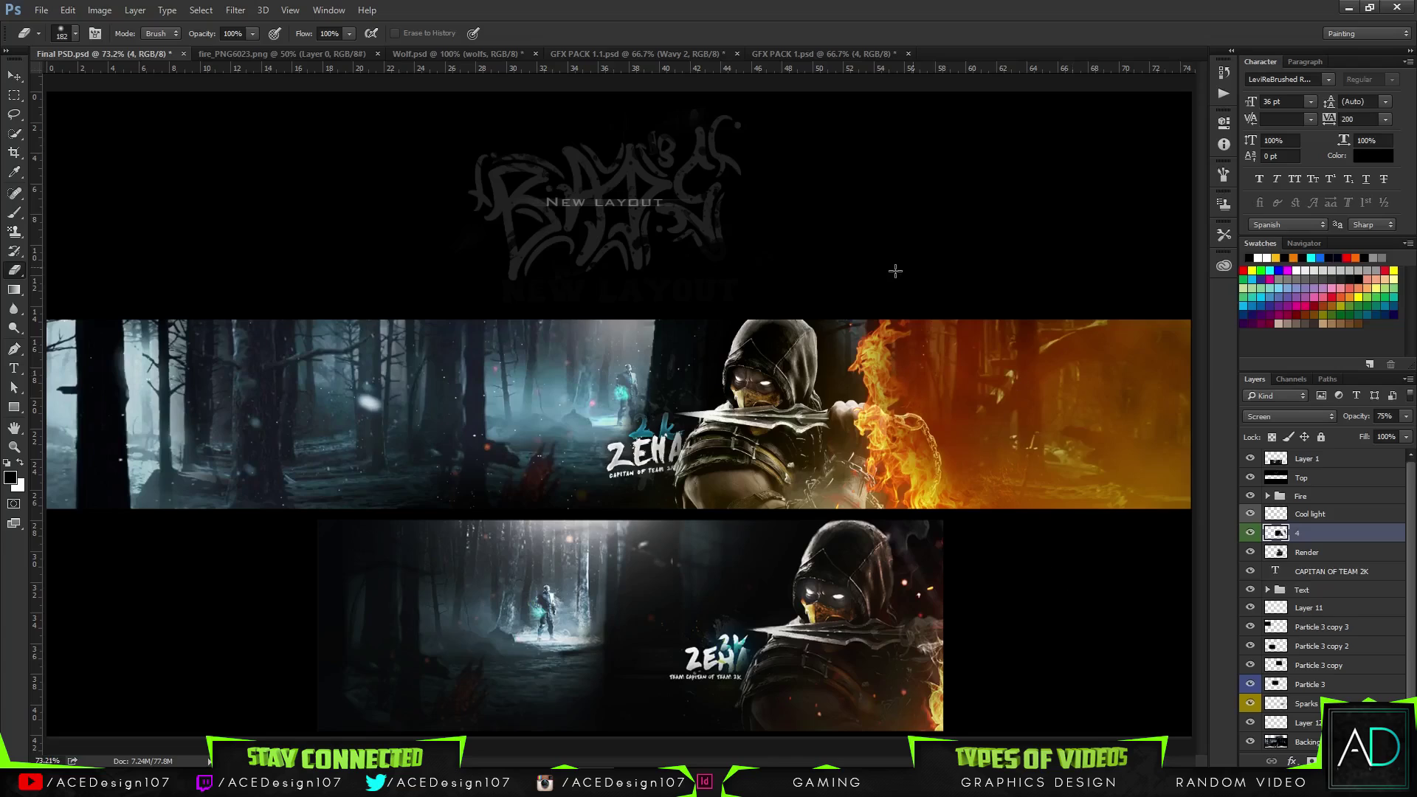
key(b)
key(ctrl+z)
key(v)
drag(864, 474, 856, 409)
key(e)
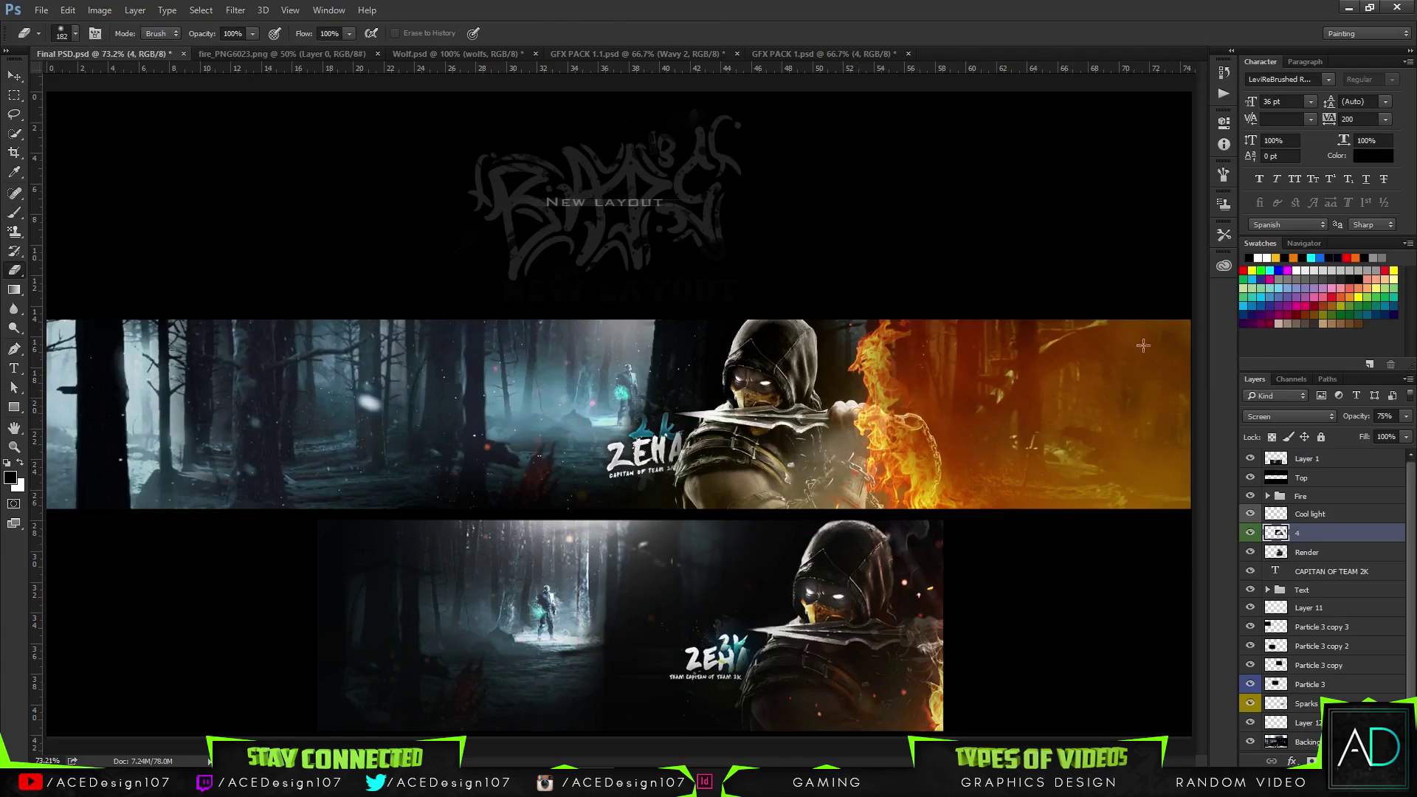
click(1404, 416)
- In GFX PACK 1.psd, hide the smoke, collapse the Shadows group, and show and select Flare 1 in the Flares group
click(812, 54)
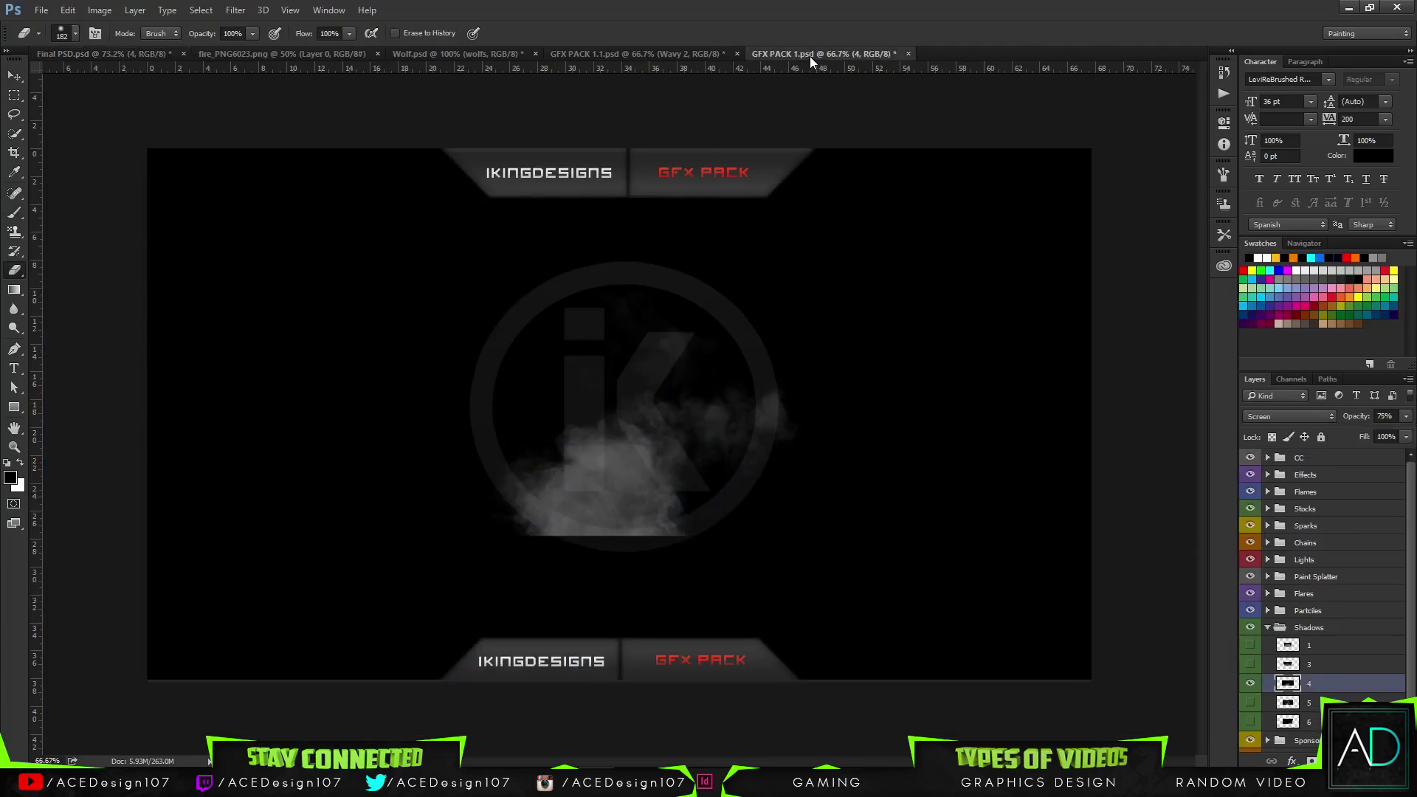
click(1250, 683)
click(1267, 628)
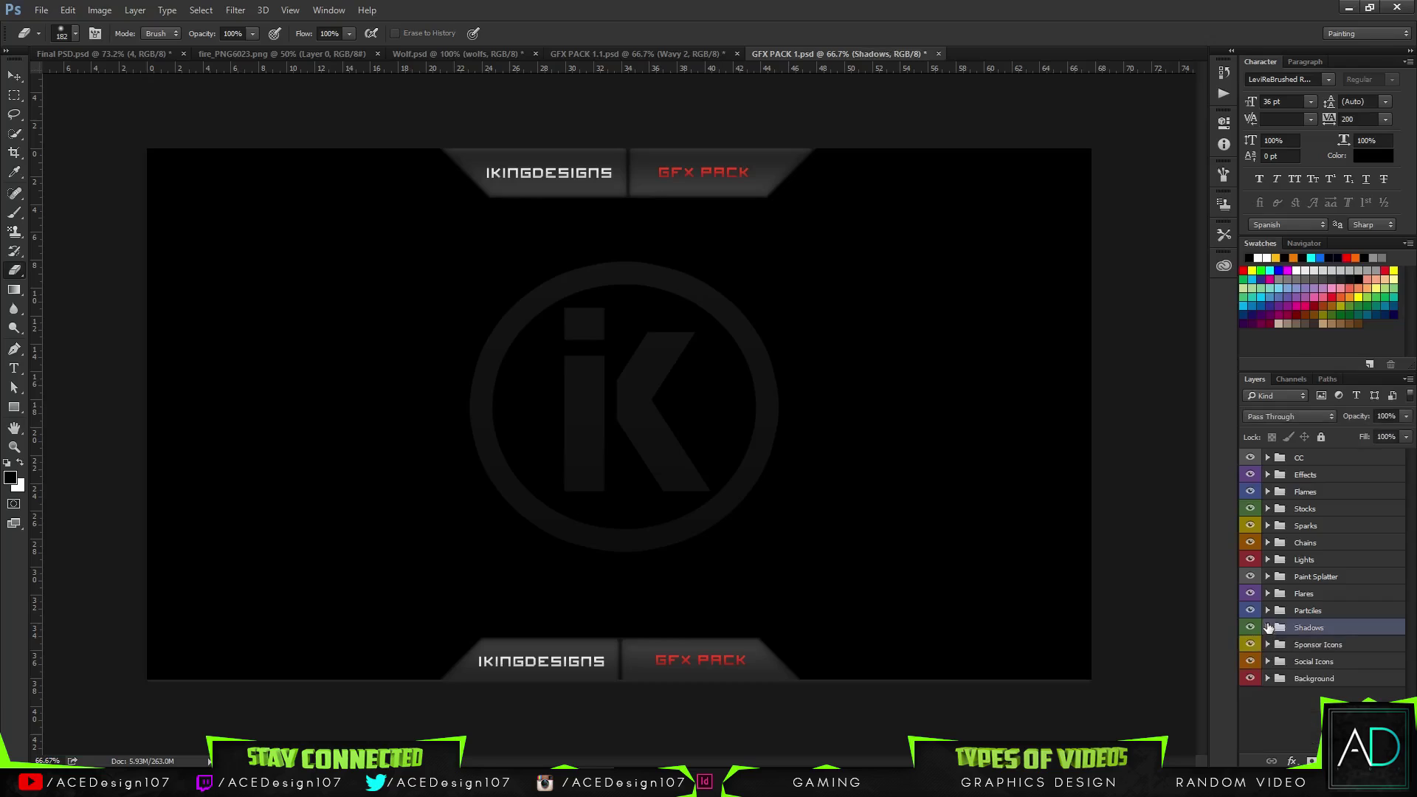
click(1267, 594)
click(1249, 611)
click(1249, 611)
click(1250, 611)
click(1325, 611)
- Copy Flare 1 into the banner, scale it down beside the small figure's glowing hand, and soften it with the Eraser
key(v)
drag(744, 417, 340, 122)
drag(74, 54, 602, 339)
key(ctrl+t)
drag(915, 239, 731, 337)
key(Return)
key(e)
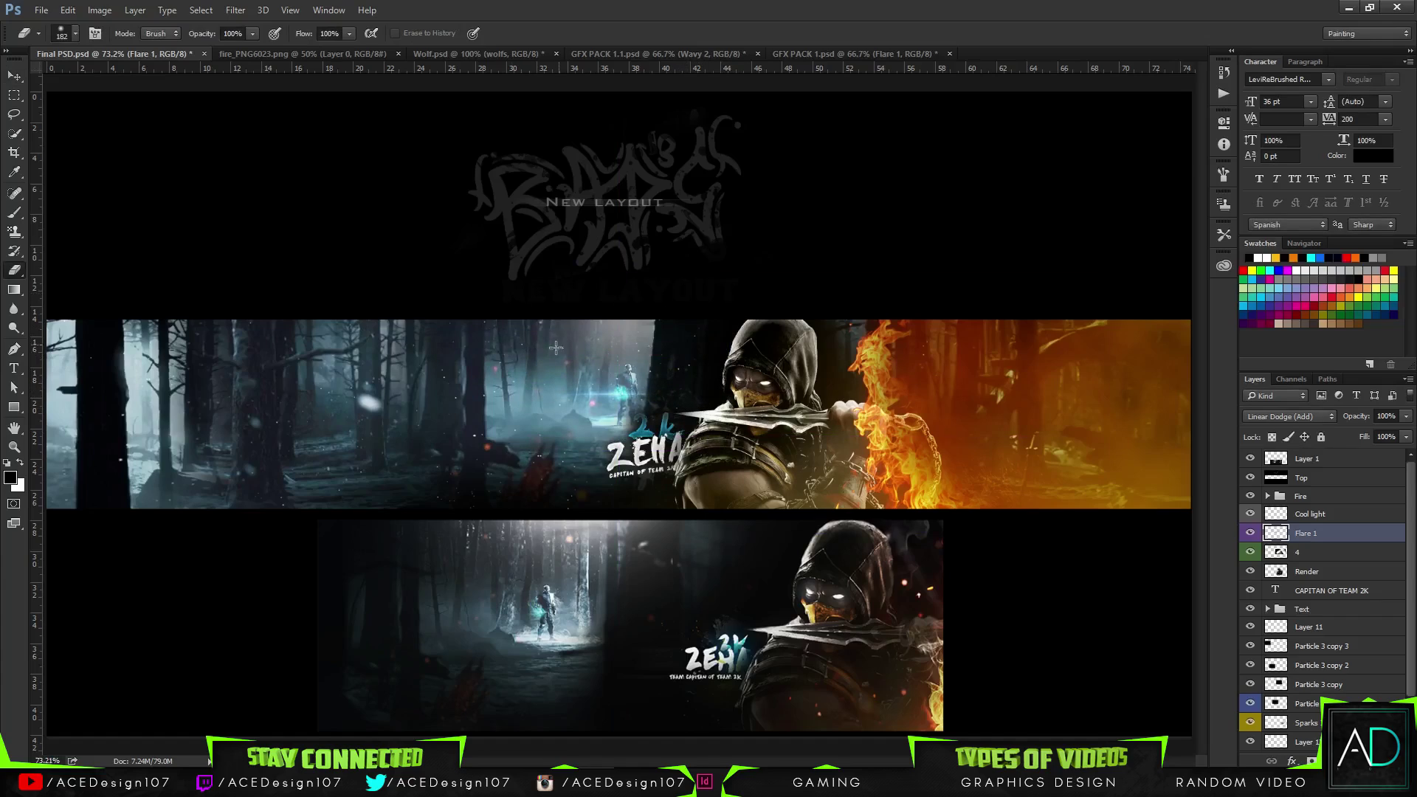
key(v)
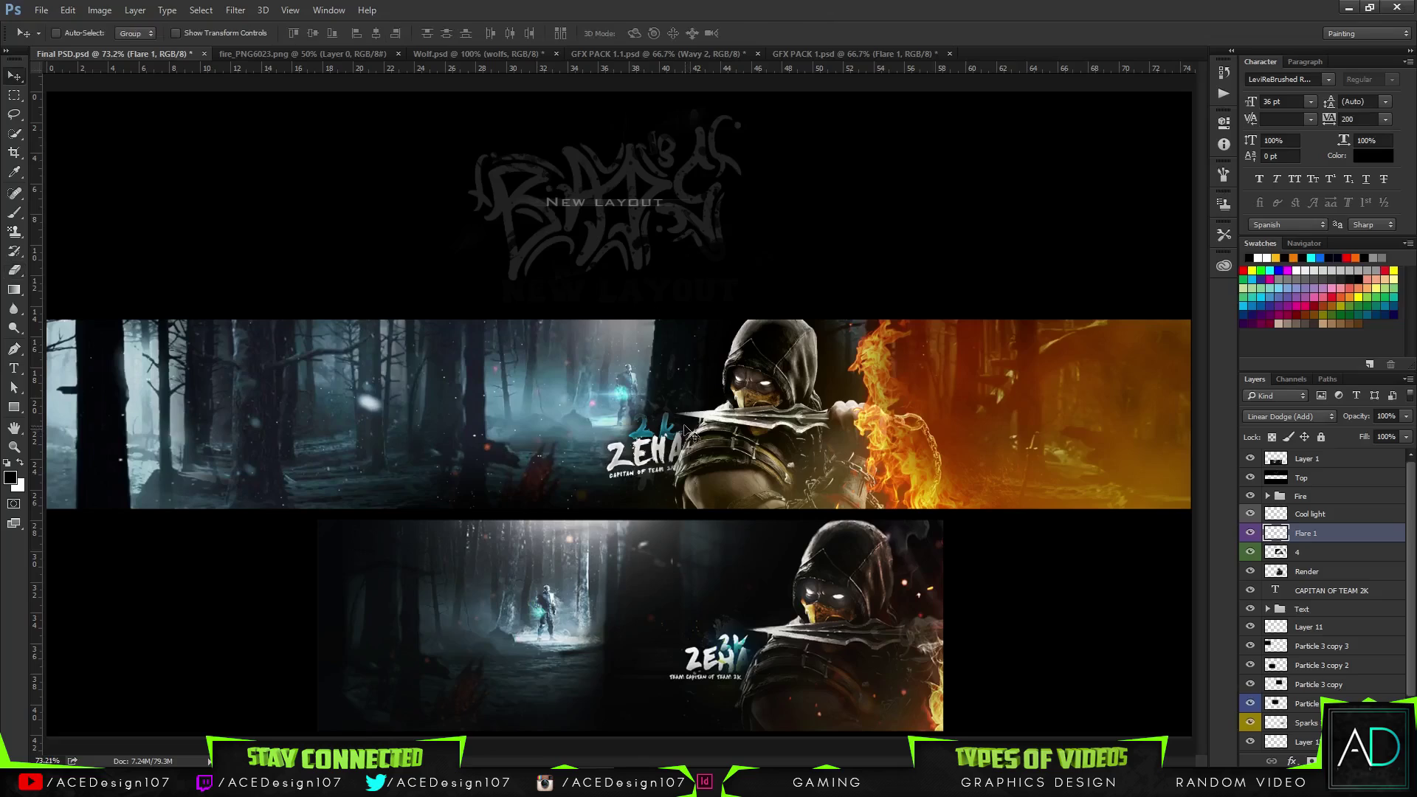
- Remove the color labels from the Cool light, Flare 1 and 4 layers
click(1360, 513)
shift+click(1332, 555)
right_click(1324, 552)
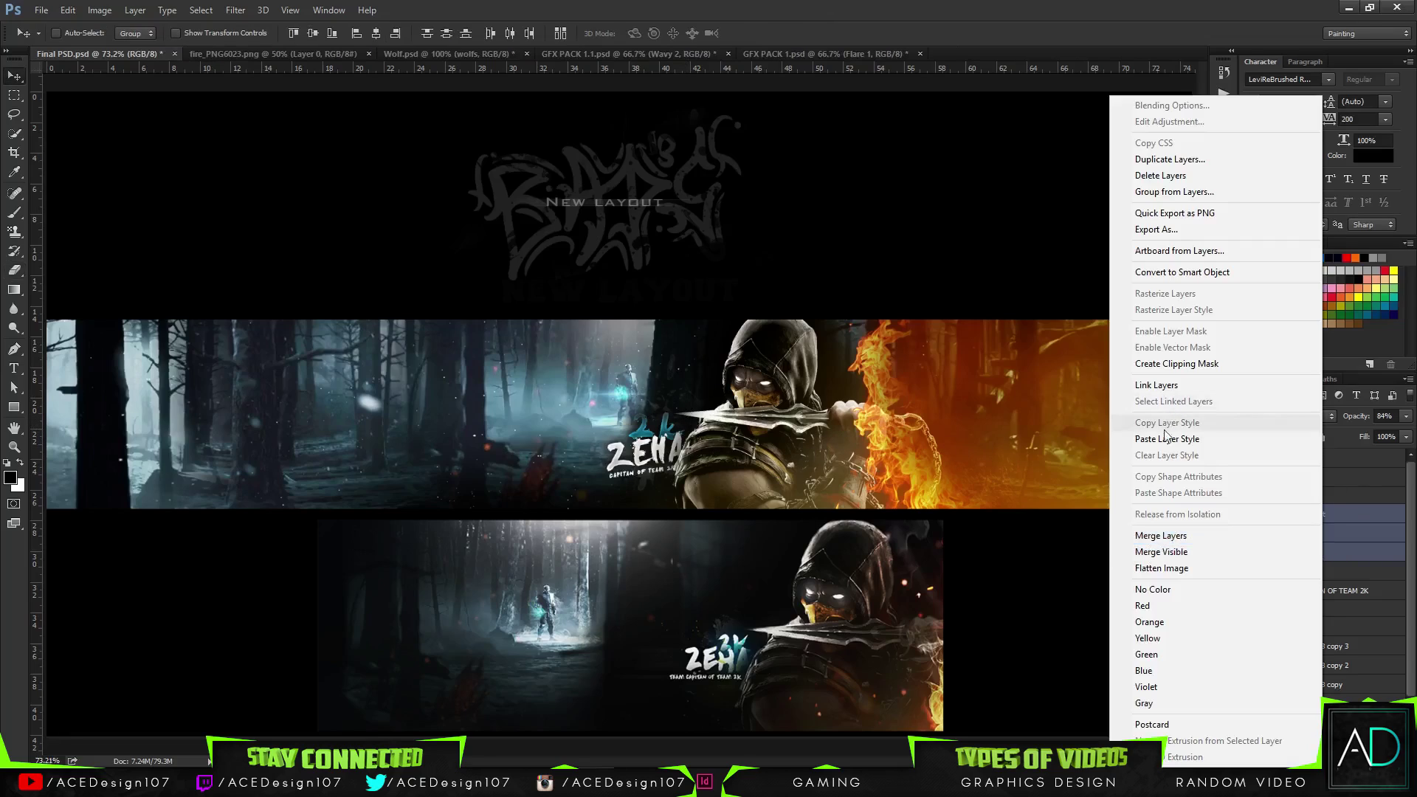
click(1144, 590)
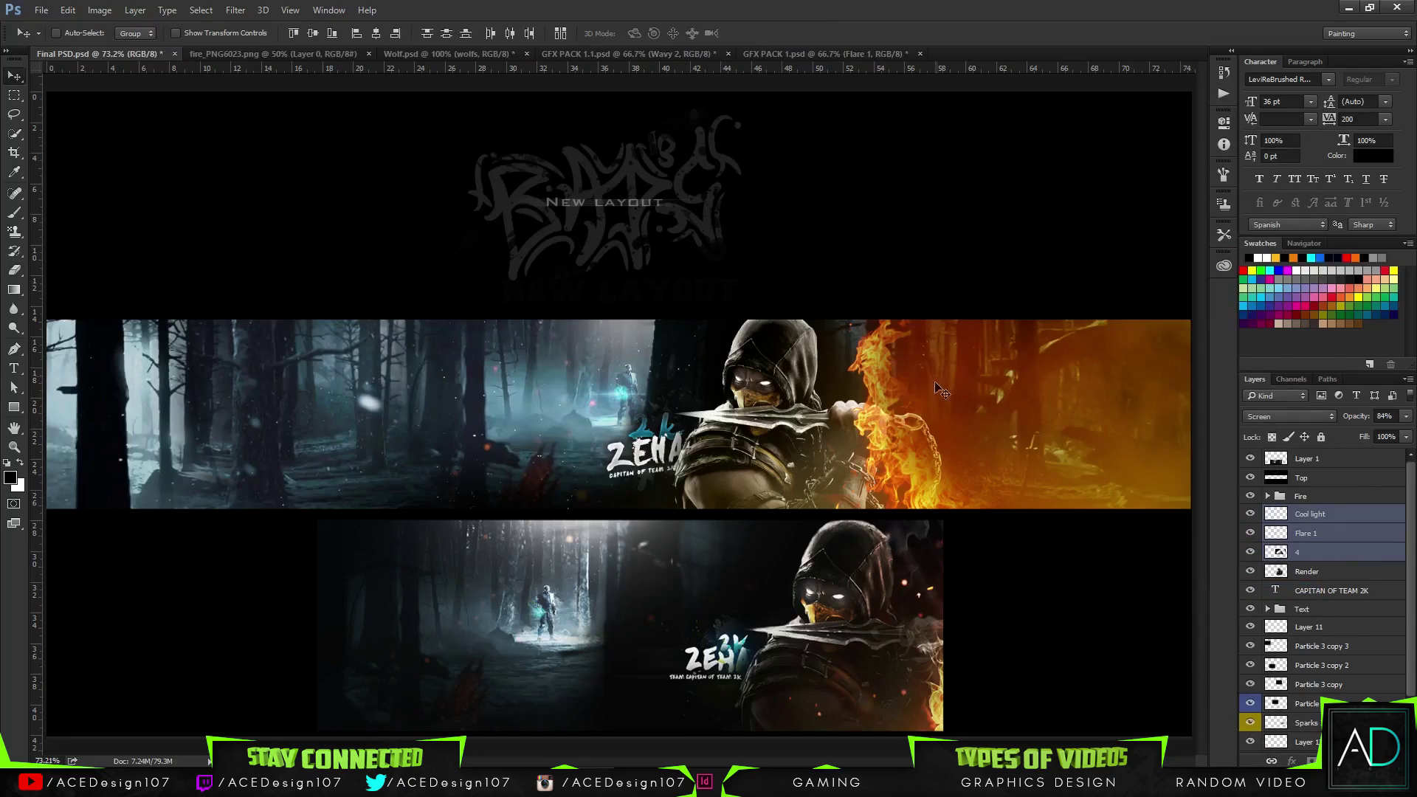
- Open Icons GFX PACK.psd from the GFX Packs folder
key(t)
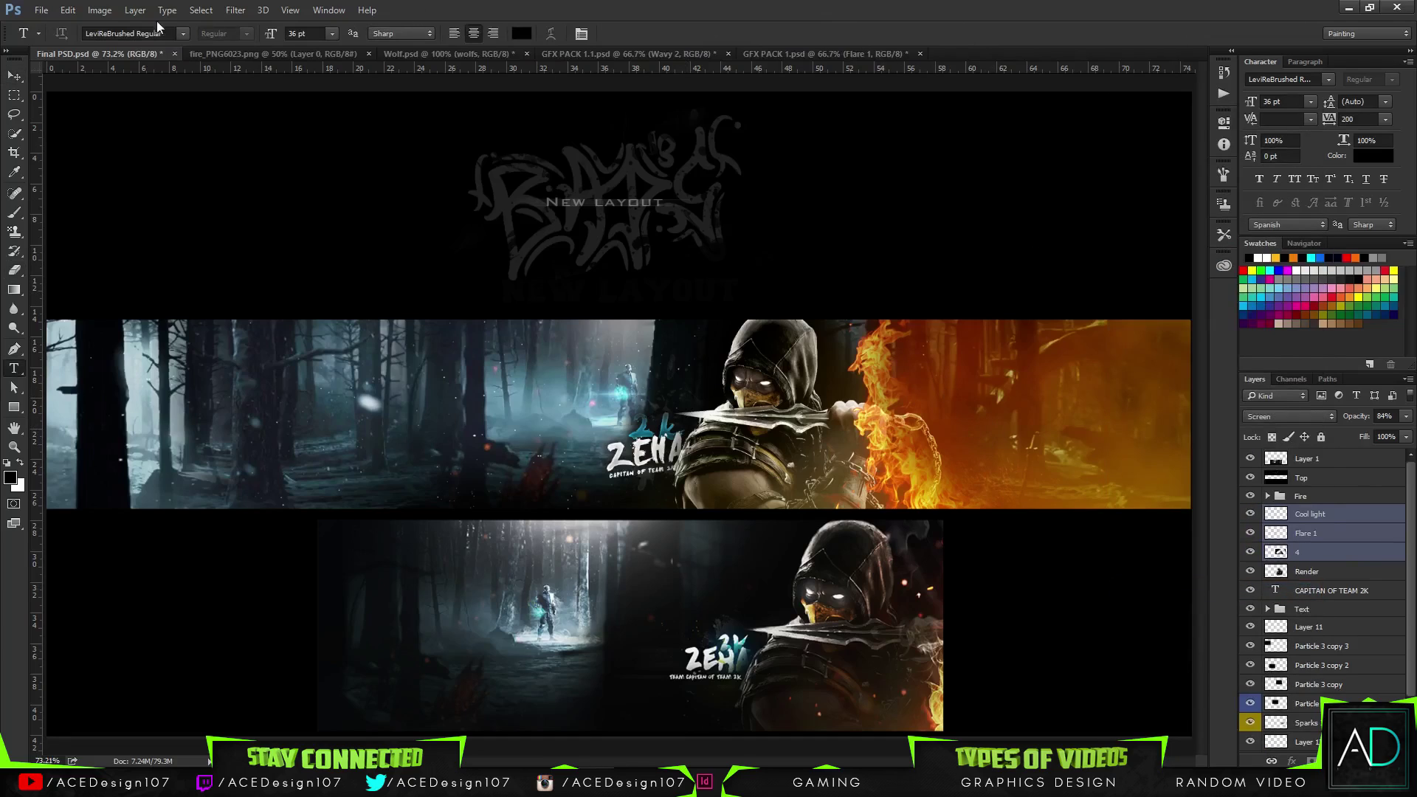
click(42, 11)
click(51, 35)
click(286, 35)
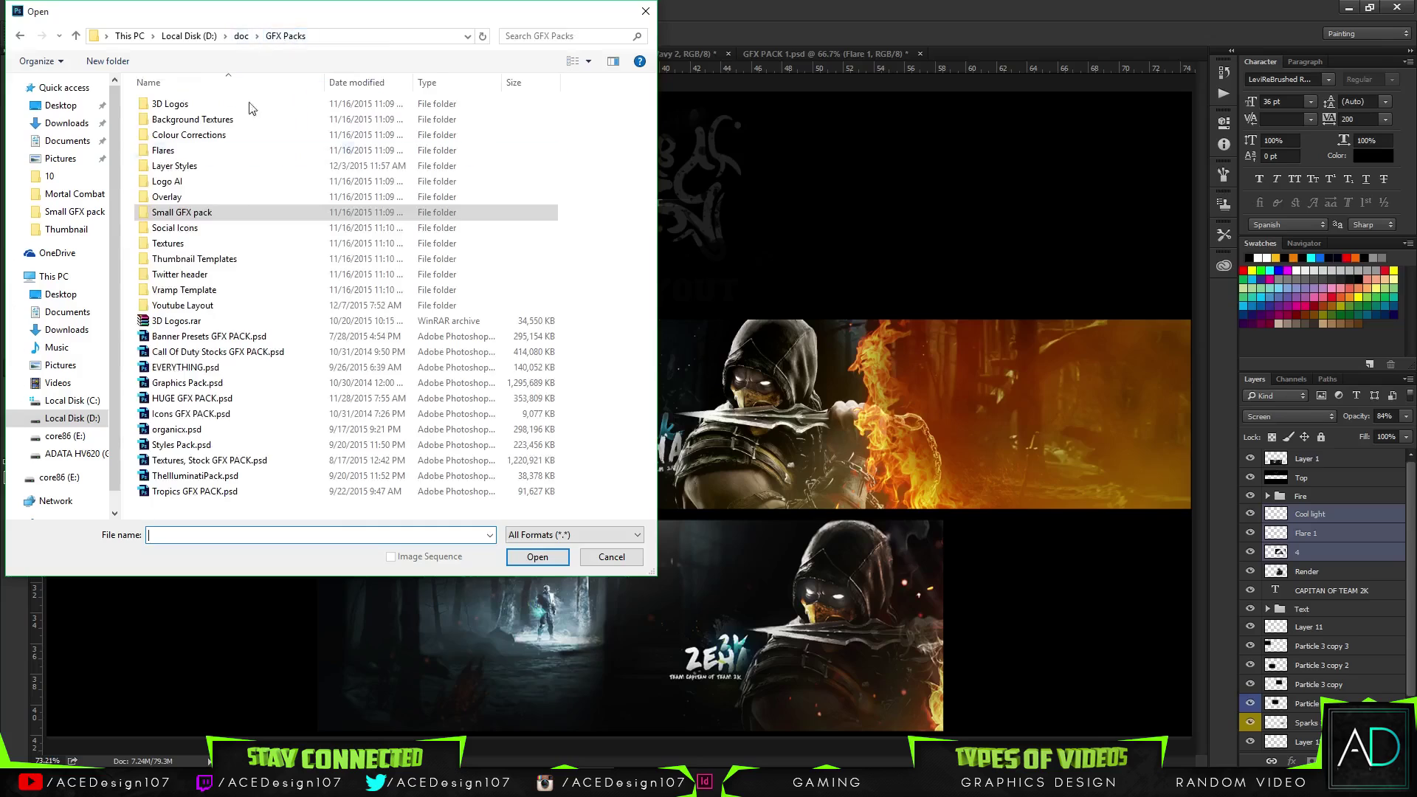
click(191, 414)
click(548, 556)
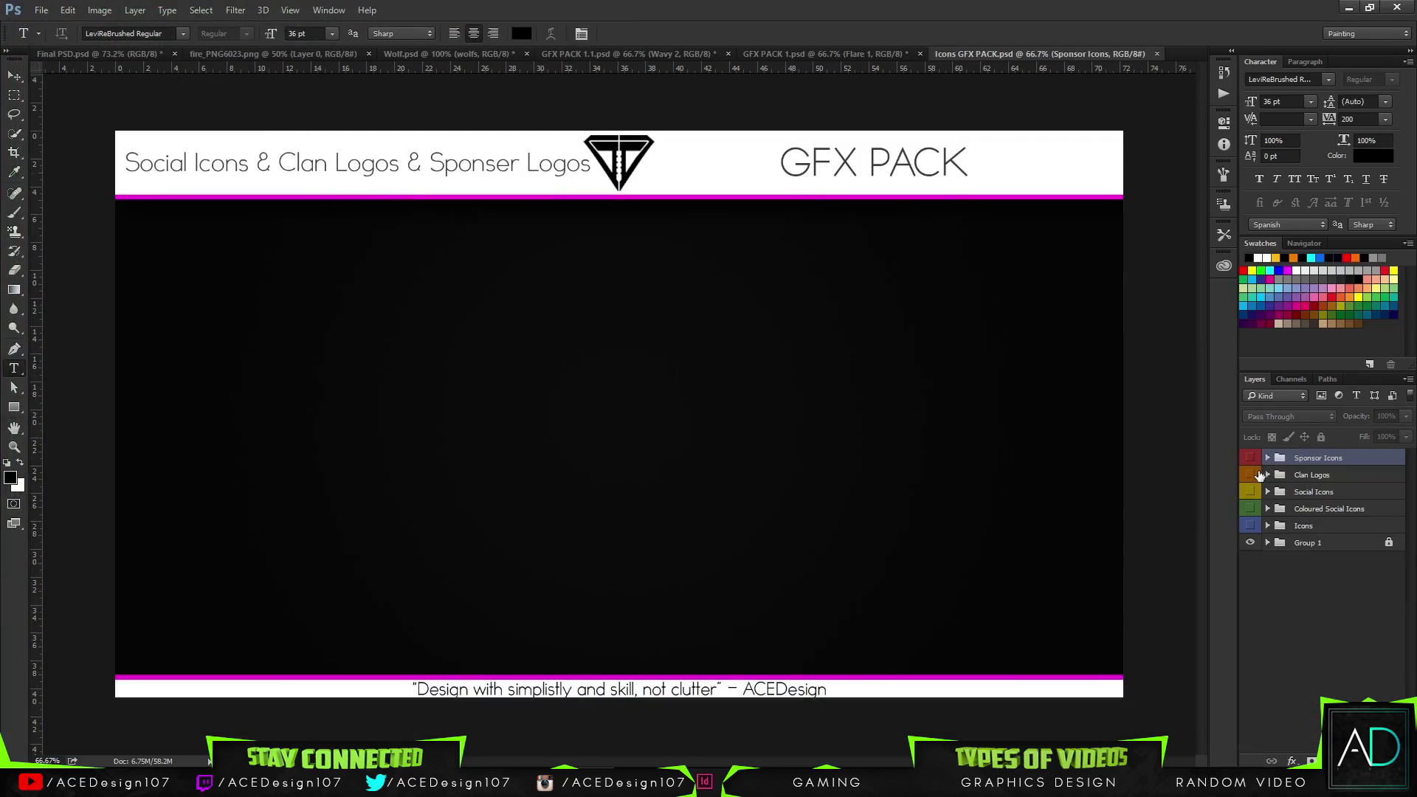
- Show the Social Icons group and copy the Instagram icon into the banner's orange forest area
click(1250, 491)
click(1267, 491)
scroll(1328, 561, down, 2)
key(v)
drag(1340, 665, 985, 363)
- Copy the Facebook icon into the banner and fit it directly below the Instagram icon
click(1040, 53)
scroll(1343, 663, down, 3)
drag(1328, 699, 984, 386)
key(ctrl+t)
drag(994, 399, 990, 395)
key(Return)
- Copy the Twitter icon into the banner and fit it directly below the Facebook icon
click(1040, 53)
drag(1328, 630, 984, 408)
key(ctrl+t)
key(Return)
click(626, 54)
click(110, 54)
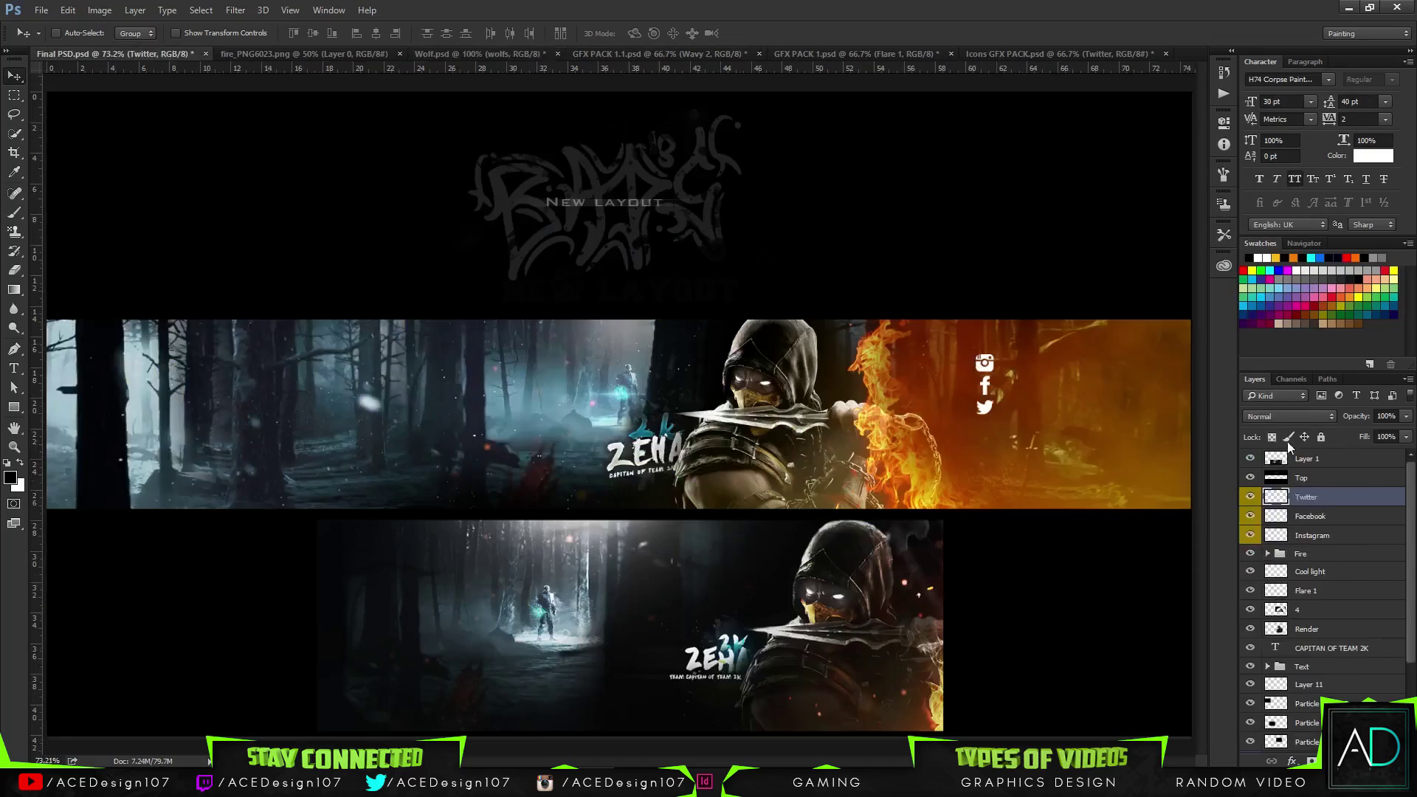
- Paste a copied yellow layer style onto the Instagram, Facebook and Twitter icon layers
shift+click(1328, 535)
right_click(1367, 499)
click(1254, 493)
right_click(1367, 499)
click(1255, 107)
click(805, 203)
right_click(1367, 499)
click(1254, 416)
shift+click(1351, 703)
right_click(1351, 703)
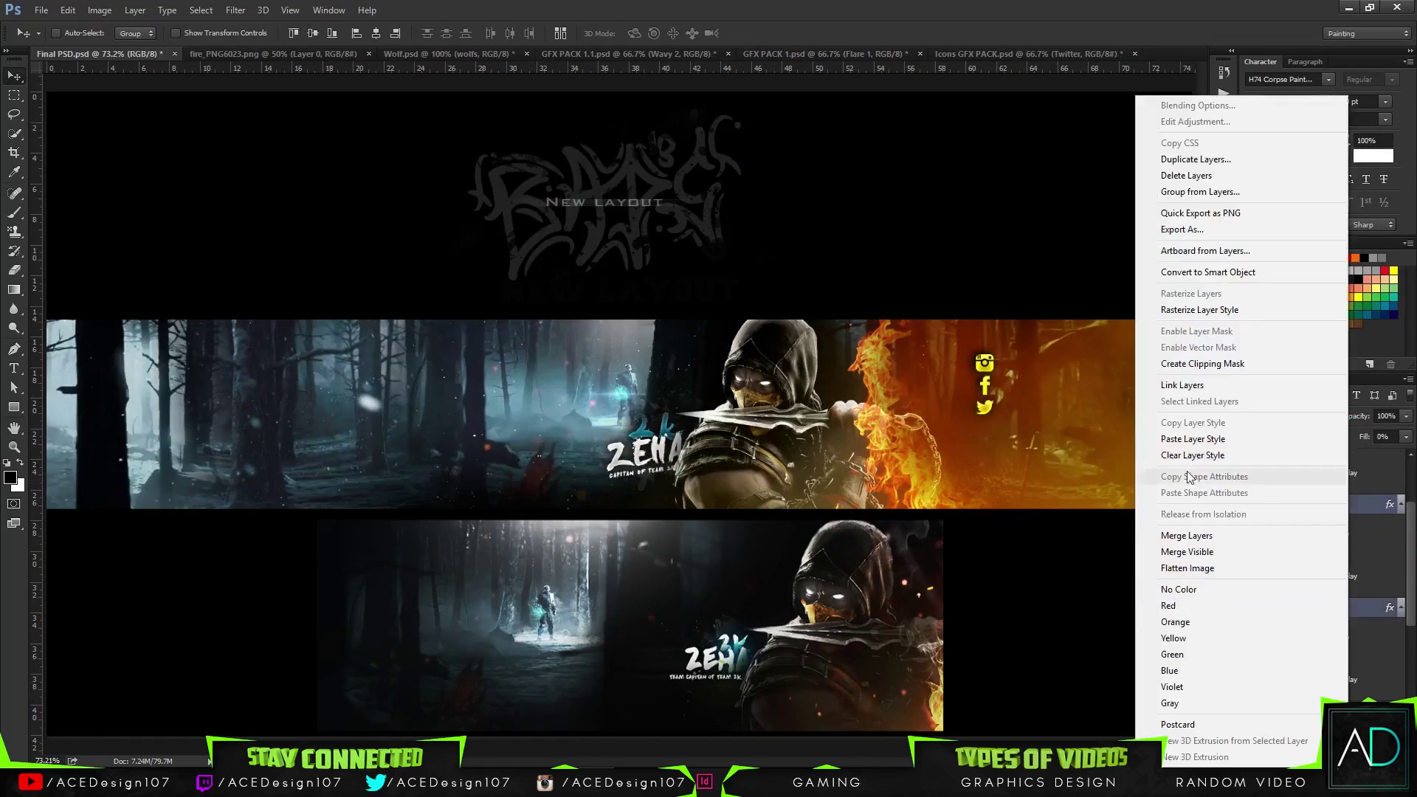
click(1254, 438)
- Remove the social icons' color labels and space the Facebook and Twitter icons evenly below the Instagram icon
right_click(1339, 503)
click(1218, 589)
key(ctrl+t)
key(Return)
click(1328, 497)
drag(1040, 447, 1041, 488)
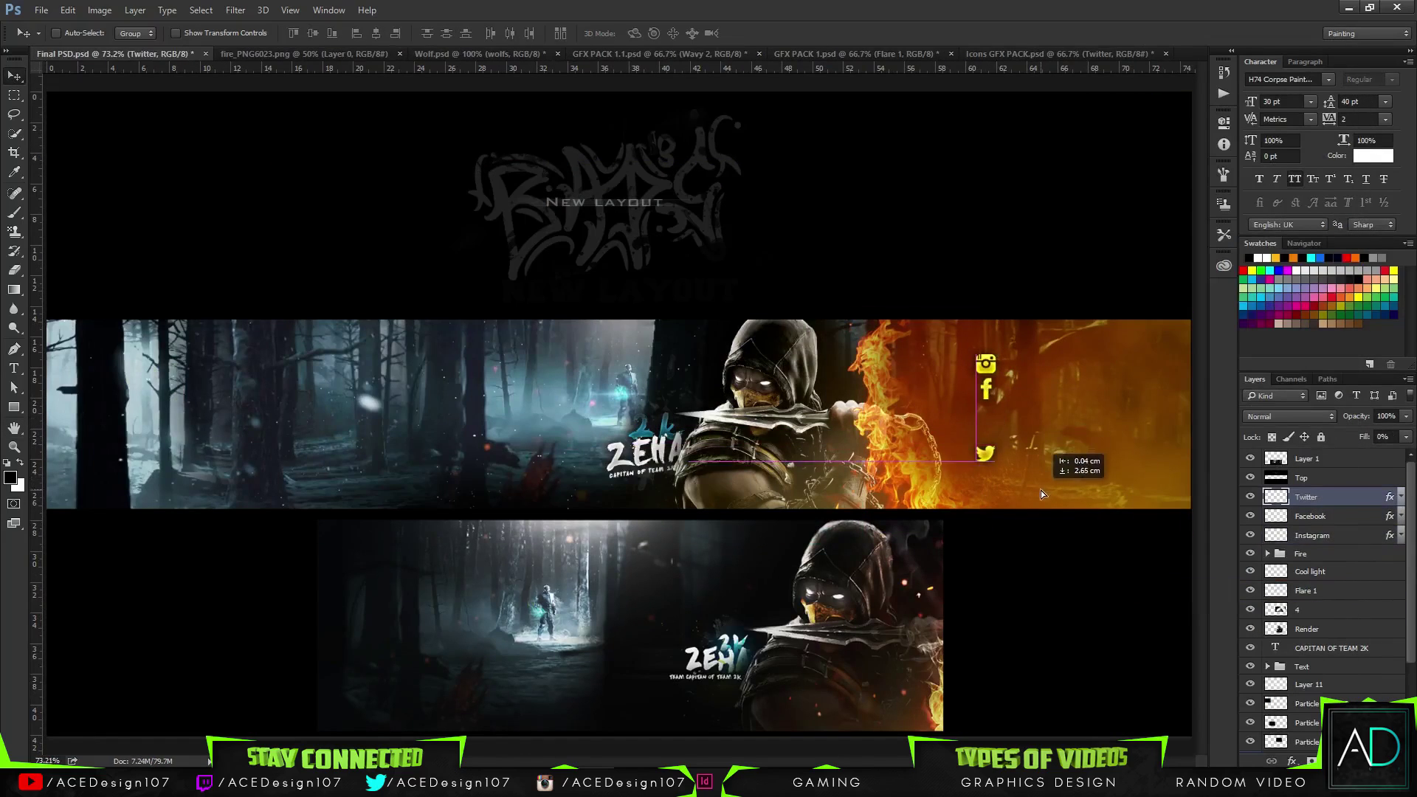
click(1328, 516)
click(1026, 54)
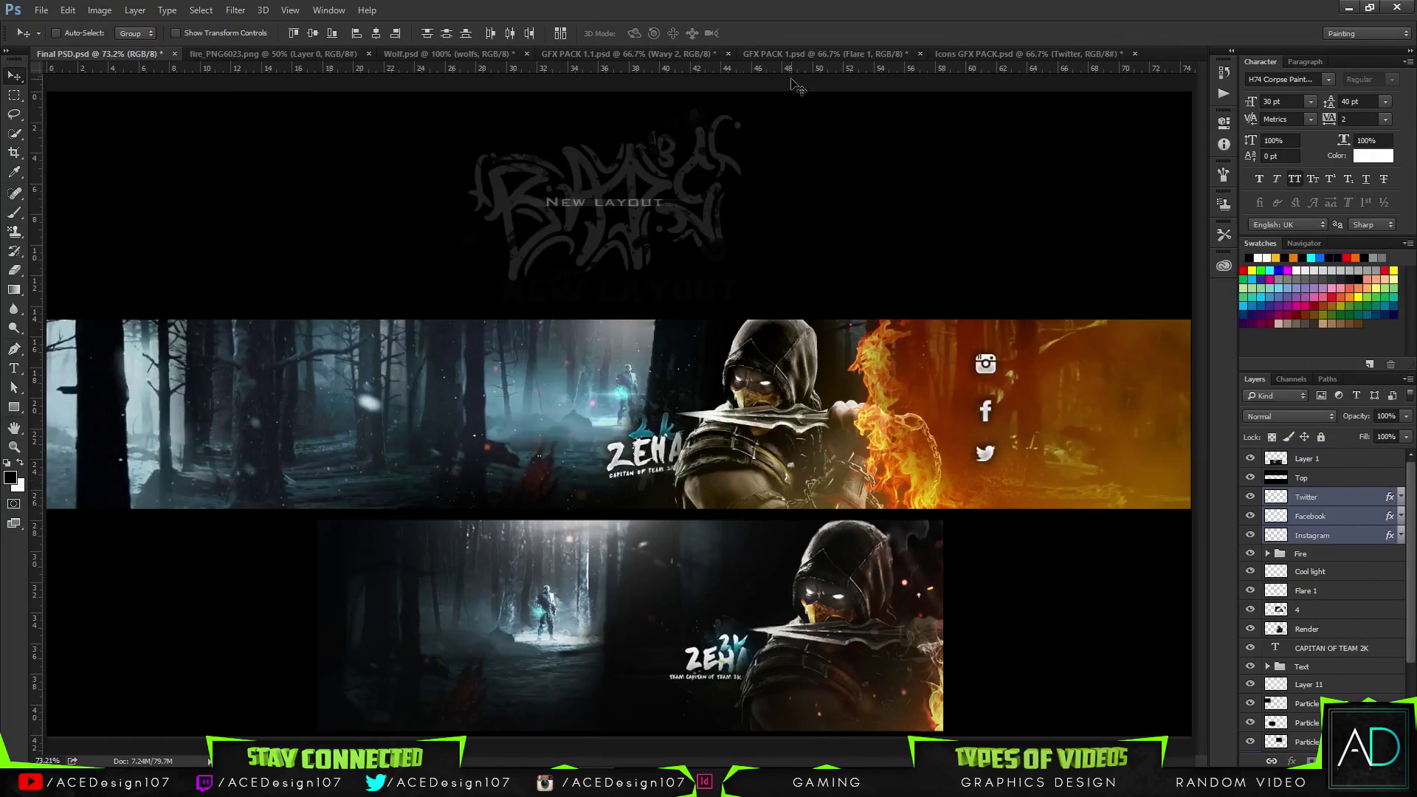
text(esign107)
key(ctrl+Return)
key(ctrl+t)
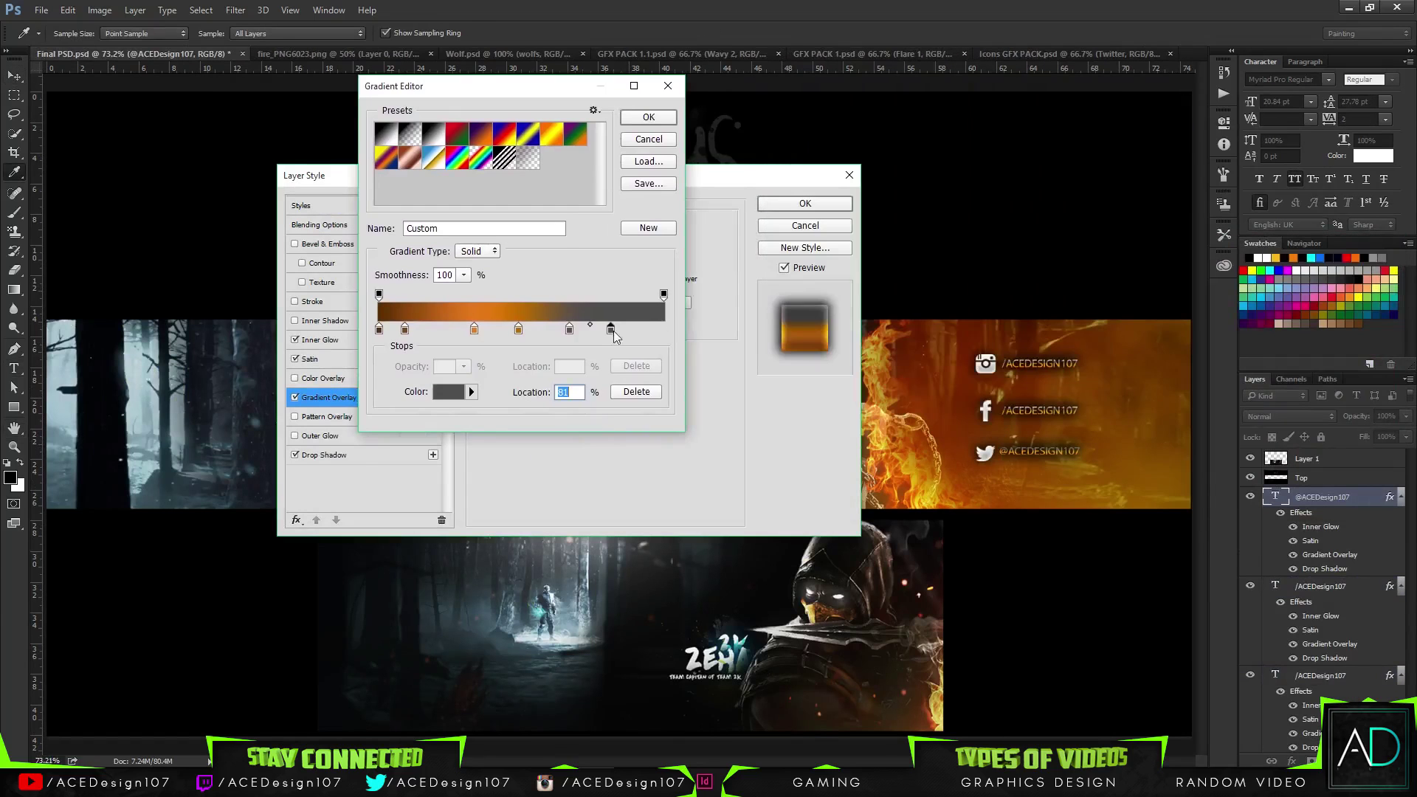
drag(610, 328, 664, 328)
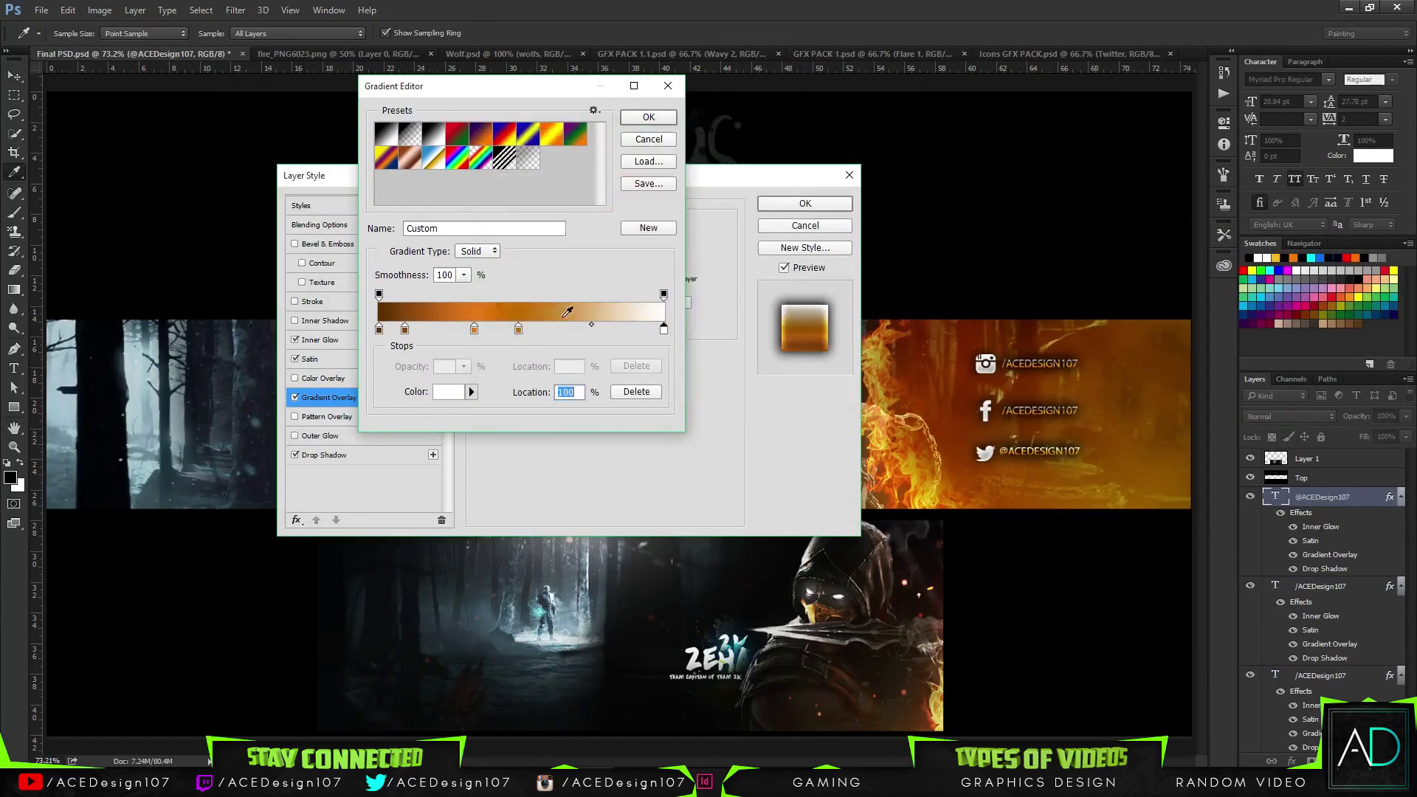
click(463, 275)
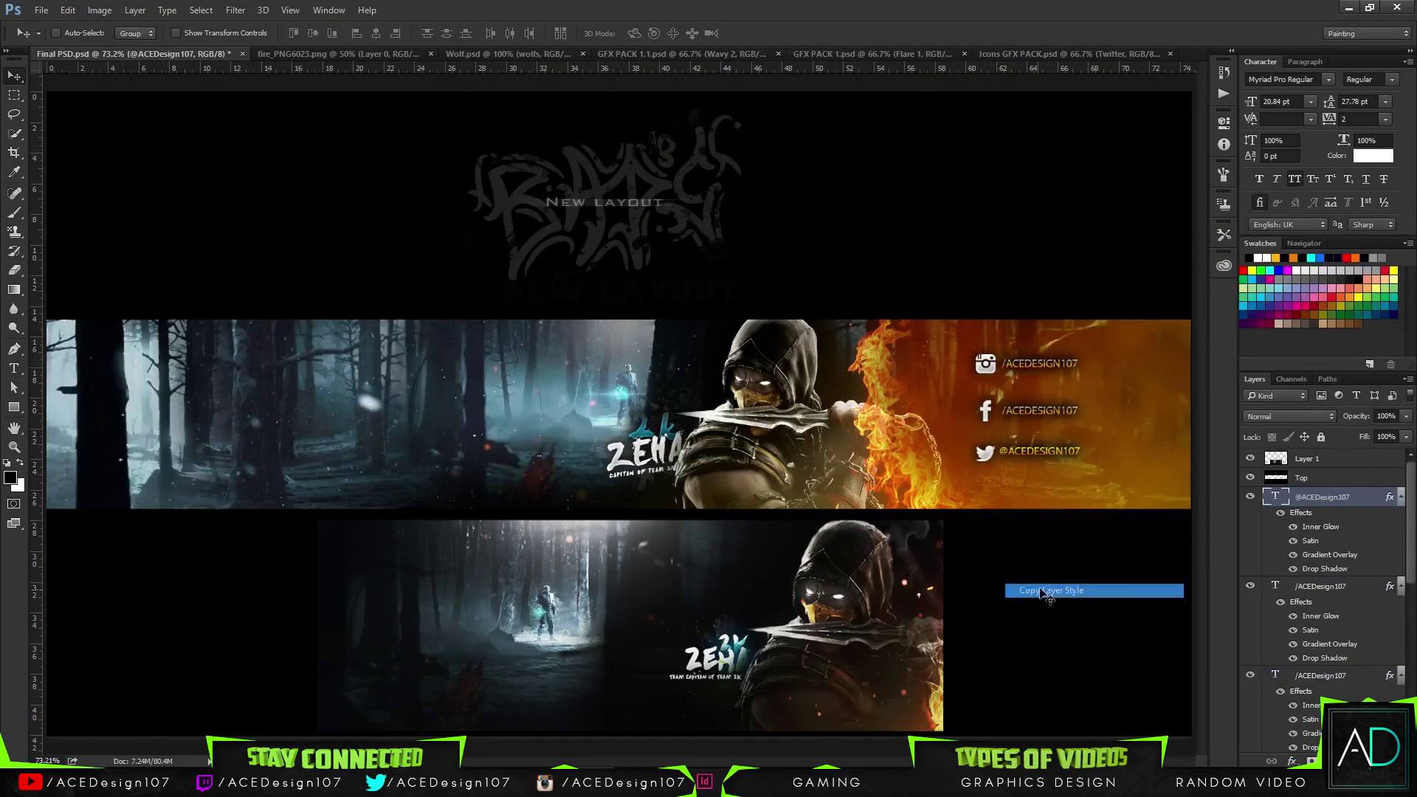
click(1401, 497)
- Group the handle texts and the social icon layers together in a group named Social icons
ctrl+click(1347, 496)
key(ctrl+g)
double_click(1310, 497)
text(Text Social Links)
shift+click(1312, 553)
key(ctrl+g)
double_click(1312, 517)
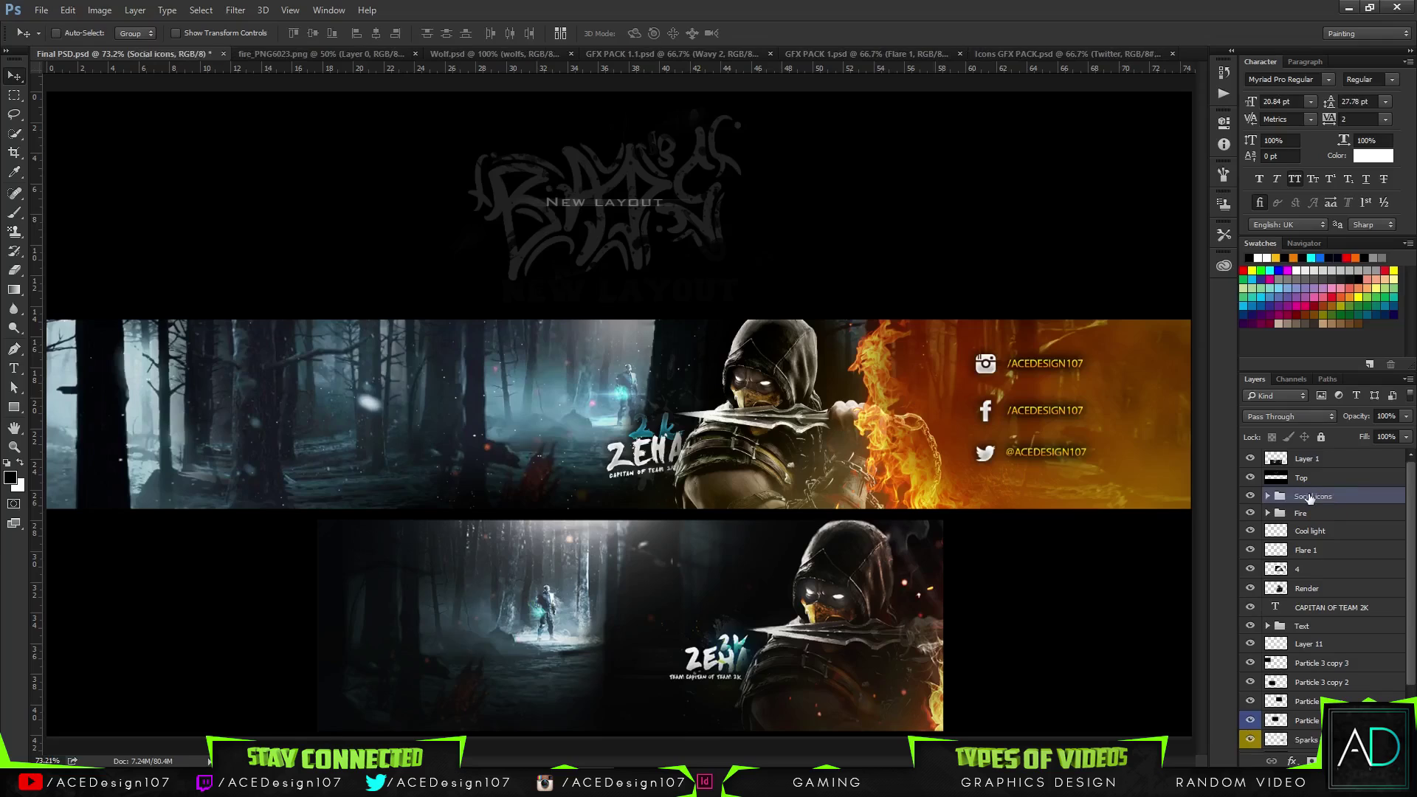
- Remove the color labels from the Particle 3 and Sparks 3 layers
scroll(1350, 687, down, 2)
click(1343, 651)
right_click(1346, 654)
click(1374, 650)
ctrl+click(1363, 666)
right_click(1363, 665)
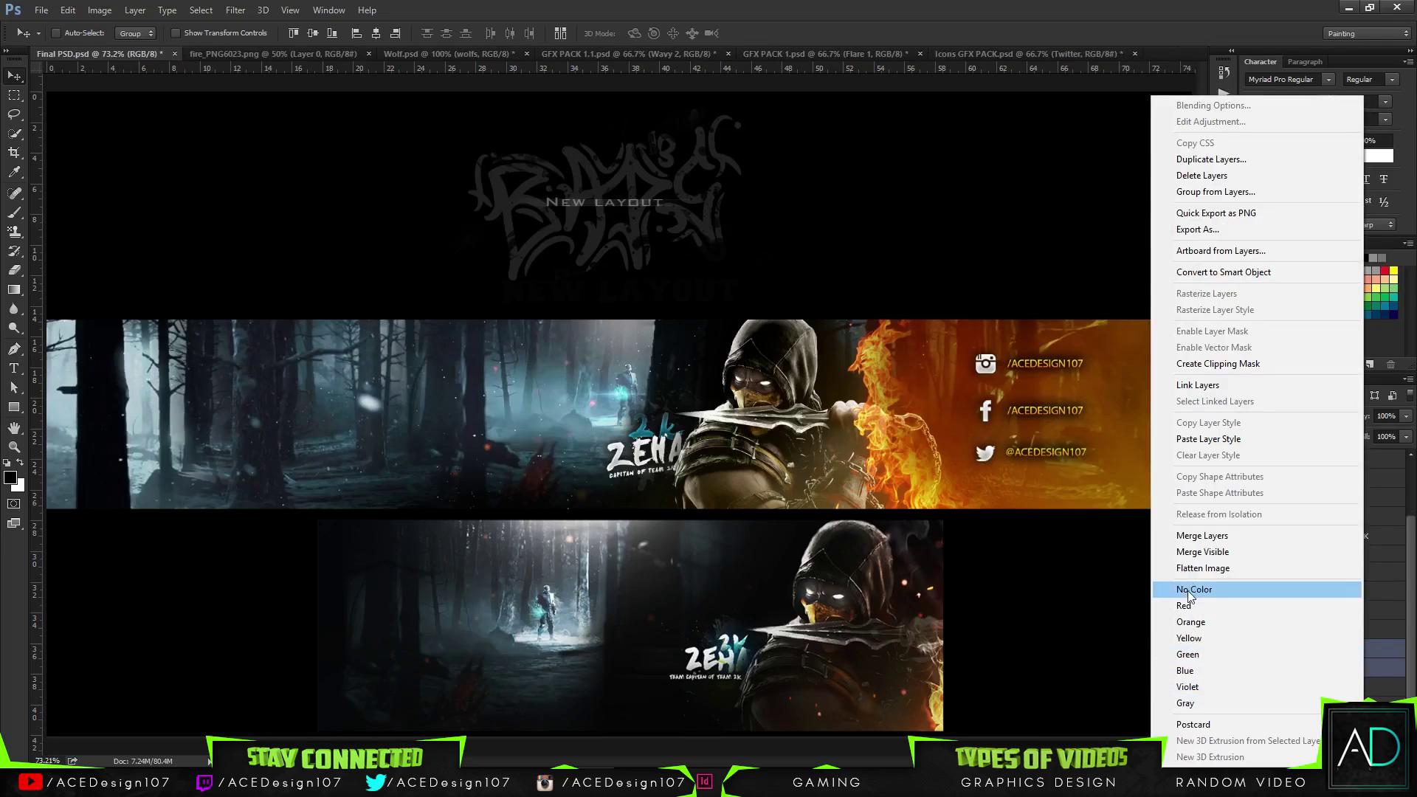
click(1329, 589)
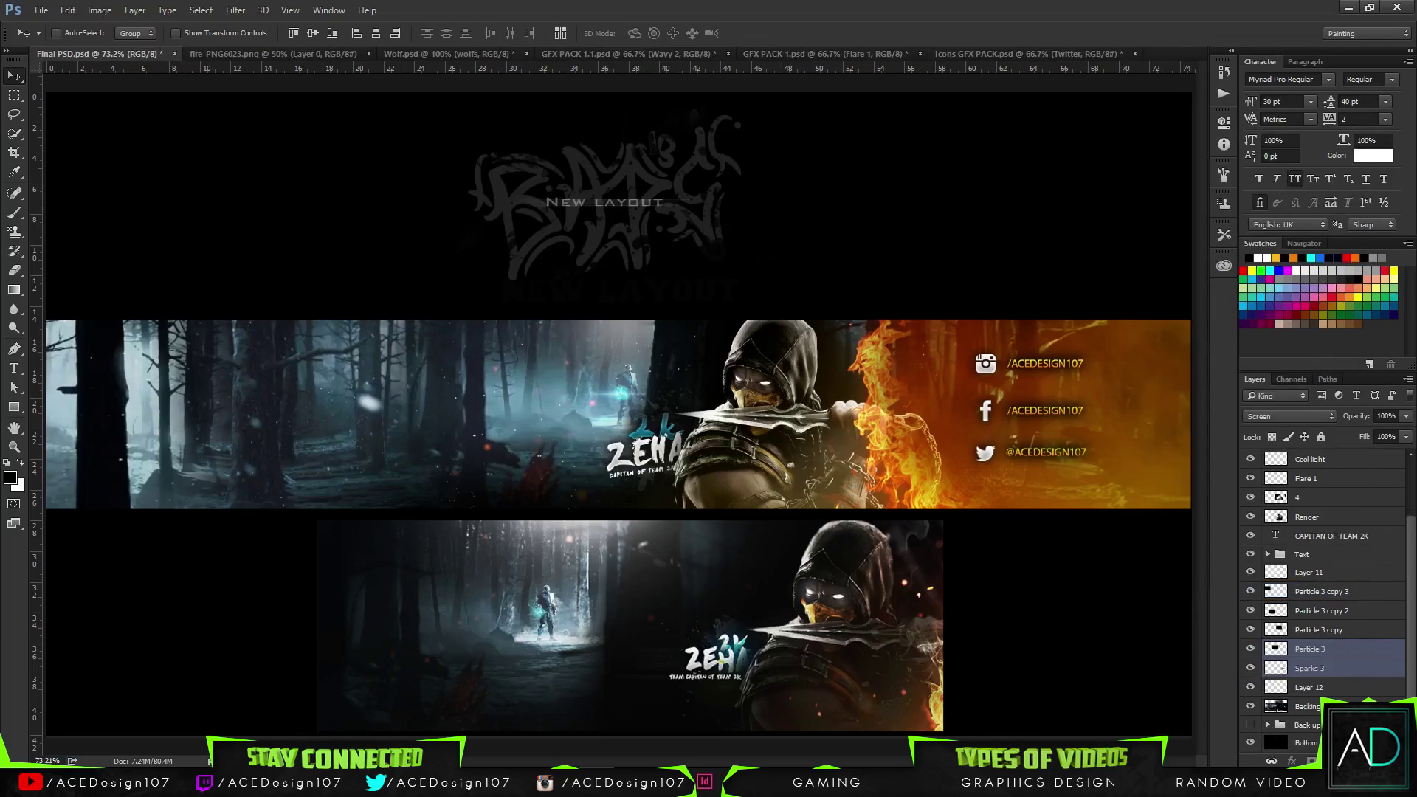
- Group all the banner layers from Backing up to the Social icons group into one group
click(1343, 706)
scroll(1351, 552, up, 2)
shift+click(1364, 498)
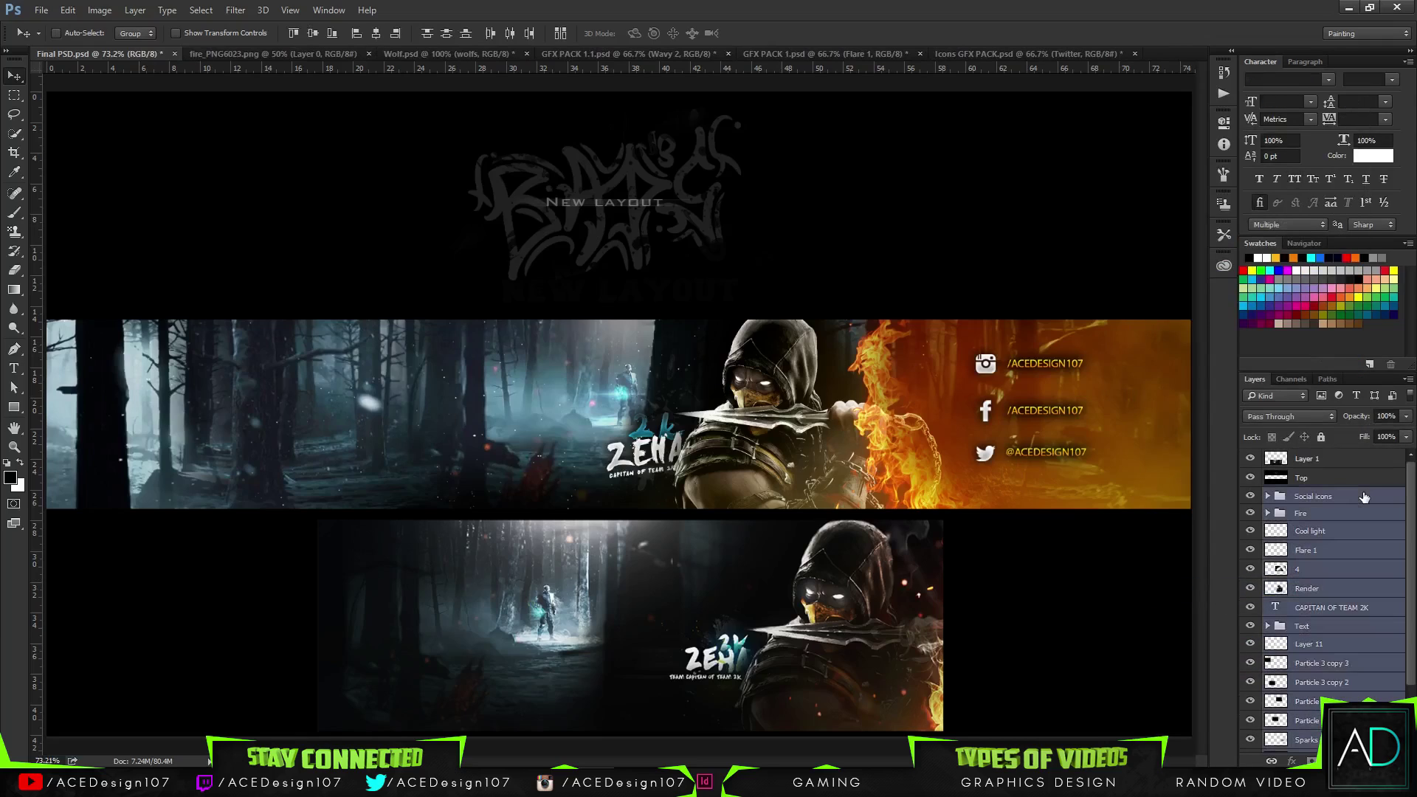
key(ctrl+g)
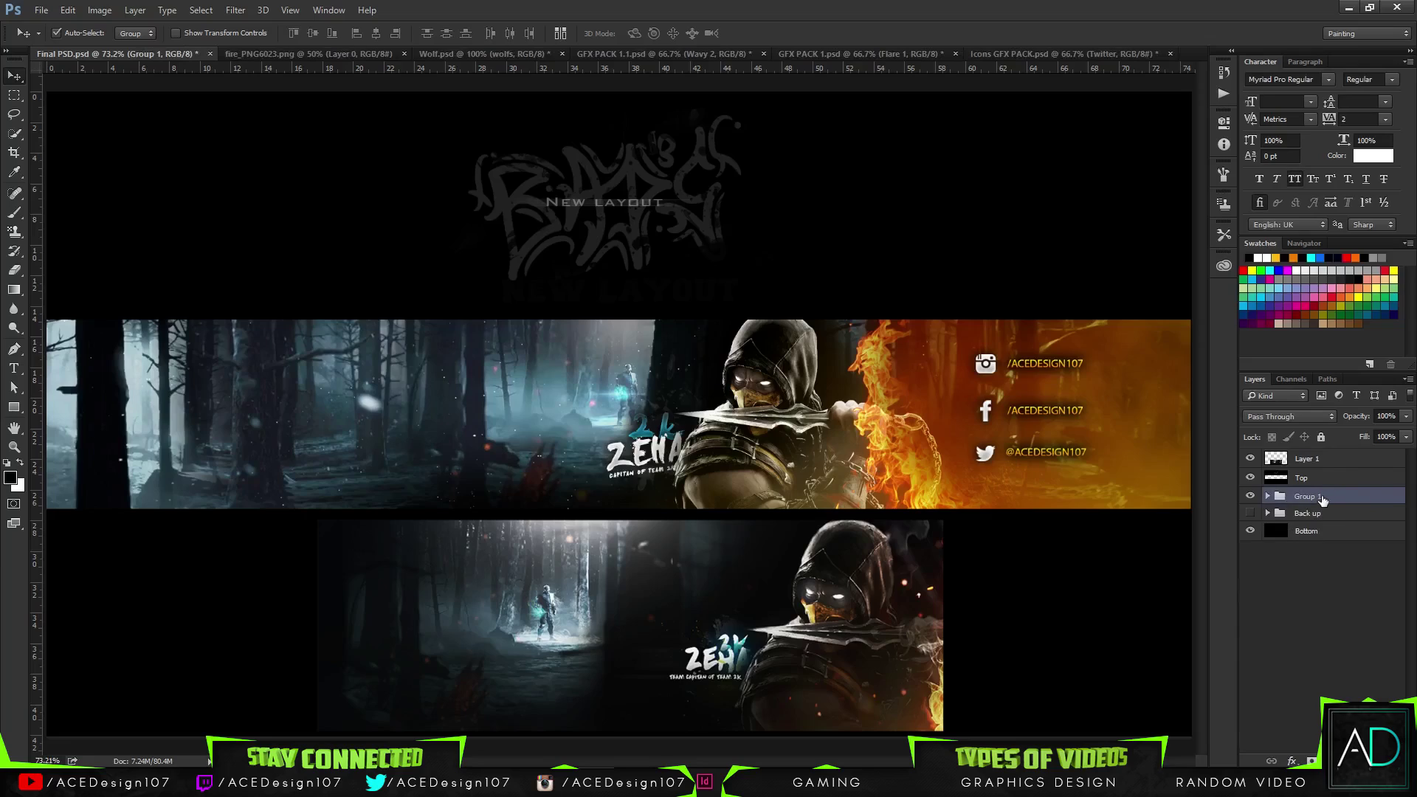
- Duplicate the new group twice, merge the uppermost copy into a single layer, and hide the other copy
key(ctrl+j)
key(ctrl+j)
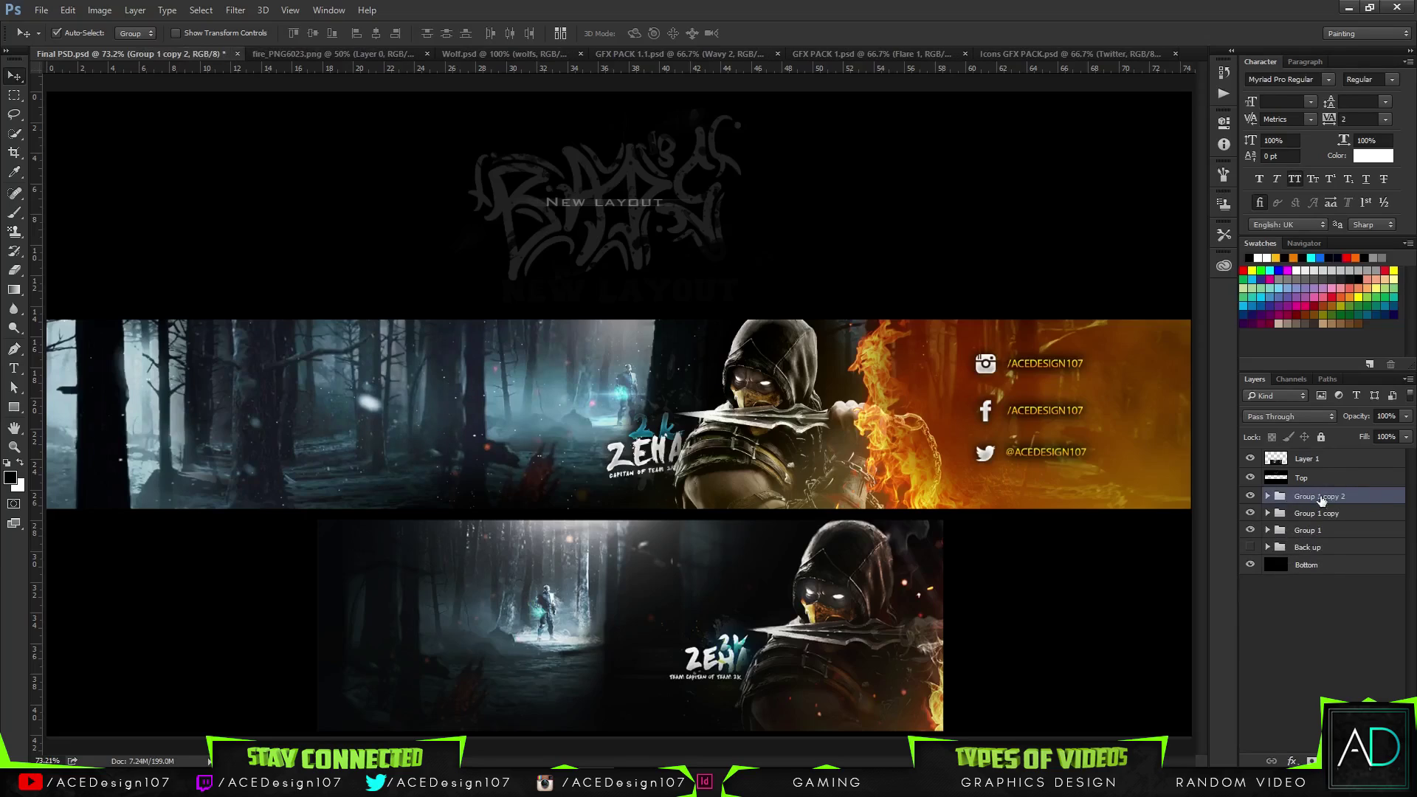
key(ctrl+e)
click(1337, 516)
click(1250, 514)
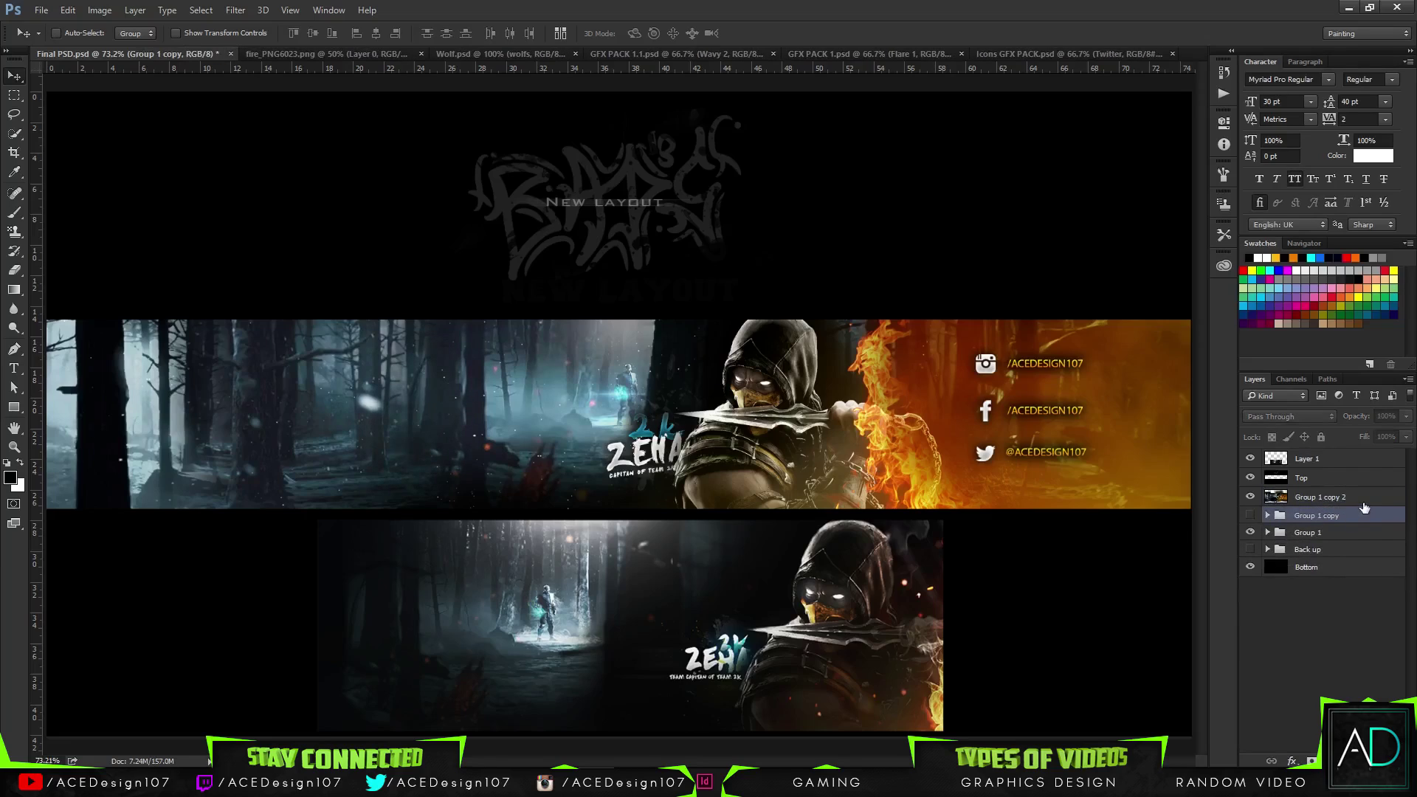
- Open the Magic Bullet Looks filter on the merged banner layer
click(1364, 497)
key(c)
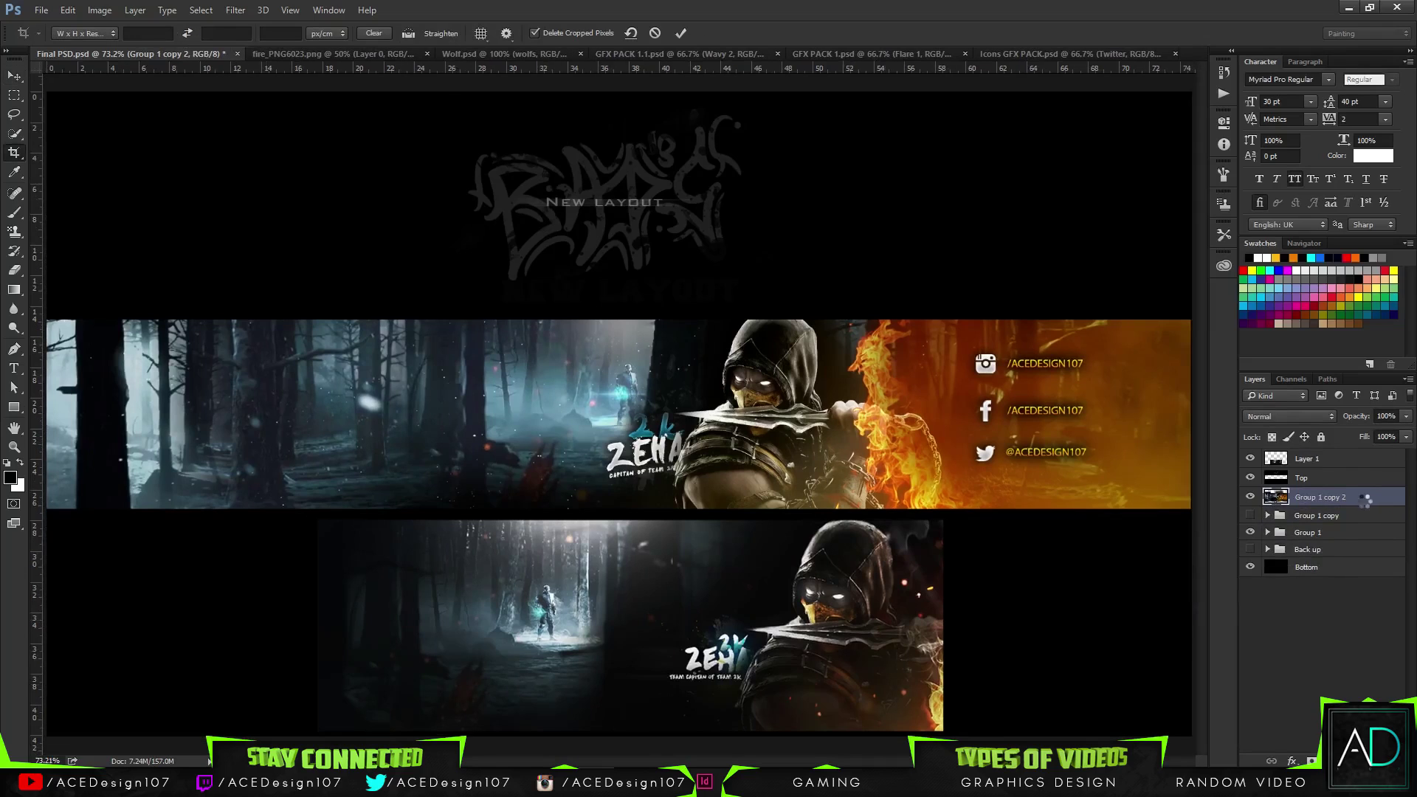
click(236, 10)
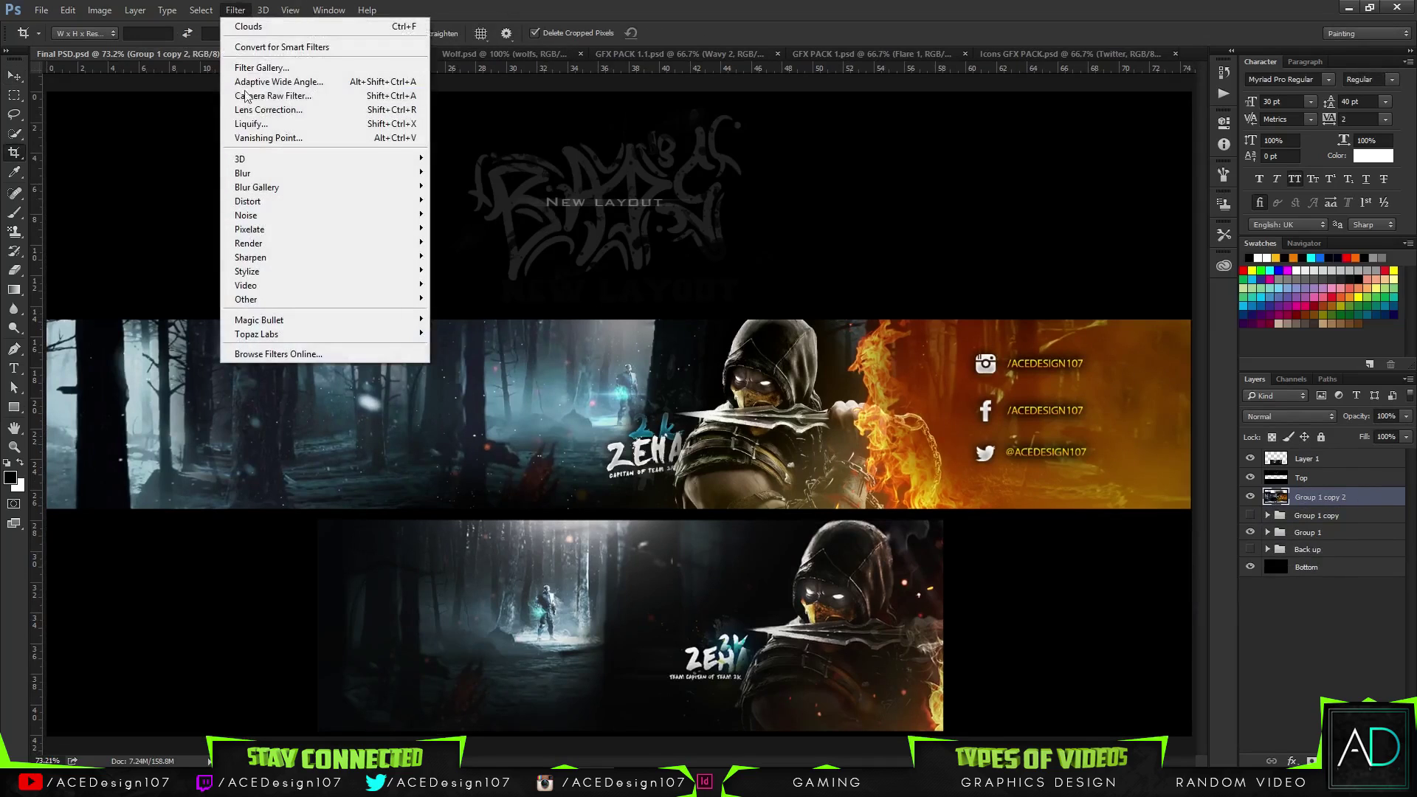
mouse_move(284, 327)
click(473, 322)
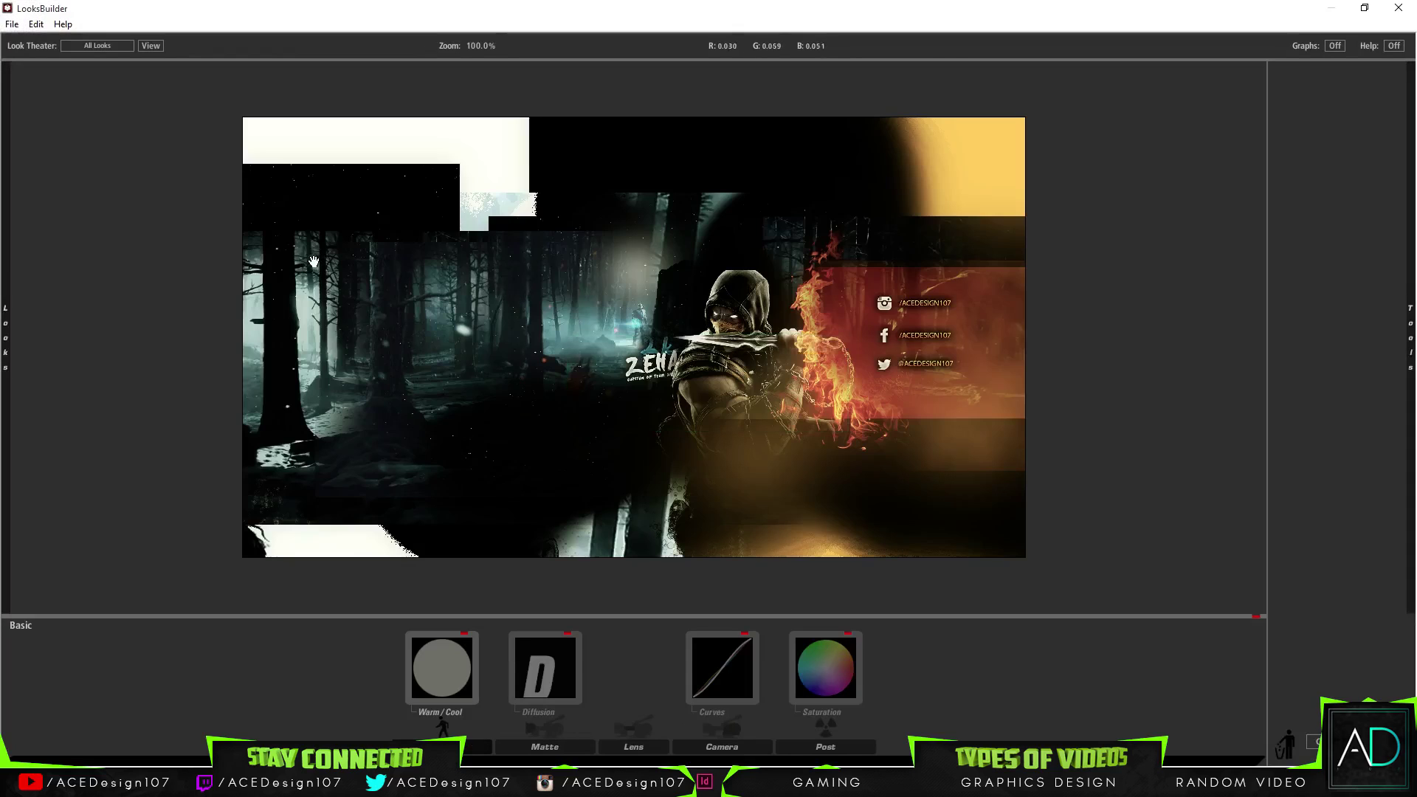
- Try the Basic looks on the banner, including Basic Warm Max, Clean Start, Basic White Diffusion, Basic Cool and Basic Cool Max
mouse_move(6, 249)
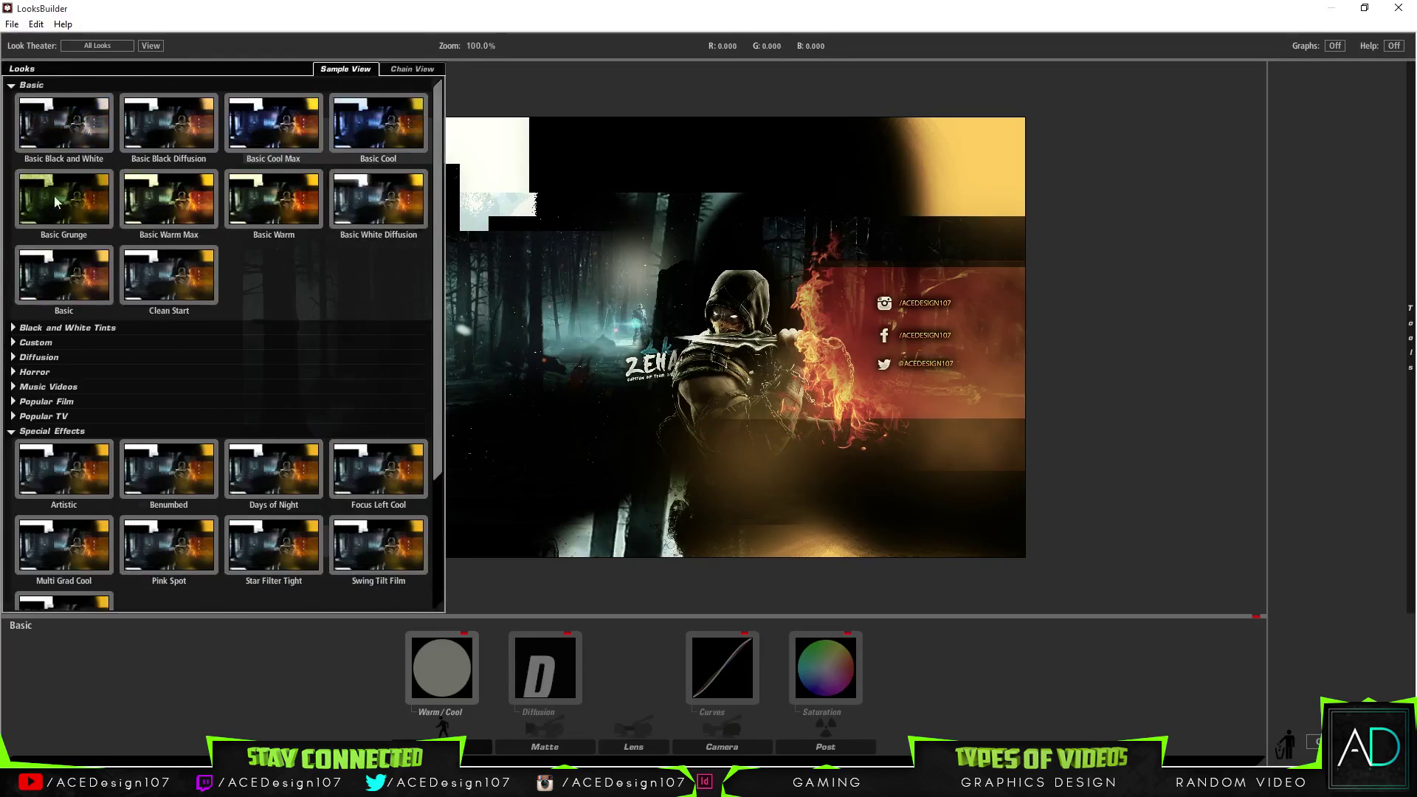
click(199, 207)
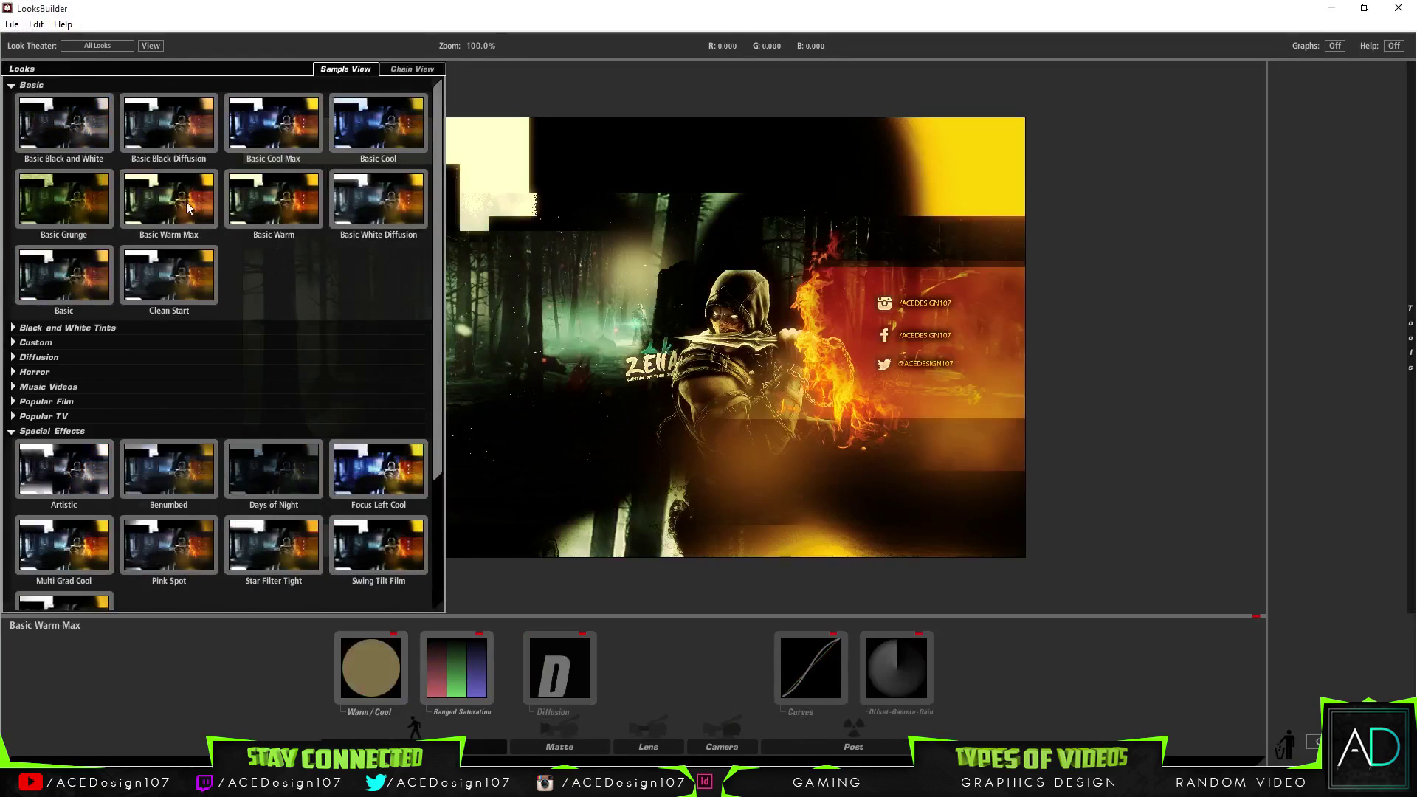
click(180, 274)
click(97, 297)
click(389, 218)
click(378, 127)
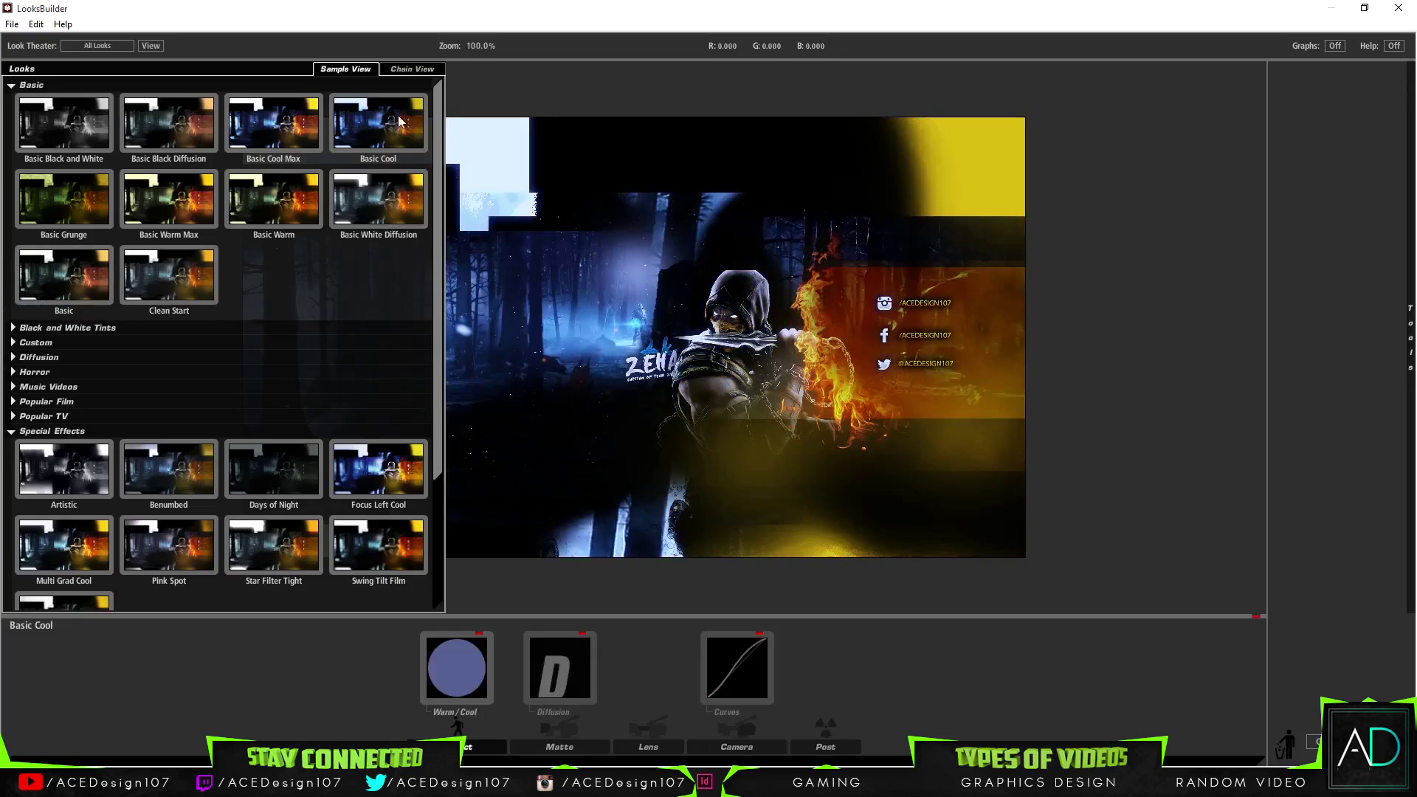
click(250, 138)
click(270, 201)
click(290, 141)
- Try the Focus Left Cool, Pink Spot and Multi Grad Cool looks from Special Effects
scroll(219, 301, down, 3)
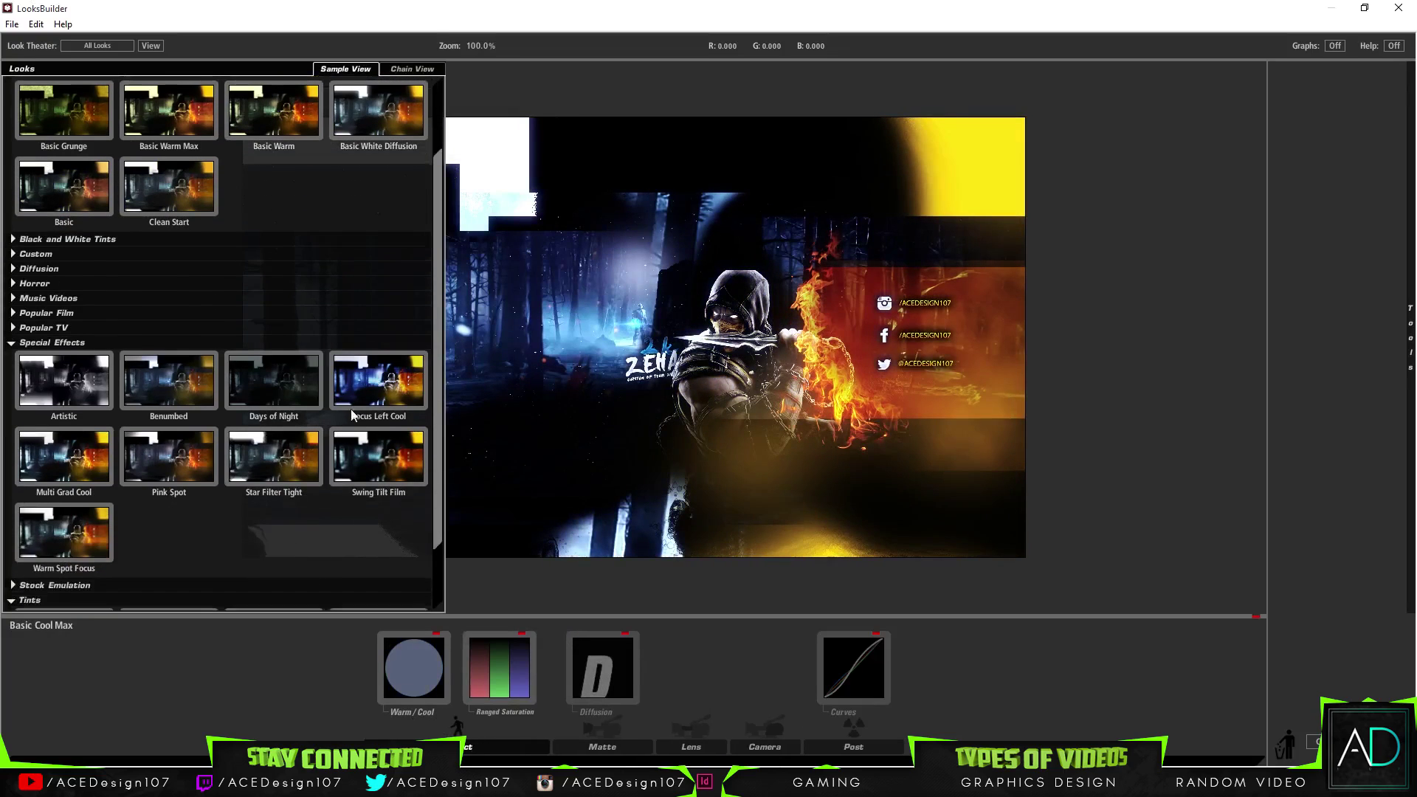
click(357, 383)
click(164, 485)
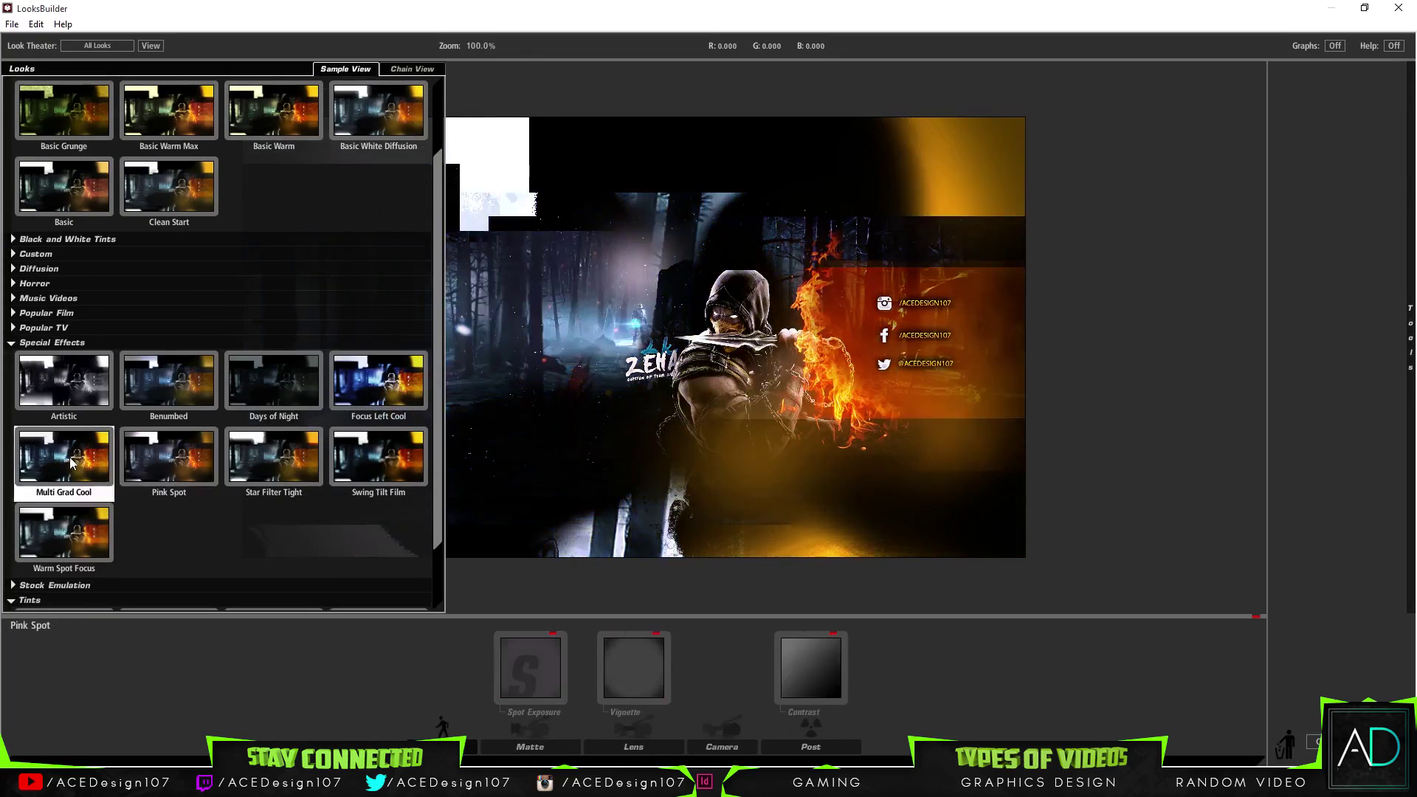
click(74, 464)
click(408, 398)
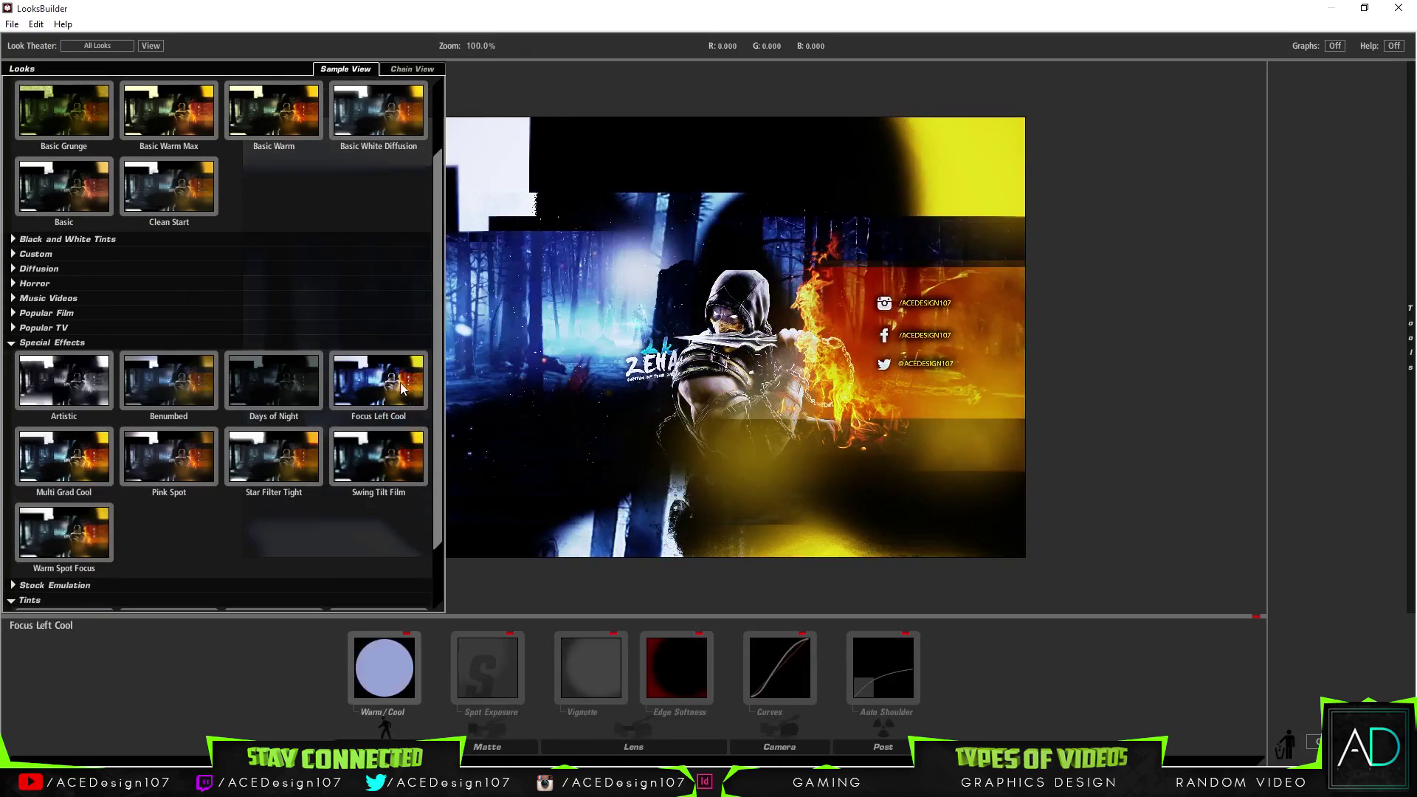
- Choose the Crush Blue Edge look from the Music Videos presets
click(13, 284)
click(13, 284)
click(17, 299)
scroll(22, 301, down, 1)
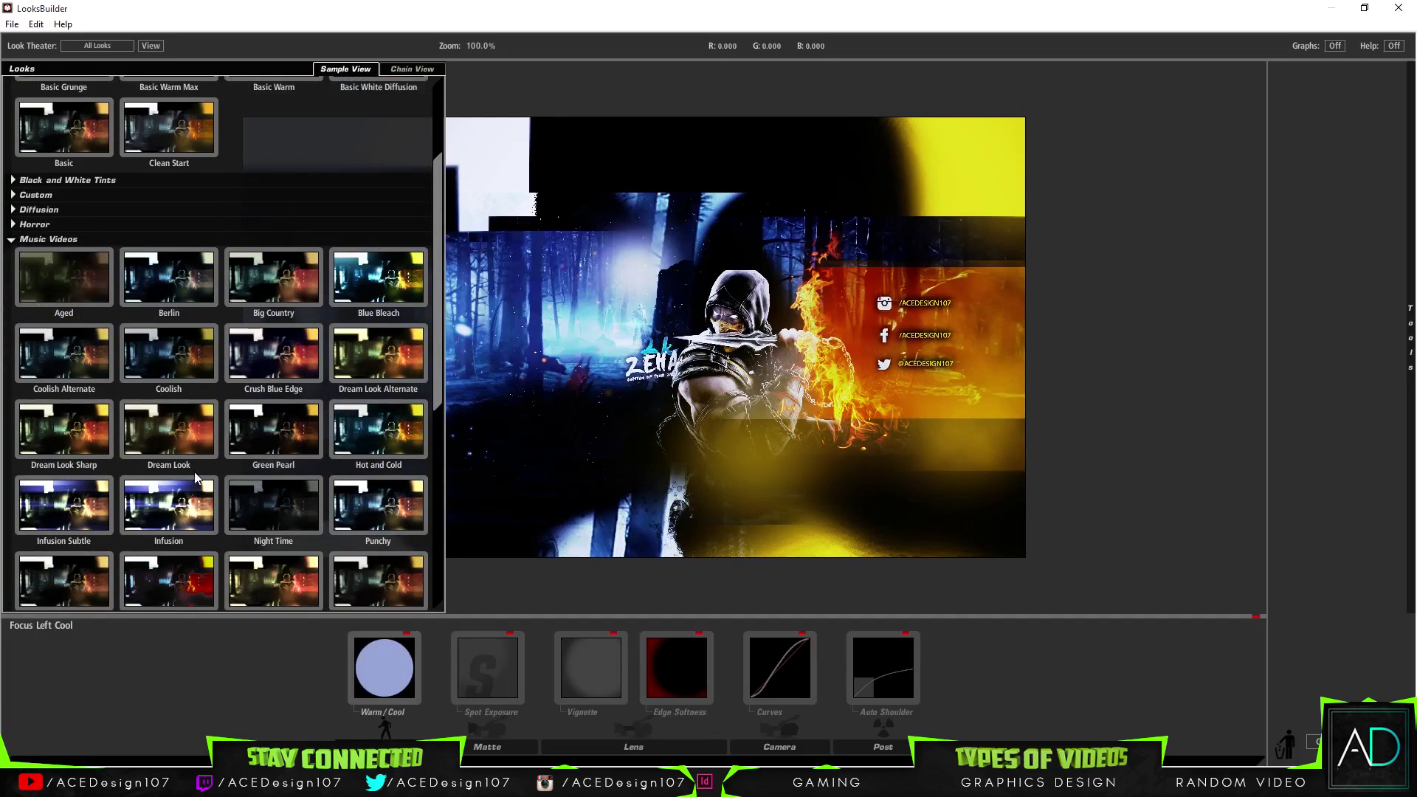
click(239, 367)
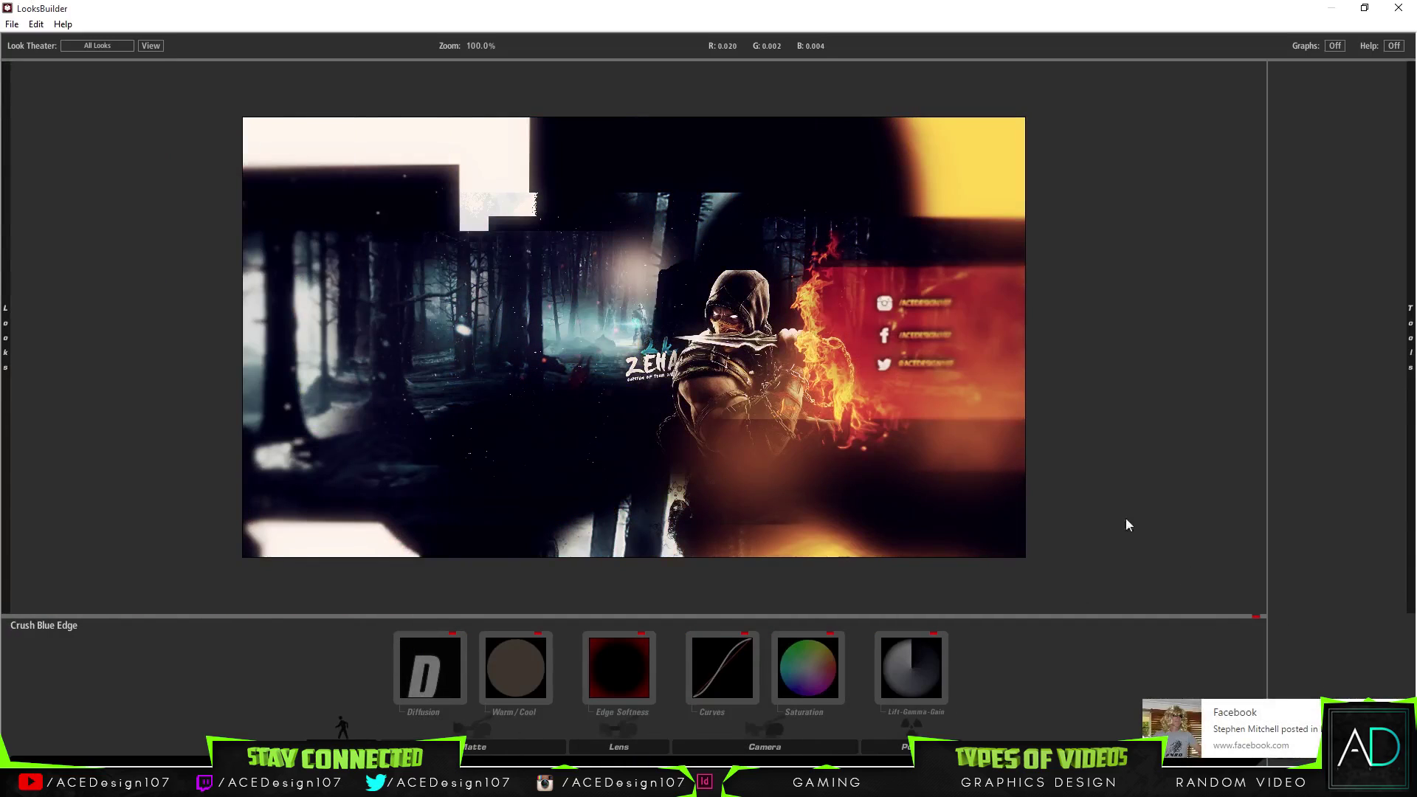
- Widen the sharp inner area of the look's Edge Softness past the social handles, to a spread of about 0.19
click(652, 646)
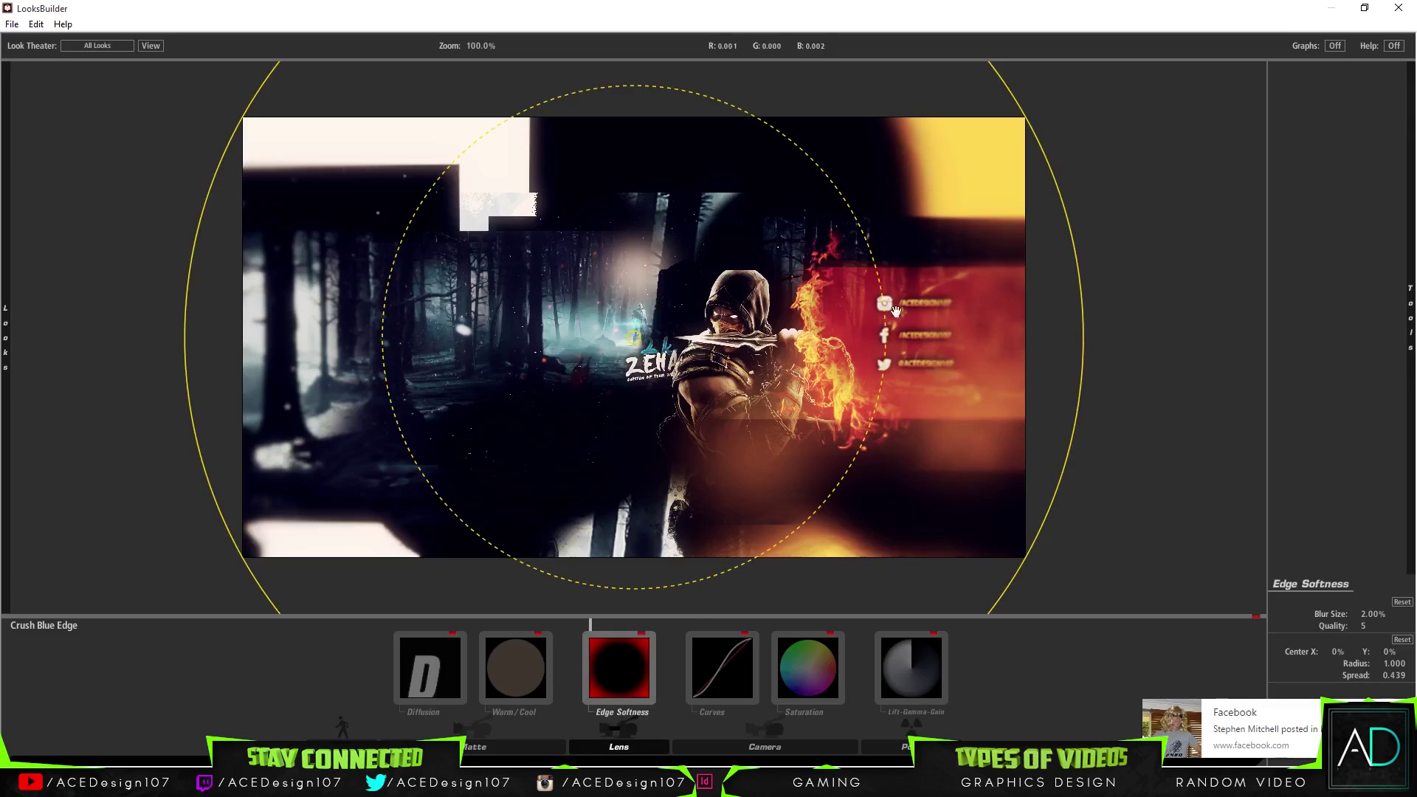
drag(884, 310, 999, 322)
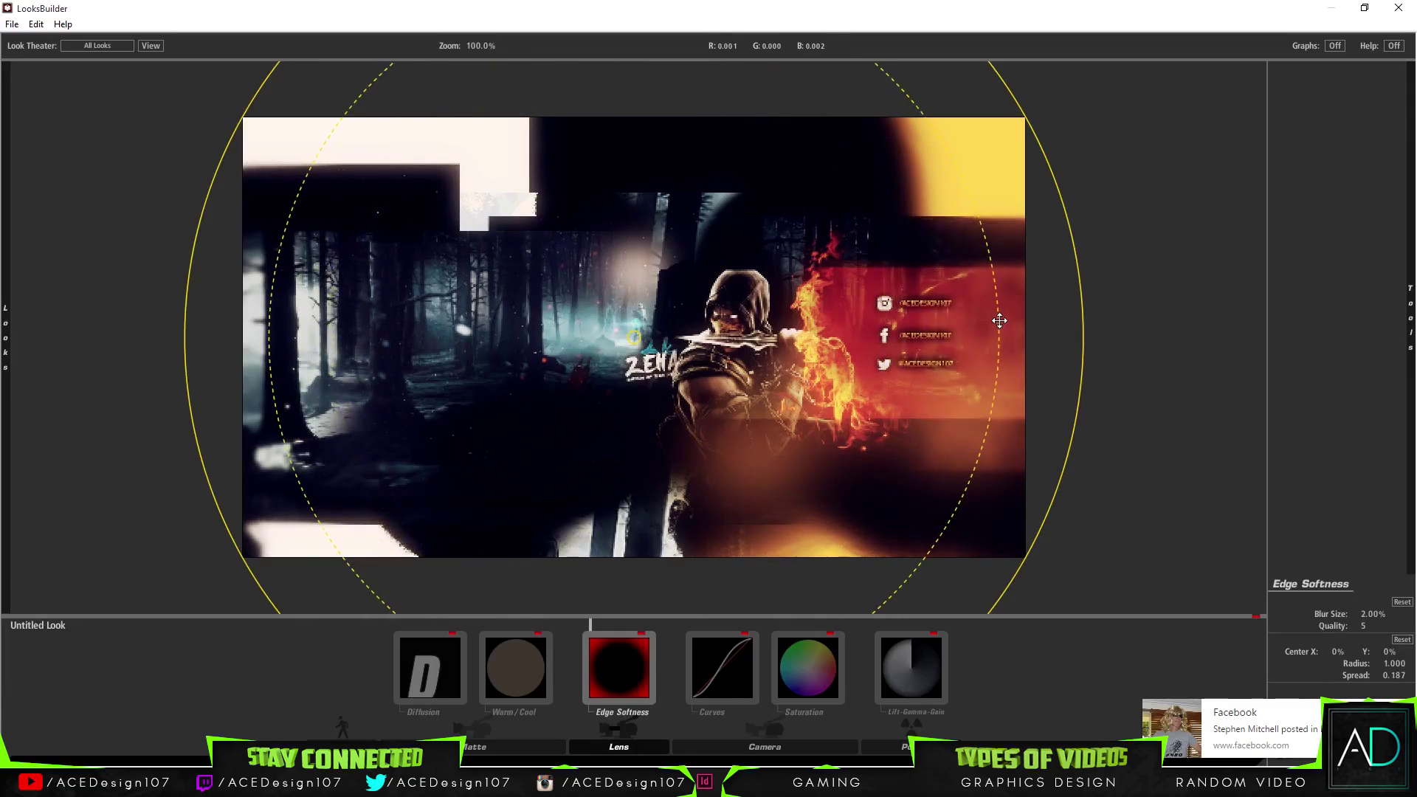